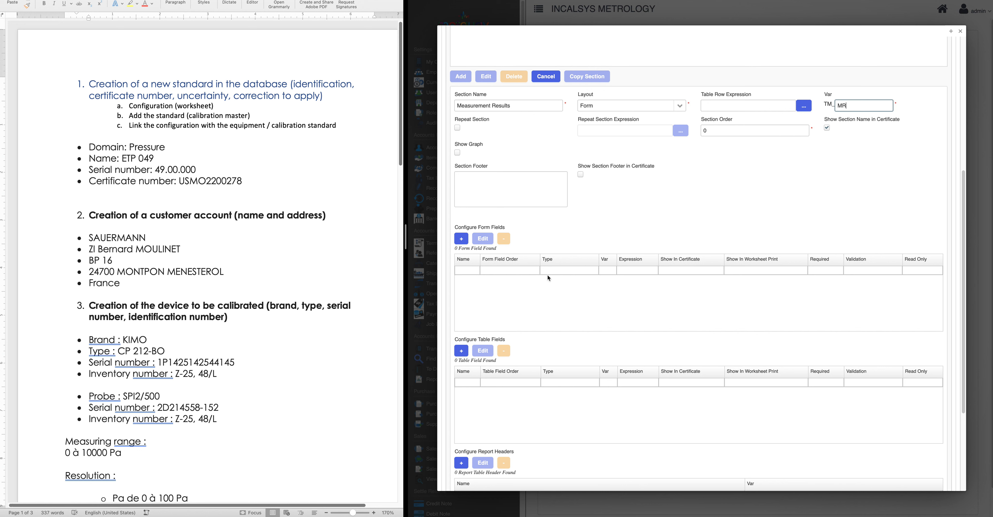
Add a numeric No: Calpoints form field with variable NoCalpoints
{"action": "left_click", "coordinate": [464, 242]}
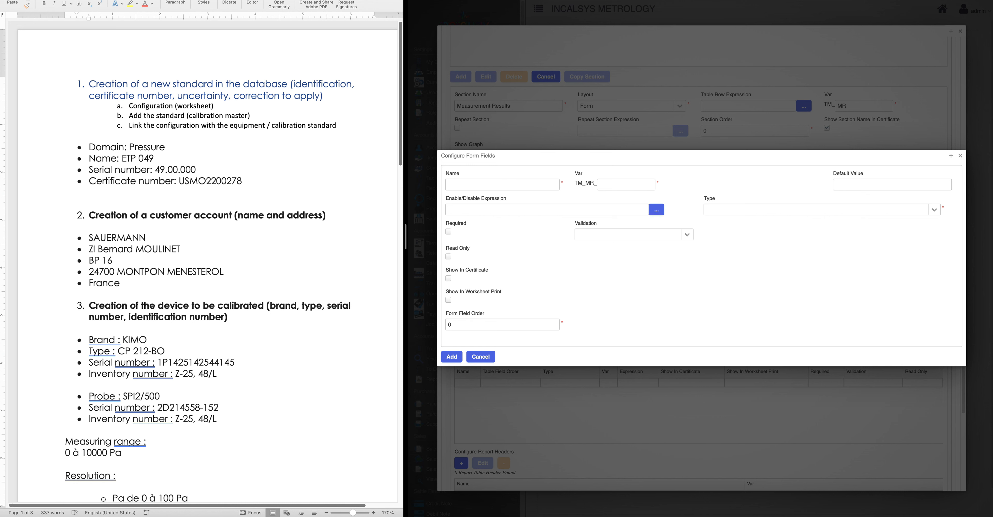
{"action": "left_click", "coordinate": [508, 186]}
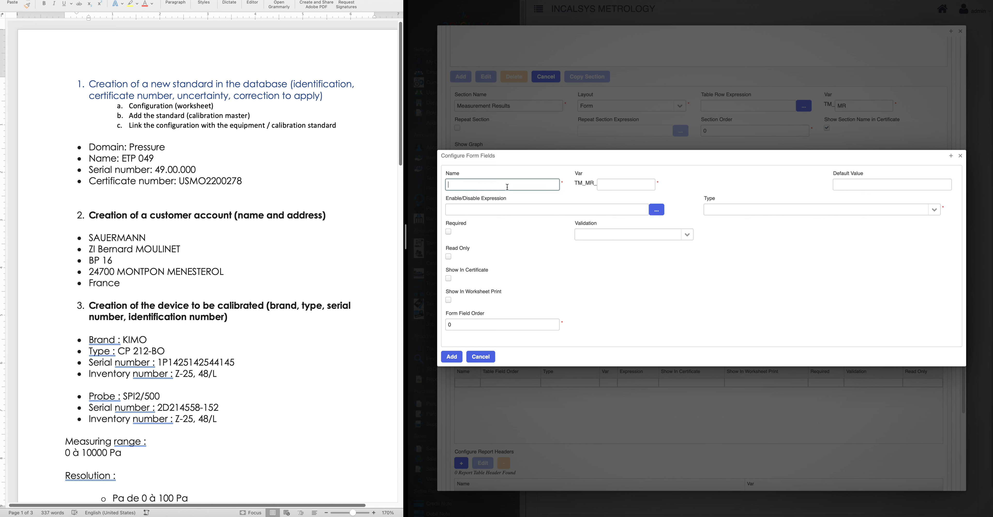
{"action": "type", "text": "No: Calpoints"}
{"action": "left_click", "coordinate": [614, 183]}
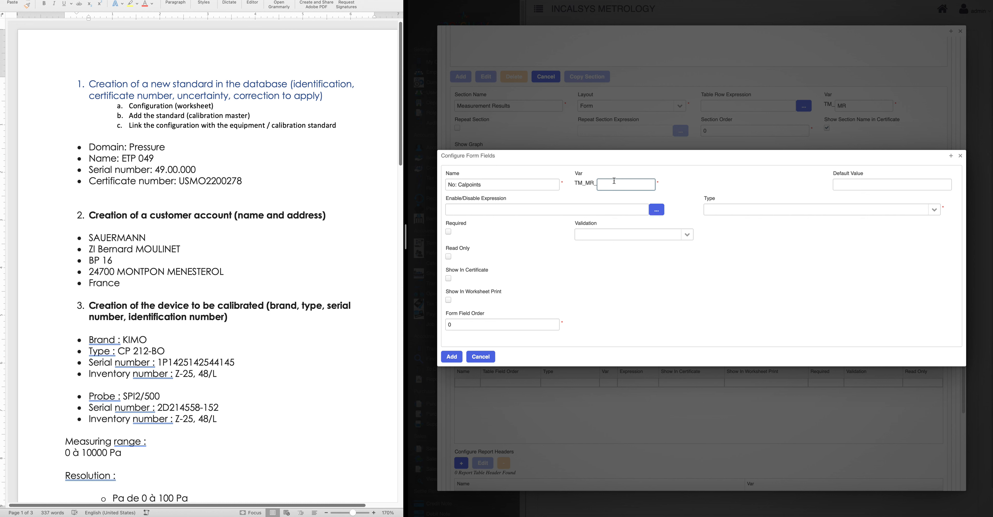
{"action": "type", "text": "NoCalpoints"}
{"action": "left_click", "coordinate": [932, 216]}
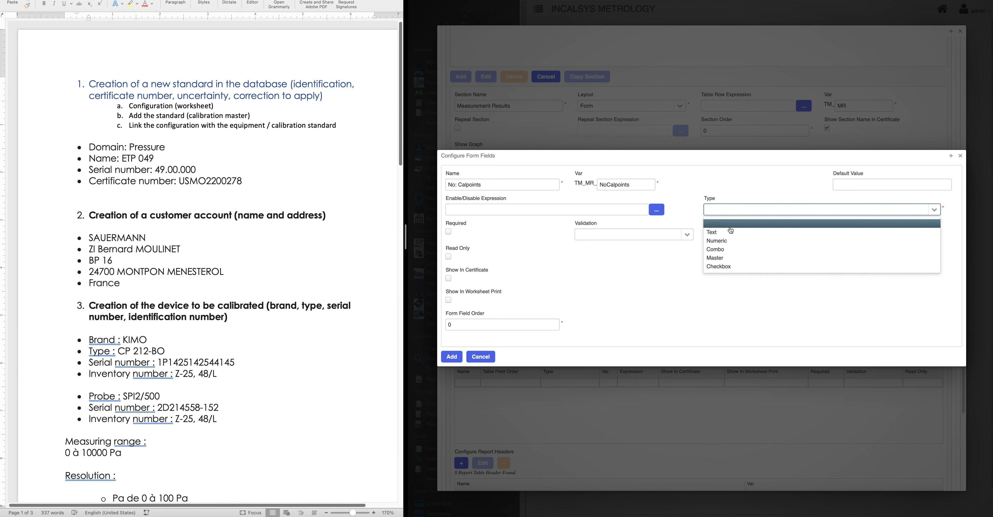
{"action": "left_click", "coordinate": [714, 241]}
{"action": "left_click", "coordinate": [451, 360]}
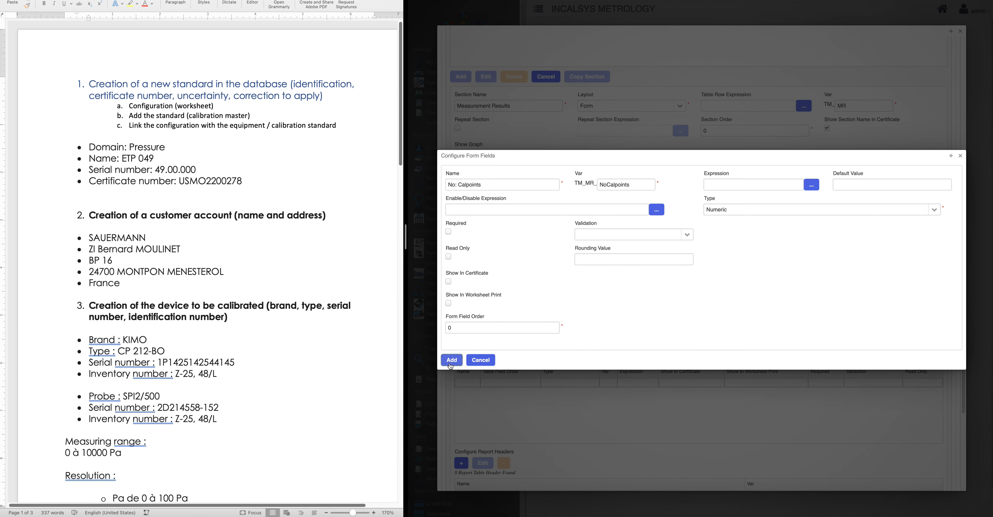
Add a numeric Ambient Temparature (°C) form field with variable AmbTemp
{"action": "left_click", "coordinate": [462, 239]}
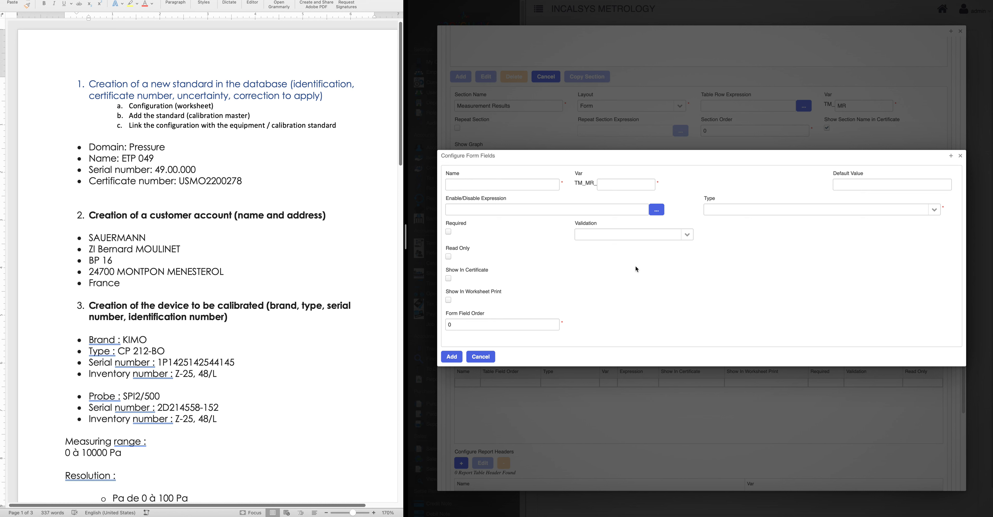
{"action": "left_click", "coordinate": [482, 184]}
{"action": "left_click", "coordinate": [483, 184]}
{"action": "left_click", "coordinate": [513, 314]}
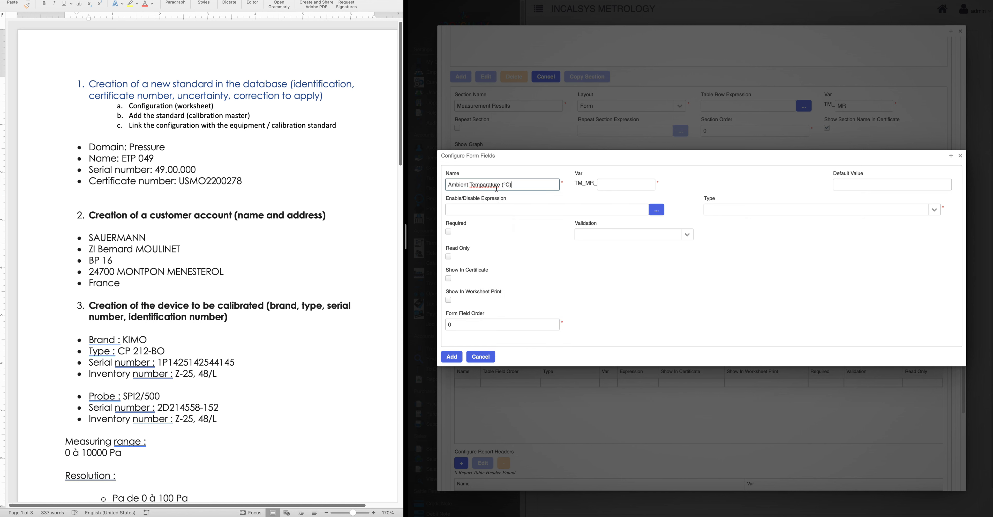
{"action": "left_click", "coordinate": [619, 185]}
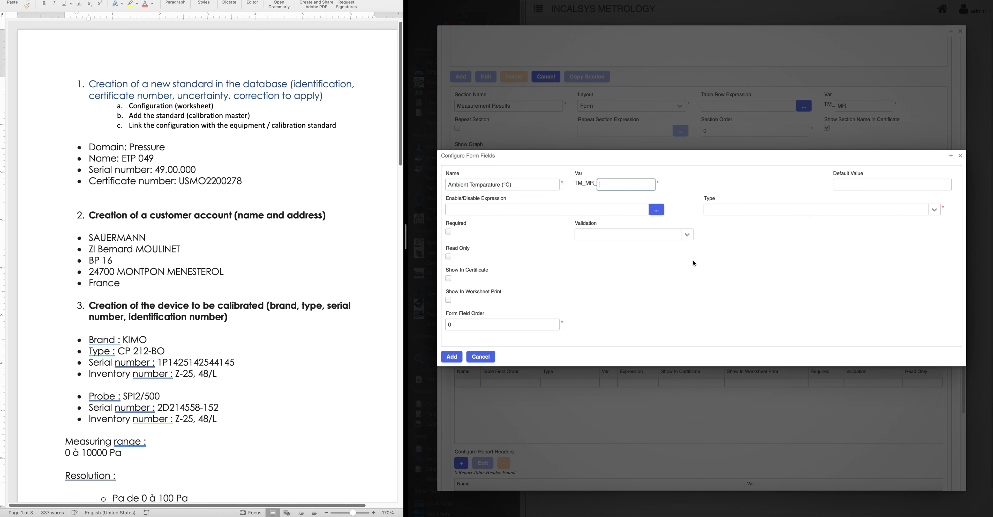
{"action": "type", "text": "AmbTemp"}
{"action": "left_click", "coordinate": [934, 210]}
{"action": "left_click", "coordinate": [751, 248]}
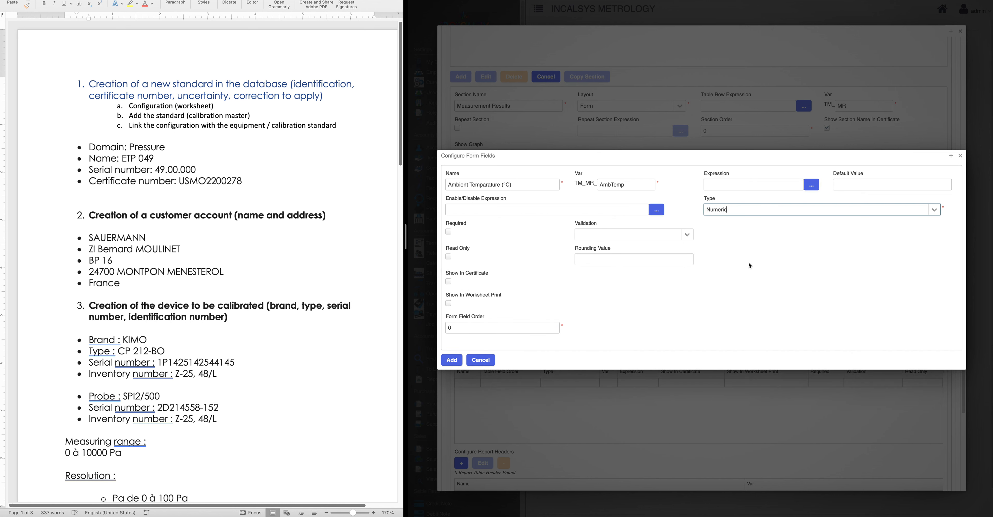
{"action": "left_click", "coordinate": [447, 363]}
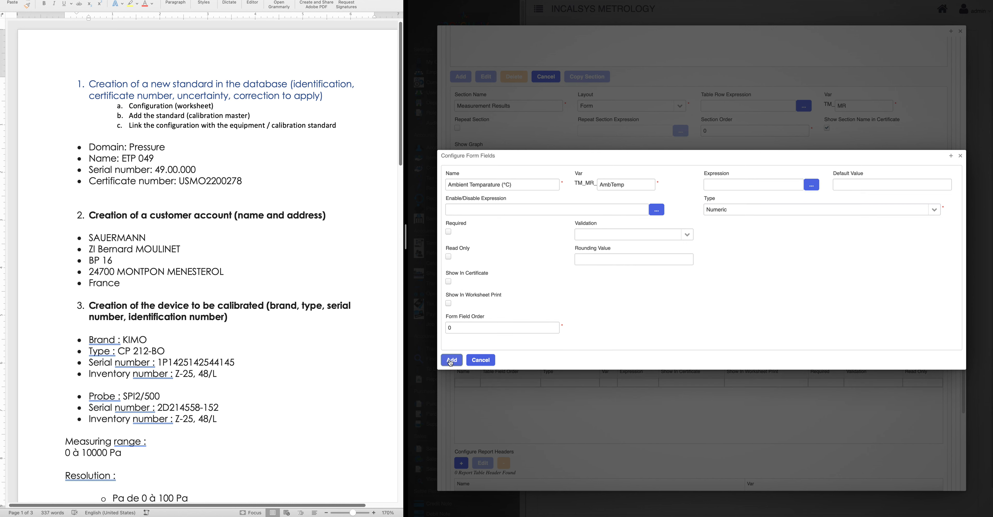
Add a numeric Relative Humidity (%HR) form field with variable RH
{"action": "left_click", "coordinate": [460, 239]}
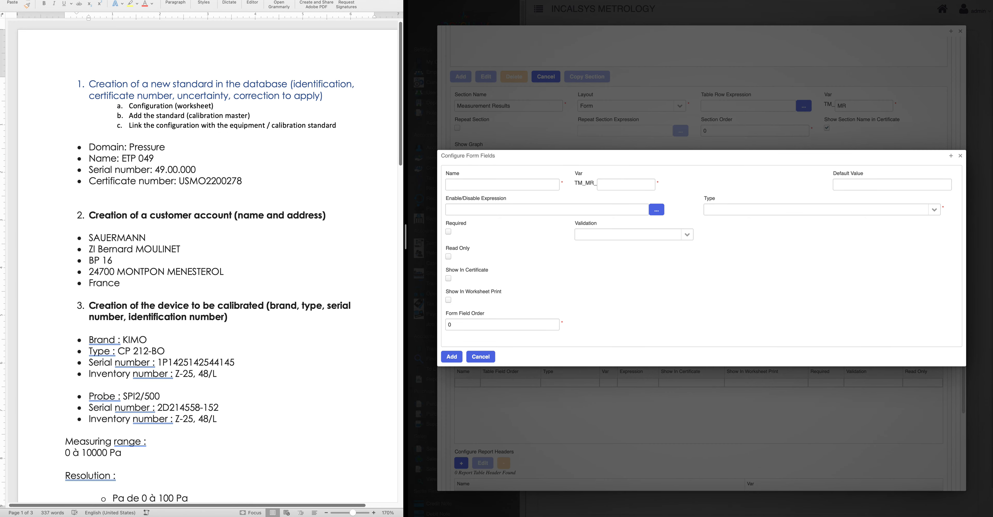
{"action": "left_click", "coordinate": [459, 185]}
{"action": "type", "text": "Relative Humidity (%HR)"}
{"action": "left_click", "coordinate": [618, 186]}
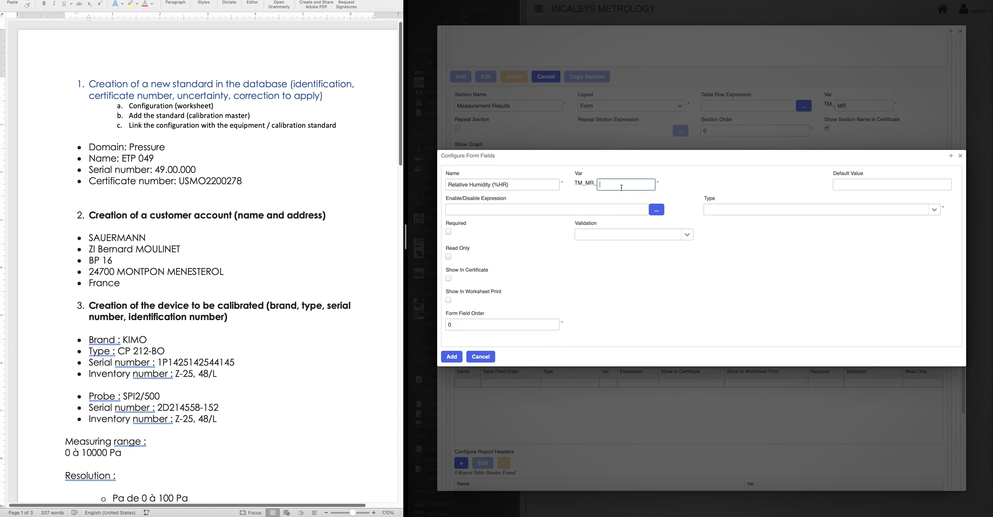
{"action": "type", "text": "RH"}
{"action": "left_click", "coordinate": [934, 210]}
{"action": "left_click", "coordinate": [713, 241]}
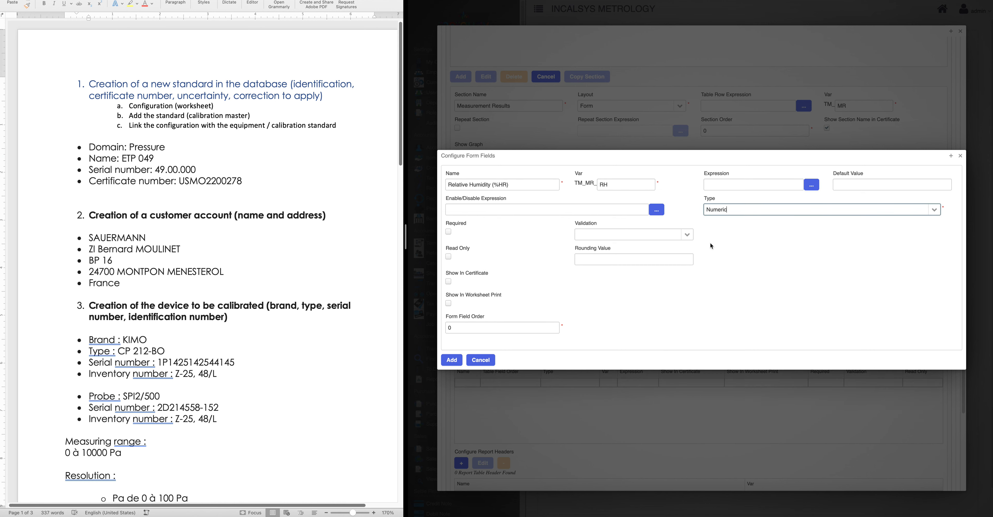
{"action": "left_click", "coordinate": [461, 358]}
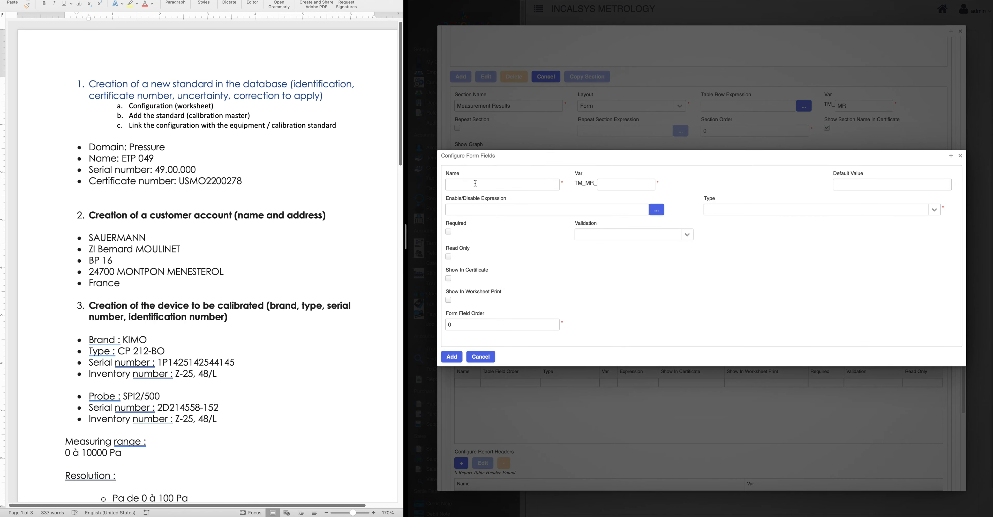
Add a numeric Atmospheric Pressure (hPA) form field with variable AP
{"action": "left_click", "coordinate": [475, 185]}
{"action": "left_click", "coordinate": [552, 197]}
{"action": "left_click", "coordinate": [614, 187]}
{"action": "type", "text": "AP"}
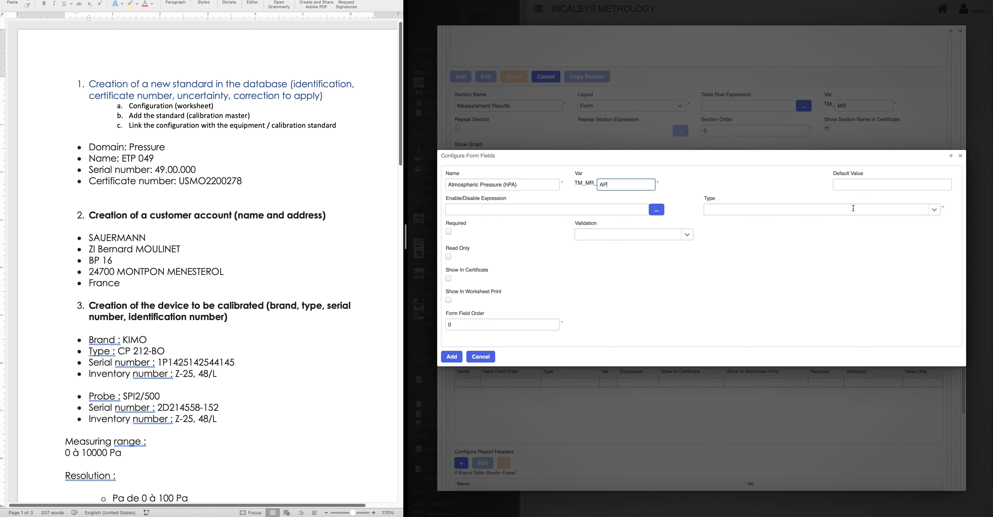
{"action": "left_click", "coordinate": [850, 209]}
{"action": "left_click", "coordinate": [745, 250]}
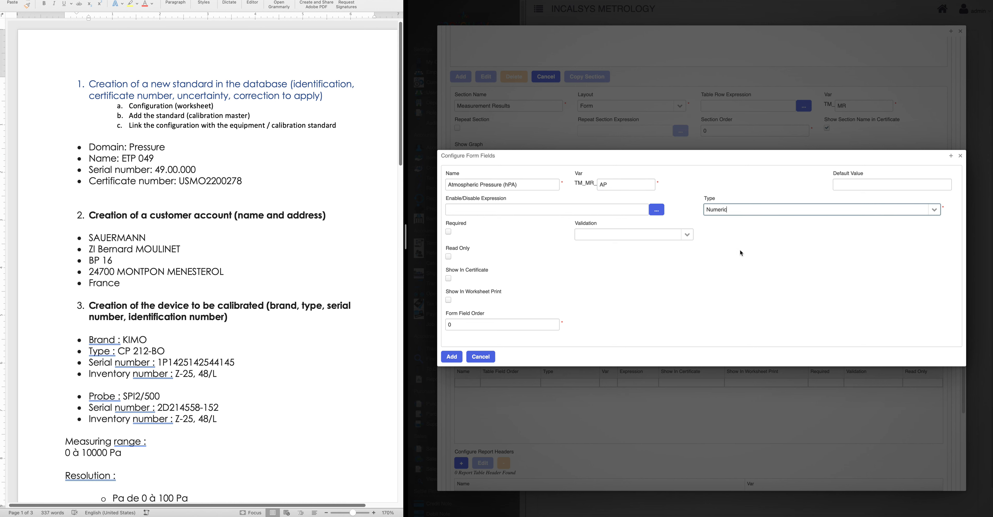
{"action": "left_click", "coordinate": [452, 356]}
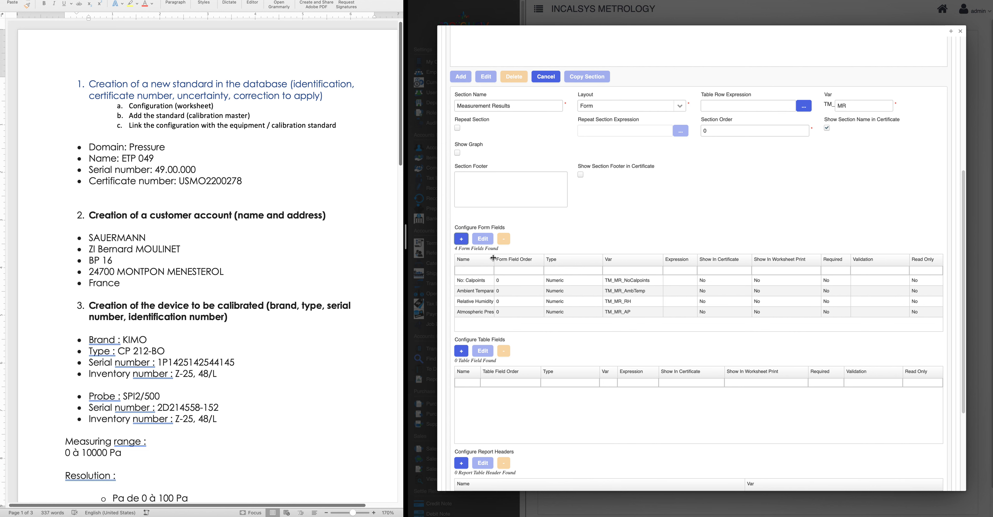
Widen the Name column of the form field list
{"action": "left_click_drag", "start_coordinate": [493, 258], "coordinate": [525, 261]}
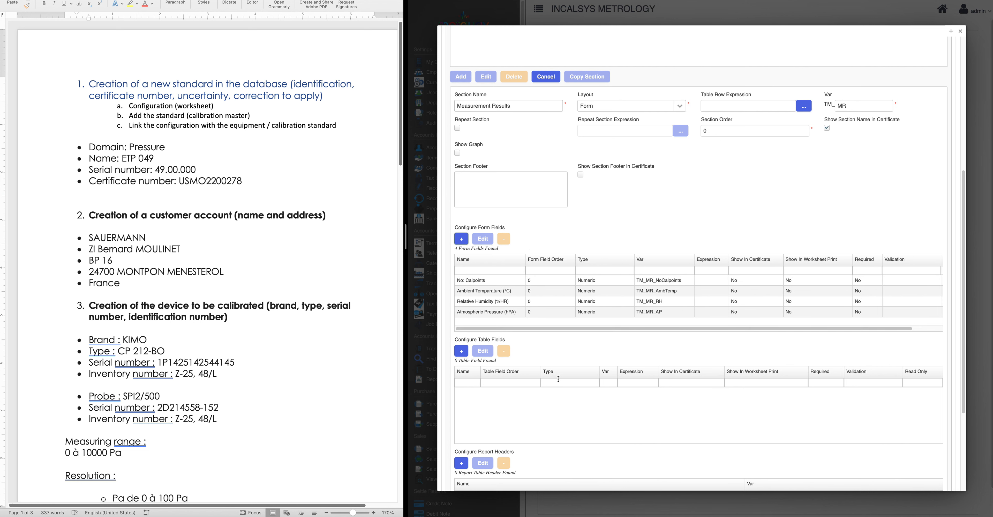
{"action": "scroll", "coordinate": [626, 228], "scroll_direction": "down", "scroll_amount": 2}
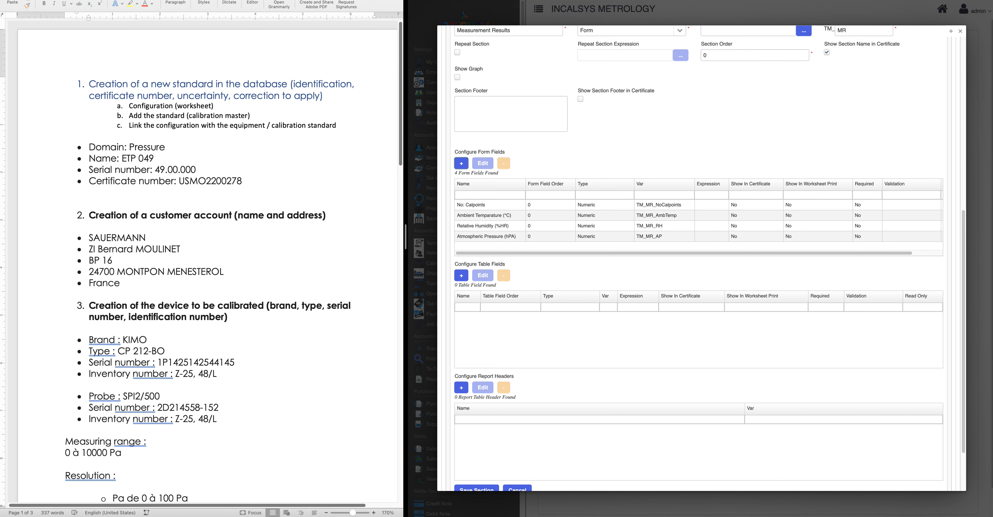
{"action": "mouse_move", "coordinate": [790, 515]}
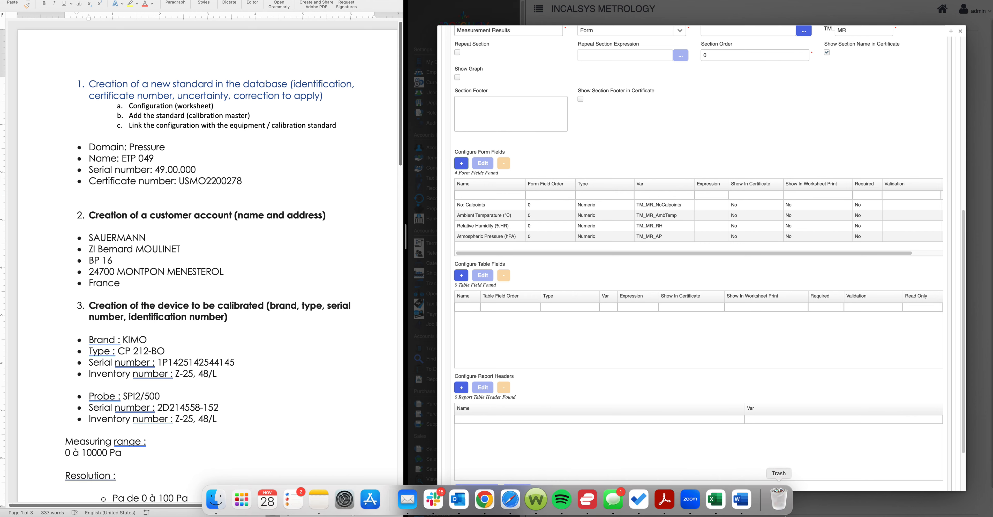
Review the pressure calibration certificate PDF in Acrobat, then return to Metquay in Chrome
{"action": "left_click", "coordinate": [664, 501]}
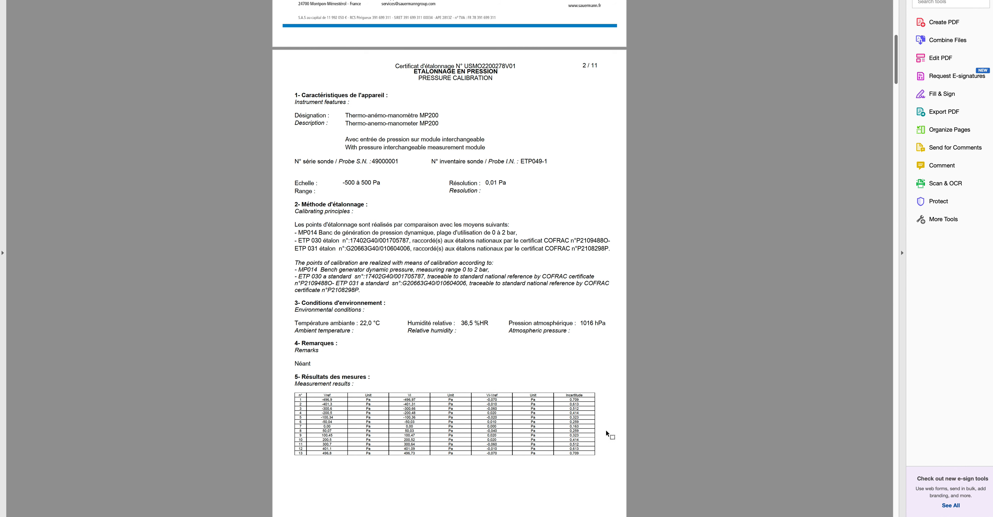
{"action": "mouse_move", "coordinate": [588, 515]}
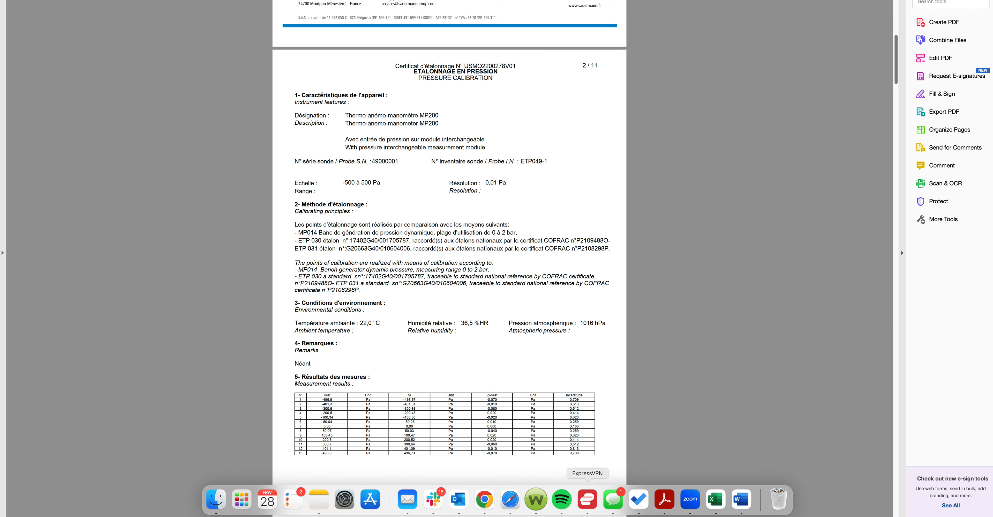
{"action": "left_click", "coordinate": [492, 503]}
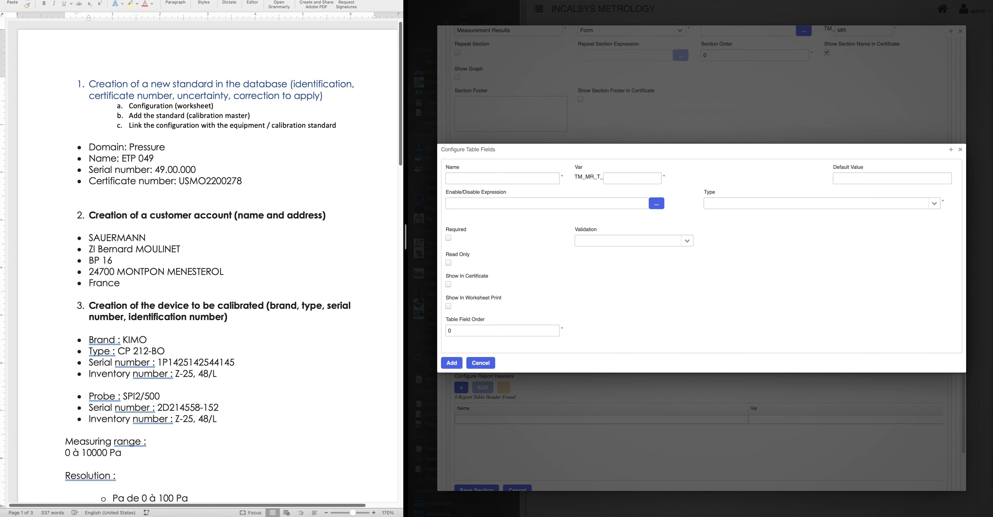
Add a numeric n° table field with variable n
{"action": "left_click", "coordinate": [493, 179]}
{"action": "type", "text": "n°"}
{"action": "left_click", "coordinate": [628, 178]}
{"action": "type", "text": "n"}
{"action": "left_click", "coordinate": [933, 207]}
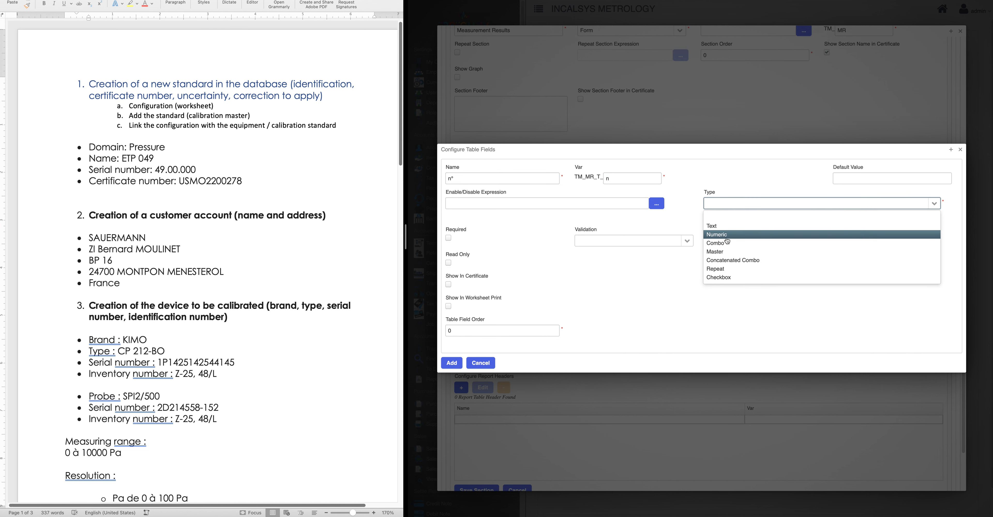
{"action": "left_click", "coordinate": [724, 242]}
{"action": "left_click", "coordinate": [451, 365]}
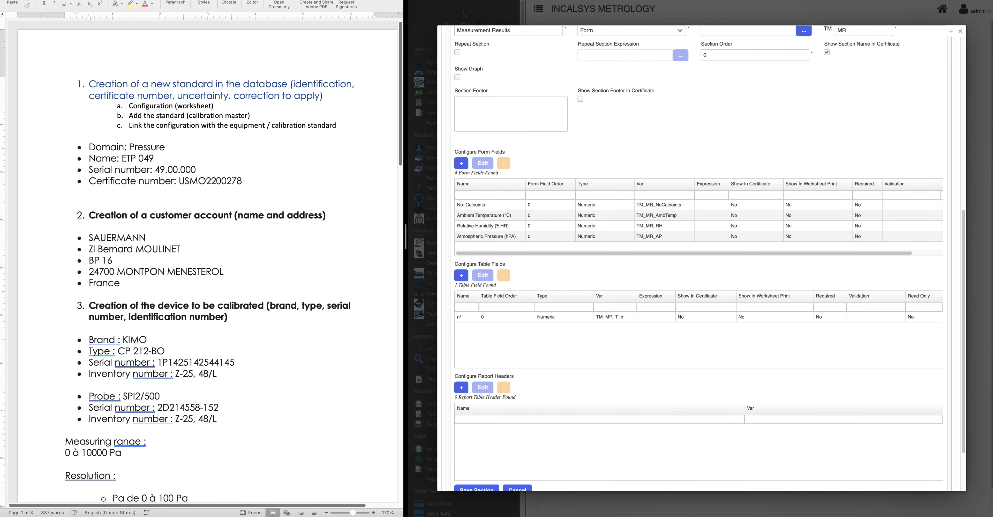
Add a numeric Vref table field with variable Vref
{"action": "left_click", "coordinate": [462, 277]}
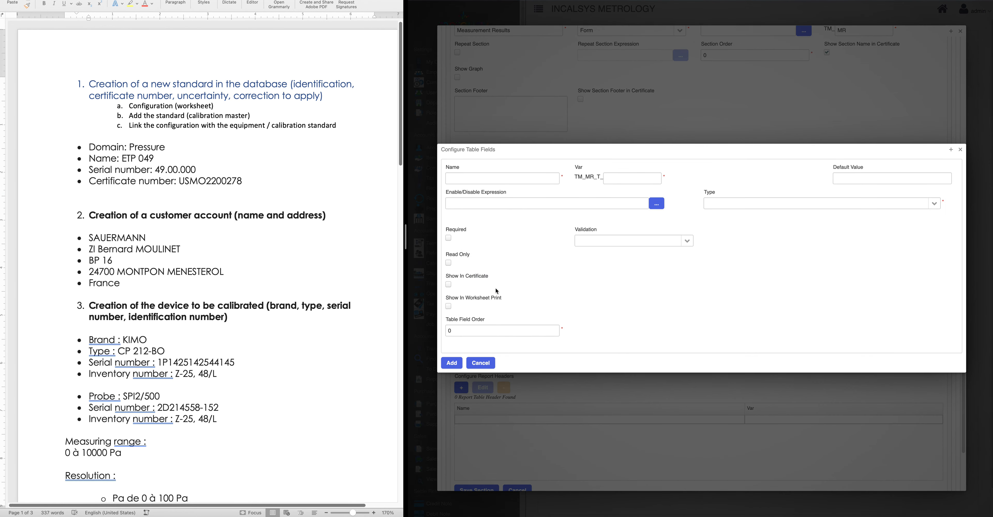
{"action": "left_click", "coordinate": [491, 177]}
{"action": "type", "text": "Vref"}
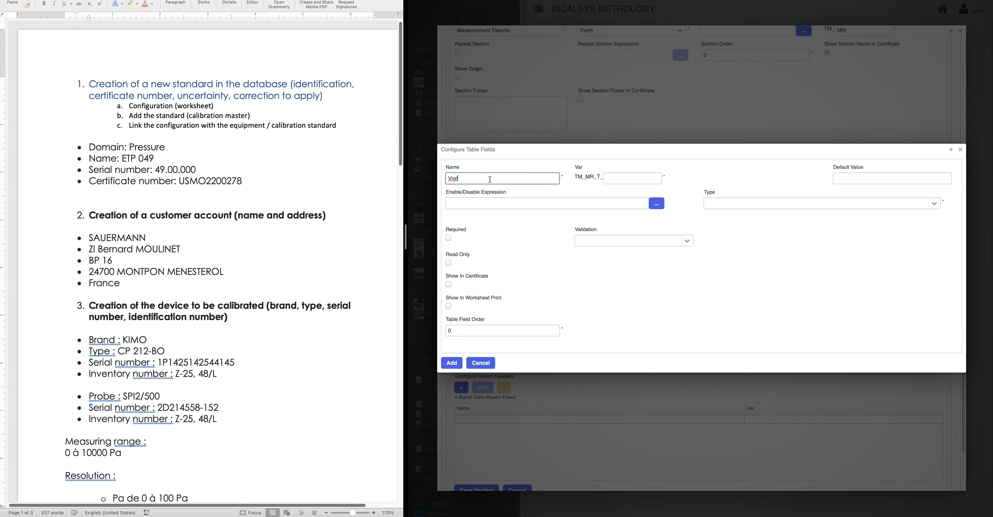
{"action": "left_click", "coordinate": [632, 179]}
{"action": "type", "text": "Vref"}
{"action": "left_click", "coordinate": [934, 206]}
{"action": "left_click", "coordinate": [762, 236]}
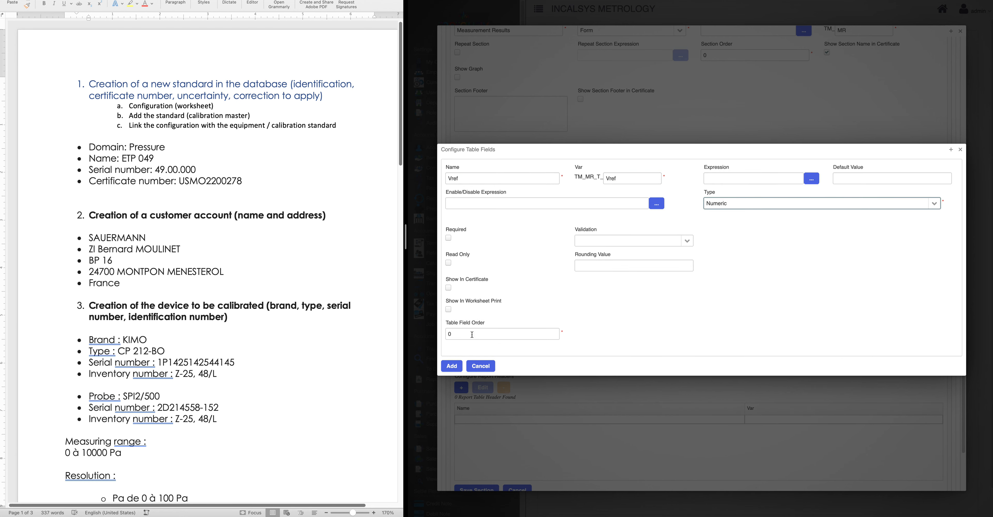
{"action": "left_click", "coordinate": [453, 365]}
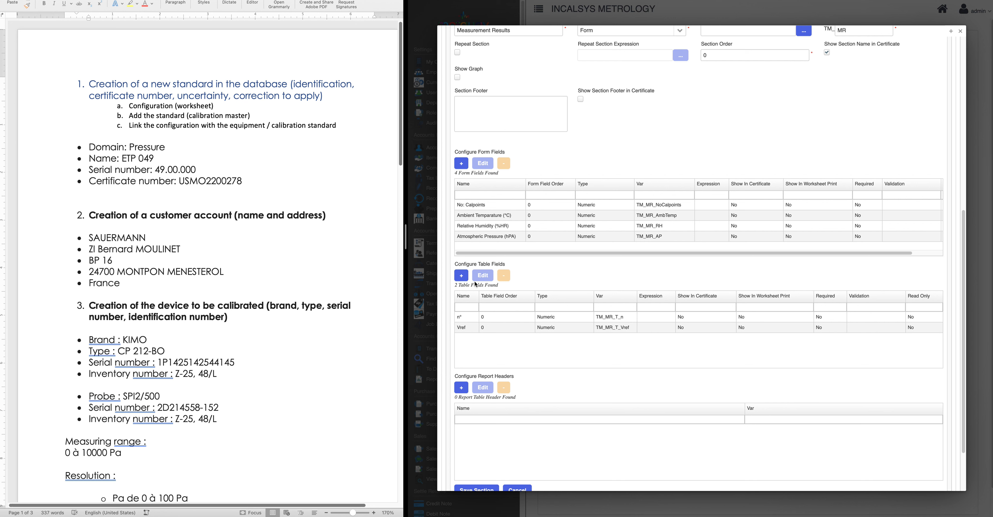
Add a Unit combo table field with variable VrefUnit offering Pressure units
{"action": "left_click", "coordinate": [461, 276]}
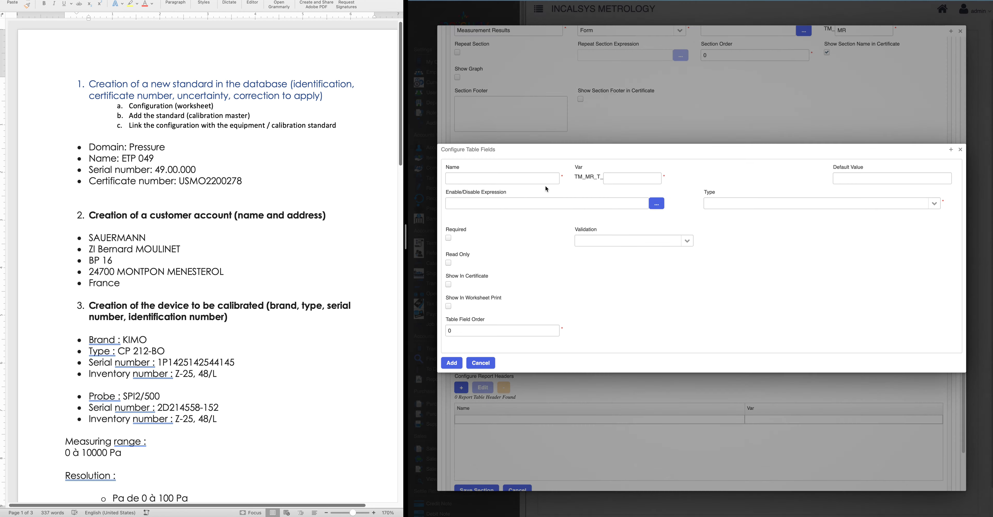
{"action": "left_click", "coordinate": [475, 178]}
{"action": "type", "text": "Unit"}
{"action": "left_click", "coordinate": [613, 177]}
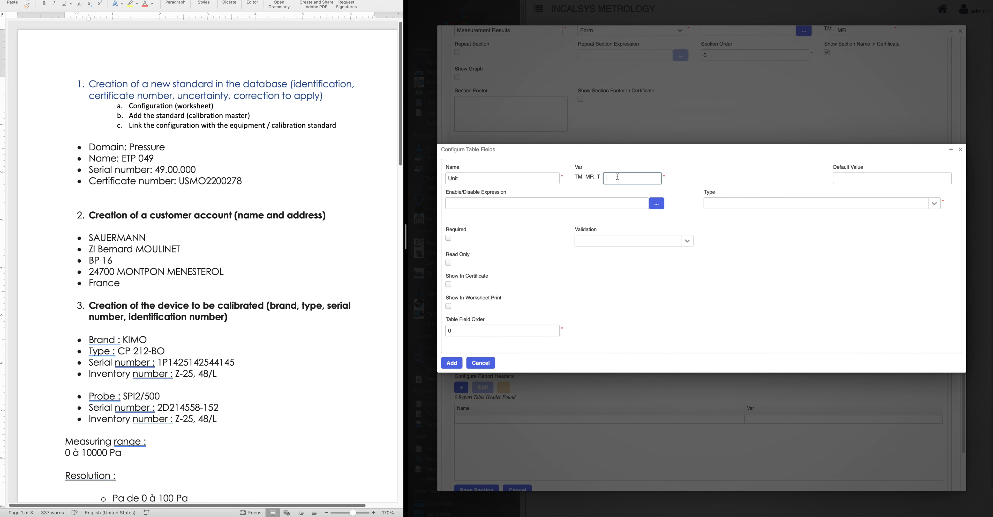
{"action": "type", "text": "VrefUnit"}
{"action": "left_click", "coordinate": [934, 204]}
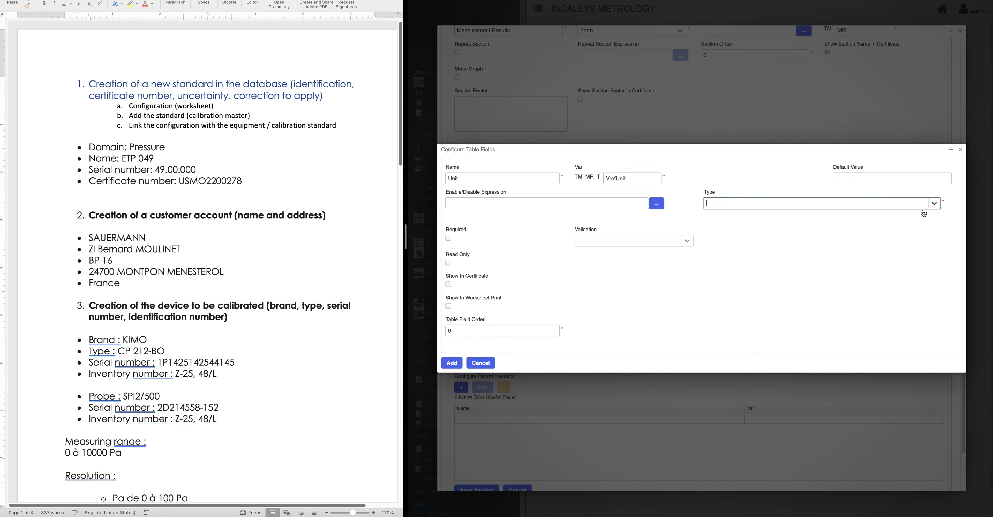
{"action": "left_click", "coordinate": [730, 235]}
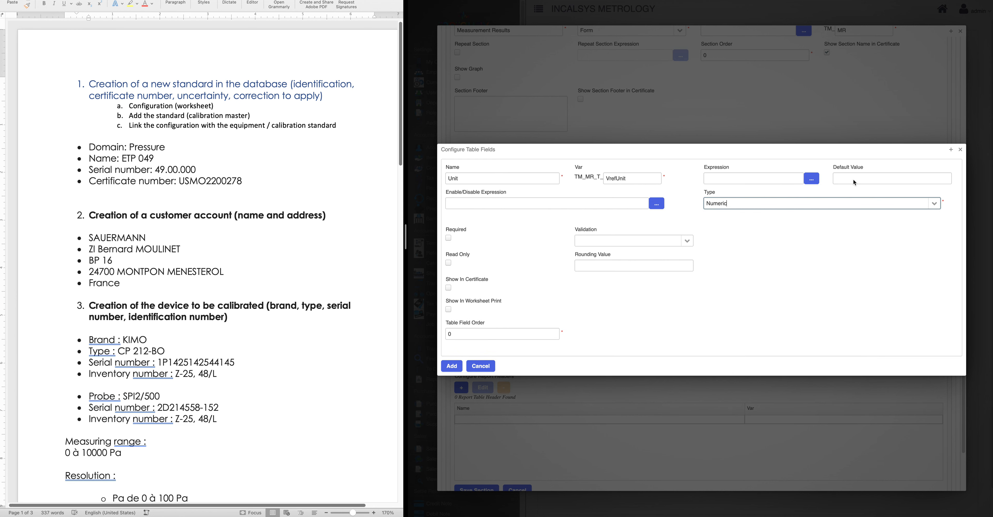
{"action": "left_click_drag", "start_coordinate": [816, 200], "coordinate": [673, 200]}
{"action": "type", "text": "cob"}
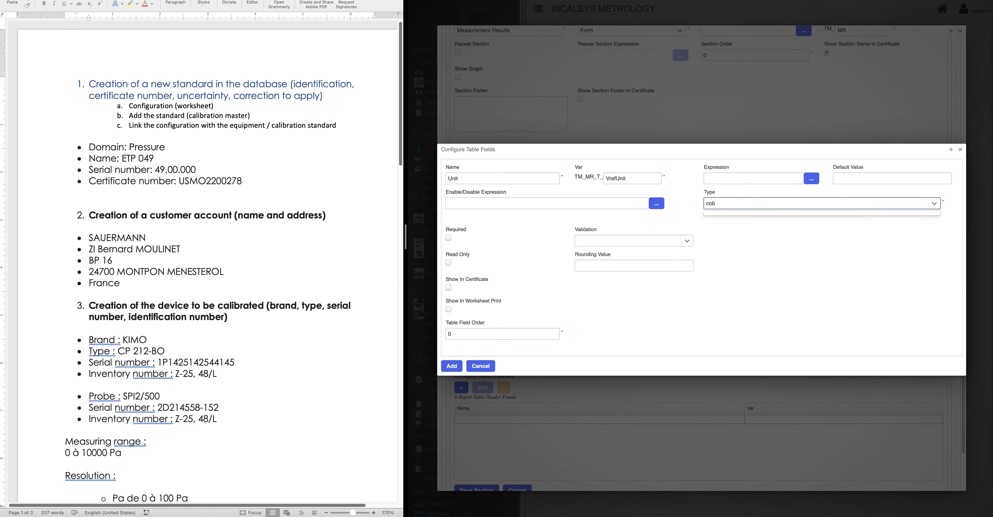
{"action": "key", "text": "BackSpace"}
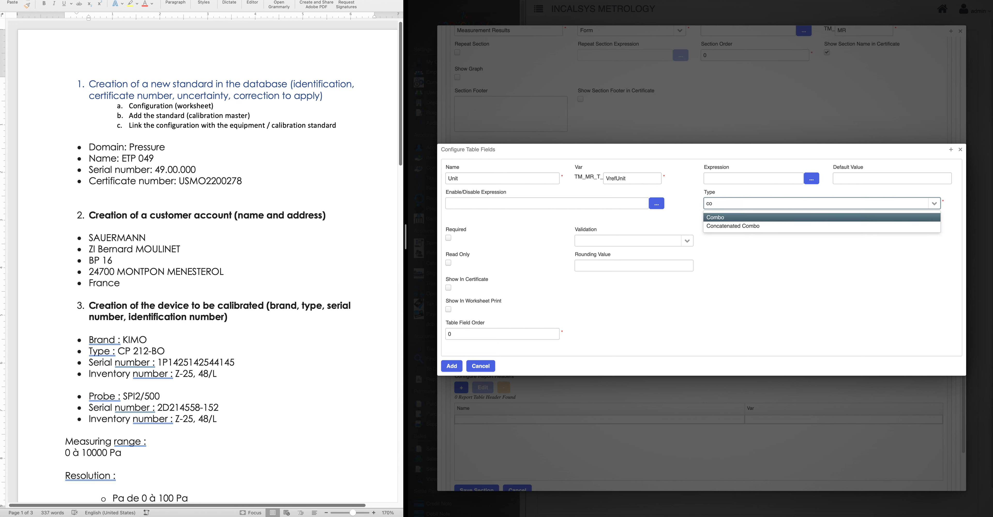
{"action": "key", "text": "Return"}
{"action": "left_click", "coordinate": [460, 228]}
{"action": "type", "text": "pres"}
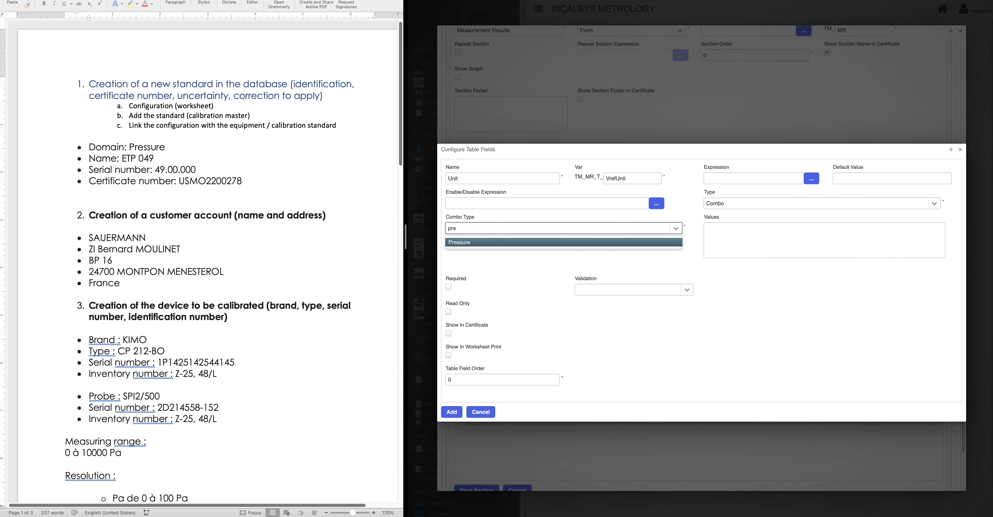
{"action": "key", "text": "Return"}
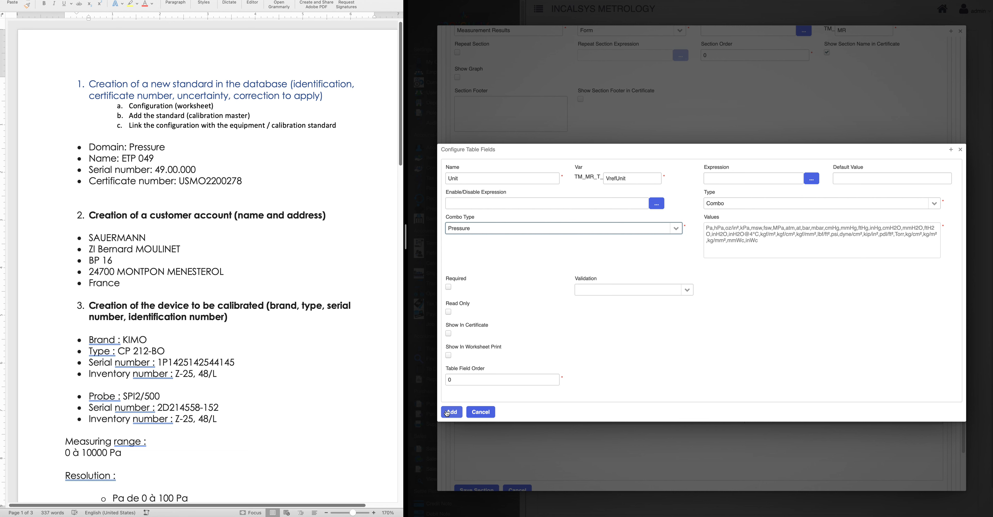
{"action": "left_click", "coordinate": [451, 412]}
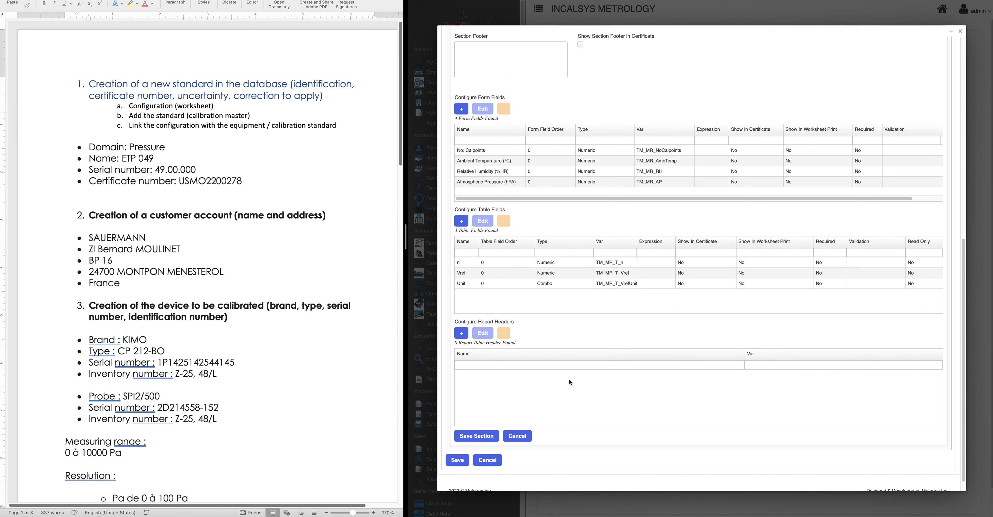
Add a numeric Vi table field with variable Vi
{"action": "left_click", "coordinate": [461, 221]}
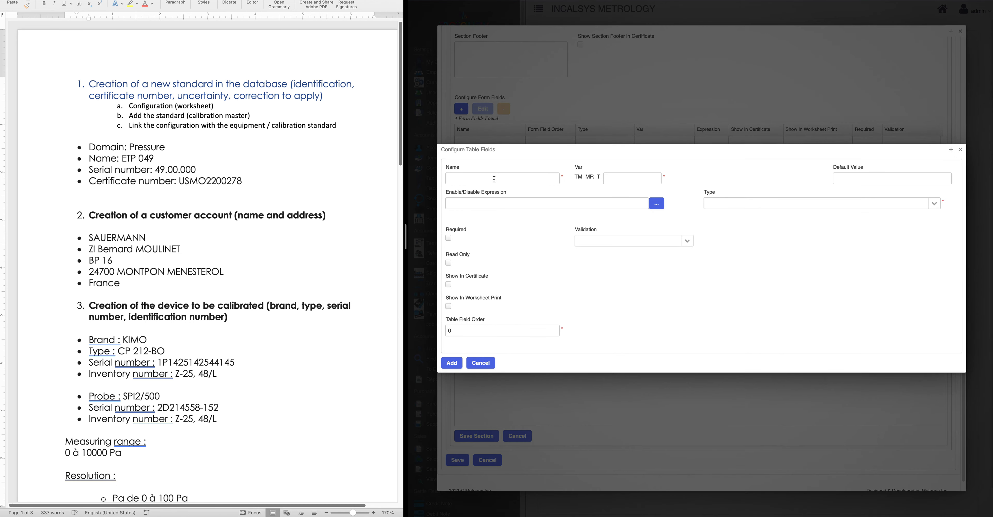
{"action": "left_click", "coordinate": [495, 180]}
{"action": "type", "text": "Vi"}
{"action": "left_click", "coordinate": [618, 180]}
{"action": "type", "text": "Vi"}
{"action": "left_click", "coordinate": [935, 203]}
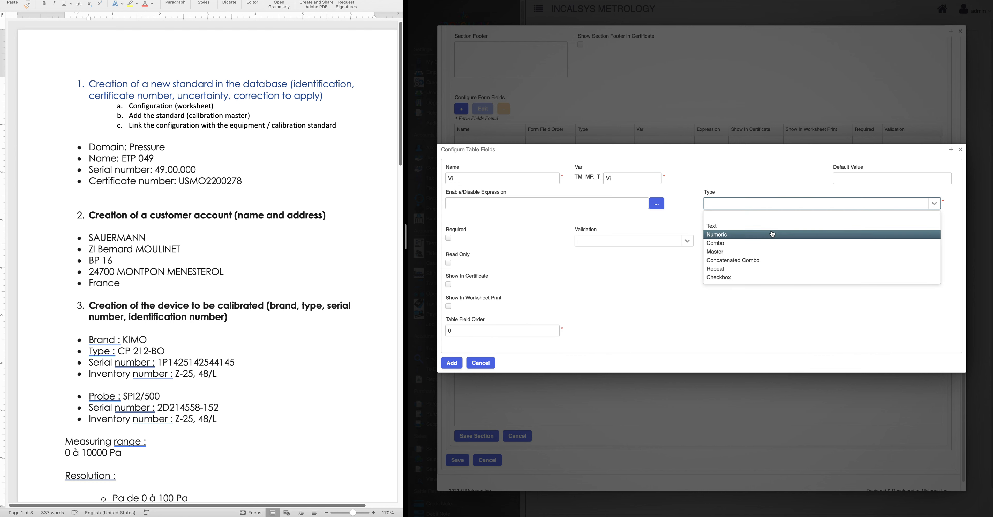
{"action": "left_click", "coordinate": [773, 234]}
{"action": "left_click", "coordinate": [452, 363]}
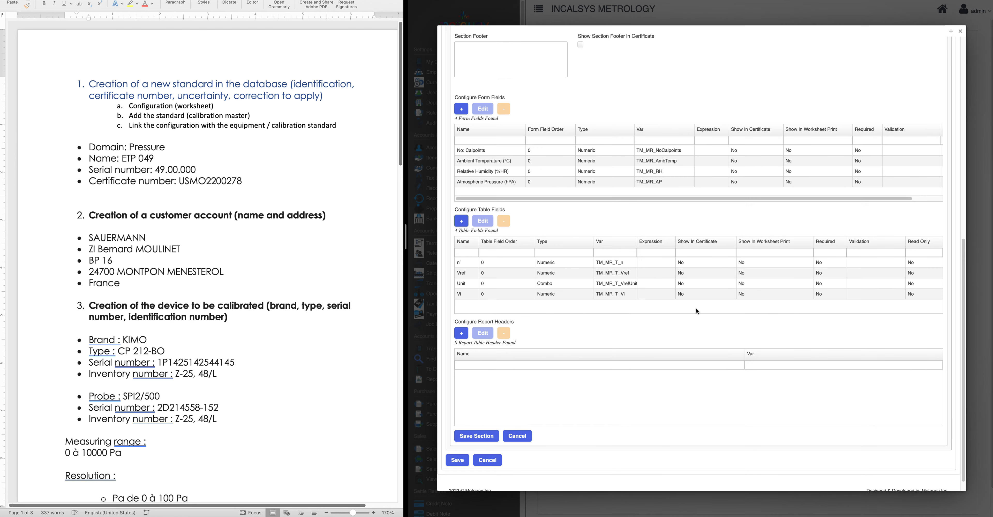
Start another table field, naming it Vi
{"action": "scroll", "coordinate": [565, 285], "scroll_direction": "down", "scroll_amount": 1}
{"action": "left_click", "coordinate": [461, 205]}
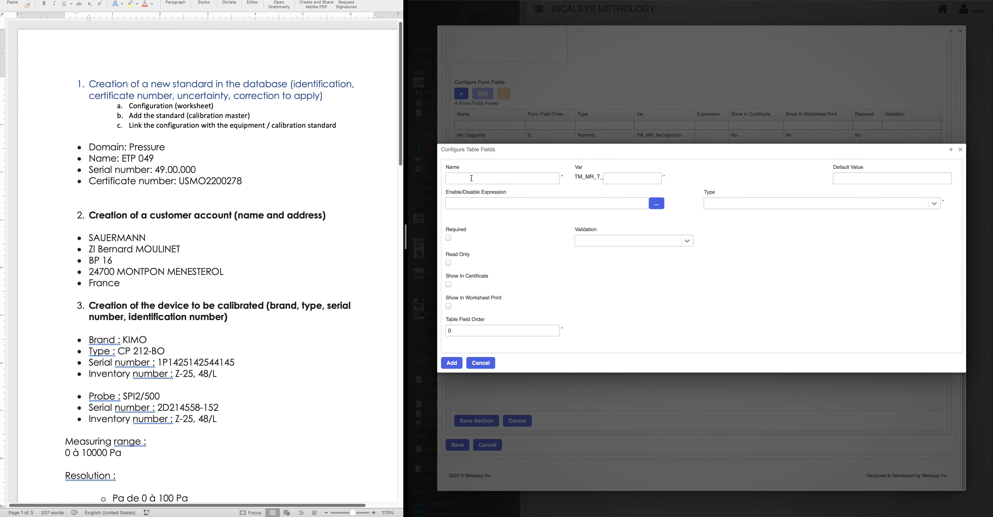
{"action": "left_click", "coordinate": [471, 178]}
{"action": "type", "text": "Vi"}
{"action": "left_click", "coordinate": [611, 178]}
Rename the new field Unit, set variable ViUnit and Combo type Pressure, and add it
{"action": "left_click", "coordinate": [463, 177]}
{"action": "key", "text": "BackSpace"}
{"action": "key", "text": "BackSpace"}
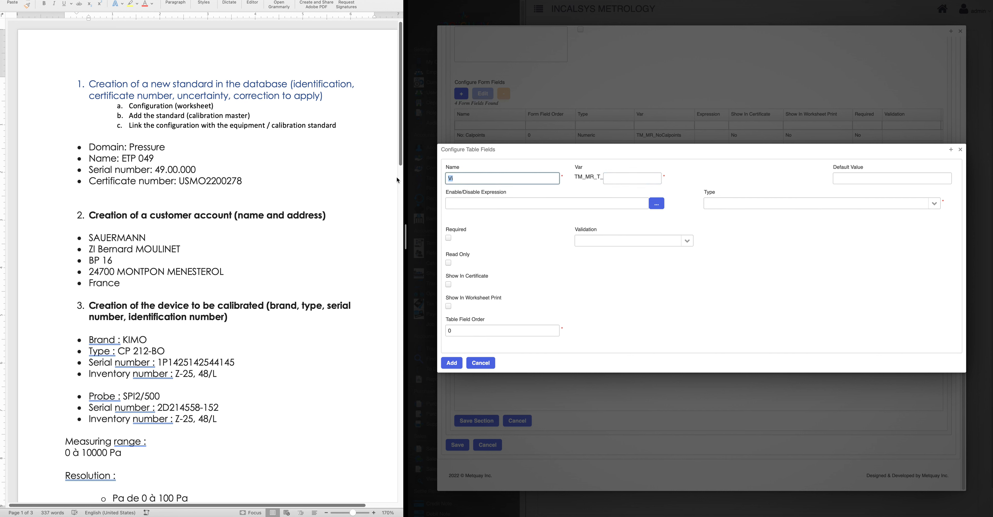
{"action": "type", "text": "Unit"}
{"action": "key", "text": "Tab"}
{"action": "type", "text": "q"}
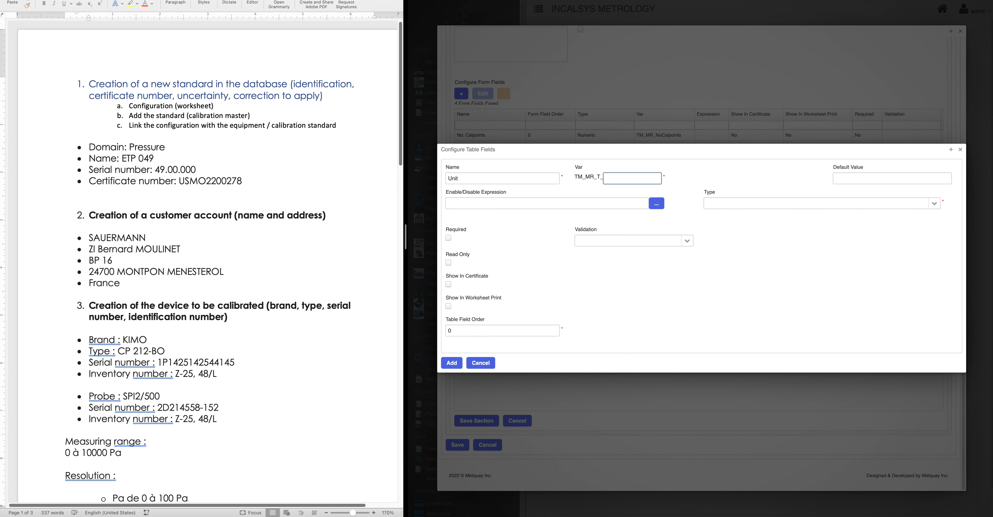
{"action": "type", "text": "iU"}
{"action": "left_click", "coordinate": [934, 203]}
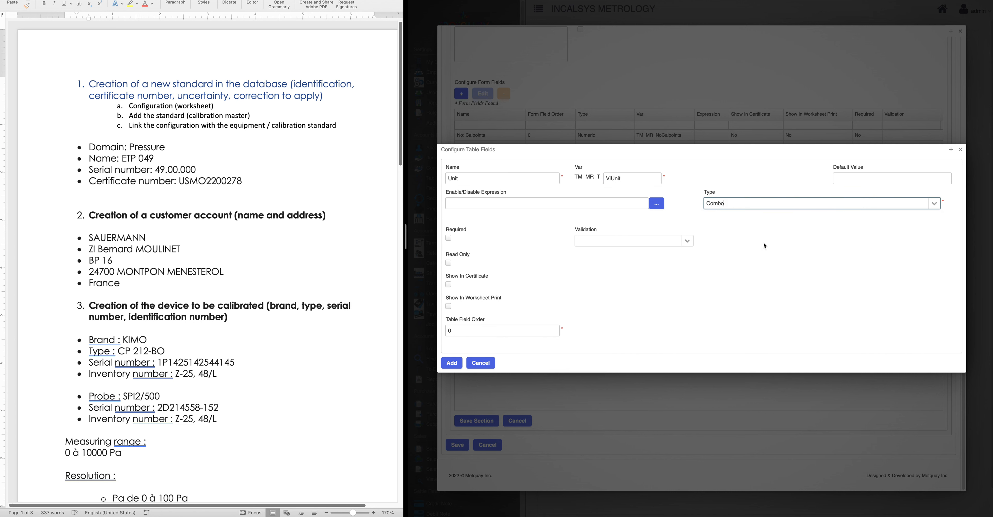
{"action": "left_click", "coordinate": [767, 244]}
{"action": "left_click", "coordinate": [533, 224]}
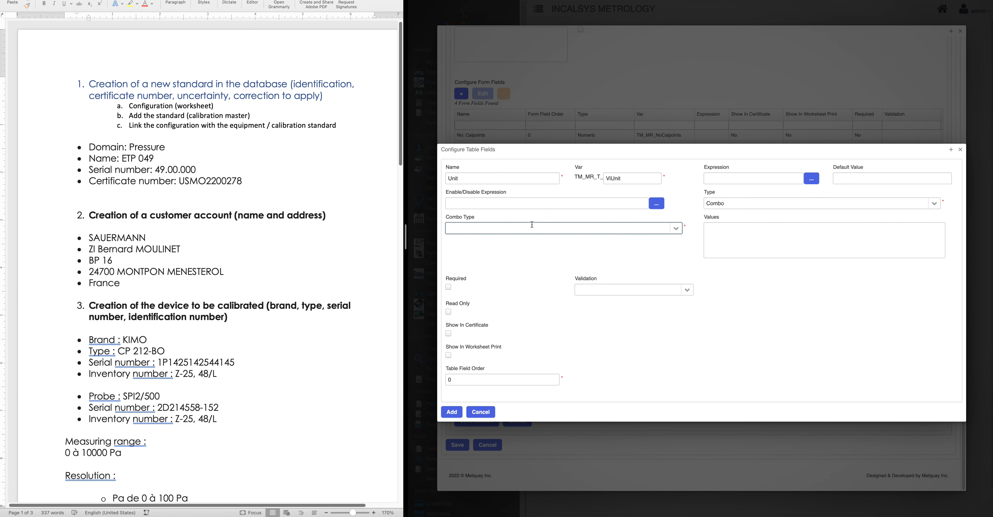
{"action": "type", "text": "pressure"}
{"action": "key", "text": "BackSpace"}
{"action": "key", "text": "BackSpace"}
{"action": "type", "text": "ure"}
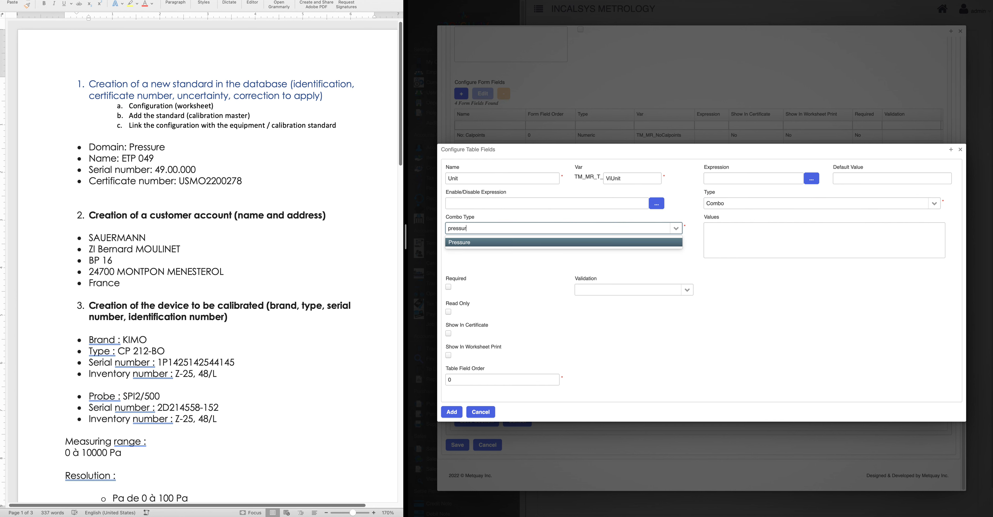
{"action": "left_click", "coordinate": [530, 242]}
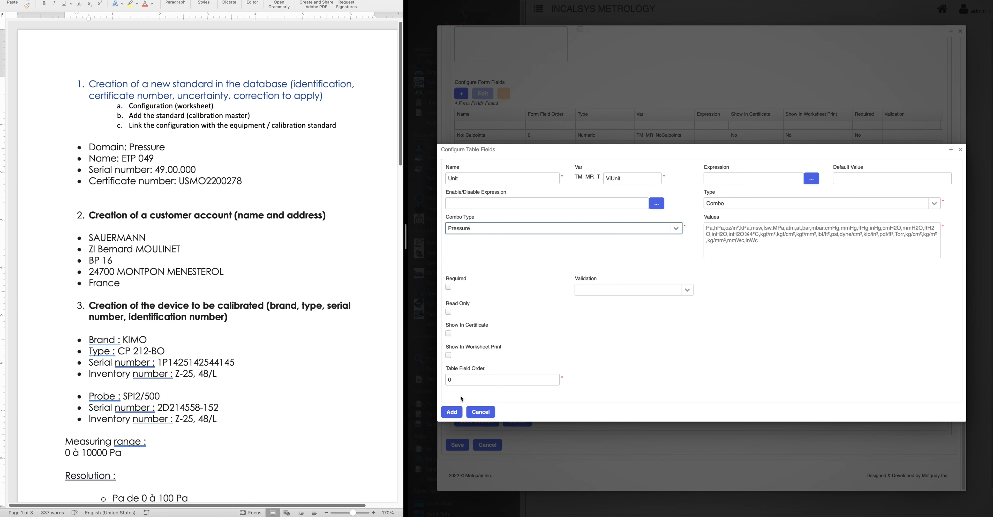
{"action": "left_click", "coordinate": [452, 412]}
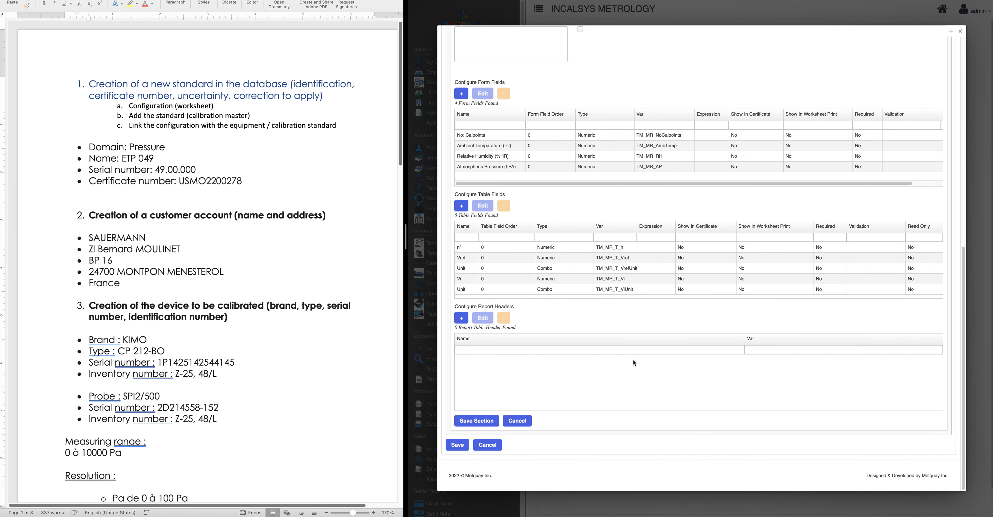
{"action": "left_click", "coordinate": [462, 206]}
Add a numeric Vi-Vref table field with variable ViVref
{"action": "left_click", "coordinate": [493, 179]}
{"action": "type", "text": "Vi-Vref"}
{"action": "left_click", "coordinate": [616, 176]}
{"action": "type", "text": "Vi-Vref"}
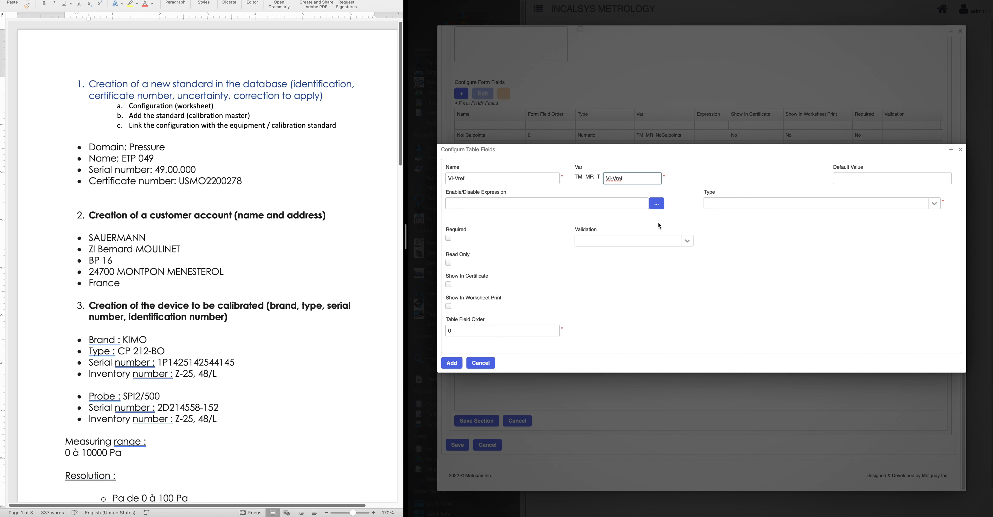
{"action": "key", "text": "BackSpace"}
{"action": "left_click", "coordinate": [933, 203]}
{"action": "left_click", "coordinate": [717, 234]}
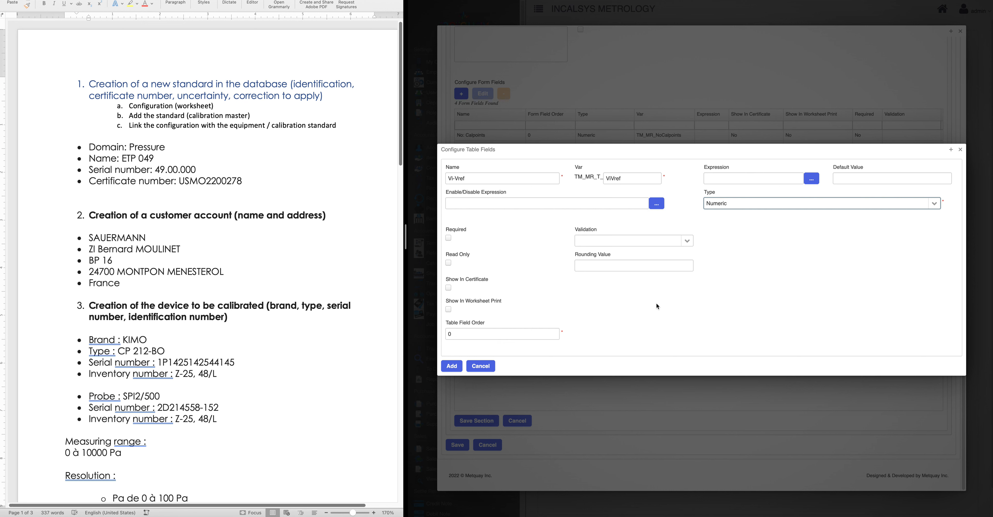
{"action": "left_click", "coordinate": [452, 366]}
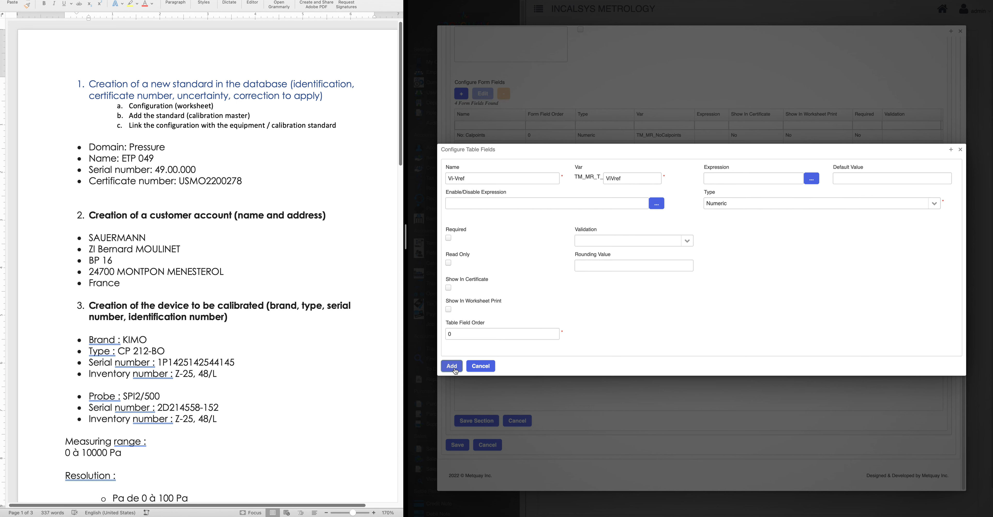
{"action": "scroll", "coordinate": [507, 278], "scroll_direction": "down", "scroll_amount": 1}
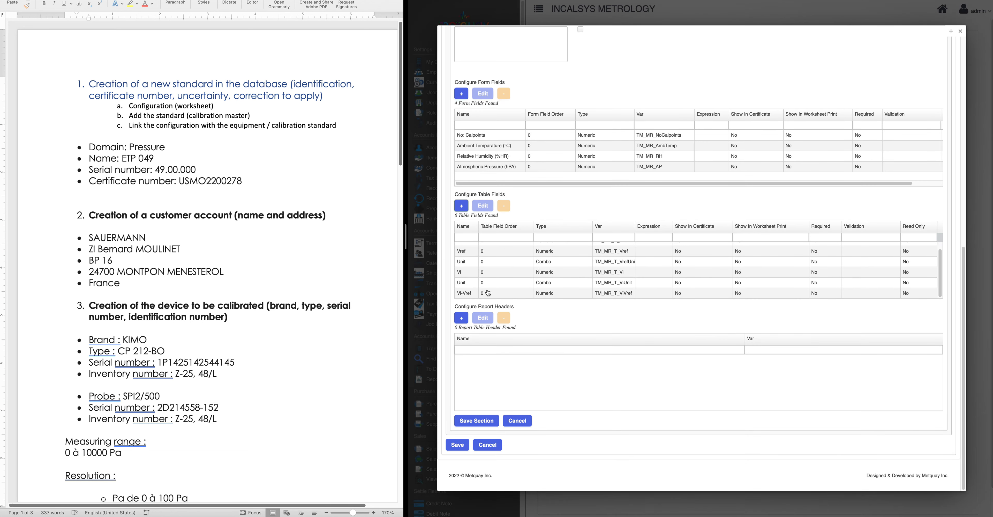
{"action": "left_click", "coordinate": [476, 420]}
Add a Unit combo table field with variable ViVrefUnit offering Pressure units
{"action": "left_click", "coordinate": [469, 321]}
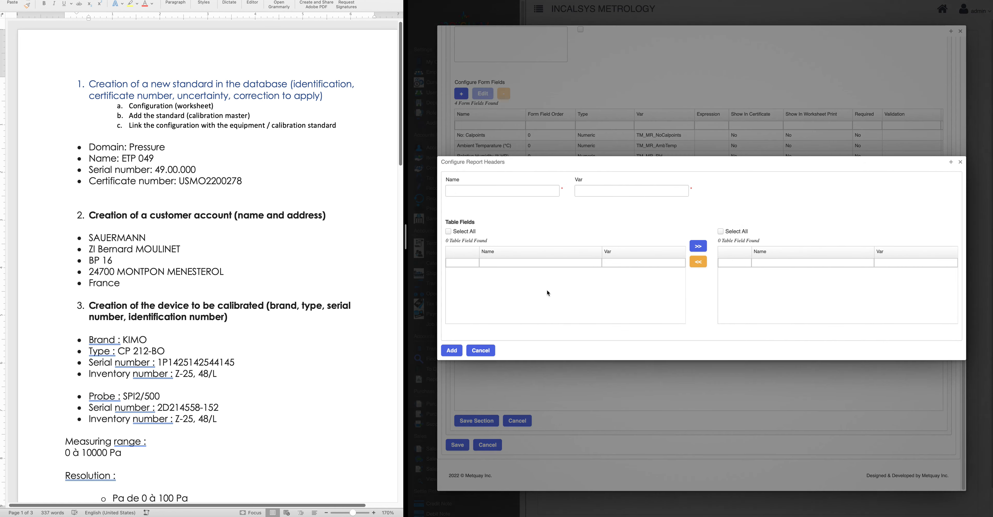
{"action": "left_click", "coordinate": [480, 350]}
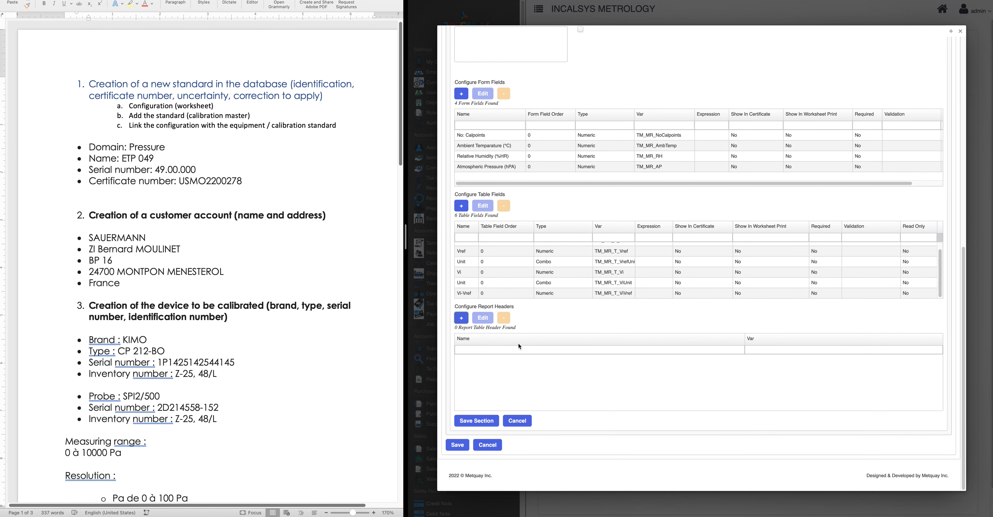
{"action": "left_click", "coordinate": [458, 209]}
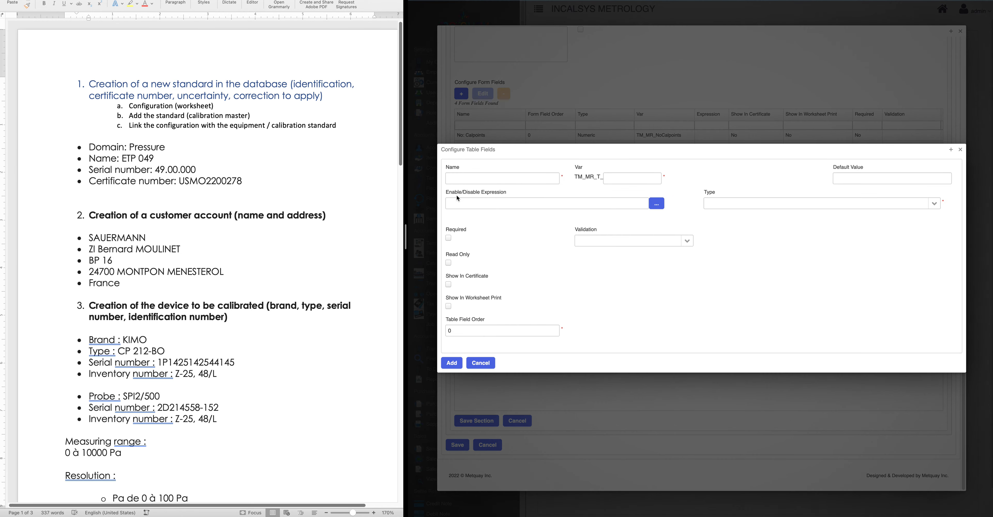
{"action": "left_click", "coordinate": [462, 179]}
{"action": "type", "text": "Unit"}
{"action": "left_click", "coordinate": [630, 178]}
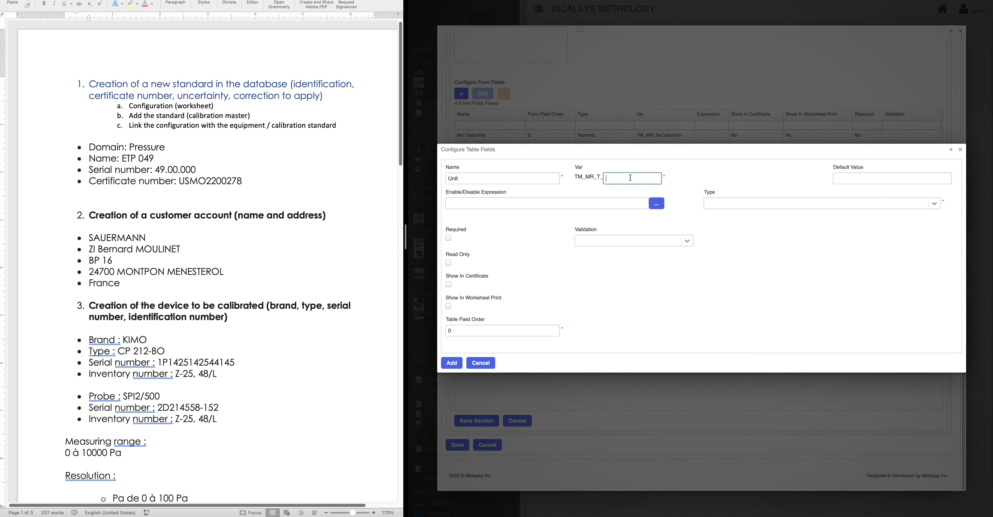
{"action": "type", "text": "ViVrefUnit"}
{"action": "left_click", "coordinate": [857, 206]}
{"action": "type", "text": "co"}
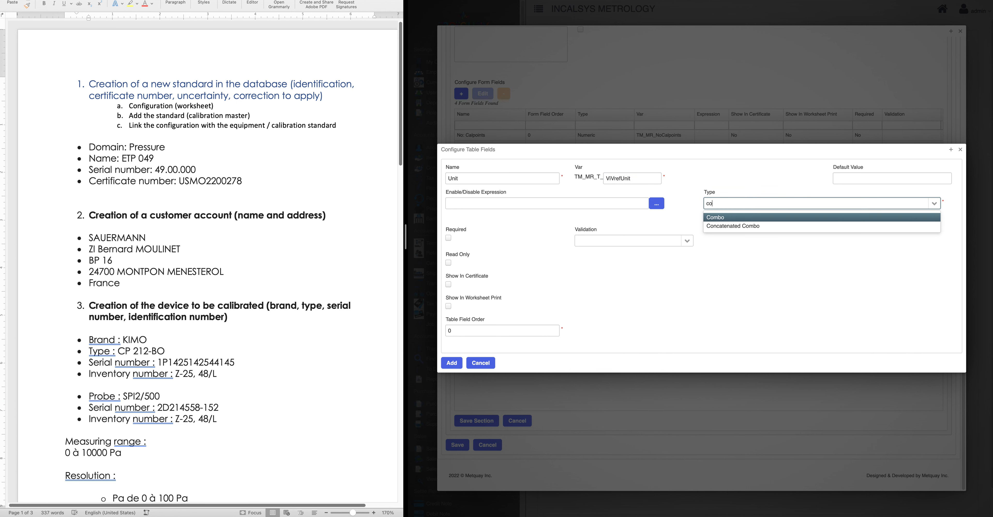
{"action": "left_click", "coordinate": [799, 218]}
{"action": "left_click", "coordinate": [492, 230]}
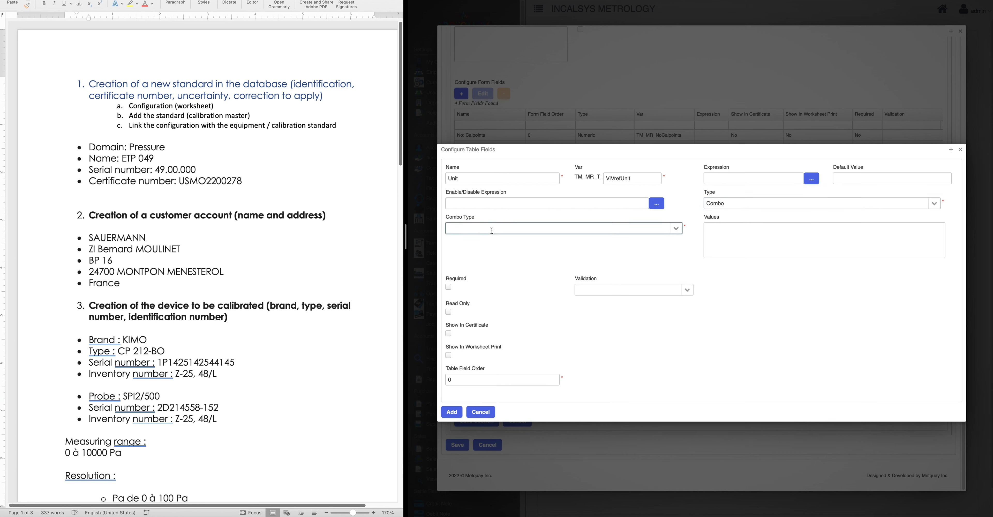
{"action": "type", "text": "pre"}
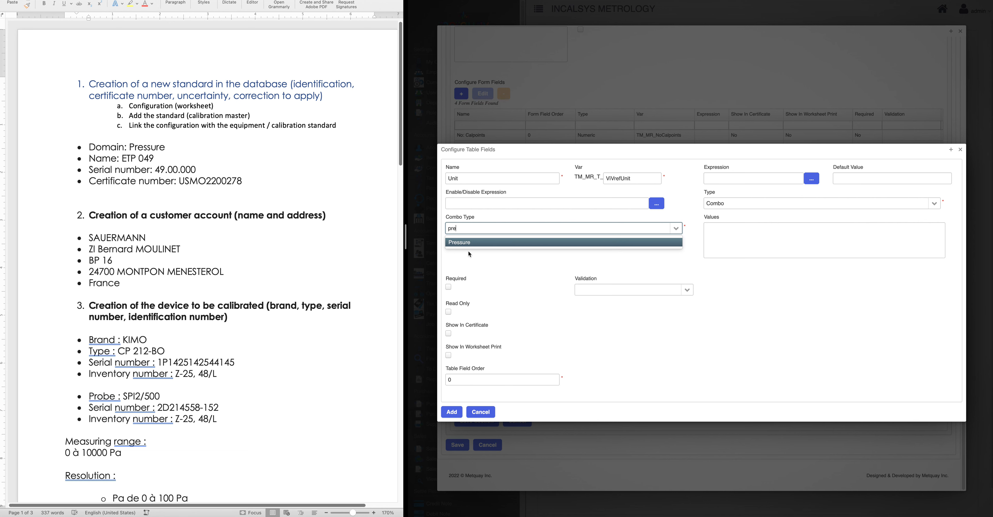
{"action": "left_click", "coordinate": [475, 244]}
{"action": "left_click", "coordinate": [455, 415]}
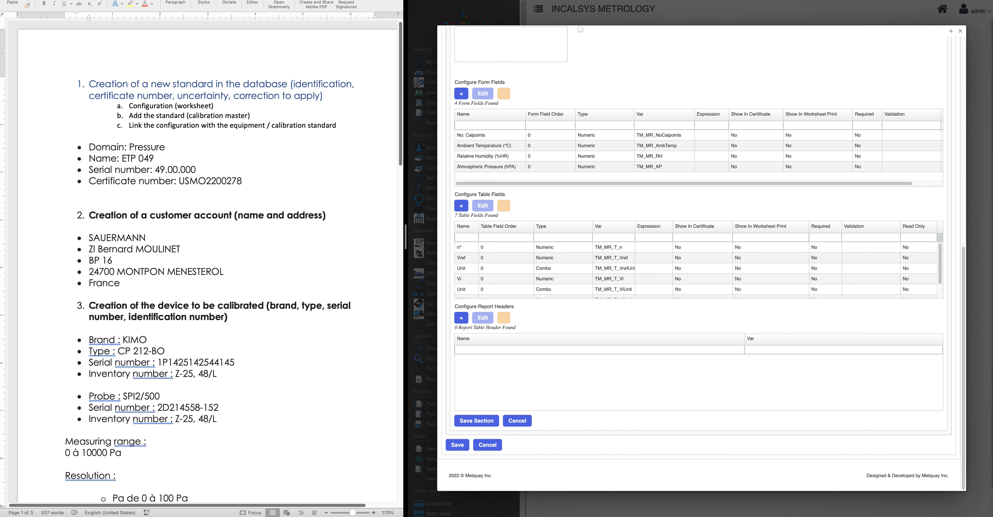
Add a numeric Incertitude table field with variable Incertitude and check the new row
{"action": "left_click", "coordinate": [462, 207]}
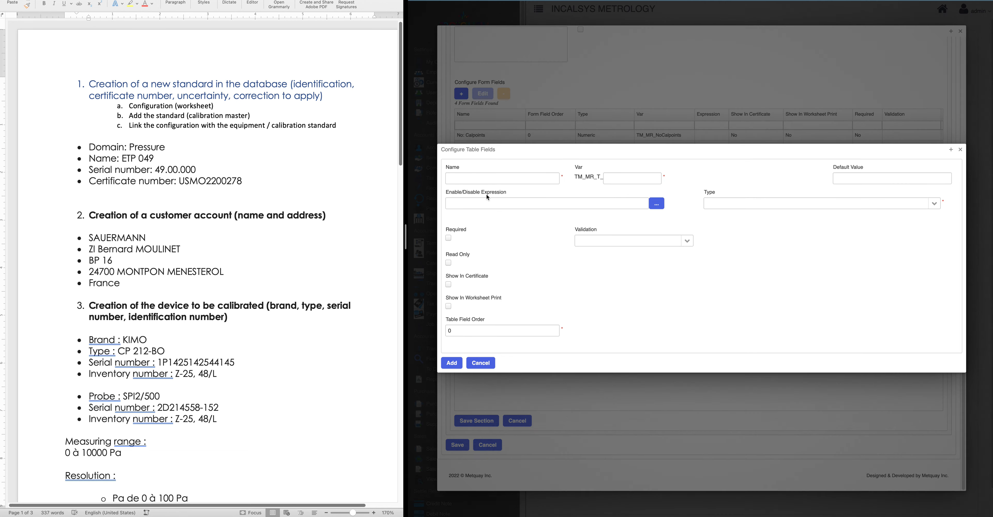
{"action": "left_click", "coordinate": [487, 179]}
{"action": "type", "text": "Incertitude"}
{"action": "left_click", "coordinate": [934, 203]}
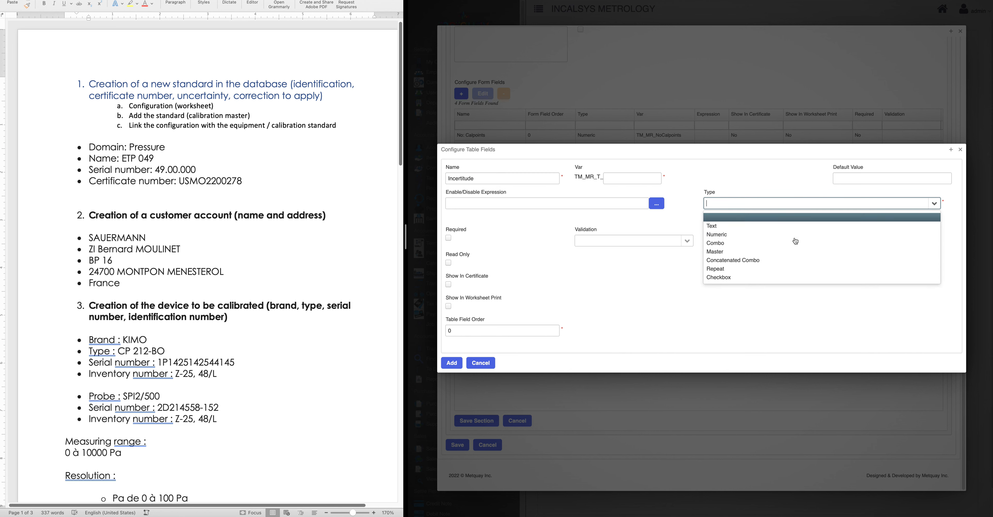
{"action": "left_click", "coordinate": [755, 234]}
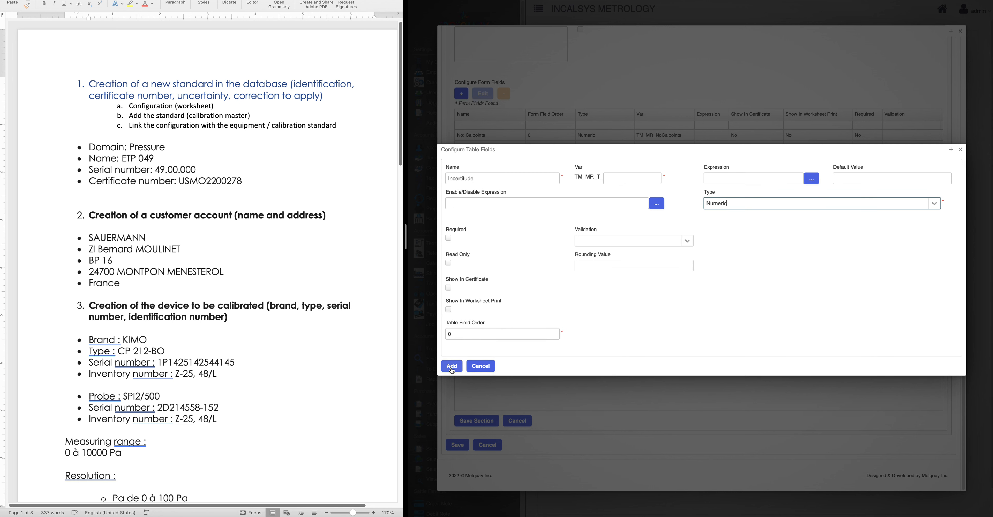
{"action": "left_click", "coordinate": [452, 366]}
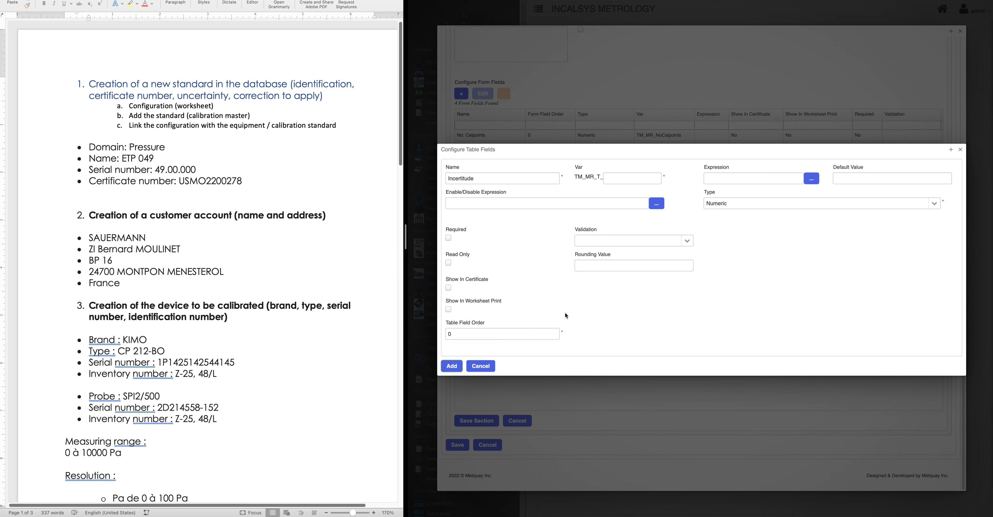
{"action": "left_click", "coordinate": [619, 179]}
{"action": "type", "text": "Incertitude"}
{"action": "left_click", "coordinate": [452, 366]}
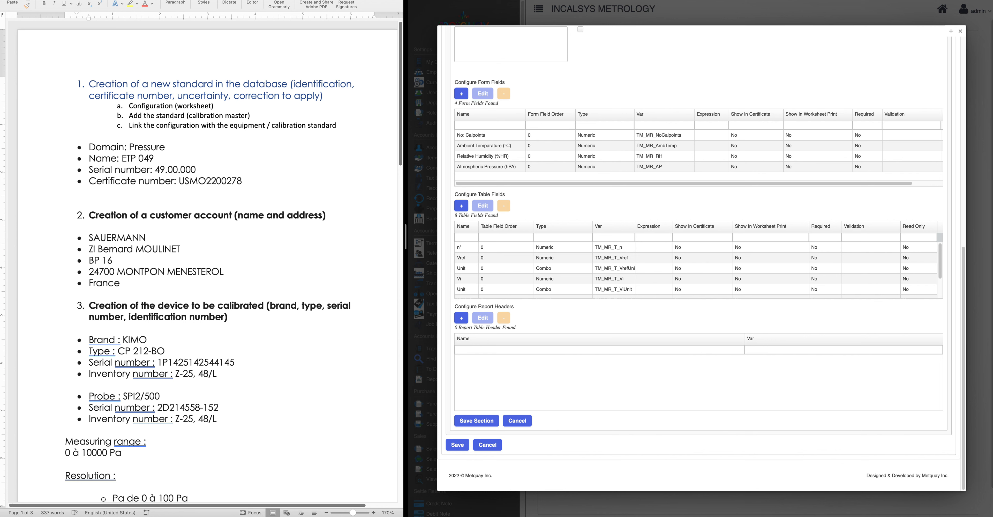
{"action": "scroll", "coordinate": [511, 270], "scroll_direction": "down", "scroll_amount": 2}
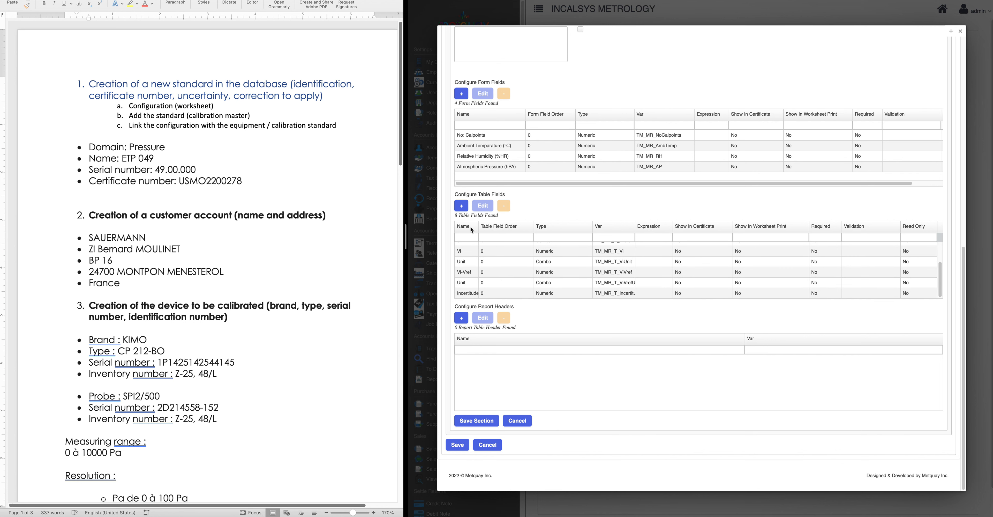
Add a numeric Resolution table field with variable Res
{"action": "left_click", "coordinate": [461, 206]}
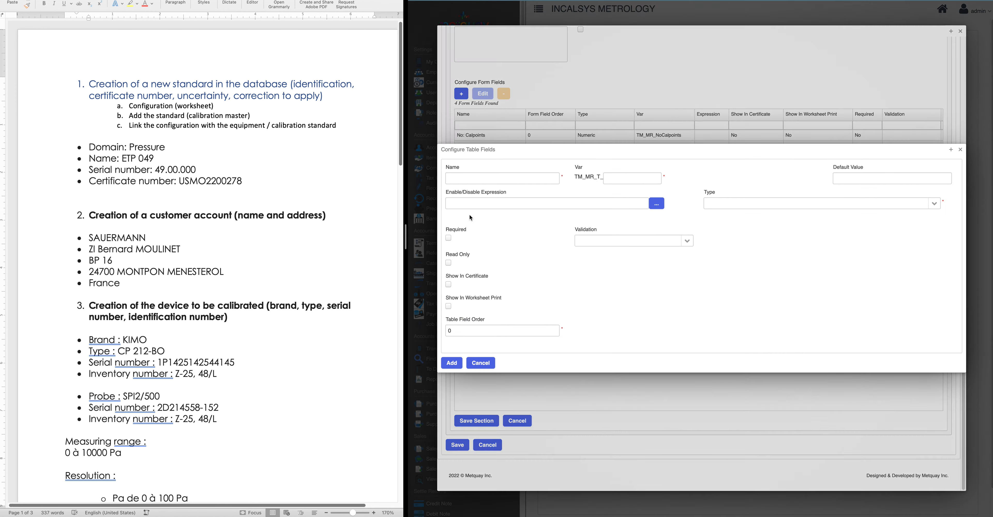
{"action": "left_click", "coordinate": [464, 178]}
{"action": "type", "text": "Resolution"}
{"action": "left_click", "coordinate": [637, 174]}
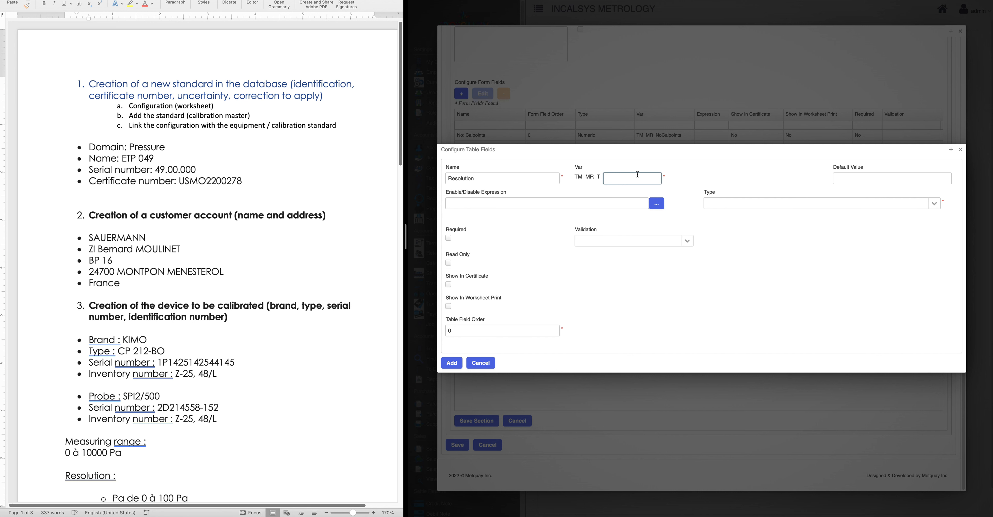
{"action": "type", "text": "Res"}
{"action": "left_click", "coordinate": [934, 203]}
{"action": "left_click", "coordinate": [717, 229]}
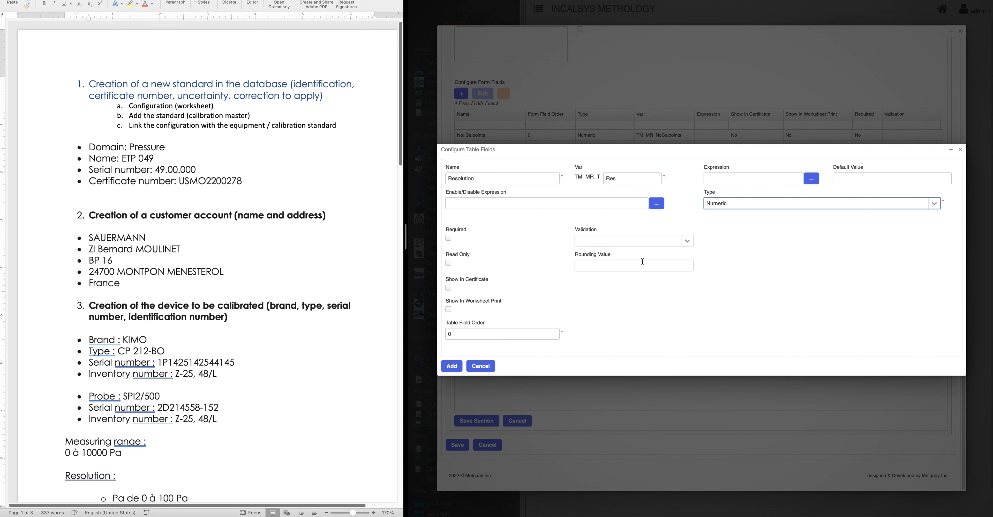
{"action": "left_click", "coordinate": [461, 367]}
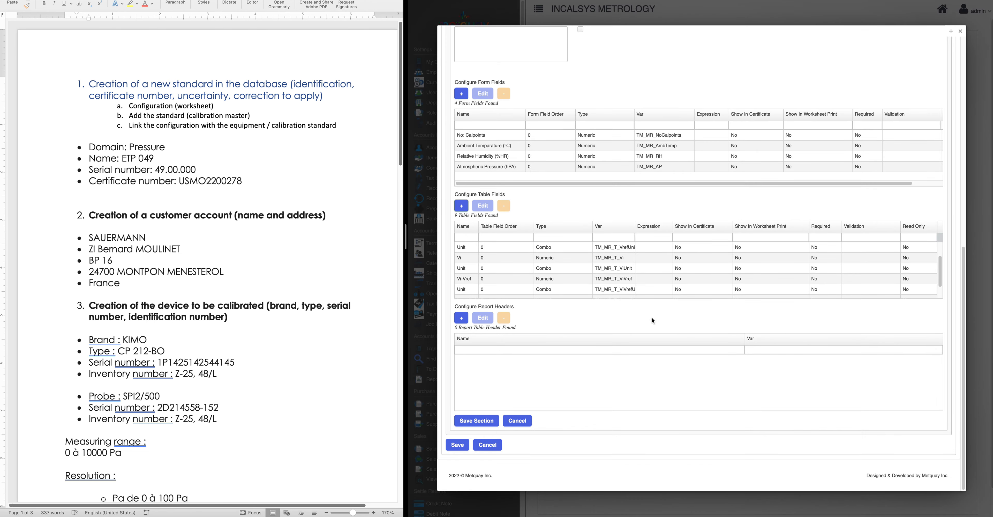
{"action": "scroll", "coordinate": [528, 260], "scroll_direction": "down", "scroll_amount": 2}
{"action": "left_click_drag", "start_coordinate": [480, 228], "coordinate": [492, 227]}
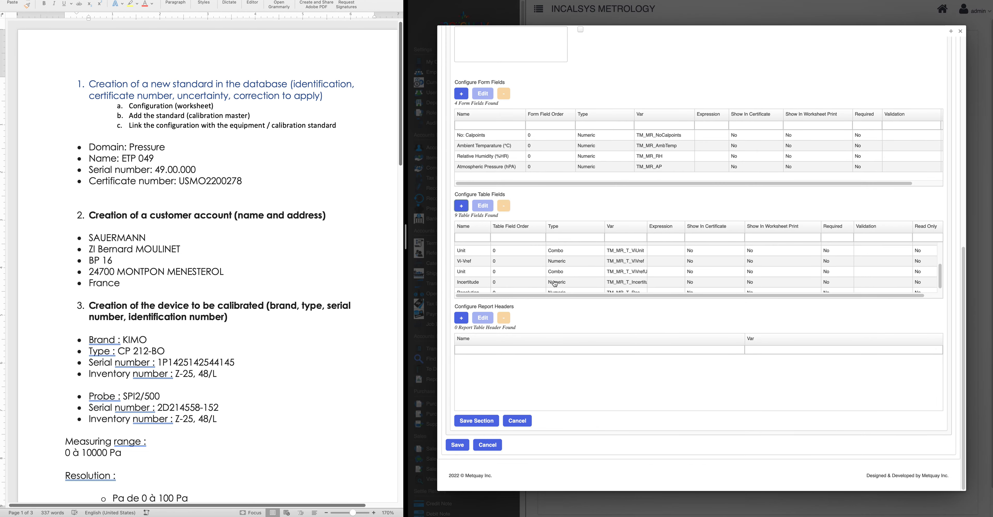
{"action": "scroll", "coordinate": [555, 284], "scroll_direction": "up", "scroll_amount": 3}
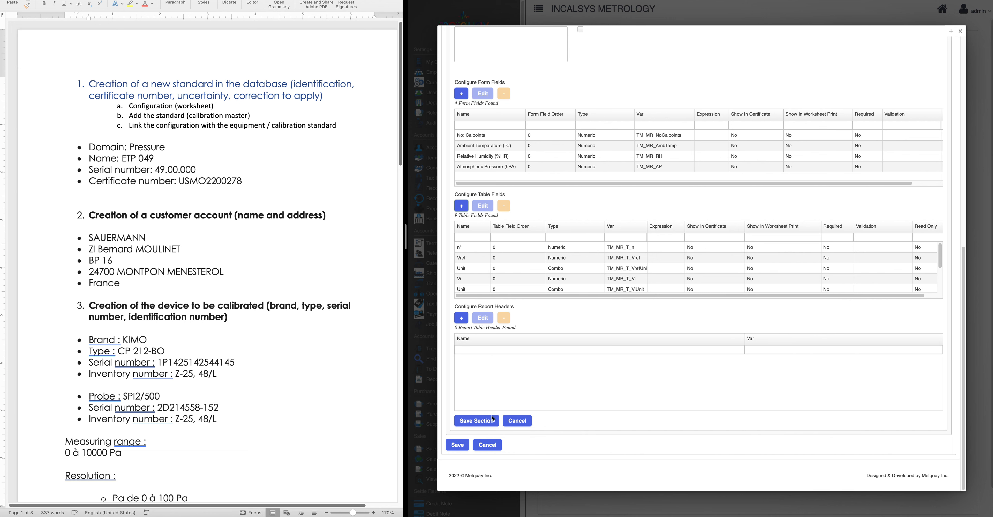
Save the section and the new worksheet, then preview Thermo-anemo-manometer - MP200 V1.0
{"action": "left_click", "coordinate": [481, 421]}
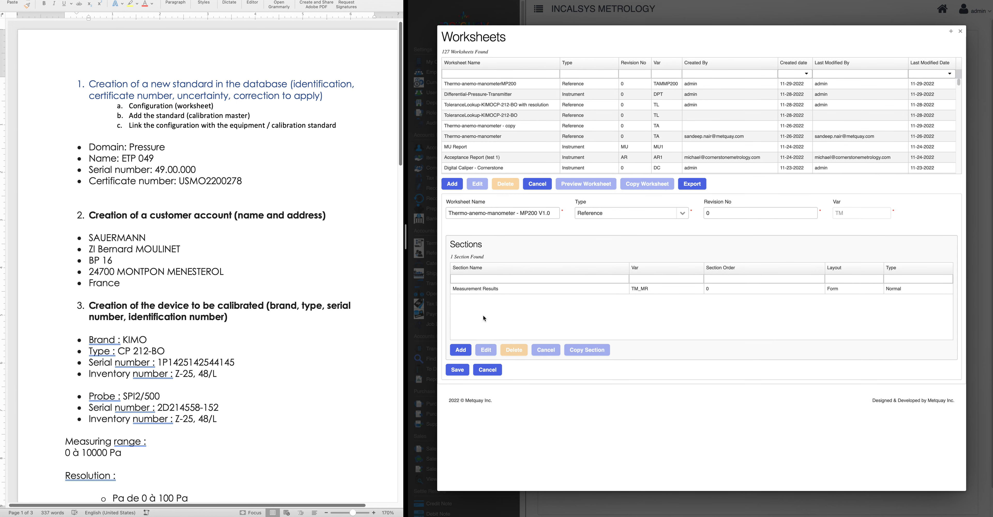
{"action": "left_click", "coordinate": [456, 371]}
{"action": "left_click", "coordinate": [478, 85]}
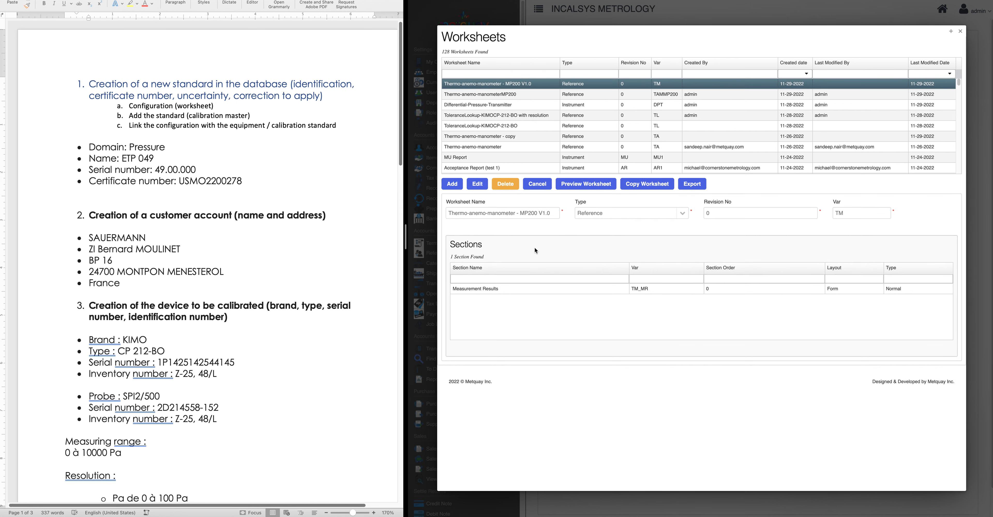
{"action": "left_click", "coordinate": [586, 184]}
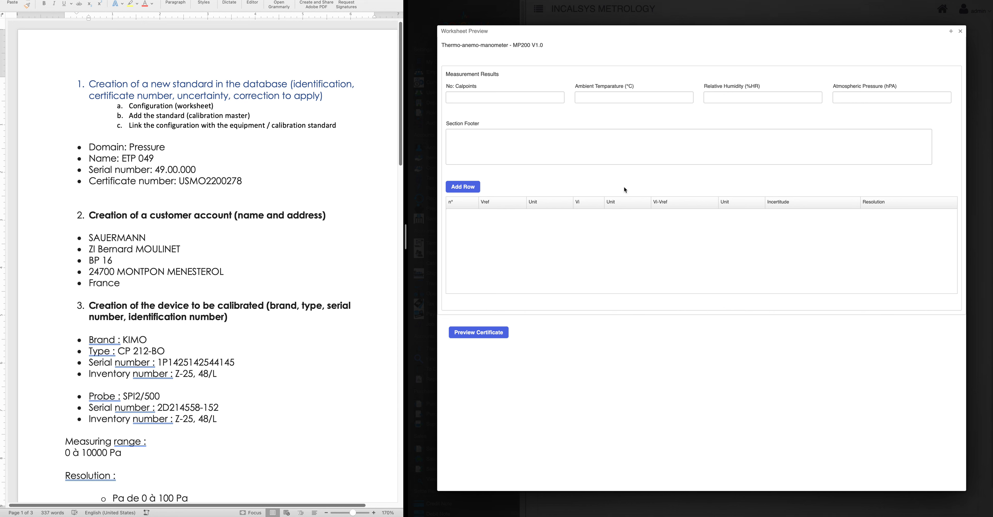
In the preview, try 4 calibration points, clear them, add a row, then close the preview
{"action": "left_click", "coordinate": [477, 98]}
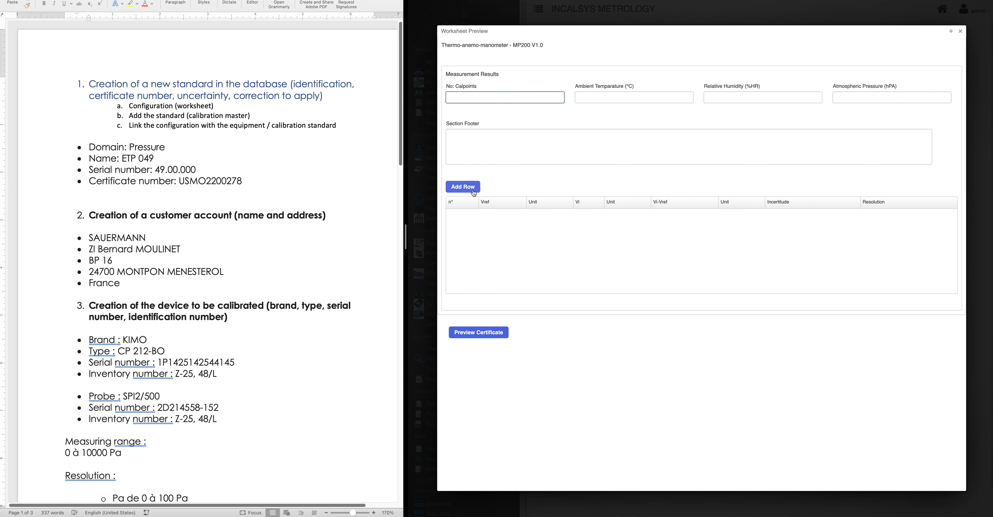
{"action": "type", "text": "4"}
{"action": "left_click", "coordinate": [523, 176]}
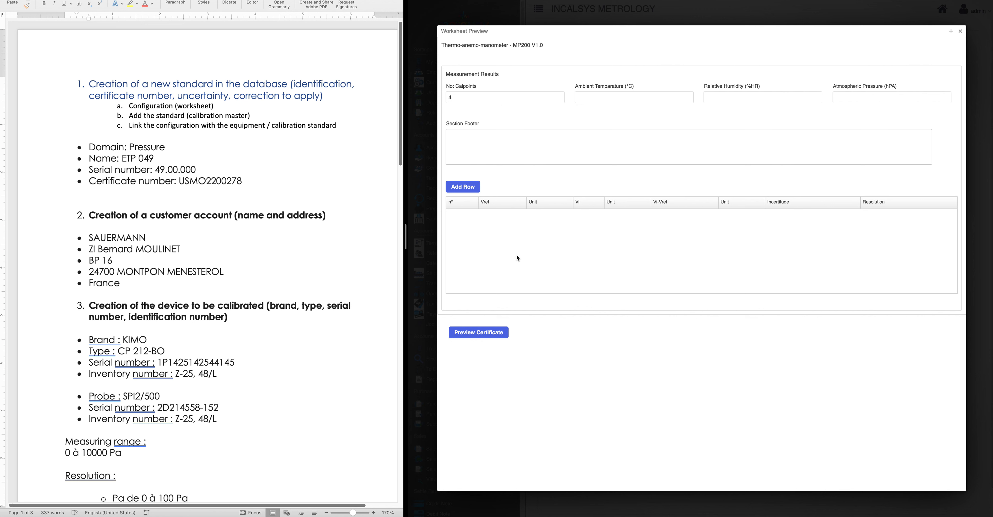
{"action": "left_click_drag", "start_coordinate": [459, 98], "coordinate": [416, 97]}
{"action": "key", "text": "BackSpace"}
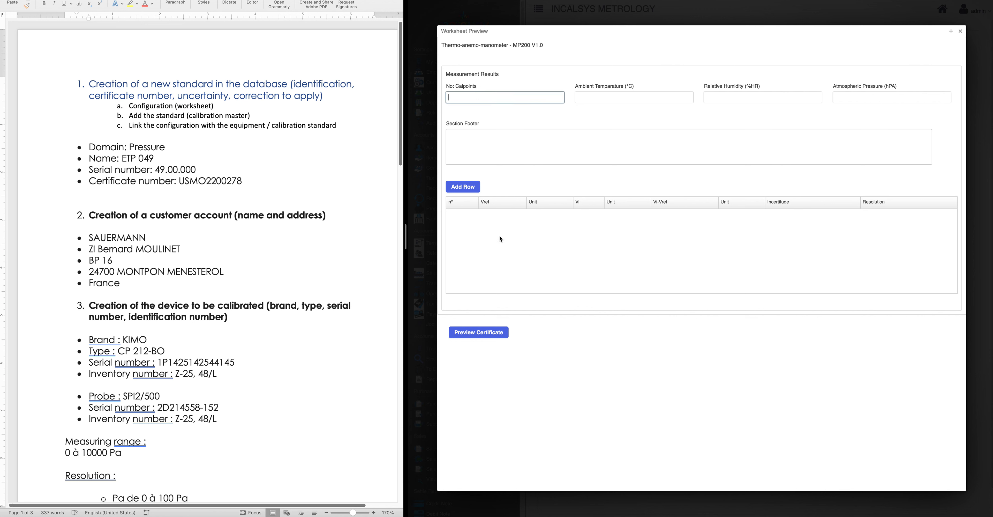
{"action": "left_click", "coordinate": [463, 186]}
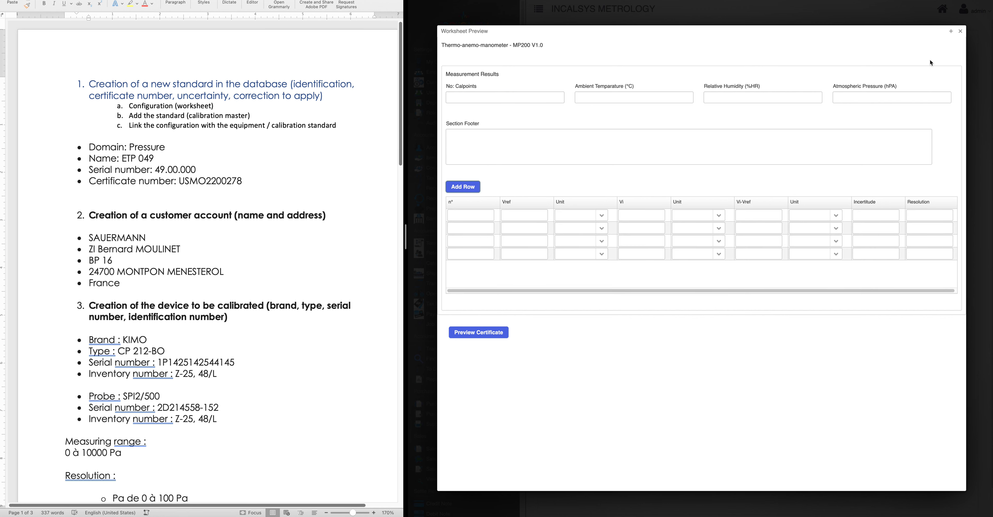
{"action": "left_click", "coordinate": [960, 32]}
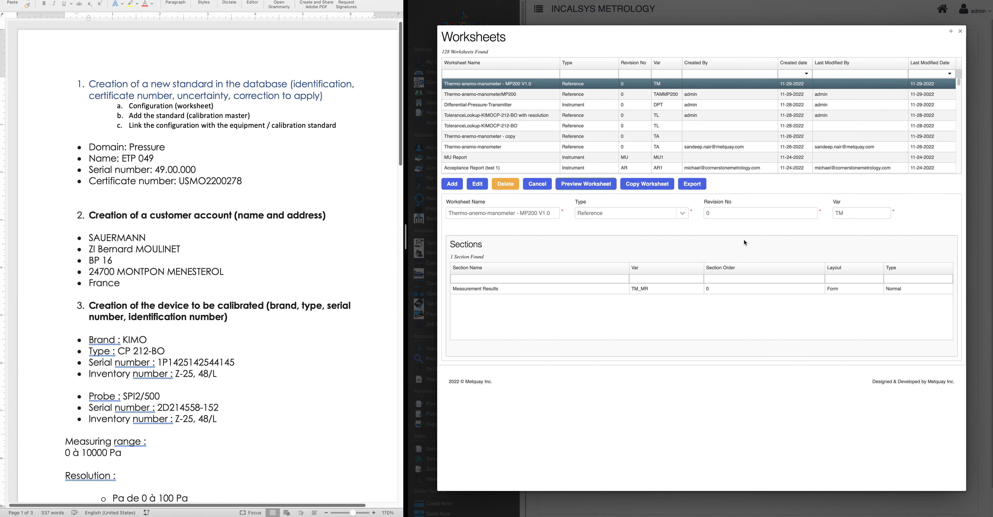
Edit the Measurement Results section and copy the No: Calpoints variable name TM_MR_NoCalpoints
{"action": "left_click", "coordinate": [477, 184]}
{"action": "left_click", "coordinate": [481, 293]}
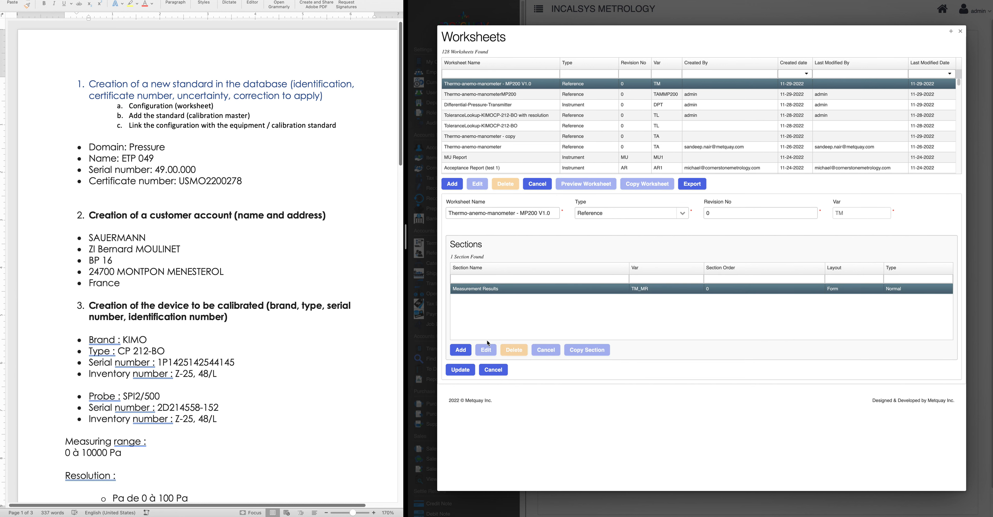
{"action": "left_click", "coordinate": [486, 349]}
{"action": "scroll", "coordinate": [591, 428], "scroll_direction": "down", "scroll_amount": 7}
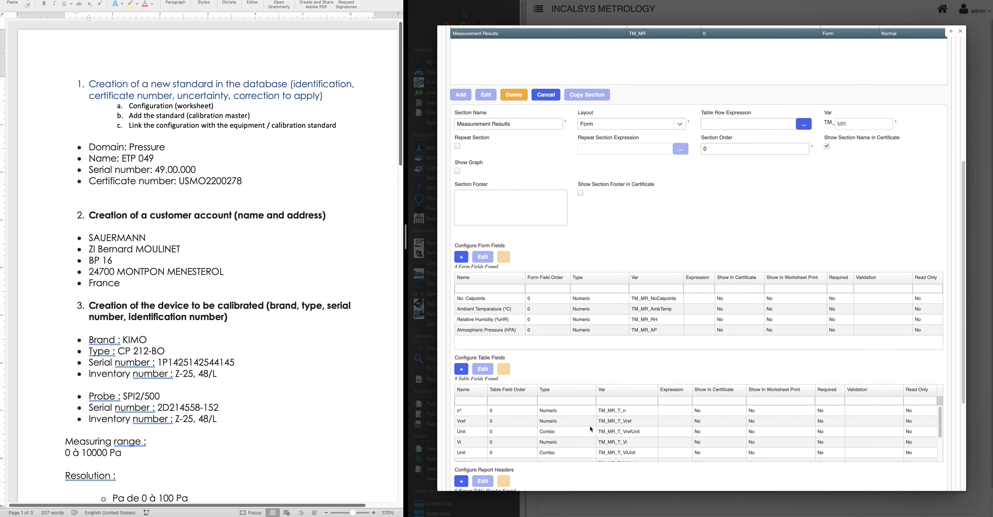
{"action": "scroll", "coordinate": [489, 293], "scroll_direction": "down", "scroll_amount": 1}
{"action": "left_click", "coordinate": [476, 263]}
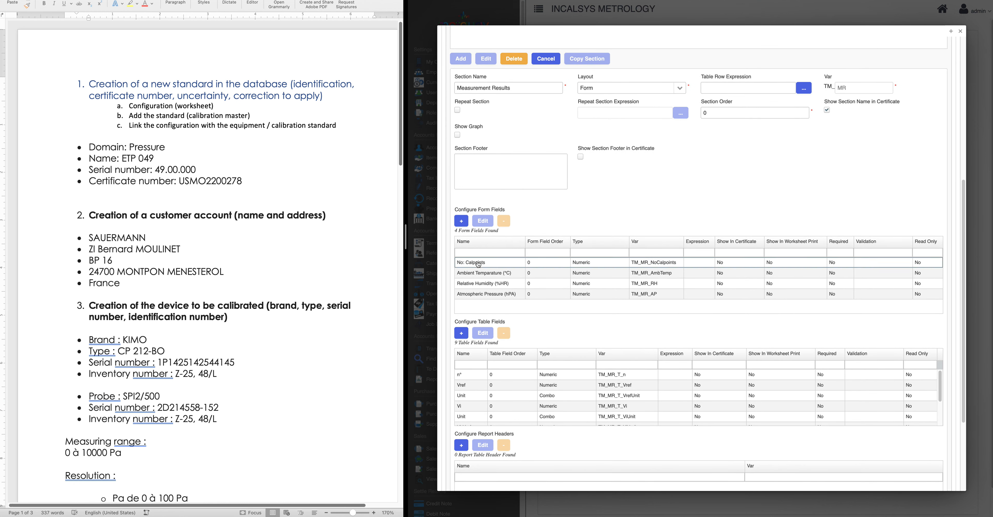
{"action": "left_click_drag", "start_coordinate": [633, 263], "coordinate": [684, 268]}
{"action": "key", "text": "super+c"}
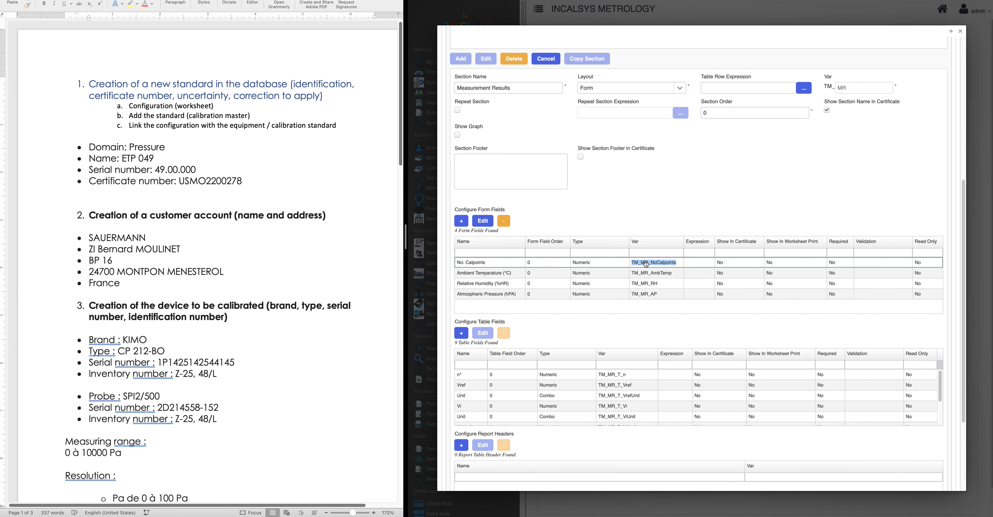
Set the Table Row Expression to TM_MR_NoCalpoints, save section and worksheet, and reopen the preview
{"action": "left_click", "coordinate": [720, 89]}
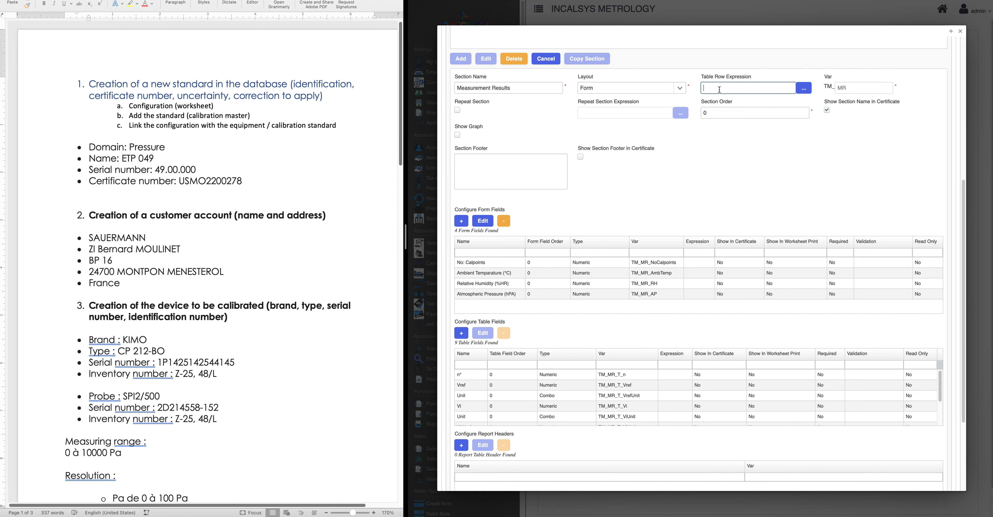
{"action": "key", "text": "super+v"}
{"action": "scroll", "coordinate": [721, 166], "scroll_direction": "up", "scroll_amount": 3}
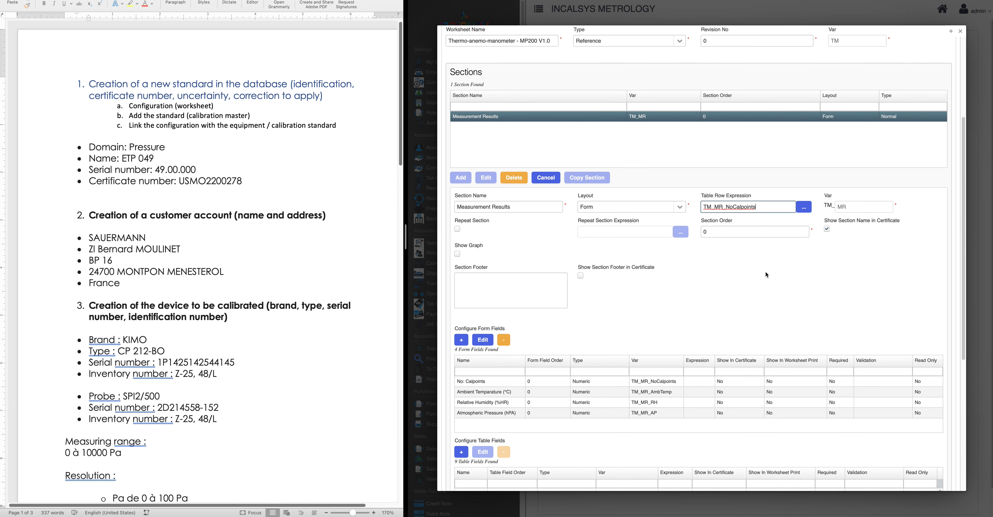
{"action": "scroll", "coordinate": [765, 271], "scroll_direction": "down", "scroll_amount": 3}
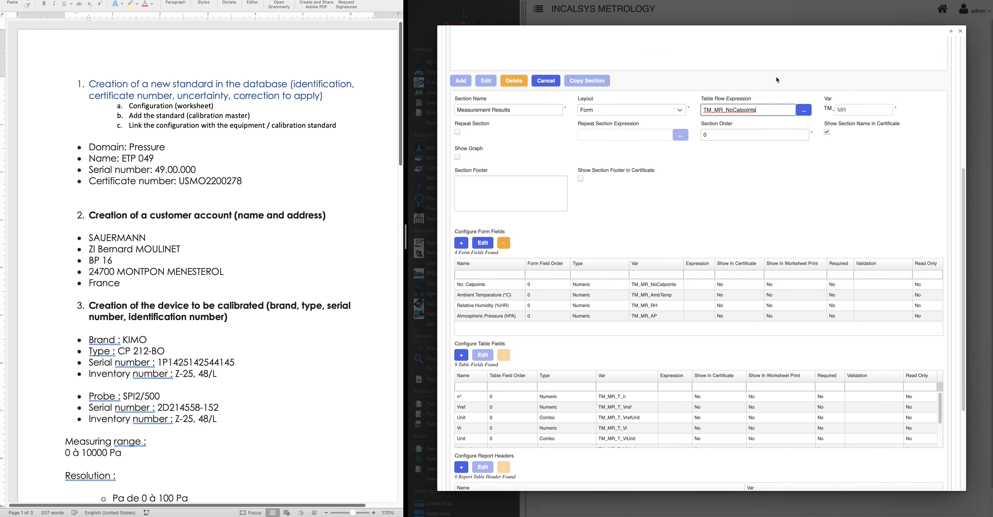
{"action": "scroll", "coordinate": [578, 305], "scroll_direction": "down", "scroll_amount": 2}
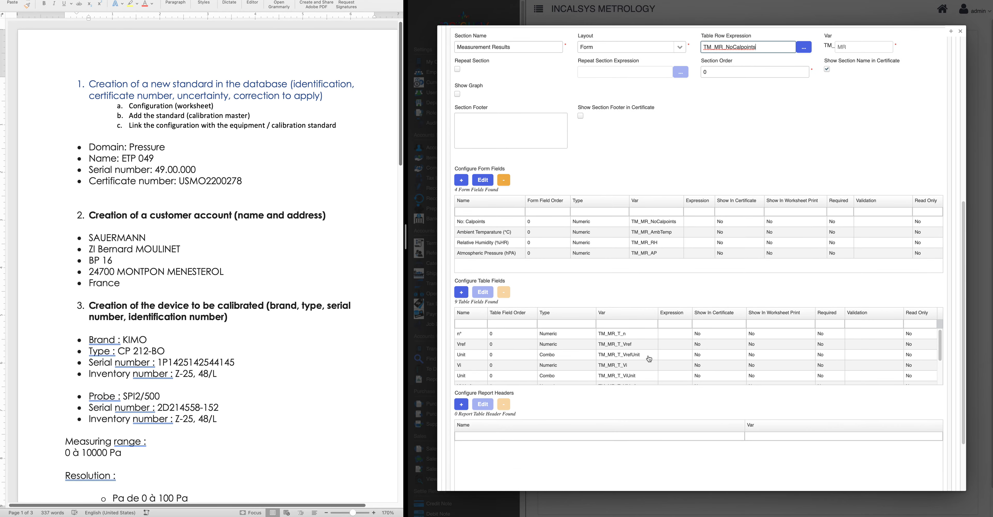
{"action": "scroll", "coordinate": [559, 458], "scroll_direction": "down", "scroll_amount": 3}
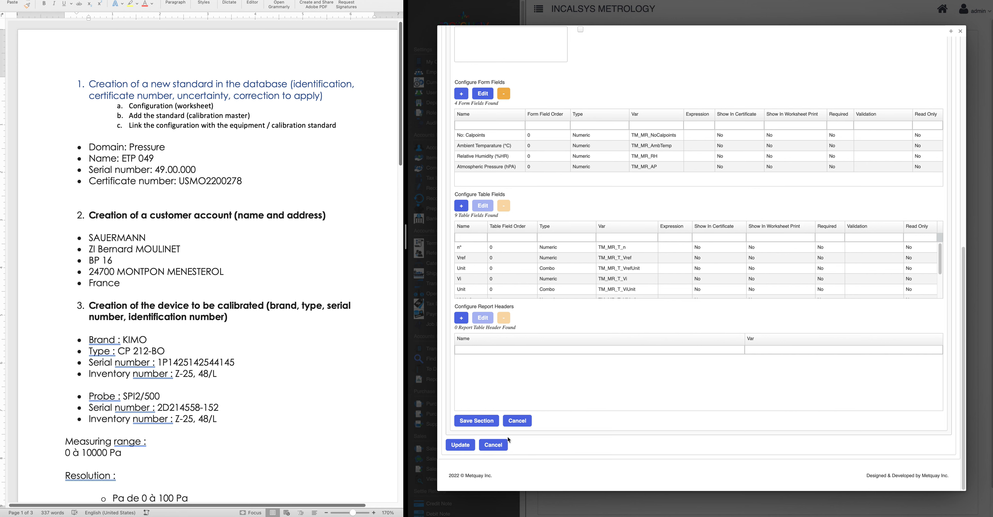
{"action": "left_click", "coordinate": [490, 425]}
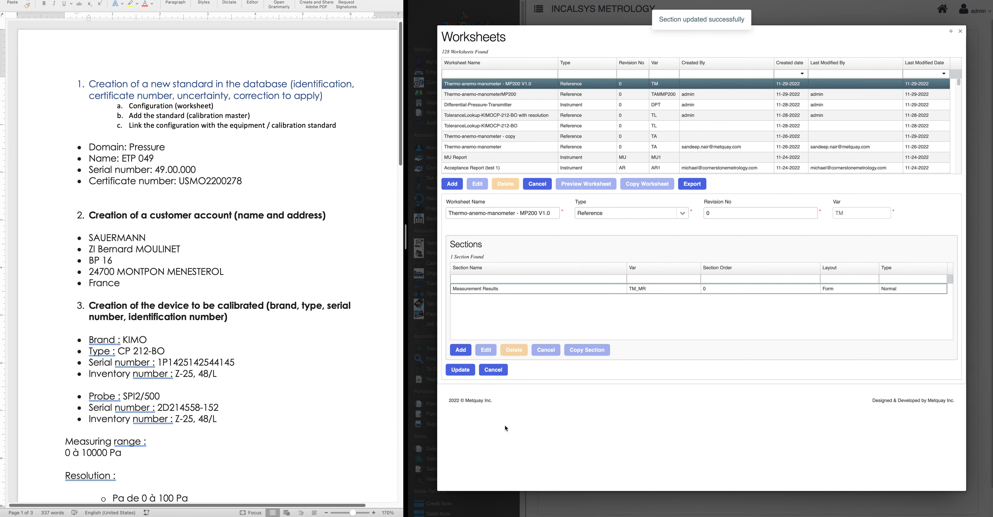
{"action": "left_click", "coordinate": [468, 371]}
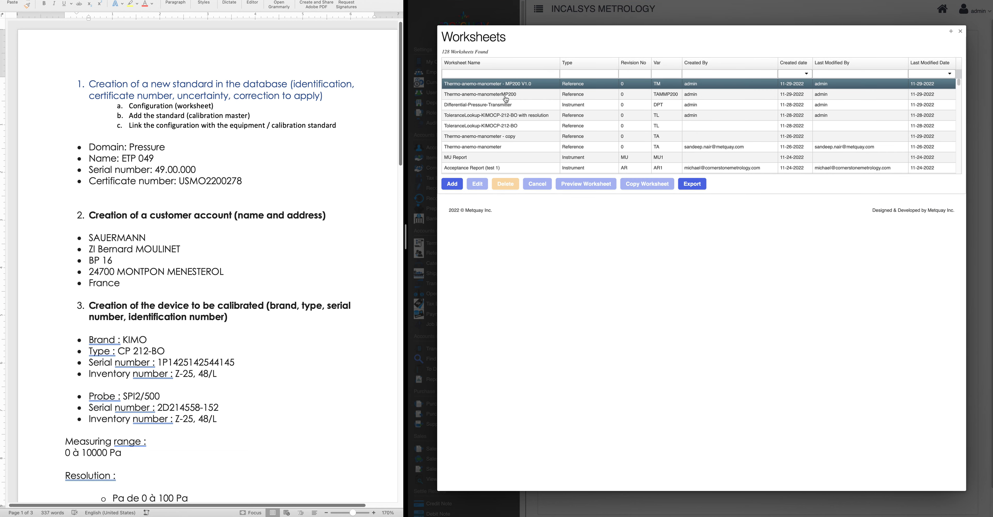
{"action": "left_click", "coordinate": [575, 185]}
Change No: Calpoints from 2 to 3 to generate three measurement rows, then close the preview
{"action": "left_click", "coordinate": [485, 100]}
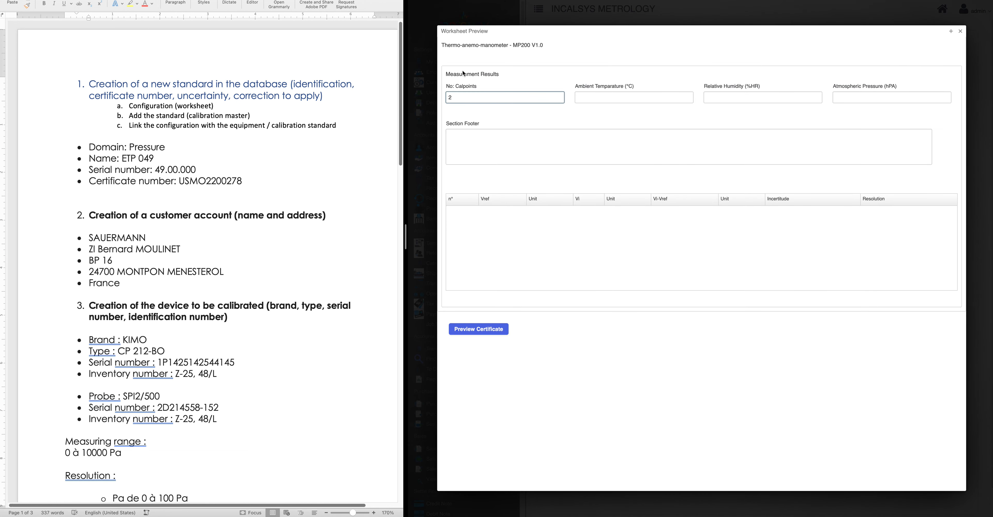
{"action": "left_click", "coordinate": [538, 81]}
{"action": "left_click_drag", "start_coordinate": [457, 98], "coordinate": [434, 99]}
{"action": "type", "text": "3"}
{"action": "left_click", "coordinate": [524, 74]}
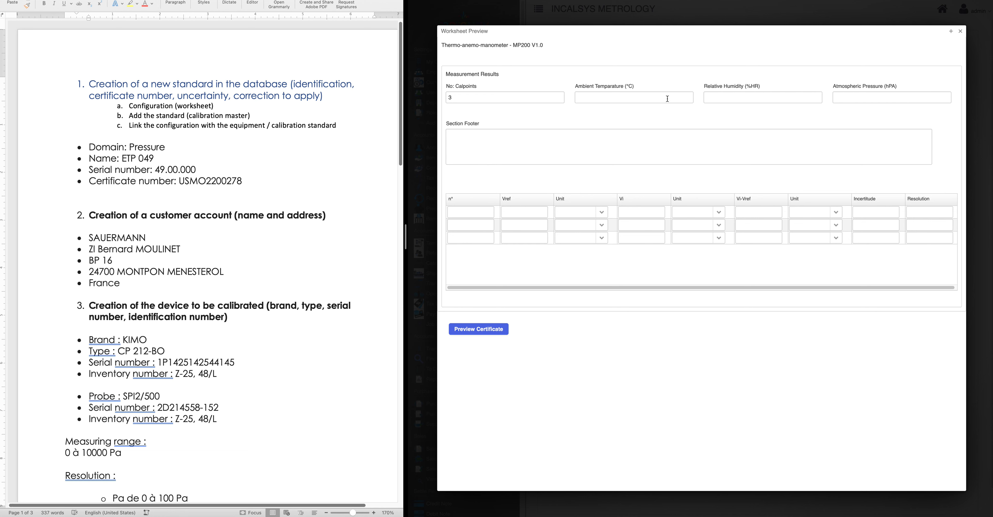
{"action": "left_click", "coordinate": [960, 31]}
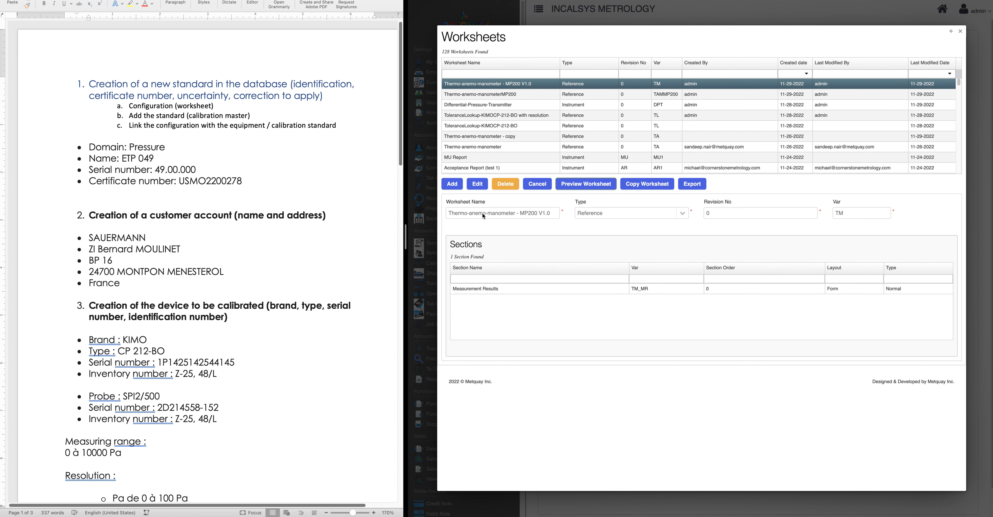
Highlight the Reference type and the 'add calibration master' note, then close the Worksheets list
{"action": "left_click_drag", "start_coordinate": [611, 211], "coordinate": [565, 215]}
{"action": "left_click", "coordinate": [244, 116]}
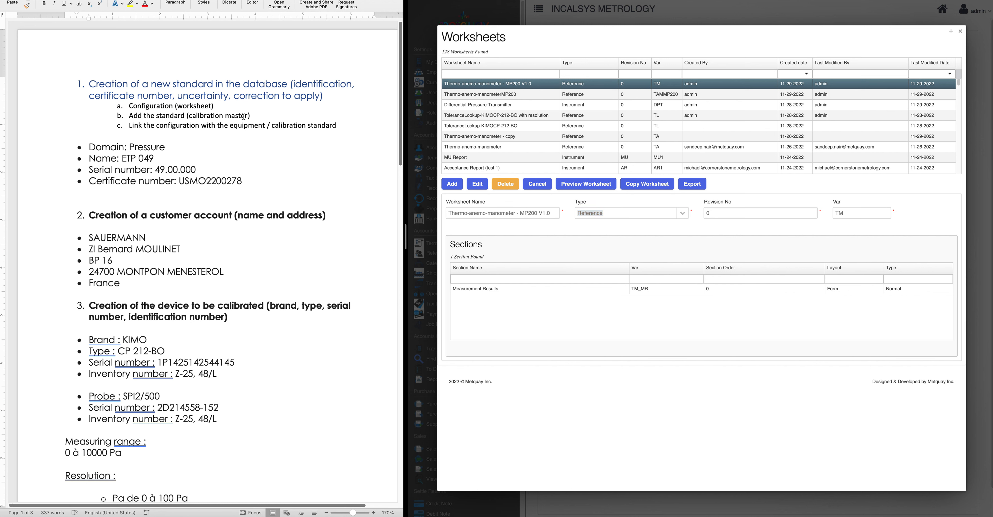
{"action": "left_click_drag", "start_coordinate": [257, 116], "coordinate": [131, 117]}
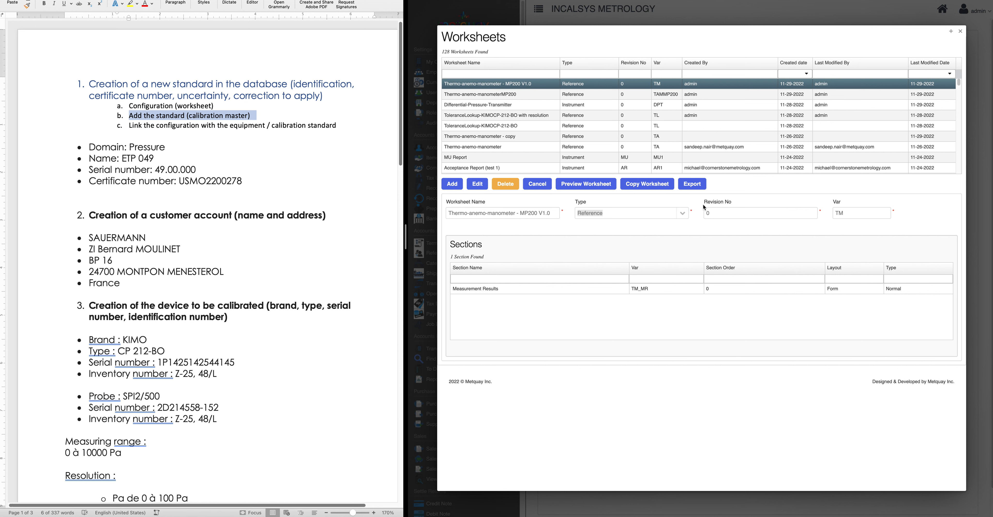
{"action": "left_click", "coordinate": [961, 32]}
{"action": "left_click", "coordinate": [961, 32]}
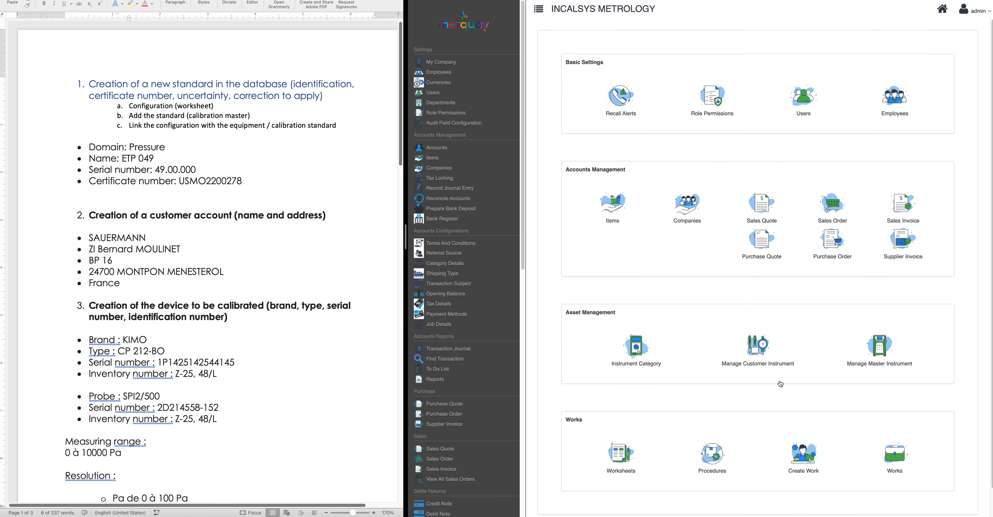
{"action": "scroll", "coordinate": [808, 397], "scroll_direction": "down", "scroll_amount": 1}
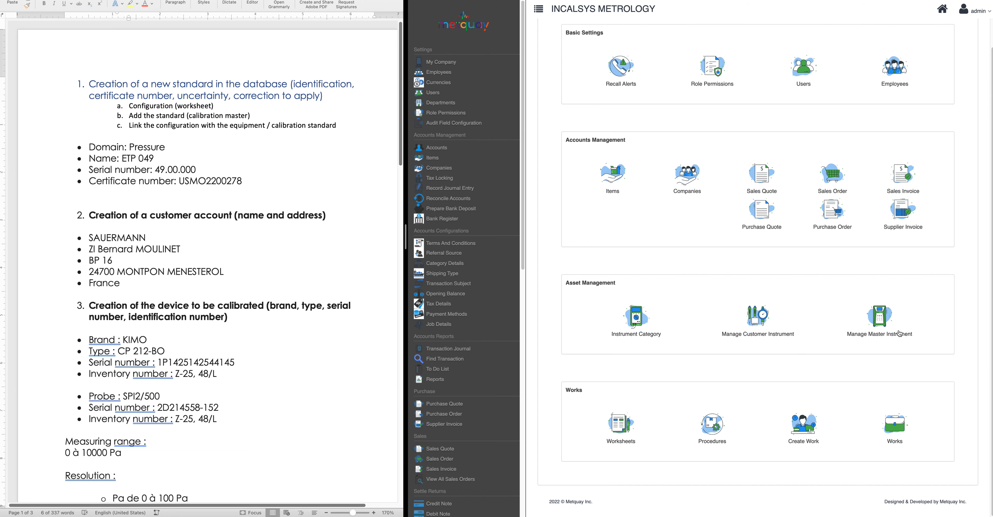
Add a new master instrument (Unique No TEQ22-152), keeping Reference Type as Instrument
{"action": "left_click", "coordinate": [882, 322]}
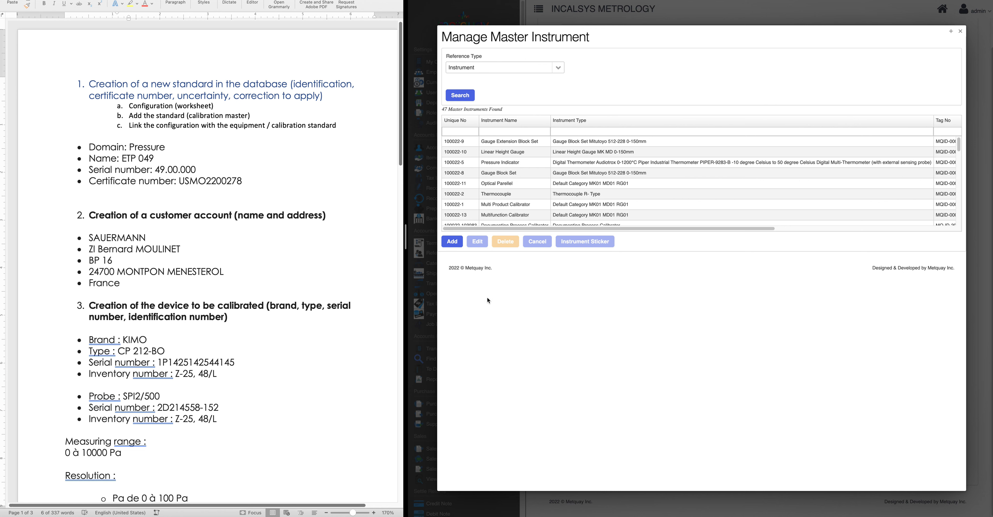
{"action": "left_click", "coordinate": [452, 241]}
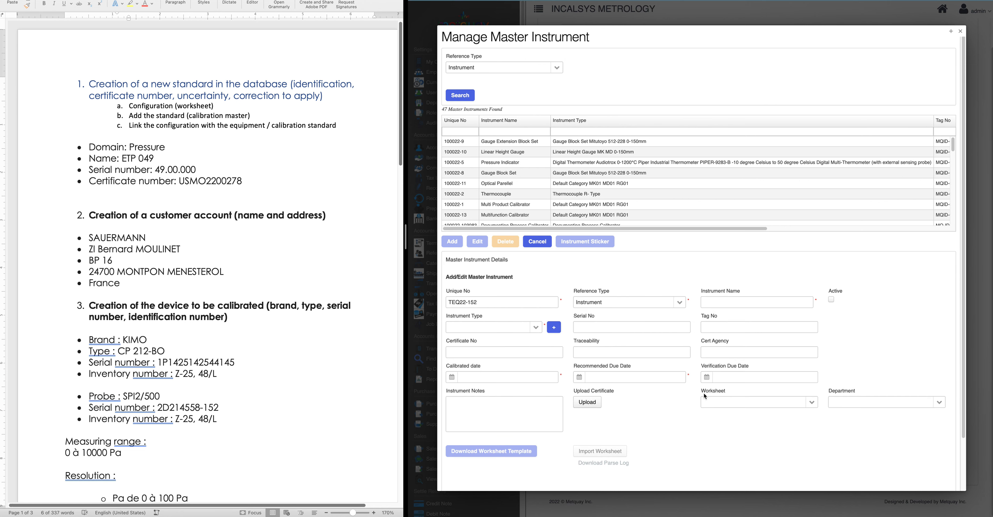
{"action": "scroll", "coordinate": [488, 311], "scroll_direction": "down", "scroll_amount": 2}
{"action": "scroll", "coordinate": [486, 308], "scroll_direction": "down", "scroll_amount": 1}
{"action": "left_click_drag", "start_coordinate": [493, 244], "coordinate": [426, 247]}
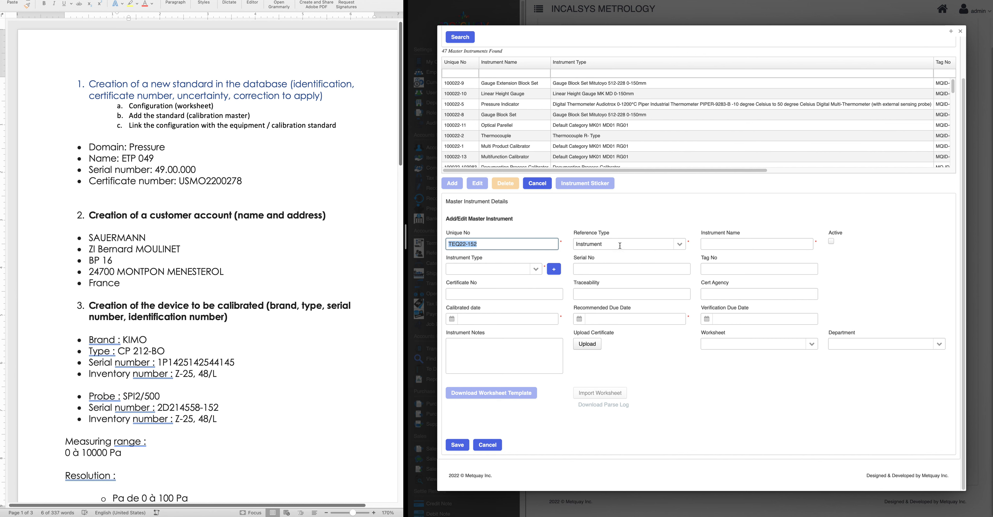
{"action": "left_click_drag", "start_coordinate": [623, 243], "coordinate": [566, 245]}
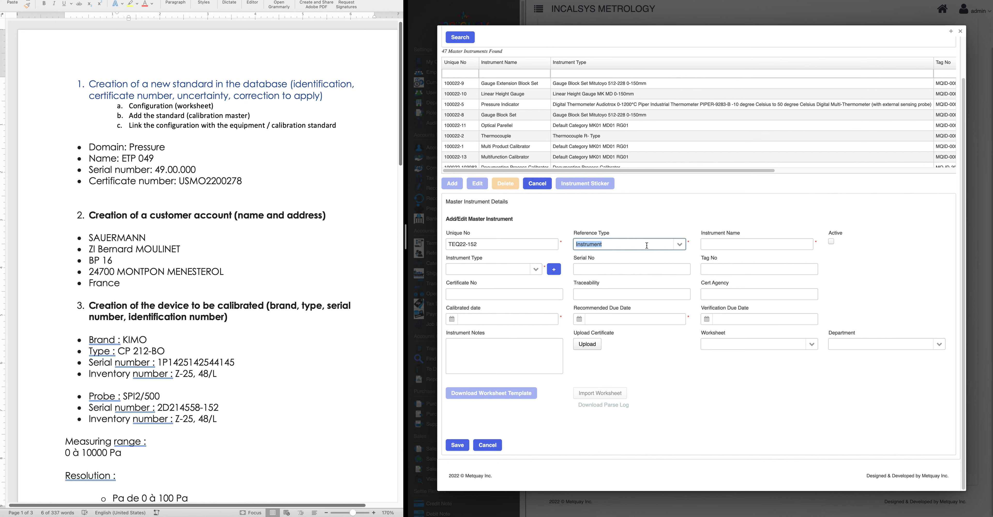
{"action": "left_click", "coordinate": [677, 244]}
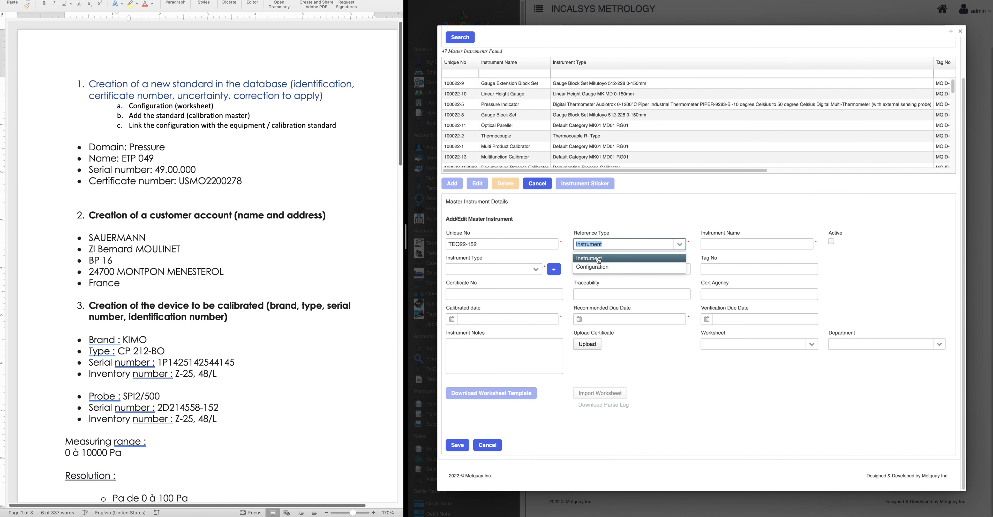
{"action": "left_click", "coordinate": [582, 260]}
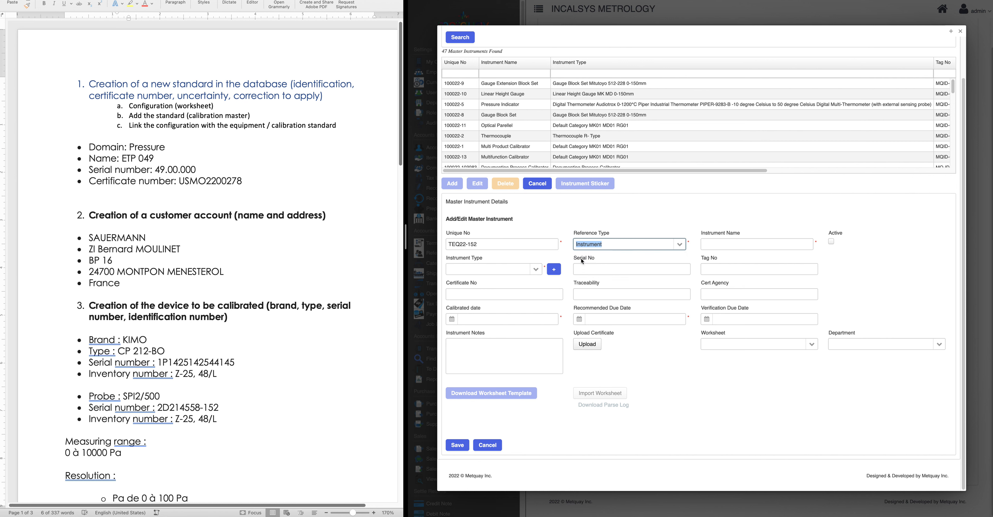
{"action": "left_click", "coordinate": [774, 244]}
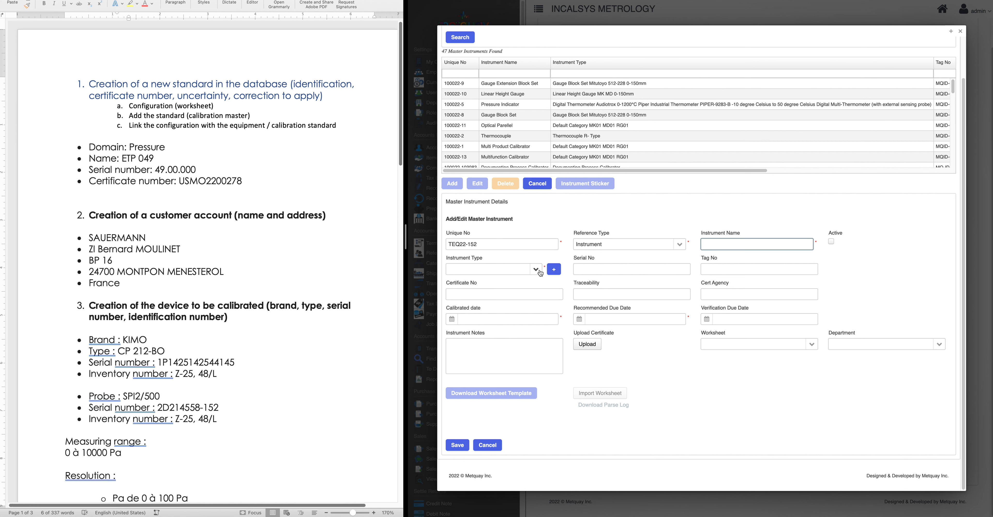
Try a new type with category Thermo-anemo-manometer, then select the existing Kimo MP200 type instead
{"action": "left_click", "coordinate": [555, 270]}
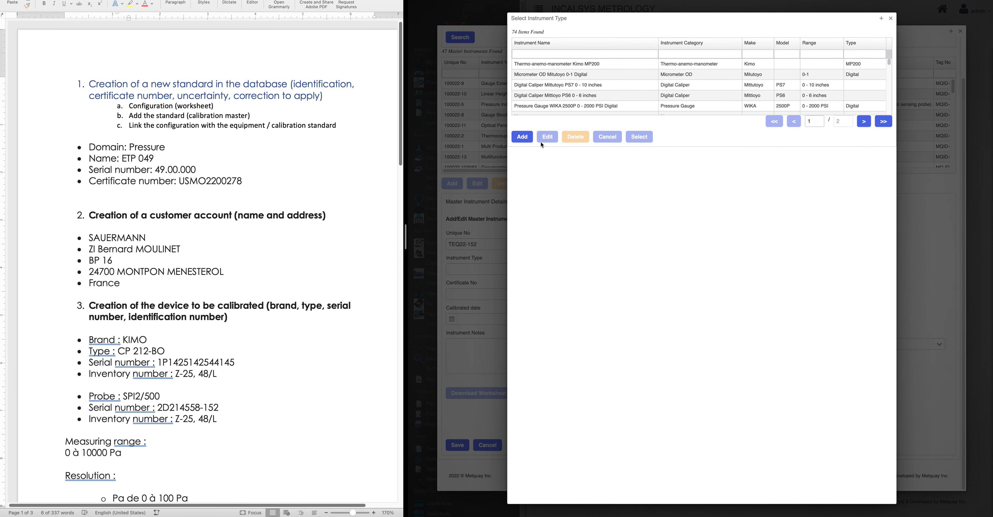
{"action": "left_click", "coordinate": [514, 138]}
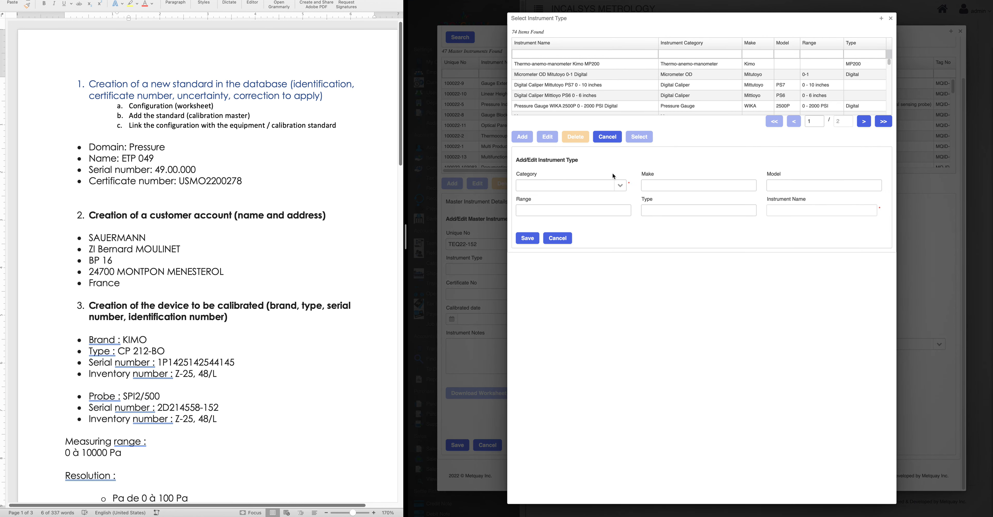
{"action": "left_click", "coordinate": [622, 187]}
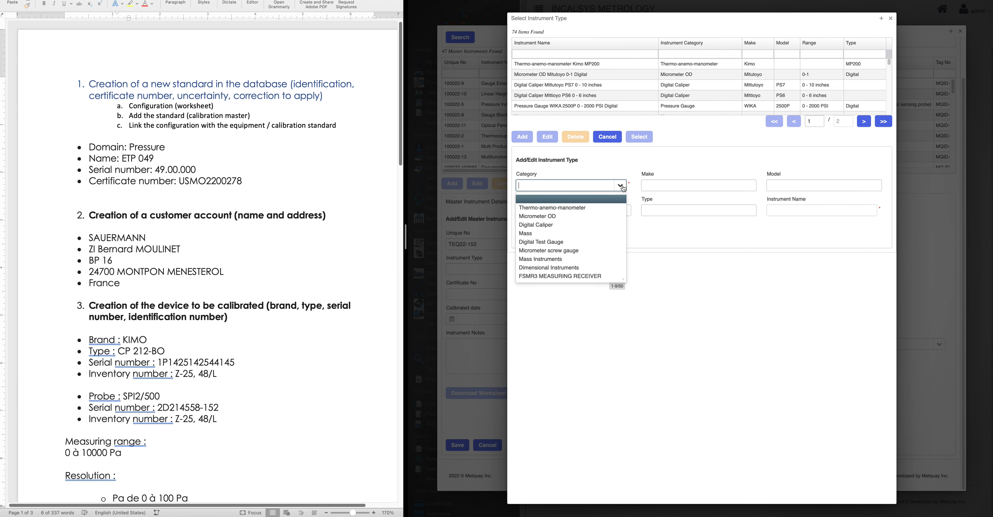
{"action": "key", "text": "Down"}
{"action": "key", "text": "Down"}
{"action": "key", "text": "Return"}
{"action": "left_click", "coordinate": [624, 187]}
{"action": "left_click", "coordinate": [583, 208]}
{"action": "left_click", "coordinate": [708, 184]}
{"action": "left_click", "coordinate": [819, 183]}
{"action": "left_click", "coordinate": [562, 211]}
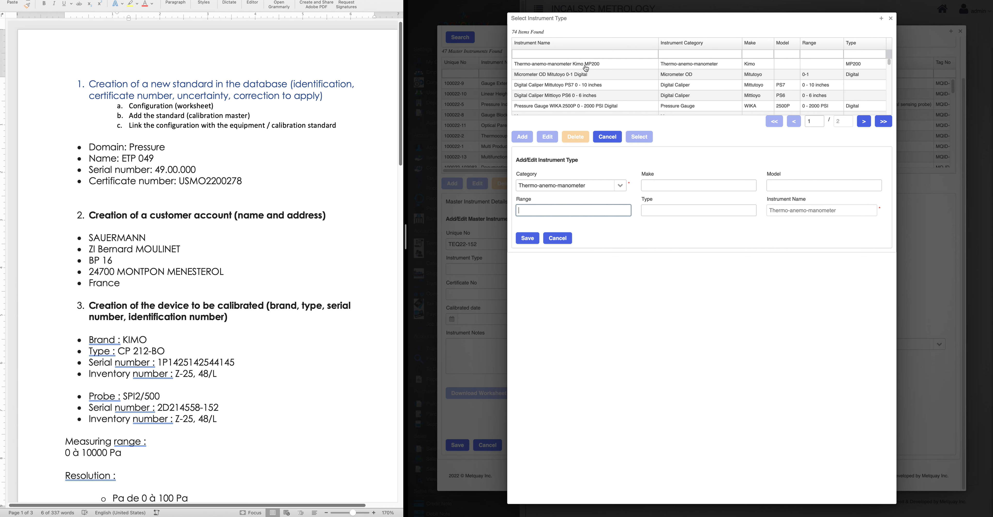
{"action": "left_click", "coordinate": [586, 68]}
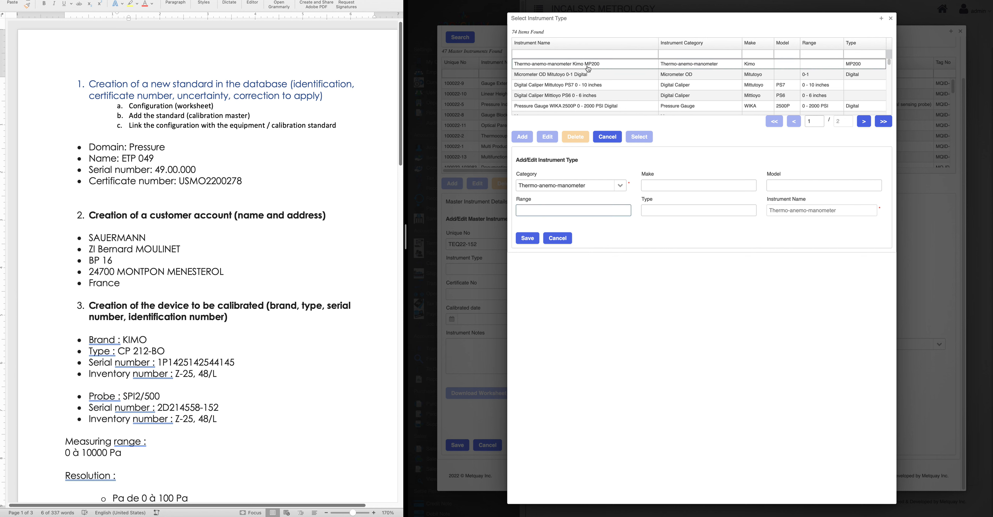
Apply the Kimo MP200 type and name the master instrument ETP 049, copied from the notes
{"action": "left_click", "coordinate": [639, 136]}
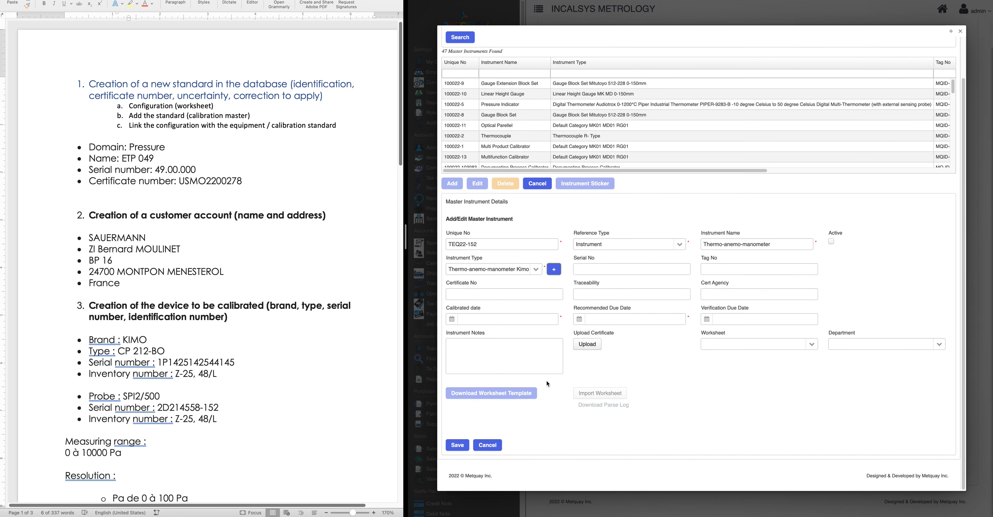
{"action": "left_click_drag", "start_coordinate": [448, 269], "coordinate": [562, 276]}
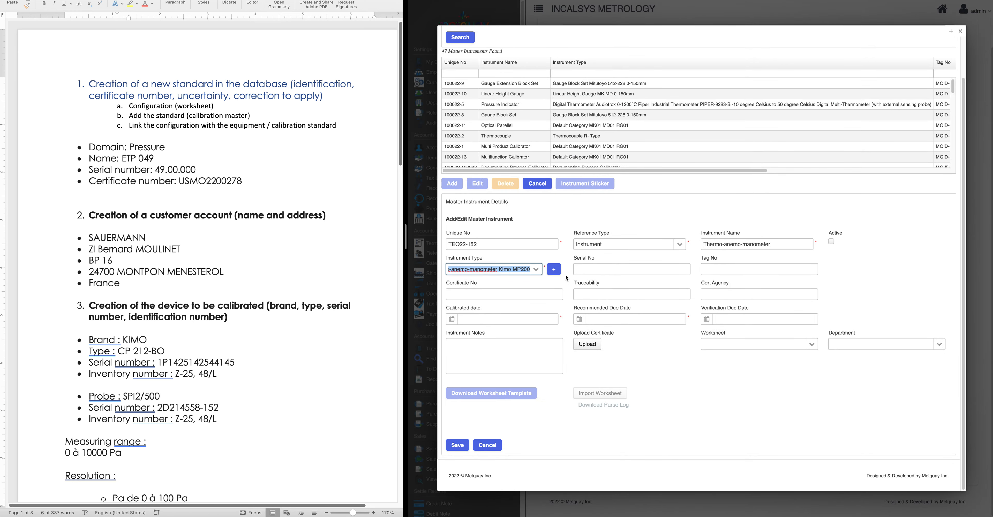
{"action": "left_click", "coordinate": [790, 245]}
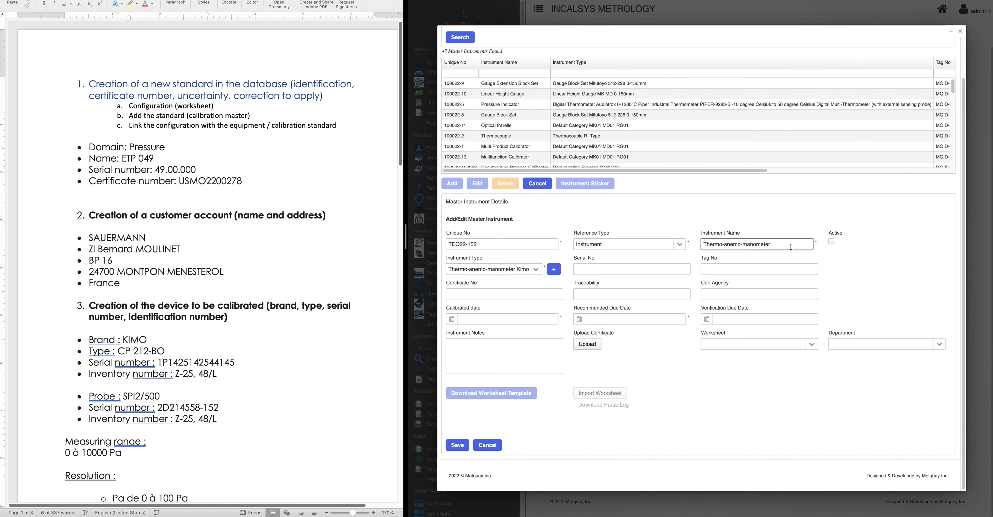
{"action": "left_click_drag", "start_coordinate": [777, 246], "coordinate": [687, 246]}
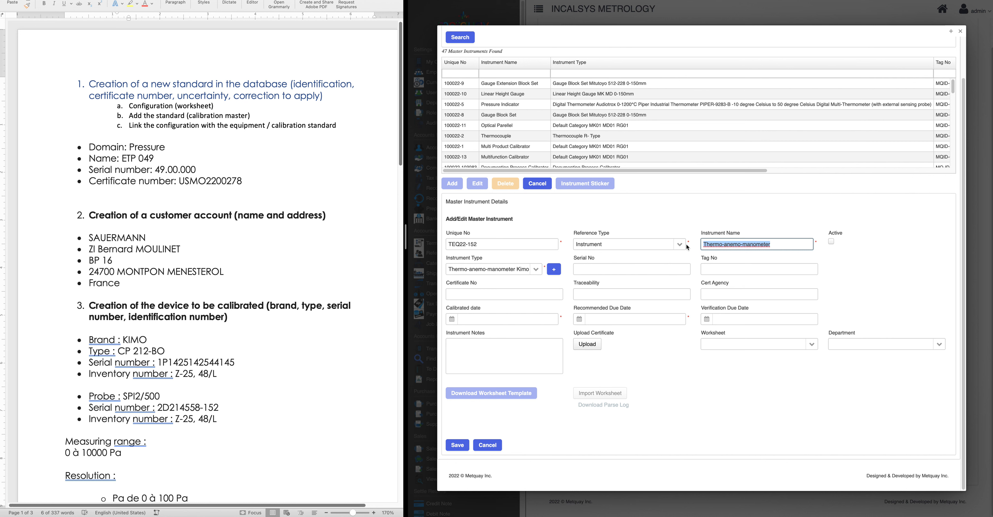
{"action": "key", "text": "BackSpace"}
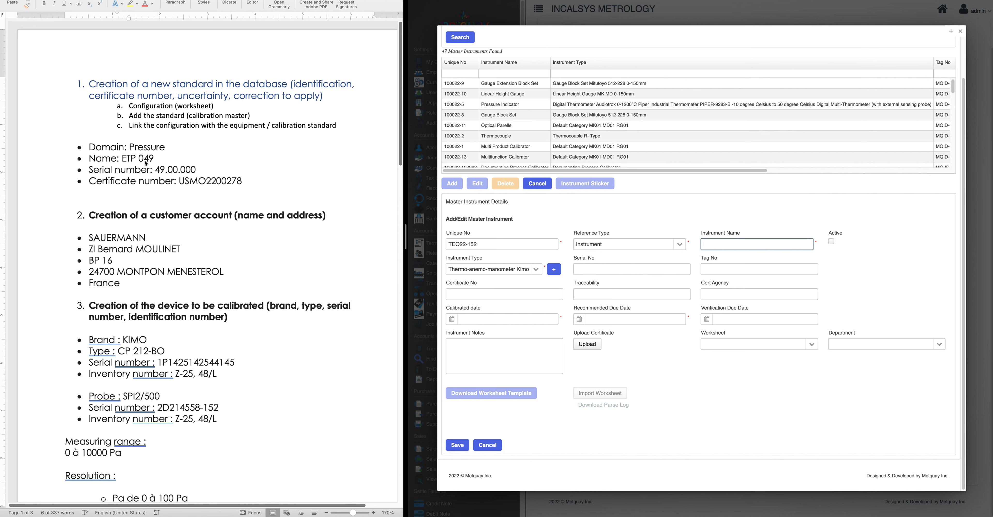
{"action": "left_click", "coordinate": [146, 163]}
{"action": "left_click_drag", "start_coordinate": [121, 158], "coordinate": [159, 158]}
{"action": "key", "text": "super+c"}
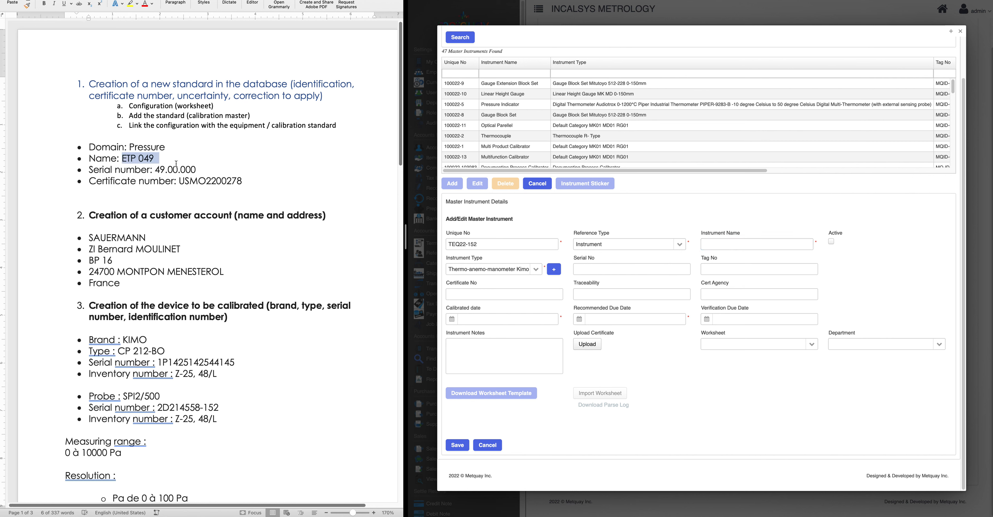
{"action": "left_click", "coordinate": [765, 242]}
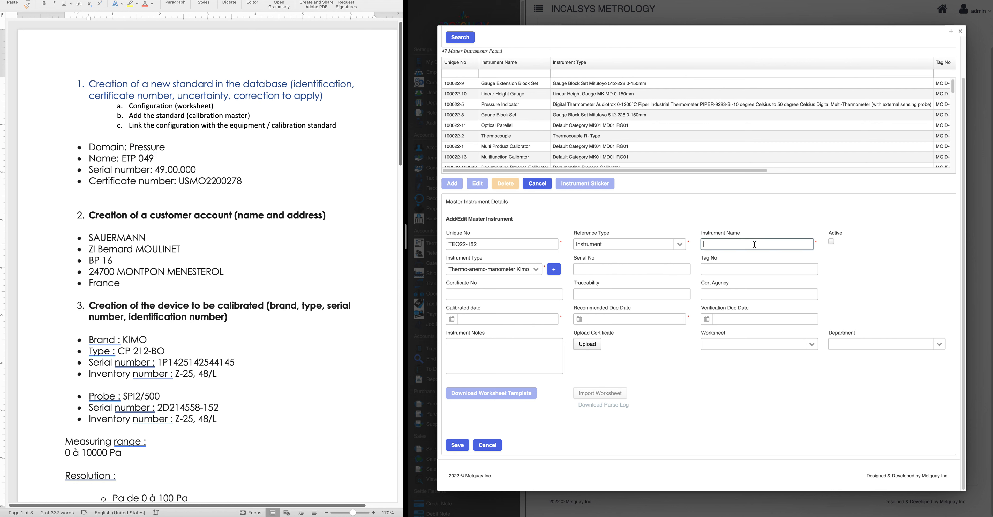
{"action": "key", "text": "super+v"}
{"action": "left_click", "coordinate": [718, 400]}
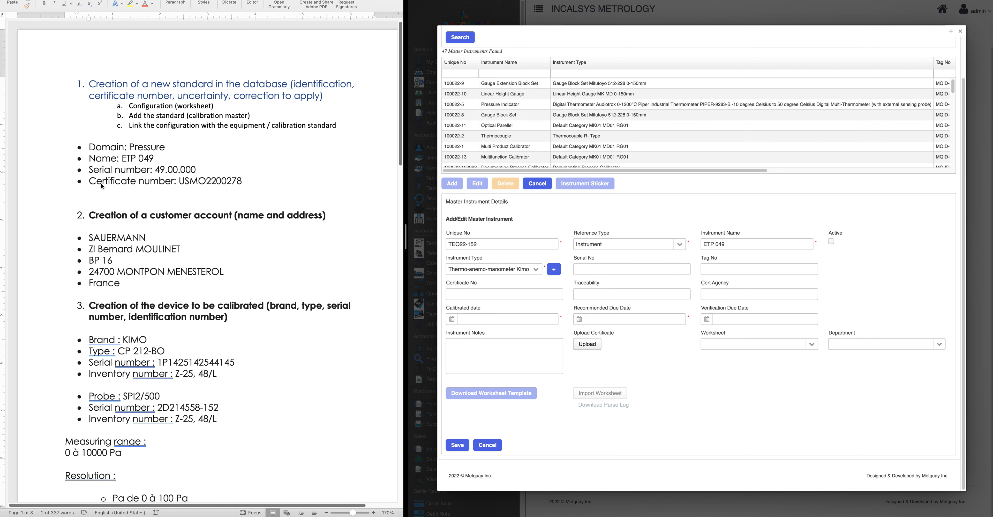
Enter the serial number 49.00.001 copied from the procedure notes
{"action": "left_click", "coordinate": [171, 174]}
{"action": "left_click_drag", "start_coordinate": [156, 170], "coordinate": [228, 171]}
{"action": "key", "text": "super+c"}
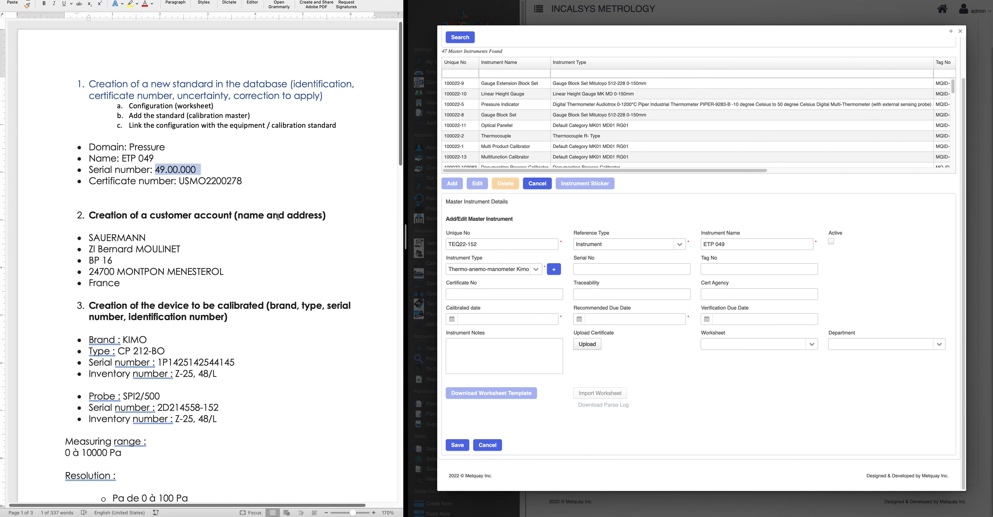
{"action": "left_click", "coordinate": [594, 271]}
{"action": "key", "text": "super+v"}
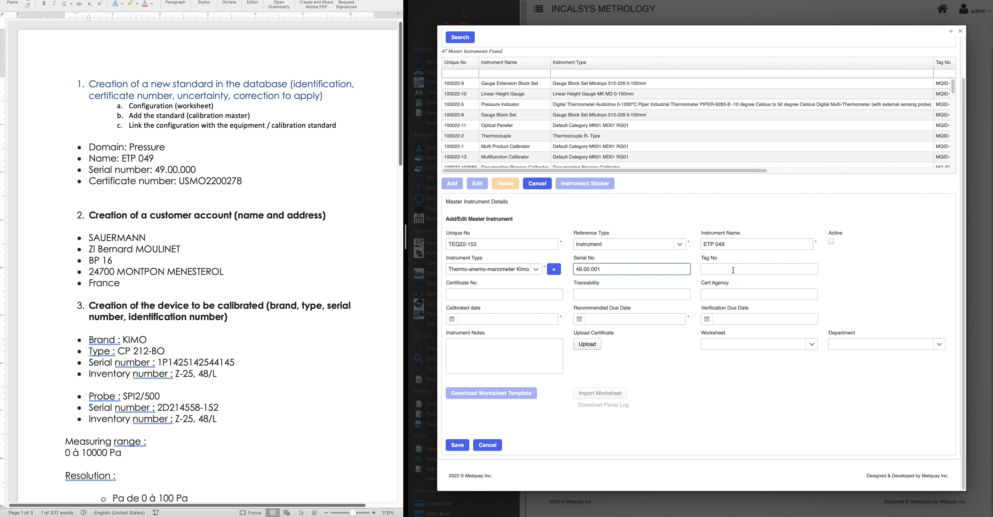
{"action": "left_click_drag", "start_coordinate": [621, 271], "coordinate": [509, 268]}
{"action": "left_click", "coordinate": [748, 271]}
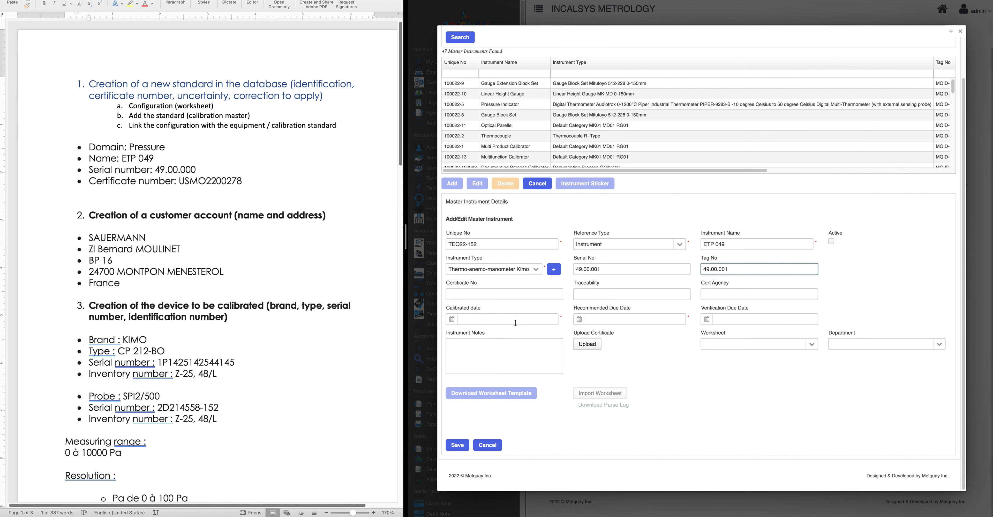
{"action": "left_click_drag", "start_coordinate": [180, 181], "coordinate": [282, 183]}
{"action": "key", "text": "super+c"}
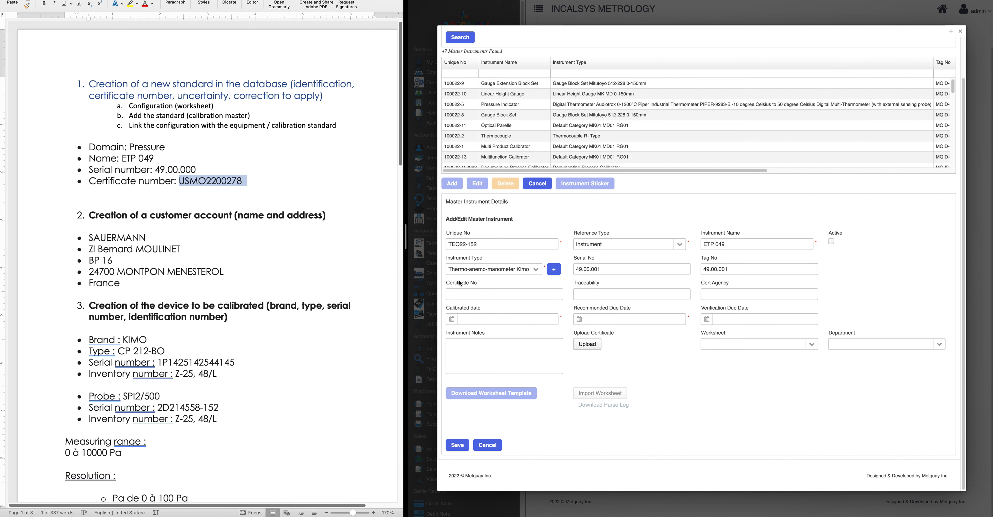
{"action": "left_click", "coordinate": [458, 282]}
{"action": "left_click", "coordinate": [483, 295]}
{"action": "key", "text": "super+v"}
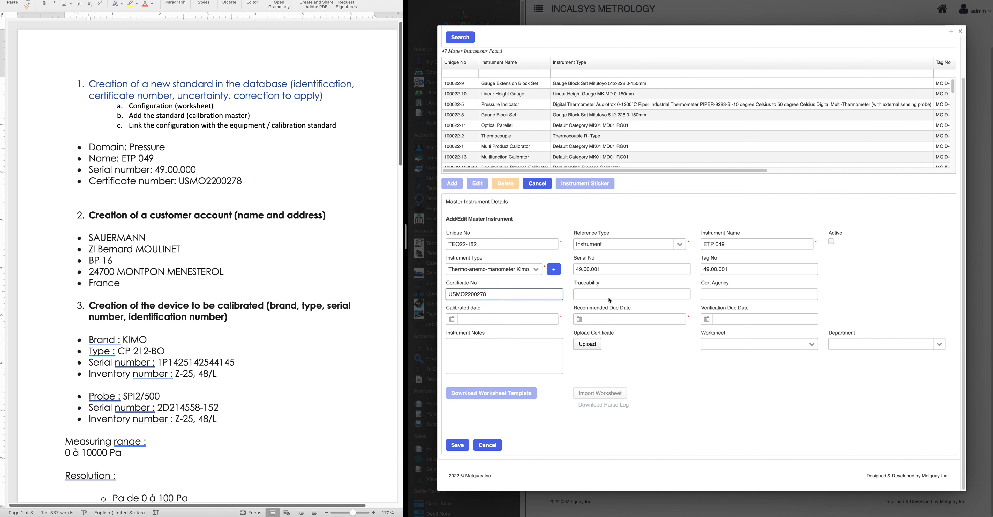
{"action": "left_click", "coordinate": [599, 295]}
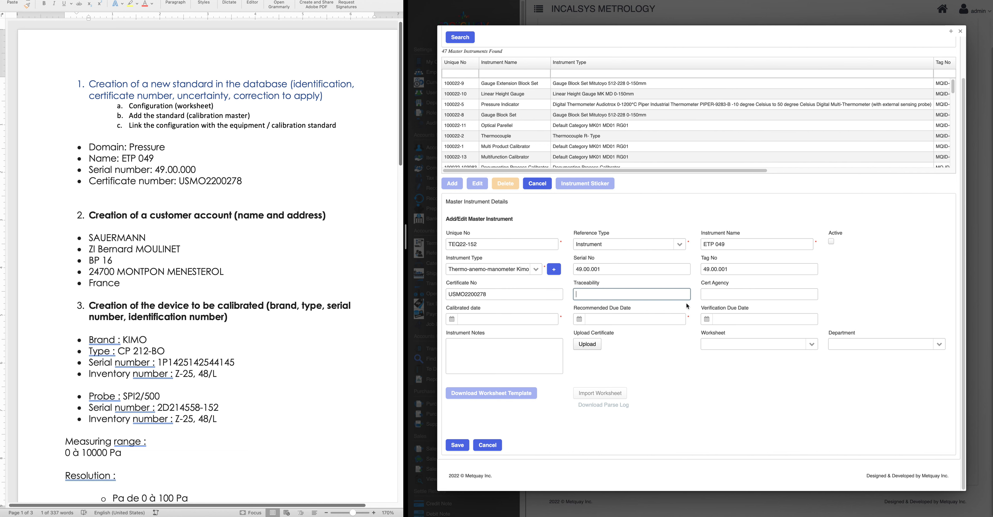
{"action": "mouse_move", "coordinate": [607, 516]}
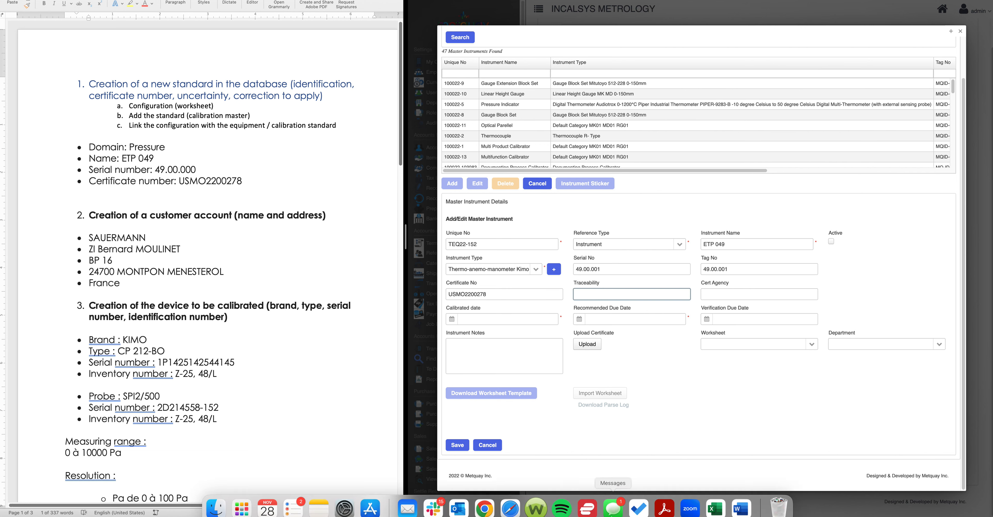
{"action": "left_click", "coordinate": [665, 502]}
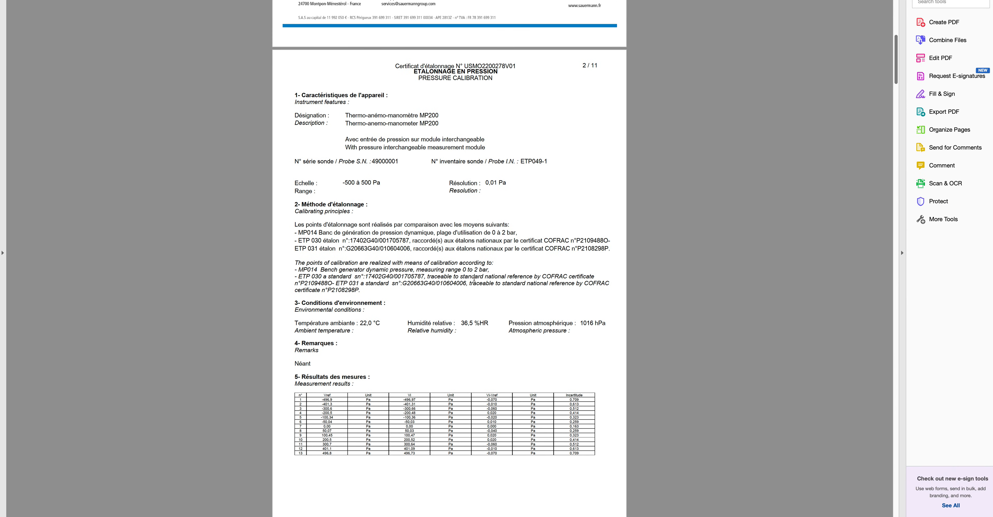
Copy SAUERMANN INDUSTRIE from the certificate PDF into the Cert Agency field
{"action": "scroll", "coordinate": [432, 214], "scroll_direction": "up", "scroll_amount": 10}
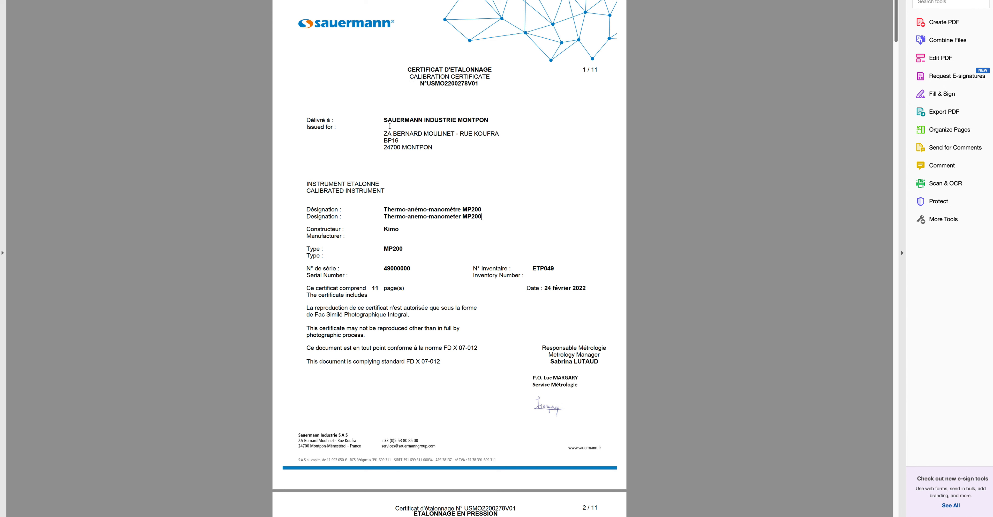
{"action": "left_click_drag", "start_coordinate": [385, 120], "coordinate": [422, 122]}
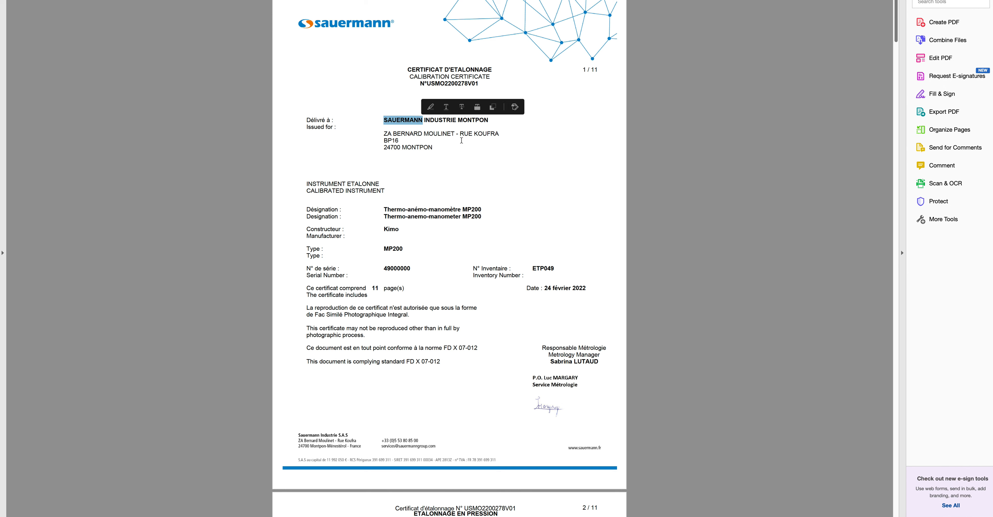
{"action": "left_click_drag", "start_coordinate": [456, 120], "coordinate": [380, 139]}
{"action": "key", "text": "super+c"}
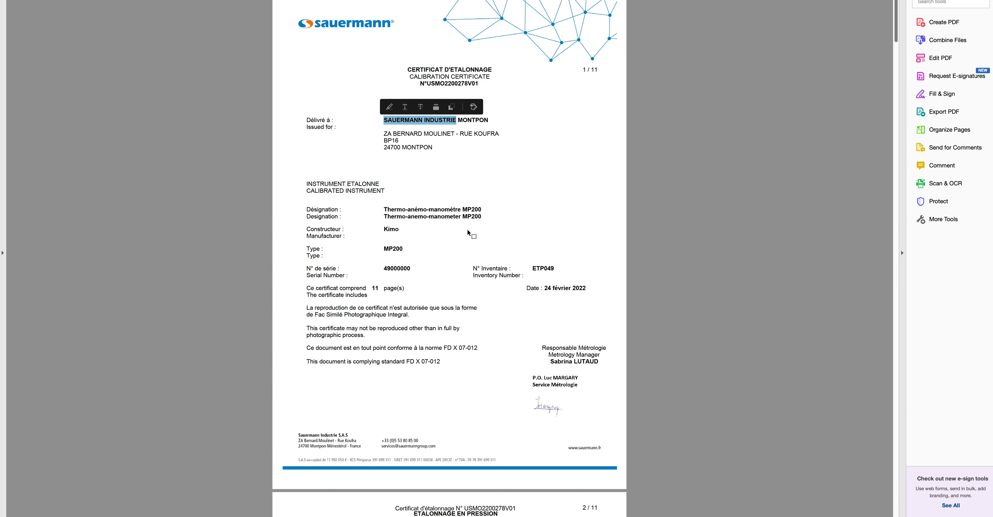
{"action": "mouse_move", "coordinate": [542, 498]}
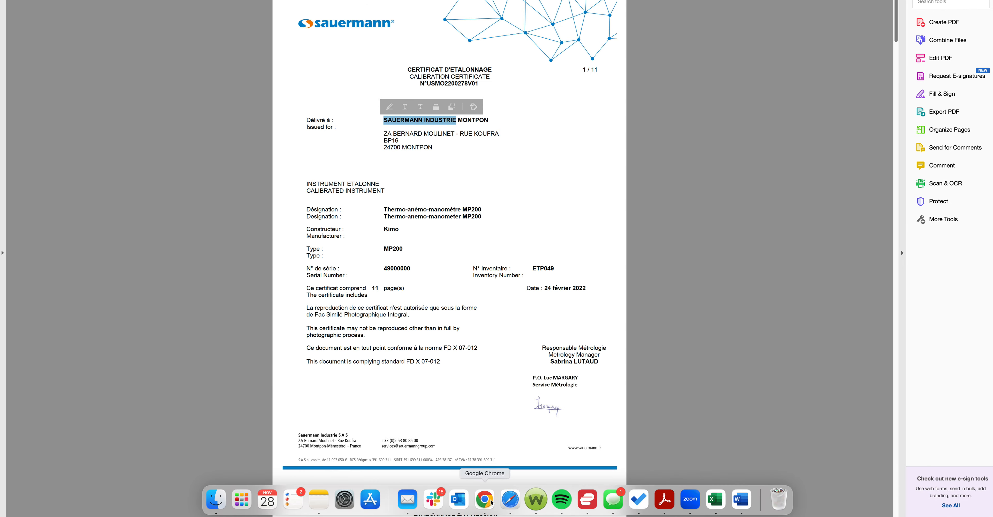
{"action": "left_click", "coordinate": [487, 501]}
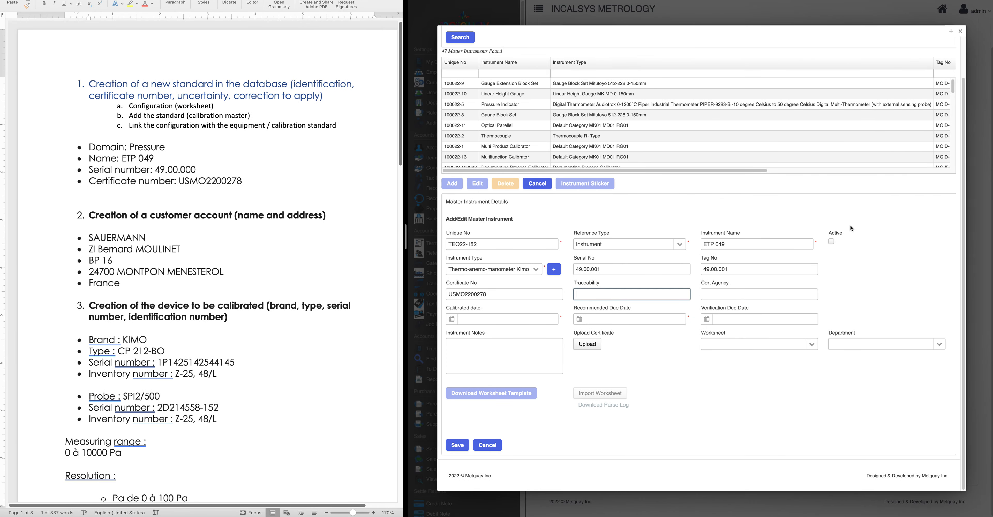
{"action": "left_click", "coordinate": [726, 293]}
{"action": "key", "text": "super+v"}
Look up the certificate date 24 février 2022 in the PDF and return to the form
{"action": "mouse_move", "coordinate": [552, 515]}
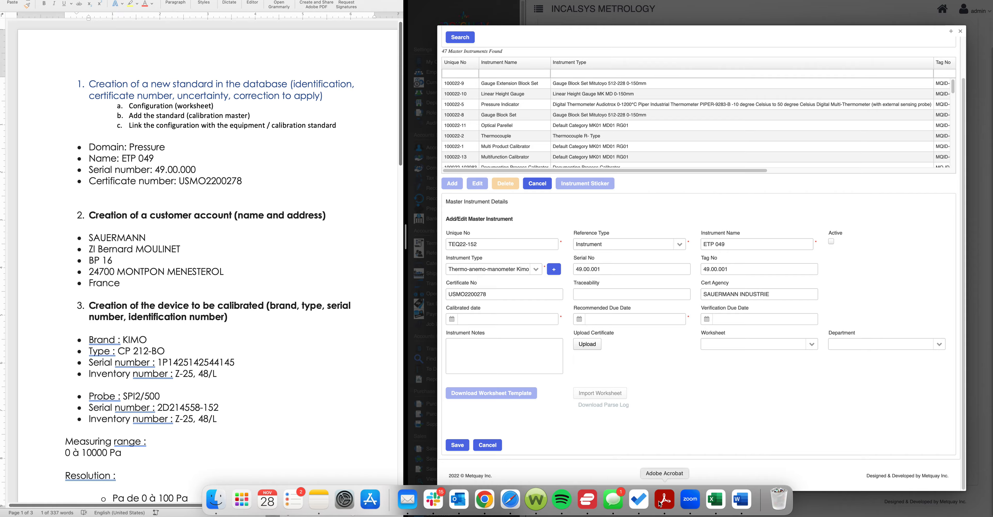
{"action": "left_click", "coordinate": [664, 499]}
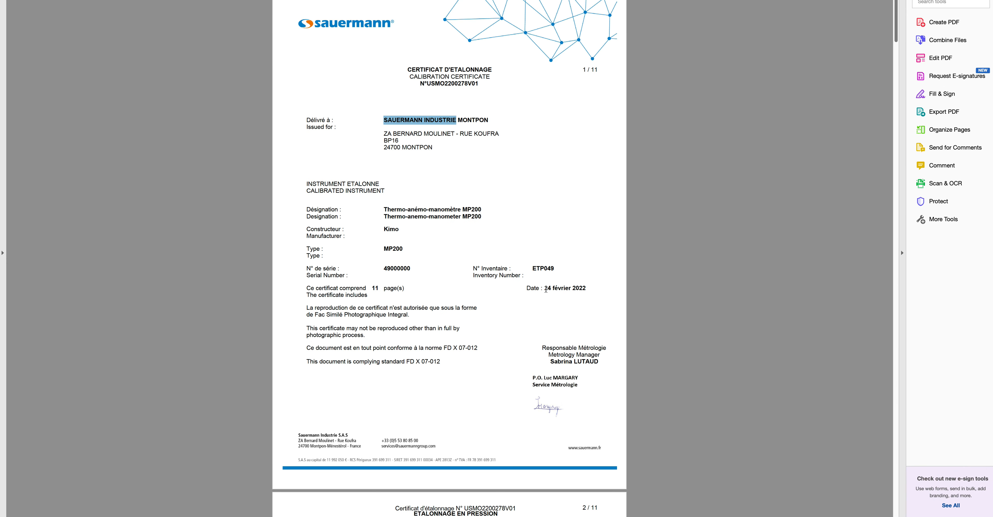
{"action": "left_click_drag", "start_coordinate": [544, 289], "coordinate": [586, 288]}
{"action": "mouse_move", "coordinate": [545, 515]}
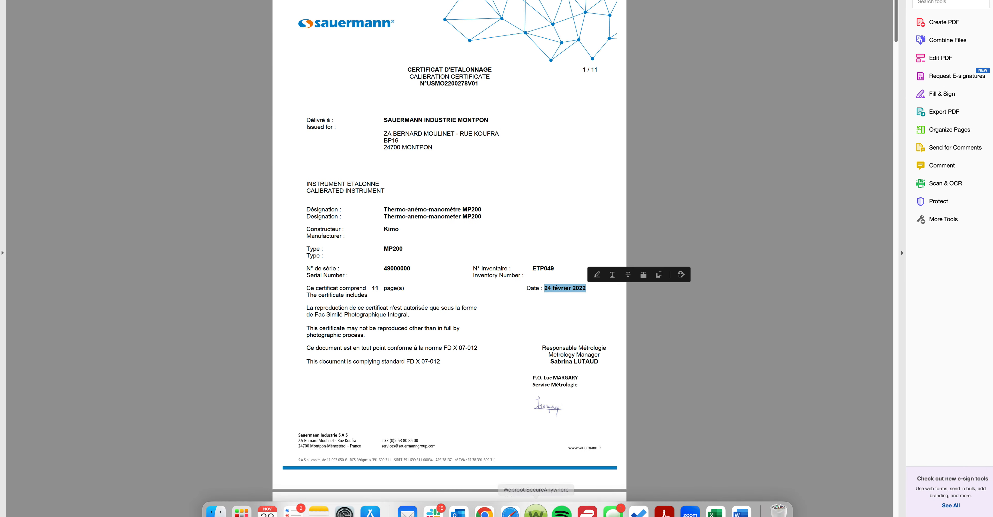
{"action": "left_click", "coordinate": [485, 498]}
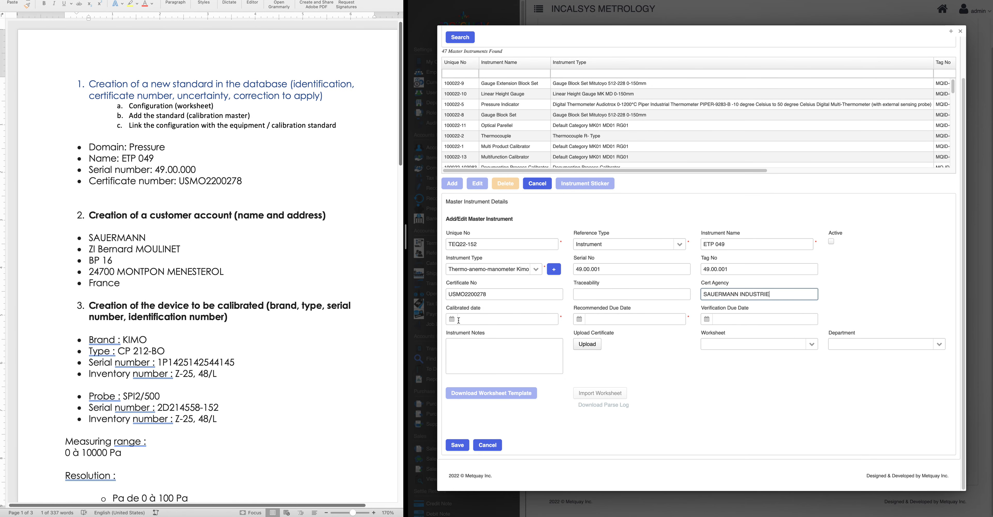
{"action": "left_click", "coordinate": [459, 320]}
{"action": "left_click", "coordinate": [461, 334]}
{"action": "left_click", "coordinate": [461, 334]}
{"action": "left_click", "coordinate": [461, 334]}
{"action": "left_click", "coordinate": [461, 334]}
{"action": "left_click", "coordinate": [461, 334]}
{"action": "left_click", "coordinate": [460, 334]}
{"action": "left_click", "coordinate": [461, 334]}
{"action": "left_click", "coordinate": [460, 334]}
{"action": "left_click", "coordinate": [460, 334]}
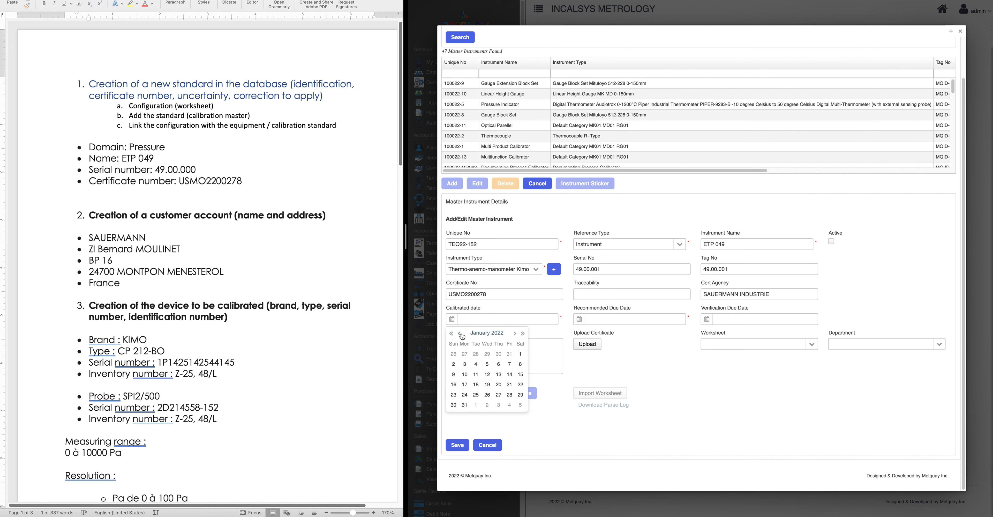
{"action": "left_click", "coordinate": [514, 333]}
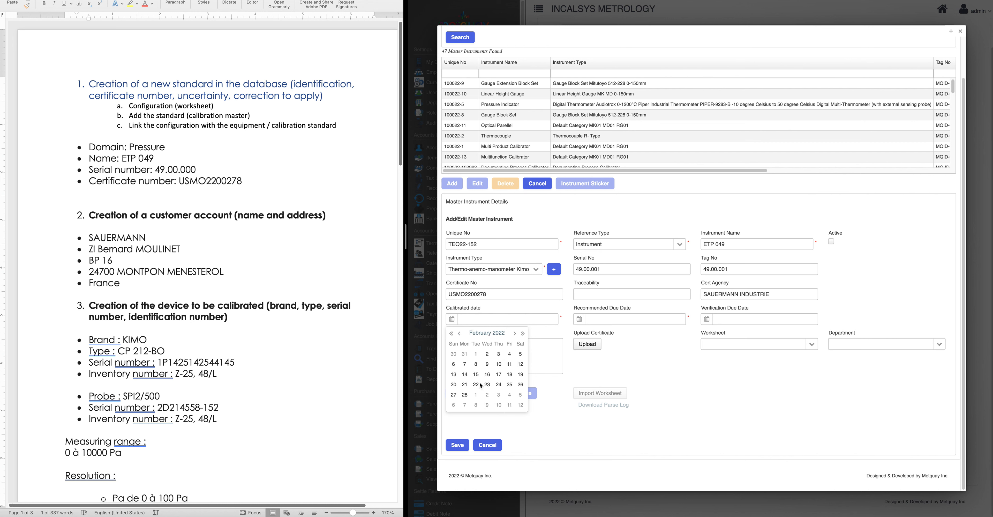
{"action": "left_click", "coordinate": [498, 384]}
{"action": "left_click", "coordinate": [580, 321]}
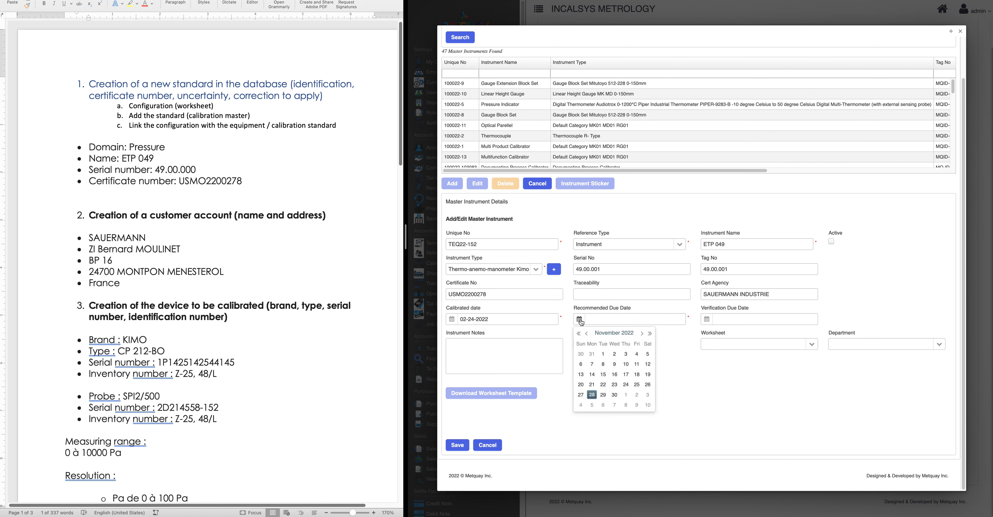
{"action": "left_click", "coordinate": [650, 333]}
{"action": "left_click", "coordinate": [586, 334]}
{"action": "left_click", "coordinate": [586, 334]}
{"action": "left_click", "coordinate": [587, 333]}
{"action": "left_click", "coordinate": [586, 334]}
{"action": "left_click", "coordinate": [586, 334]}
{"action": "left_click", "coordinate": [587, 334]}
{"action": "left_click", "coordinate": [587, 334]}
{"action": "left_click", "coordinate": [586, 334]}
{"action": "left_click", "coordinate": [642, 333]}
{"action": "left_click", "coordinate": [637, 384]}
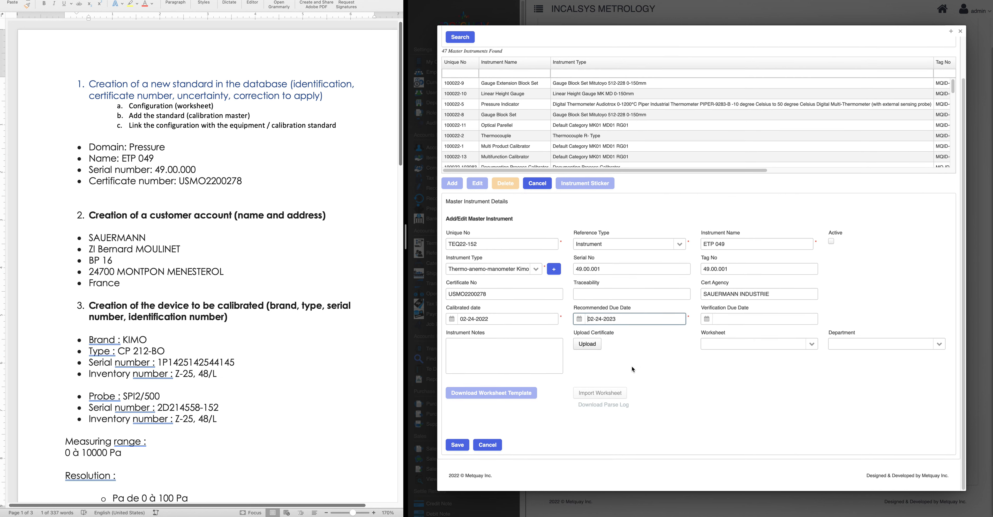
Upload the ETP049 certificate PDF from Downloads and preview it to confirm it opens
{"action": "left_click", "coordinate": [594, 347]}
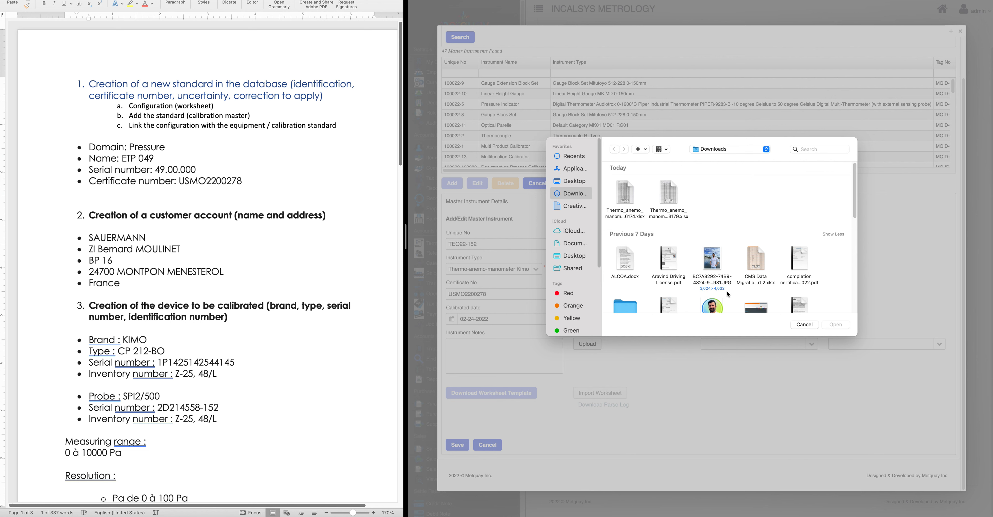
{"action": "scroll", "coordinate": [621, 276], "scroll_direction": "down", "scroll_amount": 2}
{"action": "left_click", "coordinate": [671, 285]}
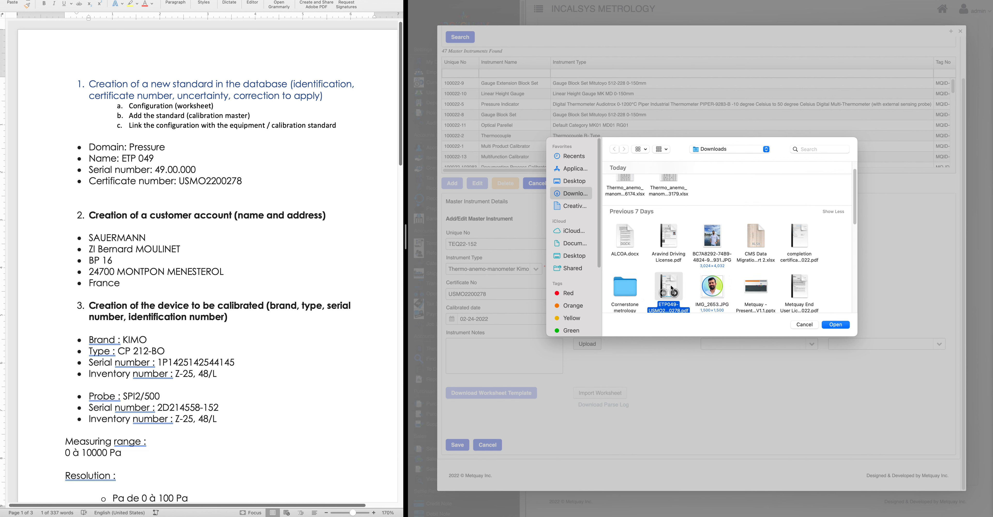
{"action": "left_click", "coordinate": [835, 325]}
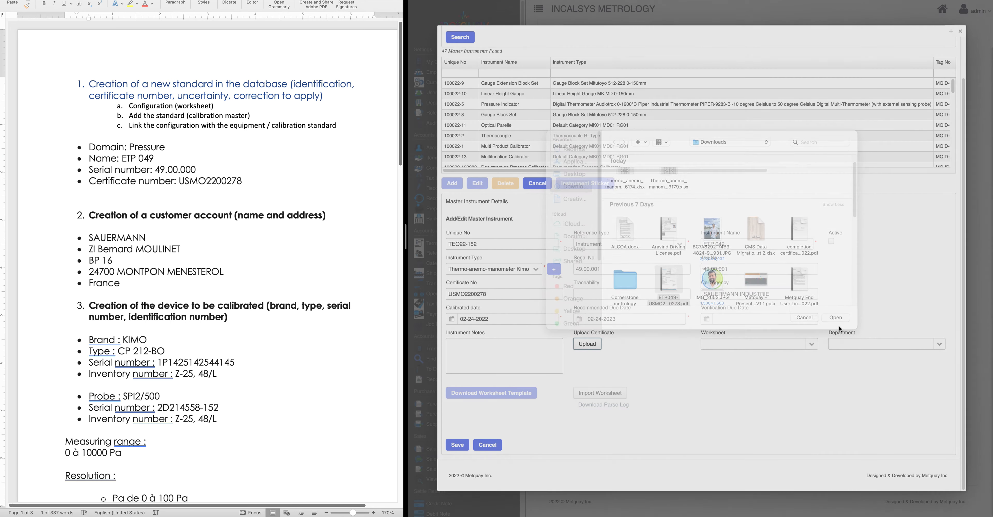
{"action": "left_click", "coordinate": [591, 344]}
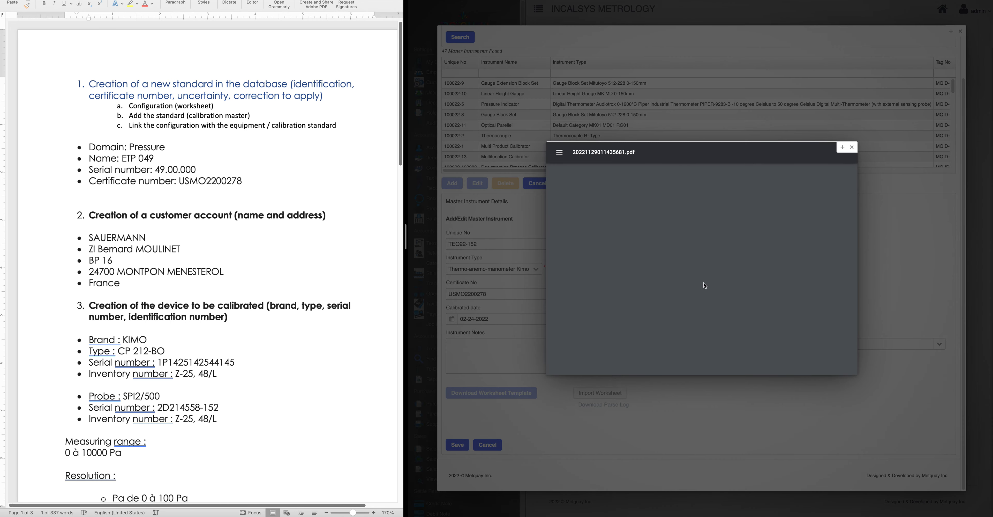
{"action": "left_click", "coordinate": [852, 147]}
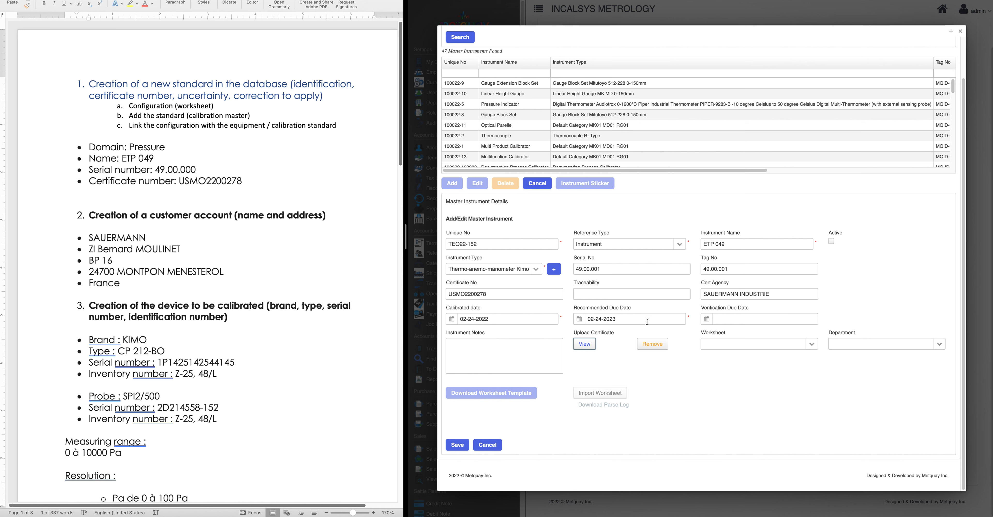
Link the Thermo-anemo-manometer - MP200 V1.0 worksheet to the standard
{"action": "left_click", "coordinate": [816, 346]}
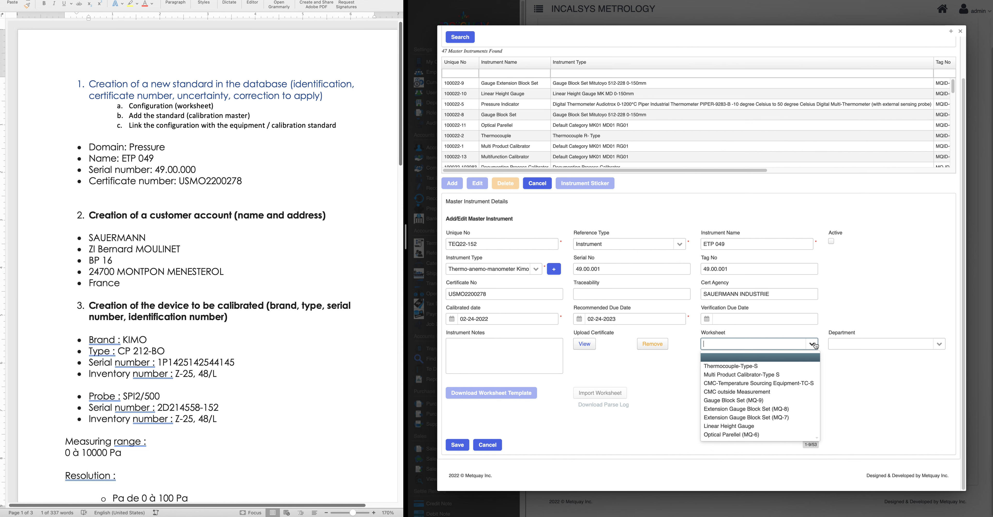
{"action": "type", "text": "mano"}
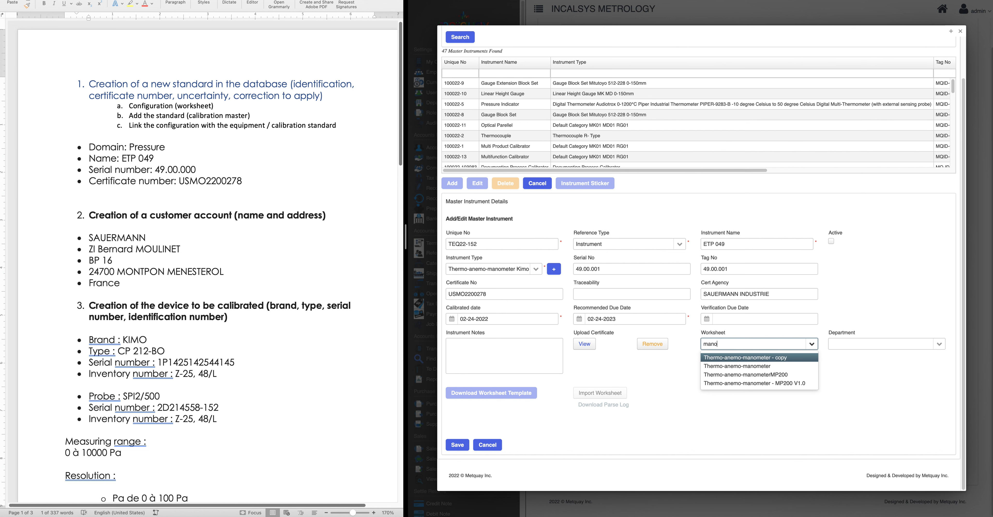
{"action": "left_click", "coordinate": [786, 383]}
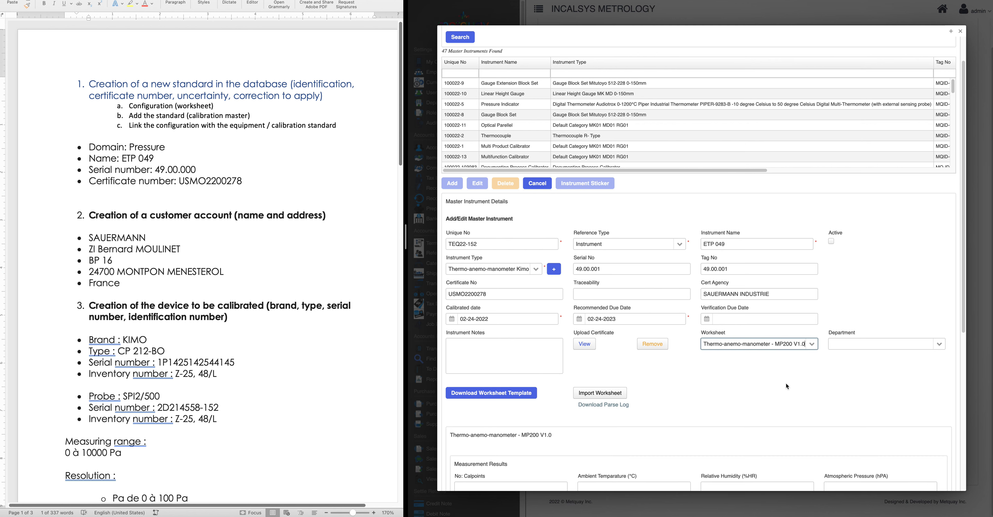
Set the department to Pressure and save the master instrument
{"action": "scroll", "coordinate": [799, 382], "scroll_direction": "down", "scroll_amount": 3}
{"action": "left_click", "coordinate": [853, 215]}
{"action": "type", "text": "pressure"}
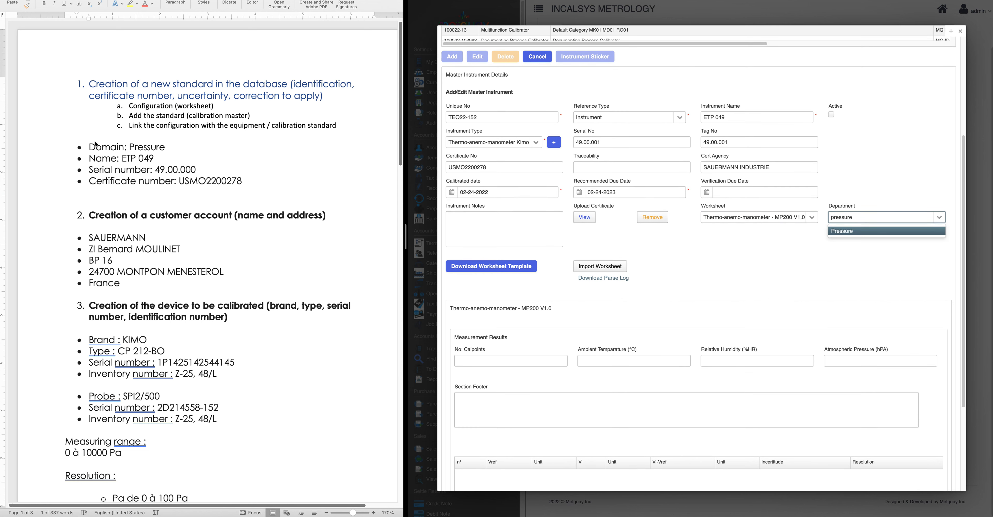
{"action": "left_click", "coordinate": [860, 232]}
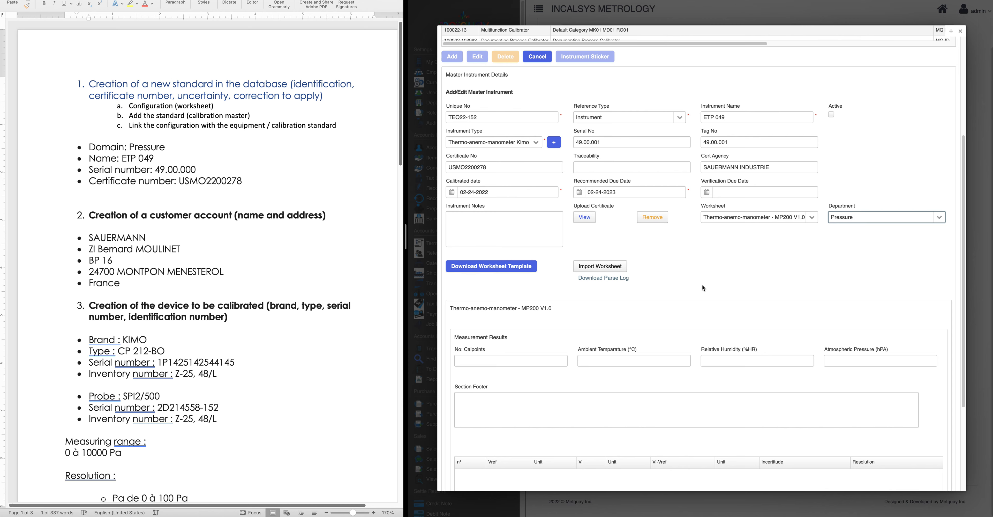
{"action": "scroll", "coordinate": [702, 285], "scroll_direction": "down", "scroll_amount": 3}
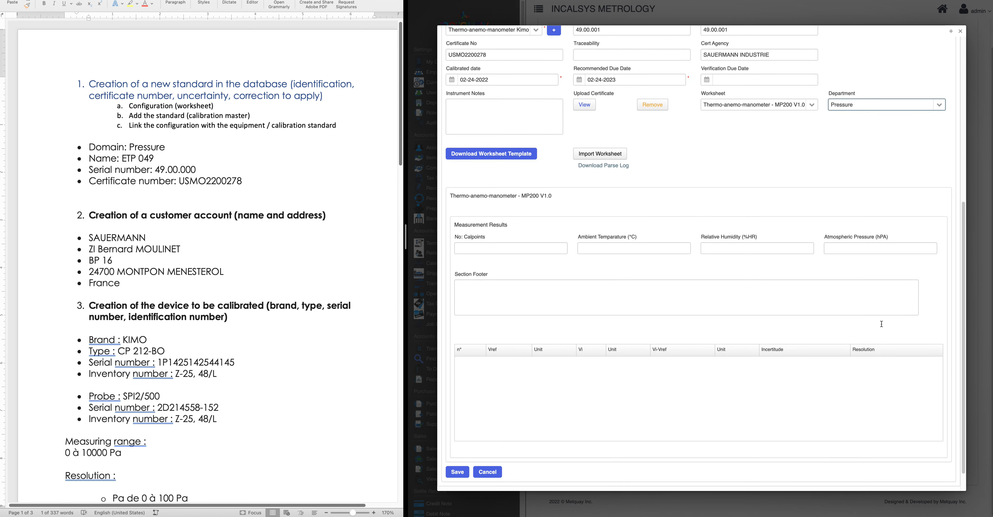
{"action": "scroll", "coordinate": [782, 364], "scroll_direction": "down", "scroll_amount": 1}
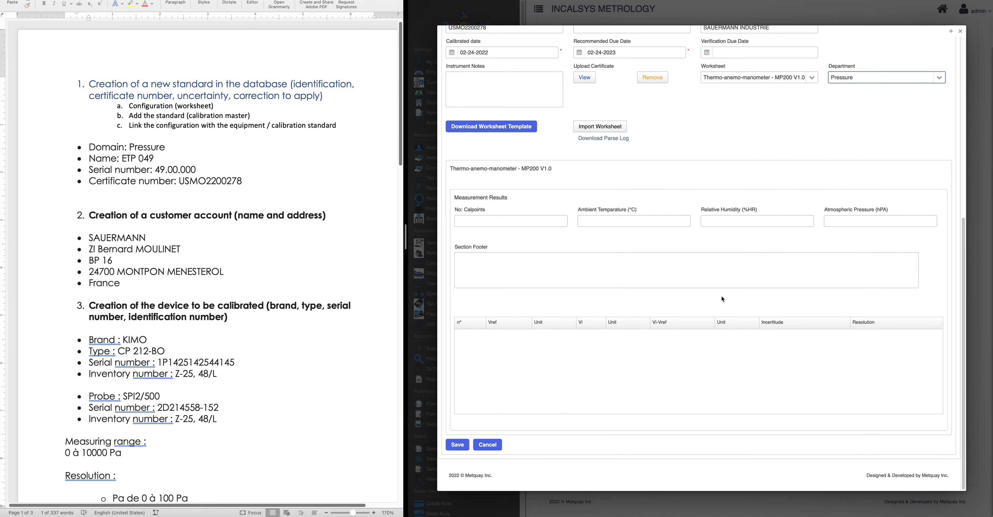
{"action": "scroll", "coordinate": [727, 326], "scroll_direction": "up", "scroll_amount": 10}
{"action": "scroll", "coordinate": [731, 350], "scroll_direction": "down", "scroll_amount": 9}
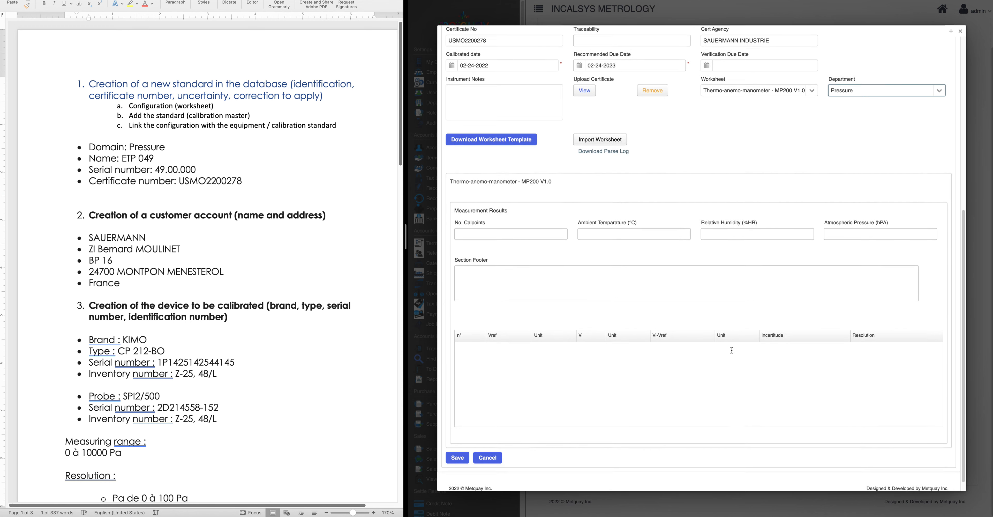
{"action": "scroll", "coordinate": [732, 350], "scroll_direction": "down", "scroll_amount": 1}
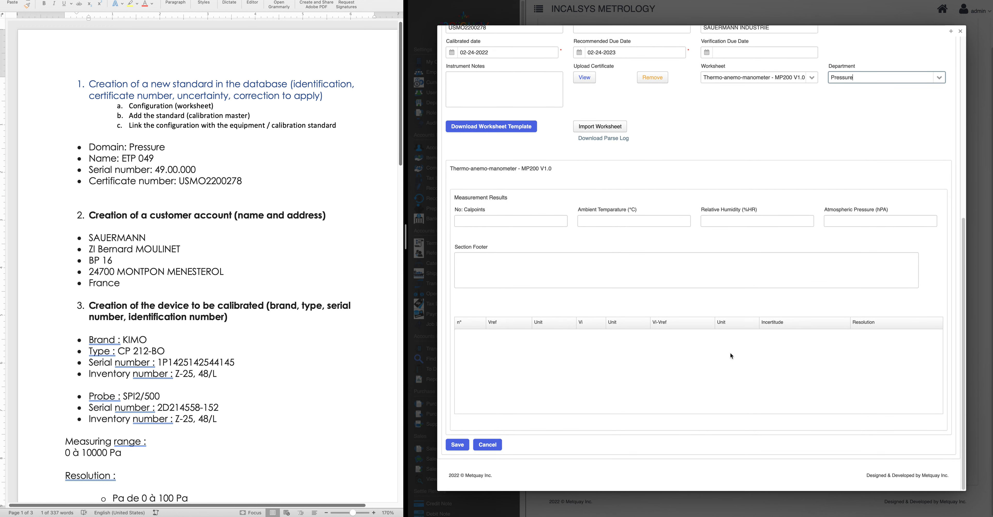
{"action": "left_click", "coordinate": [457, 444]}
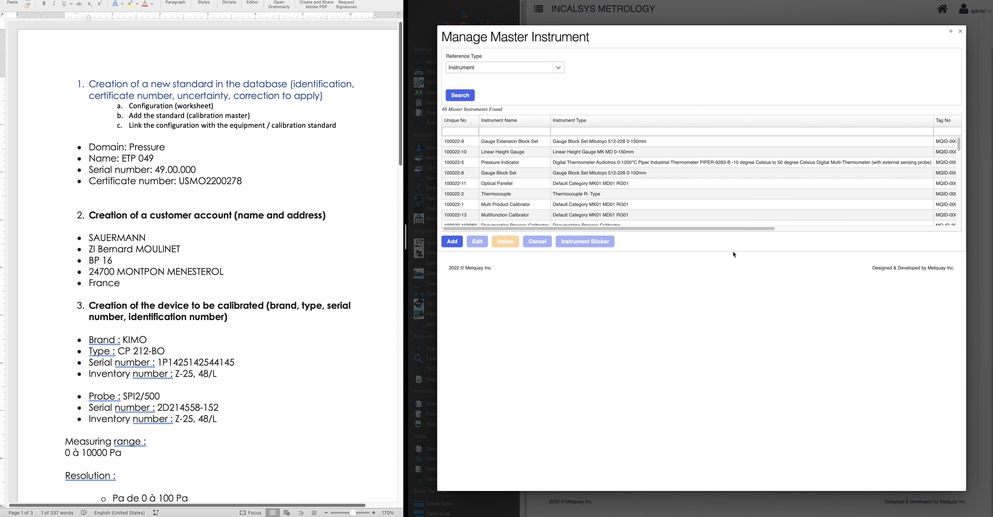
Filter the master instrument list by 'ETP049' and open the TEQ22-152 record's details
{"action": "left_click", "coordinate": [522, 129]}
{"action": "type", "text": "ETP049"}
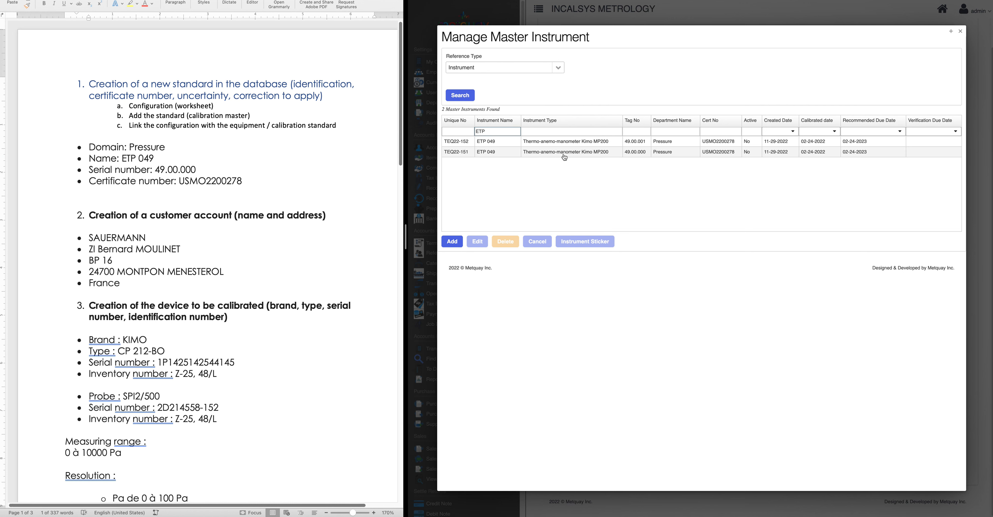
{"action": "left_click", "coordinate": [617, 144]}
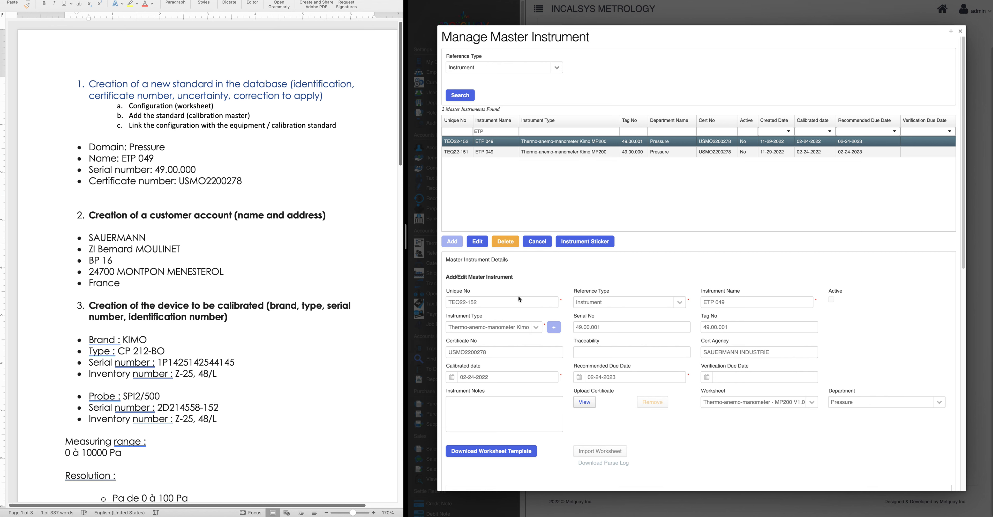
Download the MP200 V1.0 worksheet template as an .xlsx file and show it in Finder
{"action": "scroll", "coordinate": [518, 296], "scroll_direction": "down", "scroll_amount": 10}
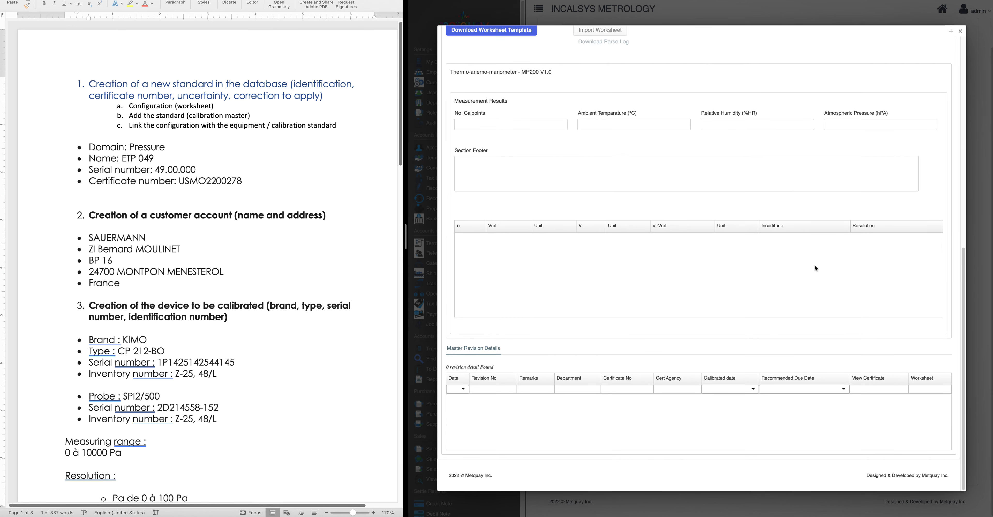
{"action": "scroll", "coordinate": [593, 217], "scroll_direction": "up", "scroll_amount": 2}
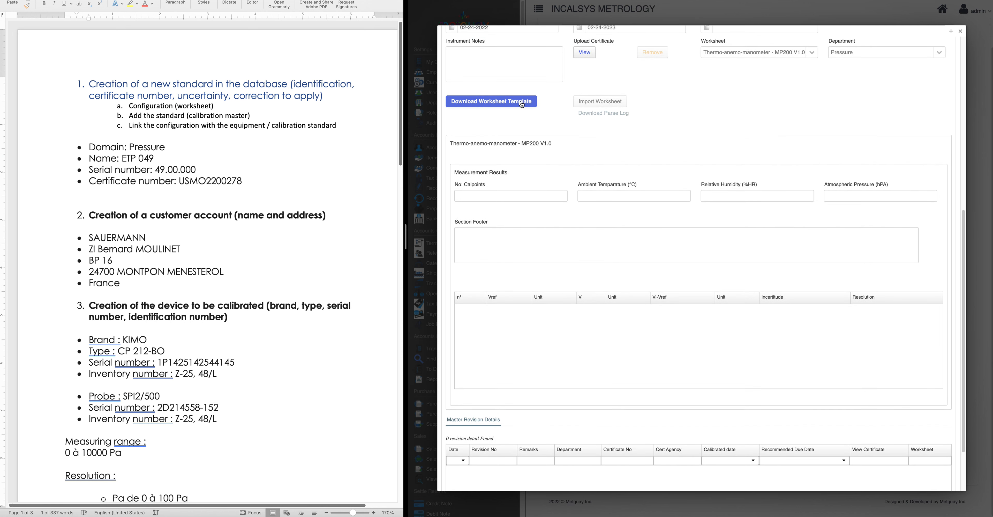
{"action": "scroll", "coordinate": [553, 172], "scroll_direction": "up", "scroll_amount": 2}
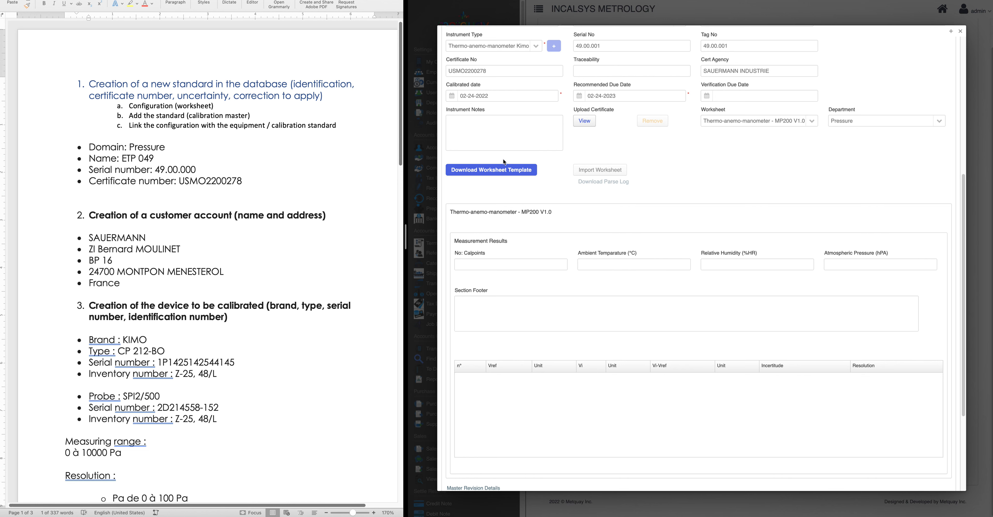
{"action": "left_click", "coordinate": [519, 174]}
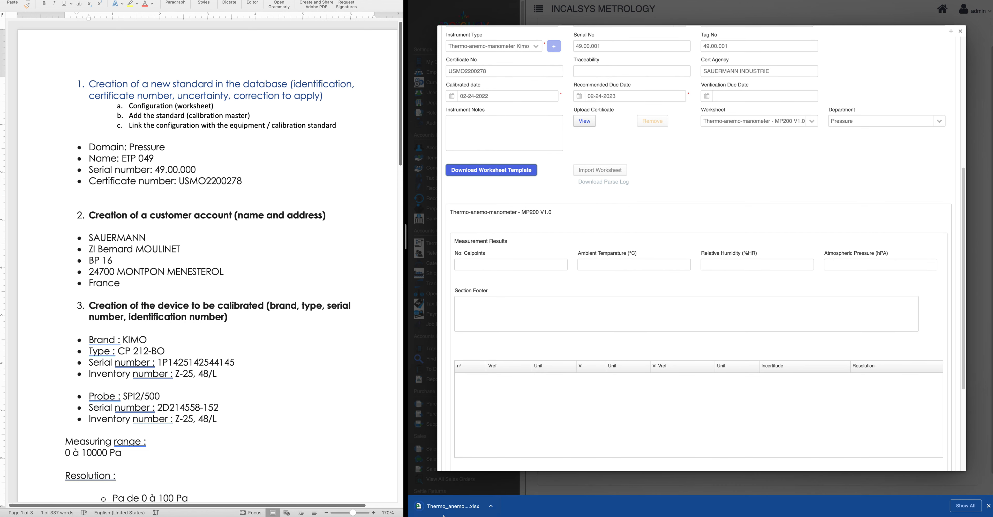
{"action": "left_click", "coordinate": [491, 506]}
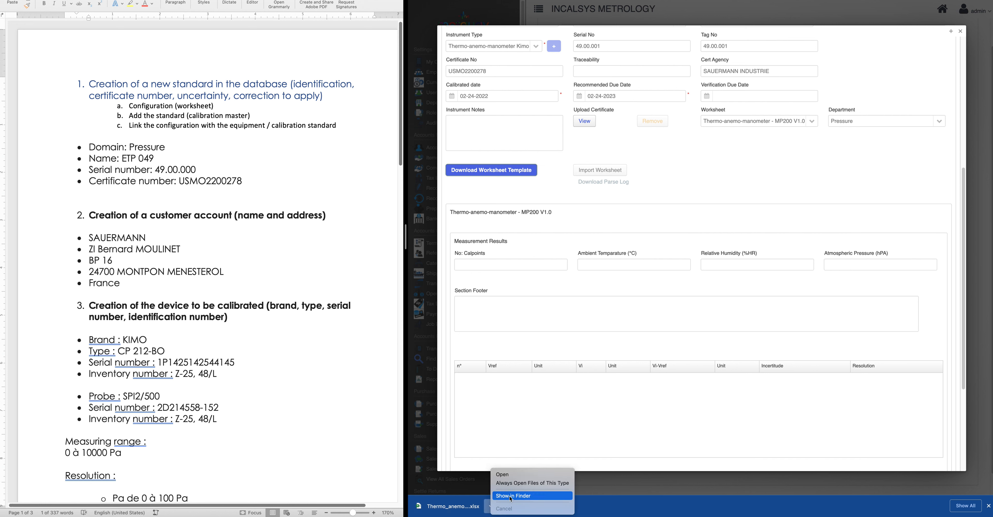
{"action": "left_click", "coordinate": [511, 496]}
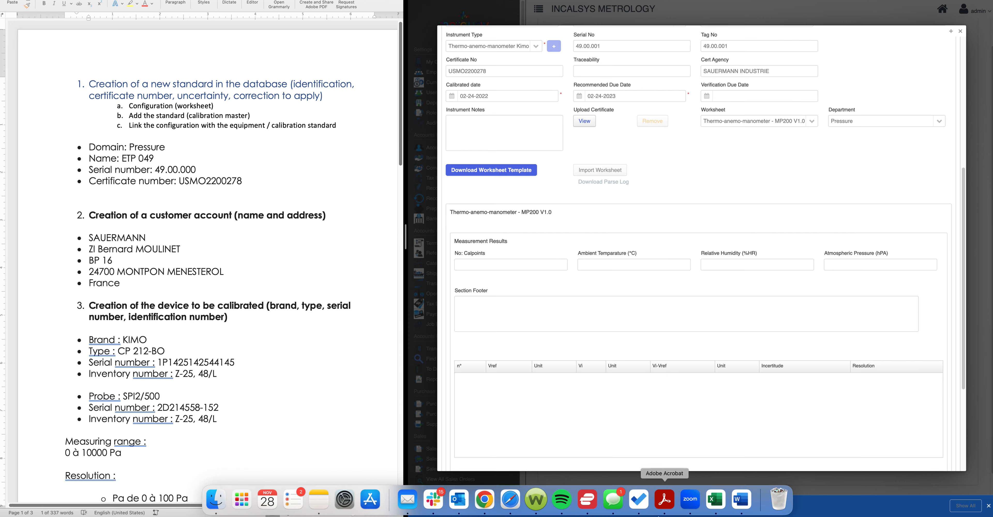
Open the downloaded template in Excel full screen and widen column I to fit Incertitude
{"action": "left_click", "coordinate": [720, 501]}
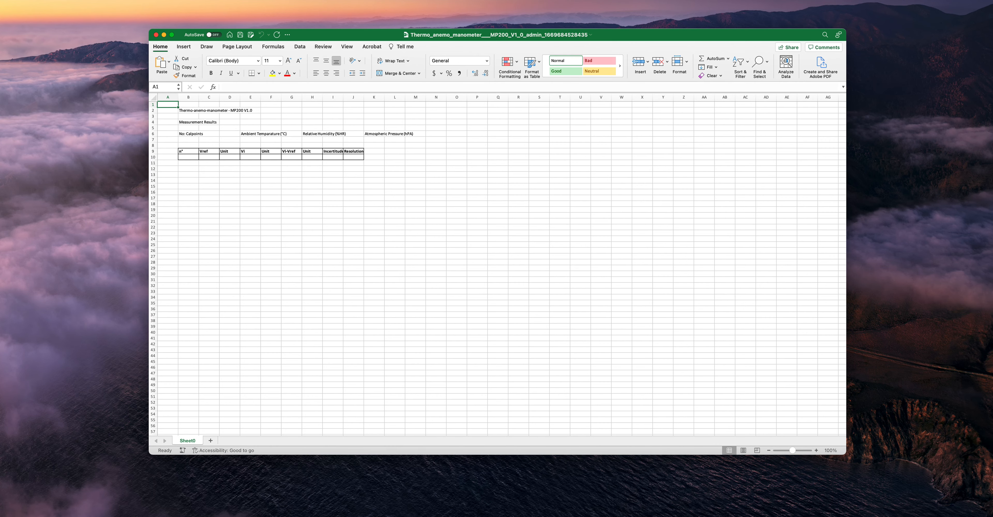
{"action": "left_click", "coordinate": [172, 35]}
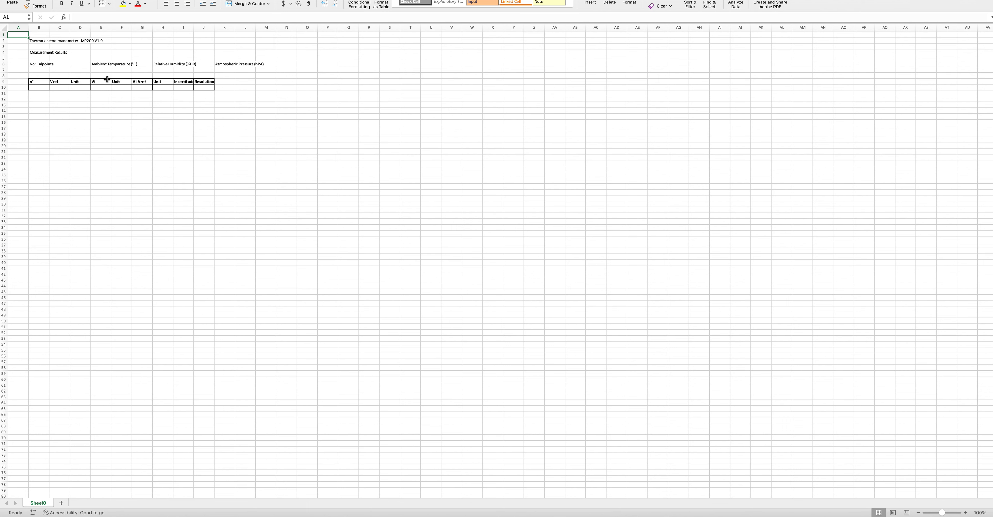
{"action": "left_click_drag", "start_coordinate": [193, 24], "coordinate": [209, 25]}
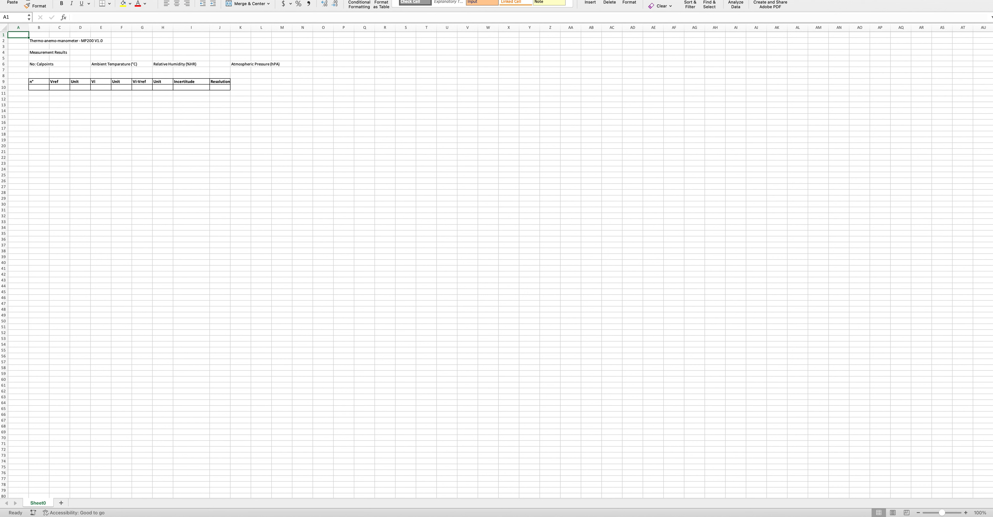
{"action": "key", "text": "super+Tab"}
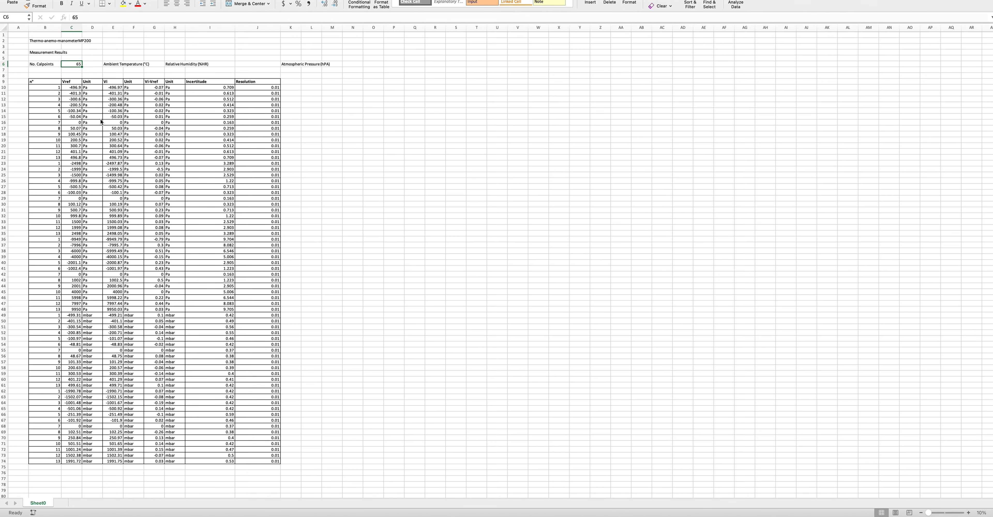
Copy the calibration data B10:J74 from the data workbook and widen the template's column B
{"action": "left_click_drag", "start_coordinate": [43, 87], "coordinate": [254, 458]}
{"action": "key", "text": "super+c"}
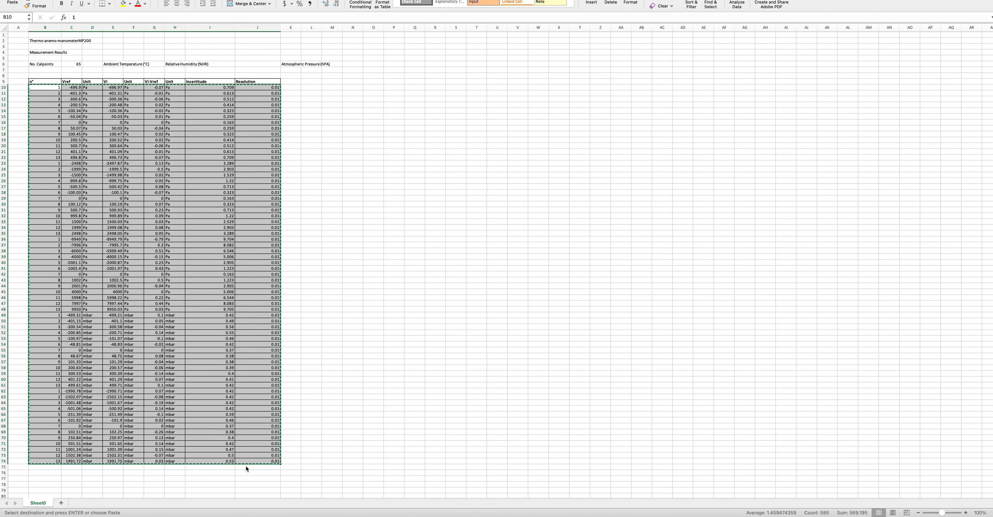
{"action": "mouse_move", "coordinate": [637, 515]}
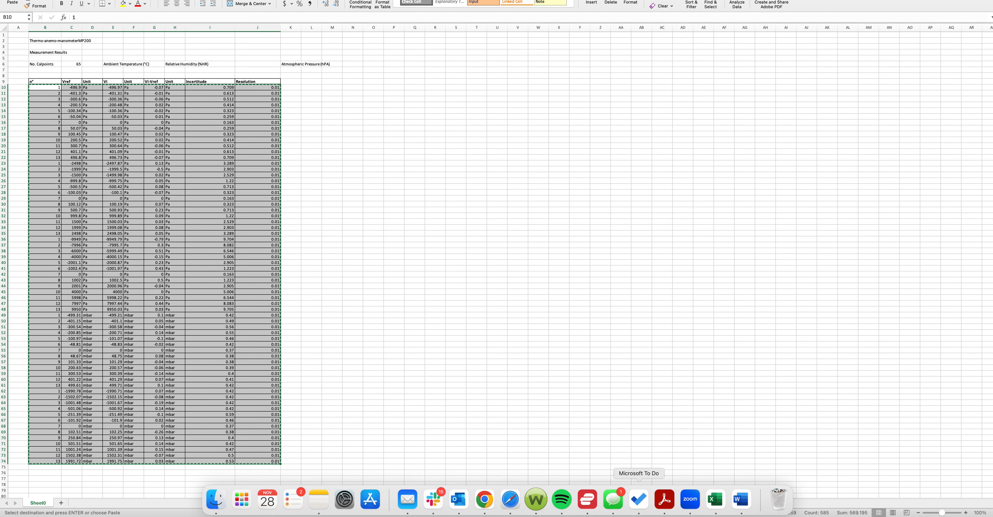
{"action": "left_click", "coordinate": [712, 499]}
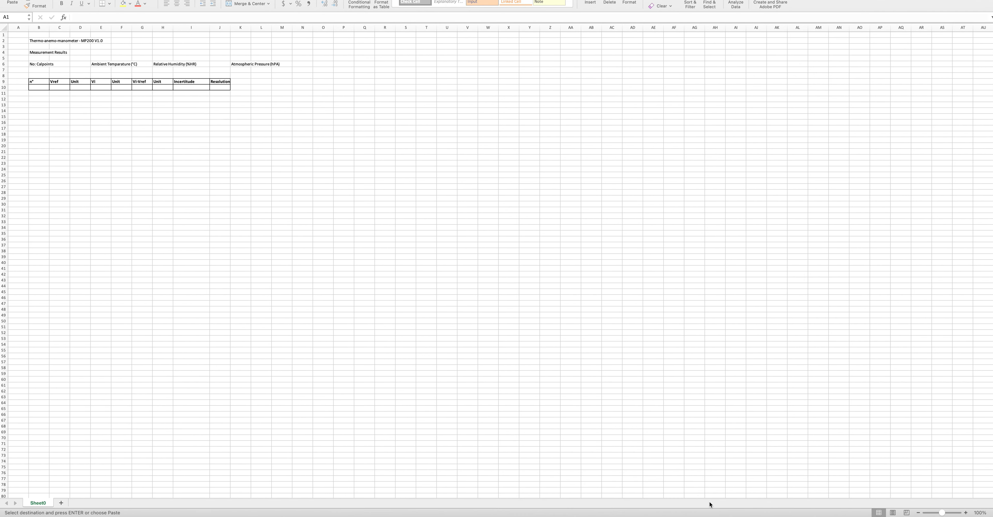
{"action": "left_click", "coordinate": [42, 64]}
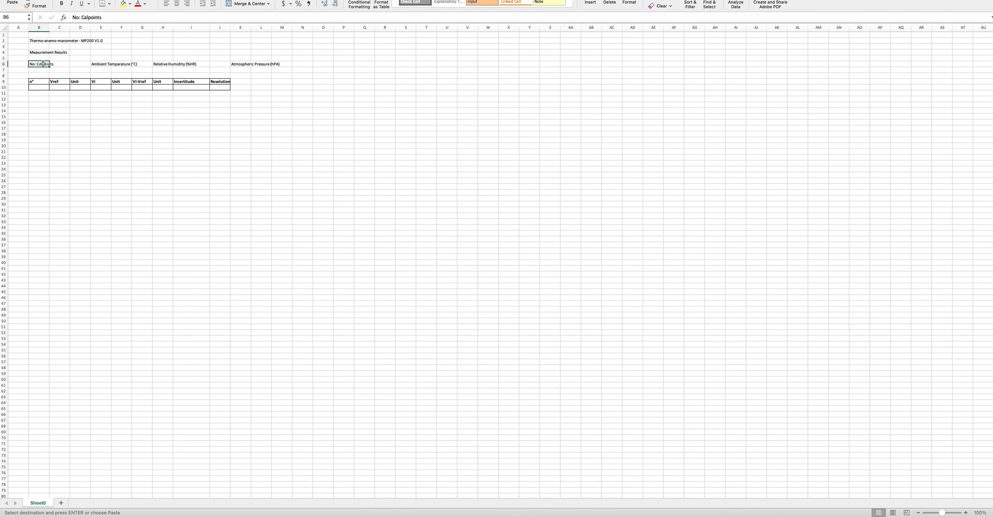
{"action": "left_click_drag", "start_coordinate": [49, 27], "coordinate": [57, 25]}
Enter 65 calpoints in C6 and paste the copied data starting at B10
{"action": "left_click", "coordinate": [72, 65]}
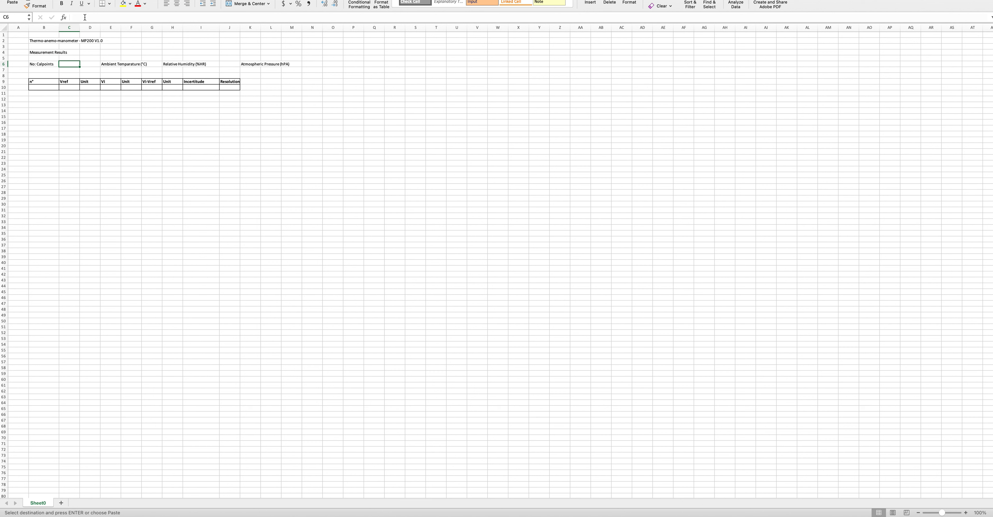
{"action": "type", "text": "65"}
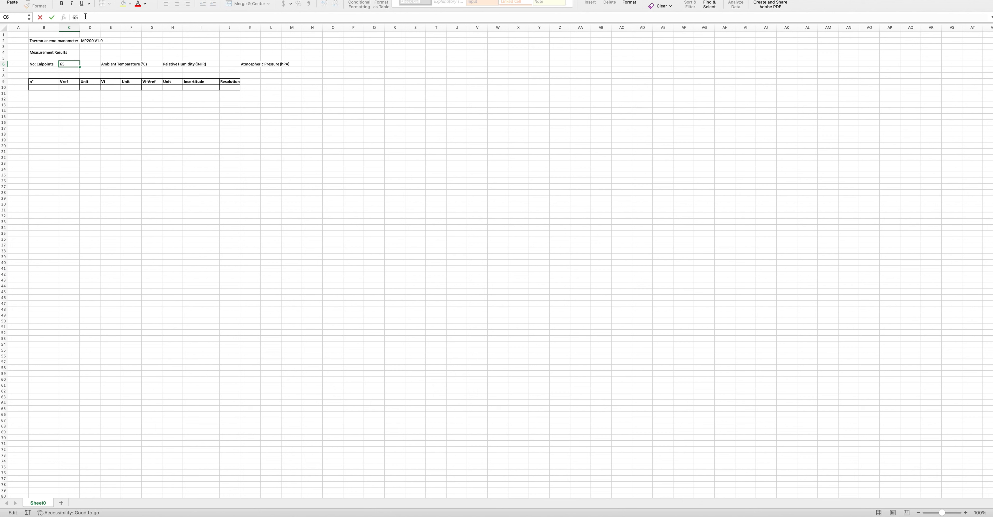
{"action": "left_click", "coordinate": [89, 139]}
{"action": "left_click", "coordinate": [40, 87]}
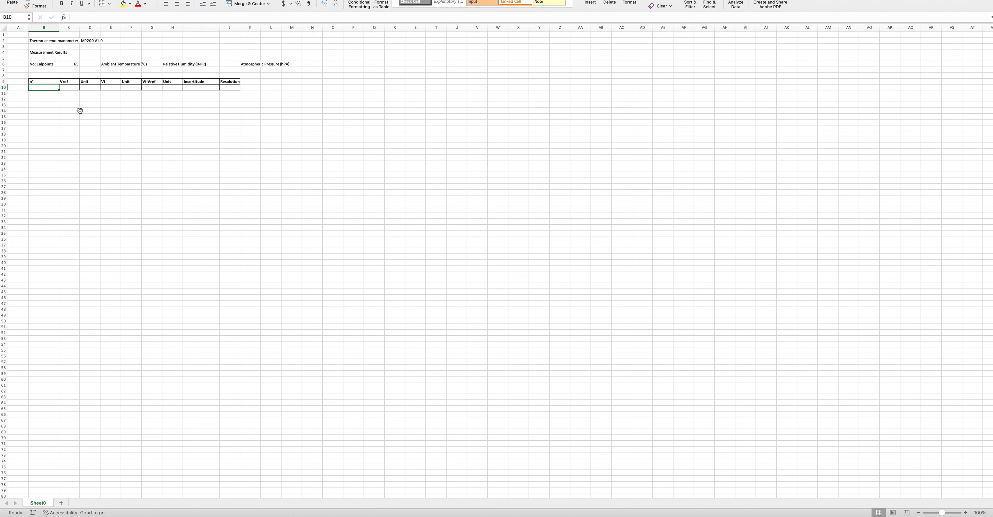
{"action": "key", "text": "super+v"}
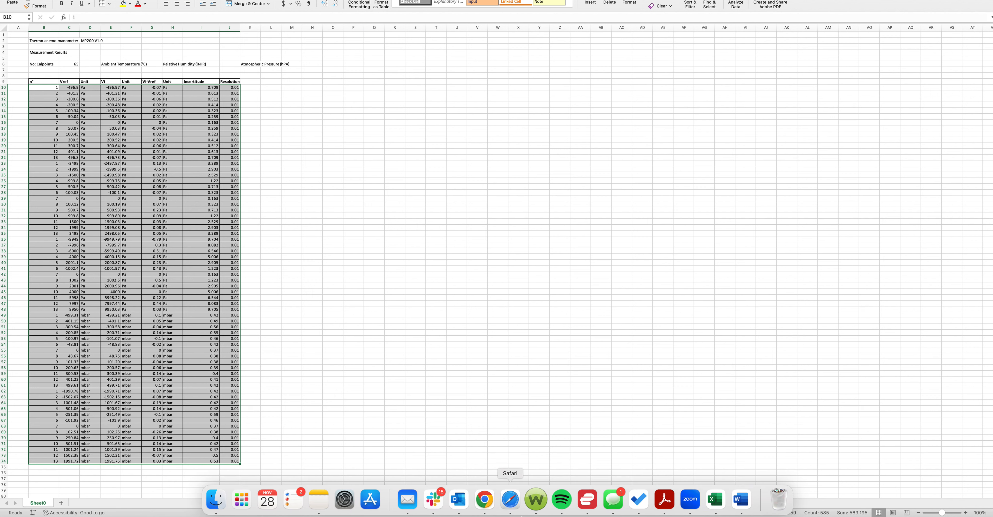
Back in Metquay, open the ETP 049 master record for editing and start the worksheet import
{"action": "left_click", "coordinate": [494, 507]}
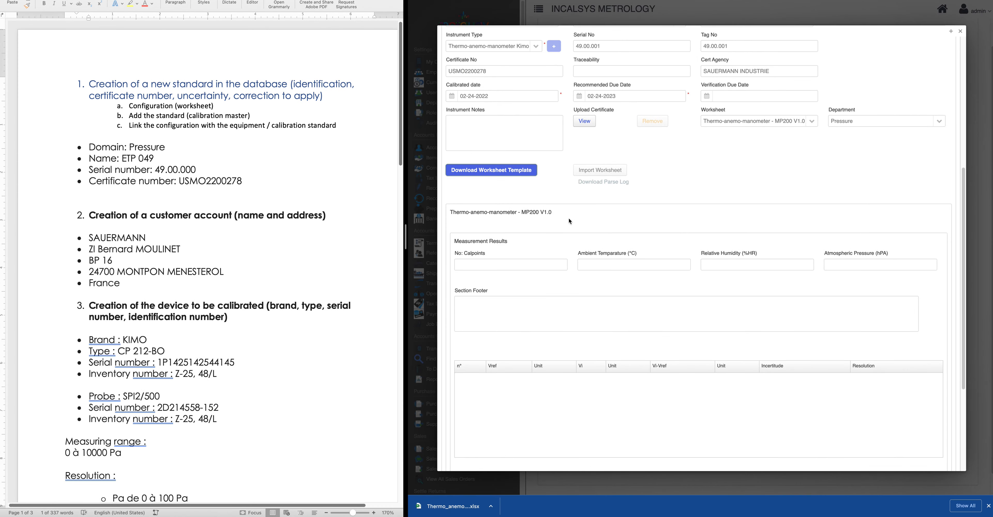
{"action": "scroll", "coordinate": [553, 188], "scroll_direction": "up", "scroll_amount": 6}
{"action": "left_click", "coordinate": [477, 219]}
{"action": "scroll", "coordinate": [746, 423], "scroll_direction": "down", "scroll_amount": 4}
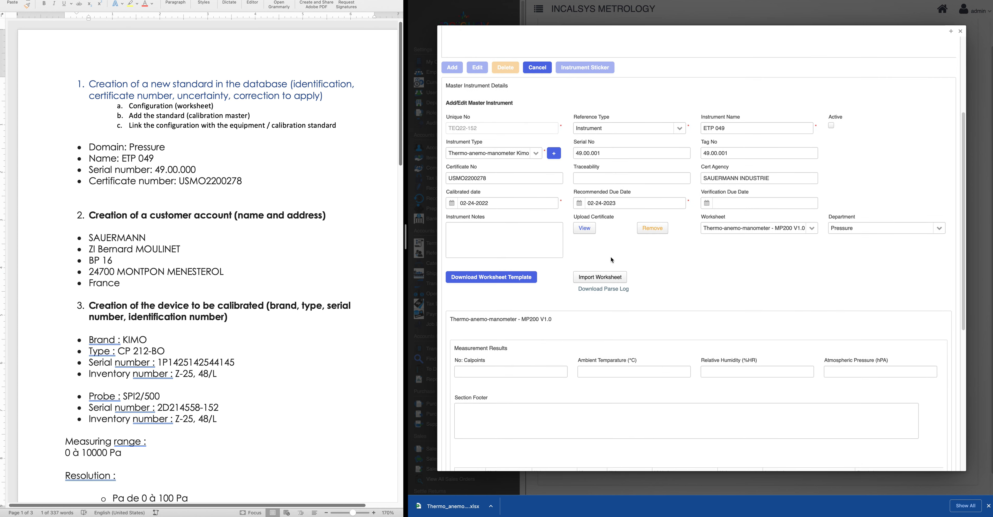
{"action": "scroll", "coordinate": [605, 270], "scroll_direction": "up", "scroll_amount": 4}
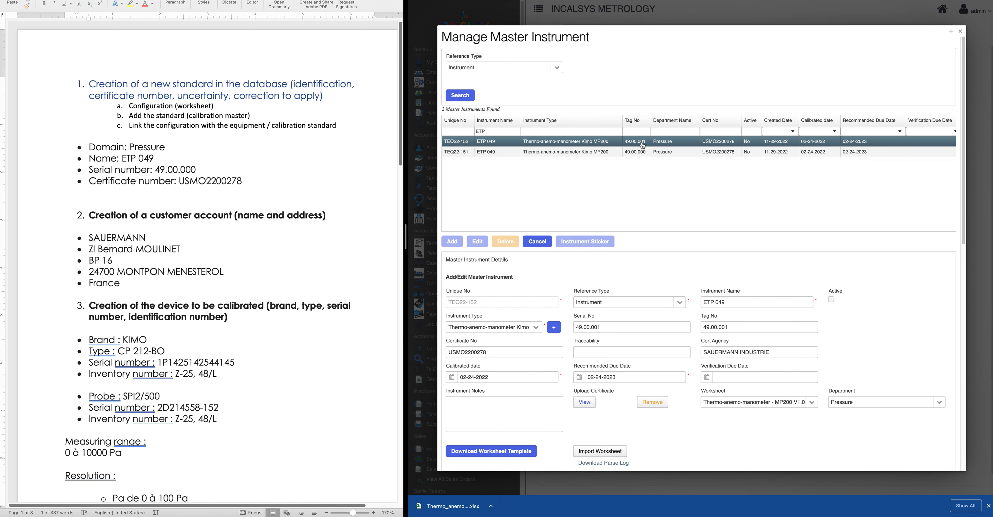
{"action": "scroll", "coordinate": [666, 315], "scroll_direction": "down", "scroll_amount": 4}
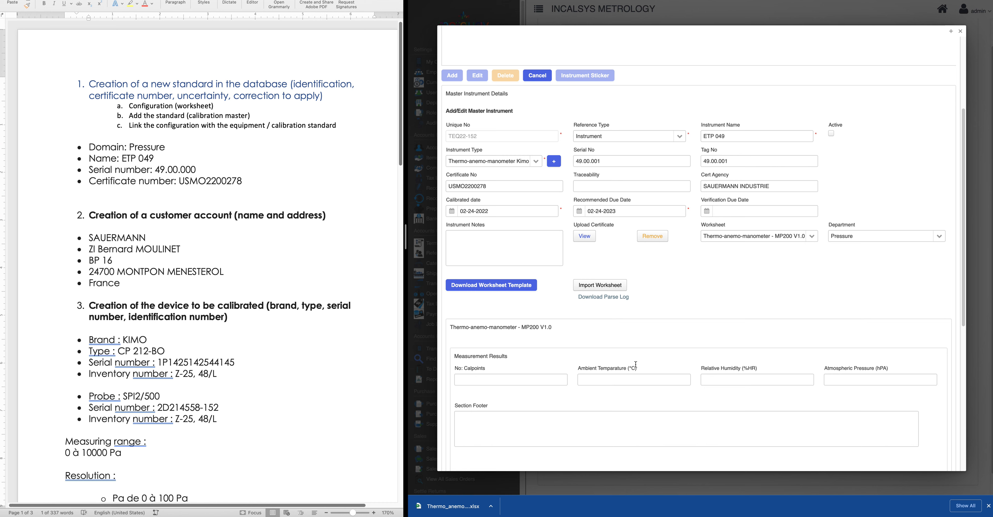
{"action": "left_click", "coordinate": [600, 285]}
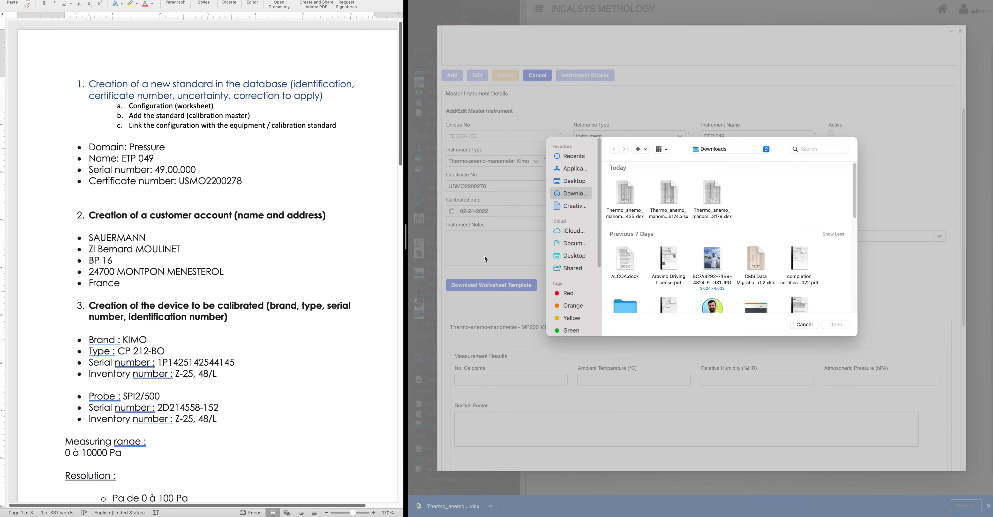
Import the filled Thermo_anemo .xlsx from Downloads and review the 65-calpoint measurement table
{"action": "left_click", "coordinate": [625, 199]}
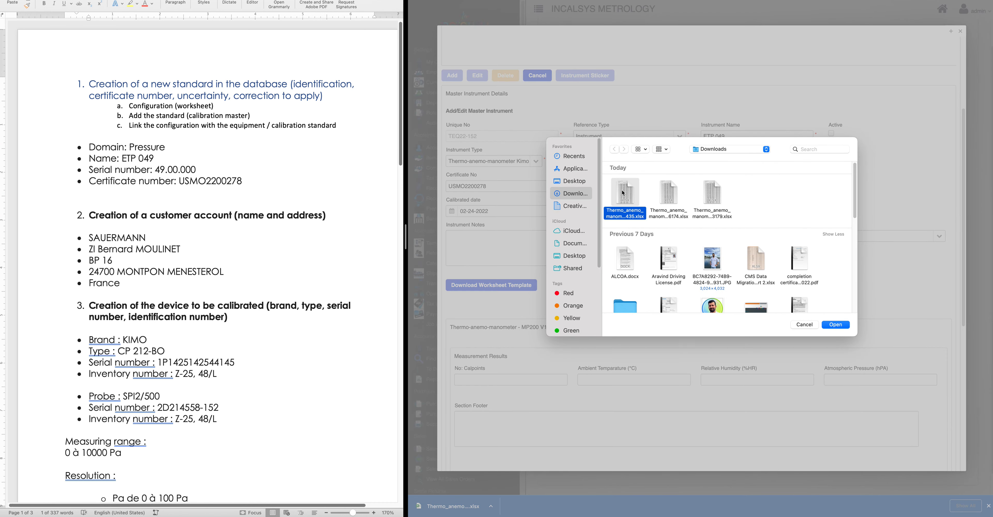
{"action": "left_click", "coordinate": [843, 326]}
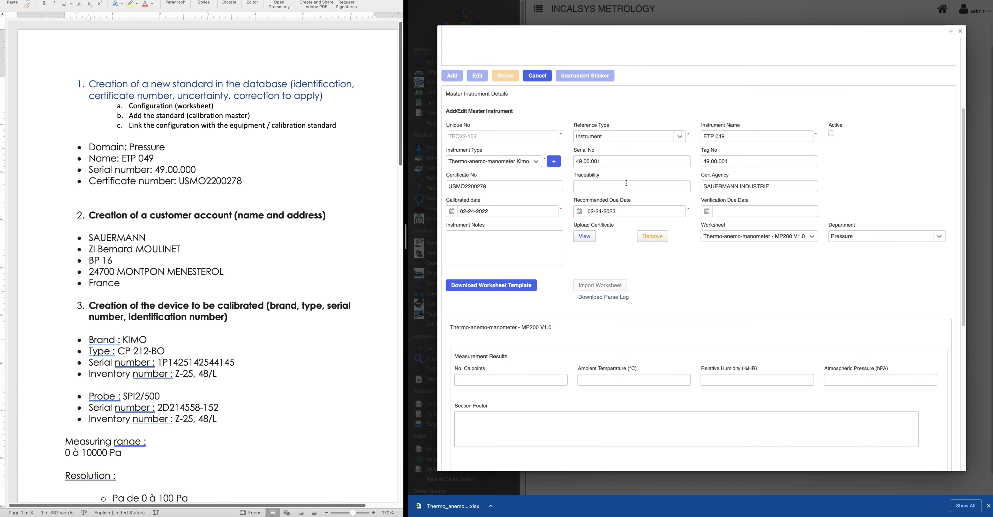
{"action": "scroll", "coordinate": [668, 300], "scroll_direction": "down", "scroll_amount": 8}
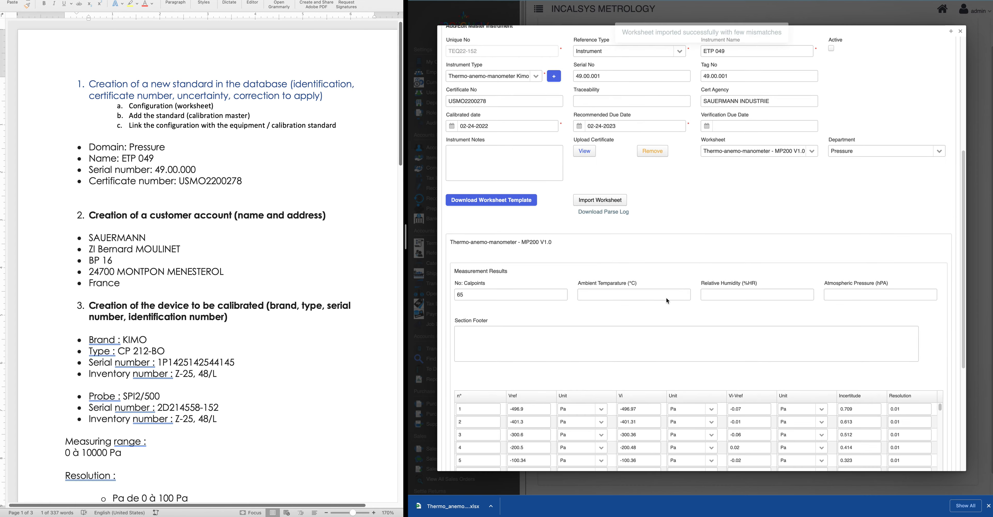
{"action": "scroll", "coordinate": [645, 256], "scroll_direction": "down", "scroll_amount": 2}
{"action": "scroll", "coordinate": [645, 256], "scroll_direction": "down", "scroll_amount": 5}
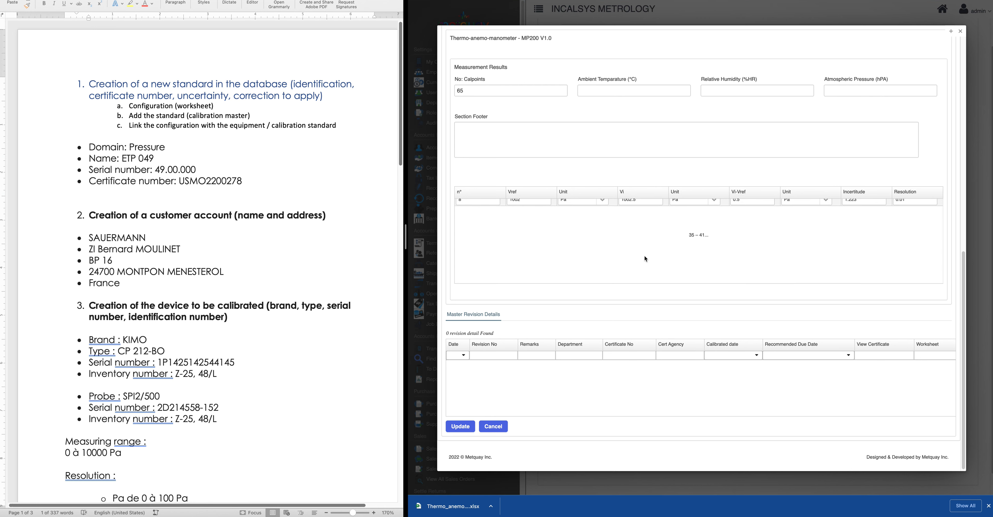
{"action": "scroll", "coordinate": [645, 256], "scroll_direction": "down", "scroll_amount": 10}
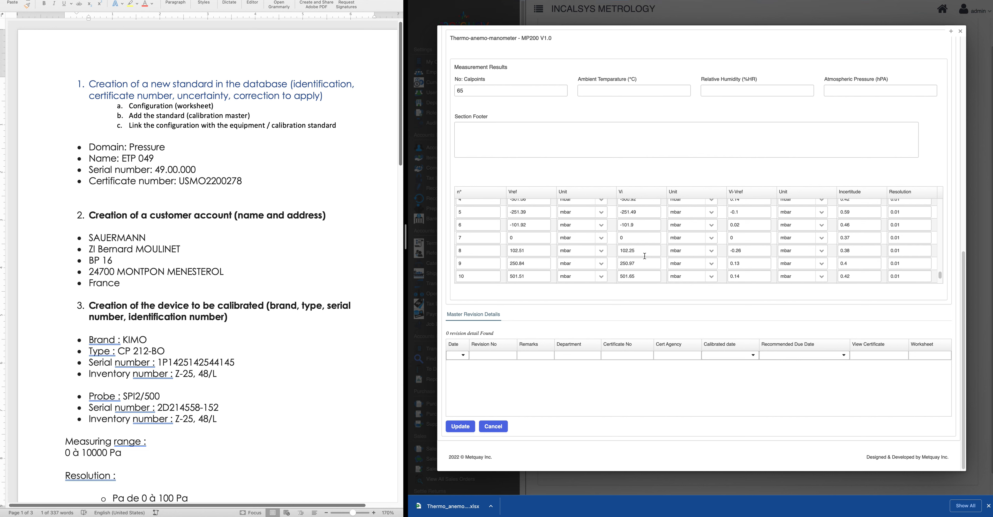
{"action": "scroll", "coordinate": [644, 256], "scroll_direction": "up", "scroll_amount": 5}
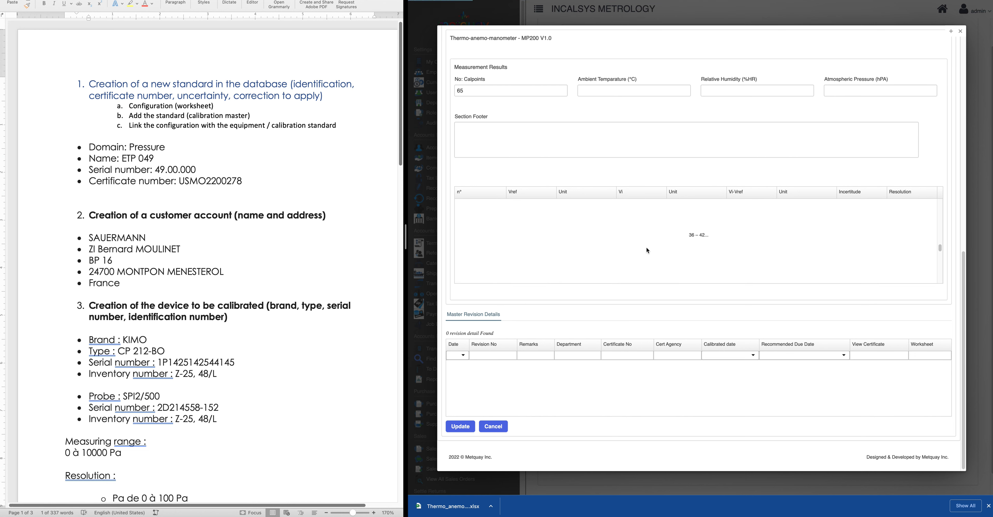
{"action": "scroll", "coordinate": [647, 247], "scroll_direction": "up", "scroll_amount": 5}
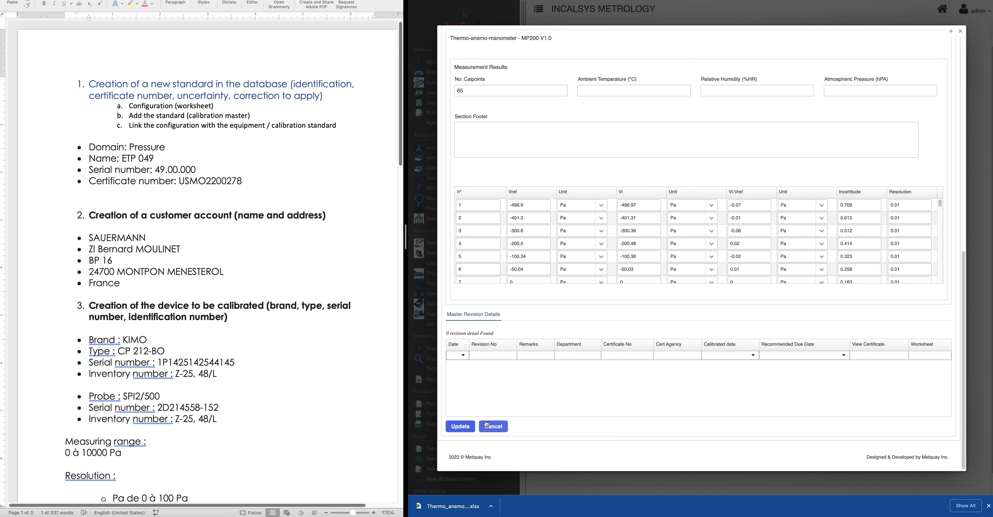
{"action": "scroll", "coordinate": [709, 212], "scroll_direction": "up", "scroll_amount": 10}
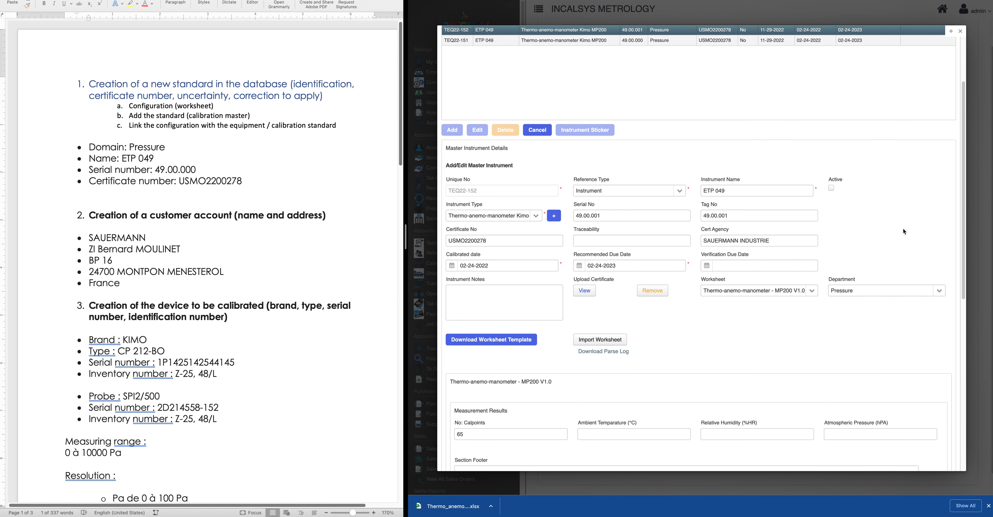
Mark ETP 049 as active and update the master instrument record
{"action": "left_click", "coordinate": [831, 188]}
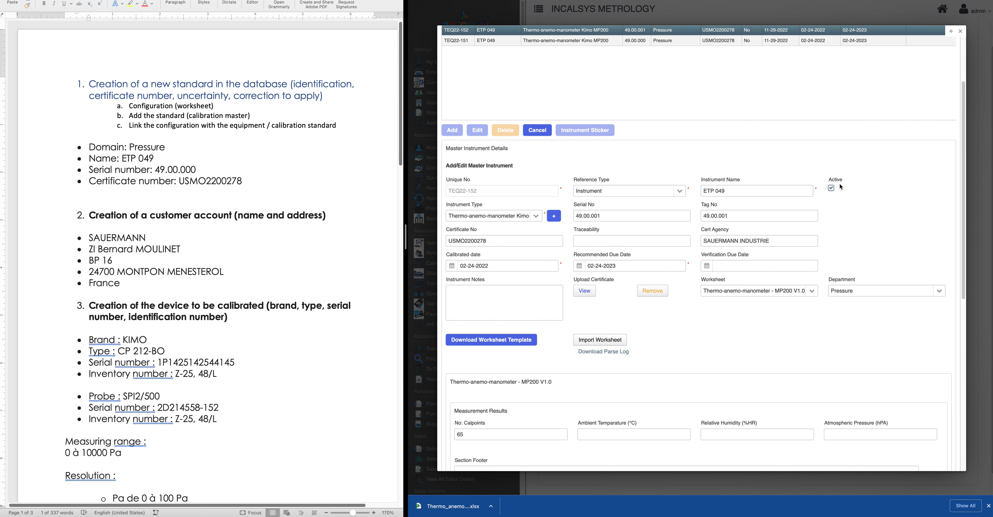
{"action": "scroll", "coordinate": [730, 329], "scroll_direction": "down", "scroll_amount": 9}
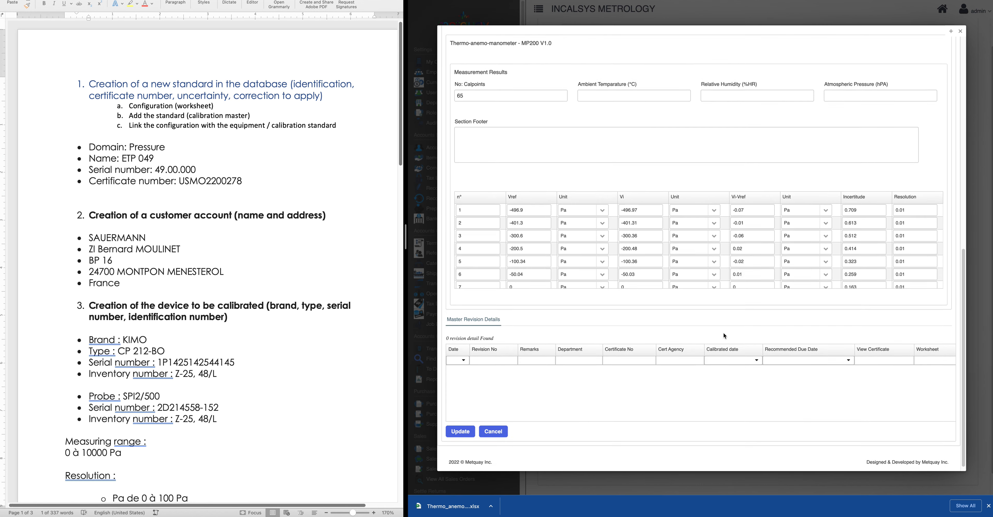
{"action": "left_click", "coordinate": [461, 425]}
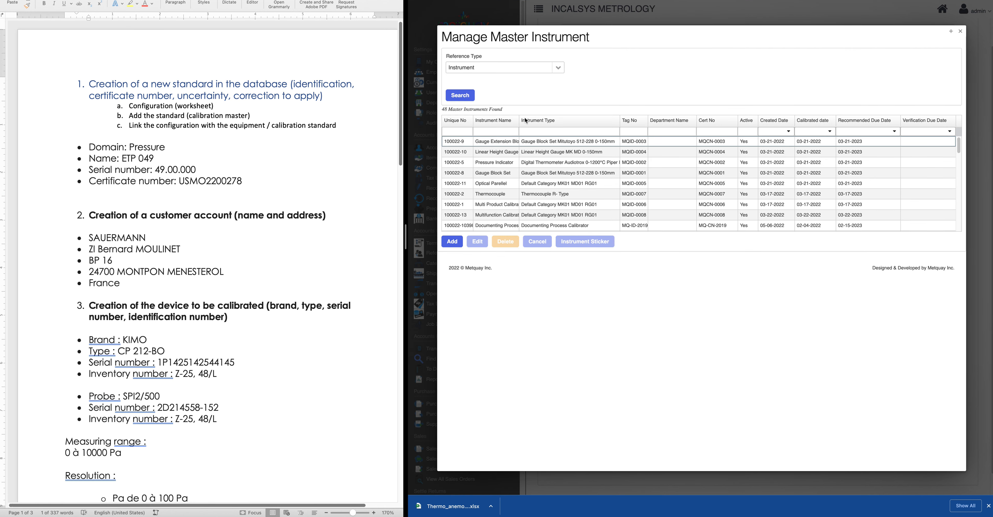
Filter the master list by 'ETP04' and open the TEQ22-152 record's details
{"action": "left_click", "coordinate": [552, 132]}
{"action": "left_click", "coordinate": [515, 131]}
{"action": "type", "text": "ETP04"}
{"action": "key", "text": "Return"}
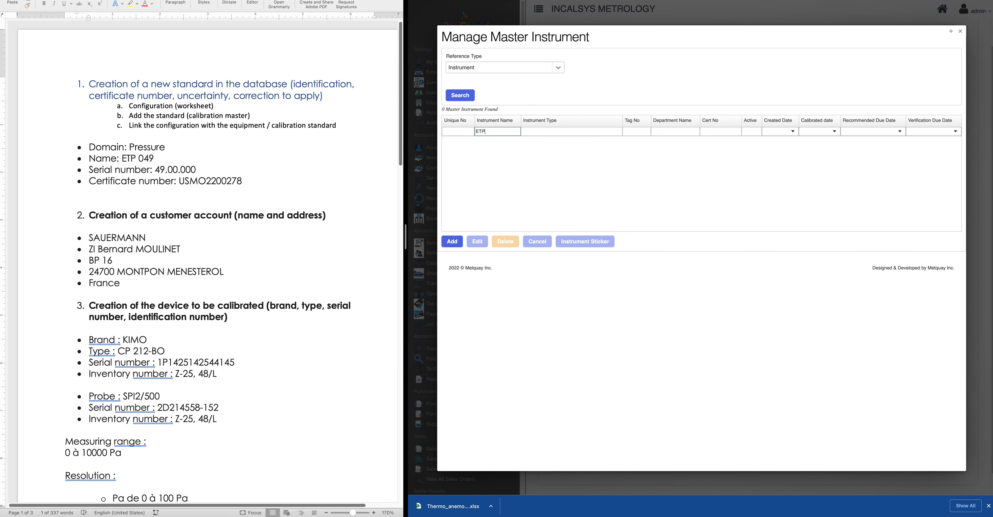
{"action": "key", "text": "Return"}
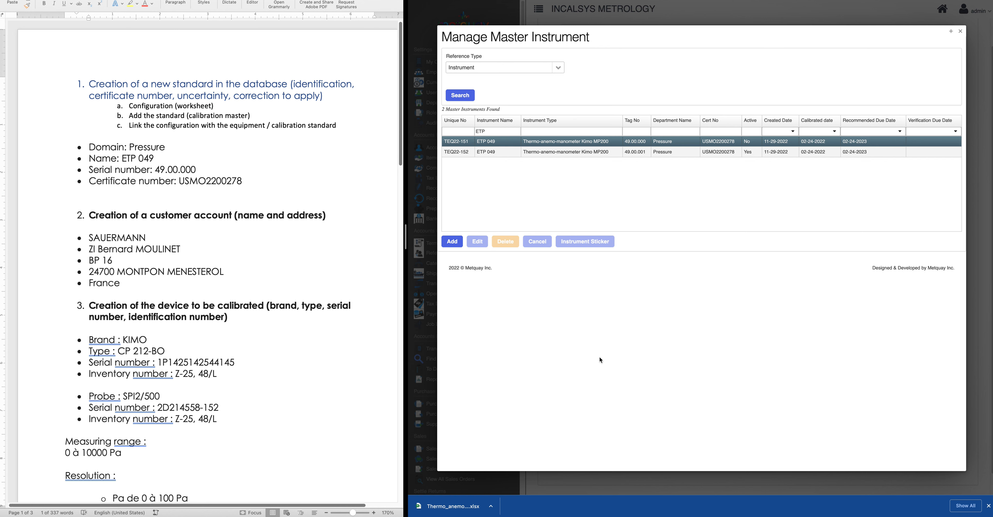
{"action": "scroll", "coordinate": [608, 390], "scroll_direction": "down", "scroll_amount": 5}
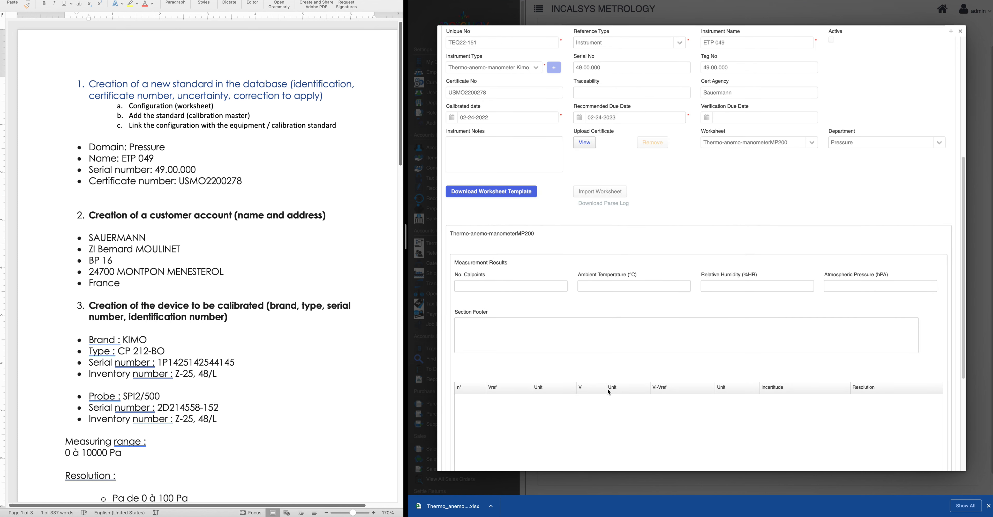
{"action": "scroll", "coordinate": [608, 389], "scroll_direction": "up", "scroll_amount": 10}
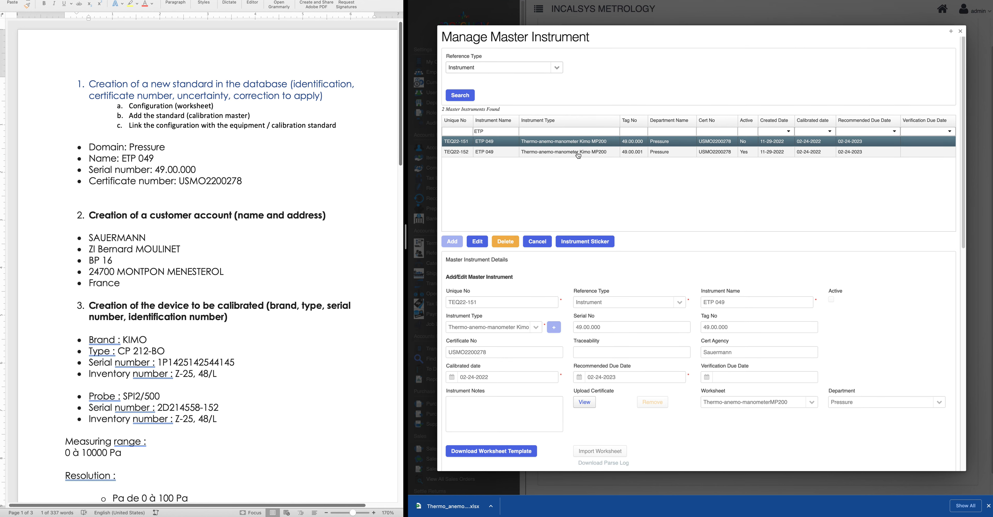
{"action": "left_click", "coordinate": [520, 153]}
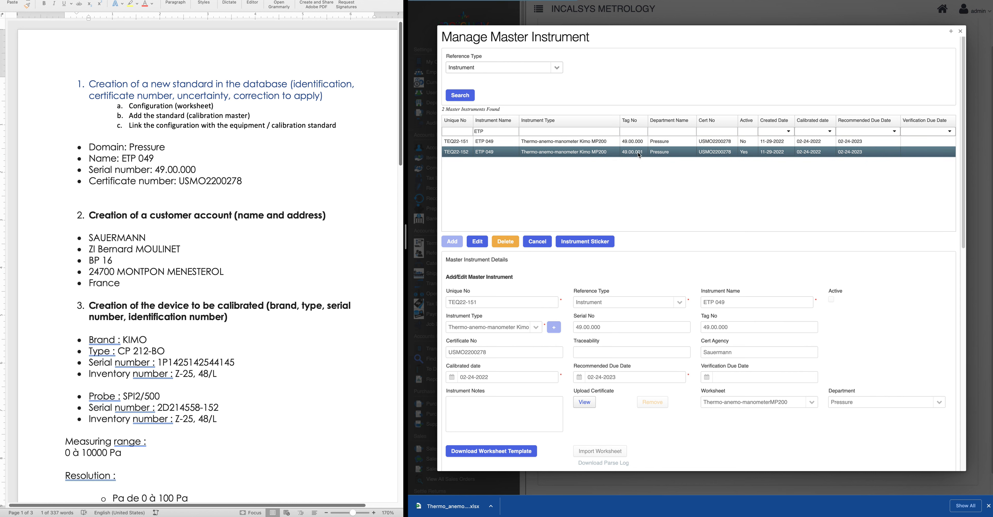
View TEQ22-152's uploaded calibration certificate, then close the preview
{"action": "scroll", "coordinate": [674, 352], "scroll_direction": "down", "scroll_amount": 10}
{"action": "scroll", "coordinate": [673, 352], "scroll_direction": "down", "scroll_amount": 2}
{"action": "scroll", "coordinate": [557, 257], "scroll_direction": "down", "scroll_amount": 5}
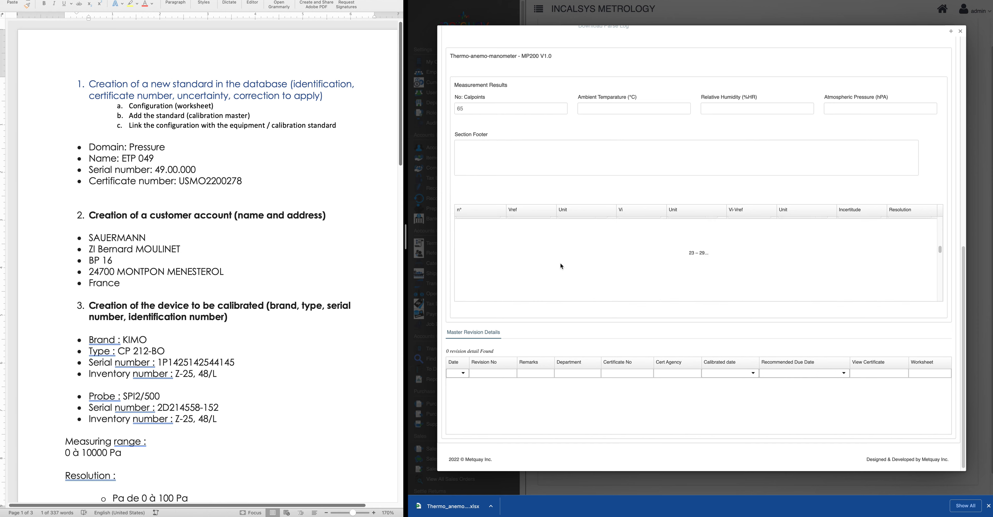
{"action": "scroll", "coordinate": [618, 323], "scroll_direction": "up", "scroll_amount": 12}
{"action": "scroll", "coordinate": [618, 326], "scroll_direction": "down", "scroll_amount": 3}
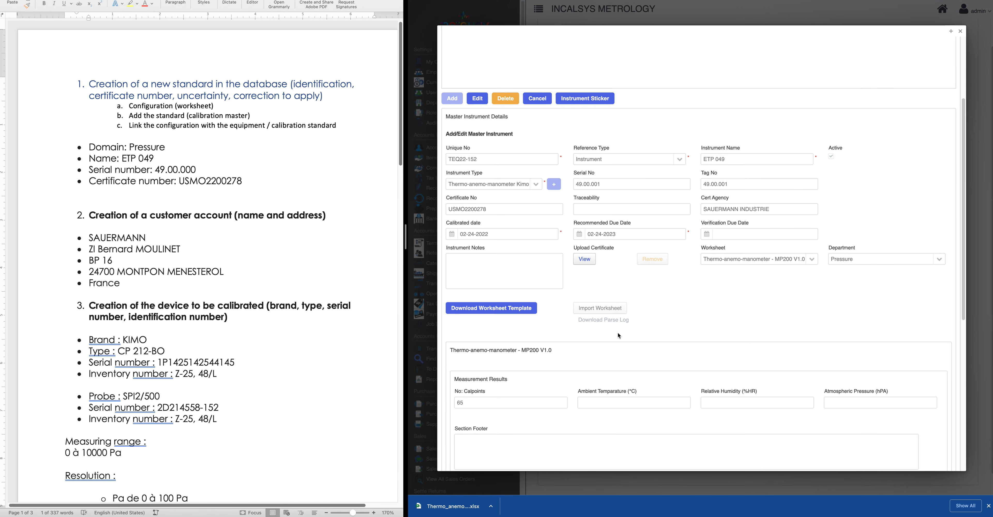
{"action": "left_click", "coordinate": [585, 258]}
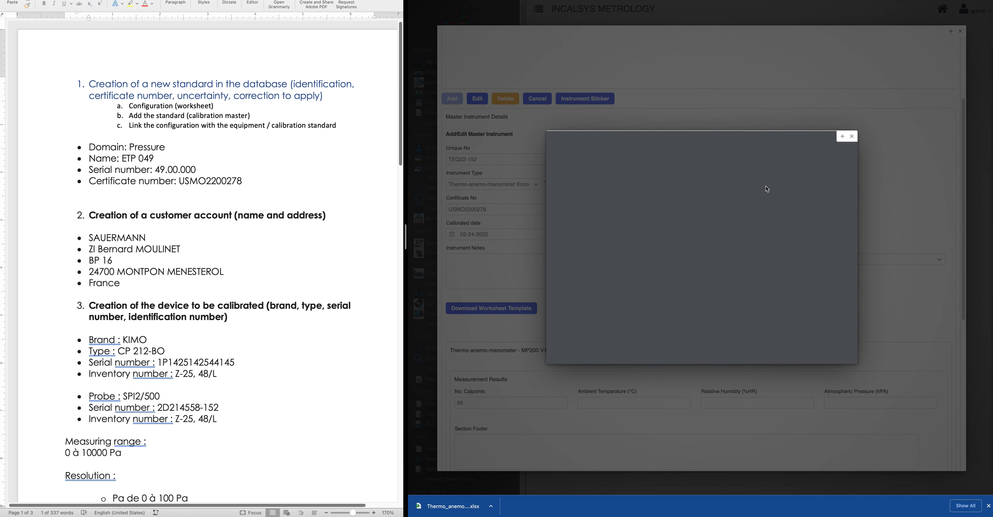
{"action": "left_click", "coordinate": [852, 138]}
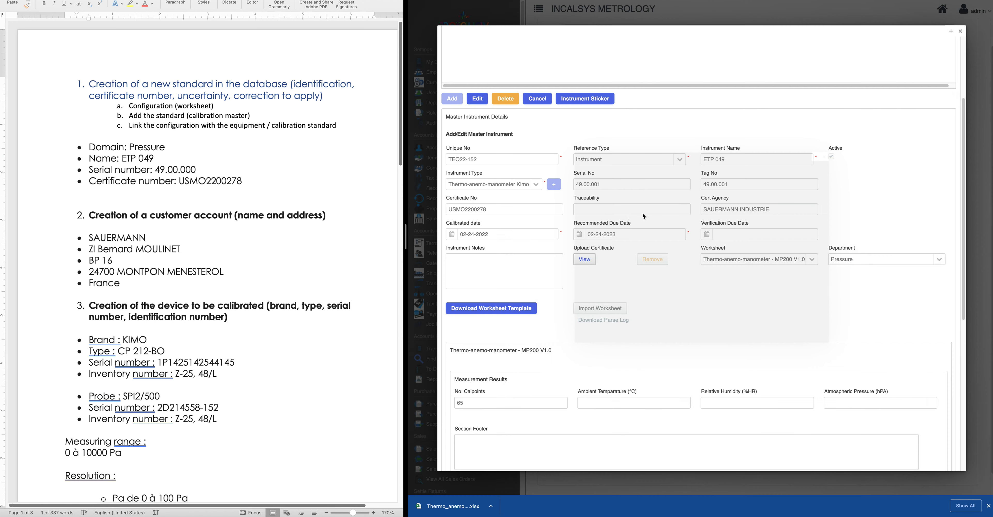
Close the Manage Master Instrument window
{"action": "scroll", "coordinate": [782, 265], "scroll_direction": "down", "scroll_amount": 6}
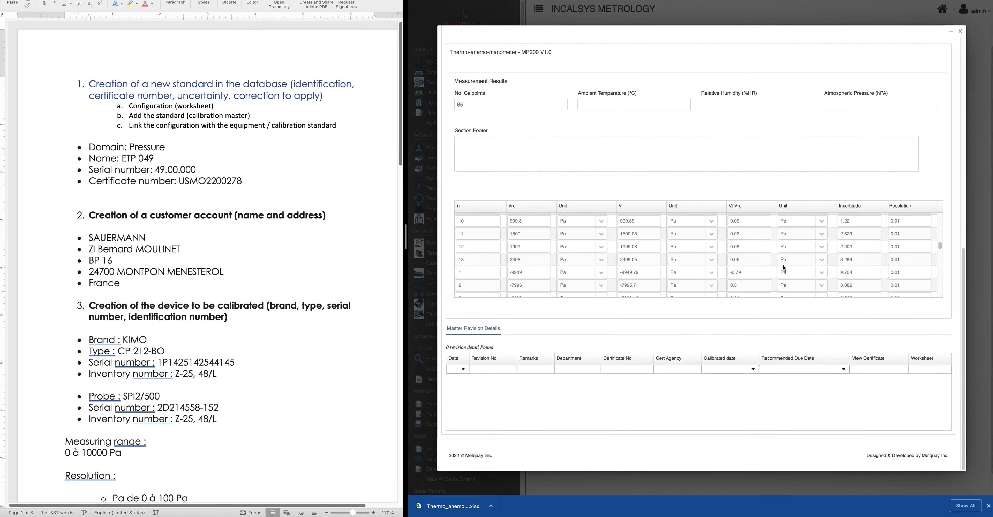
{"action": "scroll", "coordinate": [784, 267], "scroll_direction": "up", "scroll_amount": 10}
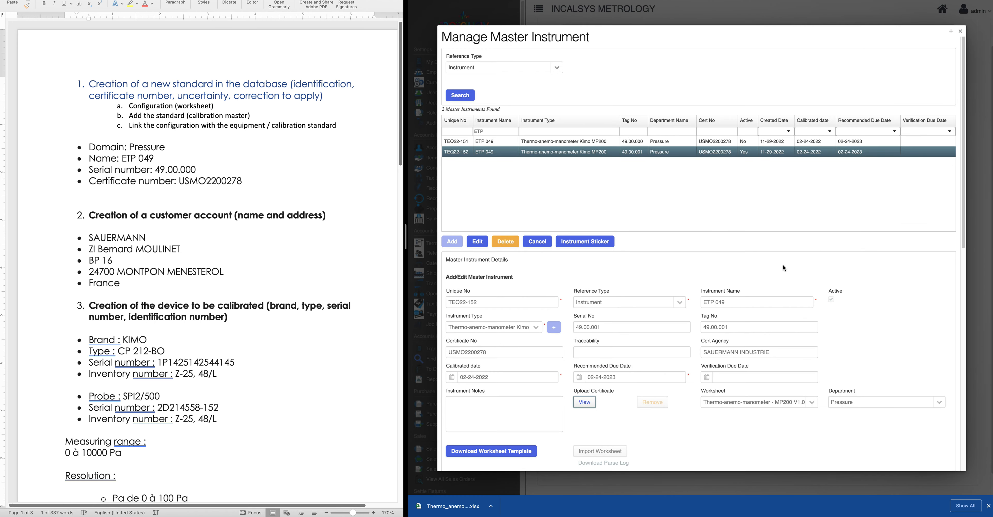
{"action": "left_click", "coordinate": [961, 32]}
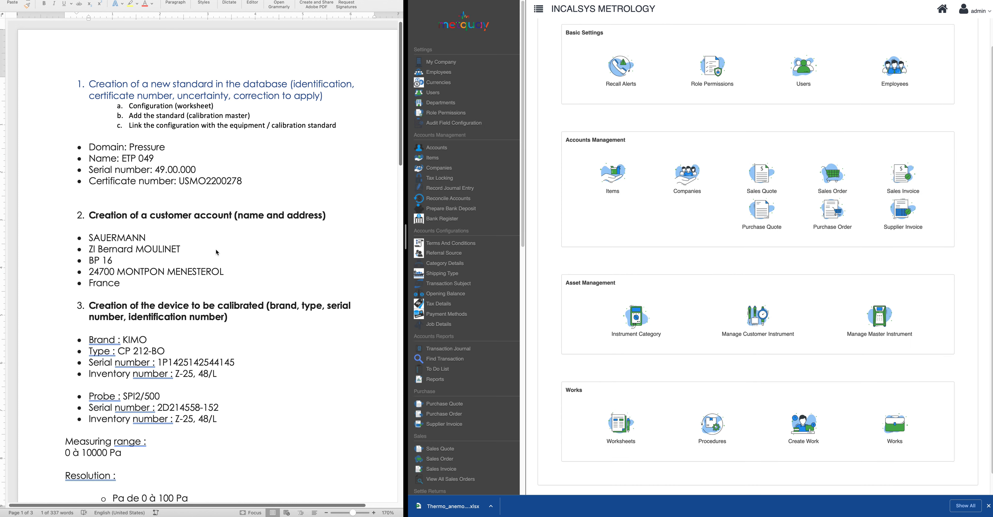
{"action": "scroll", "coordinate": [216, 252], "scroll_direction": "down", "scroll_amount": 1}
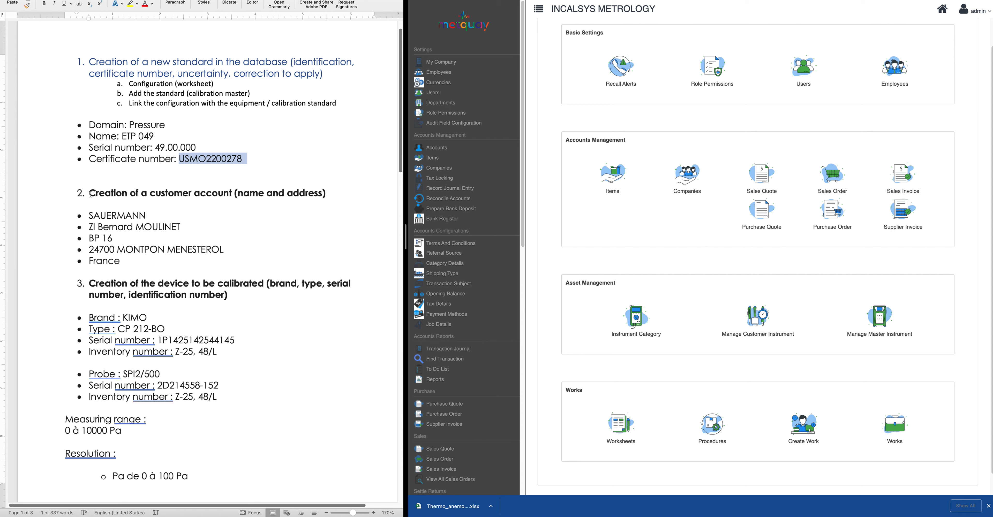
{"action": "left_click_drag", "start_coordinate": [90, 193], "coordinate": [159, 262]}
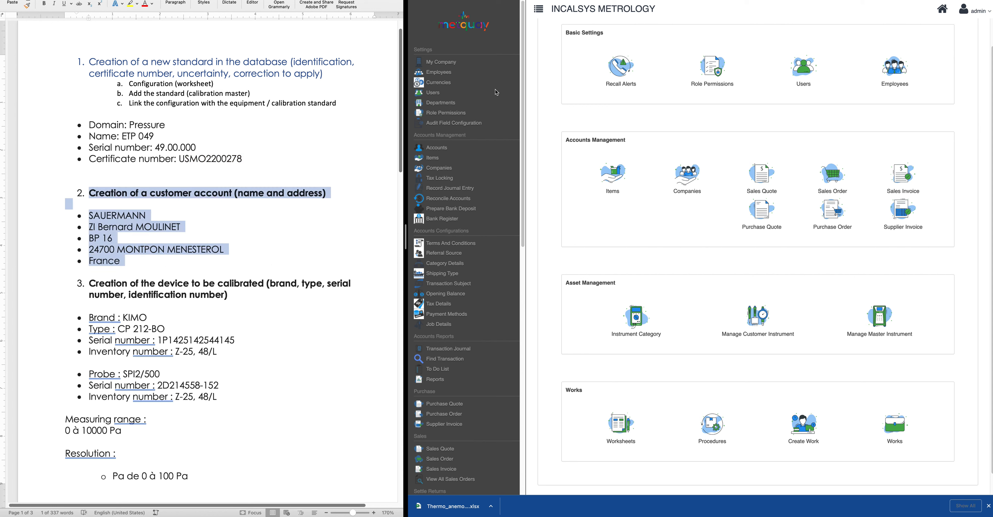
{"action": "left_click", "coordinate": [688, 179]}
Add a new company with Company/Account Name 'SAUERMANN', removing the stray leading bullet
{"action": "left_click", "coordinate": [689, 182]}
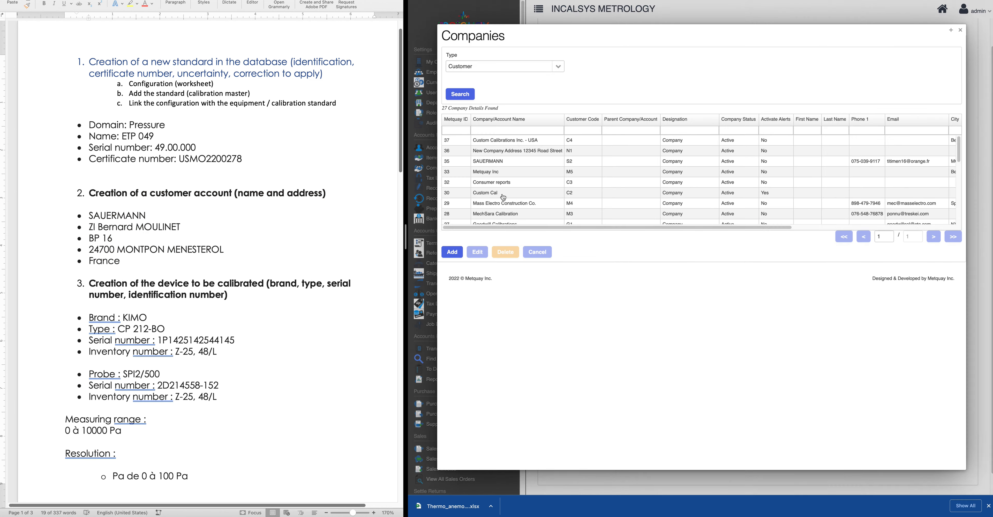
{"action": "left_click", "coordinate": [453, 252]}
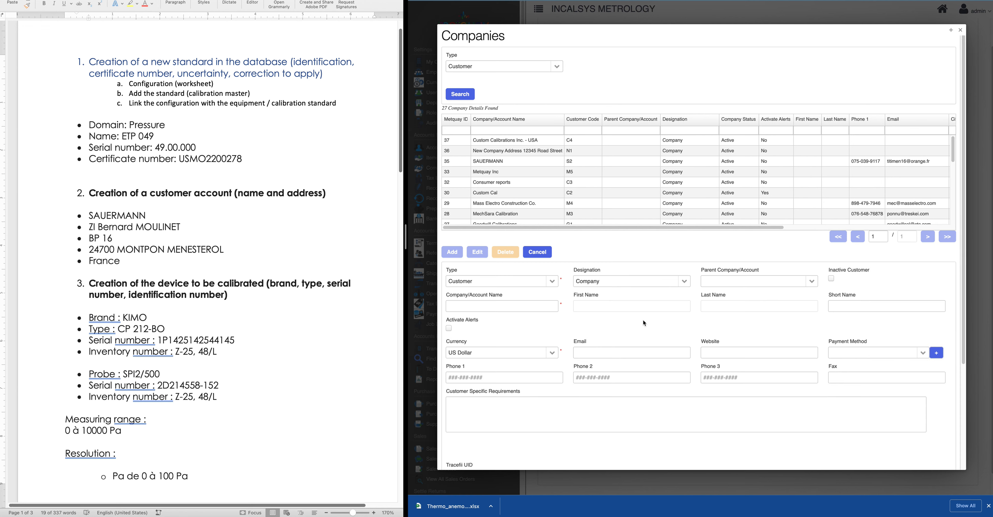
{"action": "scroll", "coordinate": [588, 335], "scroll_direction": "down", "scroll_amount": 2}
{"action": "scroll", "coordinate": [587, 337], "scroll_direction": "down", "scroll_amount": 2}
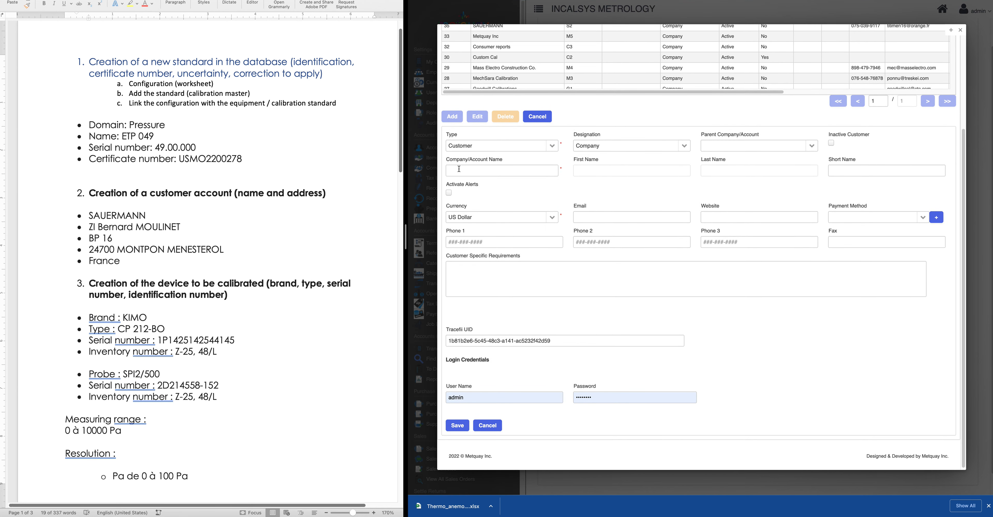
{"action": "left_click_drag", "start_coordinate": [125, 261], "coordinate": [159, 213]}
{"action": "key", "text": "super+c"}
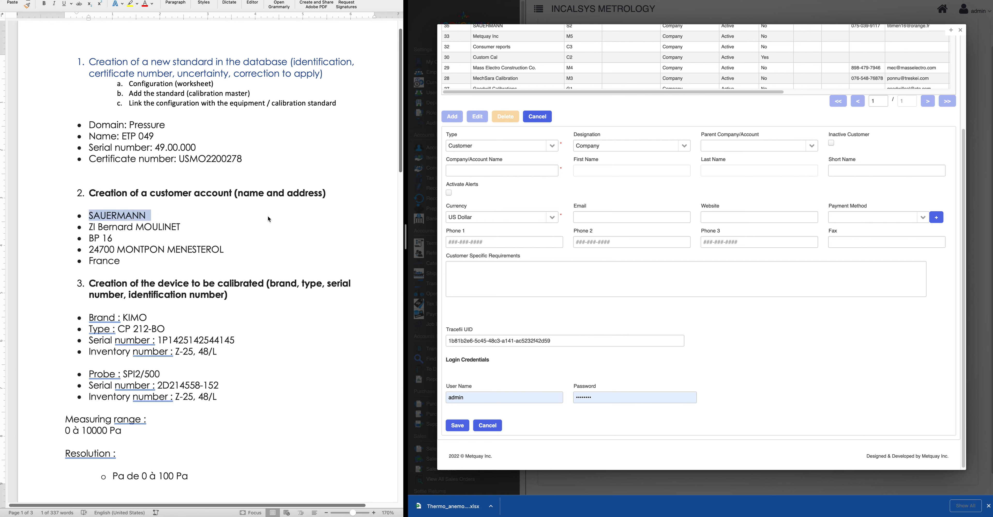
{"action": "left_click", "coordinate": [469, 170]}
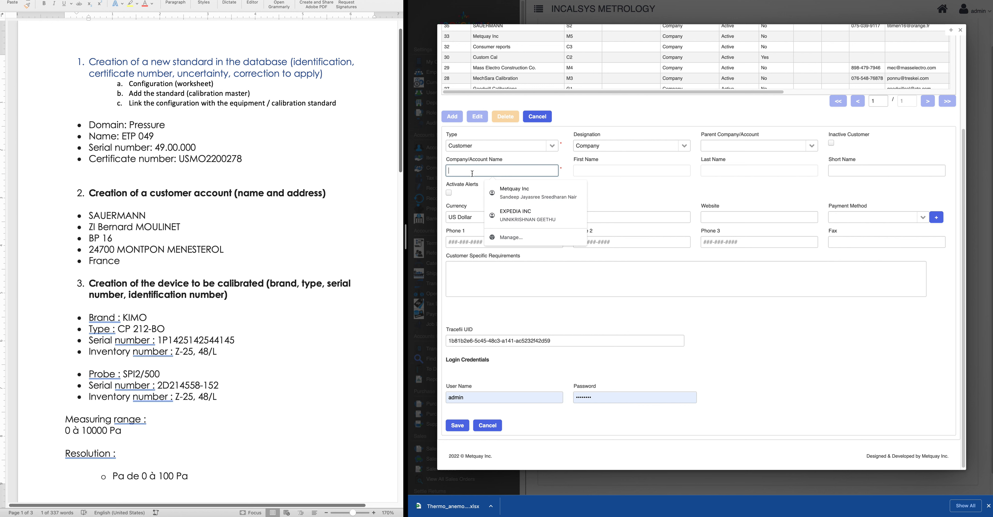
{"action": "key", "text": "super+v"}
{"action": "left_click", "coordinate": [459, 170]}
{"action": "key", "text": "BackSpace"}
{"action": "key", "text": "BackSpace"}
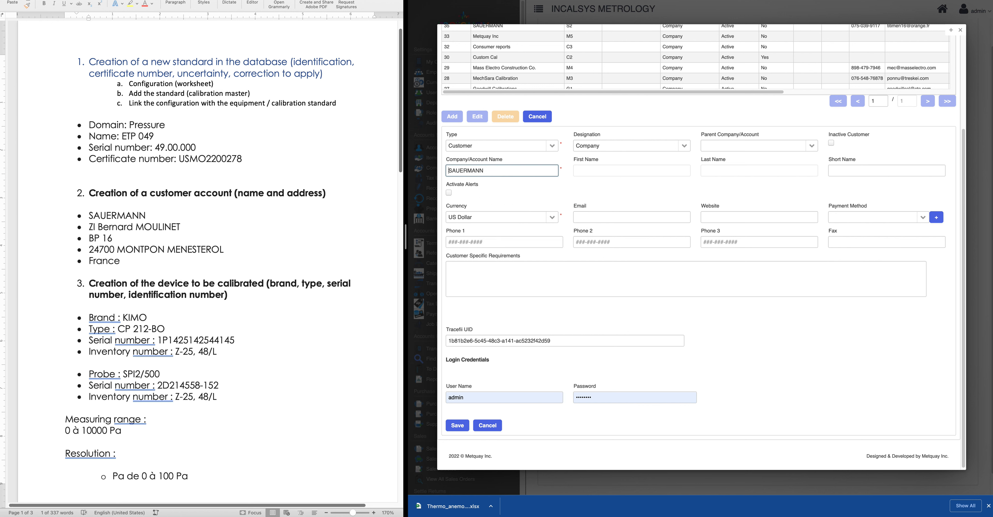
Clear the autofilled login user name and password fields, dismissing the saved-password suggestions
{"action": "left_click", "coordinate": [477, 400]}
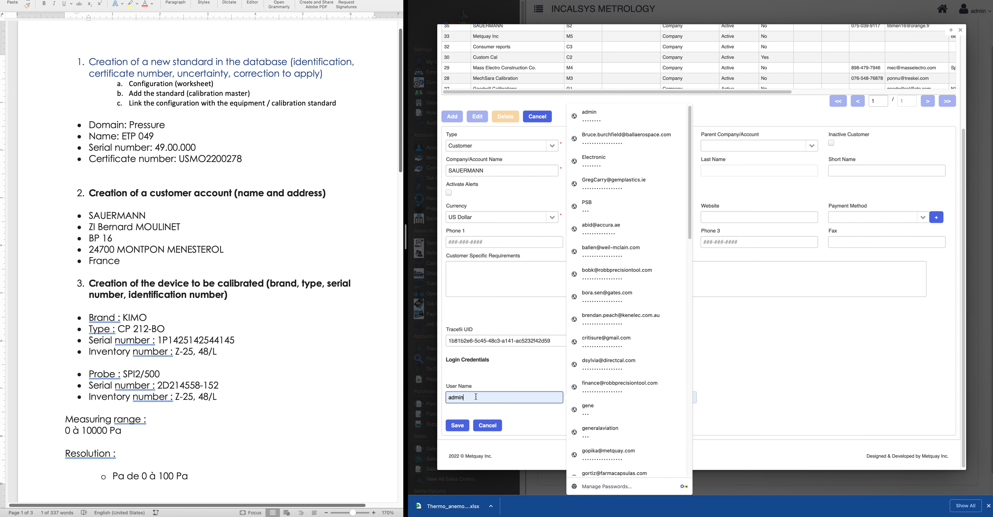
{"action": "key", "text": "super+a"}
{"action": "key", "text": "BackSpace"}
{"action": "left_click", "coordinate": [520, 381]}
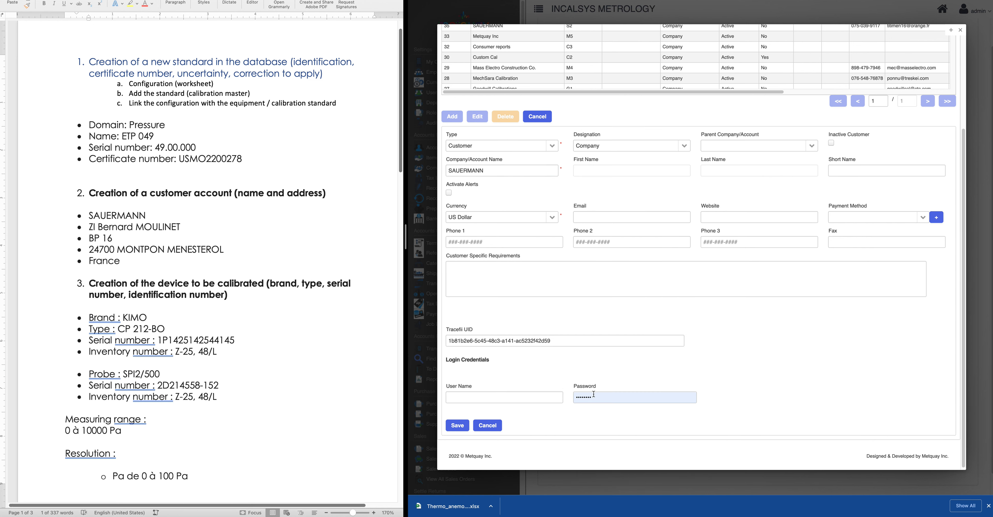
{"action": "left_click", "coordinate": [594, 394]}
{"action": "key", "text": "super+a"}
{"action": "key", "text": "BackSpace"}
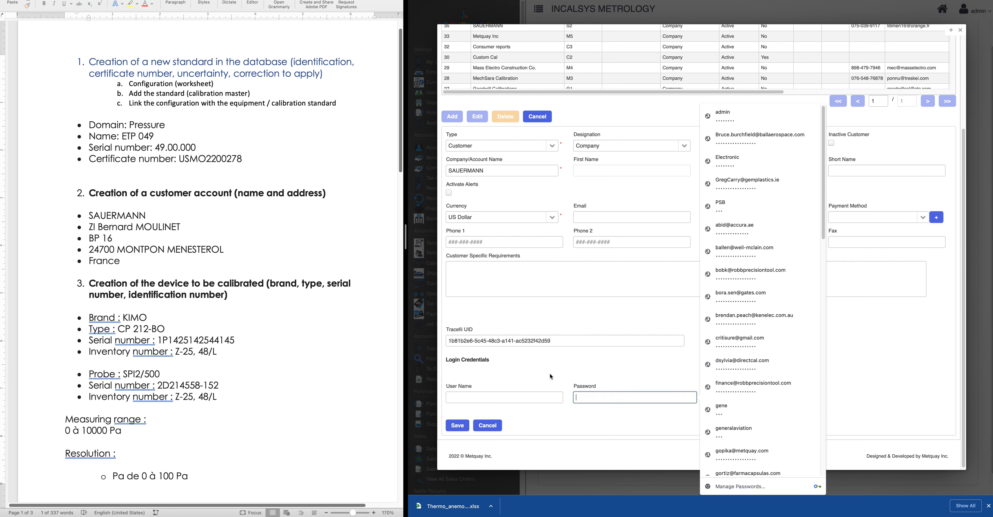
{"action": "left_click", "coordinate": [550, 373]}
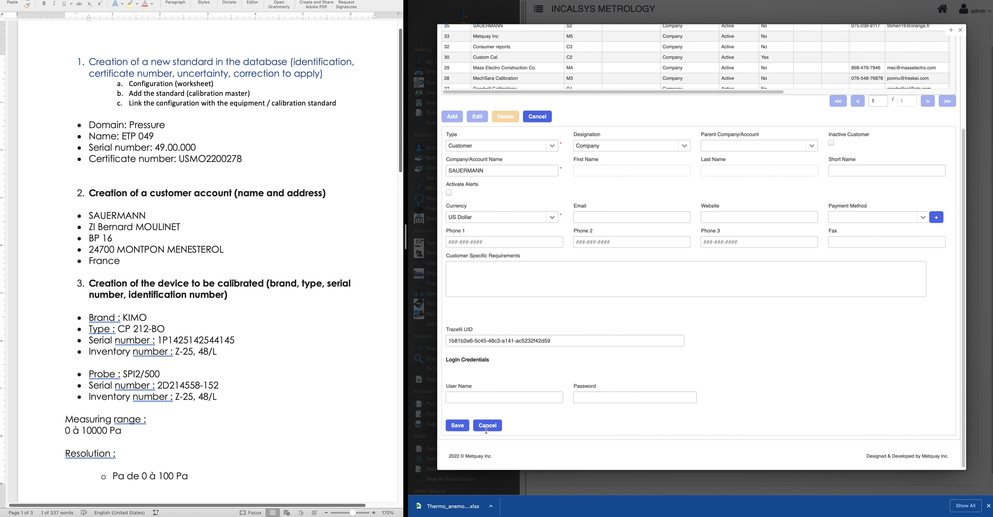
Save the new SAUERMANN company record from the customer form
{"action": "left_click", "coordinate": [457, 425]}
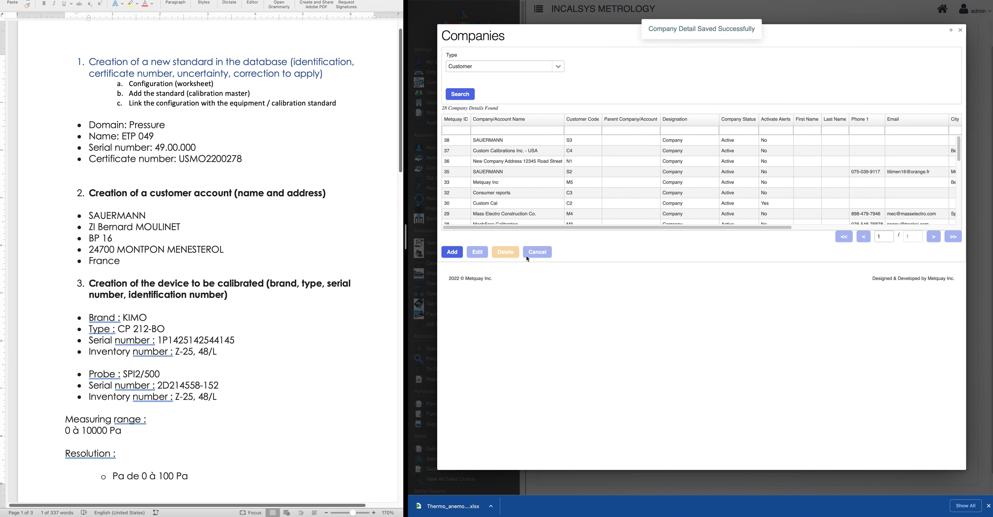
Open SAUERMANN (row 38) for editing and show its empty Address Details list
{"action": "left_click", "coordinate": [494, 141]}
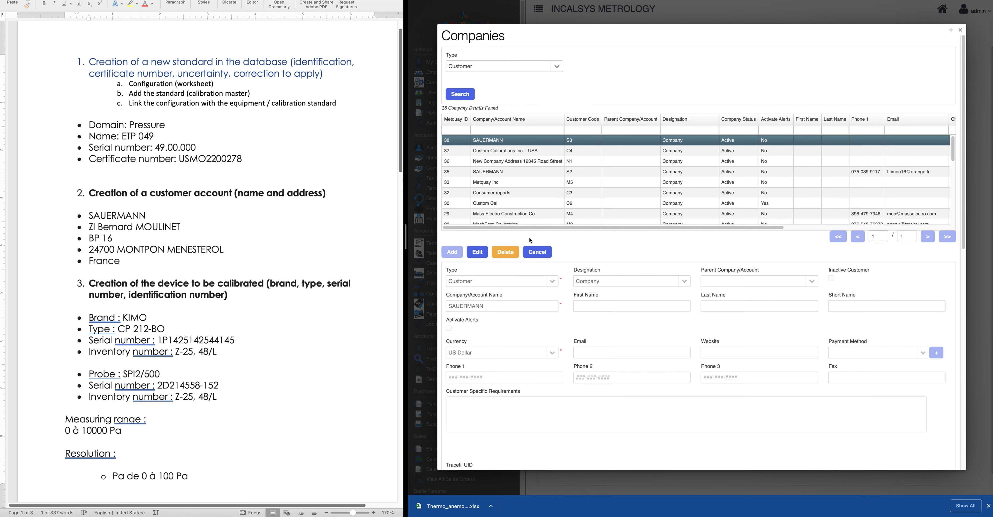
{"action": "left_click", "coordinate": [477, 252]}
{"action": "scroll", "coordinate": [569, 347], "scroll_direction": "down", "scroll_amount": 3}
{"action": "scroll", "coordinate": [569, 348], "scroll_direction": "down", "scroll_amount": 8}
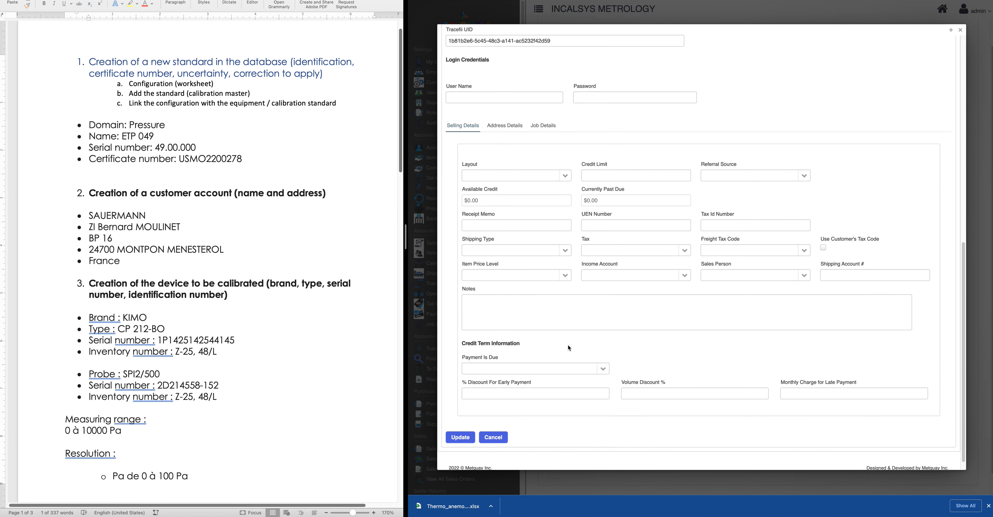
{"action": "left_click", "coordinate": [505, 143]}
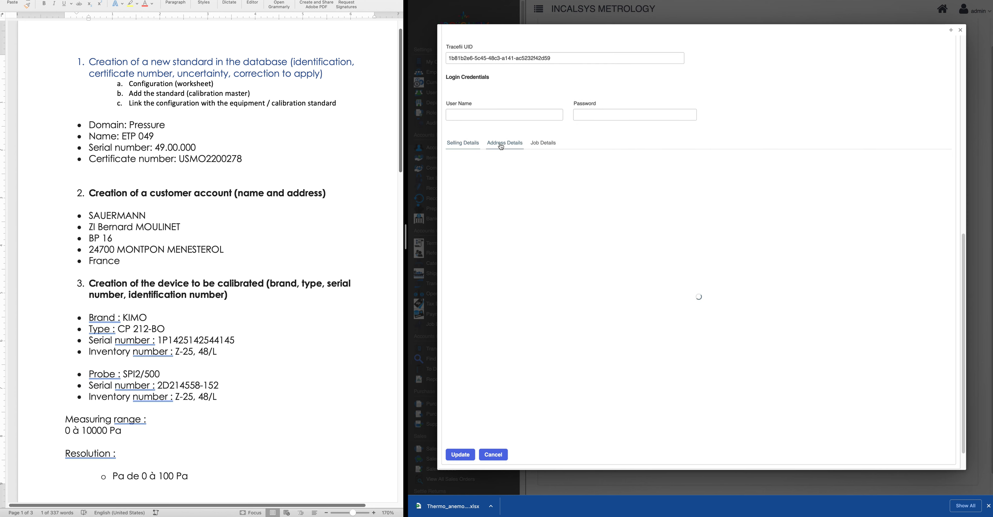
{"action": "scroll", "coordinate": [571, 317], "scroll_direction": "up", "scroll_amount": 6}
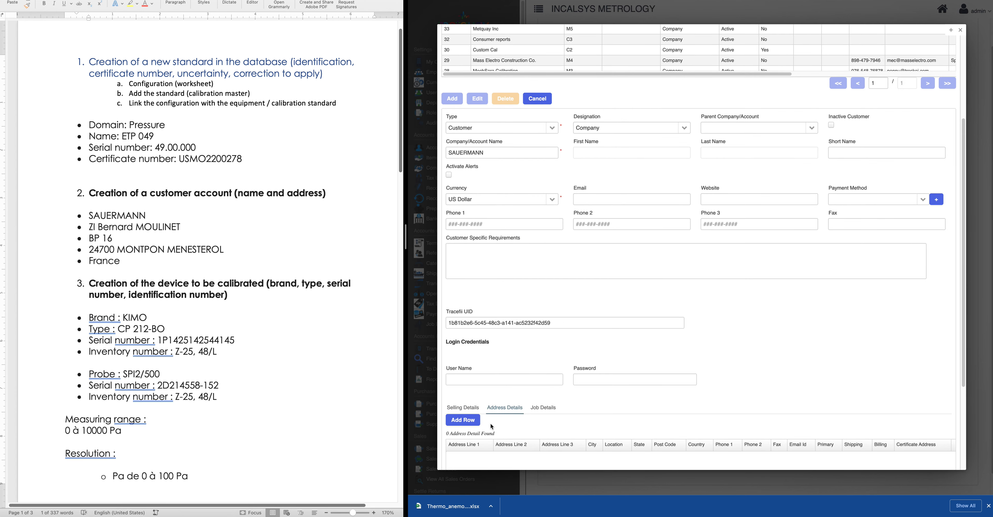
{"action": "scroll", "coordinate": [492, 426], "scroll_direction": "down", "scroll_amount": 3}
Add an address row and paste the street line and 'BP 16' from Word into Address Lines 1–2
{"action": "left_click", "coordinate": [463, 284]}
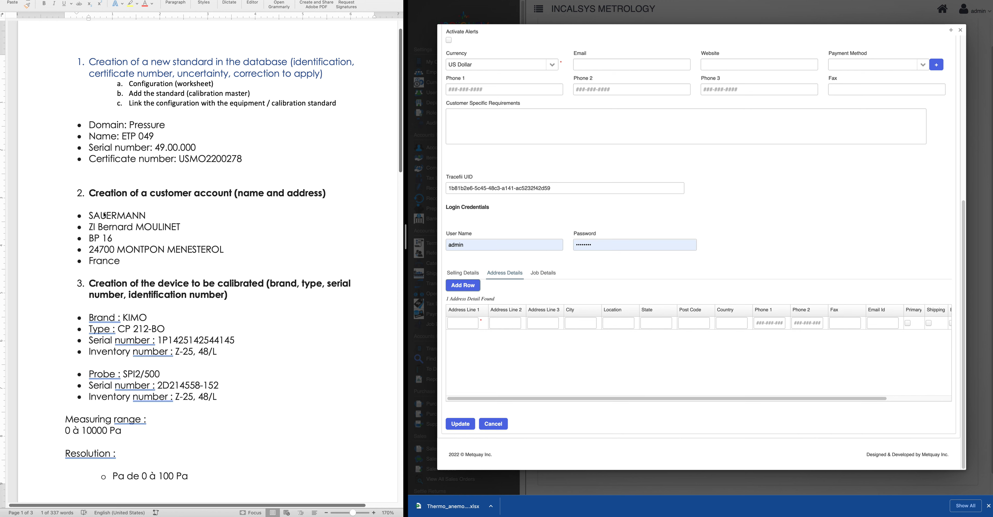
{"action": "left_click_drag", "start_coordinate": [89, 227], "coordinate": [175, 224]}
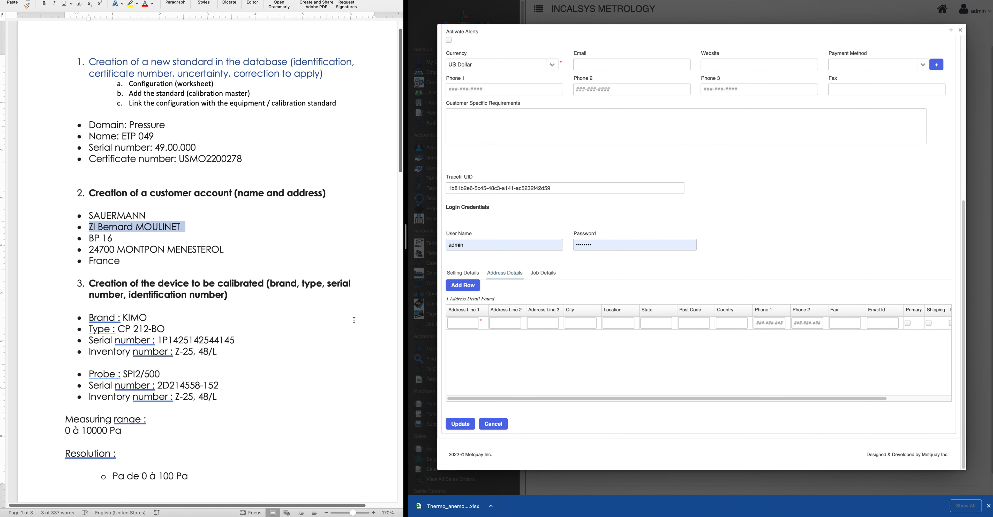
{"action": "left_click", "coordinate": [463, 320]}
{"action": "key", "text": "super+v"}
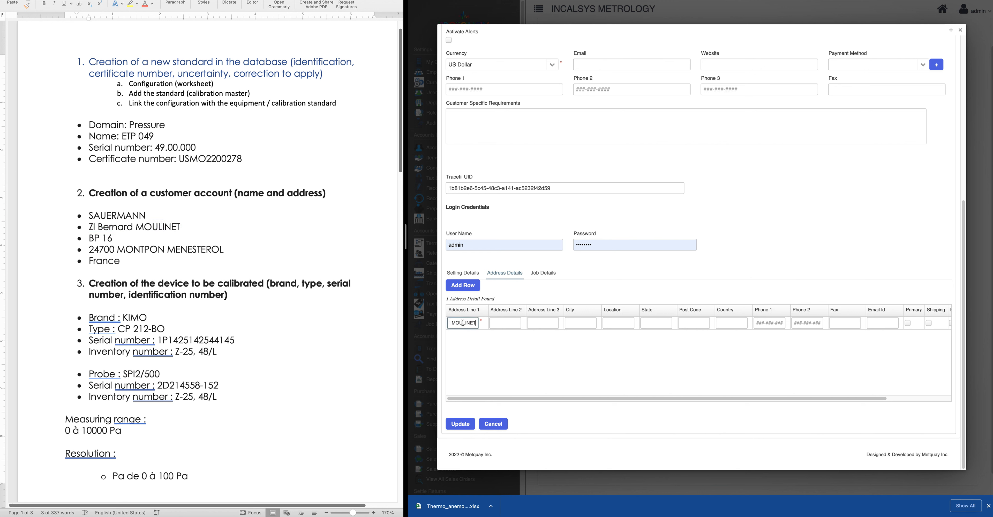
{"action": "left_click", "coordinate": [98, 241]}
{"action": "left_click_drag", "start_coordinate": [91, 238], "coordinate": [120, 238]}
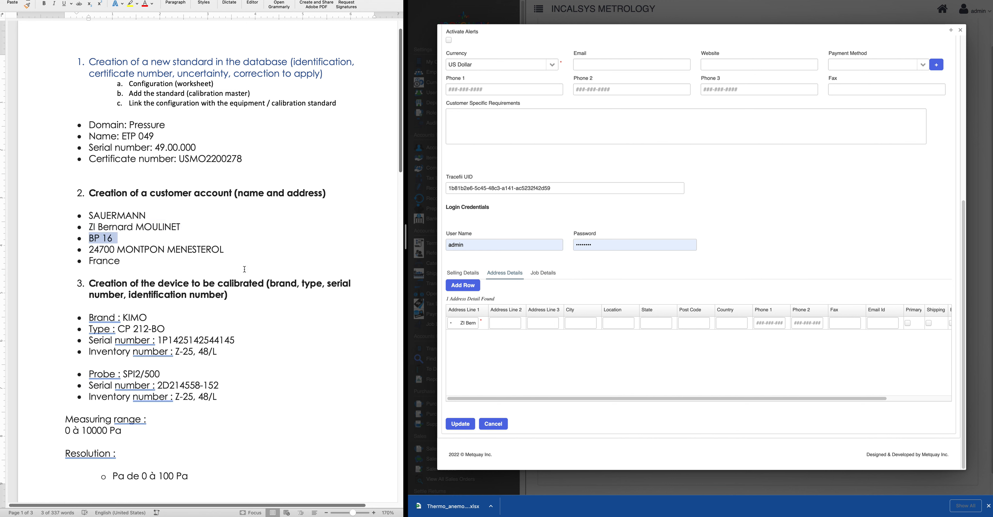
{"action": "left_click", "coordinate": [507, 322]}
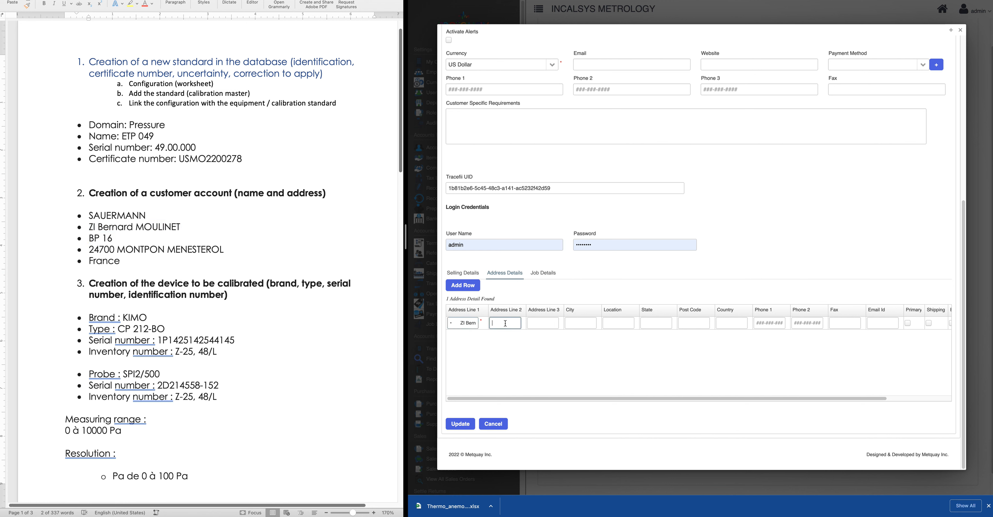
{"action": "type", "text": "•\tBP 16"}
Remove the stray bullets from Address Lines 1 and 2 and widen the Address Line 1 column
{"action": "left_click", "coordinate": [460, 322]}
{"action": "left_click_drag", "start_coordinate": [458, 323], "coordinate": [436, 324]}
{"action": "key", "text": "BackSpace"}
{"action": "left_click_drag", "start_coordinate": [502, 322], "coordinate": [480, 327]}
{"action": "key", "text": "BackSpace"}
{"action": "left_click_drag", "start_coordinate": [487, 308], "coordinate": [545, 314]}
Paste the post code and town into Address Line 3, moving 24700 into Post Code
{"action": "left_click_drag", "start_coordinate": [89, 238], "coordinate": [209, 251]}
{"action": "key", "text": "ctrl+c"}
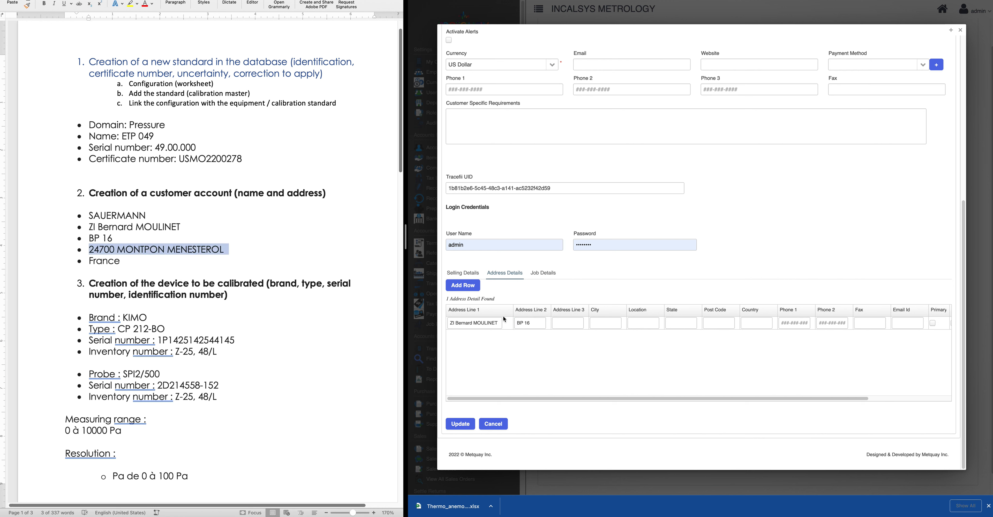
{"action": "left_click", "coordinate": [564, 324]}
{"action": "key", "text": "ctrl+v"}
{"action": "left_click_drag", "start_coordinate": [593, 309], "coordinate": [649, 311]}
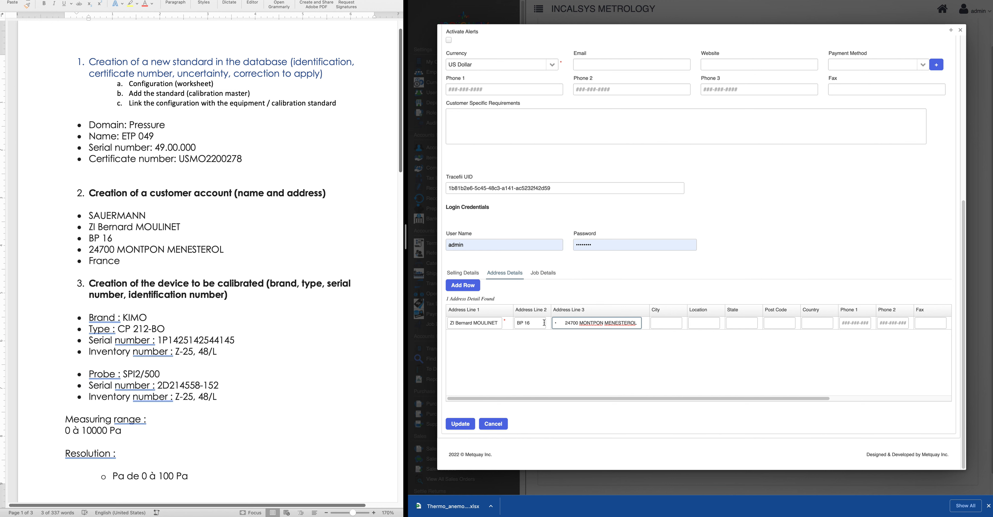
{"action": "key", "text": "Home"}
{"action": "key", "text": "Delete"}
{"action": "key", "text": "Delete"}
{"action": "key", "text": "shift+alt+Right"}
{"action": "key", "text": "super+x"}
{"action": "left_click", "coordinate": [767, 325]}
{"action": "key", "text": "super+v"}
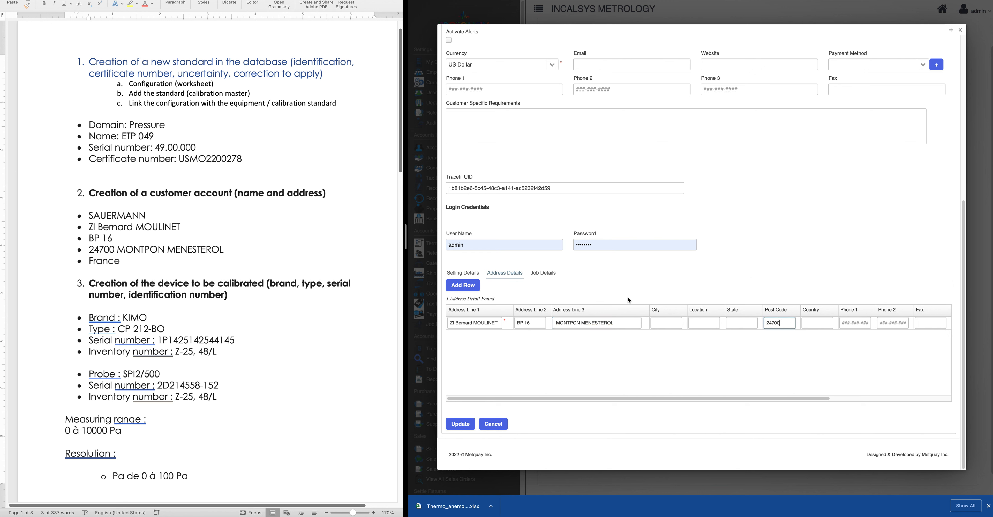
Set the country, flag the address primary, shipping, billing and certificate, and save
{"action": "left_click", "coordinate": [828, 324]}
{"action": "left_click_drag", "start_coordinate": [734, 398], "coordinate": [875, 392]}
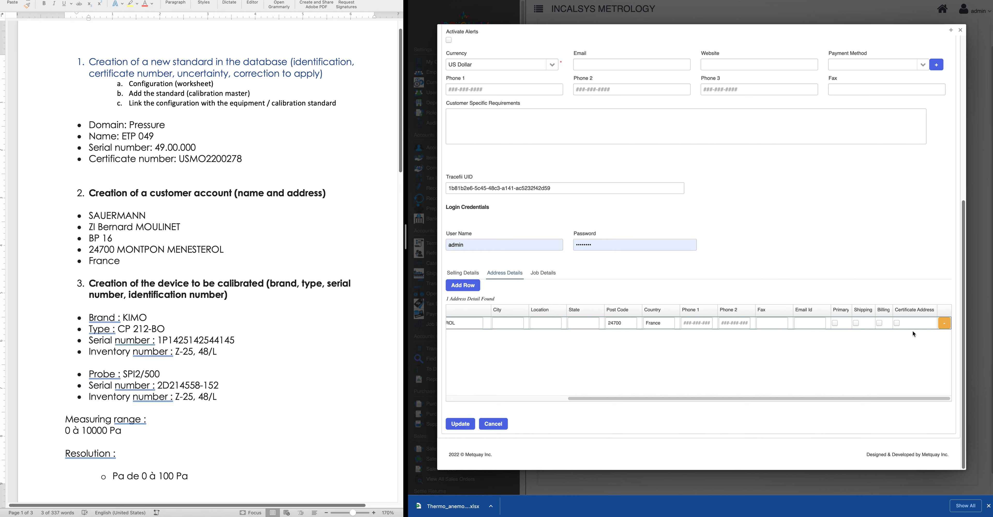
{"action": "left_click", "coordinate": [836, 324]}
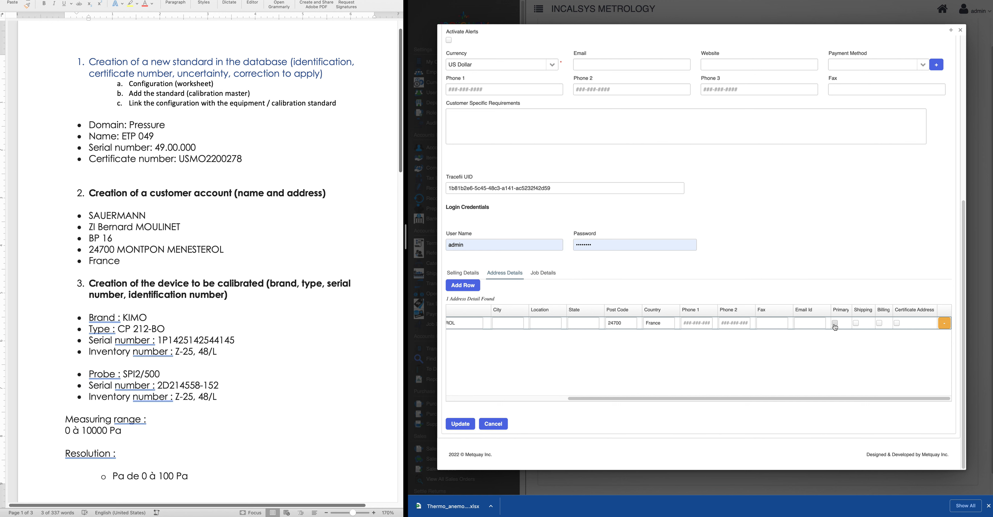
{"action": "left_click", "coordinate": [856, 324]}
{"action": "left_click", "coordinate": [880, 325]}
{"action": "left_click", "coordinate": [899, 325]}
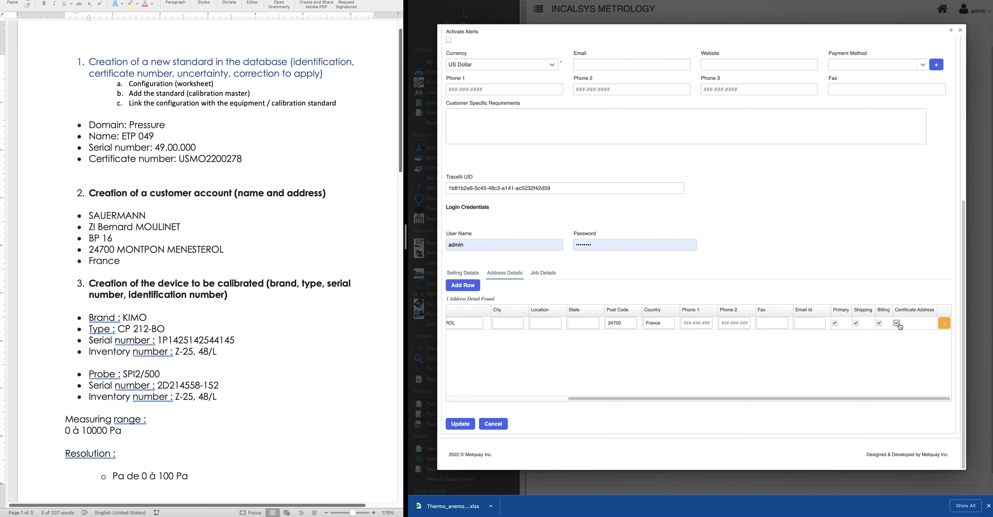
{"action": "scroll", "coordinate": [871, 401], "scroll_direction": "left", "scroll_amount": 5}
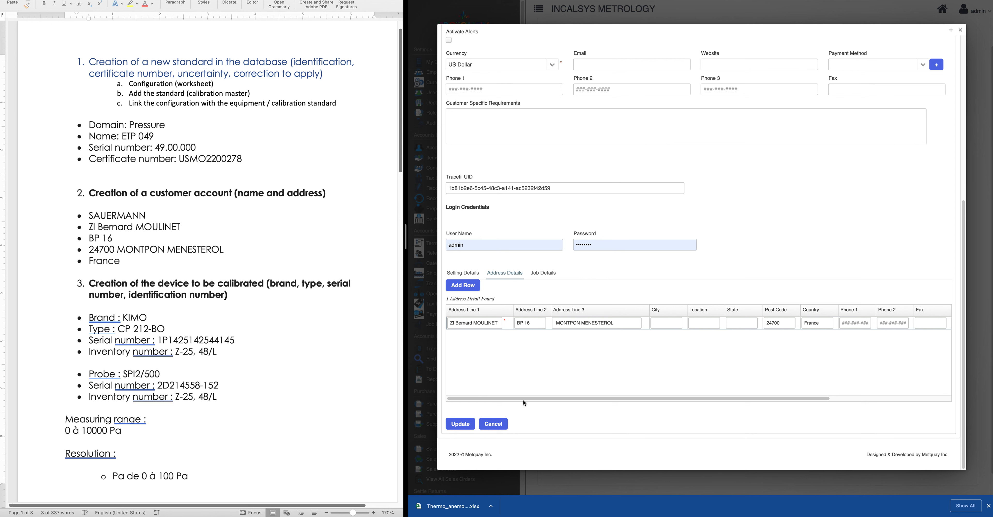
{"action": "left_click", "coordinate": [461, 425]}
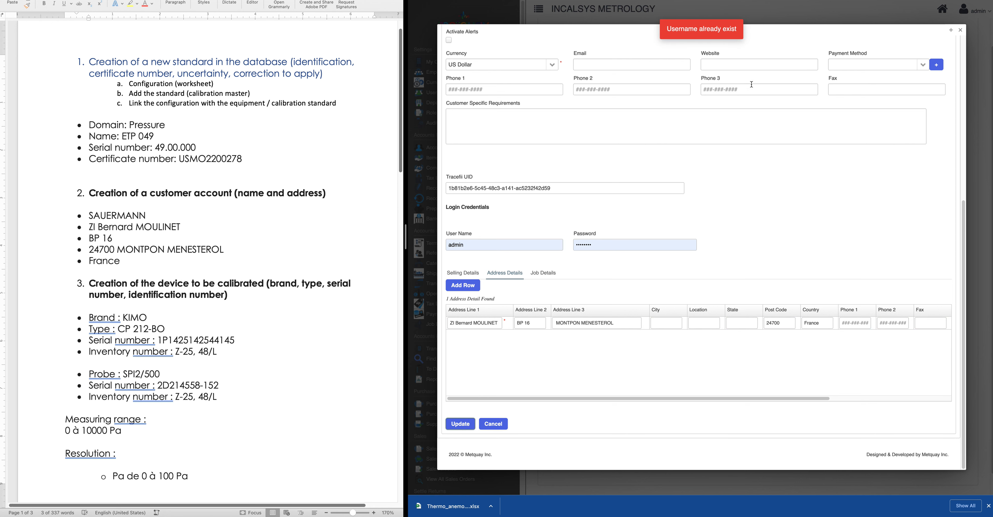
Clear the autofilled User Name and Password fields and dismiss the suggestions
{"action": "left_click", "coordinate": [482, 246]}
{"action": "double_click", "coordinate": [481, 246]}
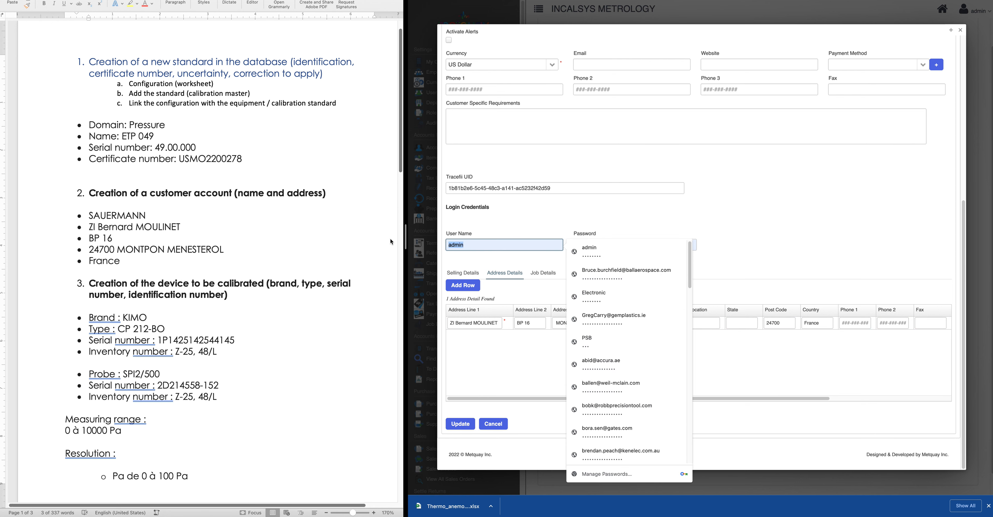
{"action": "key", "text": "BackSpace"}
{"action": "left_click", "coordinate": [554, 222]}
{"action": "left_click", "coordinate": [598, 240]}
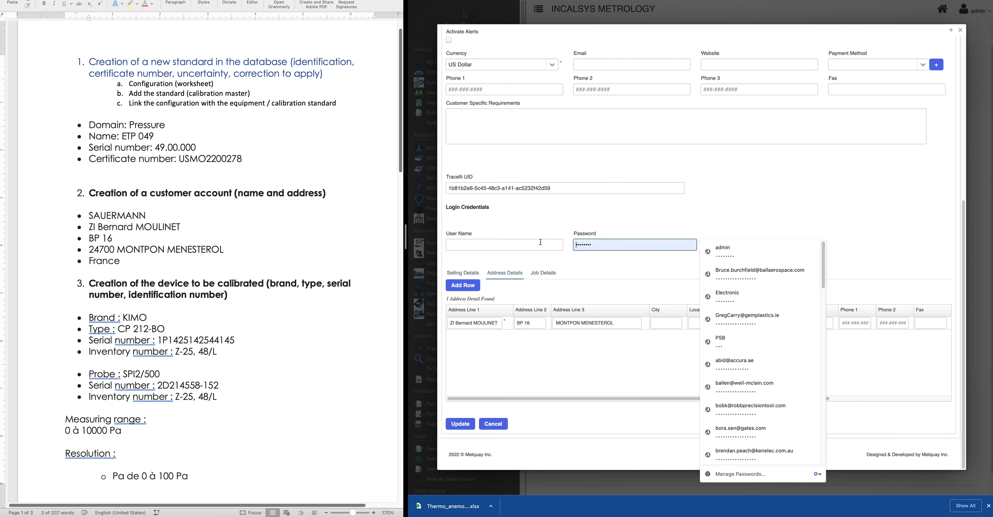
{"action": "left_click_drag", "start_coordinate": [617, 244], "coordinate": [512, 237]}
{"action": "key", "text": "BackSpace"}
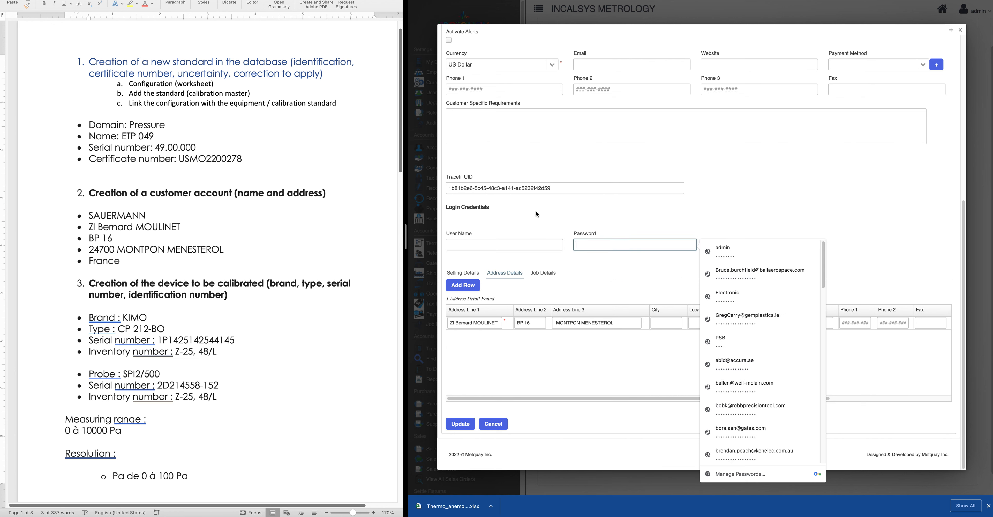
{"action": "left_click", "coordinate": [535, 213]}
Retry the update, dismiss the record-removed error, and cancel back to the Companies list
{"action": "left_click", "coordinate": [460, 424]}
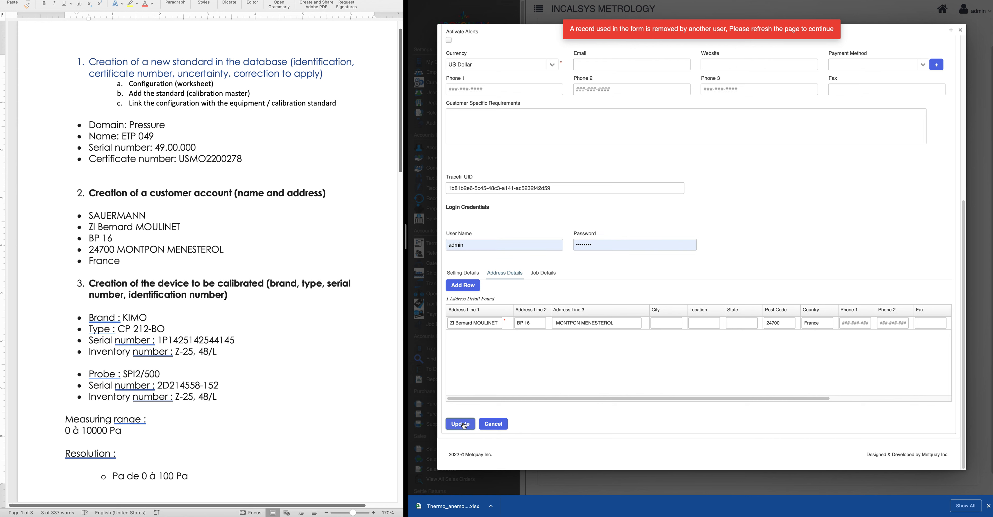
{"action": "left_click", "coordinate": [682, 34]}
{"action": "scroll", "coordinate": [588, 279], "scroll_direction": "up", "scroll_amount": 10}
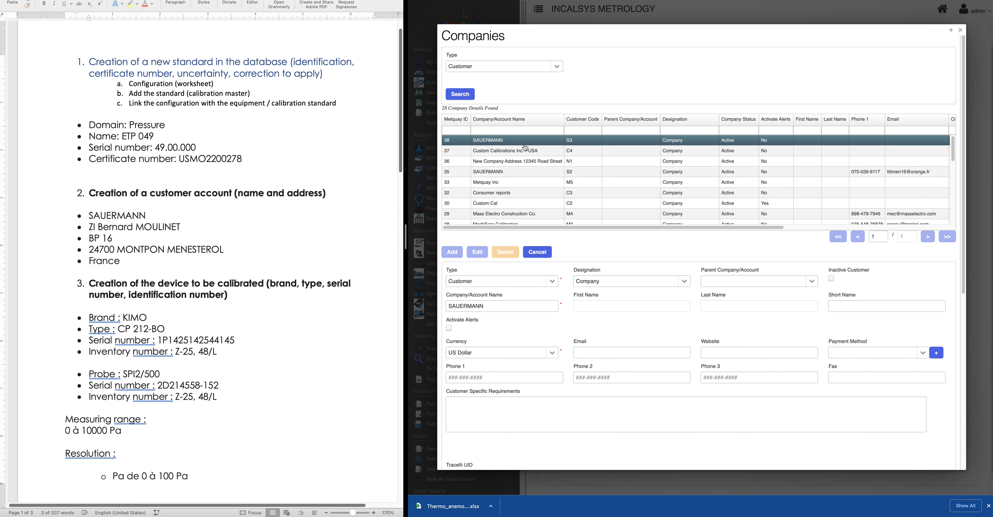
{"action": "scroll", "coordinate": [637, 324], "scroll_direction": "down", "scroll_amount": 8}
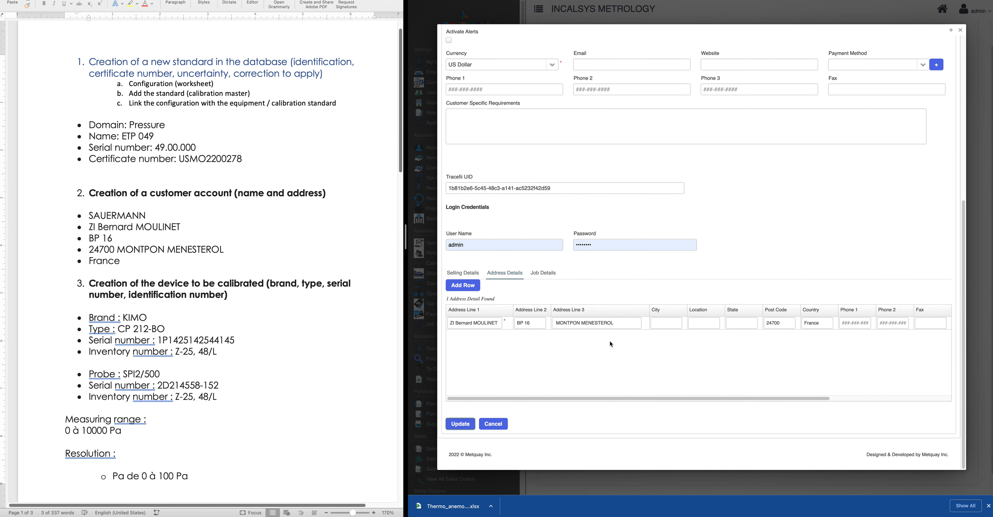
{"action": "left_click", "coordinate": [499, 427]}
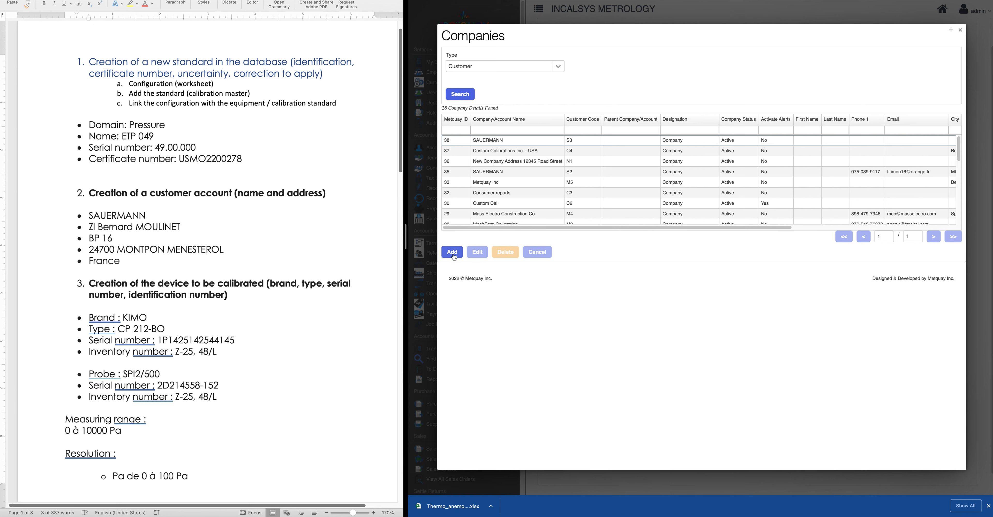
Reopen SAUERMANN for editing and show its Address Details
{"action": "left_click", "coordinate": [518, 143]}
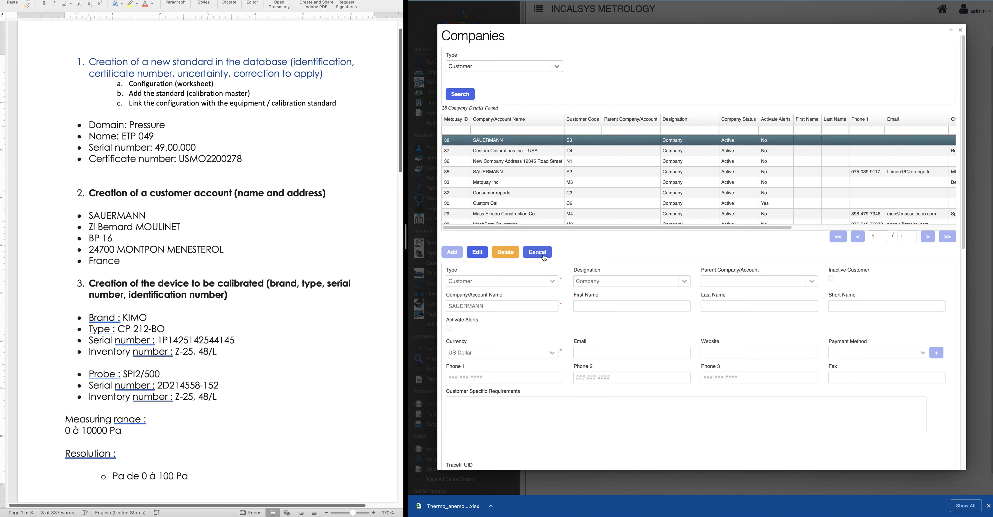
{"action": "left_click", "coordinate": [477, 252]}
{"action": "scroll", "coordinate": [548, 460], "scroll_direction": "down", "scroll_amount": 10}
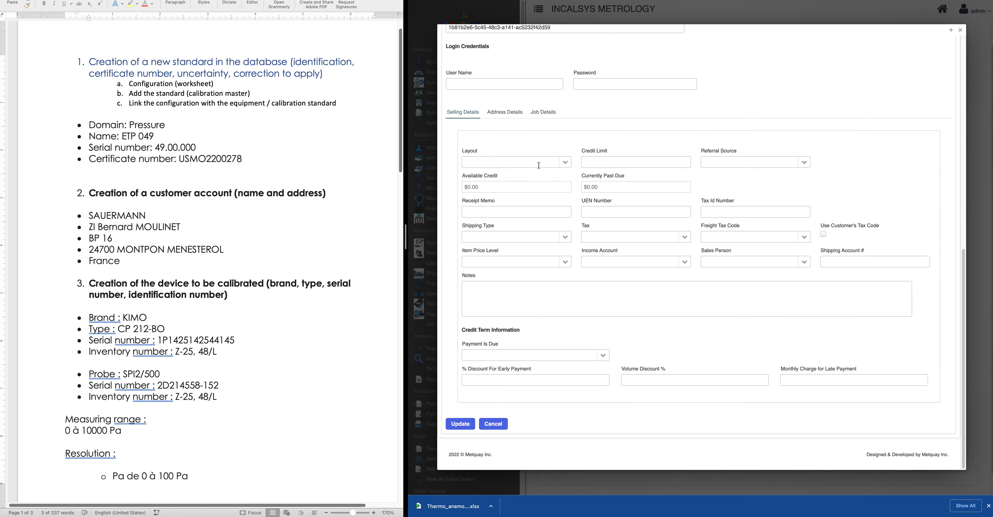
{"action": "left_click", "coordinate": [543, 112]}
{"action": "scroll", "coordinate": [567, 291], "scroll_direction": "up", "scroll_amount": 8}
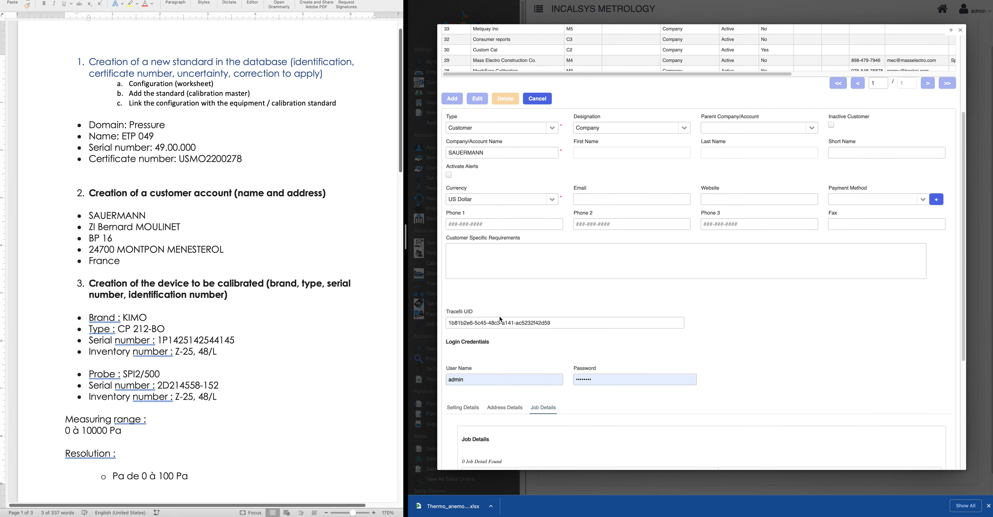
{"action": "scroll", "coordinate": [512, 391], "scroll_direction": "down", "scroll_amount": 5}
{"action": "left_click", "coordinate": [494, 219]}
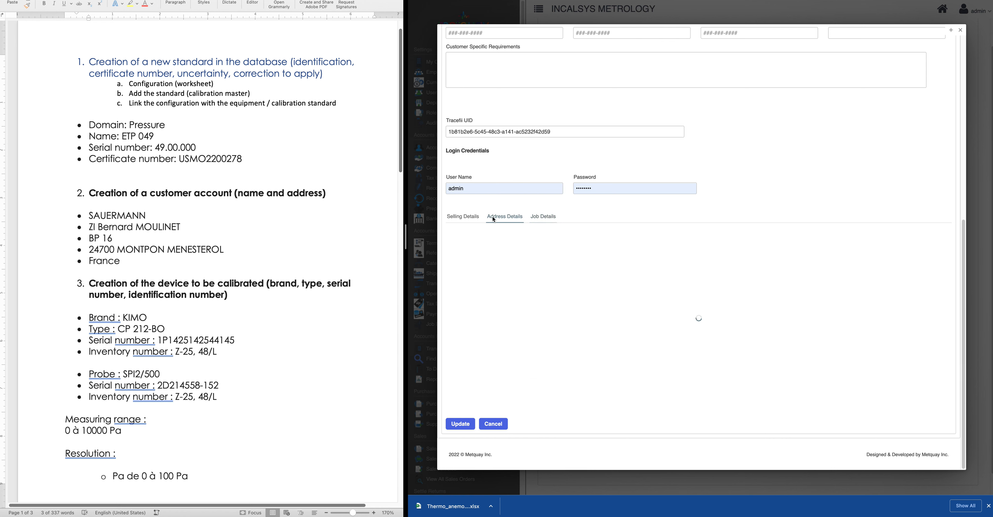
{"action": "scroll", "coordinate": [492, 216], "scroll_direction": "up", "scroll_amount": 5}
Clear the autofilled User Name and Password, then add a blank address row
{"action": "left_click", "coordinate": [471, 379]}
{"action": "double_click", "coordinate": [470, 380]}
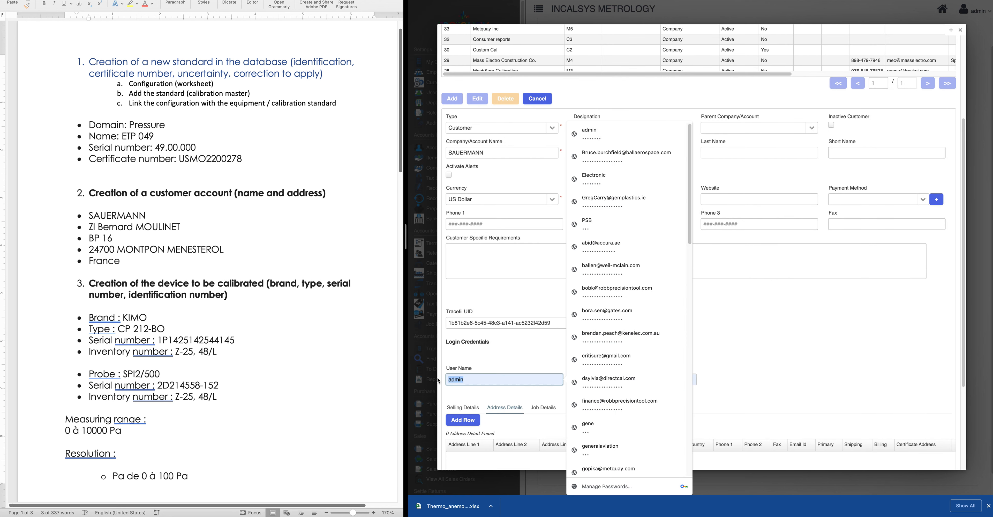
{"action": "key", "text": "BackSpace"}
{"action": "left_click", "coordinate": [508, 361]}
{"action": "left_click_drag", "start_coordinate": [602, 381], "coordinate": [563, 380]}
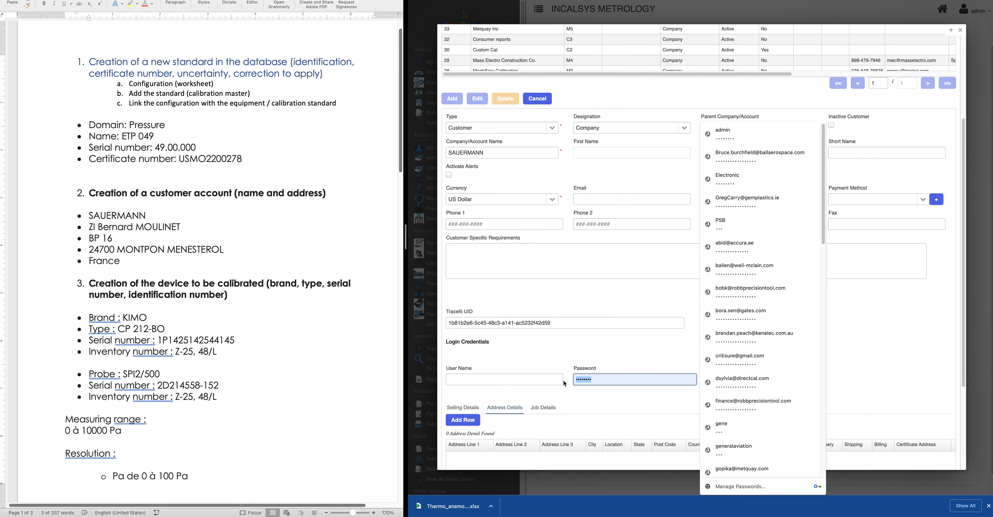
{"action": "key", "text": "BackSpace"}
{"action": "left_click", "coordinate": [538, 340]}
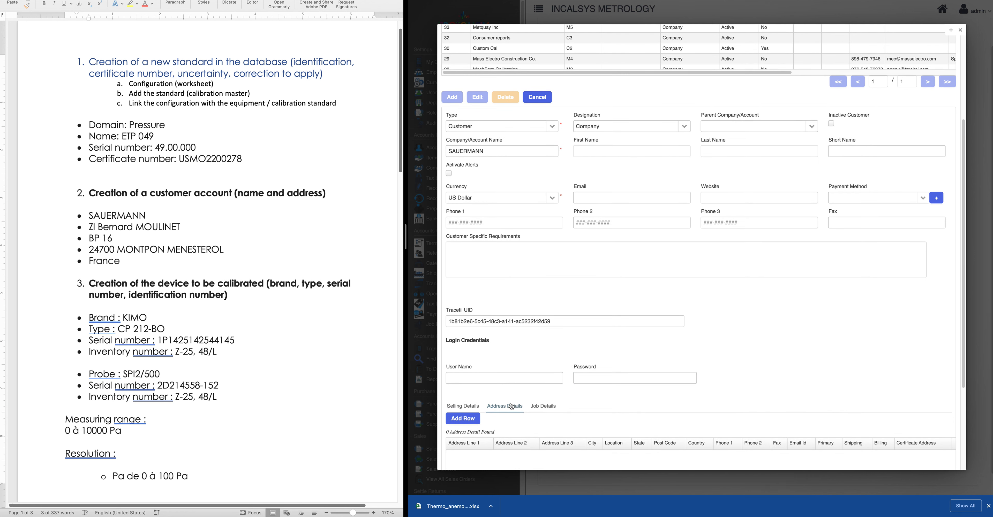
{"action": "scroll", "coordinate": [482, 370], "scroll_direction": "down", "scroll_amount": 4}
{"action": "left_click", "coordinate": [466, 287]}
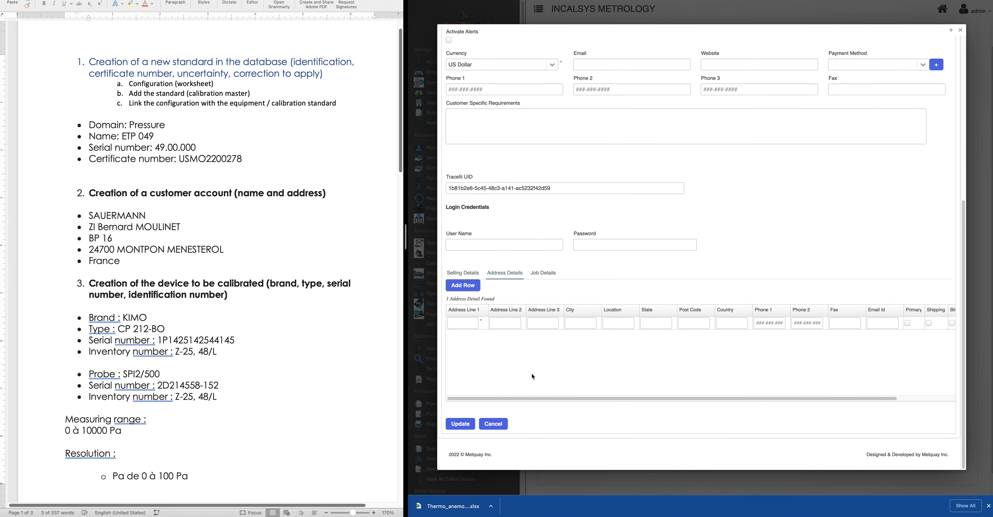
Paste the customer's street line from the Word notes into Address Line 1
{"action": "left_click", "coordinate": [97, 217]}
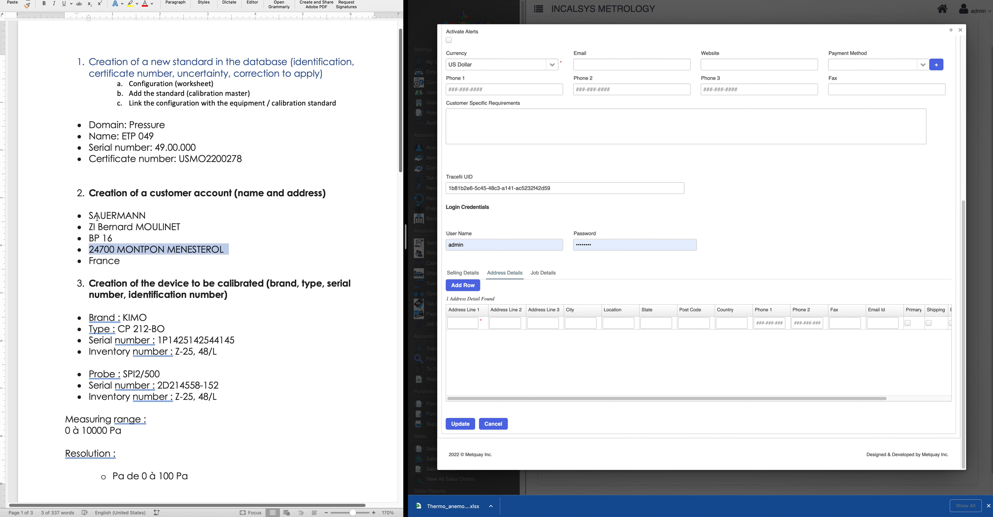
{"action": "left_click_drag", "start_coordinate": [90, 215], "coordinate": [153, 216]}
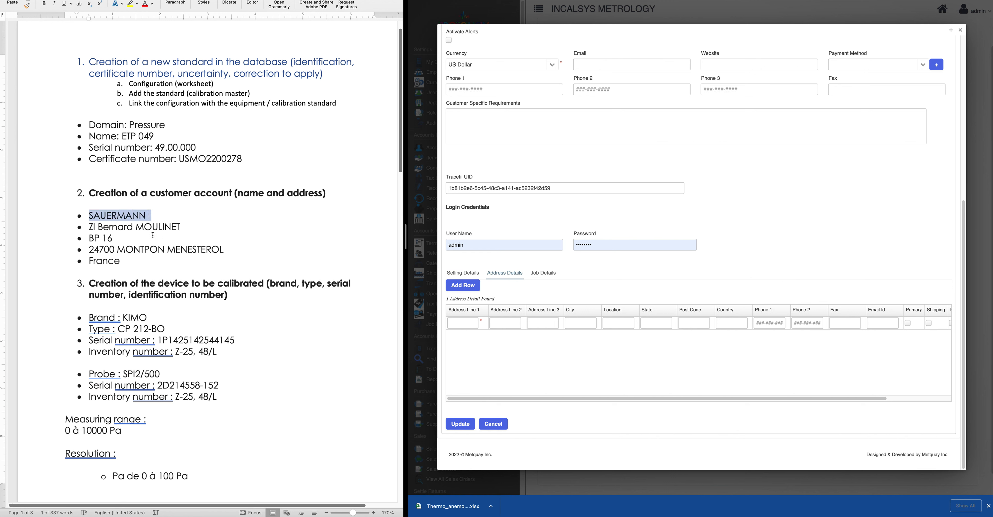
{"action": "left_click", "coordinate": [91, 227]}
{"action": "left_click_drag", "start_coordinate": [91, 228], "coordinate": [186, 228]}
{"action": "key", "text": "ctrl+c"}
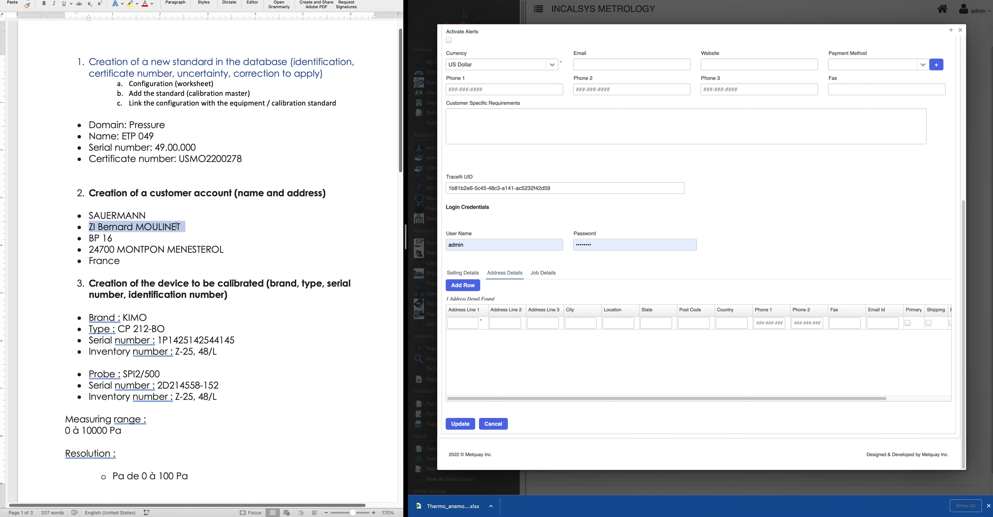
{"action": "left_click", "coordinate": [464, 323]}
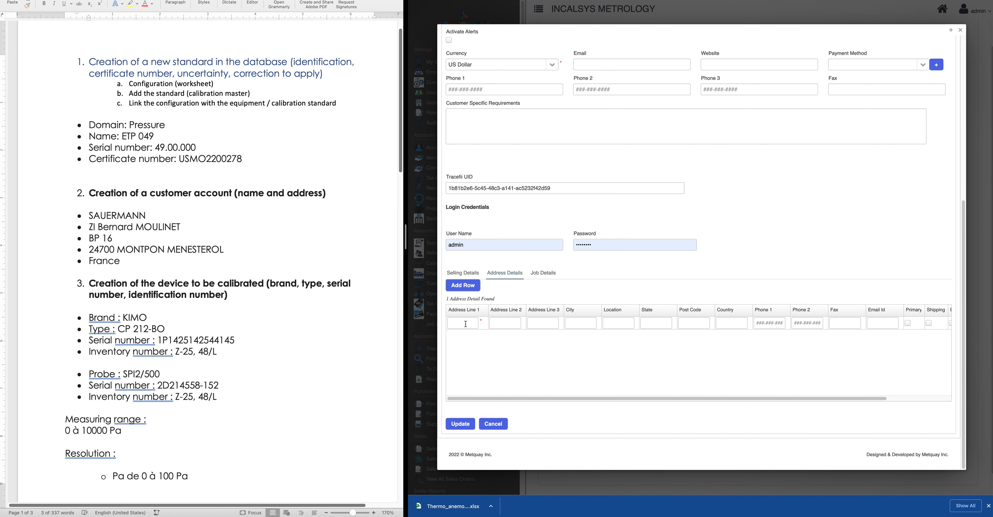
{"action": "key", "text": "ctrl+v"}
{"action": "left_click", "coordinate": [497, 324]}
{"action": "left_click", "coordinate": [461, 322]}
{"action": "left_click", "coordinate": [499, 300]}
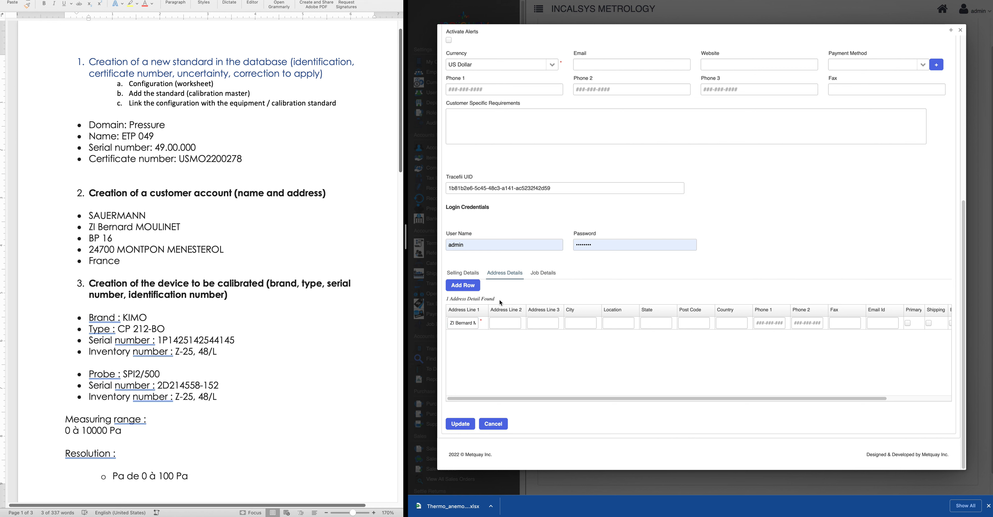
Paste the postbox line into Address Line 2 and remove its stray bullet
{"action": "triple_click", "coordinate": [161, 229]}
{"action": "left_click_drag", "start_coordinate": [86, 238], "coordinate": [123, 239]}
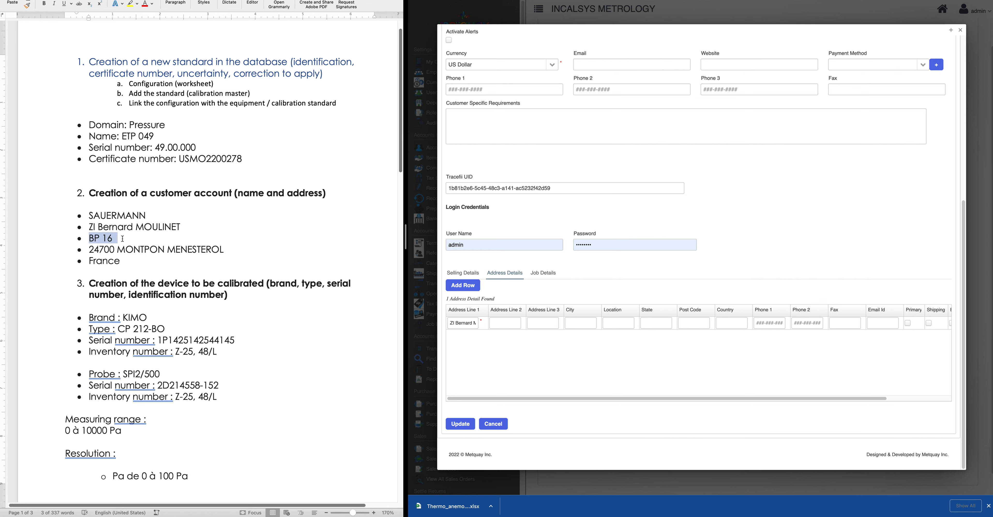
{"action": "left_click", "coordinate": [499, 323]}
{"action": "type", "text": "•\tBP 16"}
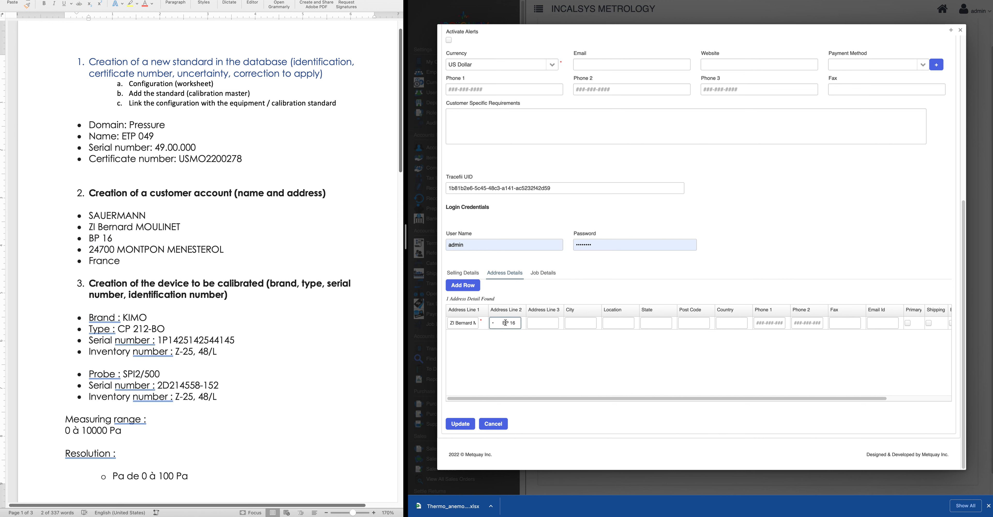
{"action": "left_click_drag", "start_coordinate": [502, 323], "coordinate": [459, 323]}
{"action": "key", "text": "BackSpace"}
Paste the post code and town line into Address Line 3
{"action": "left_click", "coordinate": [117, 242]}
{"action": "triple_click", "coordinate": [190, 249]}
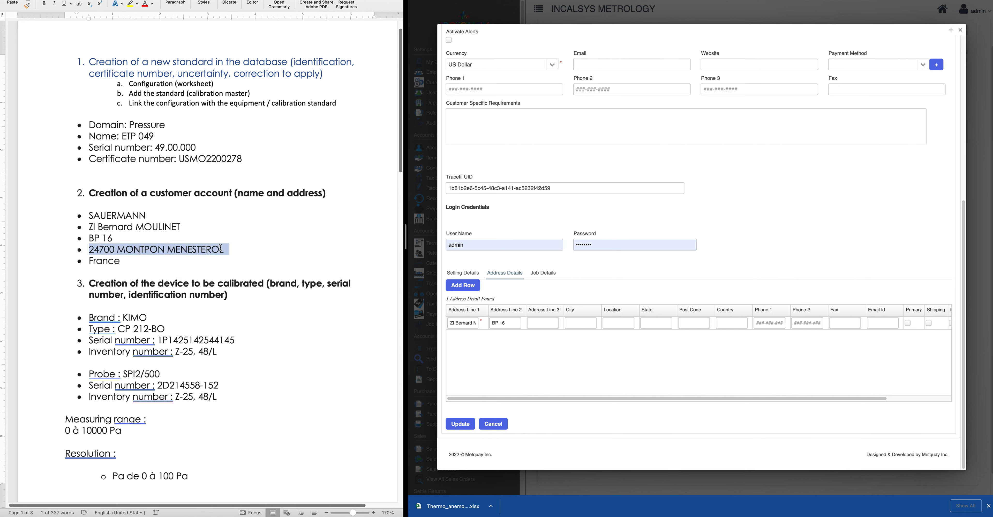
{"action": "key", "text": "super+c"}
{"action": "left_click", "coordinate": [547, 323]}
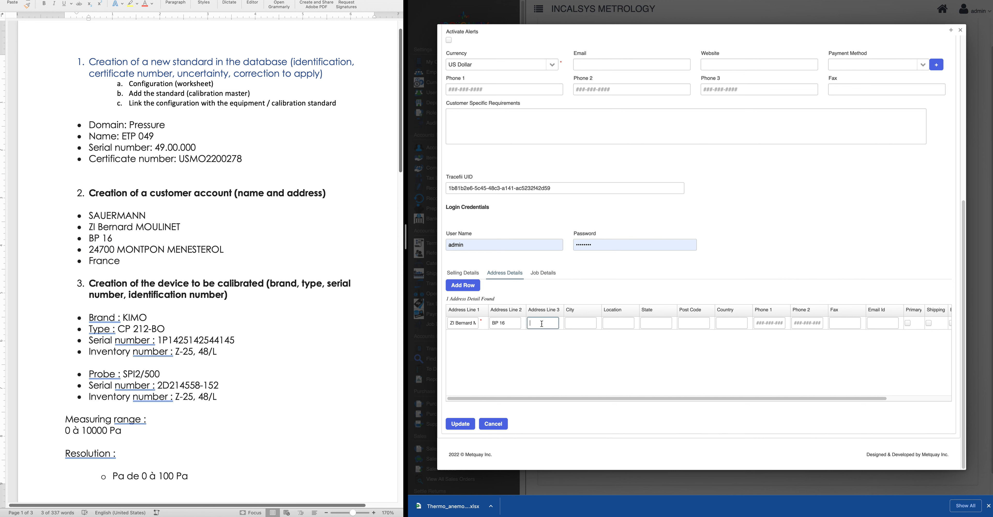
{"action": "key", "text": "super+v"}
{"action": "key", "text": "super+a"}
{"action": "left_click", "coordinate": [541, 322]}
Enter 24700 as the Post Code and remove it from Address Line 3
{"action": "key", "text": "Tab"}
{"action": "key", "text": "Tab"}
{"action": "key", "text": "Tab"}
{"action": "left_click", "coordinate": [699, 324]}
{"action": "type", "text": "24700"}
{"action": "left_click_drag", "start_coordinate": [546, 323], "coordinate": [525, 326]}
{"action": "key", "text": "BackSpace"}
Set Country to France and flag the address primary, shipping, billing and certificate
{"action": "left_click", "coordinate": [733, 323]}
{"action": "type", "text": "Franc"}
{"action": "left_click_drag", "start_coordinate": [813, 397], "coordinate": [886, 392]}
{"action": "left_click", "coordinate": [835, 323]}
{"action": "left_click", "coordinate": [856, 323]}
{"action": "left_click", "coordinate": [879, 323]}
{"action": "left_click", "coordinate": [896, 324]}
Clear the autofilled password and user name, dismissing the saved-password suggestions
{"action": "left_click_drag", "start_coordinate": [609, 245], "coordinate": [532, 245]}
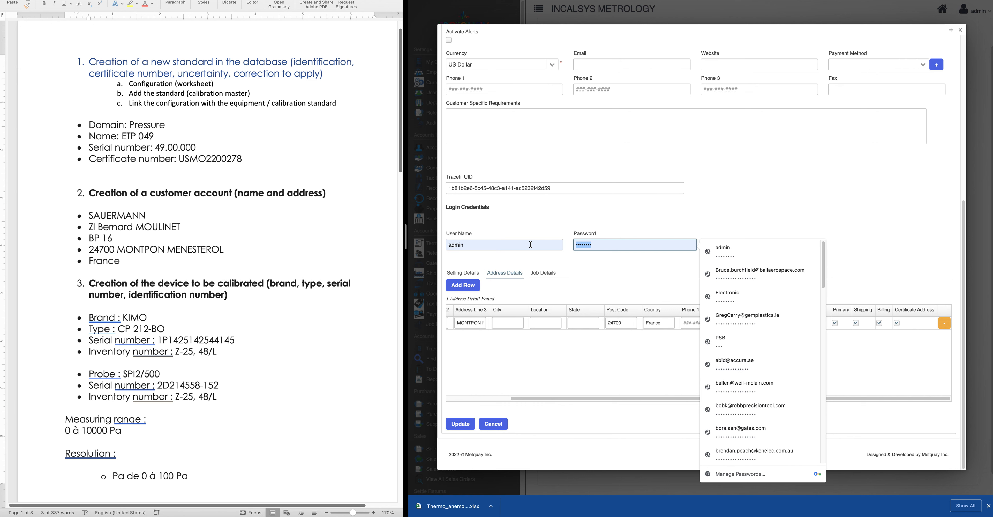
{"action": "key", "text": "BackSpace"}
{"action": "left_click", "coordinate": [469, 245]}
{"action": "left_click", "coordinate": [526, 218]}
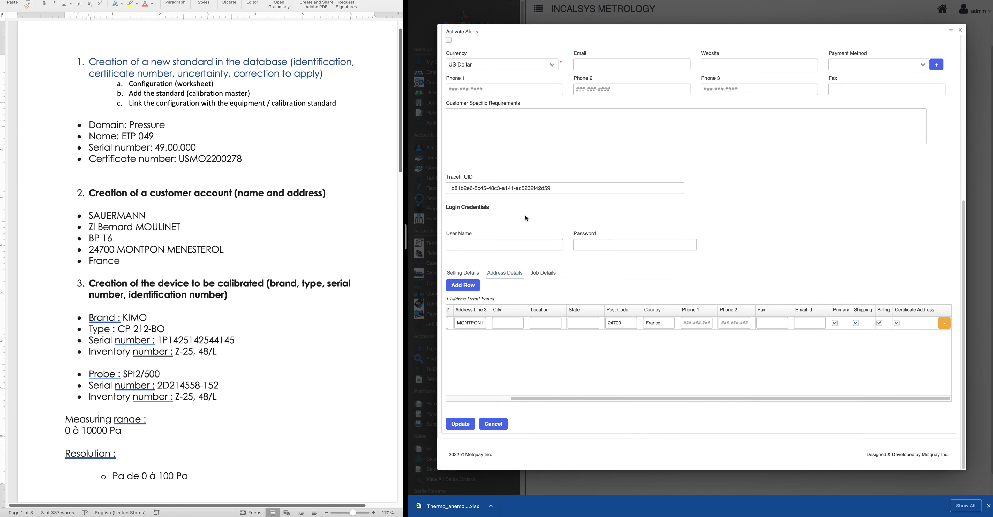
Update SAUERMANN with the new address and reopen it for editing
{"action": "left_click", "coordinate": [448, 424]}
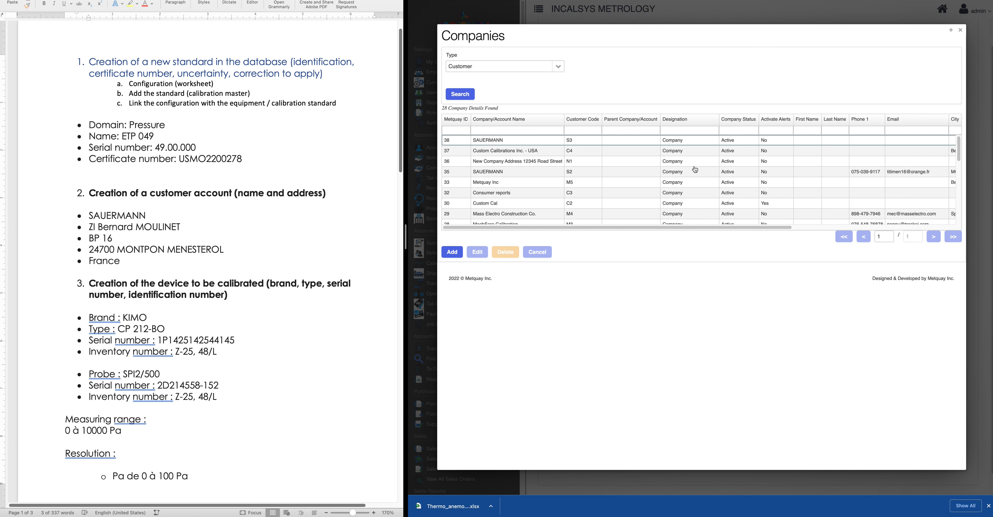
{"action": "left_click", "coordinate": [503, 143]}
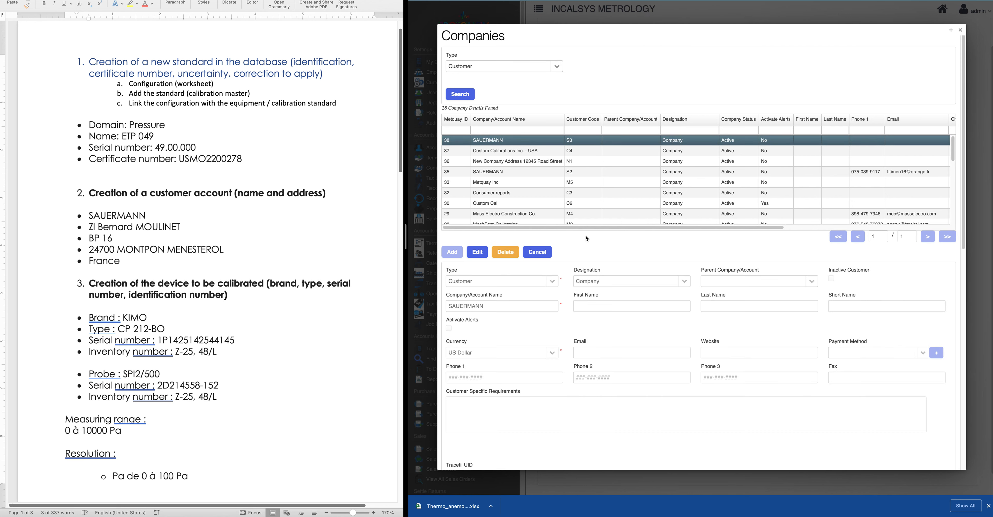
{"action": "left_click", "coordinate": [477, 252]}
Review the reopened SAUERMANN record, then cancel back to the Companies list
{"action": "scroll", "coordinate": [661, 361], "scroll_direction": "down", "scroll_amount": 10}
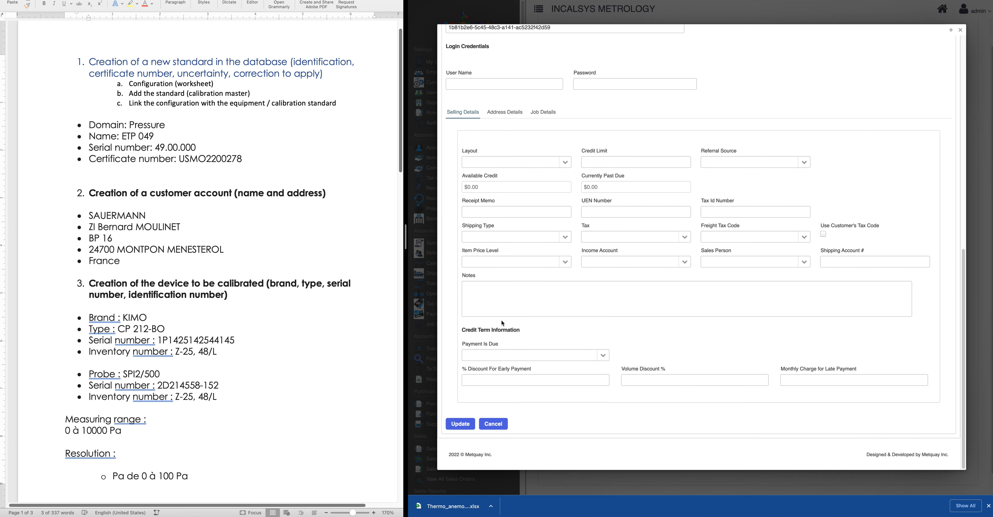
{"action": "scroll", "coordinate": [477, 198], "scroll_direction": "up", "scroll_amount": 1}
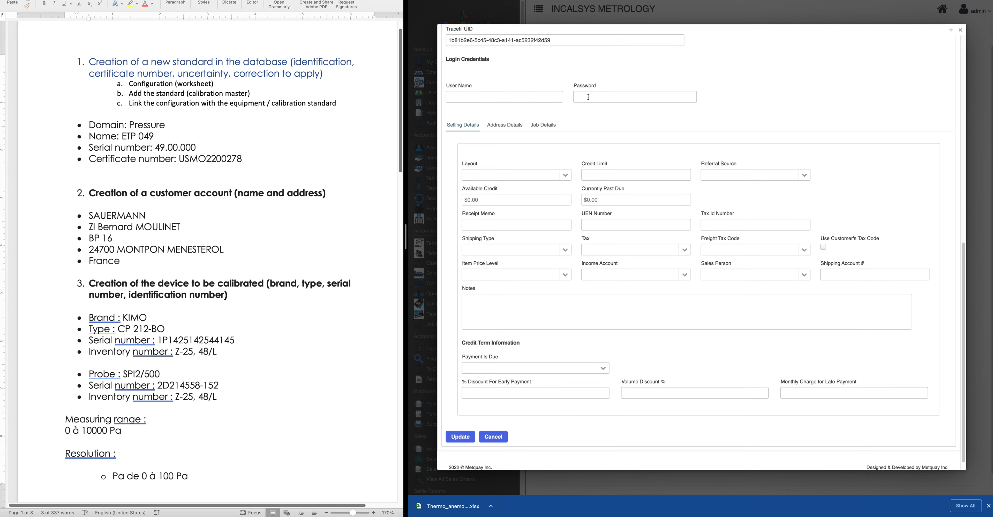
{"action": "scroll", "coordinate": [632, 102], "scroll_direction": "up", "scroll_amount": 1}
{"action": "scroll", "coordinate": [540, 154], "scroll_direction": "up", "scroll_amount": 9}
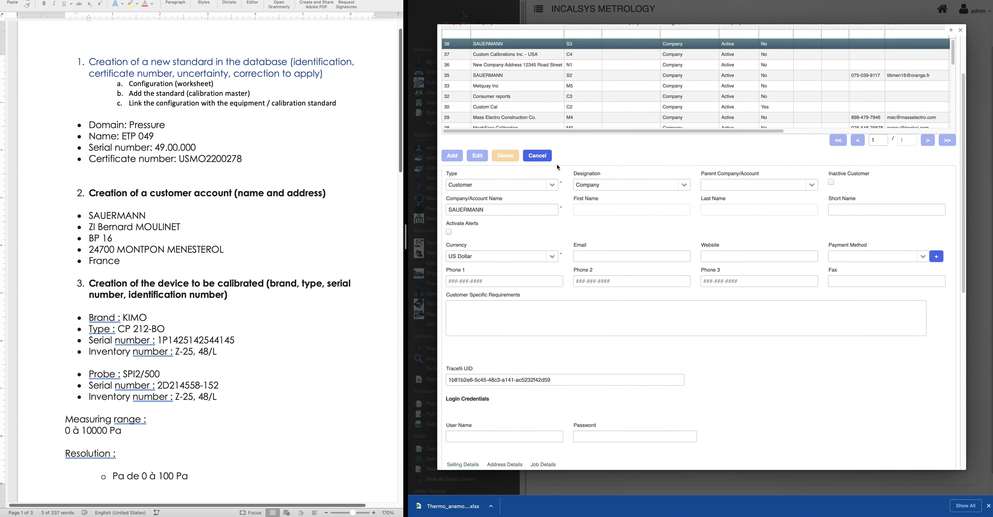
{"action": "scroll", "coordinate": [559, 181], "scroll_direction": "down", "scroll_amount": 6}
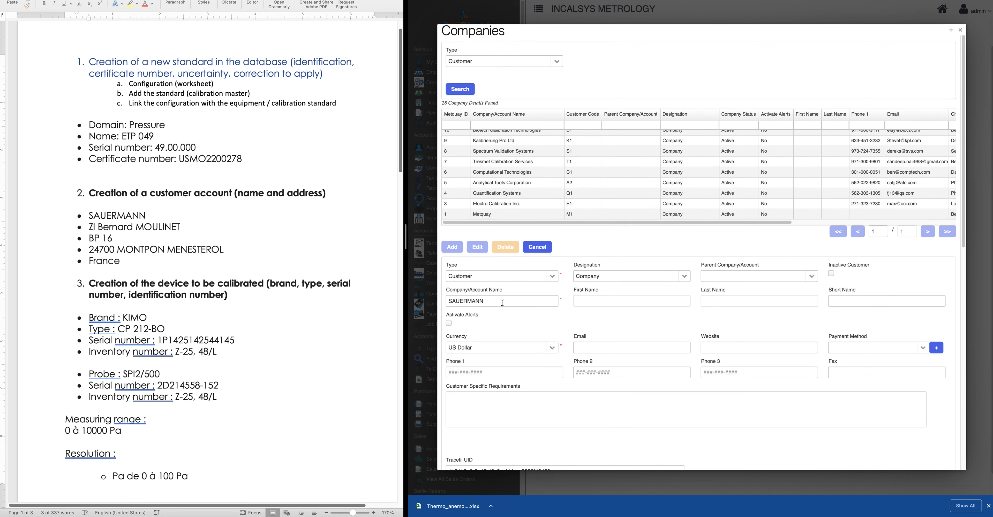
{"action": "scroll", "coordinate": [510, 305], "scroll_direction": "down", "scroll_amount": 2}
{"action": "scroll", "coordinate": [697, 339], "scroll_direction": "down", "scroll_amount": 10}
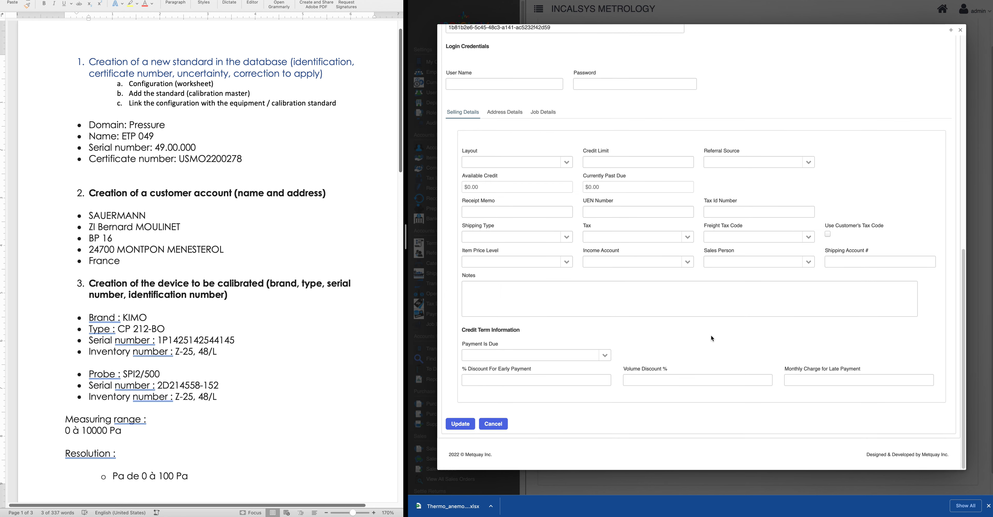
{"action": "left_click", "coordinate": [493, 424]}
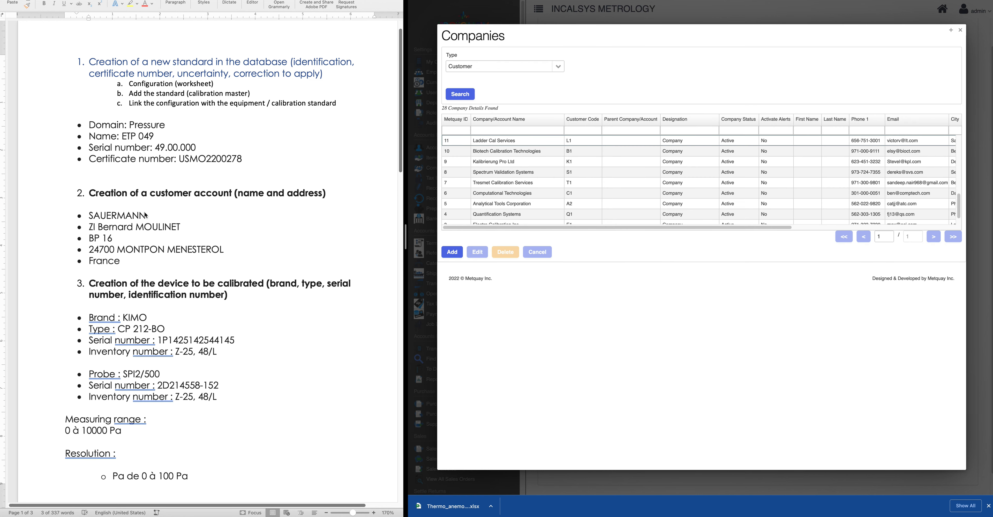
{"action": "scroll", "coordinate": [347, 315], "scroll_direction": "down", "scroll_amount": 2}
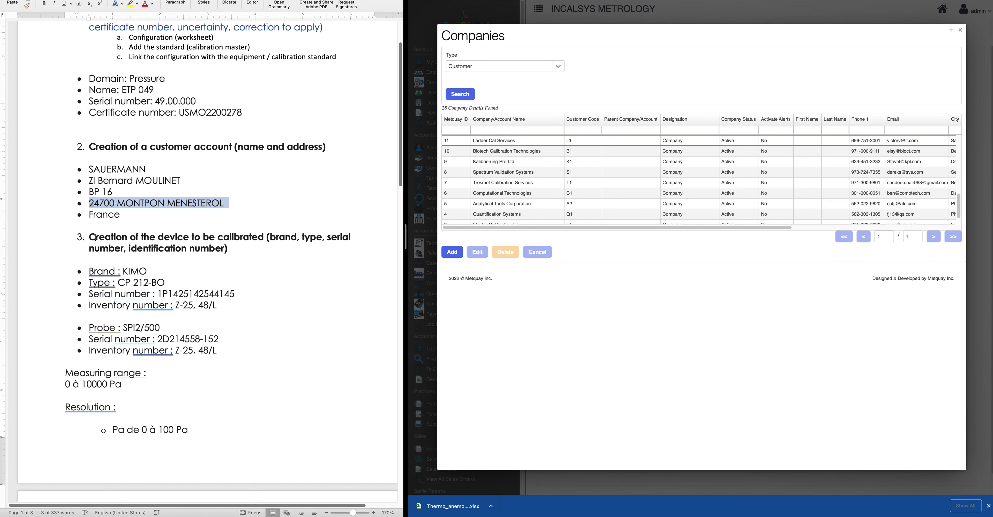
{"action": "left_click_drag", "start_coordinate": [90, 237], "coordinate": [253, 347]}
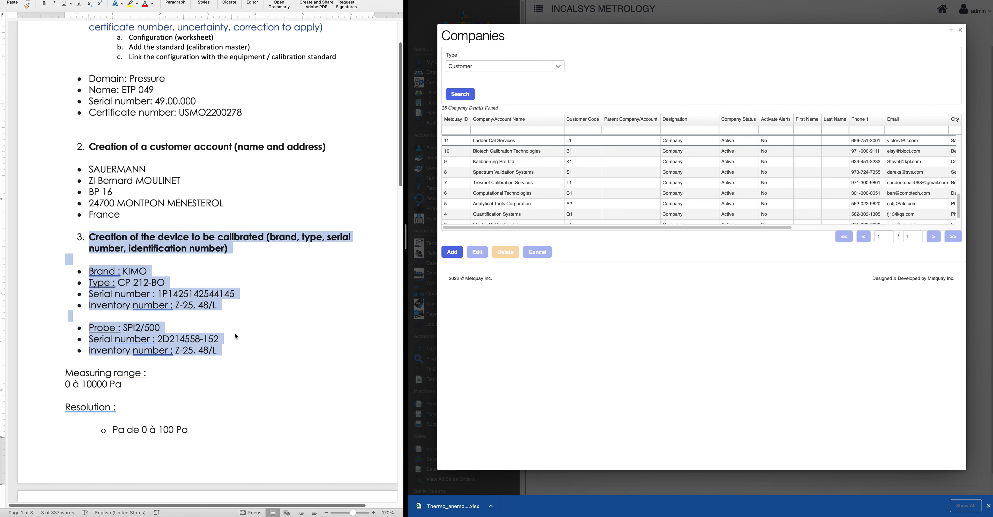
{"action": "scroll", "coordinate": [242, 334], "scroll_direction": "down", "scroll_amount": 2}
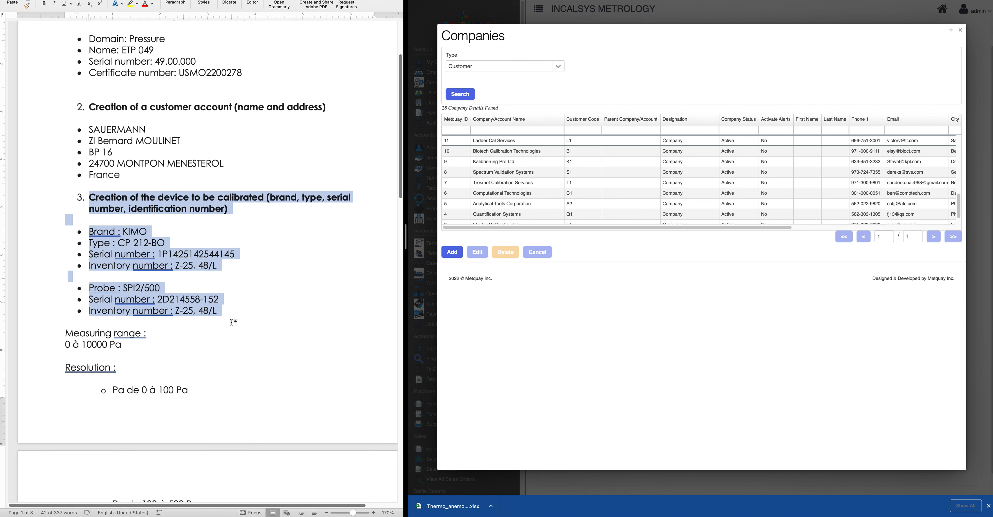
{"action": "scroll", "coordinate": [231, 322], "scroll_direction": "down", "scroll_amount": 2}
{"action": "scroll", "coordinate": [235, 372], "scroll_direction": "down", "scroll_amount": 6}
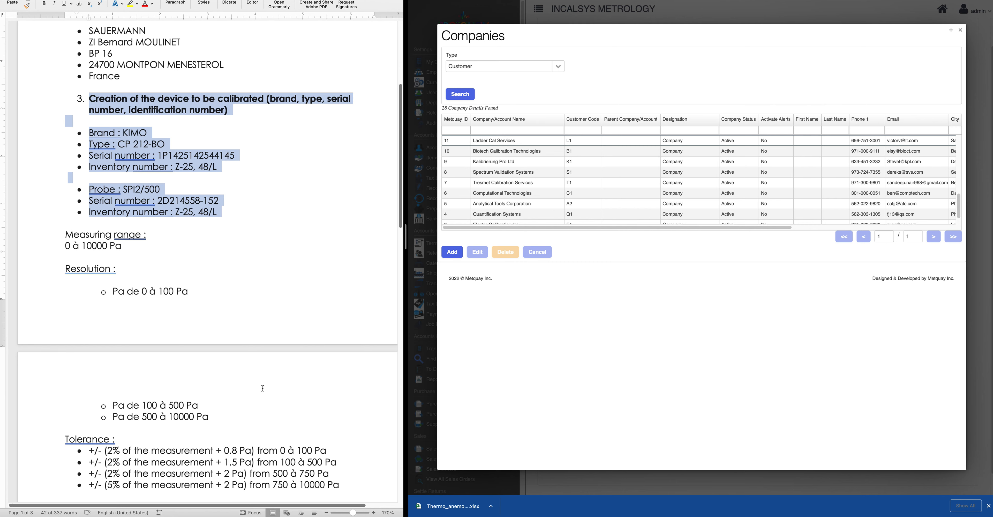
{"action": "scroll", "coordinate": [309, 396], "scroll_direction": "up", "scroll_amount": 5}
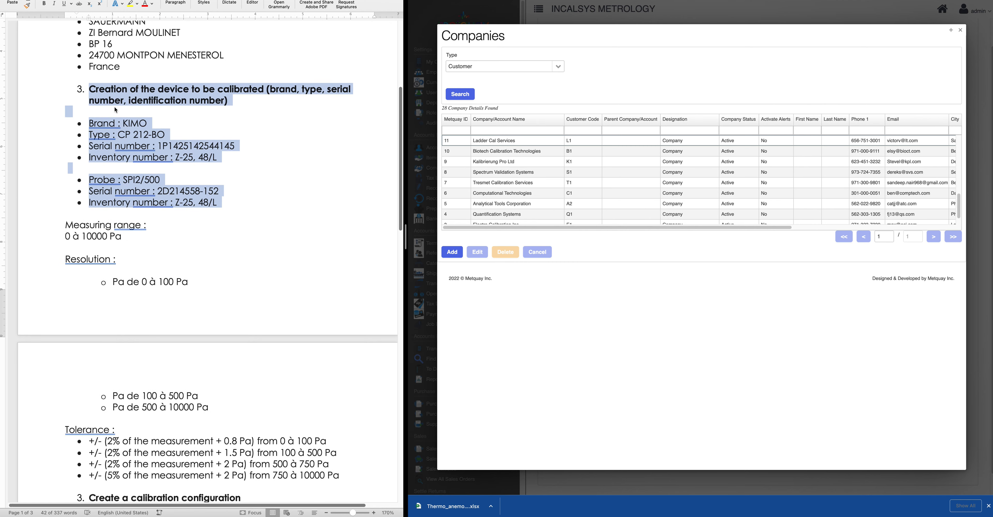
{"action": "scroll", "coordinate": [270, 285], "scroll_direction": "down", "scroll_amount": 2}
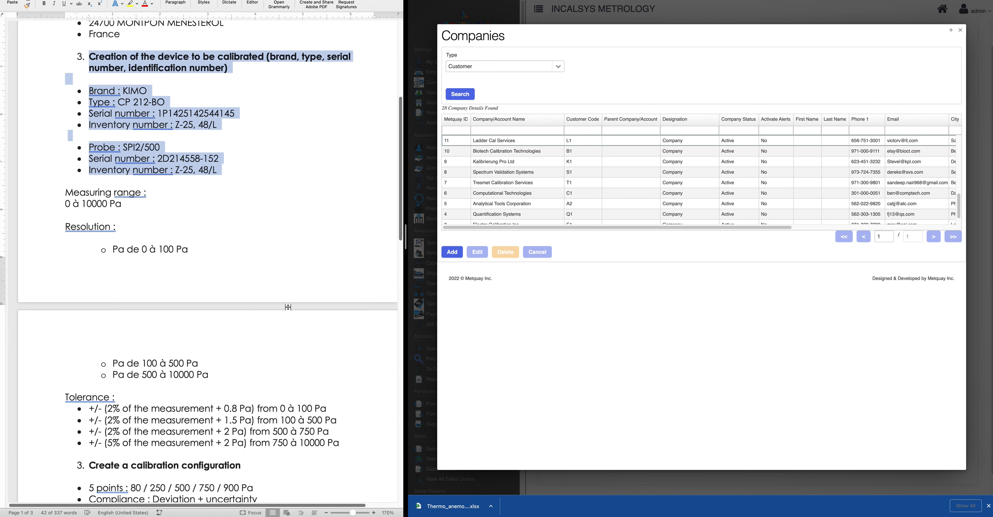
{"action": "scroll", "coordinate": [288, 307], "scroll_direction": "down", "scroll_amount": 1}
{"action": "left_click_drag", "start_coordinate": [262, 416], "coordinate": [84, 405]}
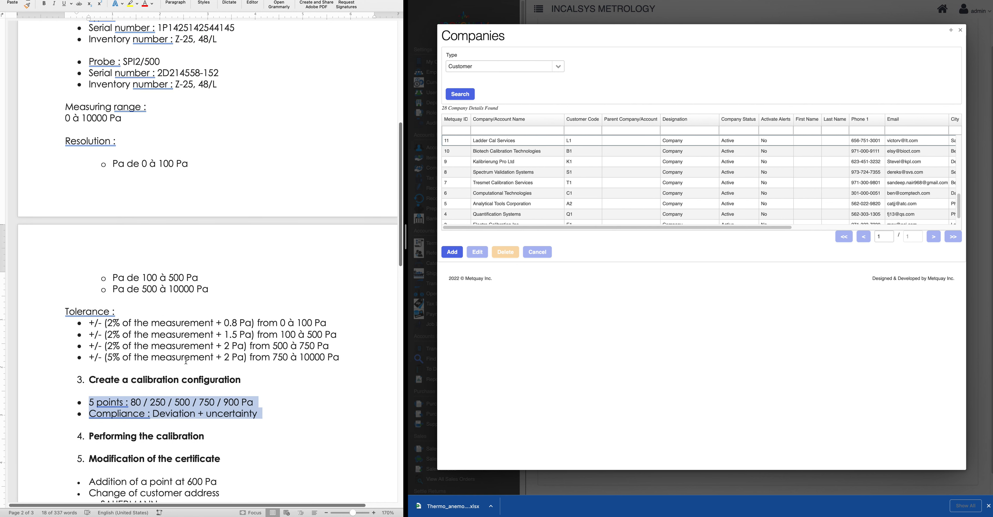
{"action": "scroll", "coordinate": [186, 360], "scroll_direction": "up", "scroll_amount": 2}
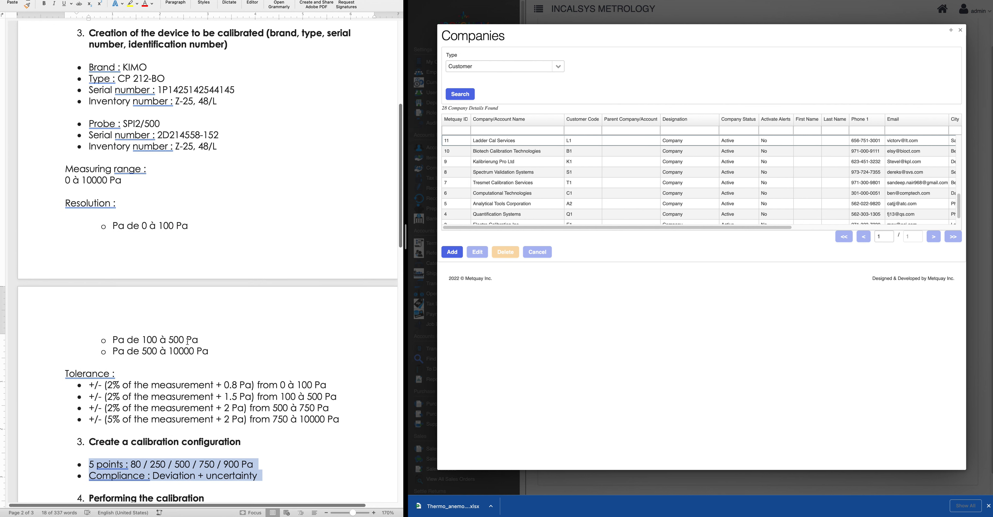
{"action": "scroll", "coordinate": [256, 296], "scroll_direction": "down", "scroll_amount": 2}
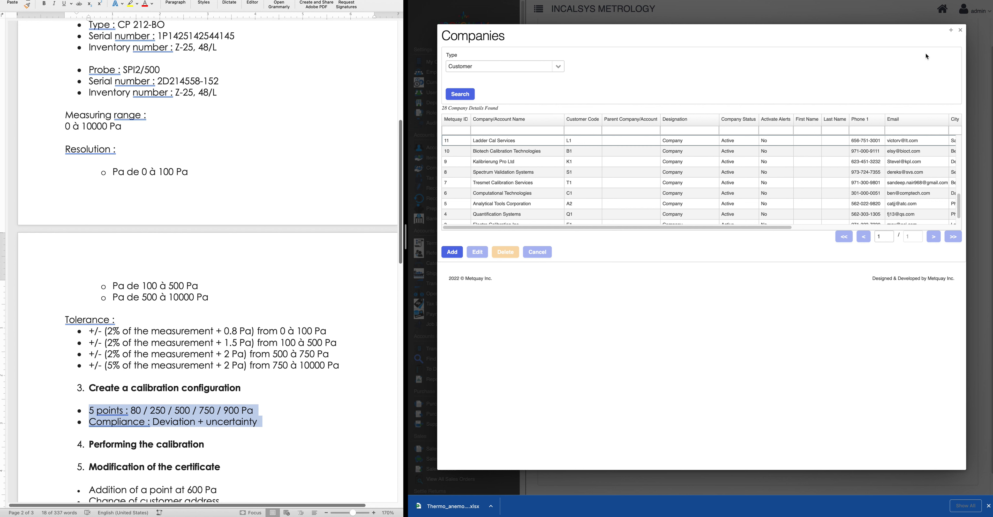
{"action": "left_click", "coordinate": [960, 32]}
Back on the dashboard, review the KIMO CP 212-BO tolerance notes and open Worksheets
{"action": "left_click", "coordinate": [960, 32]}
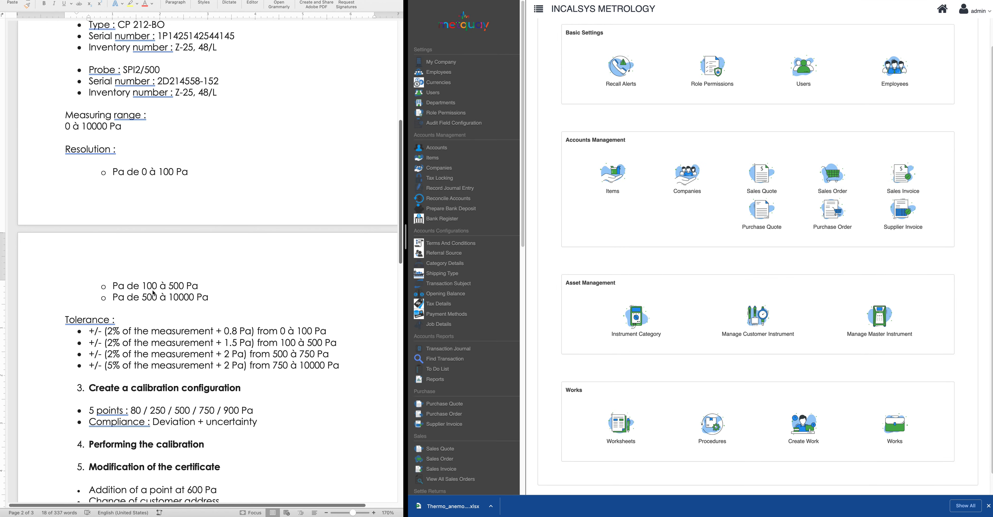
{"action": "scroll", "coordinate": [152, 292], "scroll_direction": "up", "scroll_amount": 1}
{"action": "left_click", "coordinate": [164, 344]}
{"action": "left_click_drag", "start_coordinate": [247, 399], "coordinate": [88, 398]}
{"action": "scroll", "coordinate": [148, 387], "scroll_direction": "up", "scroll_amount": 1}
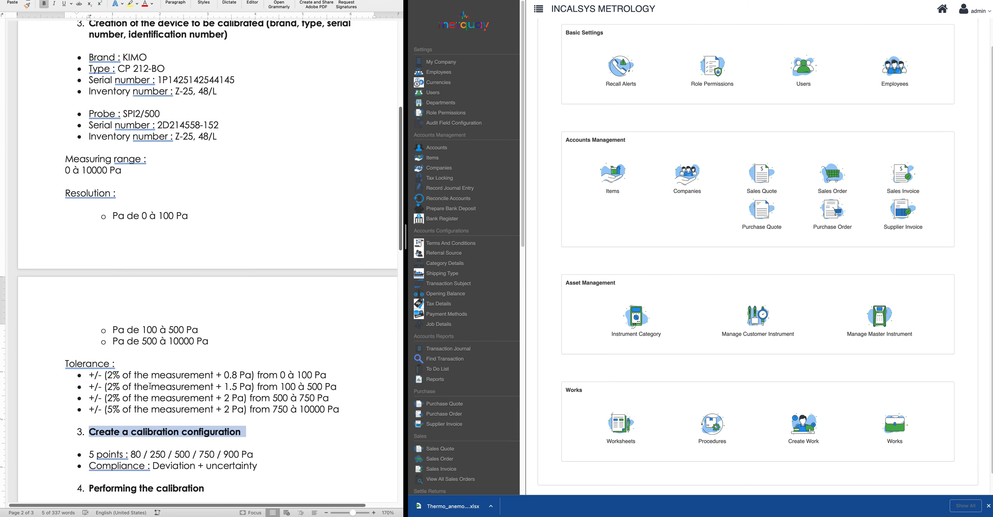
{"action": "scroll", "coordinate": [150, 387], "scroll_direction": "down", "scroll_amount": 1}
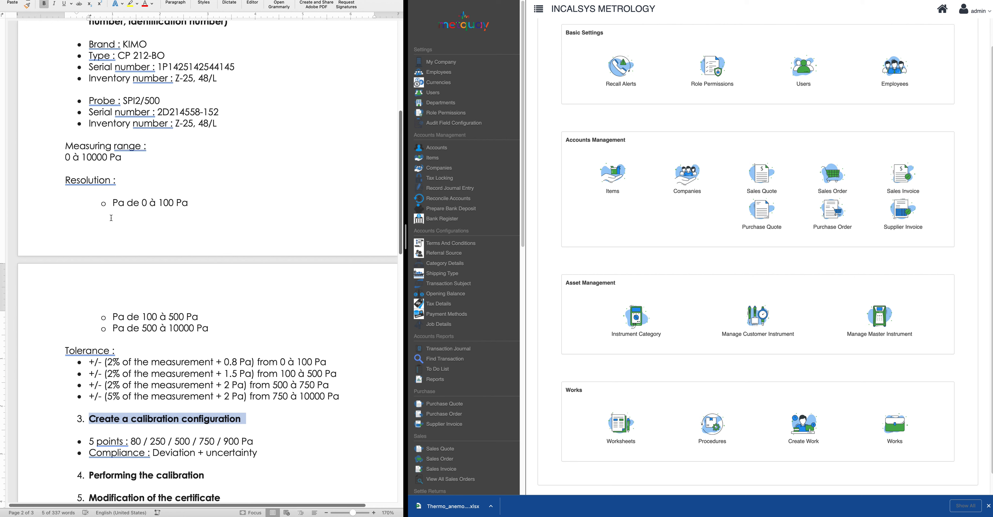
{"action": "left_click_drag", "start_coordinate": [359, 393], "coordinate": [45, 182]}
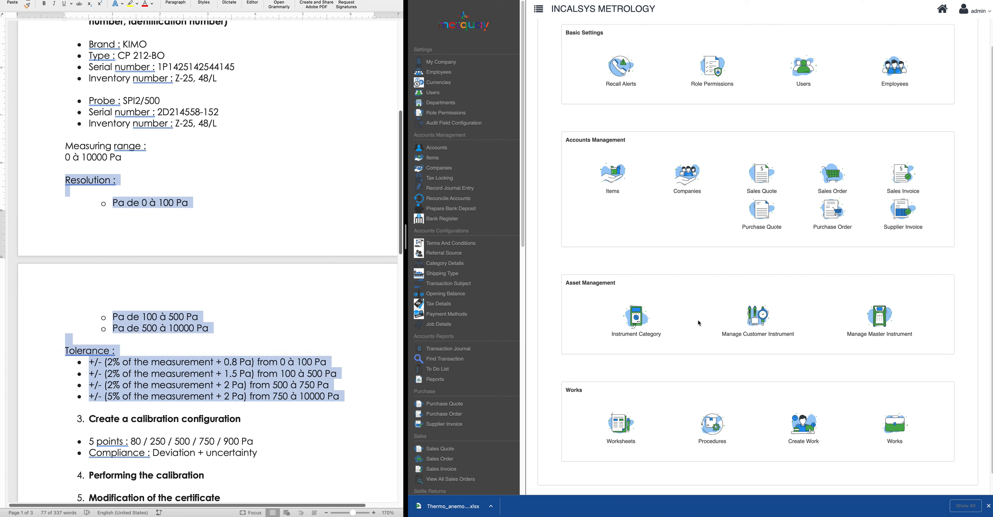
{"action": "left_click", "coordinate": [583, 311]}
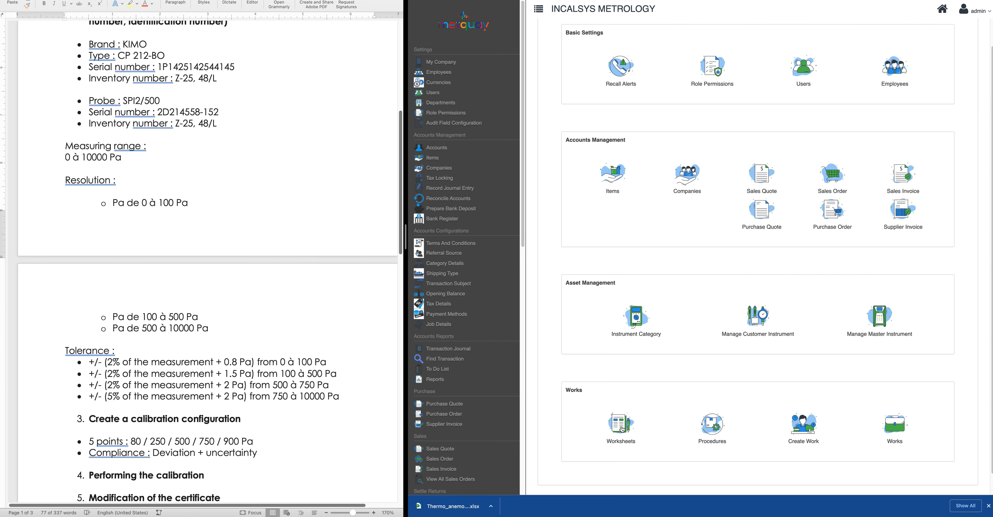
{"action": "left_click", "coordinate": [622, 428]}
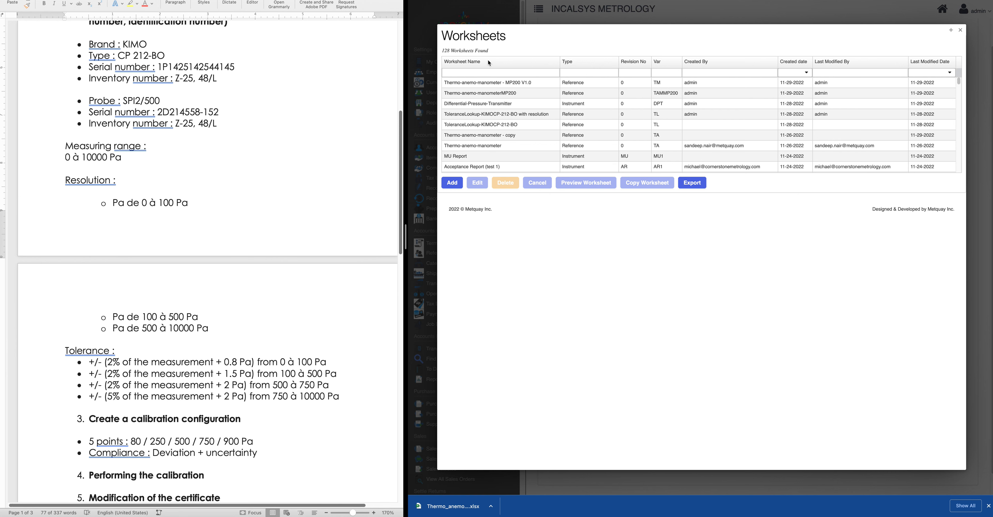
{"action": "left_click", "coordinate": [493, 83]}
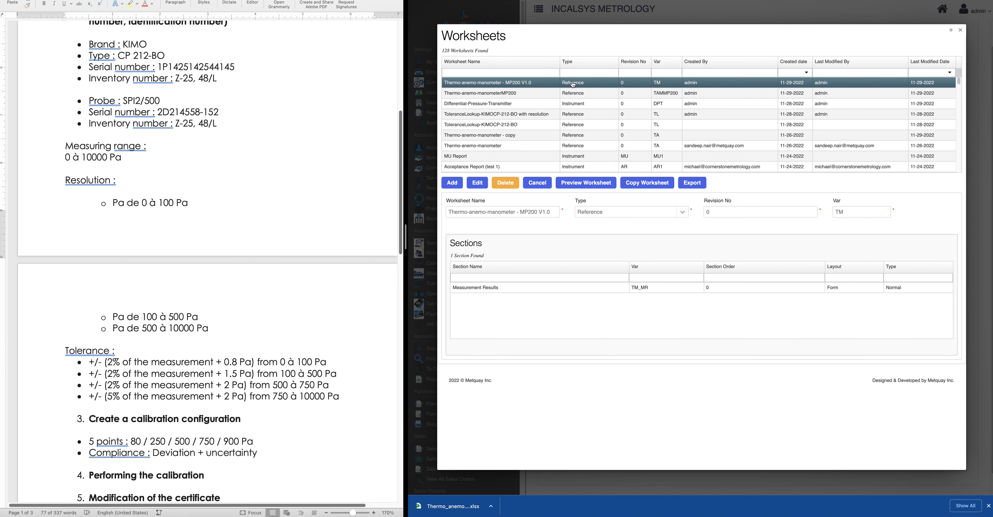
{"action": "left_click", "coordinate": [540, 184]}
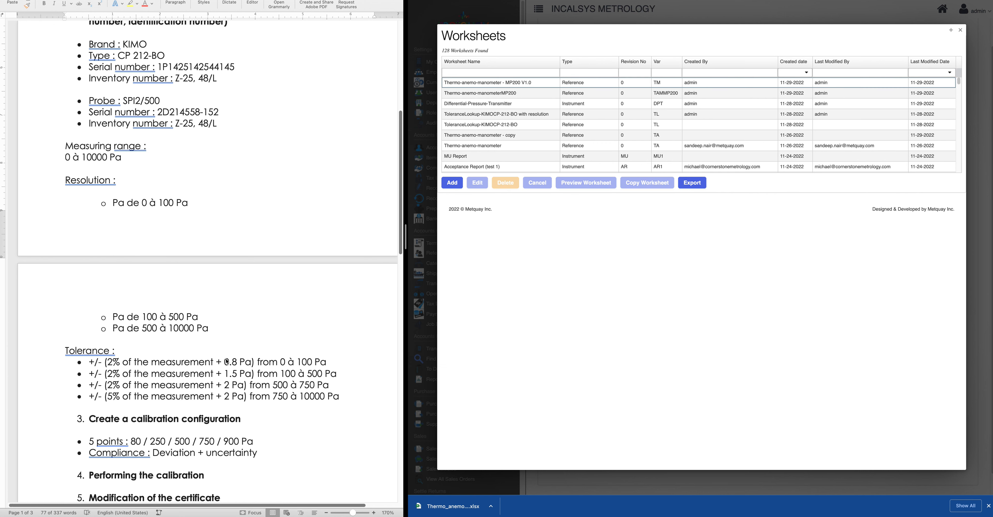
{"action": "scroll", "coordinate": [206, 365], "scroll_direction": "up", "scroll_amount": 2}
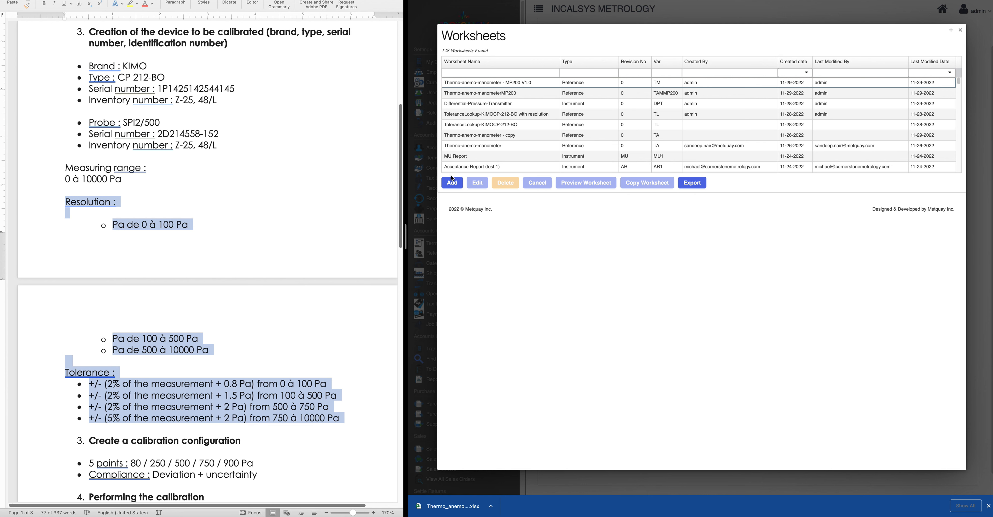
Create Instrument worksheet 'Differential-Pressure-Transmitter' with revision 0 and variable DPT1
{"action": "left_click", "coordinate": [453, 183]}
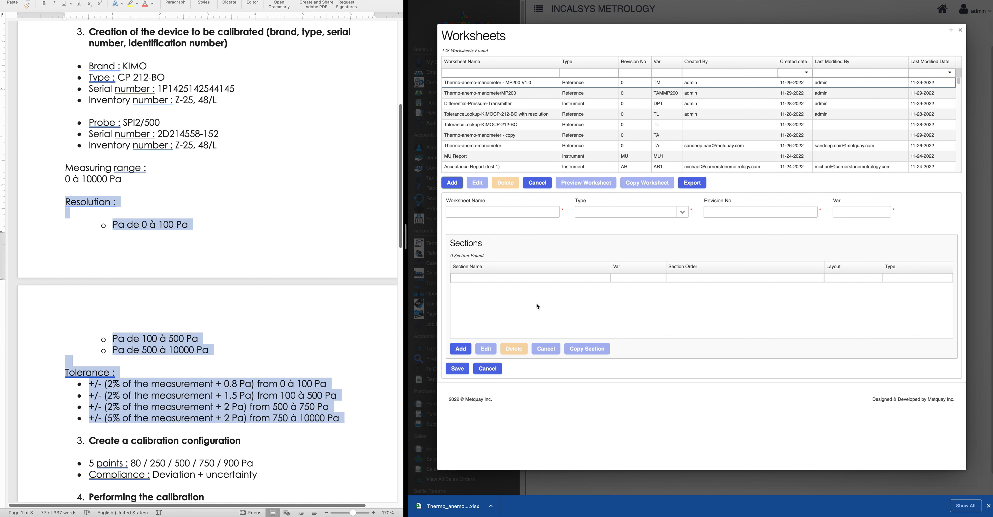
{"action": "left_click", "coordinate": [492, 212]}
{"action": "key", "text": "super+Tab"}
{"action": "left_click", "coordinate": [476, 213]}
{"action": "type", "text": "Differential-Pressure-Transmitter"}
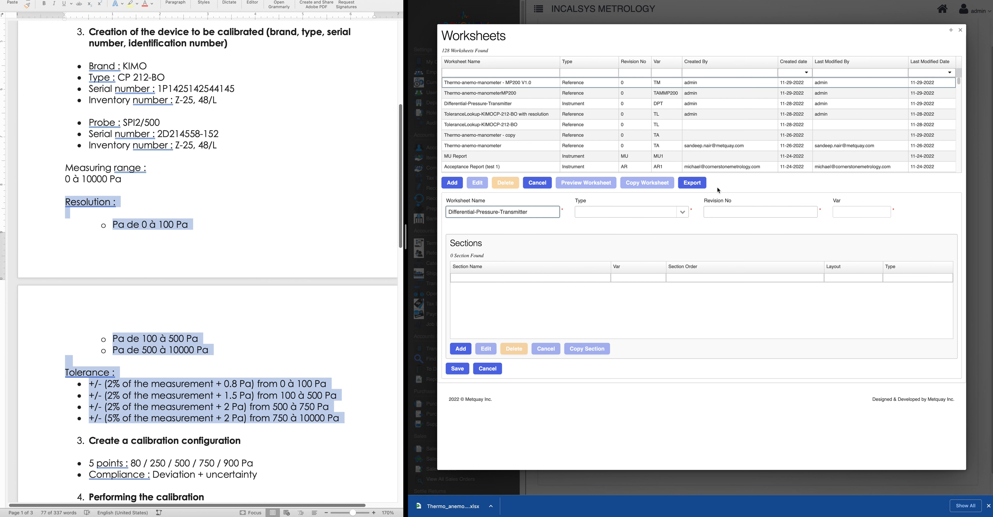
{"action": "left_click", "coordinate": [683, 212]}
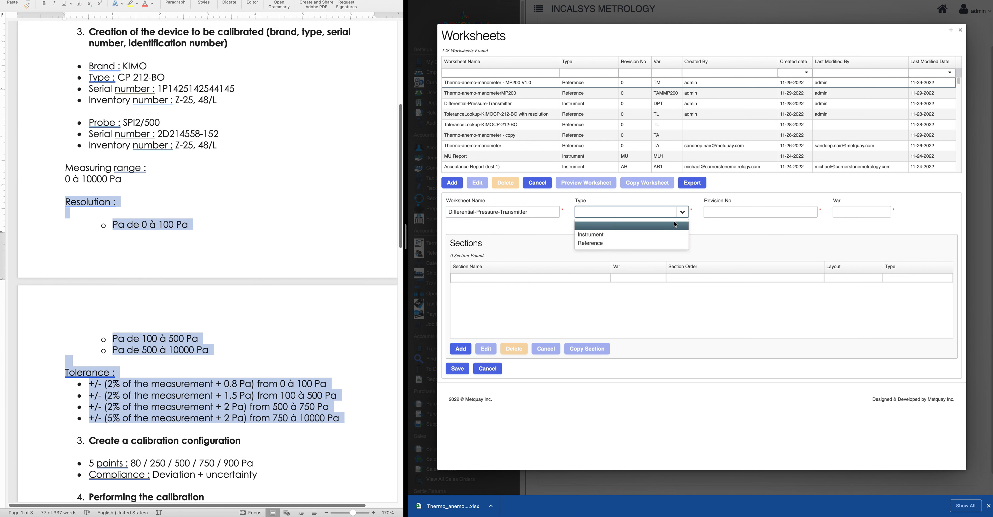
{"action": "left_click", "coordinate": [612, 236]}
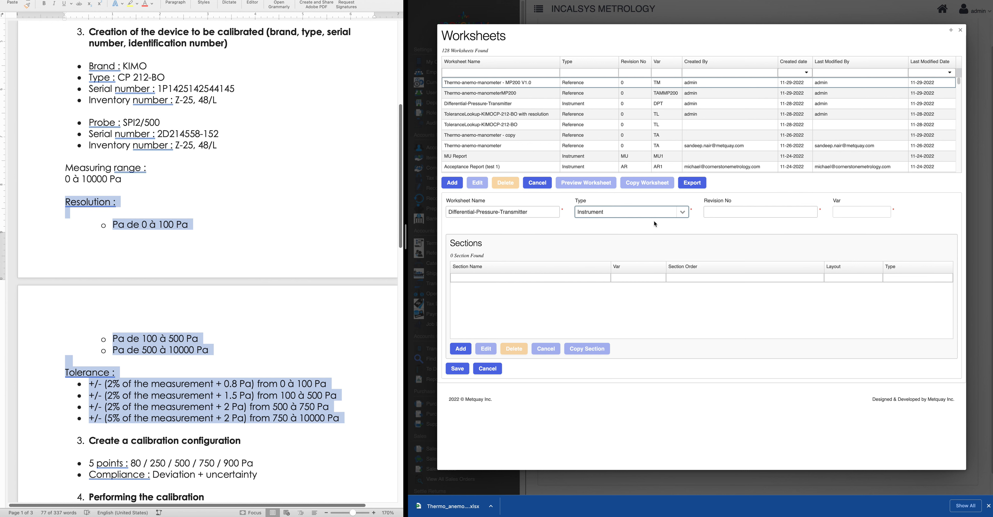
{"action": "left_click", "coordinate": [725, 211]}
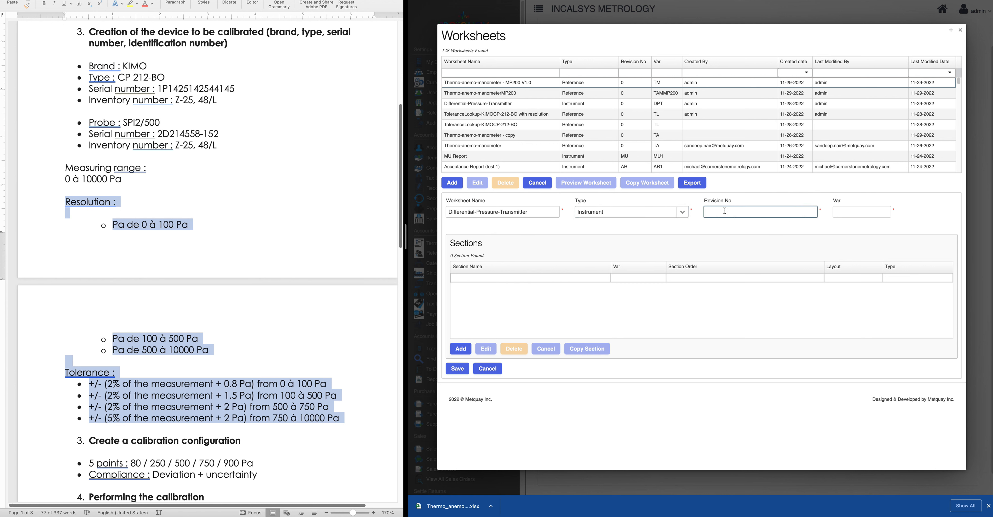
{"action": "left_click", "coordinate": [850, 213]}
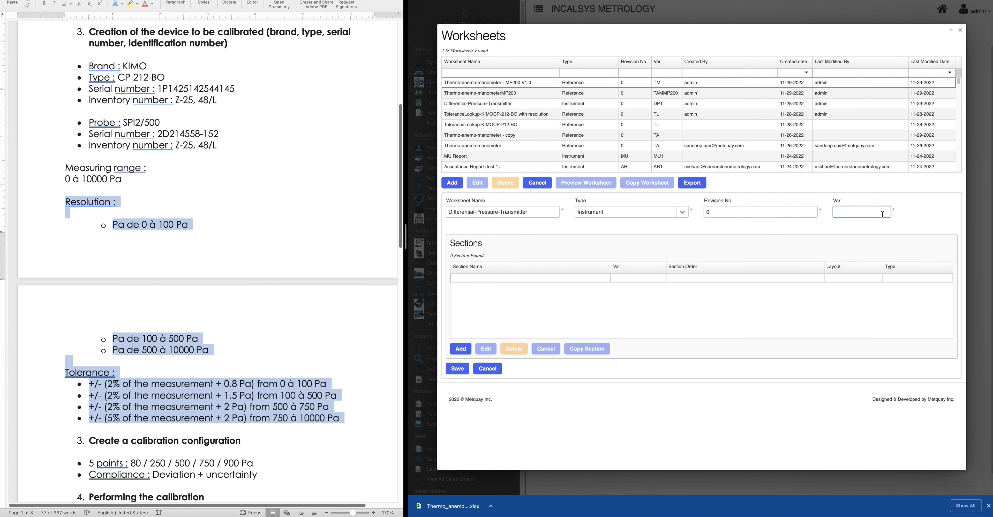
{"action": "type", "text": "DPT1"}
Create the Parameters section with Form layout, hidden section name, and variable suffix Param (DPT1_Param)
{"action": "left_click", "coordinate": [461, 348]}
{"action": "scroll", "coordinate": [523, 340], "scroll_direction": "down", "scroll_amount": 7}
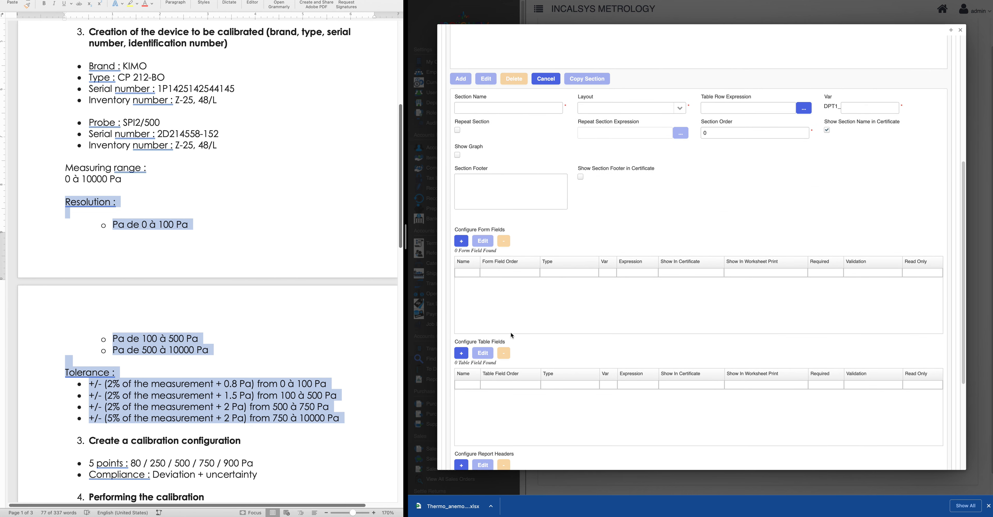
{"action": "left_click", "coordinate": [478, 108]}
{"action": "type", "text": "Parameters"}
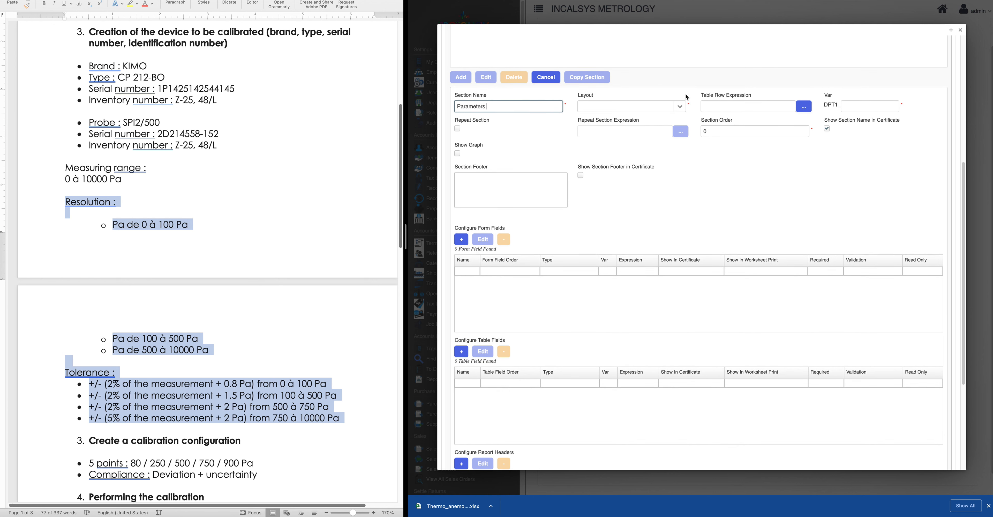
{"action": "left_click", "coordinate": [616, 108]}
{"action": "left_click", "coordinate": [612, 129]}
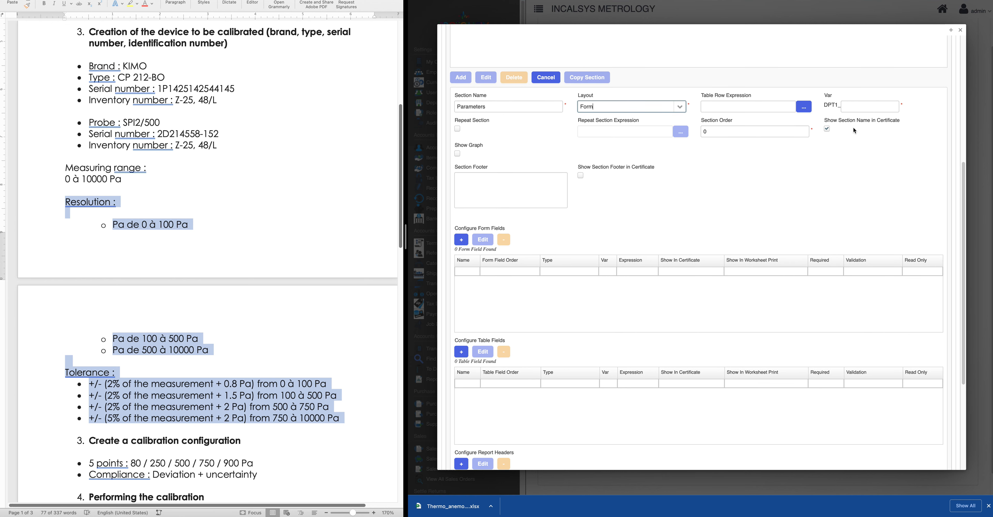
{"action": "left_click", "coordinate": [828, 129]}
{"action": "scroll", "coordinate": [617, 206], "scroll_direction": "down", "scroll_amount": 3}
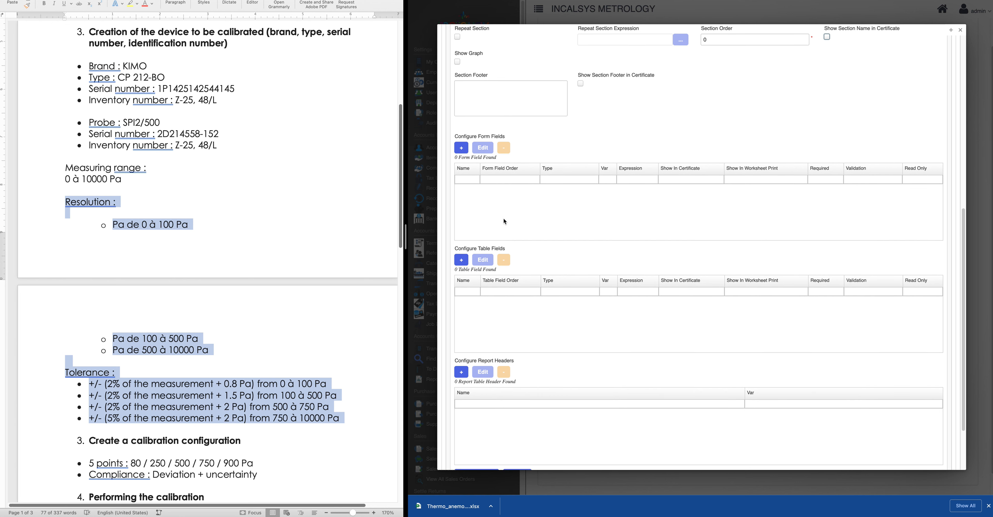
{"action": "left_click", "coordinate": [468, 151]}
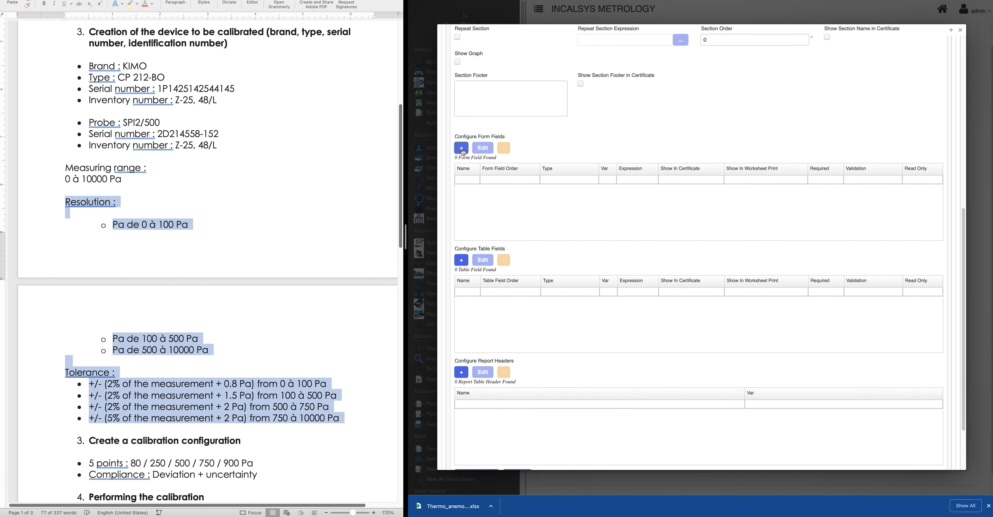
{"action": "scroll", "coordinate": [714, 174], "scroll_direction": "up", "scroll_amount": 3}
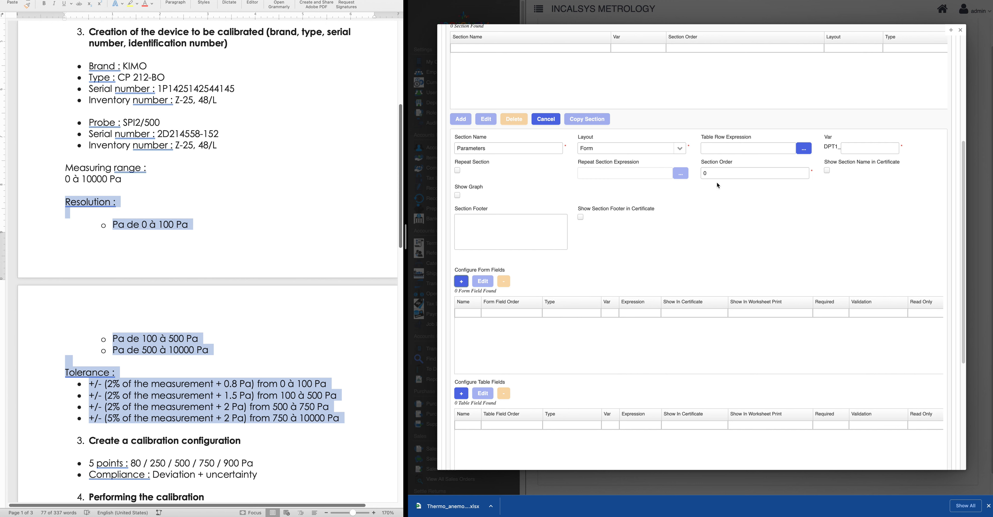
{"action": "left_click", "coordinate": [862, 146]}
{"action": "type", "text": "Param"}
Add a Numeric form field 'No. Calpoints' with variable Calpoints
{"action": "left_click", "coordinate": [461, 281]}
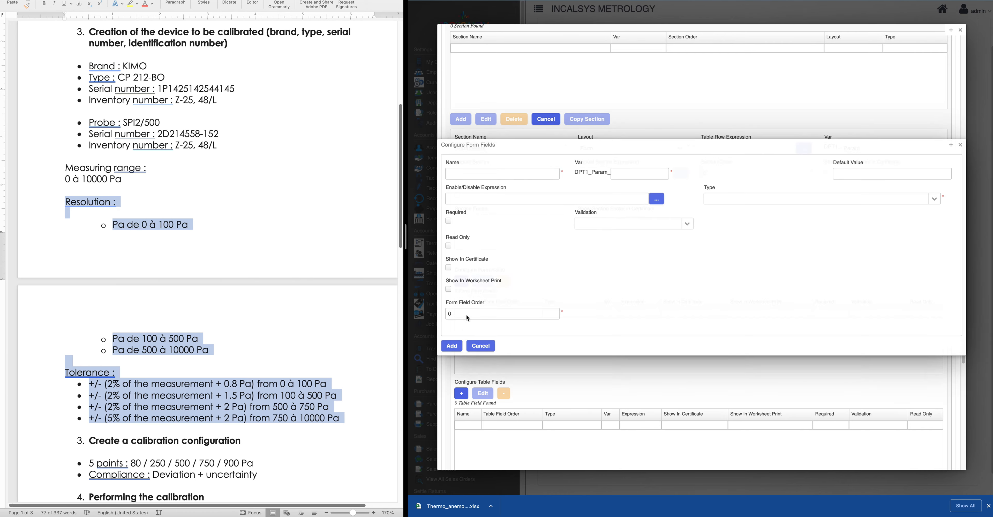
{"action": "left_click", "coordinate": [467, 172]}
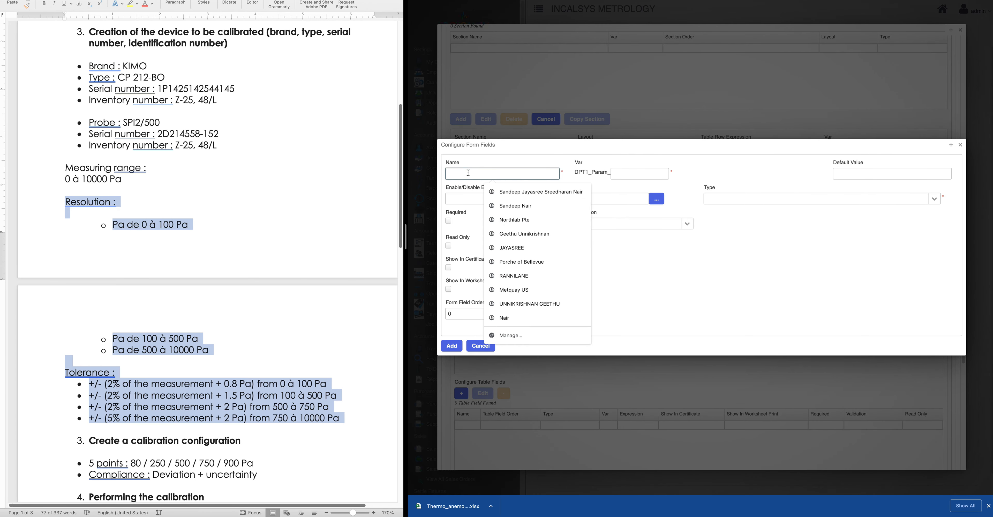
{"action": "key", "text": "super+Tab"}
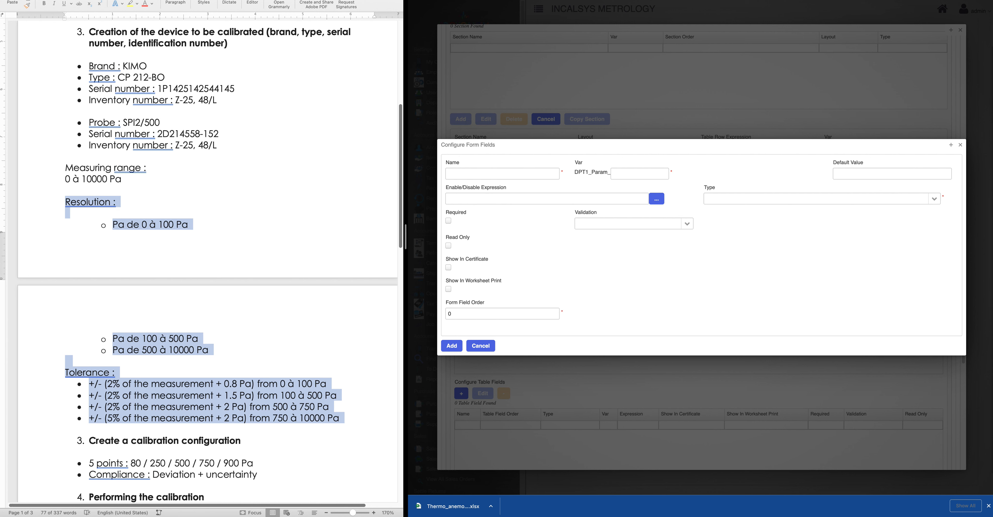
{"action": "left_click", "coordinate": [510, 175]}
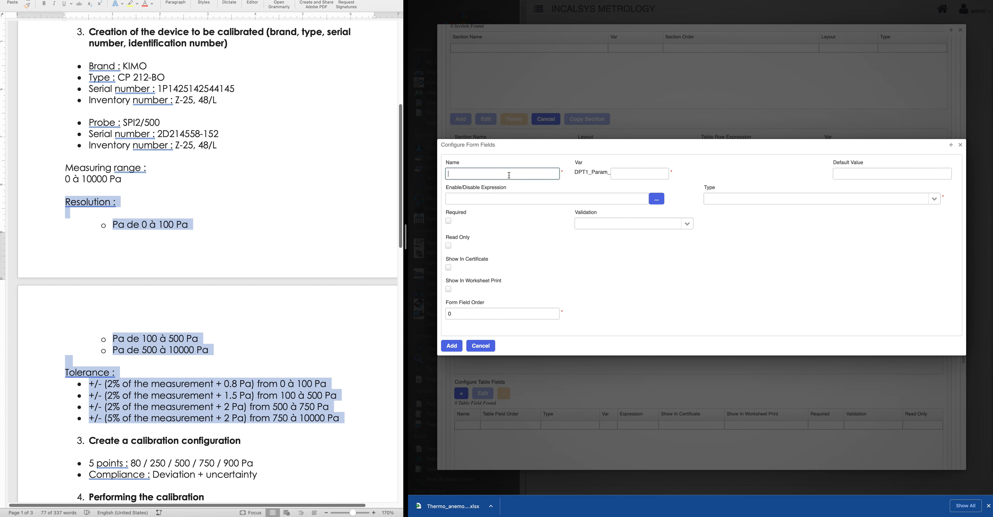
{"action": "type", "text": "No. Calpoints"}
{"action": "left_click", "coordinate": [639, 174]}
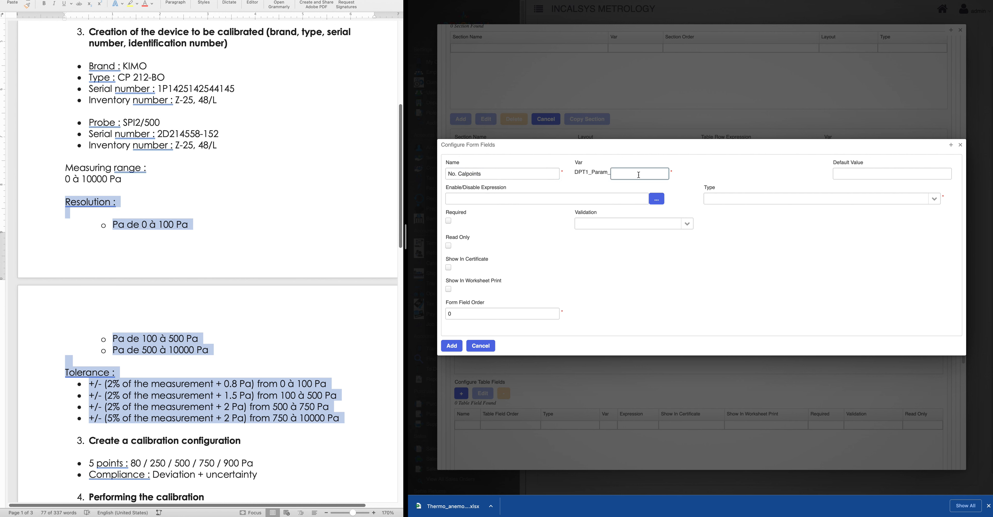
{"action": "type", "text": "Calpoints"}
{"action": "left_click", "coordinate": [935, 199]}
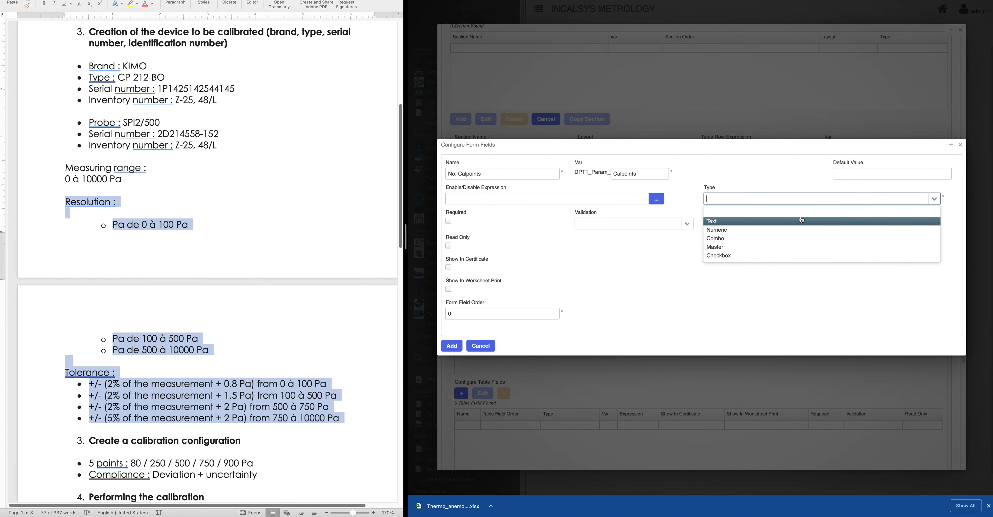
{"action": "left_click", "coordinate": [717, 230]}
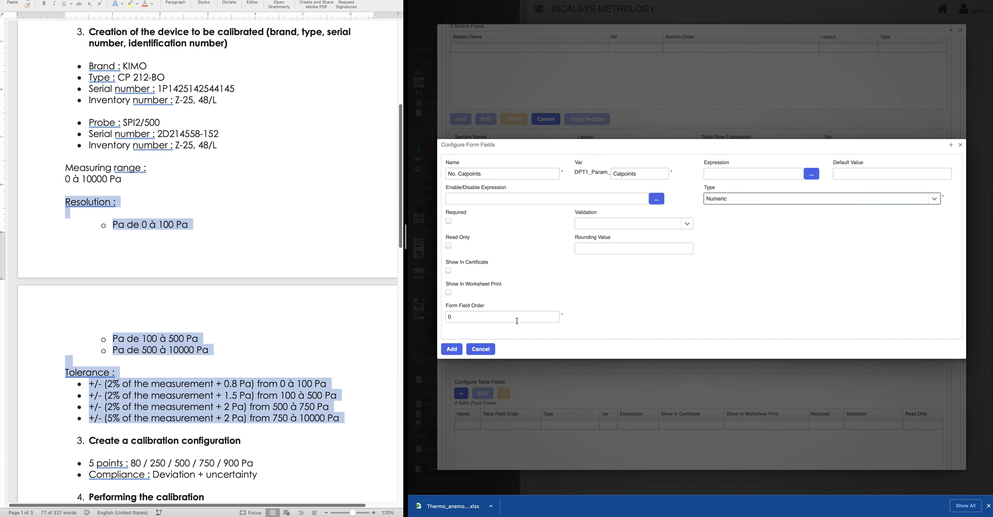
{"action": "left_click", "coordinate": [452, 349]}
Add a second Numeric form field named 'No. Repeats'
{"action": "scroll", "coordinate": [535, 256], "scroll_direction": "down", "scroll_amount": 3}
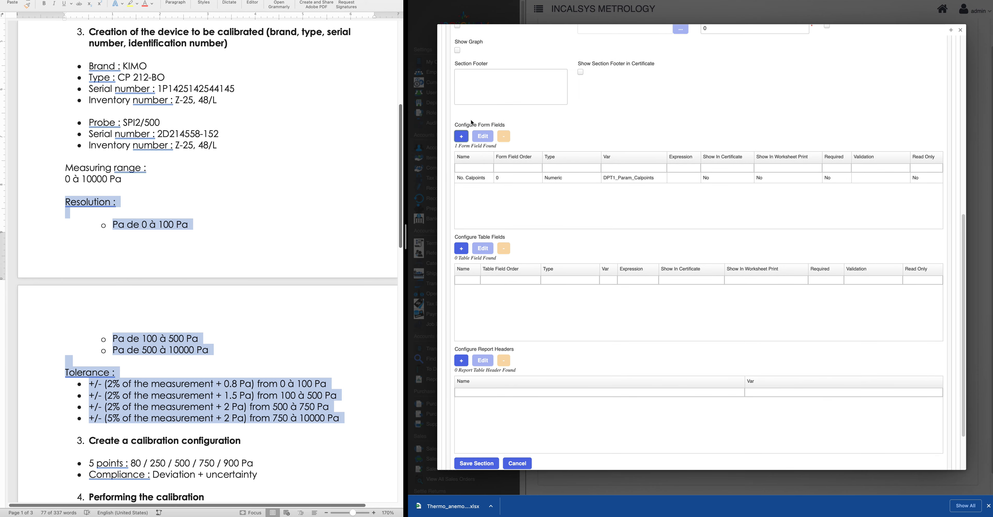
{"action": "left_click", "coordinate": [462, 136]}
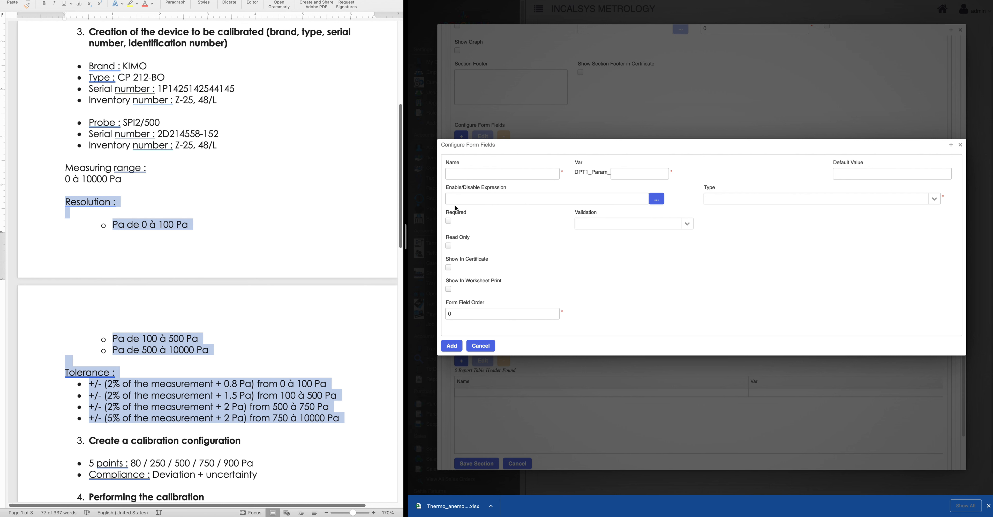
{"action": "left_click", "coordinate": [468, 175]}
{"action": "type", "text": "No. Repeats"}
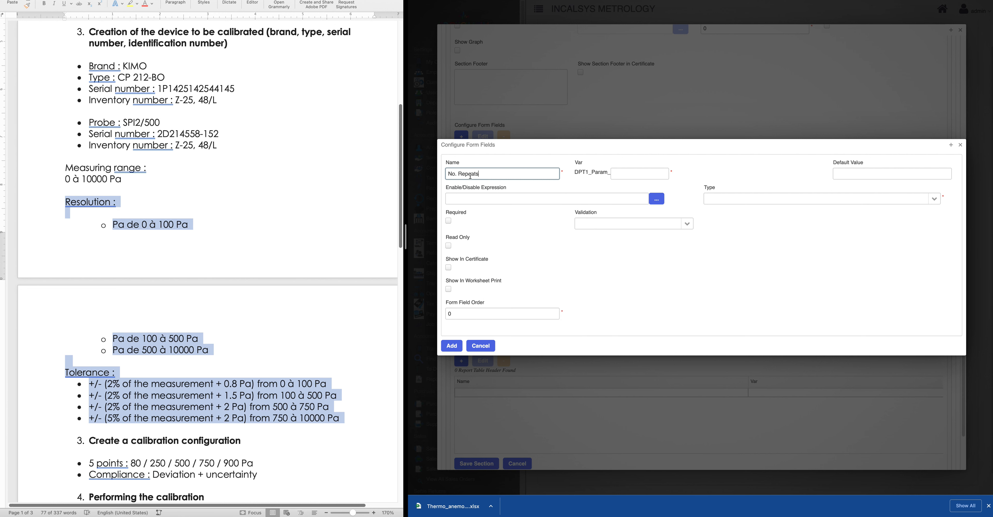
{"action": "left_click", "coordinate": [644, 170]}
{"action": "type", "text": "No"}
{"action": "key", "text": "BackSpace"}
{"action": "key", "text": "BackSpace"}
{"action": "type", "text": "Repeats"}
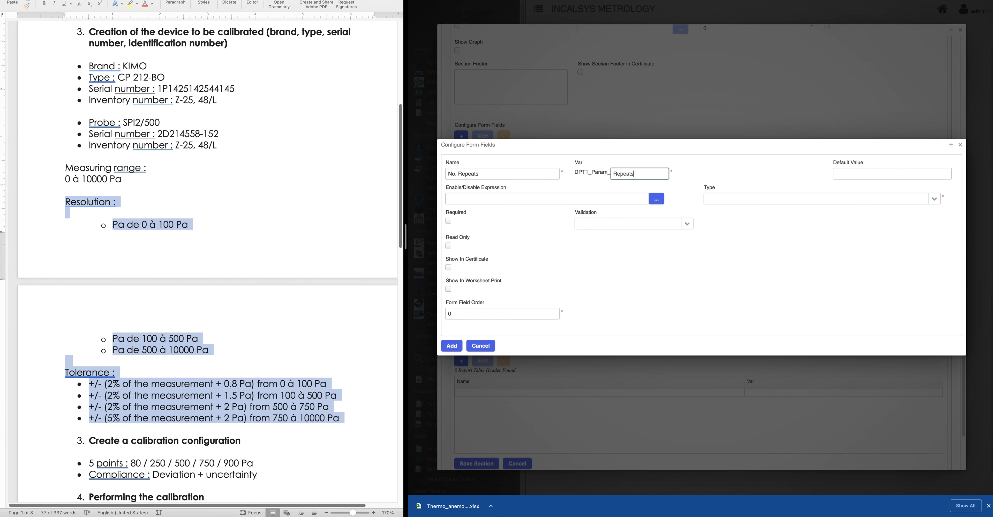
{"action": "left_click", "coordinate": [934, 199]}
{"action": "left_click", "coordinate": [734, 229]}
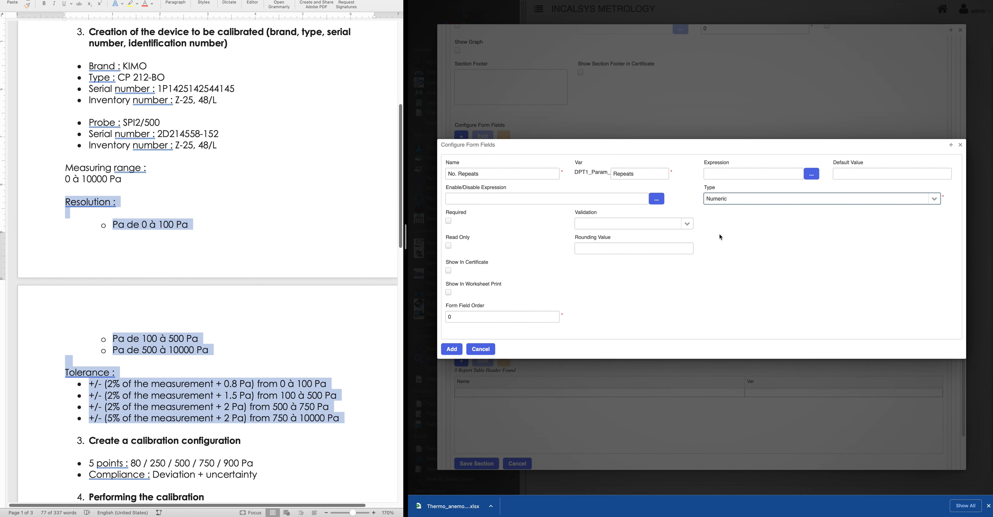
{"action": "left_click", "coordinate": [451, 349]}
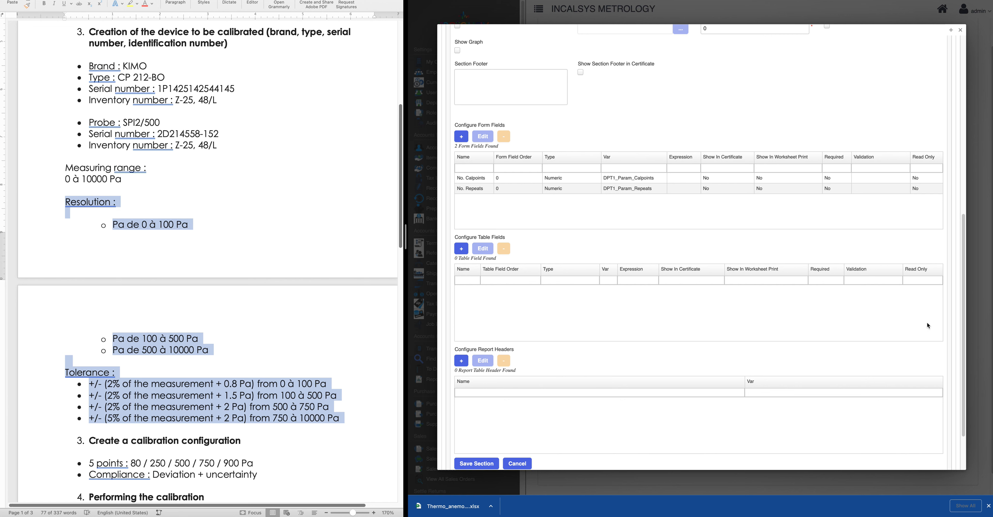
{"action": "left_click", "coordinate": [461, 136]}
Add Master field 'Calibration Standard (Manometer)', variable CalibrationStandard, linked to Thermo-anemo-manometer - MP200 V1.0
{"action": "type", "text": "C"}
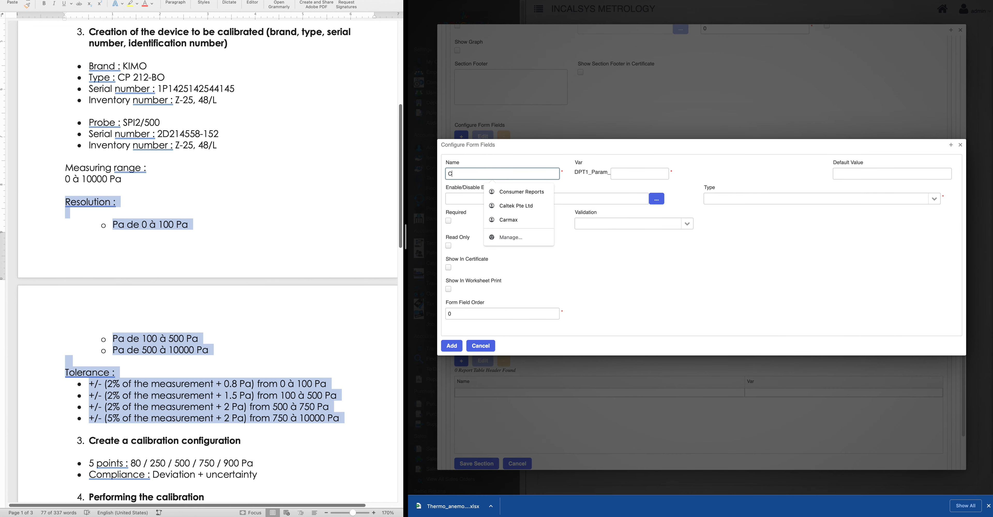
{"action": "type", "text": "alibration Standar"}
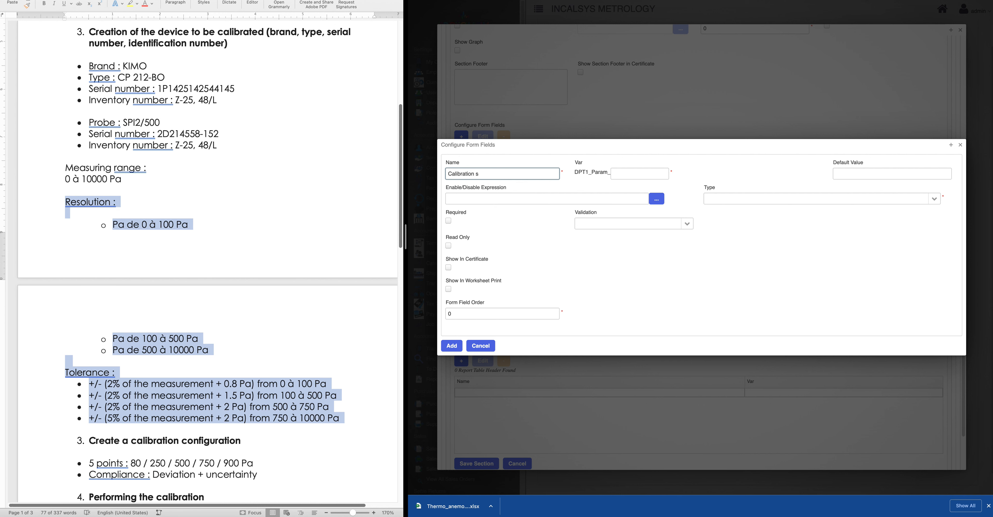
{"action": "type", "text": "d (Manometer"}
{"action": "left_click", "coordinate": [653, 171]}
{"action": "type", "text": "Standard"}
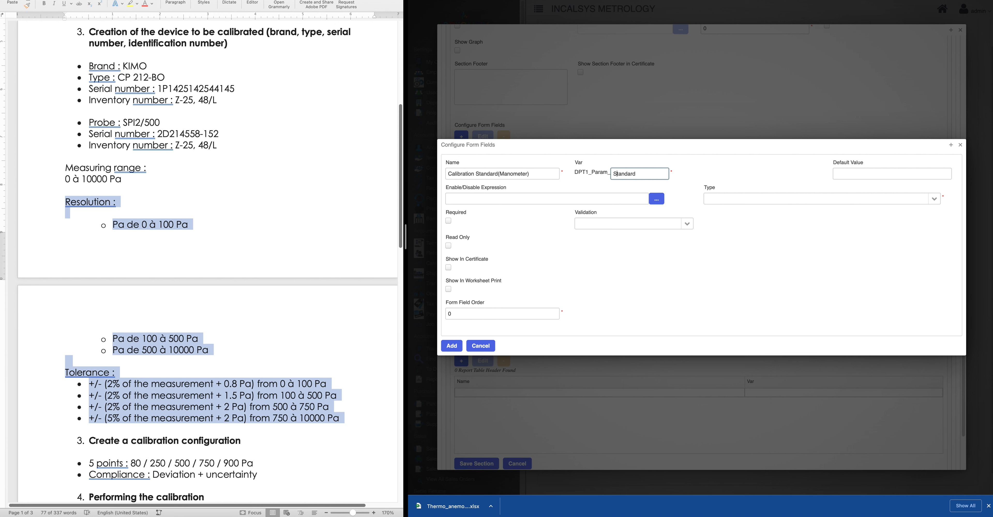
{"action": "type", "text": "Calira"}
{"action": "key", "text": "BackSpace"}
{"action": "key", "text": "BackSpace"}
{"action": "type", "text": "bration"}
{"action": "left_click", "coordinate": [717, 199]}
{"action": "left_click", "coordinate": [722, 248]}
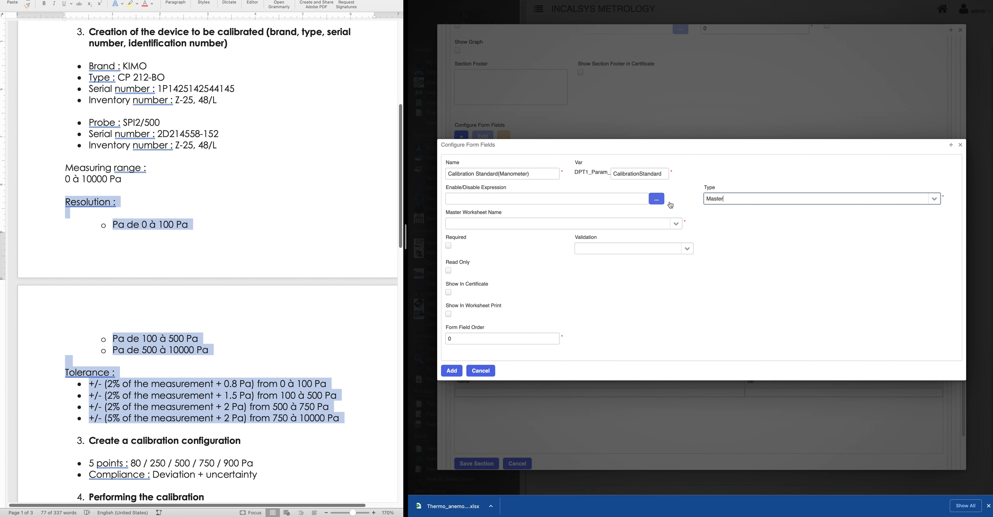
{"action": "left_click", "coordinate": [455, 225]}
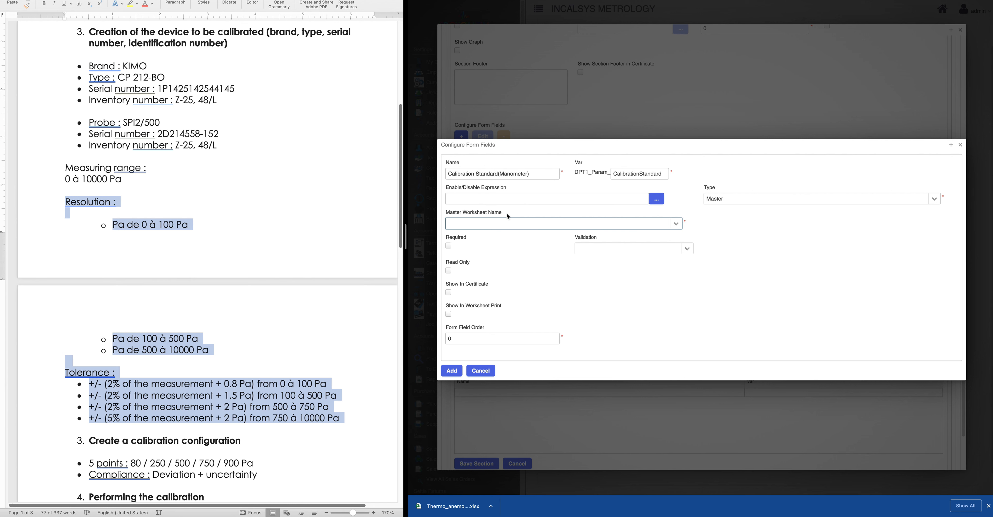
{"action": "type", "text": "mano"}
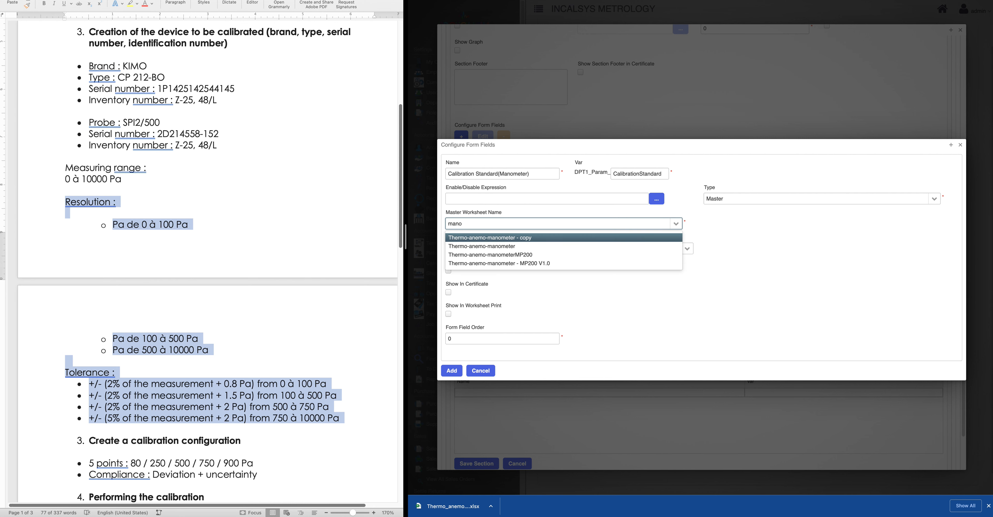
{"action": "left_click", "coordinate": [544, 263]}
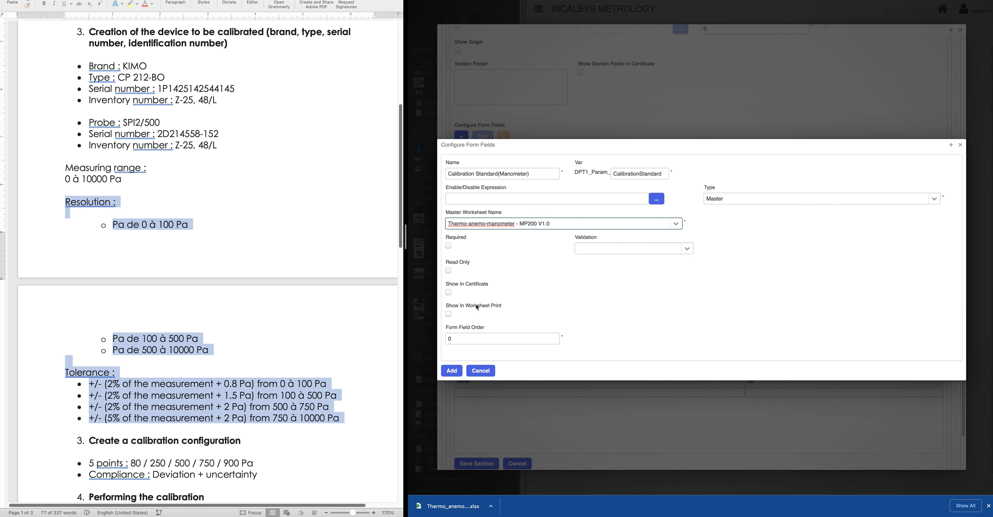
{"action": "left_click", "coordinate": [451, 371]}
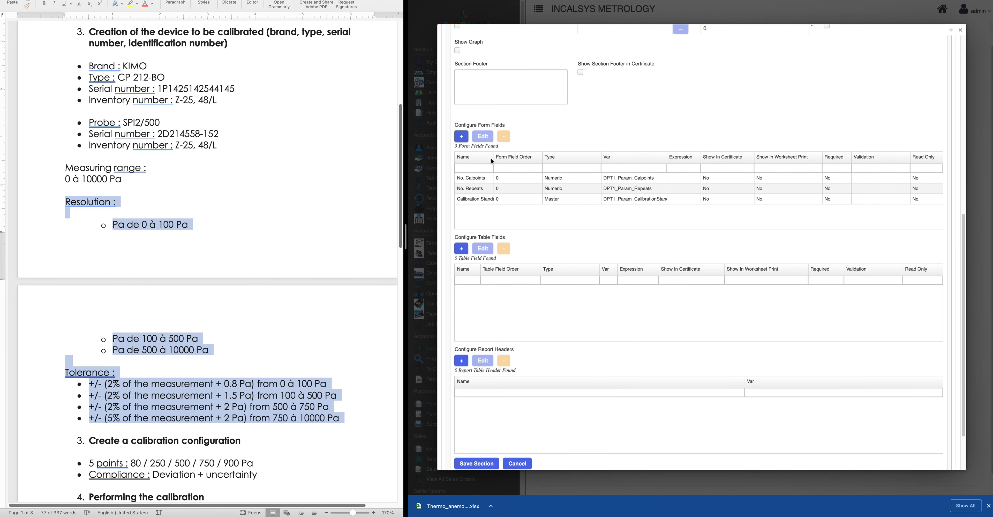
{"action": "double_click", "coordinate": [494, 157]}
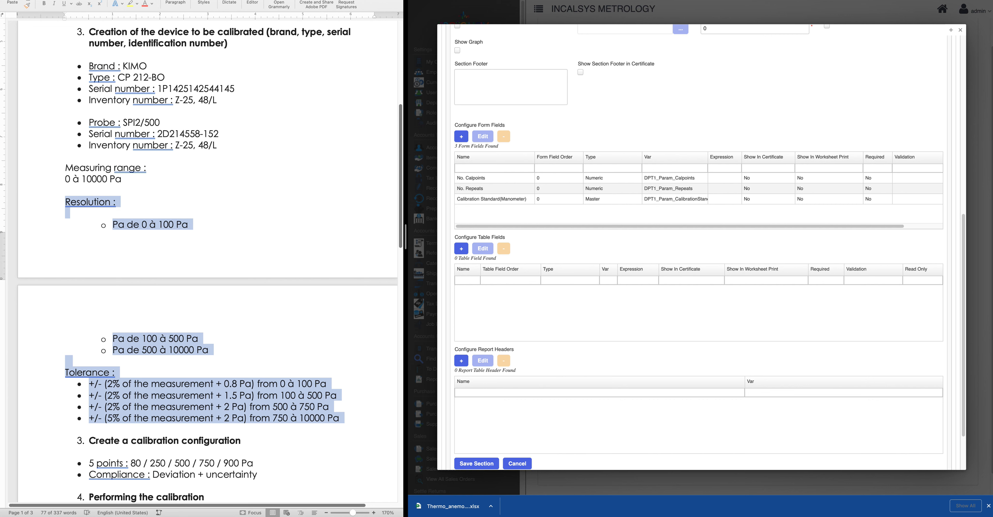
Add Master field 'Tolerance Lookup' linked to ToleranceLookup-KIMOCP-212-BO with resolution, then save the section
{"action": "left_click", "coordinate": [461, 137]}
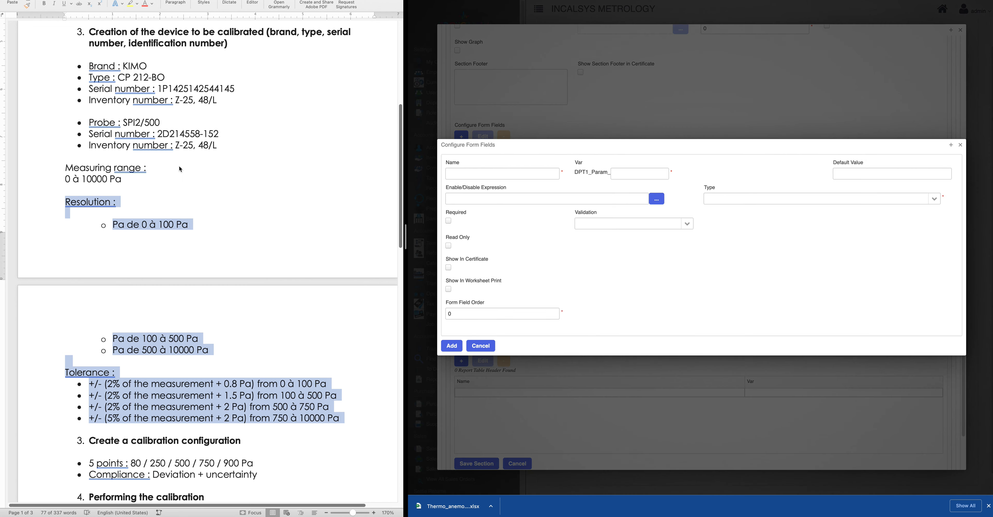
{"action": "left_click", "coordinate": [480, 176]}
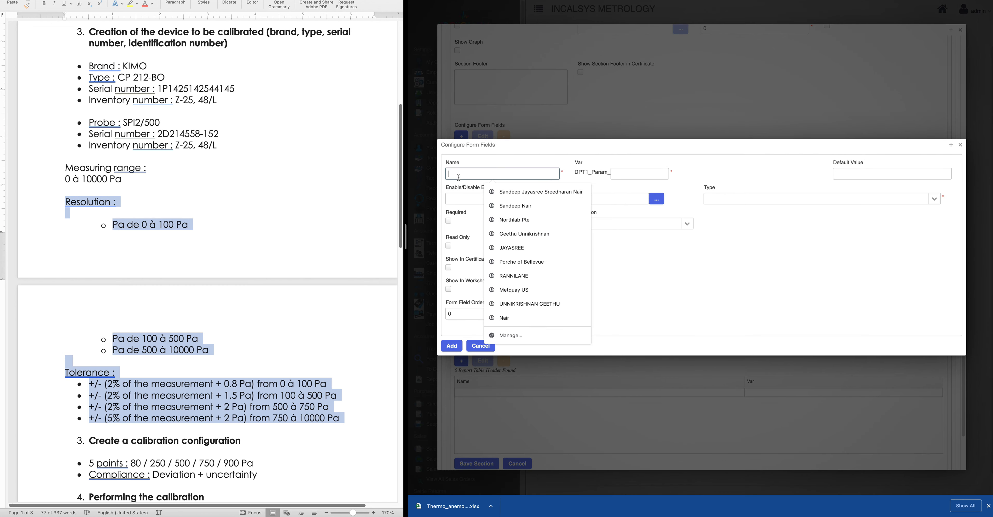
{"action": "type", "text": "Tolerance Lookup"}
{"action": "left_click", "coordinate": [643, 173]}
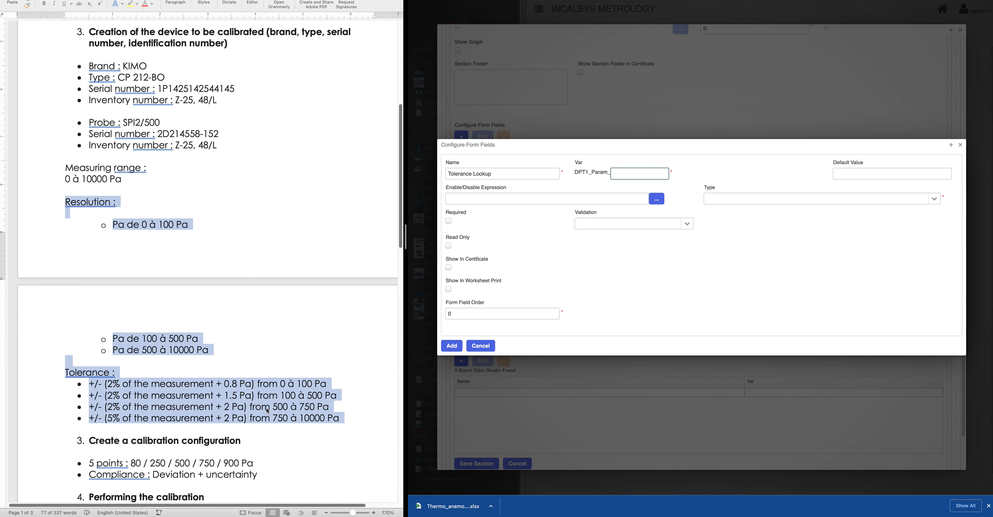
{"action": "type", "text": "leranceLookup"}
{"action": "left_click", "coordinate": [937, 199]}
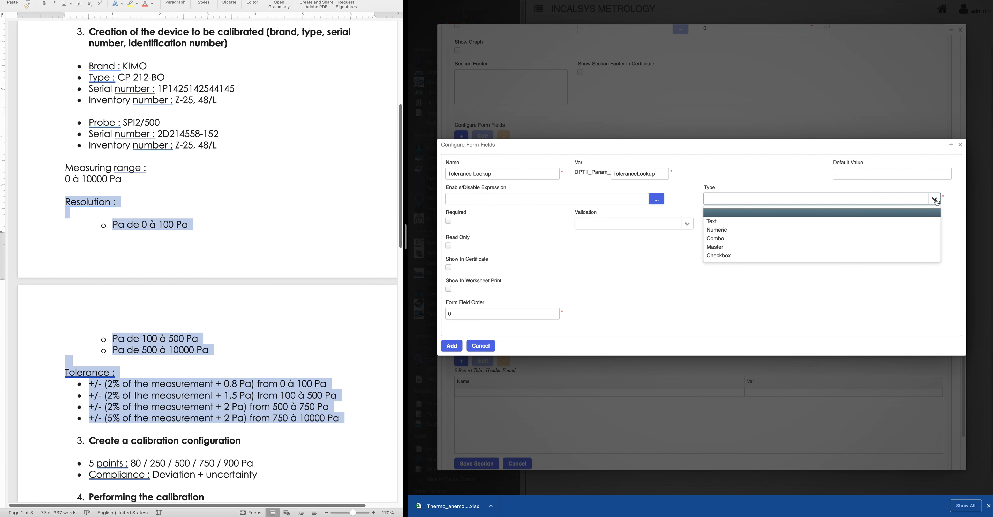
{"action": "left_click", "coordinate": [734, 248]}
{"action": "left_click", "coordinate": [480, 225]}
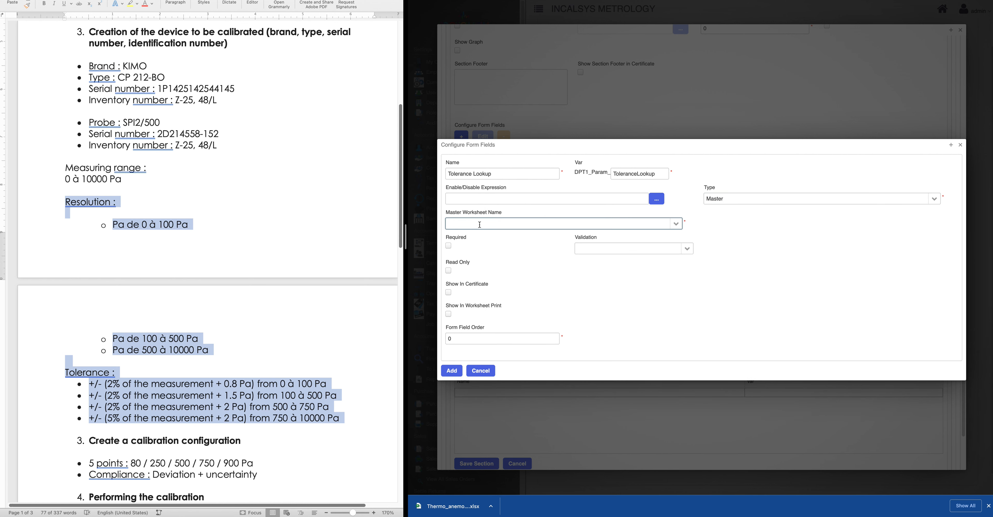
{"action": "type", "text": "tolerance"}
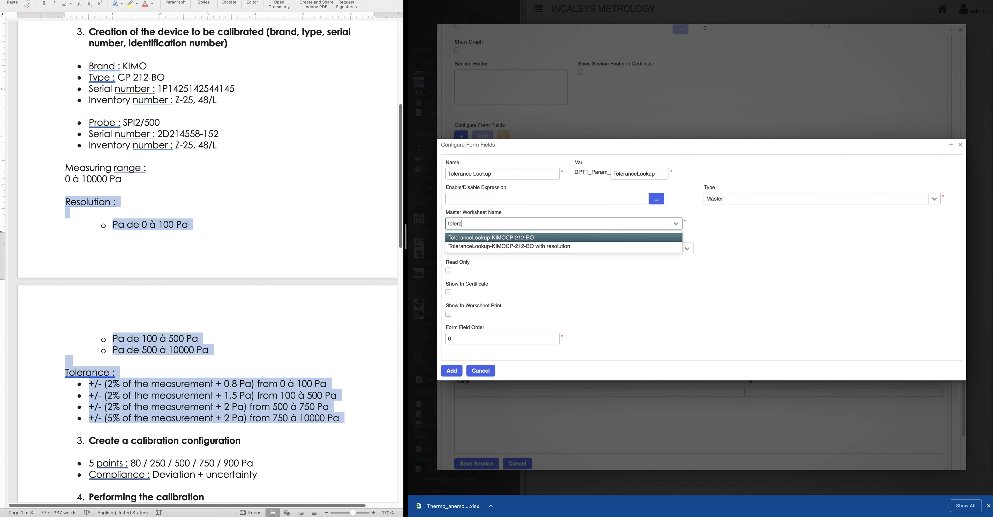
{"action": "left_click", "coordinate": [498, 247]}
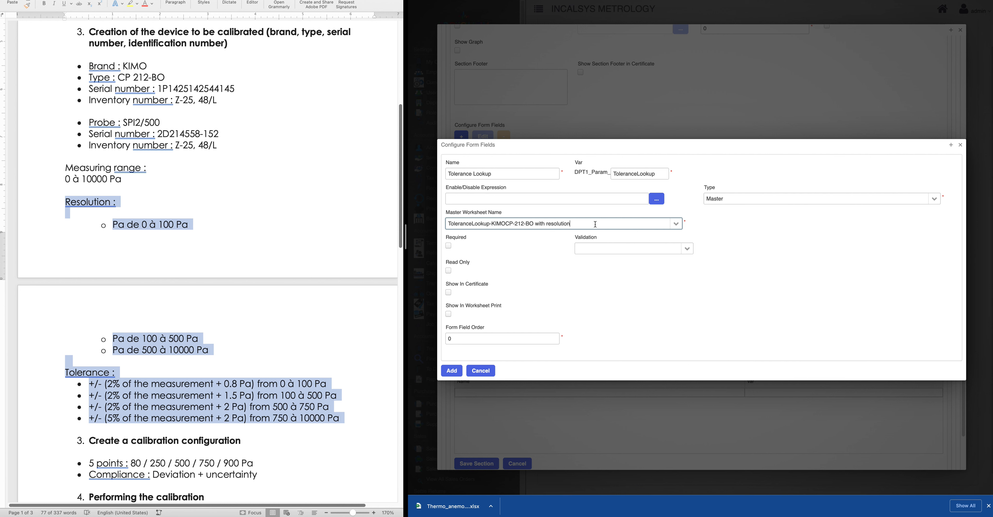
{"action": "left_click_drag", "start_coordinate": [599, 224], "coordinate": [332, 225]}
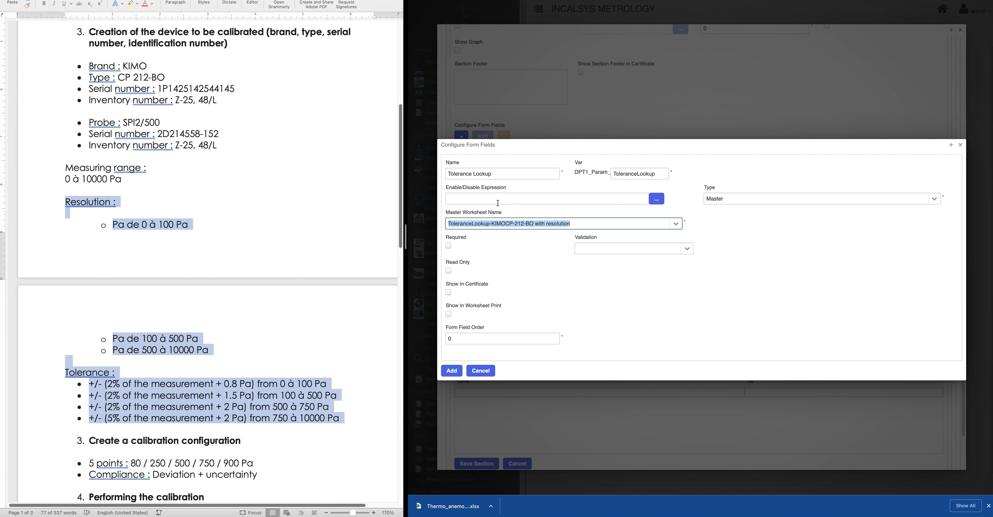
{"action": "left_click", "coordinate": [454, 371]}
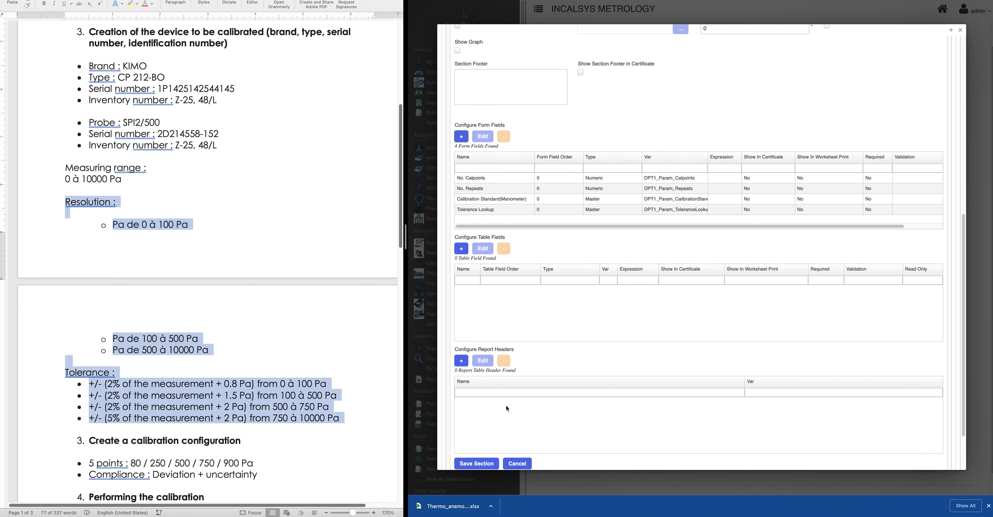
{"action": "scroll", "coordinate": [505, 405], "scroll_direction": "down", "scroll_amount": 3}
{"action": "left_click", "coordinate": [478, 400]}
Append -V1.0 to resolve the duplicate name, save as Differential-Pressure-Transmitter-V1.0, and preview it
{"action": "left_click", "coordinate": [454, 365]}
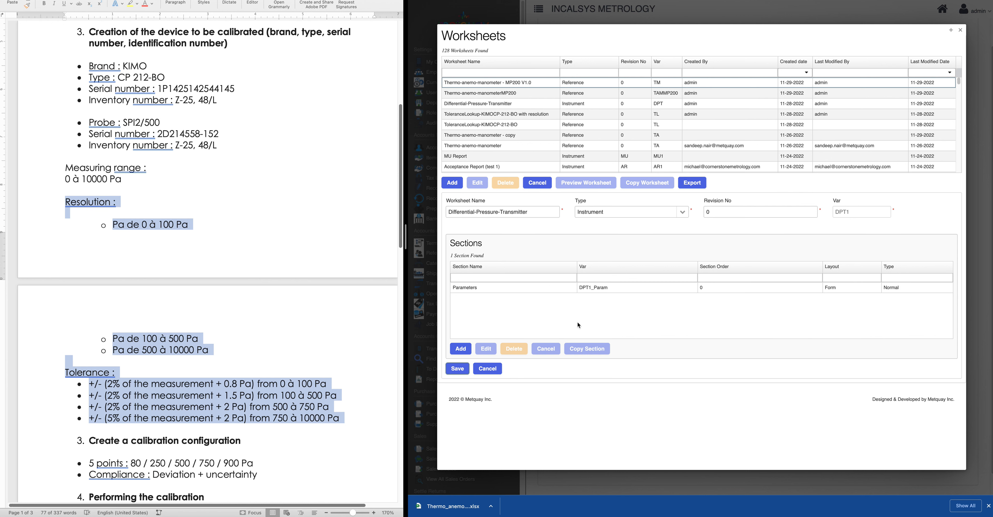
{"action": "left_click", "coordinate": [457, 369]}
{"action": "left_click", "coordinate": [532, 210]}
{"action": "type", "text": "-V1."}
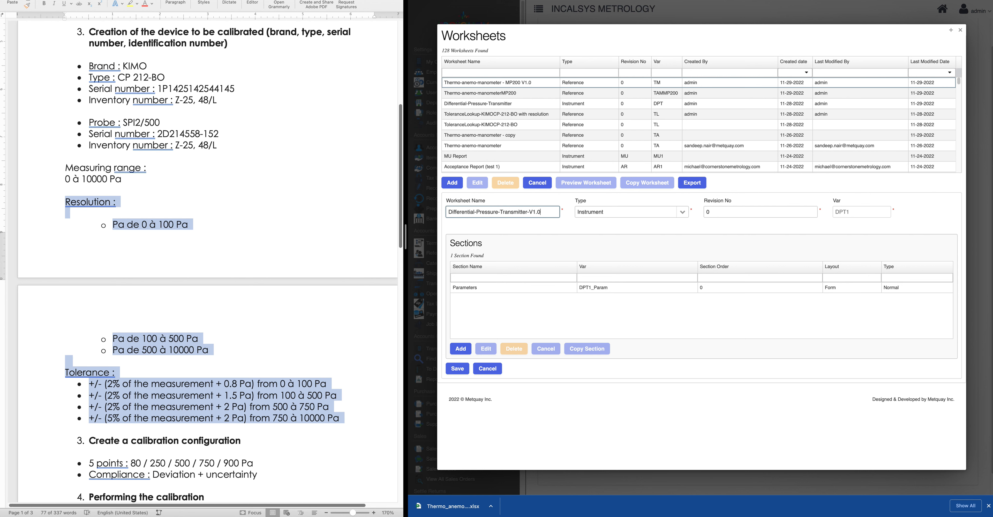
{"action": "type", "text": "0"}
{"action": "left_click", "coordinate": [454, 371]}
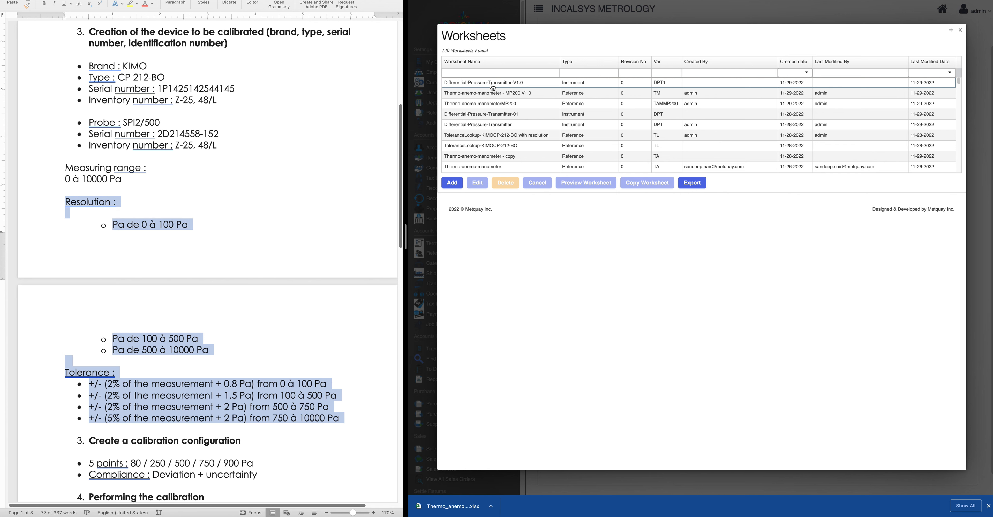
{"action": "left_click", "coordinate": [491, 85]}
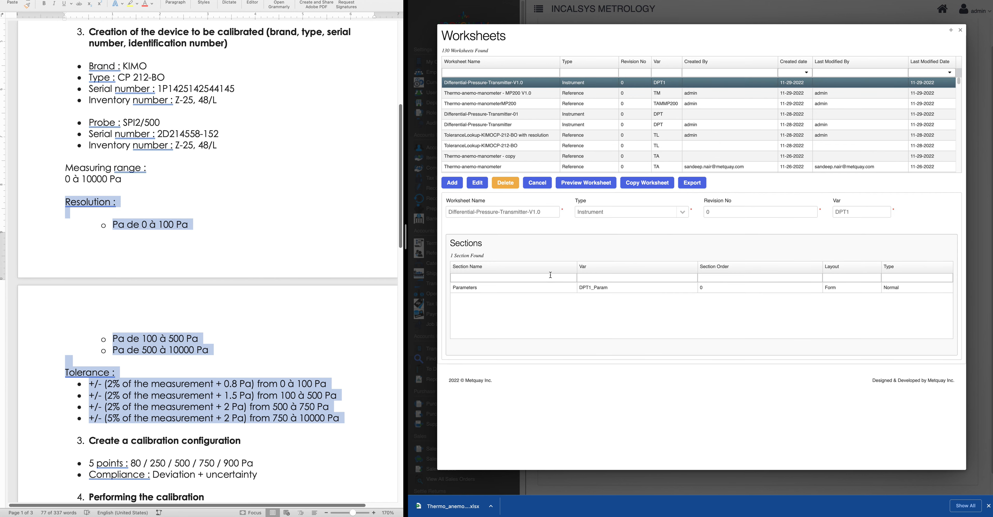
{"action": "left_click", "coordinate": [588, 185]}
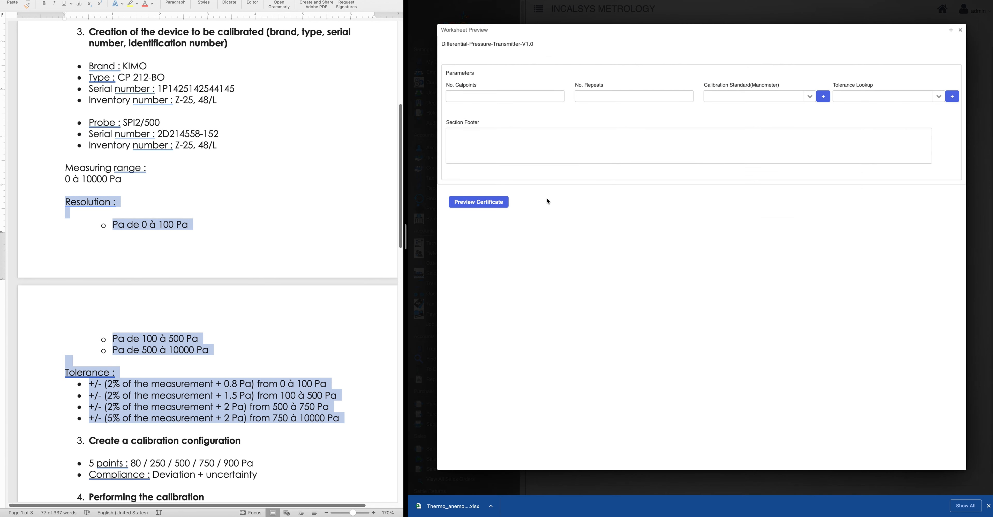
Choose ETP 049 Kimo as the Calibration Standard and inspect its instrument details
{"action": "left_click", "coordinate": [473, 97]}
{"action": "key", "text": "Tab"}
{"action": "left_click", "coordinate": [810, 98]}
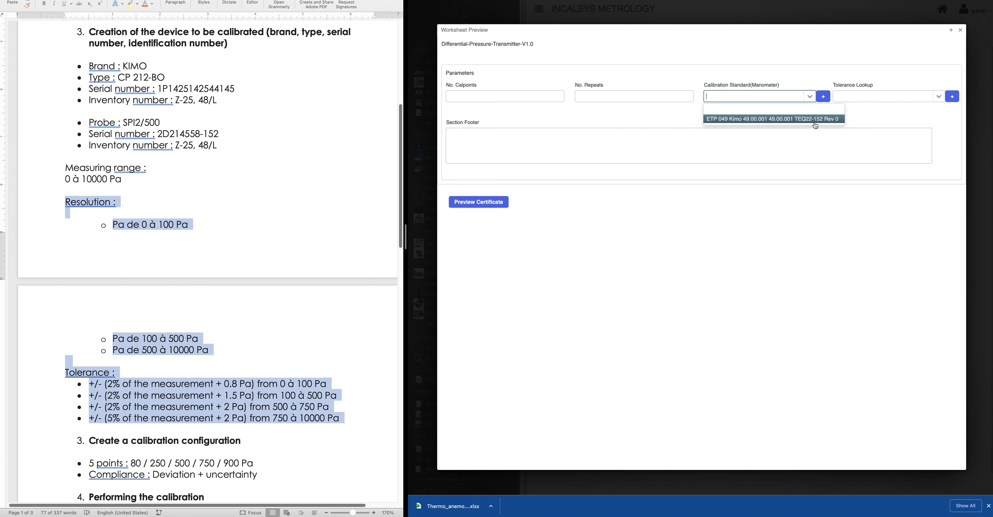
{"action": "left_click", "coordinate": [767, 120]}
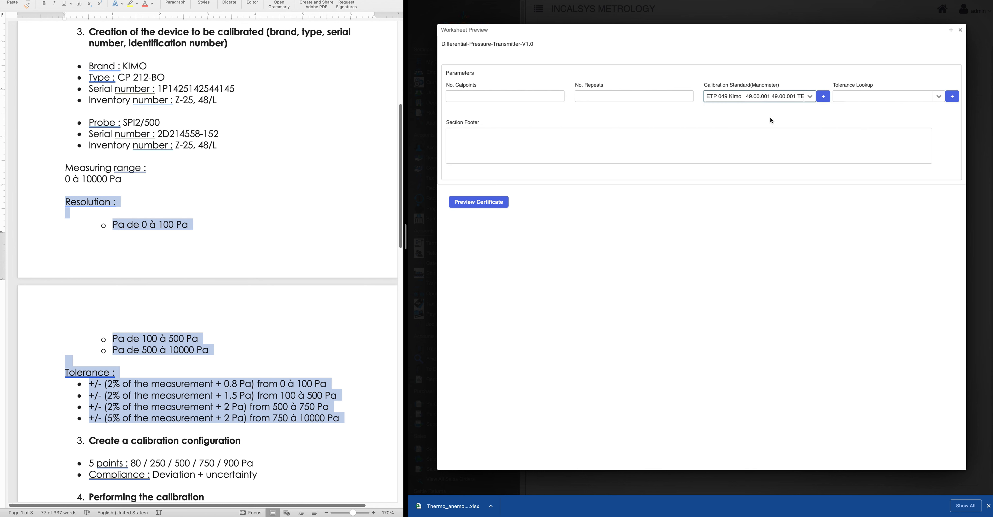
{"action": "left_click", "coordinate": [828, 100]}
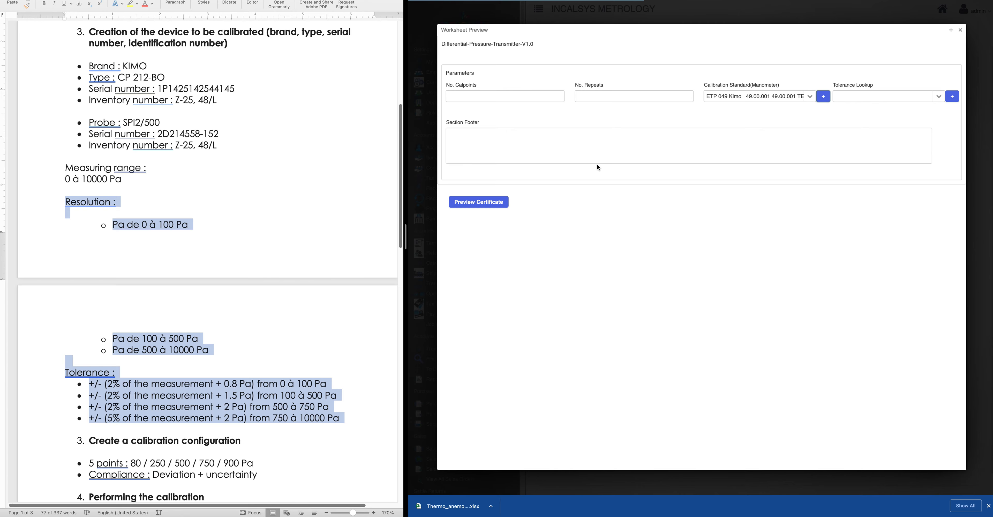
{"action": "scroll", "coordinate": [662, 266], "scroll_direction": "down", "scroll_amount": 5}
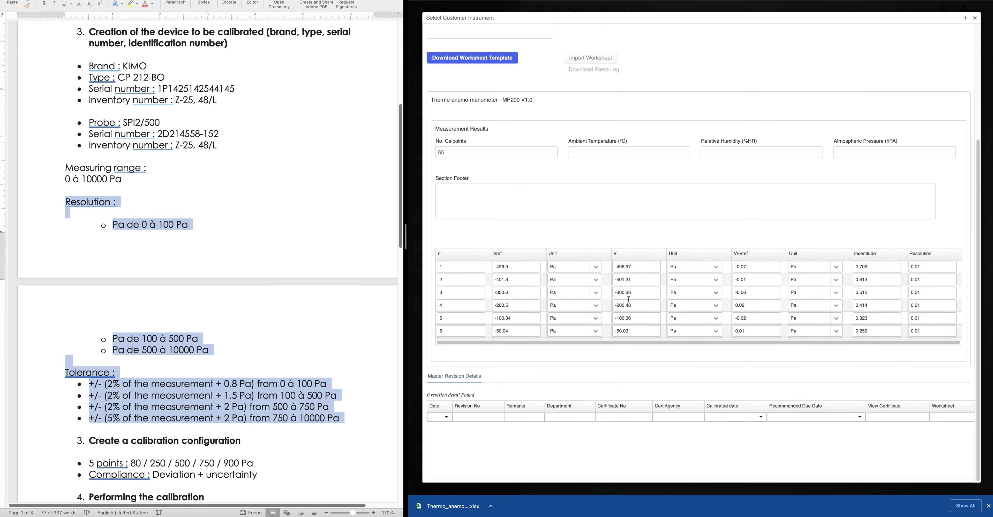
{"action": "scroll", "coordinate": [731, 248], "scroll_direction": "up", "scroll_amount": 4}
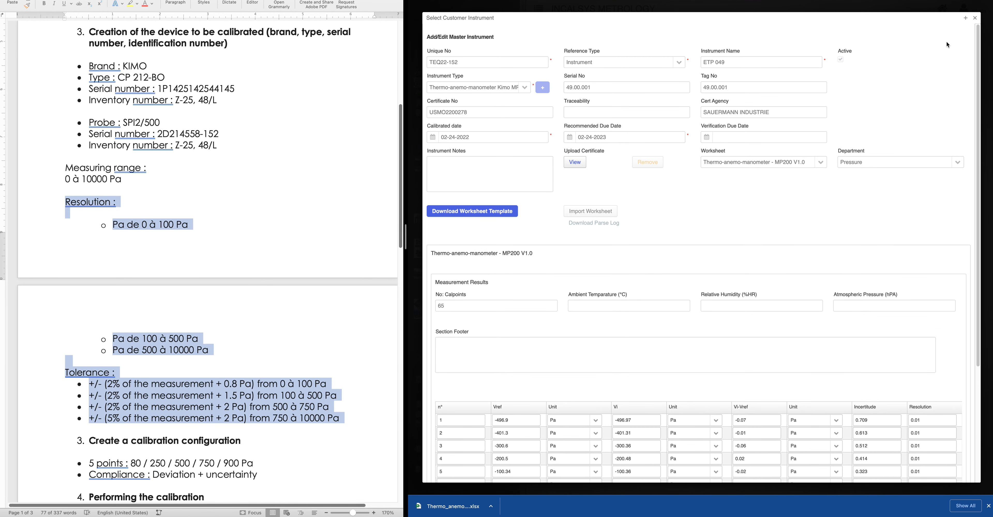
{"action": "left_click", "coordinate": [975, 18]}
Set Tolerance Lookup to KIMO-CP212-BO-Tolerance TEQ22-150 Rev 1
{"action": "left_click", "coordinate": [939, 96]}
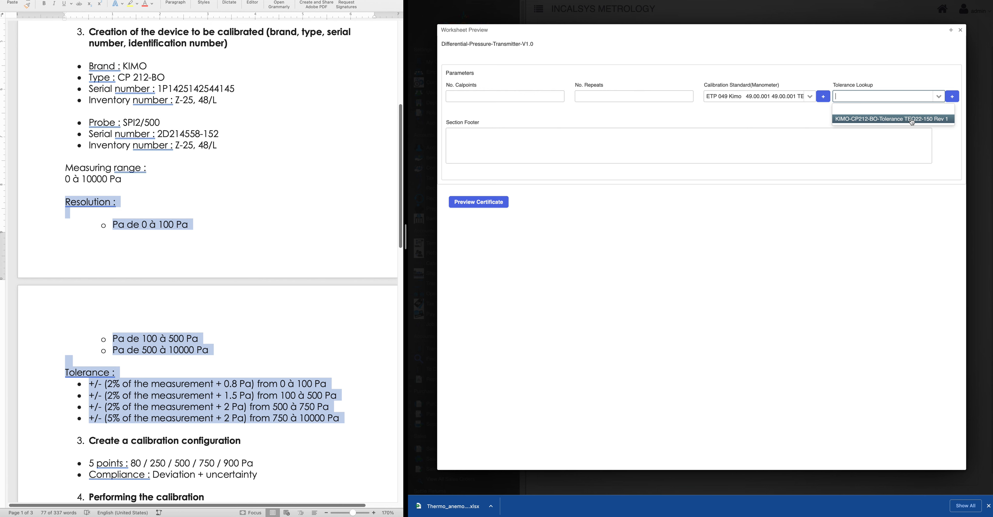
{"action": "left_click", "coordinate": [902, 119]}
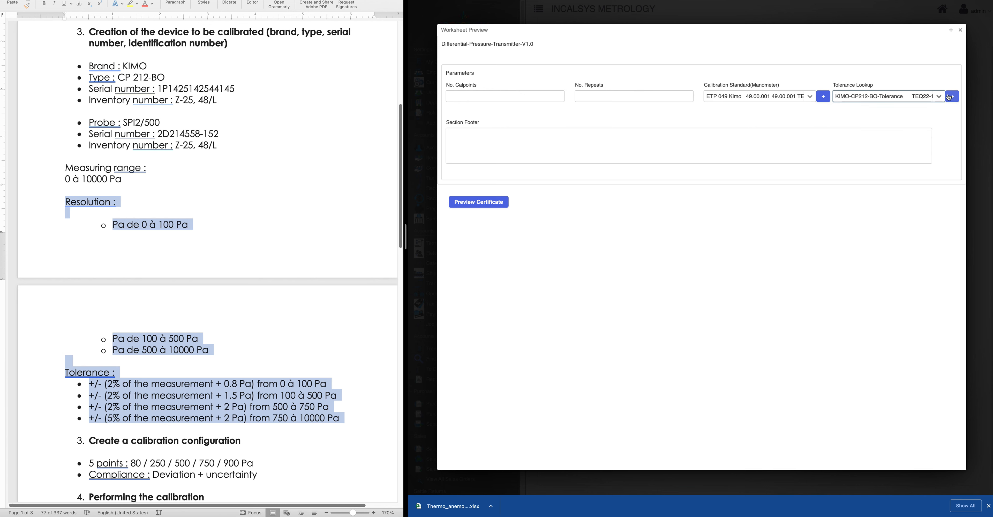
{"action": "scroll", "coordinate": [613, 369], "scroll_direction": "down", "scroll_amount": 3}
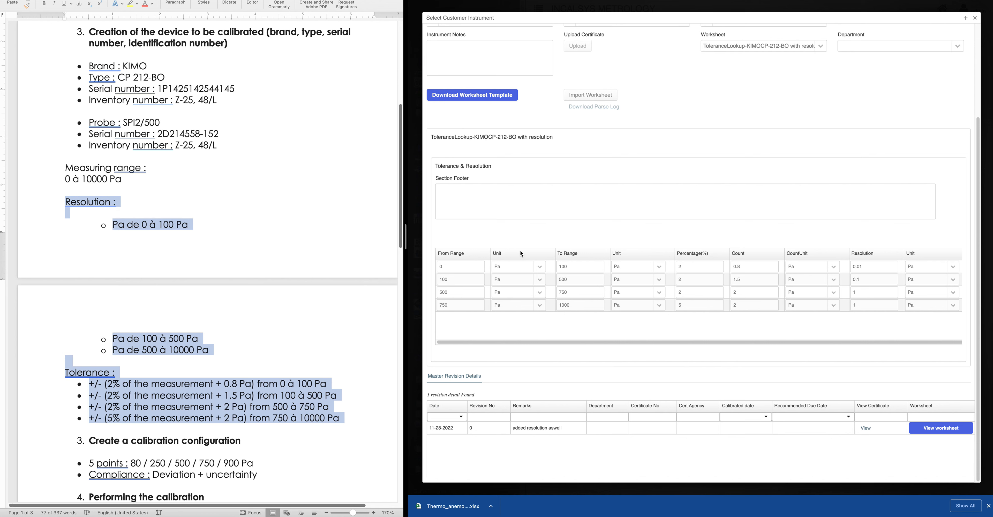
{"action": "scroll", "coordinate": [520, 251], "scroll_direction": "up", "scroll_amount": 2}
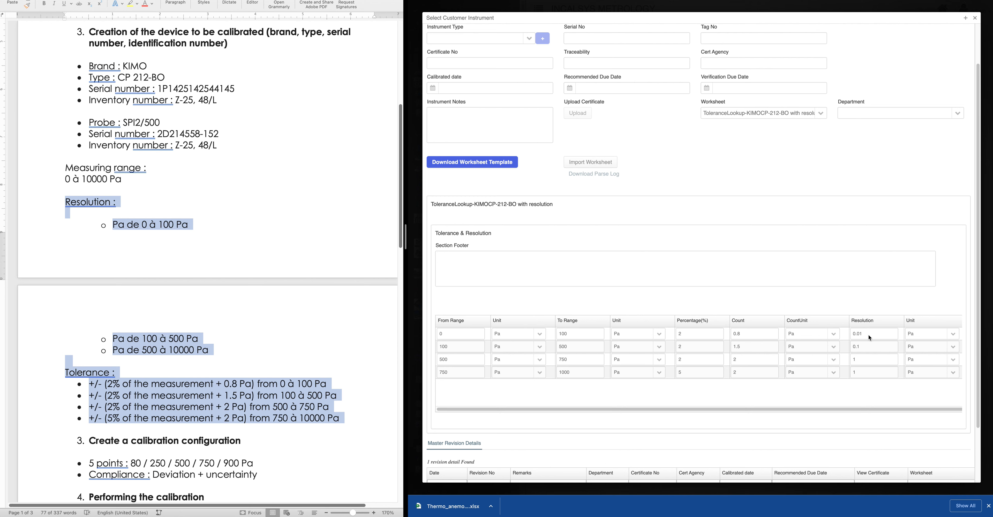
{"action": "scroll", "coordinate": [144, 270], "scroll_direction": "up", "scroll_amount": 1}
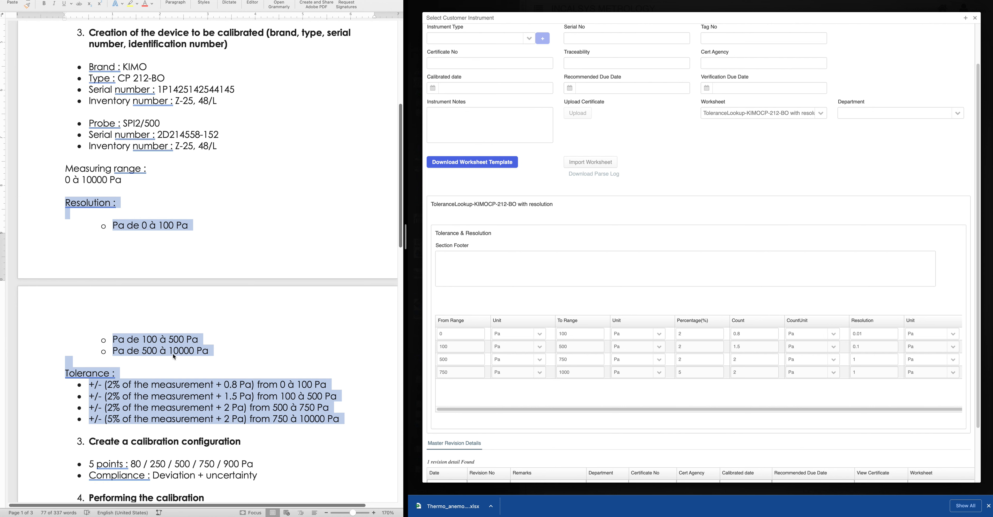
{"action": "scroll", "coordinate": [173, 354], "scroll_direction": "down", "scroll_amount": 2}
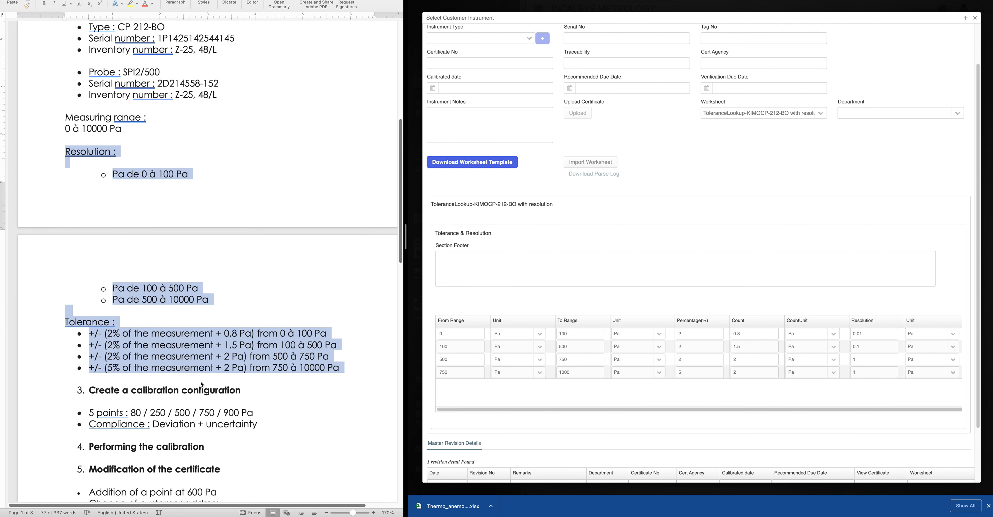
{"action": "scroll", "coordinate": [200, 380], "scroll_direction": "down", "scroll_amount": 2}
{"action": "scroll", "coordinate": [201, 381], "scroll_direction": "up", "scroll_amount": 4}
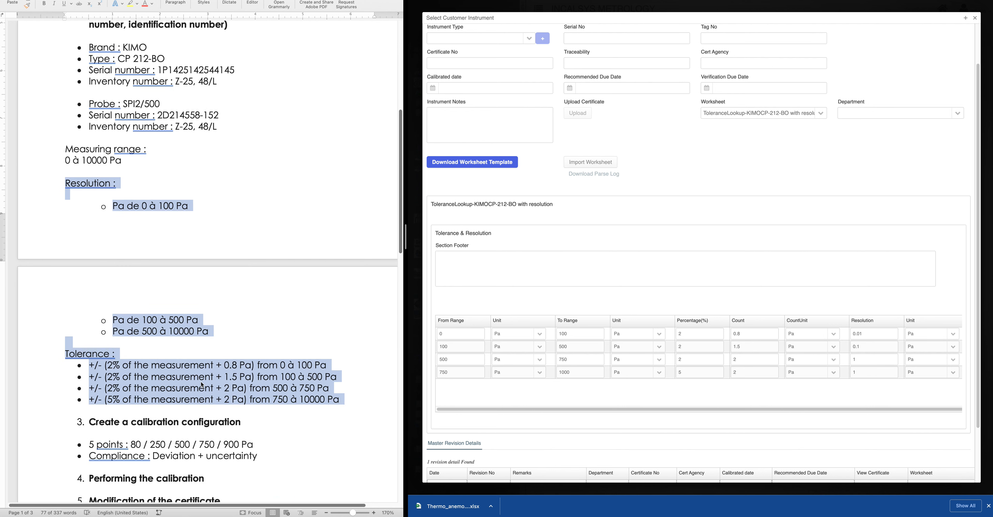
{"action": "scroll", "coordinate": [201, 384], "scroll_direction": "up", "scroll_amount": 4}
{"action": "scroll", "coordinate": [201, 383], "scroll_direction": "down", "scroll_amount": 4}
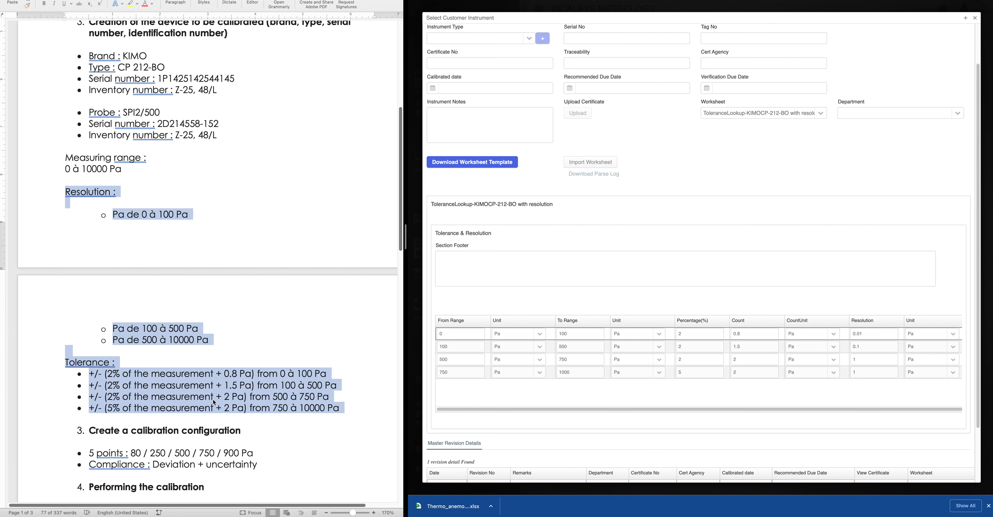
Close the tolerance lookup and calibration standard detail windows, then the Worksheet Preview
{"action": "scroll", "coordinate": [557, 159], "scroll_direction": "up", "scroll_amount": 3}
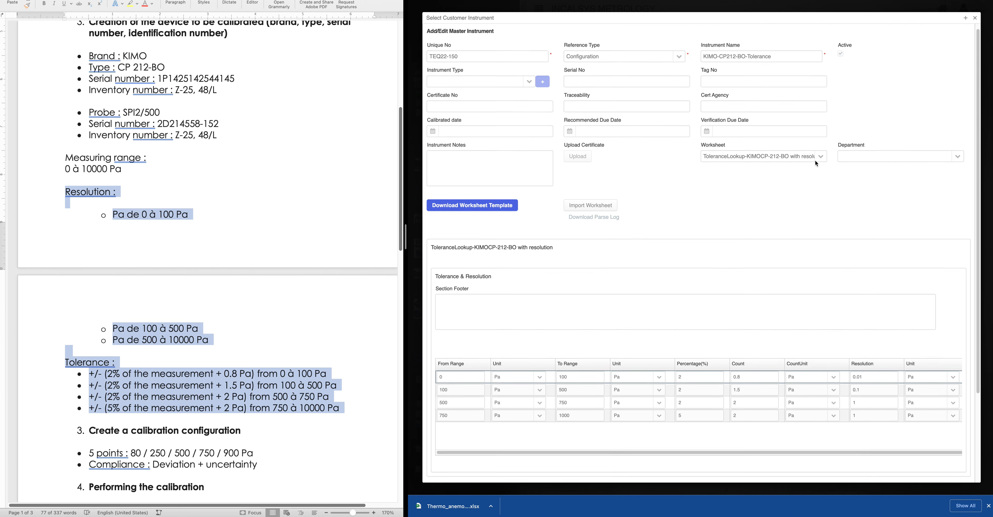
{"action": "left_click_drag", "start_coordinate": [605, 64], "coordinate": [565, 65]}
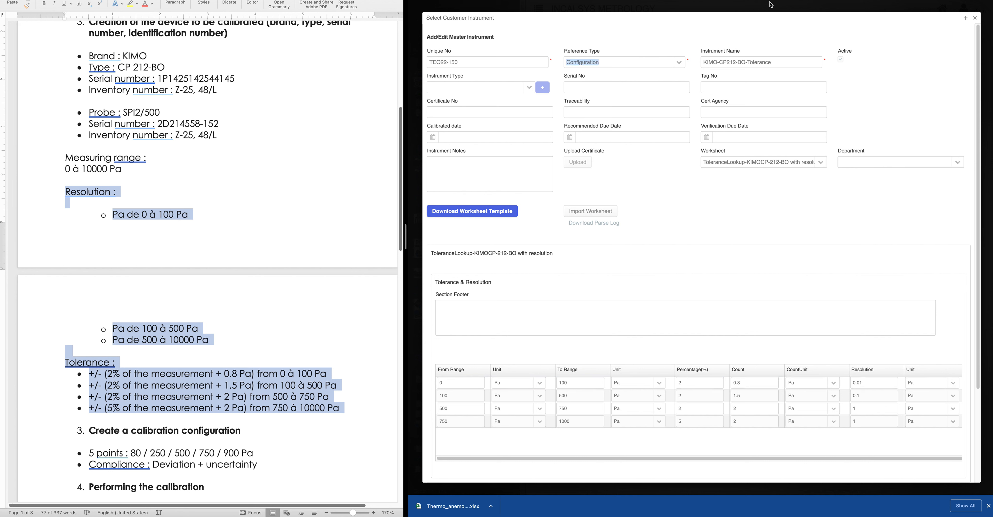
{"action": "left_click", "coordinate": [975, 18]}
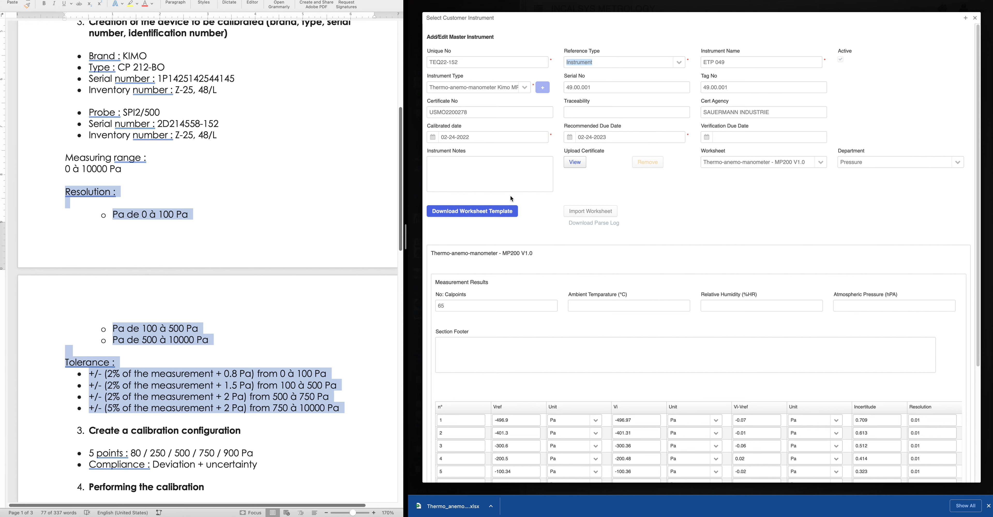
{"action": "left_click_drag", "start_coordinate": [471, 114], "coordinate": [424, 114]}
{"action": "left_click", "coordinate": [974, 18]}
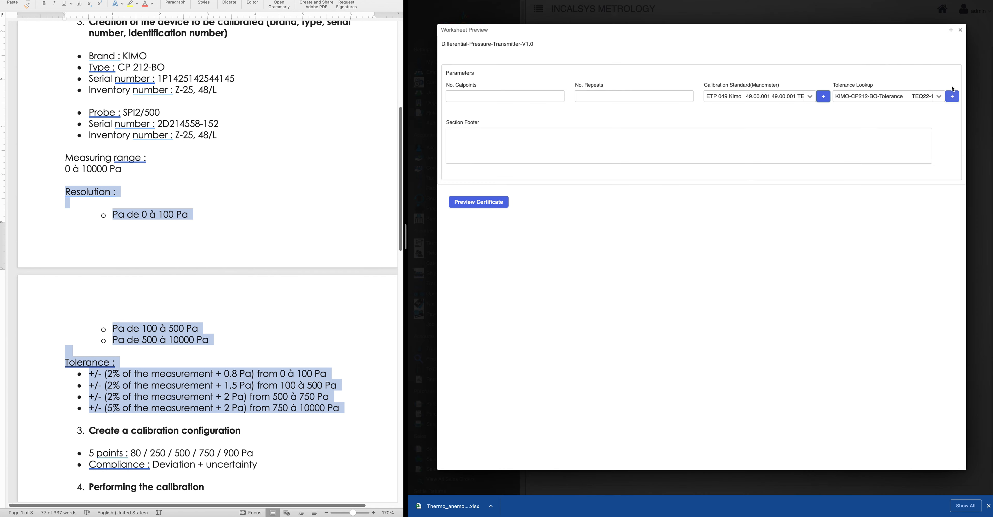
{"action": "left_click", "coordinate": [953, 97]}
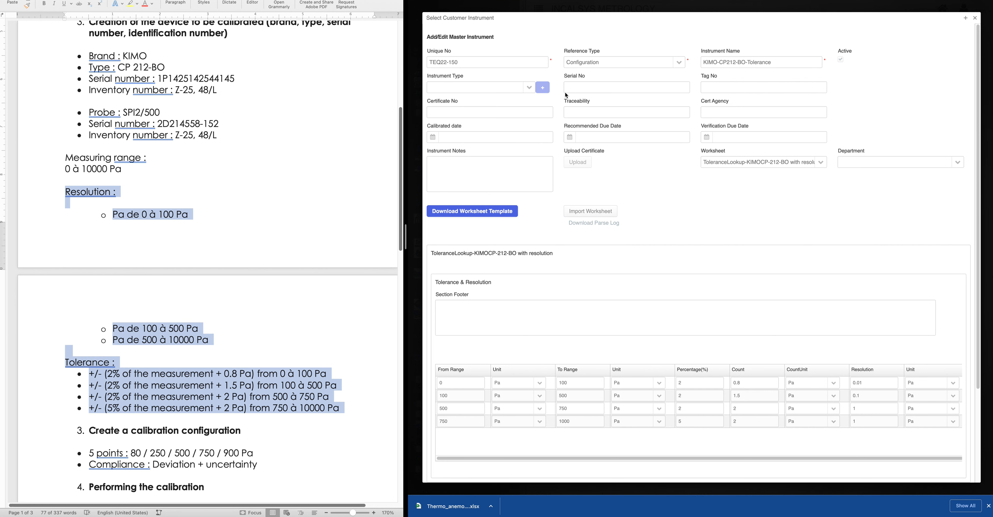
{"action": "left_click_drag", "start_coordinate": [614, 63], "coordinate": [530, 56]}
{"action": "left_click", "coordinate": [975, 19]}
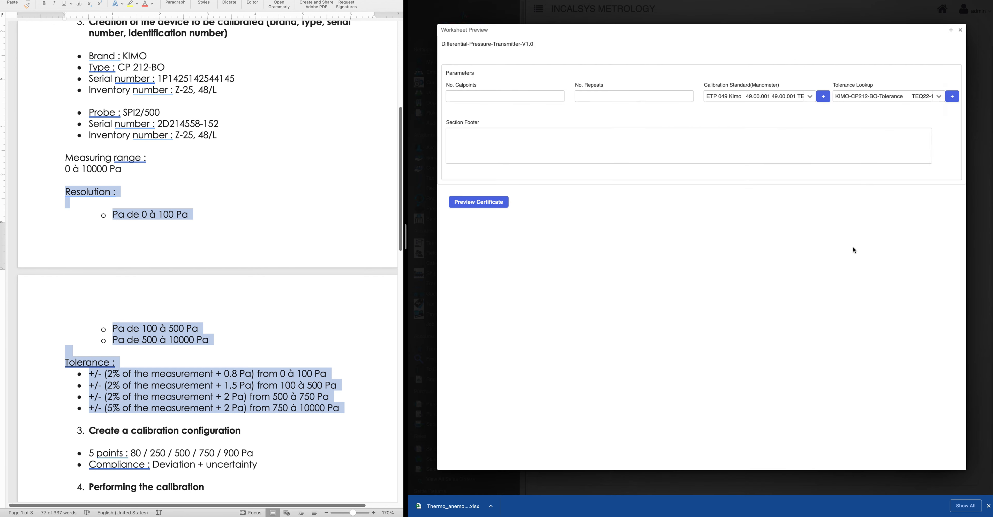
{"action": "left_click", "coordinate": [960, 30]}
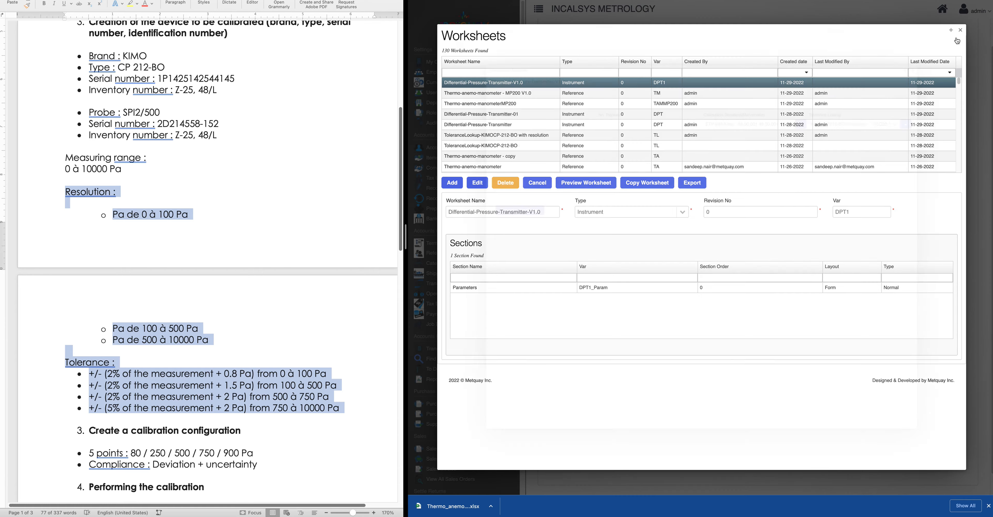
Copy the No. Calpoints variable DPT1_Param_Calpoints from the Parameters section
{"action": "left_click", "coordinate": [473, 289]}
{"action": "scroll", "coordinate": [563, 344], "scroll_direction": "down", "scroll_amount": 3}
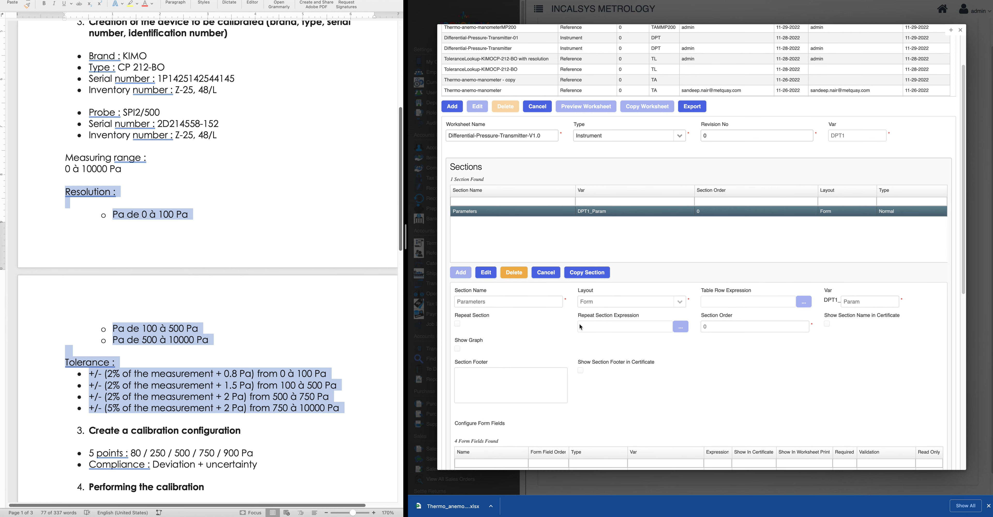
{"action": "scroll", "coordinate": [586, 334], "scroll_direction": "down", "scroll_amount": 5}
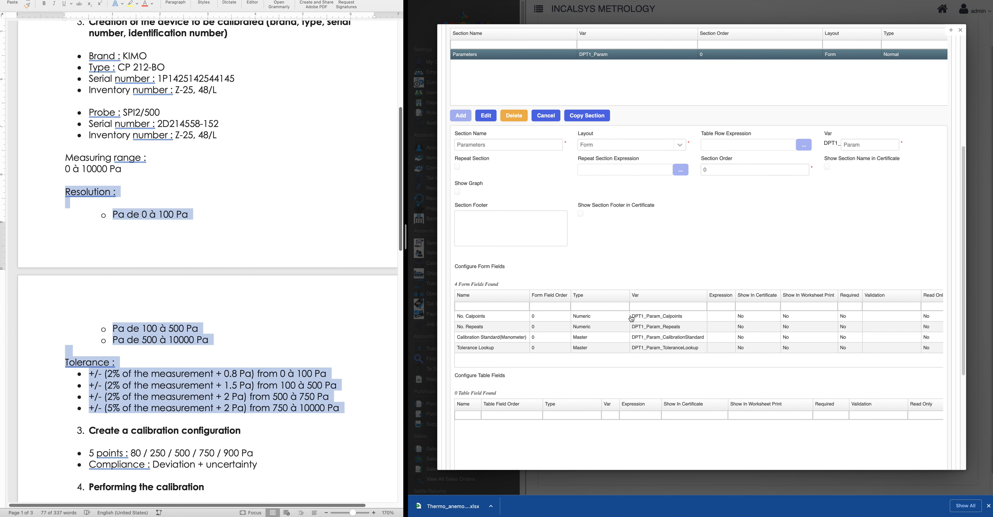
{"action": "left_click", "coordinate": [685, 317]}
{"action": "left_click_drag", "start_coordinate": [684, 317], "coordinate": [631, 320]}
{"action": "key", "text": "ctrl+c"}
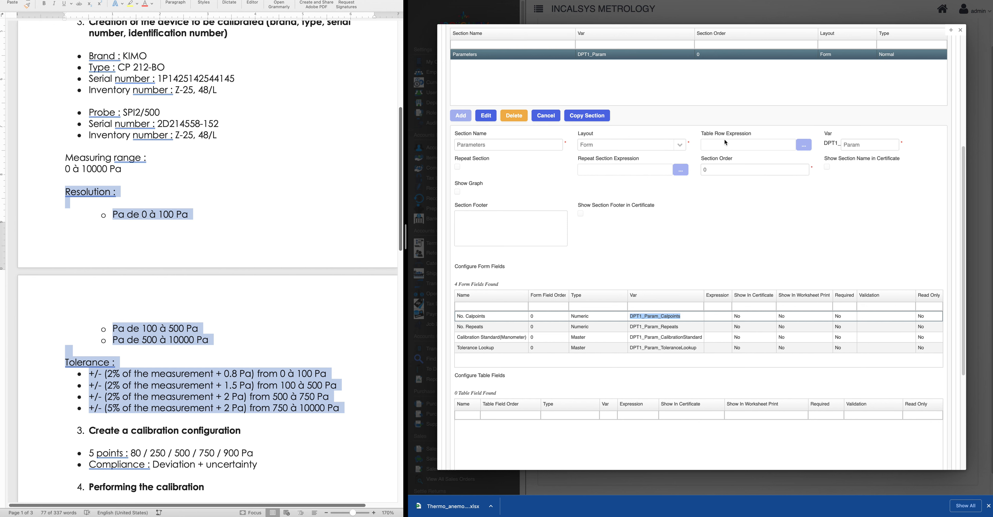
{"action": "left_click", "coordinate": [728, 145]}
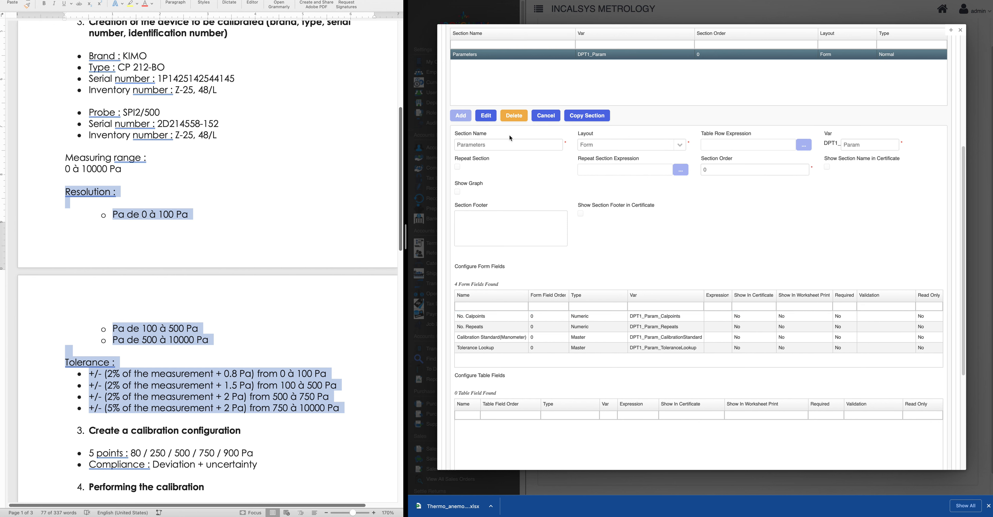
Paste DPT1_Param_Calpoints as the section's Table Row Expression and save the section
{"action": "left_click", "coordinate": [490, 117]}
{"action": "left_click", "coordinate": [751, 147]}
{"action": "key", "text": "ctrl+v"}
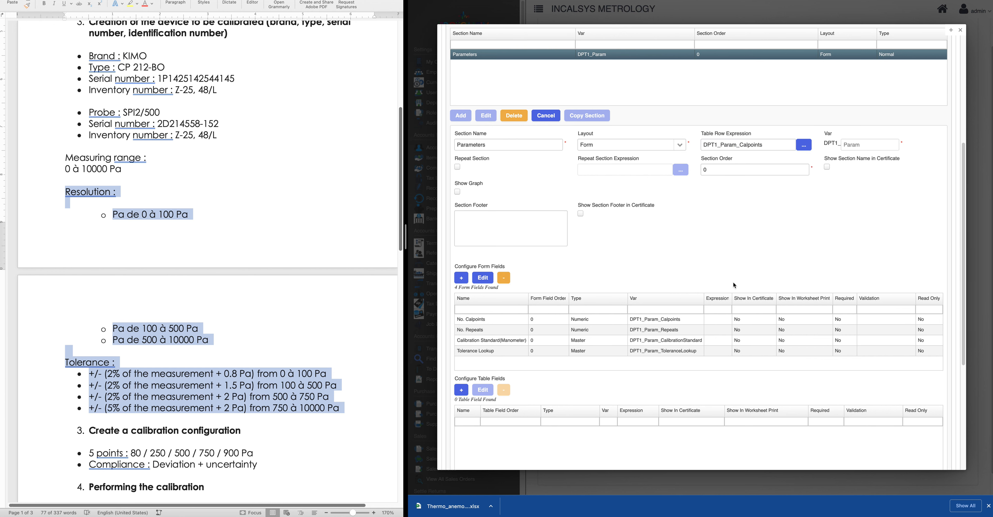
{"action": "scroll", "coordinate": [621, 287], "scroll_direction": "down", "scroll_amount": 2}
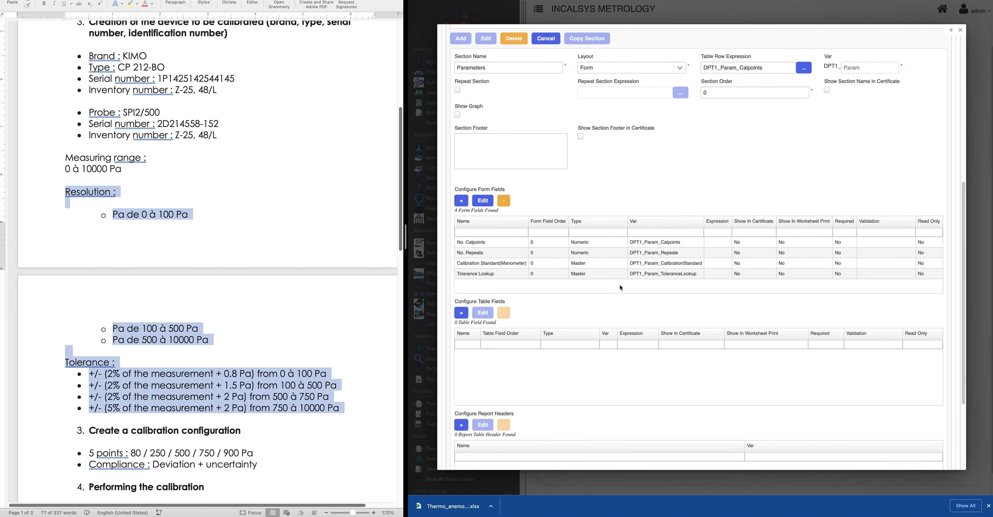
{"action": "scroll", "coordinate": [621, 287], "scroll_direction": "down", "scroll_amount": 1}
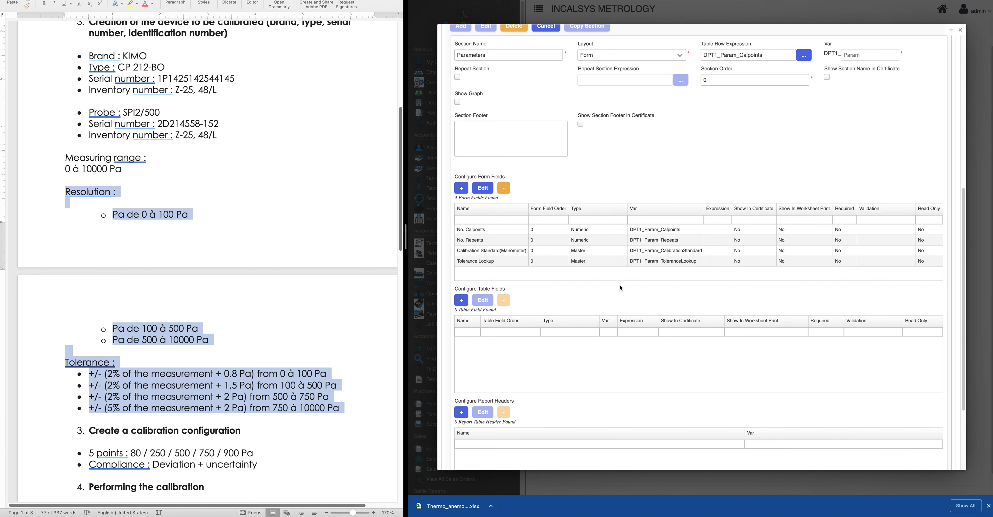
{"action": "scroll", "coordinate": [620, 285], "scroll_direction": "down", "scroll_amount": 1}
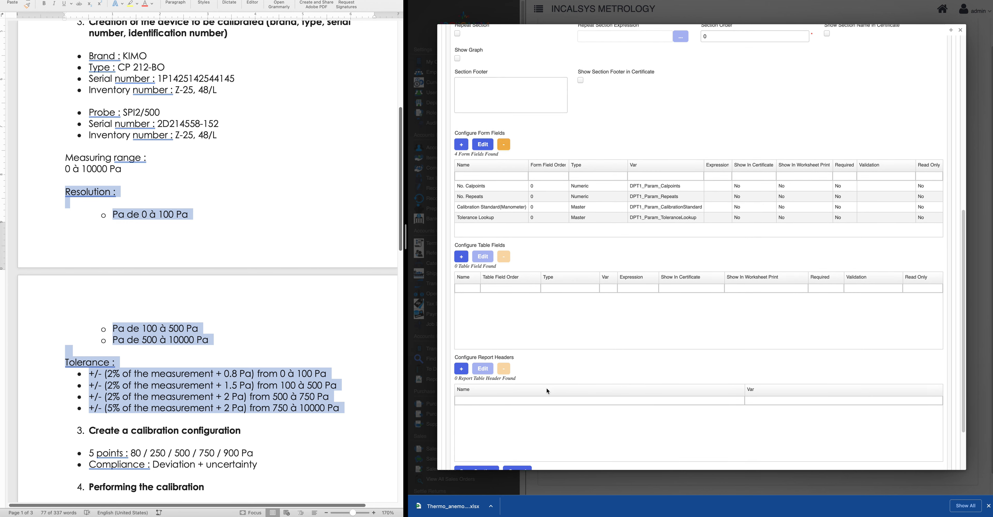
{"action": "scroll", "coordinate": [547, 391], "scroll_direction": "down", "scroll_amount": 2}
{"action": "left_click", "coordinate": [477, 399]}
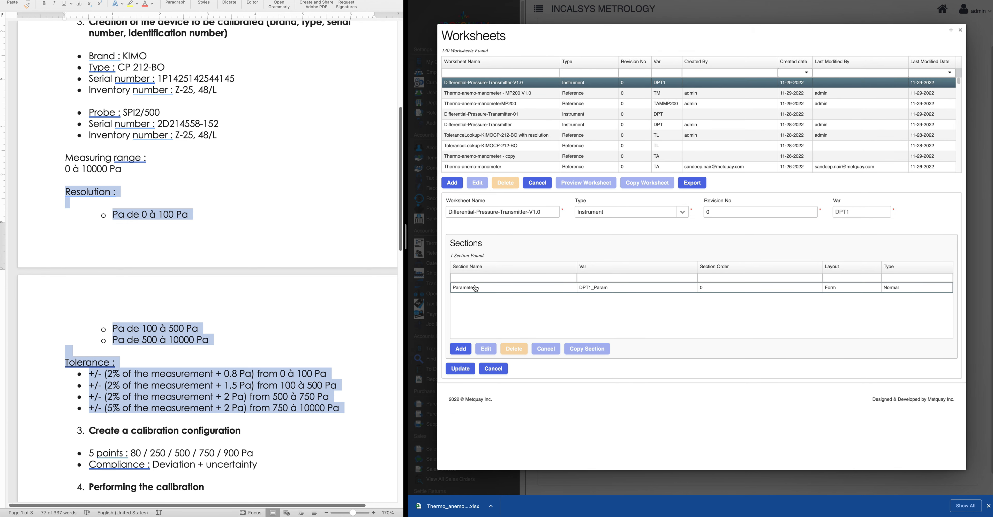
Add a new section named 'Calibration Data' with variable suffix CalibrationData
{"action": "left_click", "coordinate": [461, 348]}
{"action": "scroll", "coordinate": [634, 277], "scroll_direction": "down", "scroll_amount": 4}
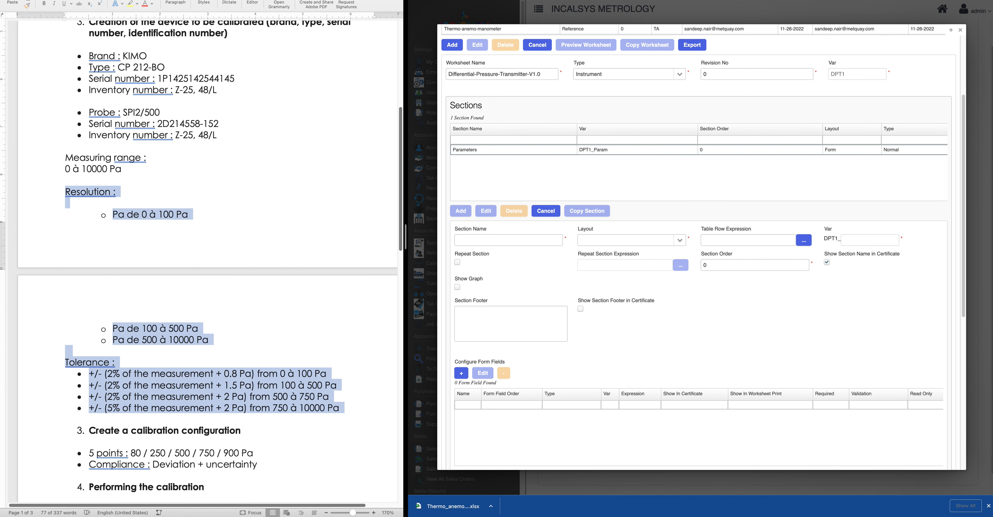
{"action": "left_click", "coordinate": [499, 239]}
{"action": "type", "text": "Calibration Data"}
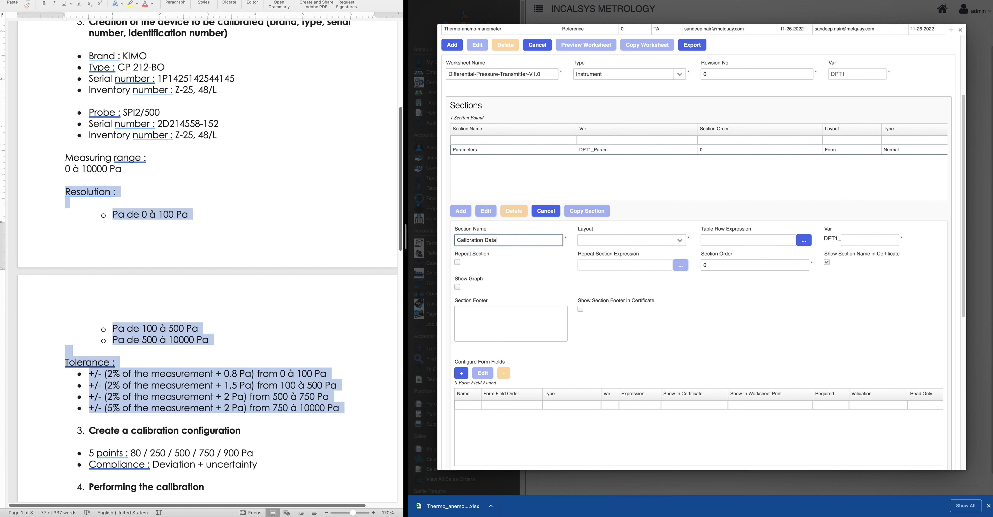
{"action": "left_click", "coordinate": [865, 237]}
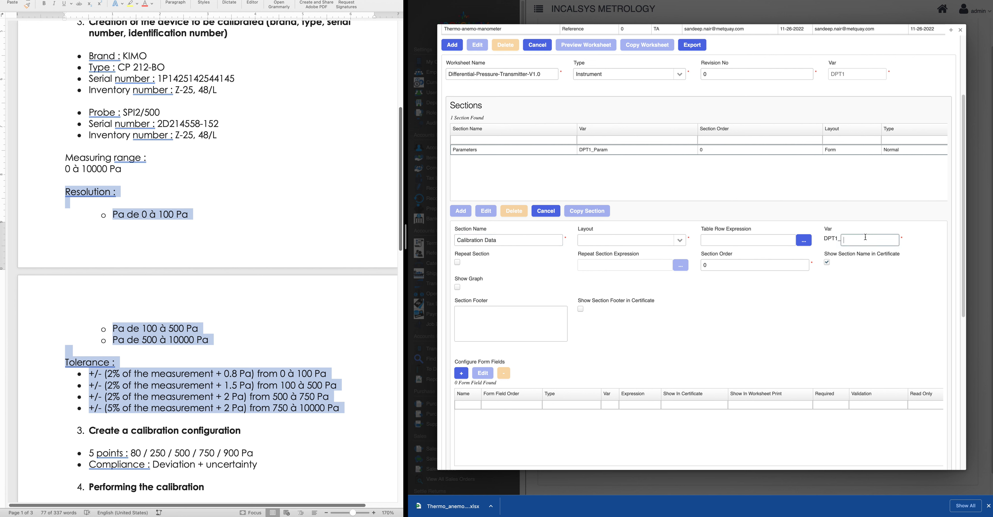
{"action": "type", "text": "CalibrationData"}
{"action": "scroll", "coordinate": [688, 361], "scroll_direction": "down", "scroll_amount": 3}
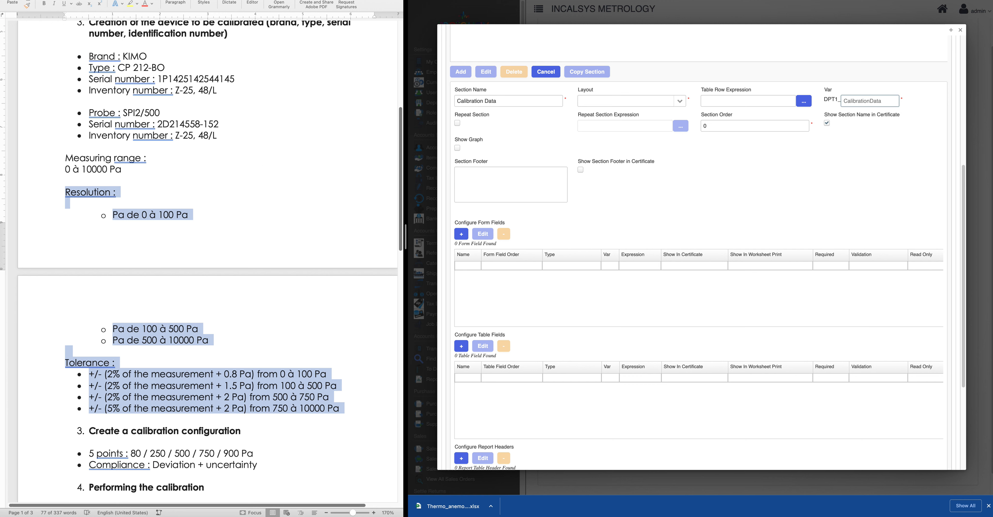
{"action": "key", "text": "super+Tab"}
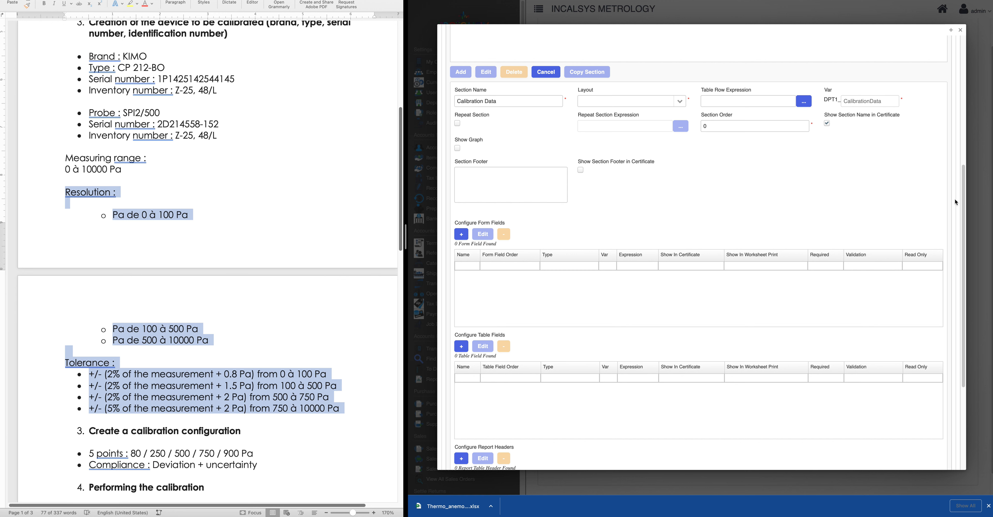
Add a Text form field 'Probe' with variable name 'prob', shown in the certificate
{"action": "left_click", "coordinate": [461, 236]}
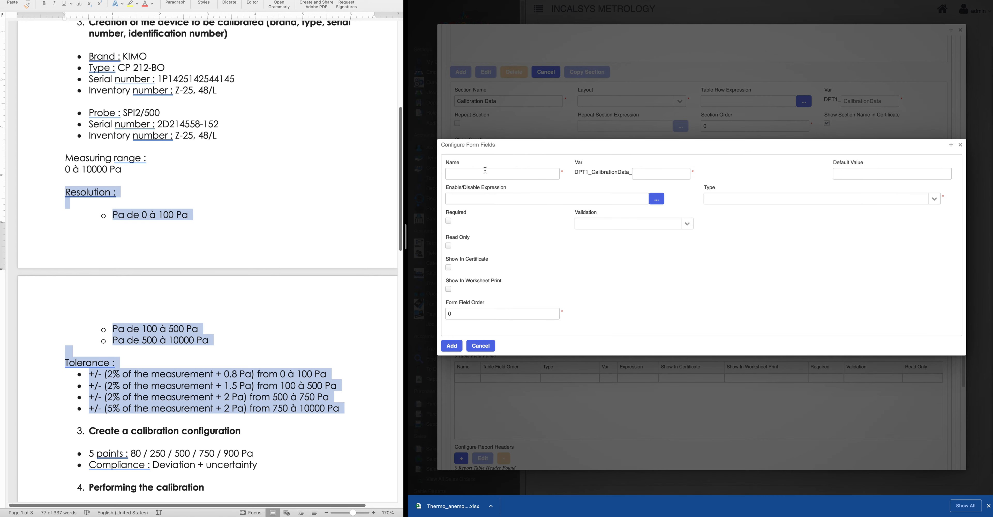
{"action": "left_click", "coordinate": [502, 177]}
{"action": "key", "text": "super+v"}
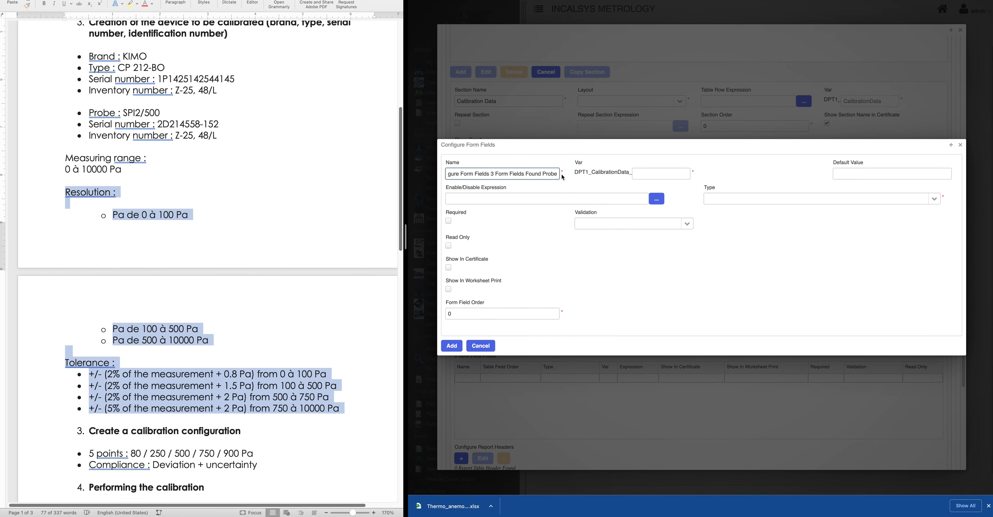
{"action": "triple_click", "coordinate": [555, 175]}
{"action": "key", "text": "BackSpace"}
{"action": "key", "text": "super+Tab"}
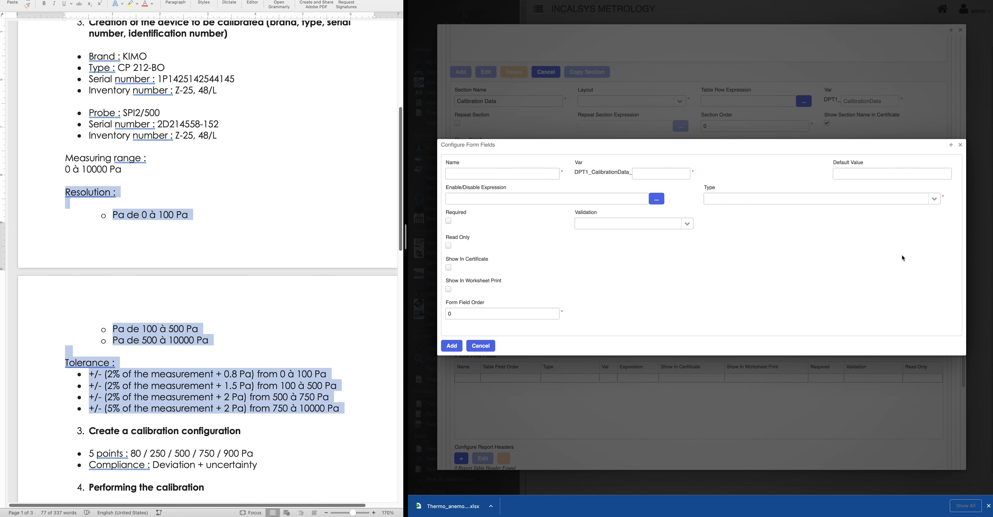
{"action": "left_click", "coordinate": [467, 175]}
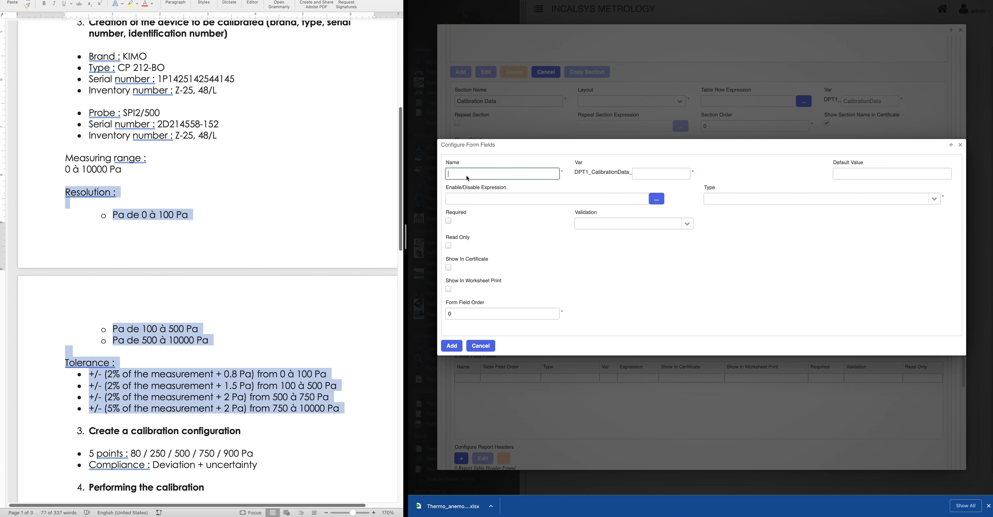
{"action": "type", "text": "Probe"}
{"action": "left_click", "coordinate": [650, 173]}
{"action": "type", "text": "prob"}
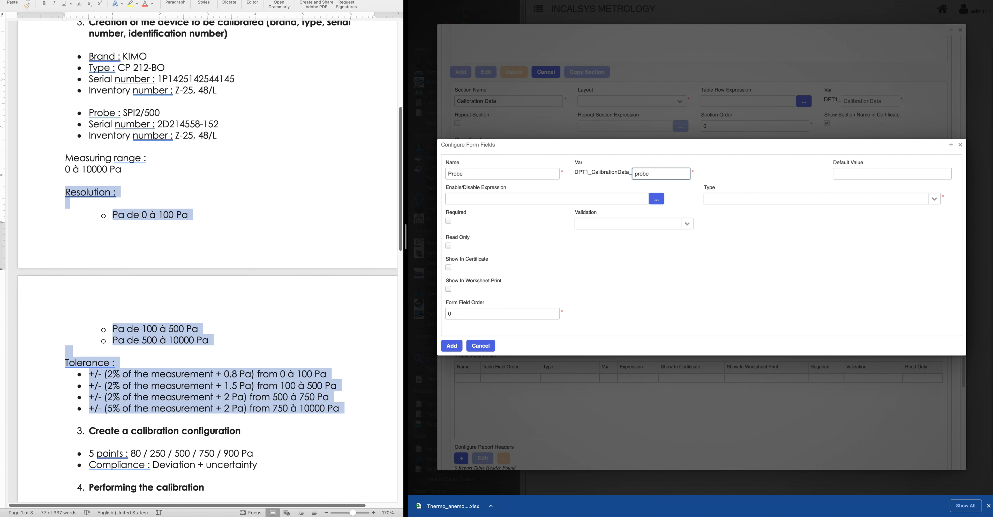
{"action": "left_click", "coordinate": [934, 198]}
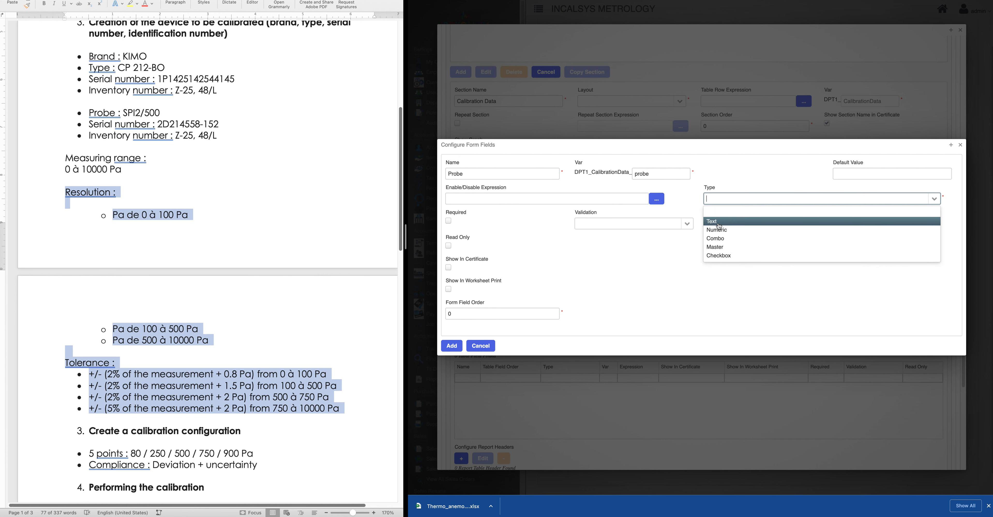
{"action": "left_click", "coordinate": [719, 223]}
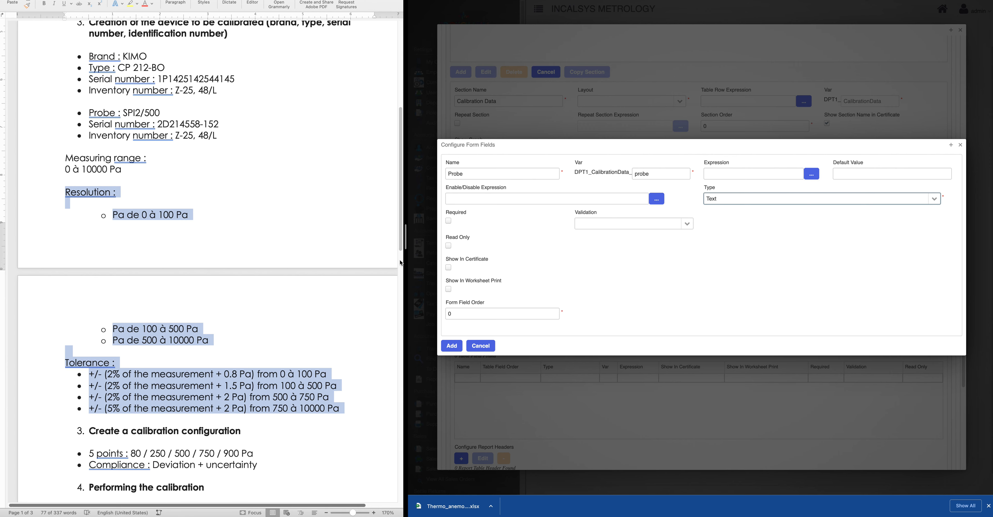
{"action": "left_click", "coordinate": [449, 267]}
{"action": "left_click", "coordinate": [462, 350]}
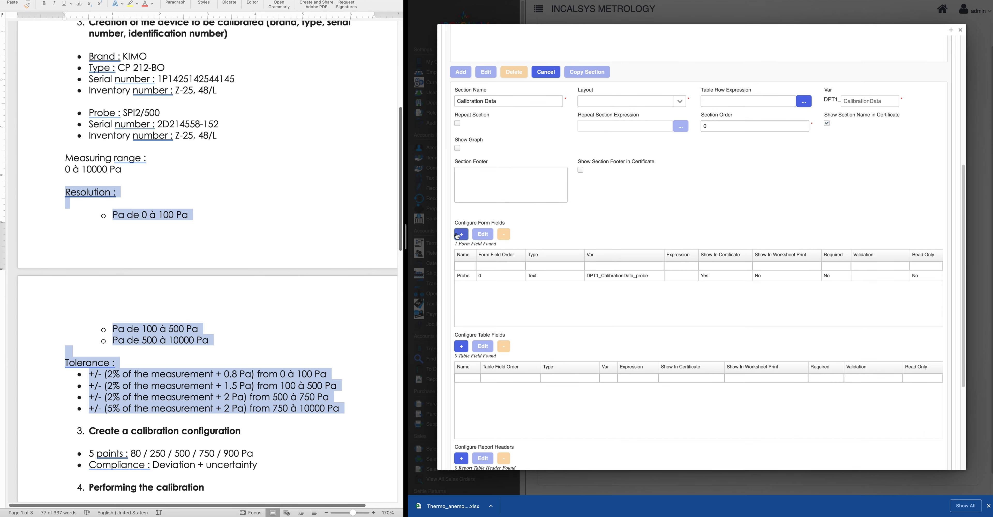
Add a Text form field 'Serial No.', with its variable name trimmed of the space and period, shown in the certificate
{"action": "left_click", "coordinate": [462, 234]}
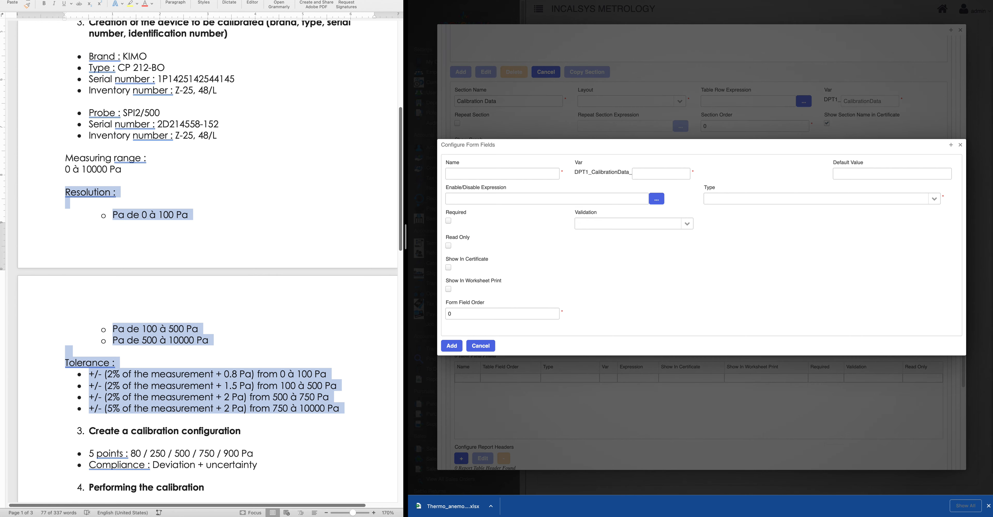
{"action": "left_click", "coordinate": [483, 176]}
{"action": "type", "text": "Serial No."}
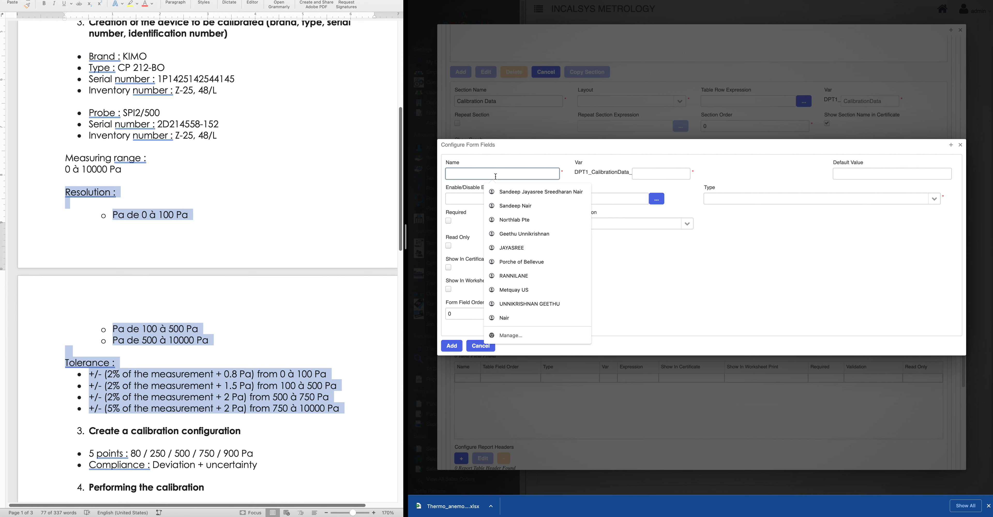
{"action": "left_click", "coordinate": [643, 171]}
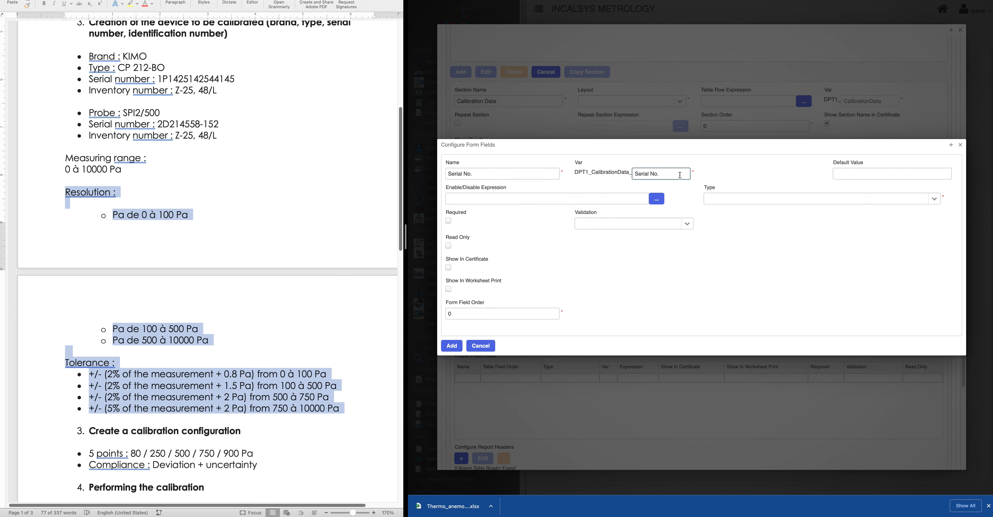
{"action": "key", "text": "BackSpace"}
{"action": "key", "text": "Left"}
{"action": "key", "text": "Left"}
{"action": "key", "text": "BackSpace"}
{"action": "left_click", "coordinate": [933, 199]}
{"action": "left_click", "coordinate": [727, 223]}
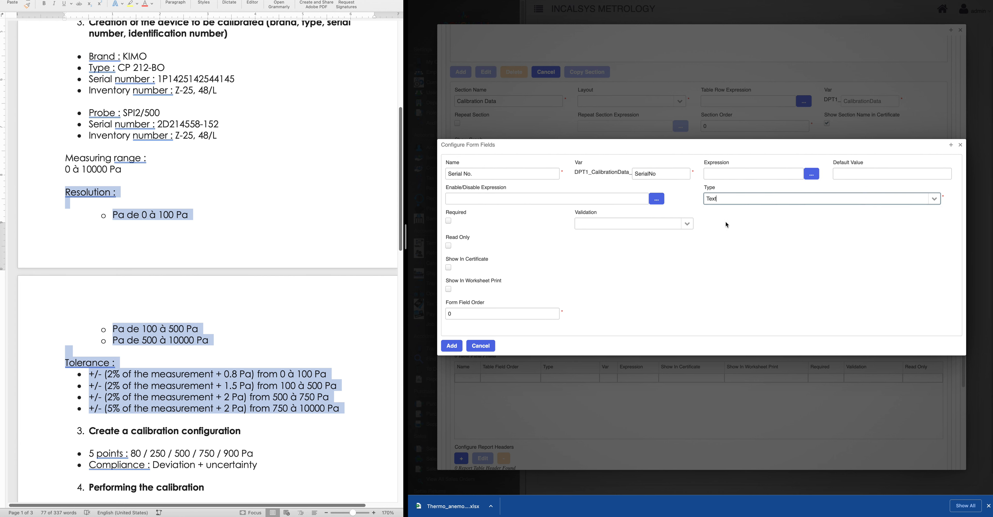
{"action": "left_click", "coordinate": [449, 267]}
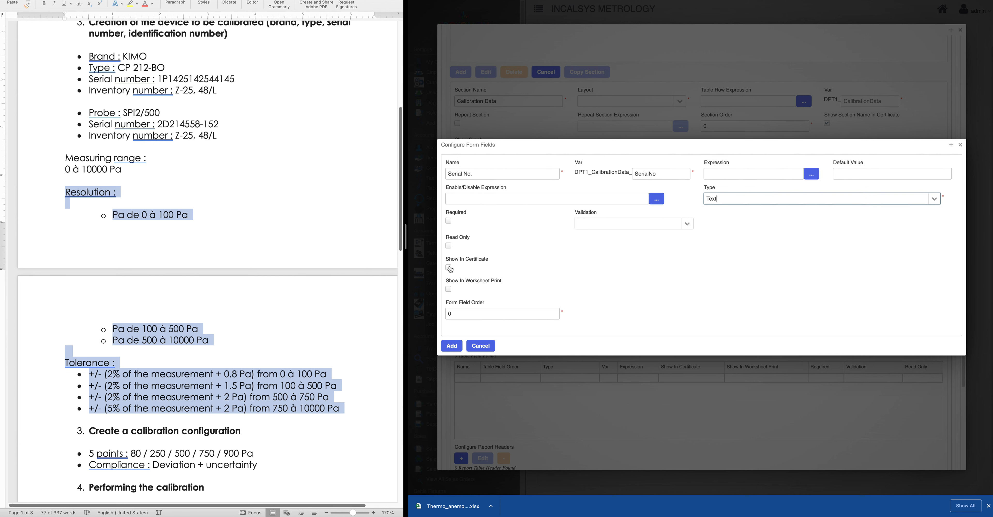
{"action": "left_click", "coordinate": [450, 349]}
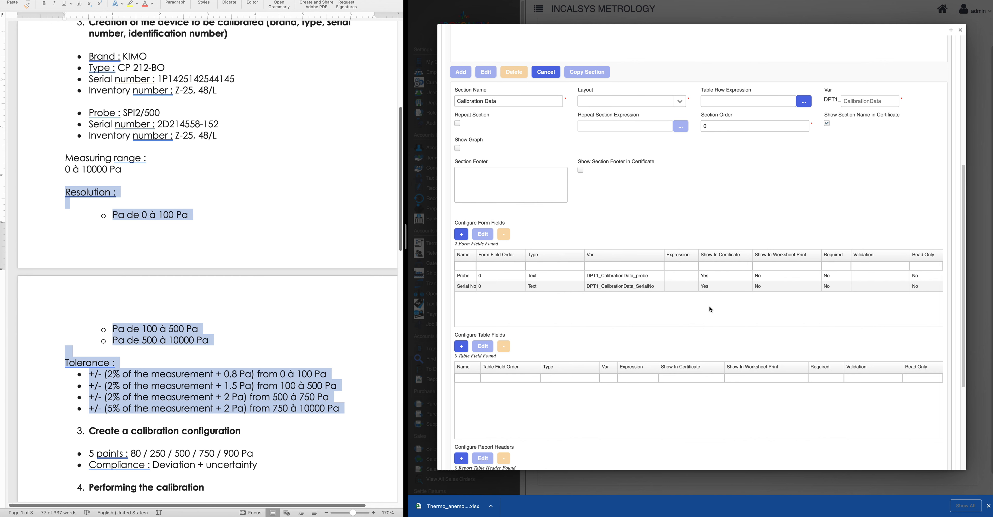
Add a Text form field 'Inventory Number', with a space-free variable name, shown in the certificate
{"action": "left_click", "coordinate": [461, 235]}
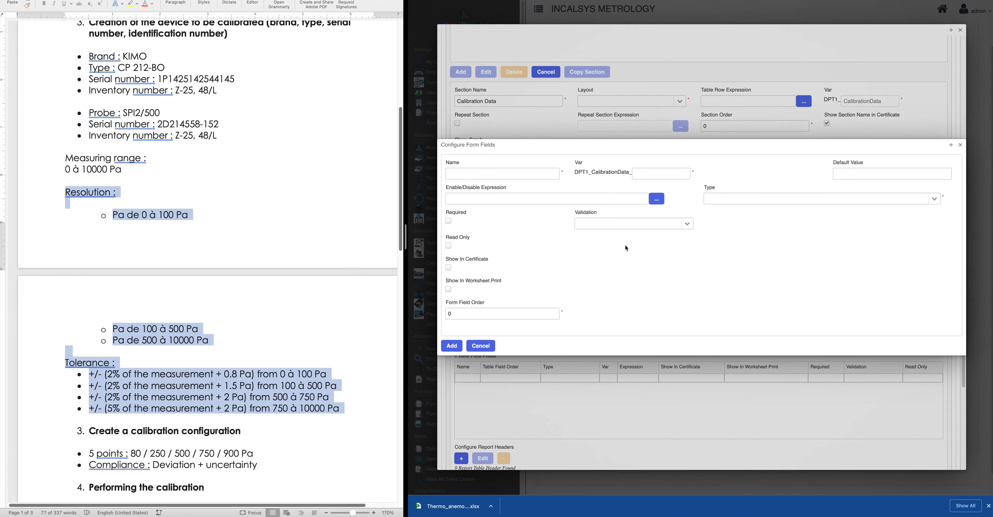
{"action": "left_click", "coordinate": [469, 172]}
{"action": "type", "text": "Inventory Number"}
{"action": "left_click", "coordinate": [646, 173]}
{"action": "type", "text": "In"}
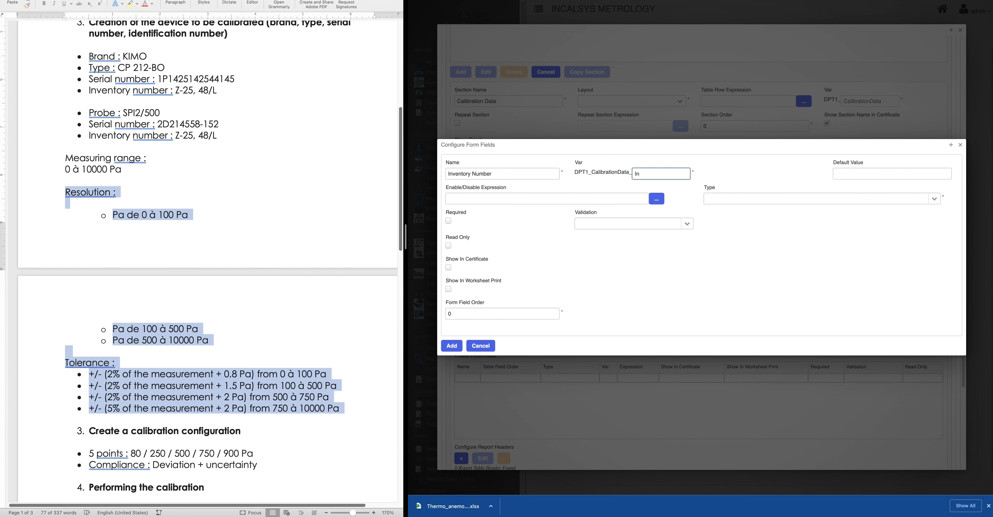
{"action": "type", "text": "Inventory Number"}
{"action": "key", "text": "BackSpace"}
{"action": "left_click", "coordinate": [934, 199]}
{"action": "left_click", "coordinate": [721, 222]}
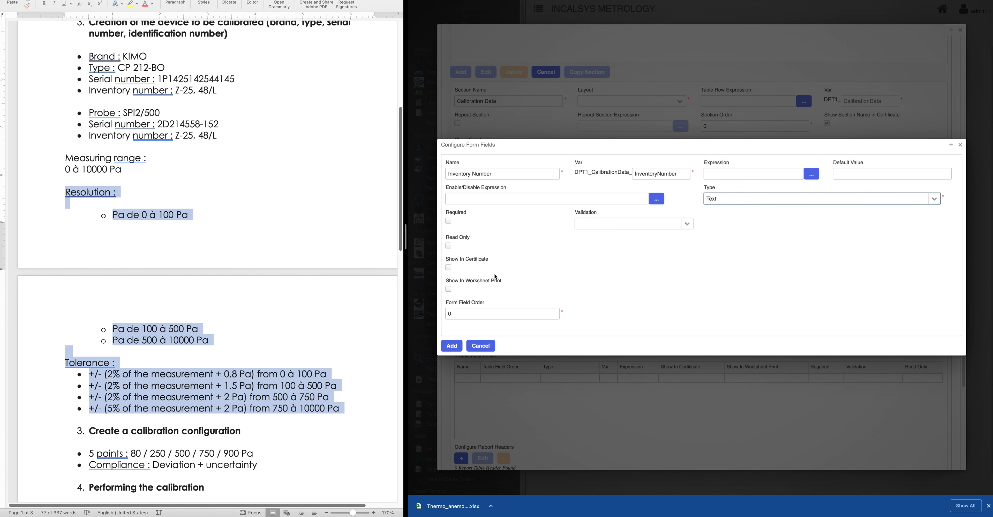
{"action": "left_click", "coordinate": [448, 267]}
{"action": "left_click", "coordinate": [452, 348]}
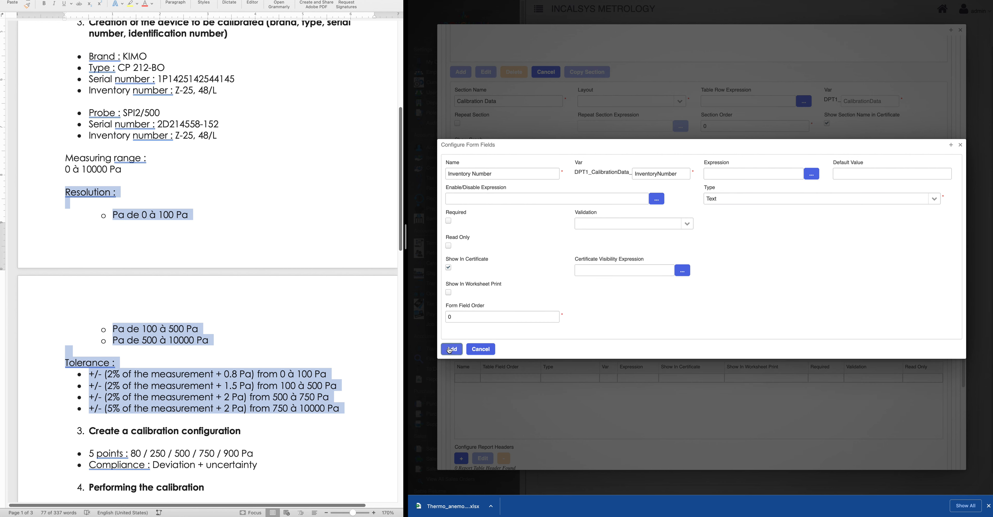
{"action": "left_click_drag", "start_coordinate": [477, 256], "coordinate": [510, 262]}
{"action": "scroll", "coordinate": [496, 302], "scroll_direction": "down", "scroll_amount": 2}
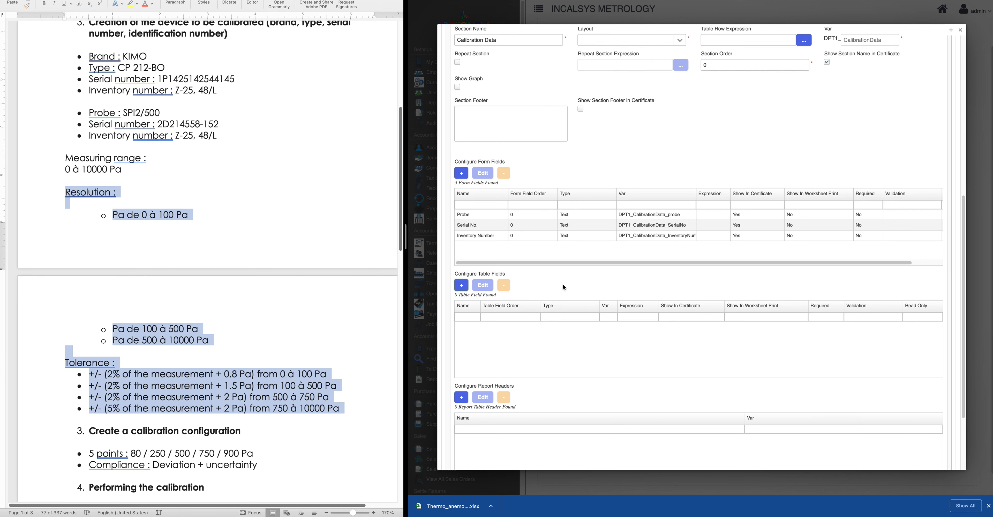
Add a Numeric table field 'Reference' (variable 'Reference'), shown in the certificate
{"action": "left_click", "coordinate": [461, 285]}
{"action": "left_click", "coordinate": [458, 166]}
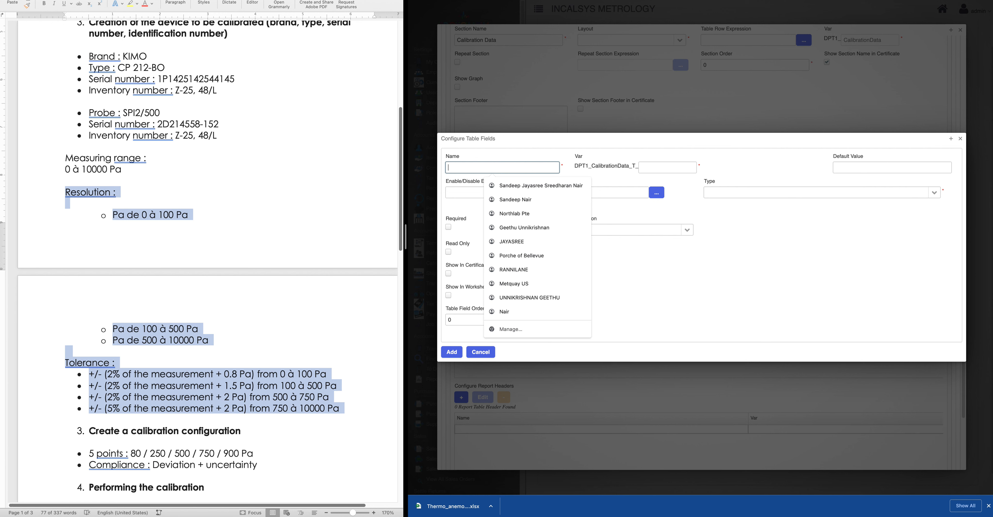
{"action": "key", "text": "super+Tab"}
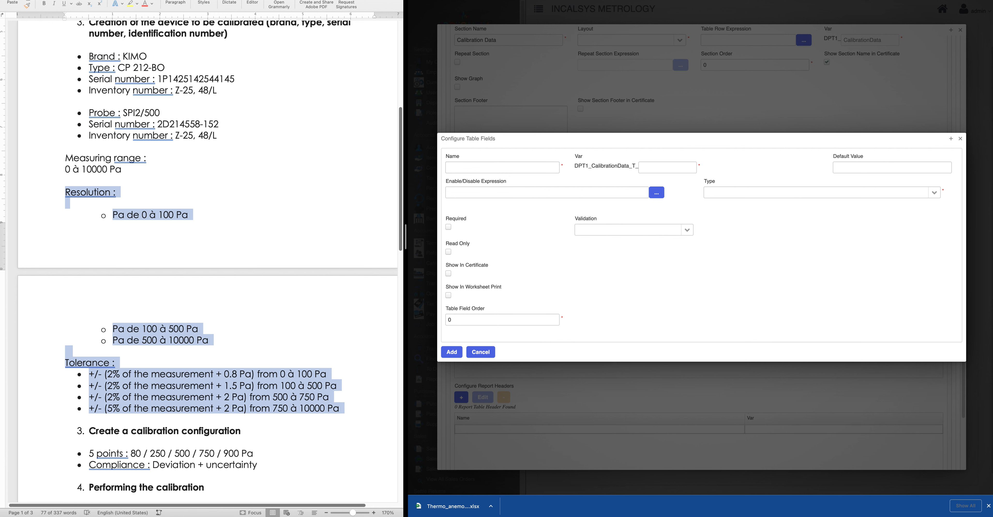
{"action": "left_click", "coordinate": [452, 171]}
{"action": "type", "text": "Reference"}
{"action": "left_click", "coordinate": [651, 170]}
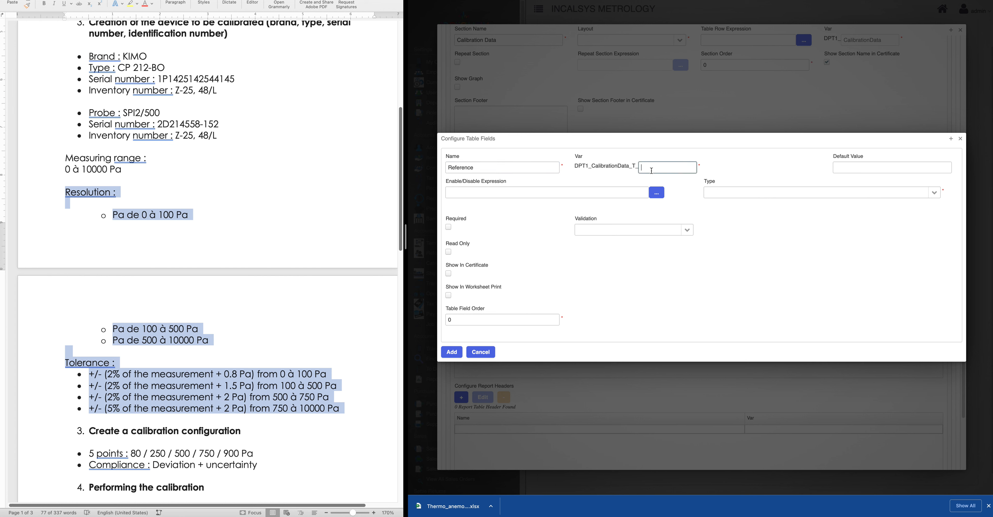
{"action": "type", "text": "Reference"}
{"action": "left_click", "coordinate": [927, 194]}
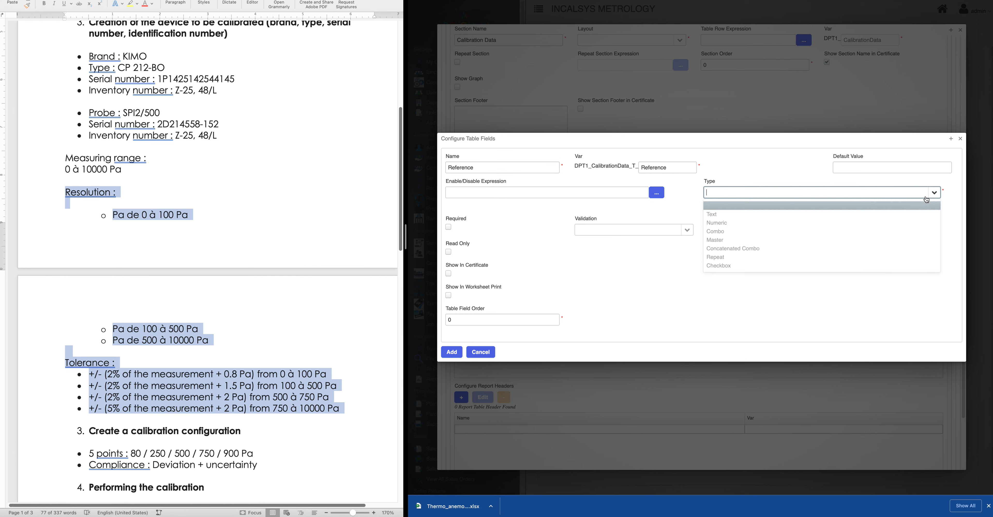
{"action": "left_click", "coordinate": [740, 224]}
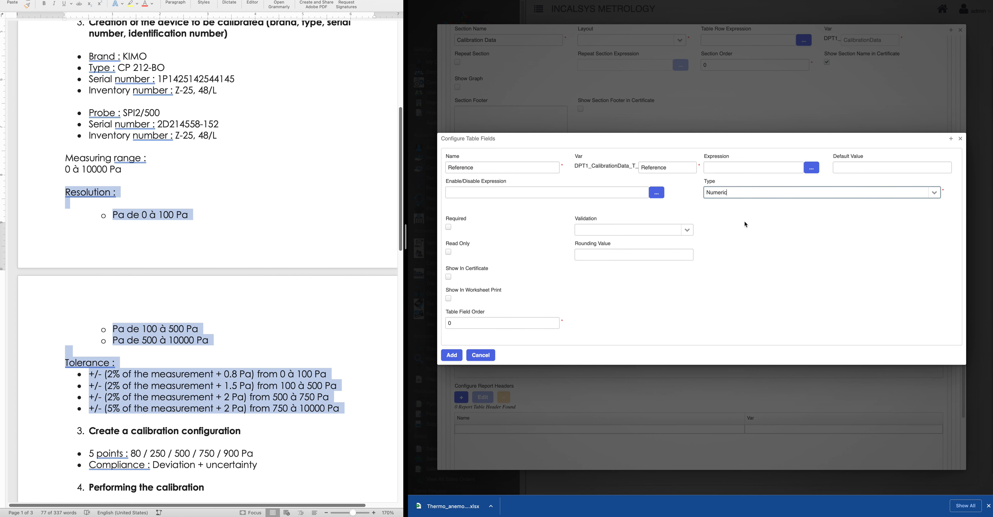
{"action": "left_click", "coordinate": [448, 276]}
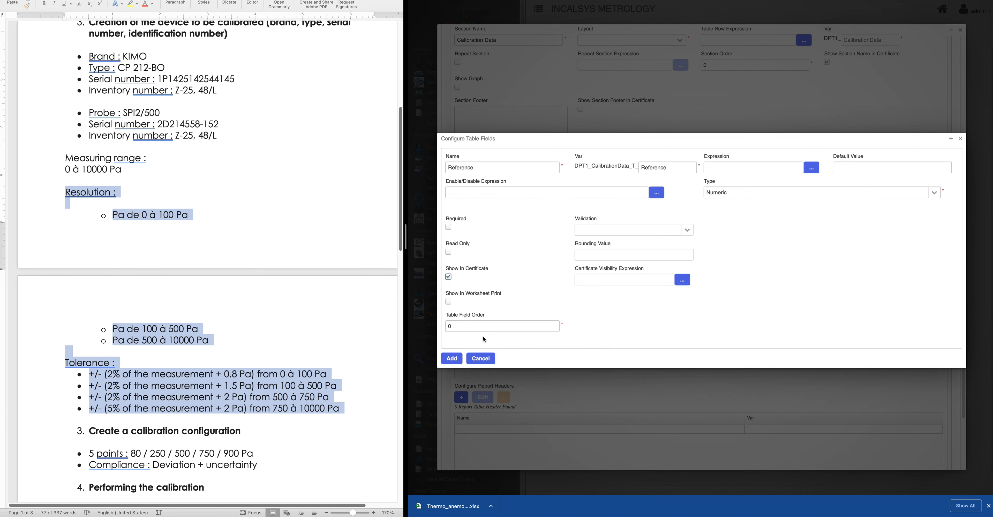
{"action": "left_click", "coordinate": [452, 359]}
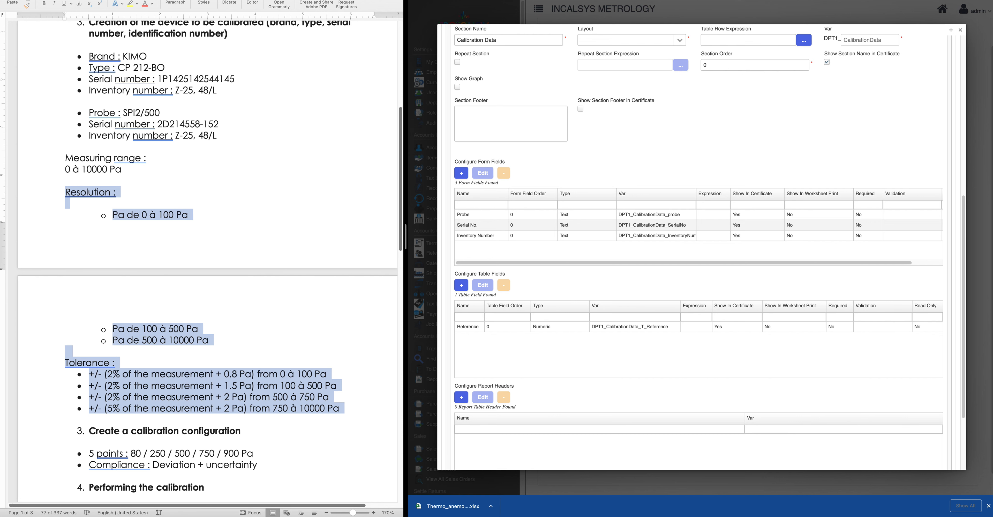
Add a Combo table field 'Unit' using the Pressure units list, shown in the certificate
{"action": "left_click", "coordinate": [462, 287]}
{"action": "left_click", "coordinate": [466, 168]}
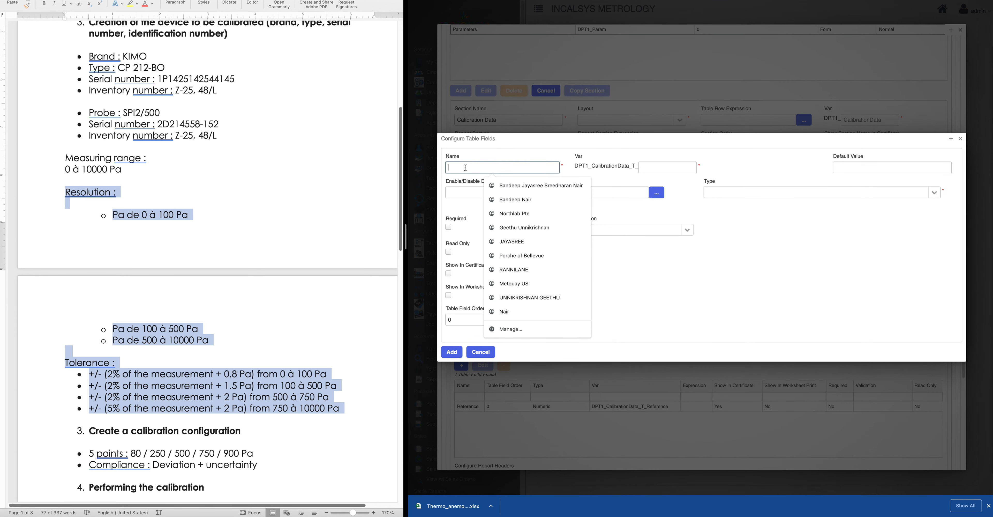
{"action": "type", "text": "Unit"}
{"action": "left_click", "coordinate": [642, 168]}
{"action": "type", "text": "Unit"}
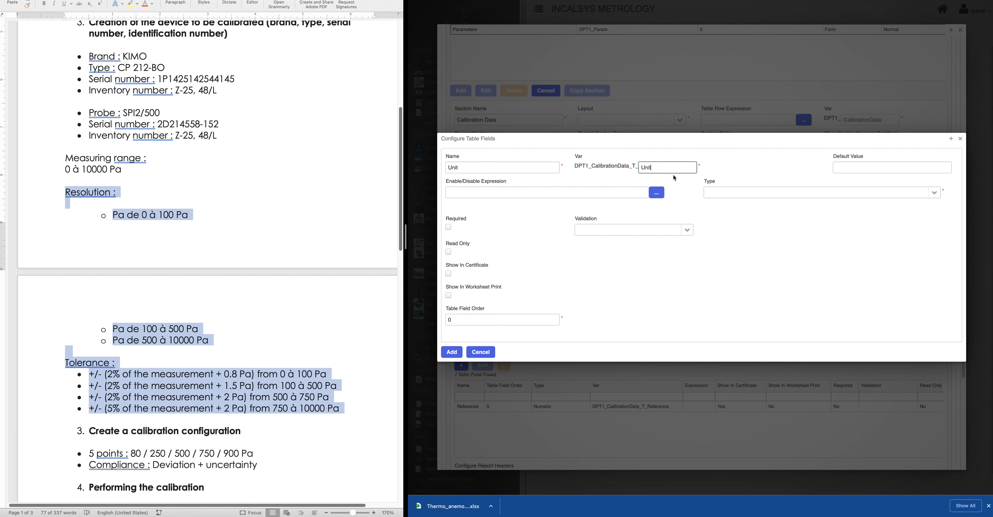
{"action": "left_click", "coordinate": [934, 193]}
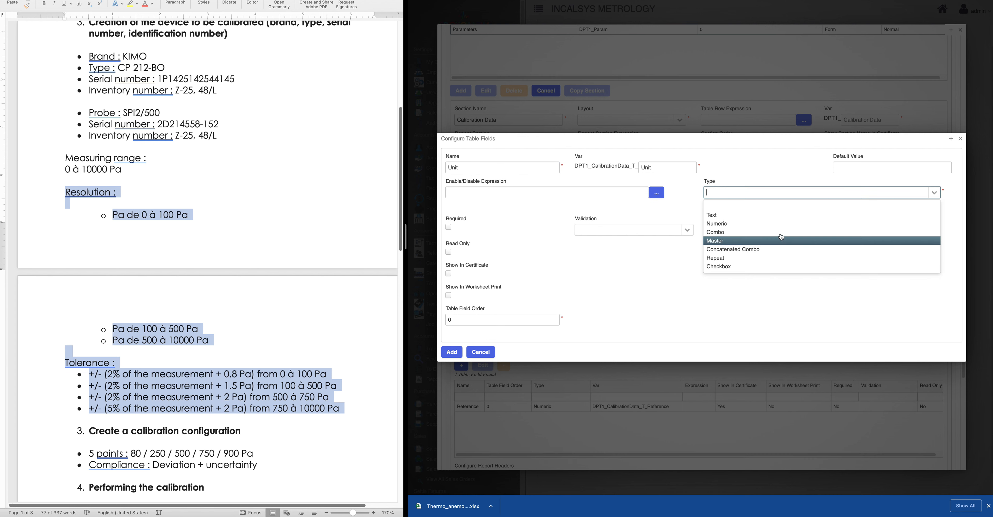
{"action": "left_click", "coordinate": [732, 232]}
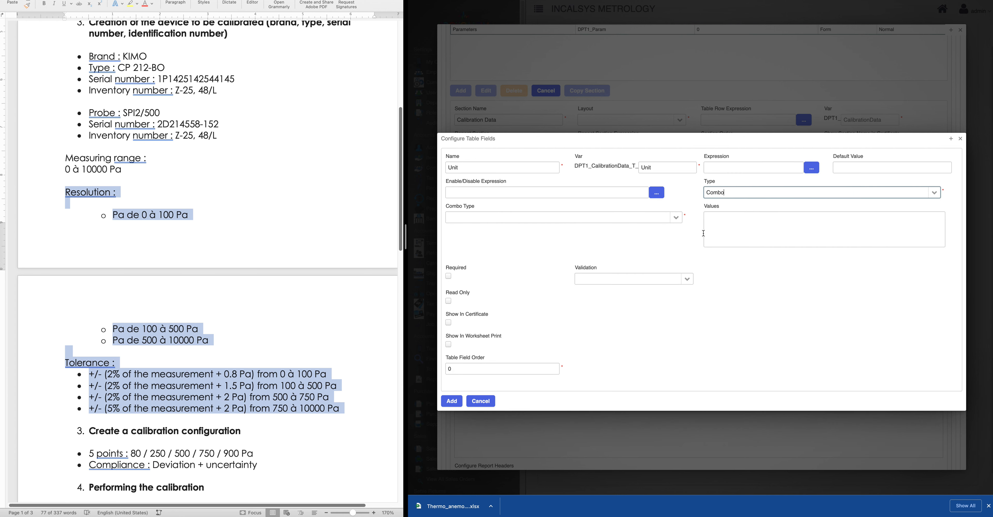
{"action": "left_click", "coordinate": [461, 218]}
{"action": "type", "text": "Pres"}
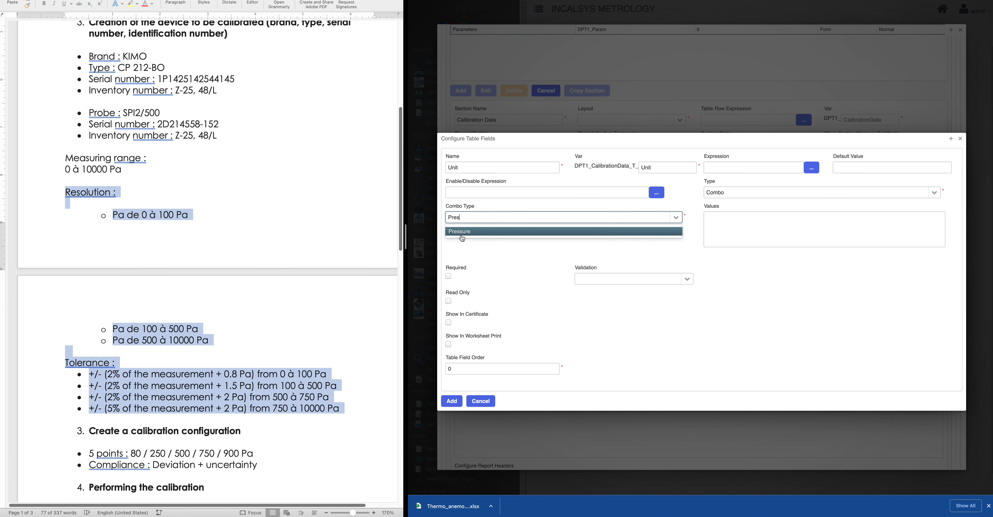
{"action": "left_click", "coordinate": [525, 231]}
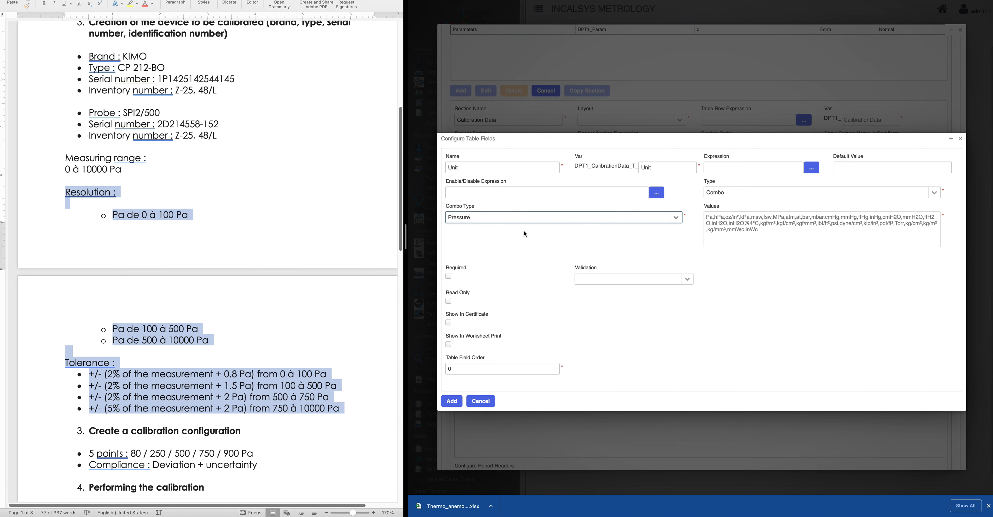
{"action": "left_click", "coordinate": [448, 323]}
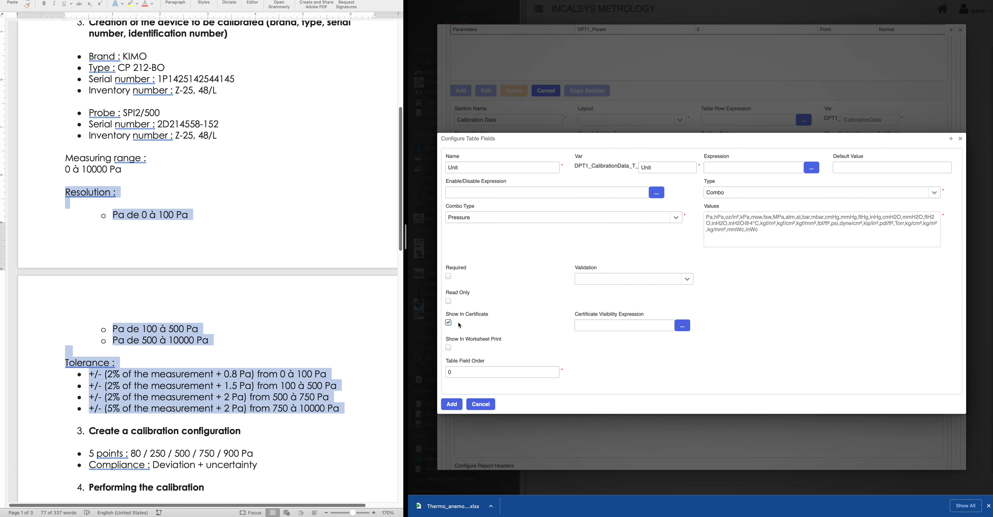
{"action": "left_click", "coordinate": [452, 403]}
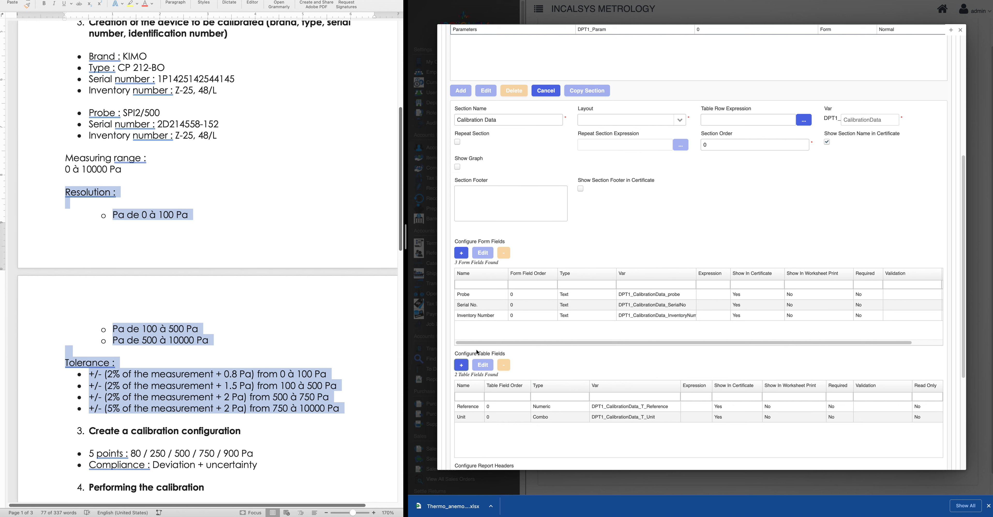
{"action": "scroll", "coordinate": [489, 417], "scroll_direction": "down", "scroll_amount": 3}
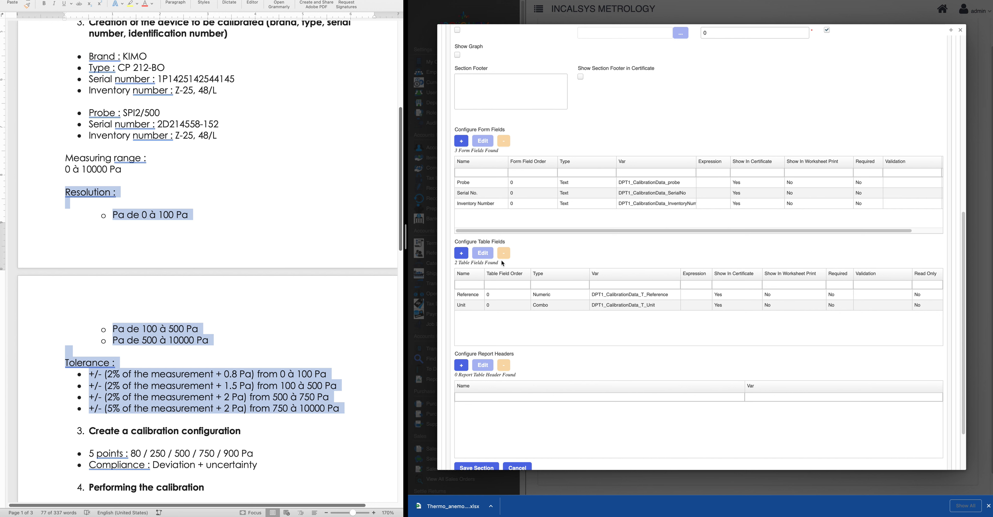
Add a Numeric table field 'Actual' (variable 'Actual') and select it in the table
{"action": "left_click", "coordinate": [463, 258]}
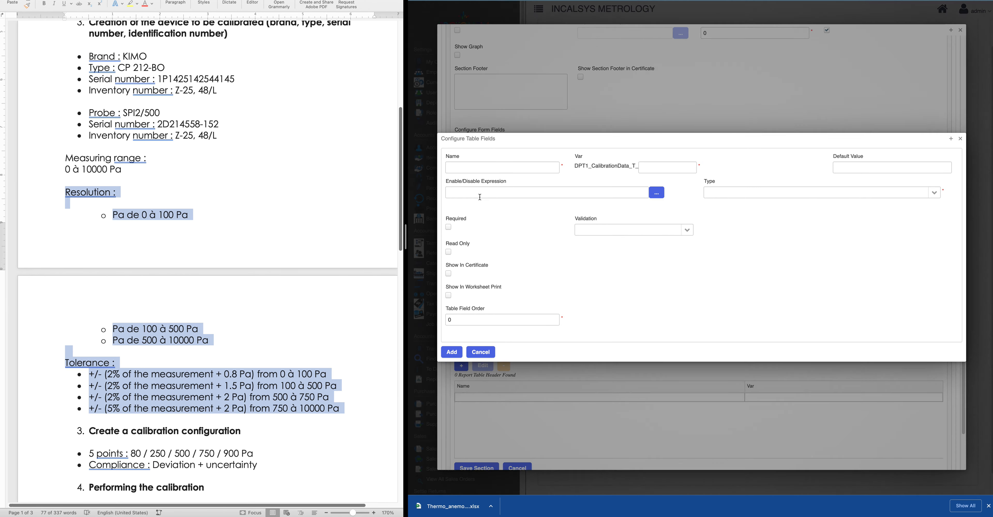
{"action": "left_click", "coordinate": [474, 166]}
{"action": "type", "text": "Actual"}
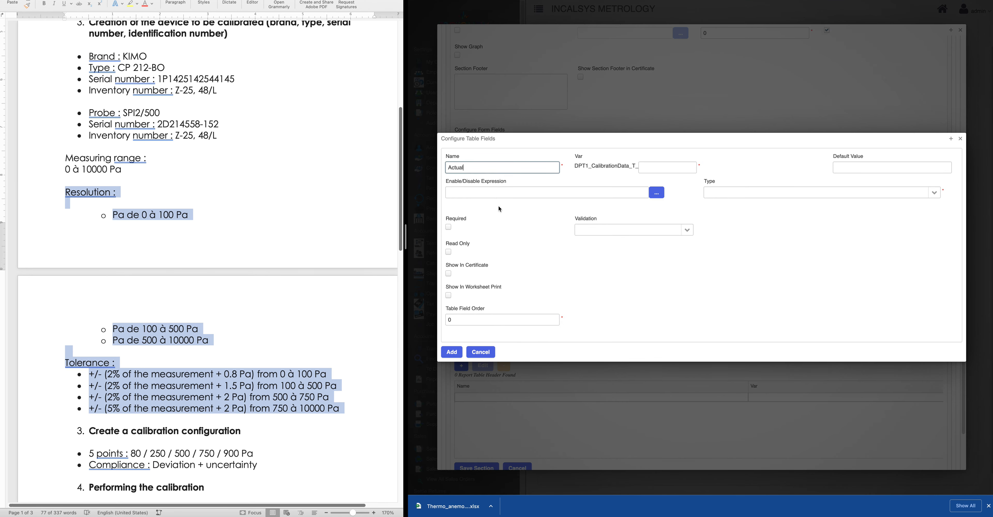
{"action": "left_click", "coordinate": [643, 168]}
{"action": "type", "text": "Actual"}
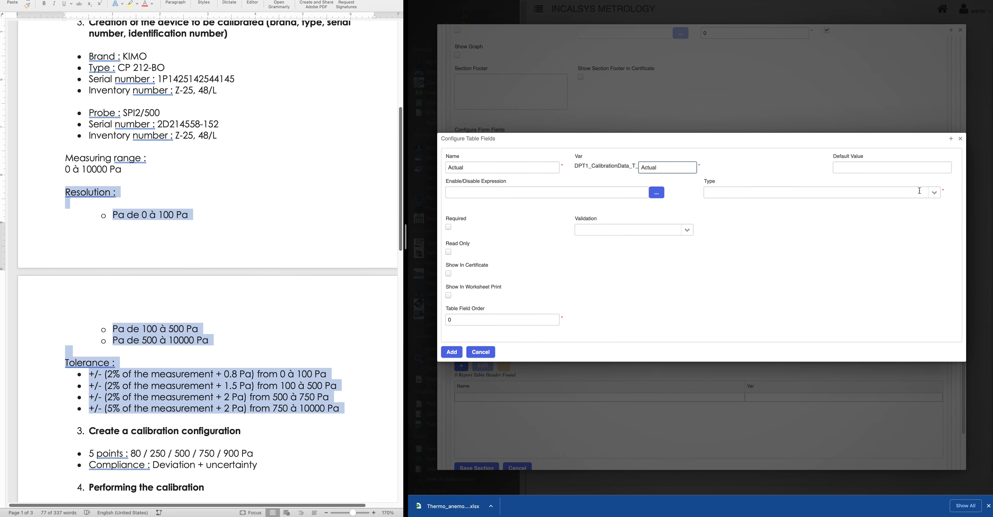
{"action": "left_click", "coordinate": [920, 191]}
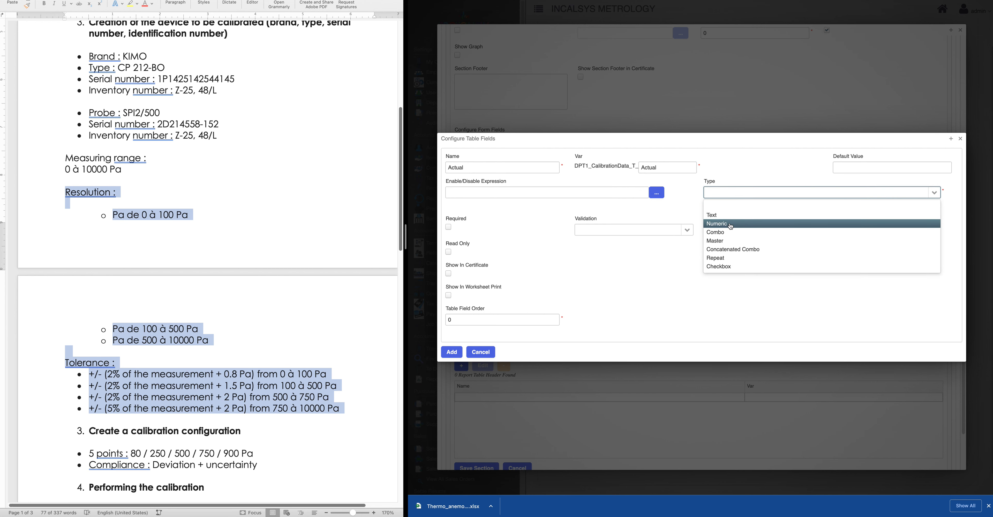
{"action": "left_click", "coordinate": [731, 226]}
{"action": "left_click", "coordinate": [452, 355]}
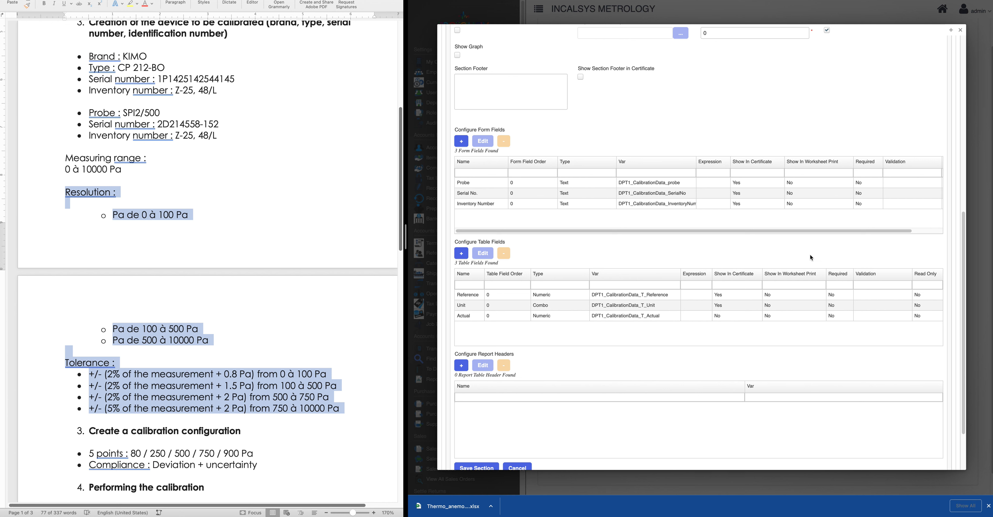
{"action": "left_click", "coordinate": [467, 319]}
{"action": "left_click", "coordinate": [467, 319]}
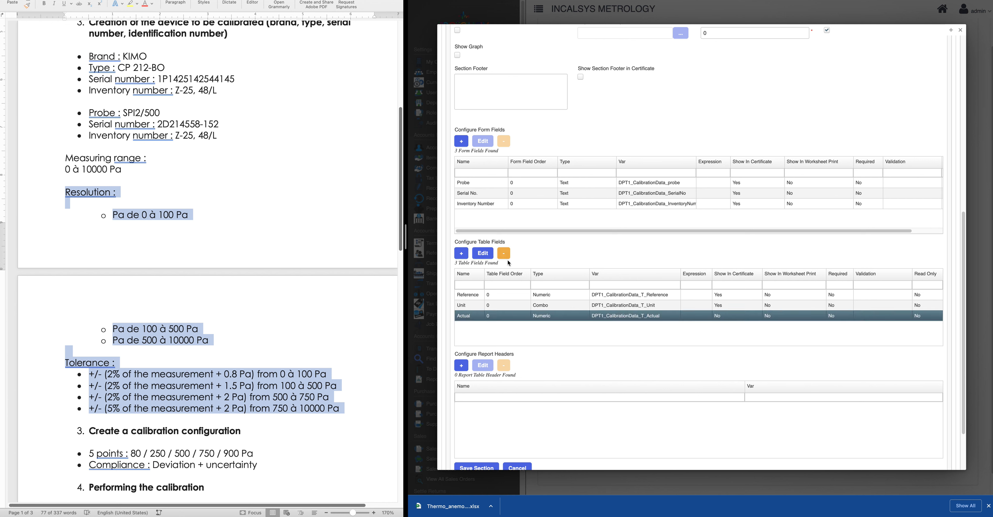
Change the Actual field to Repeat type with No. Repeats as its repeat expression
{"action": "left_click", "coordinate": [479, 258]}
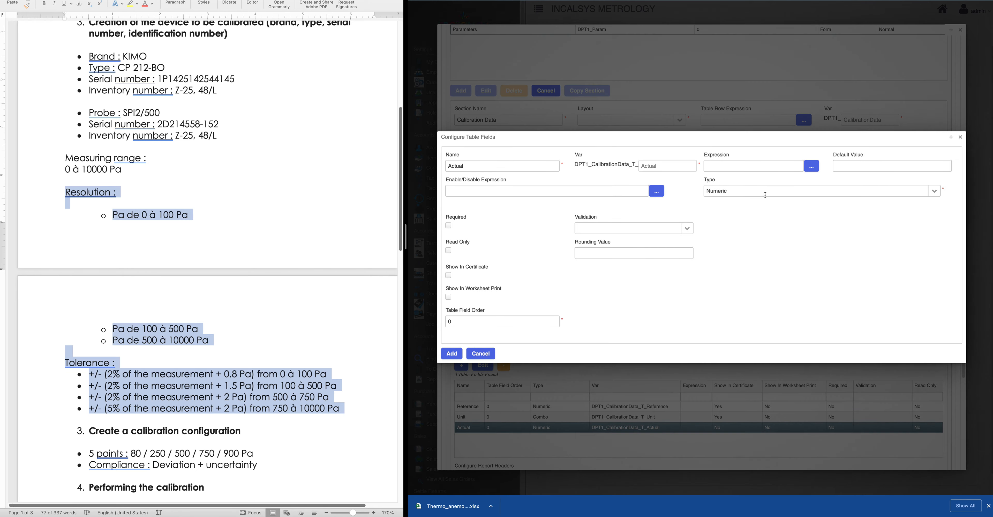
{"action": "left_click", "coordinate": [934, 191]}
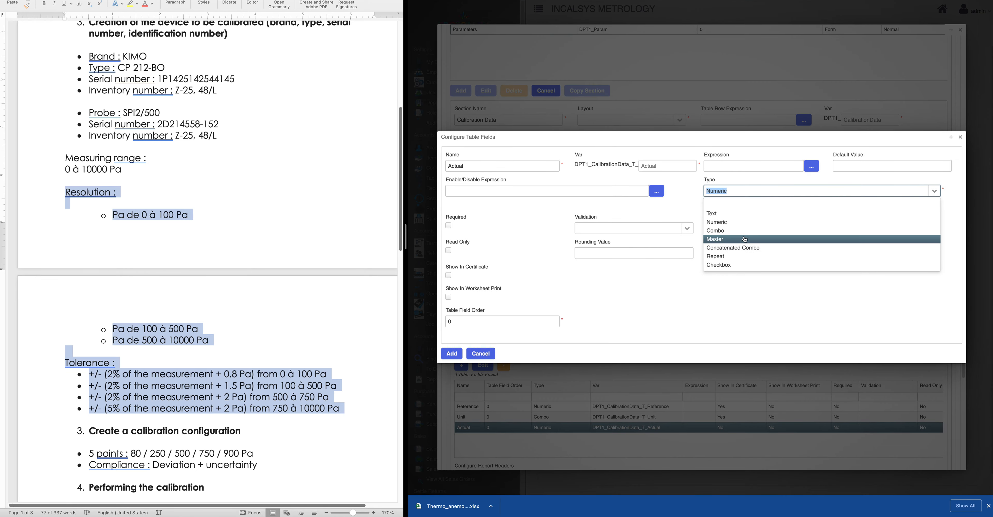
{"action": "left_click", "coordinate": [727, 257]}
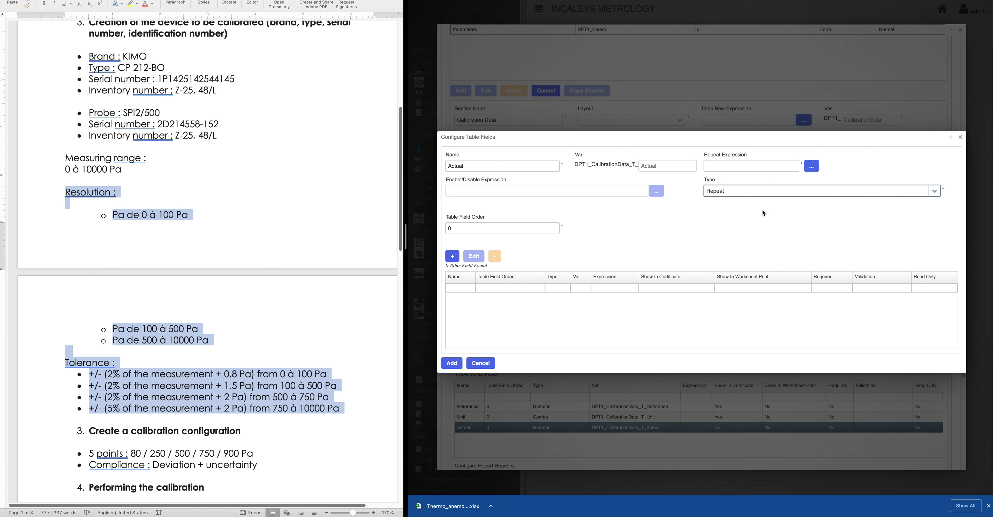
{"action": "left_click", "coordinate": [811, 166]}
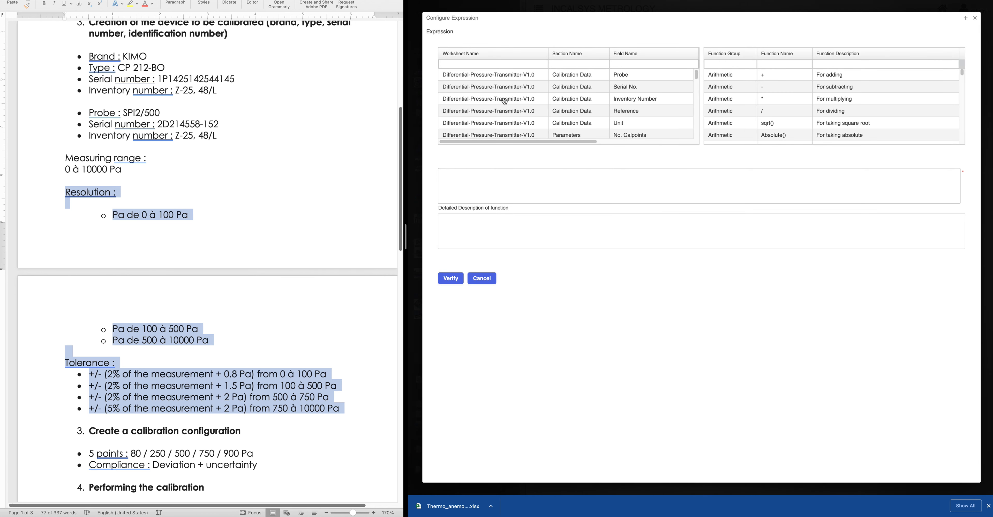
{"action": "scroll", "coordinate": [633, 126], "scroll_direction": "down", "scroll_amount": 2}
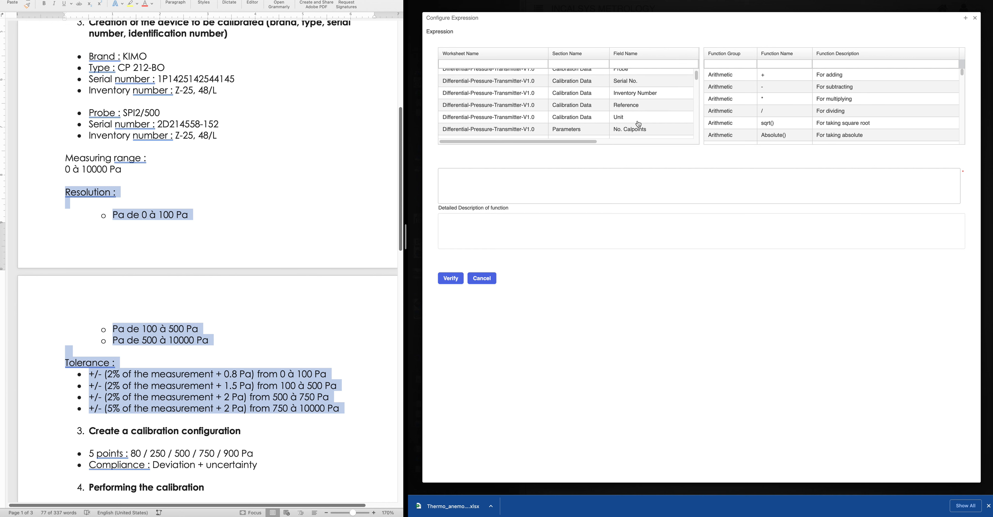
{"action": "left_click", "coordinate": [622, 132]}
{"action": "double_click", "coordinate": [623, 132]}
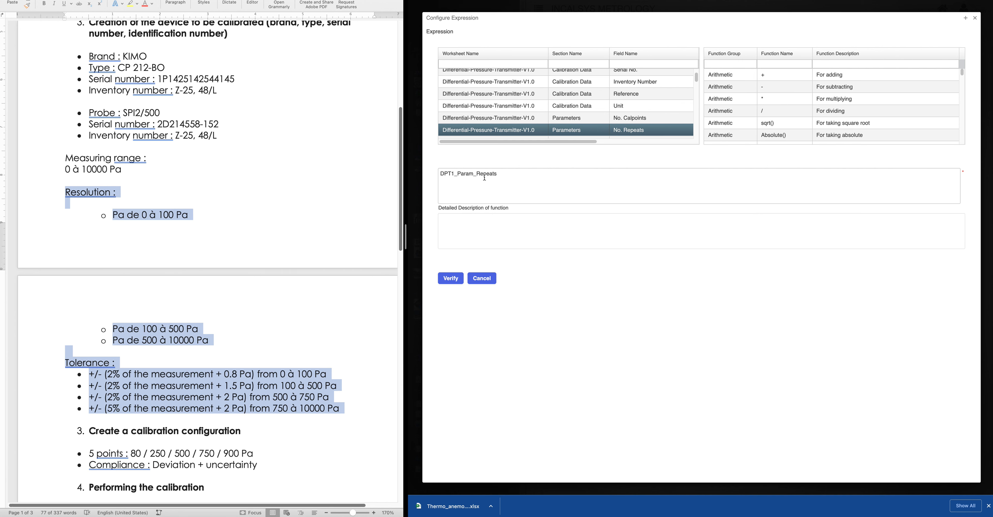
{"action": "left_click", "coordinate": [454, 279]}
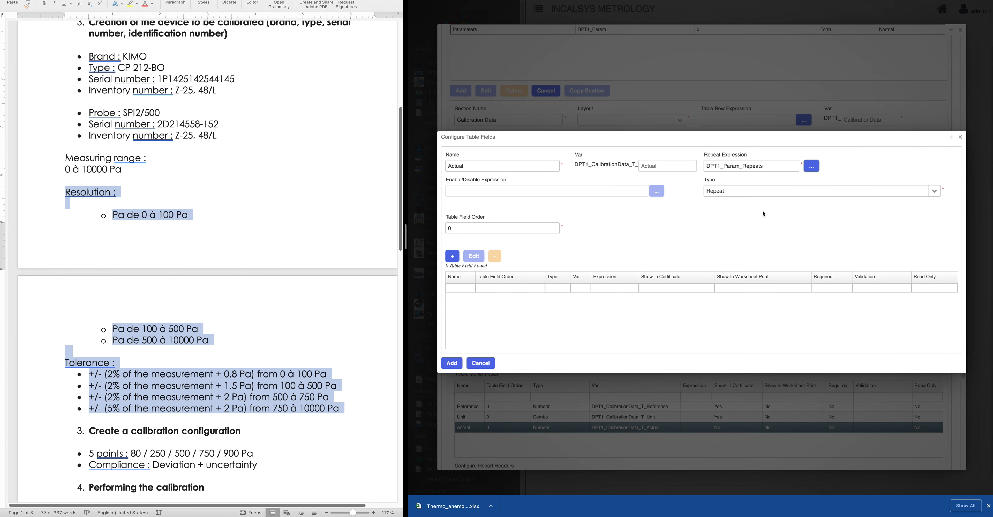
Add a Numeric sub-field 'Actual' (variable 'Actual01') and save the Repeat field
{"action": "left_click", "coordinate": [453, 258]}
{"action": "left_click", "coordinate": [486, 175]}
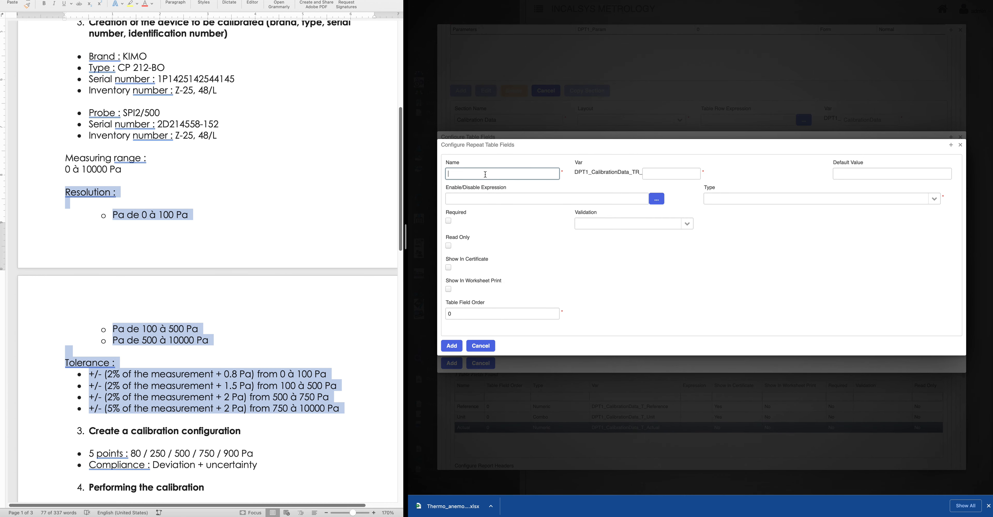
{"action": "type", "text": "Actual"}
{"action": "left_click", "coordinate": [661, 174]}
{"action": "type", "text": "Actual01"}
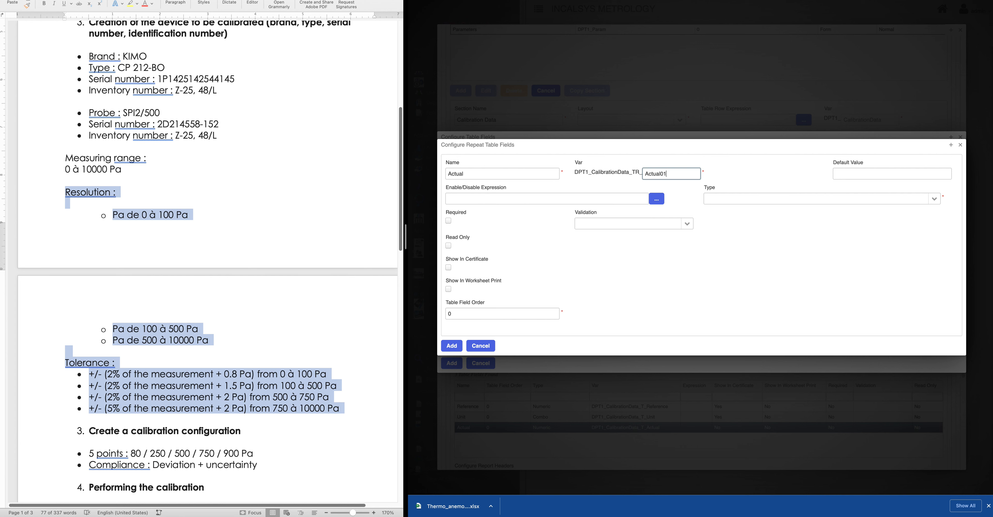
{"action": "left_click", "coordinate": [937, 200]}
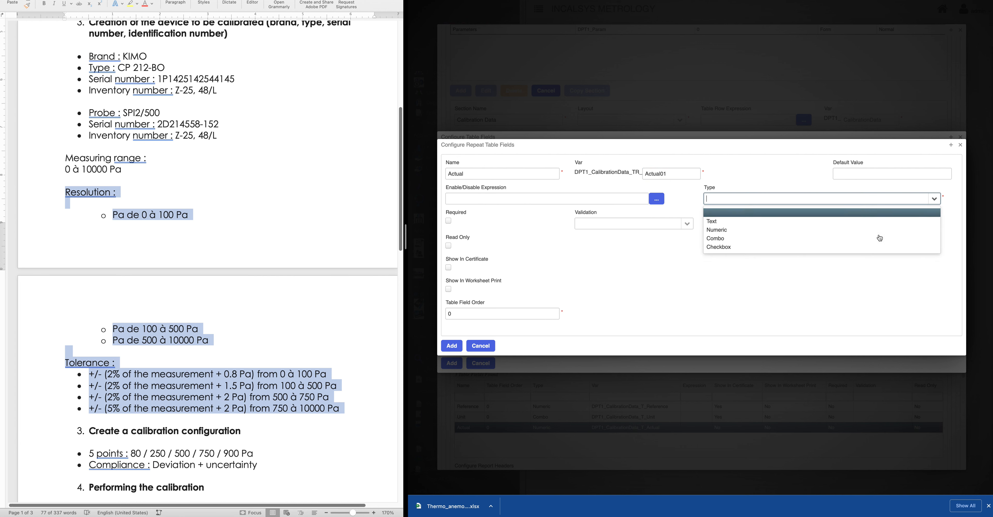
{"action": "left_click", "coordinate": [751, 230]}
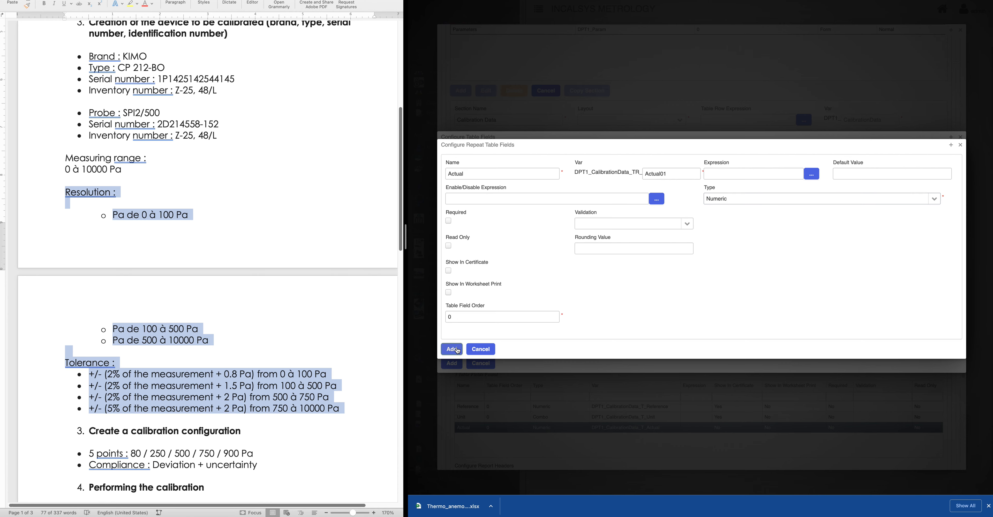
{"action": "left_click", "coordinate": [457, 350]}
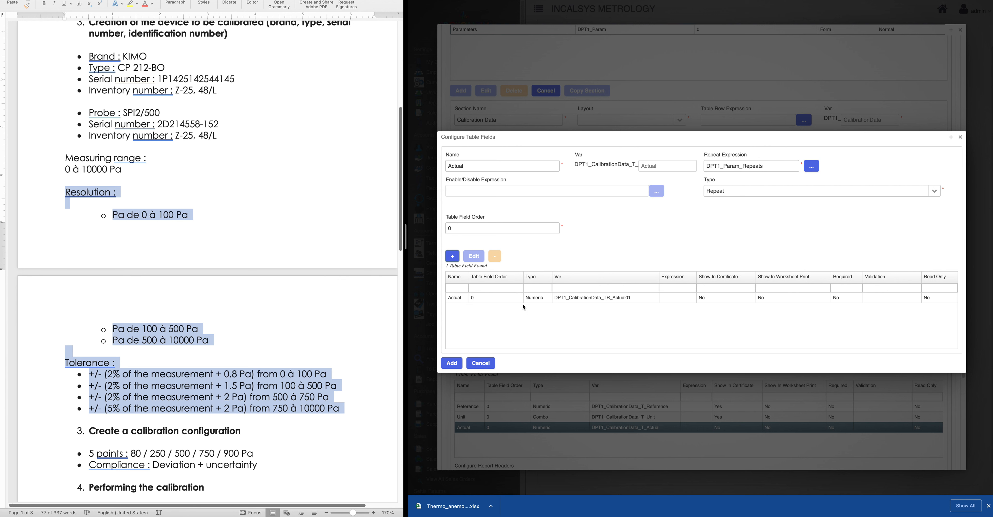
{"action": "left_click", "coordinate": [453, 363]}
{"action": "scroll", "coordinate": [538, 409], "scroll_direction": "down", "scroll_amount": 2}
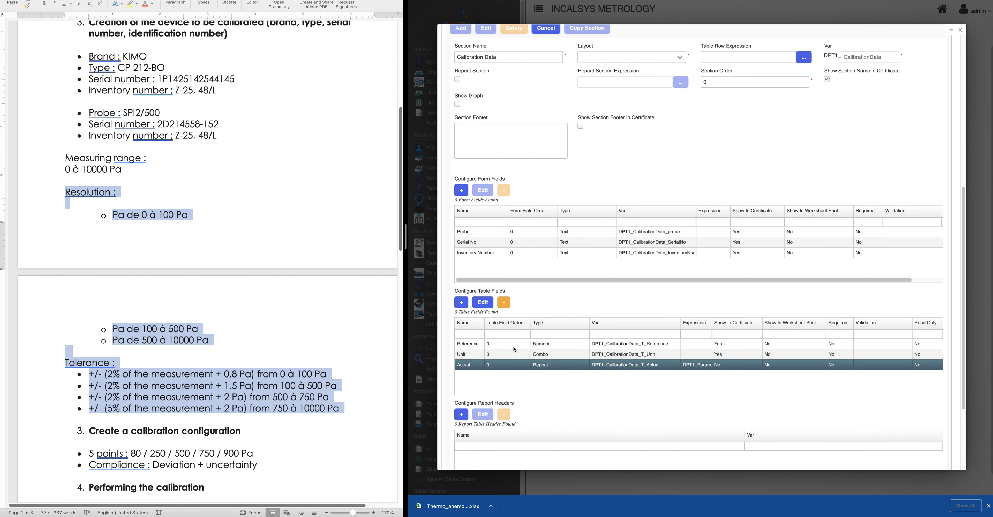
Add a Numeric table field 'Unit' with variable 'ActualUnit' below the Actual field
{"action": "left_click", "coordinate": [461, 302]}
{"action": "left_click", "coordinate": [461, 302]}
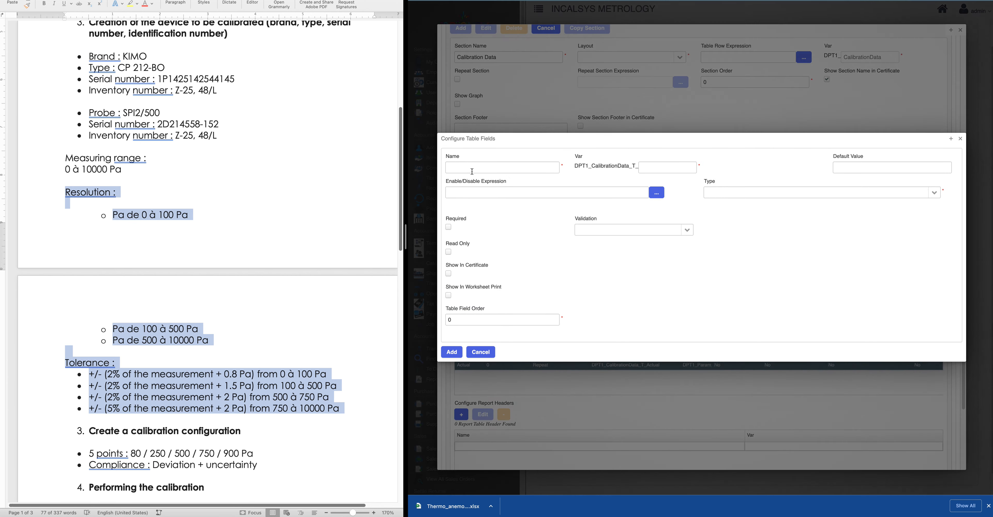
{"action": "left_click", "coordinate": [473, 168]}
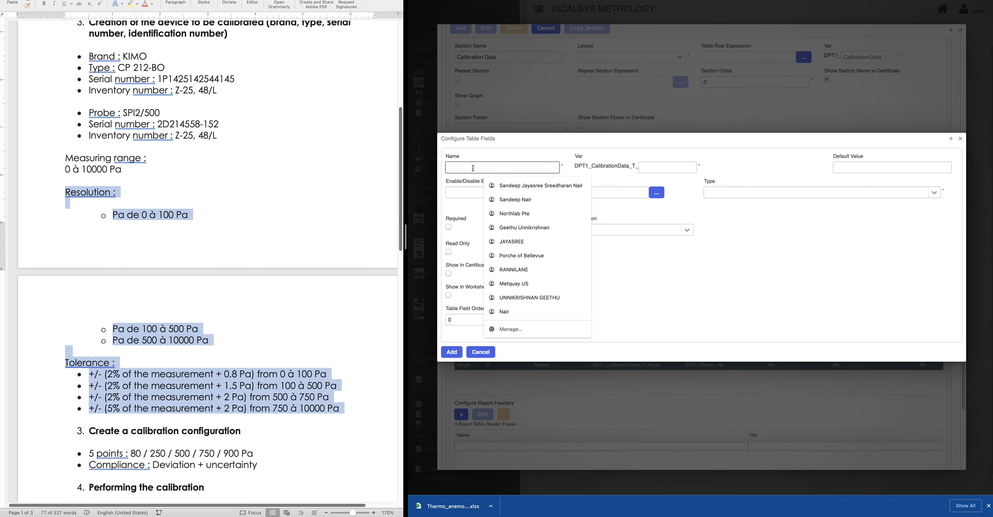
{"action": "type", "text": "Unit"}
{"action": "key", "text": "Tab"}
{"action": "type", "text": "ActualUnut"}
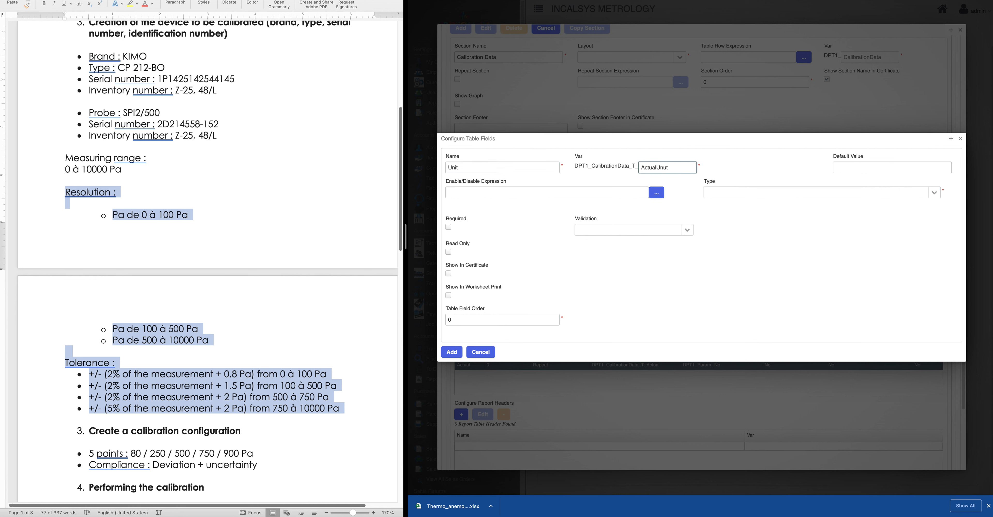
{"action": "key", "text": "BackSpace"}
{"action": "key", "text": "BackSpace"}
{"action": "type", "text": "it"}
{"action": "left_click", "coordinate": [935, 192]}
{"action": "left_click", "coordinate": [732, 228]}
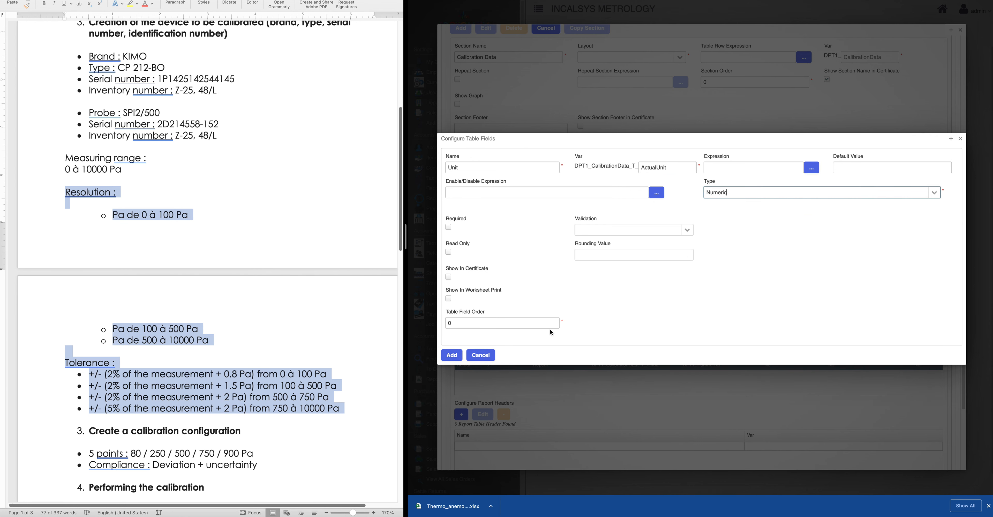
{"action": "left_click", "coordinate": [452, 354]}
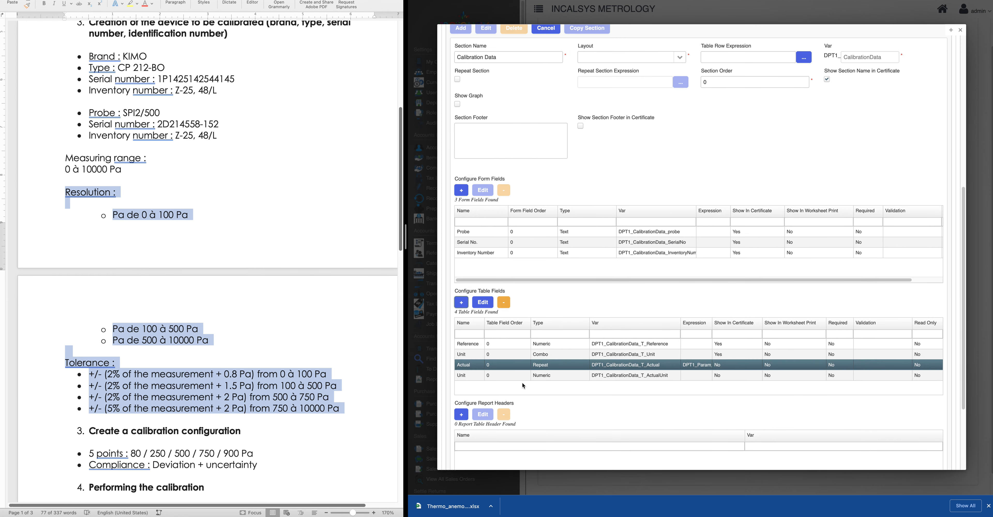
{"action": "scroll", "coordinate": [502, 382], "scroll_direction": "down", "scroll_amount": 1}
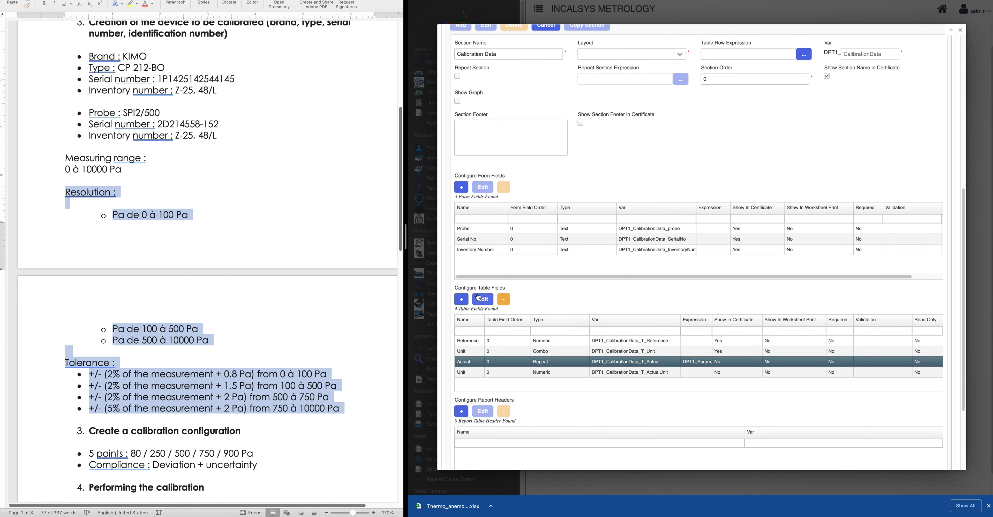
Start a Numeric table field 'Mean' with variable 'Mean'
{"action": "left_click", "coordinate": [487, 304]}
{"action": "left_click", "coordinate": [482, 169]}
{"action": "type", "text": "Mean"}
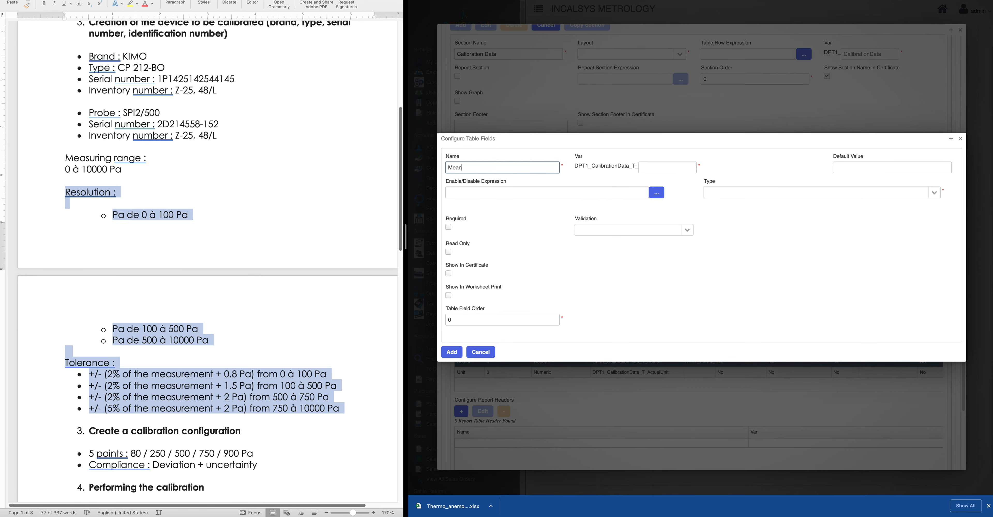
{"action": "left_click", "coordinate": [652, 167]}
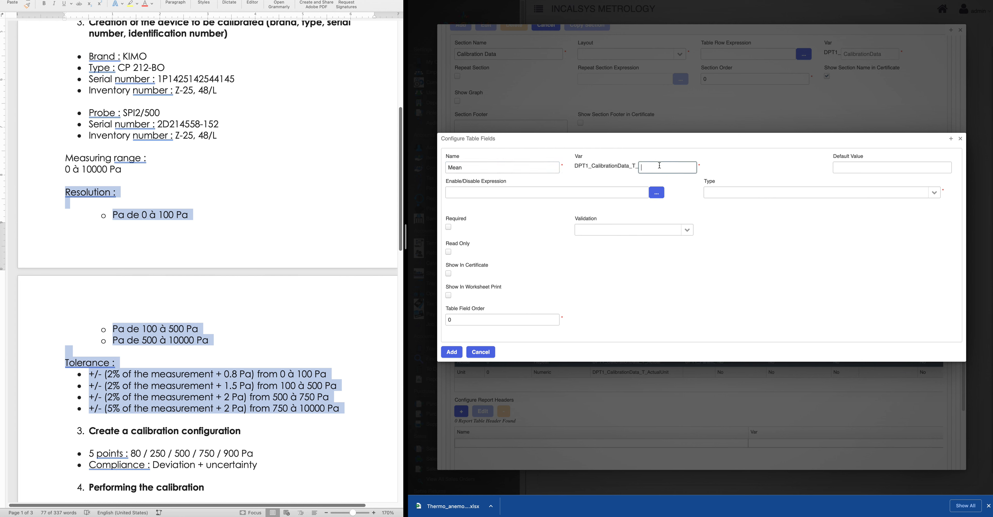
{"action": "type", "text": "Mean"}
{"action": "left_click", "coordinate": [941, 196]}
{"action": "left_click", "coordinate": [730, 221]}
Insert the RowAverage(RC) function into the Mean field's expression
{"action": "left_click", "coordinate": [817, 170]}
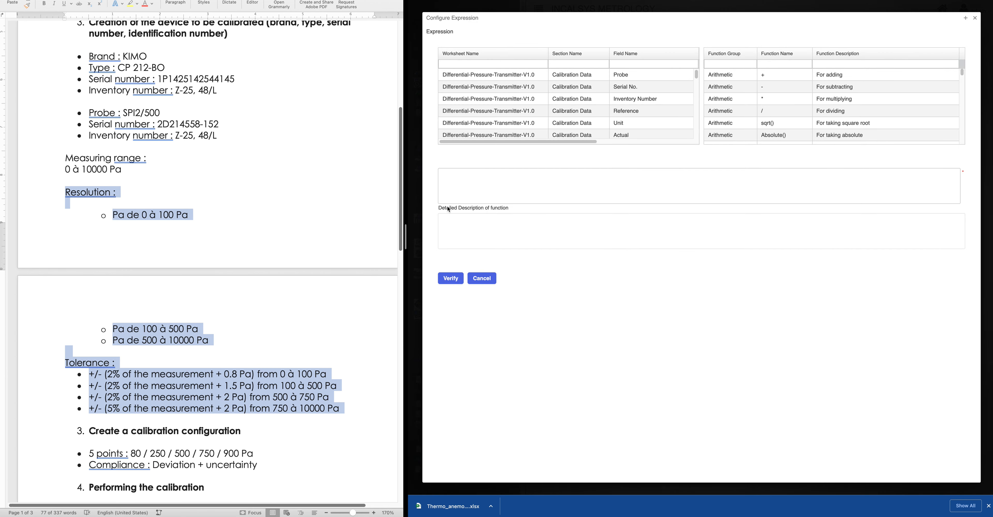
{"action": "left_click", "coordinate": [520, 183]}
{"action": "left_click", "coordinate": [842, 64]}
{"action": "type", "text": "average"}
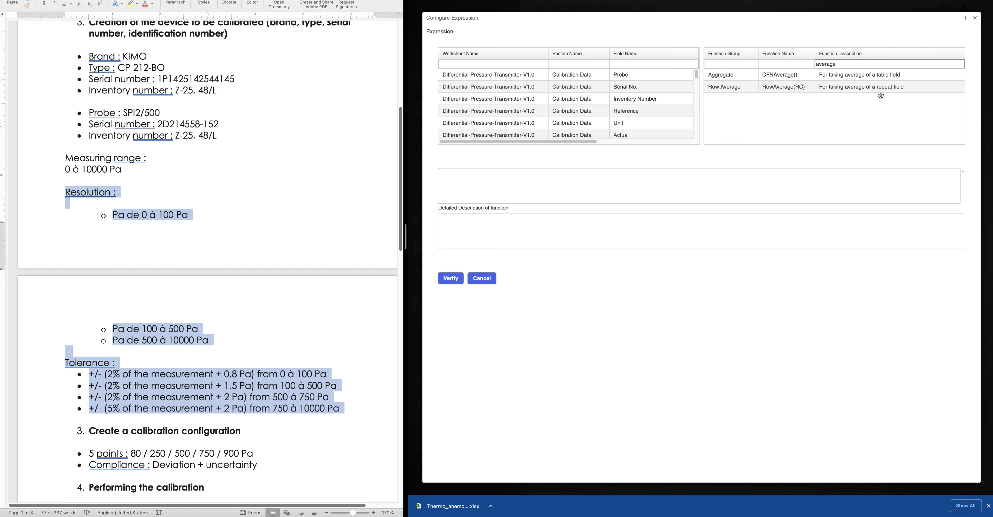
{"action": "left_click", "coordinate": [837, 91]}
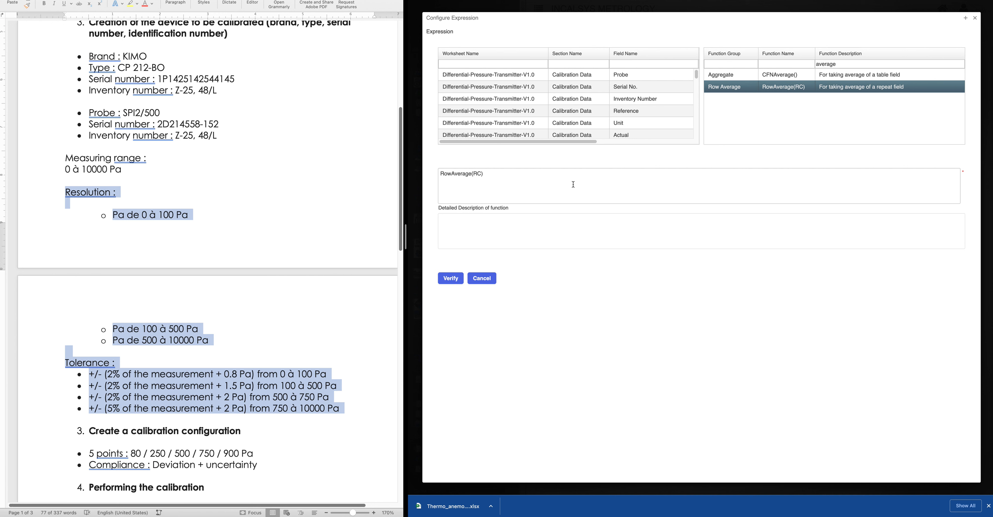
{"action": "left_click", "coordinate": [478, 174]}
{"action": "left_click_drag", "start_coordinate": [475, 173], "coordinate": [478, 175]}
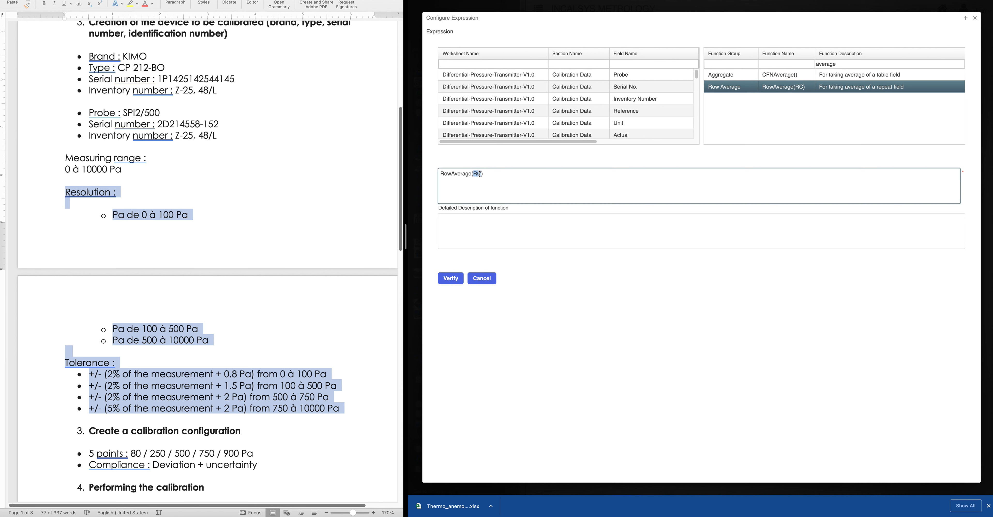
{"action": "left_click", "coordinate": [488, 174]}
{"action": "key", "text": "Return"}
Replace RC with DPT1_CalibrationData_TR_Actual01, verify, and show Mean in the certificate
{"action": "left_click", "coordinate": [635, 63]}
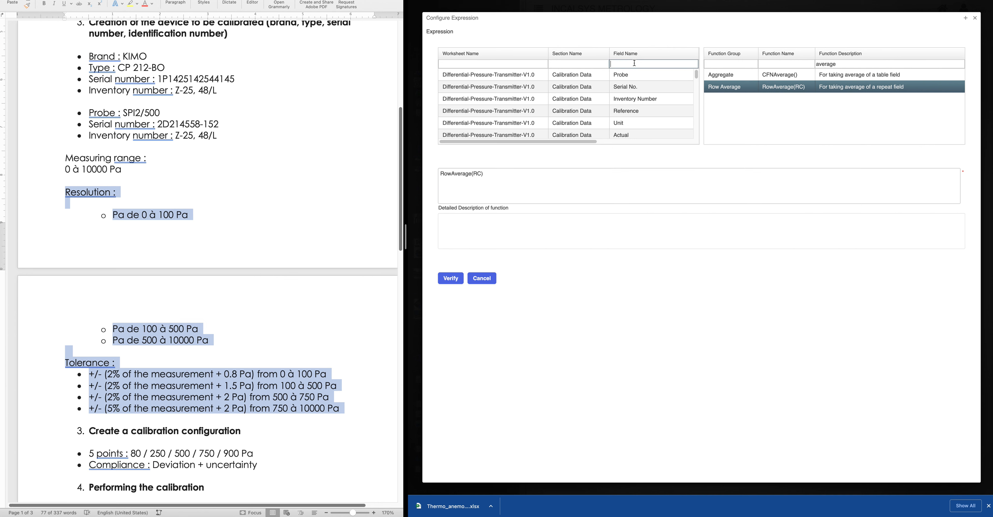
{"action": "scroll", "coordinate": [641, 97], "scroll_direction": "down", "scroll_amount": 5}
{"action": "scroll", "coordinate": [641, 97], "scroll_direction": "up", "scroll_amount": 3}
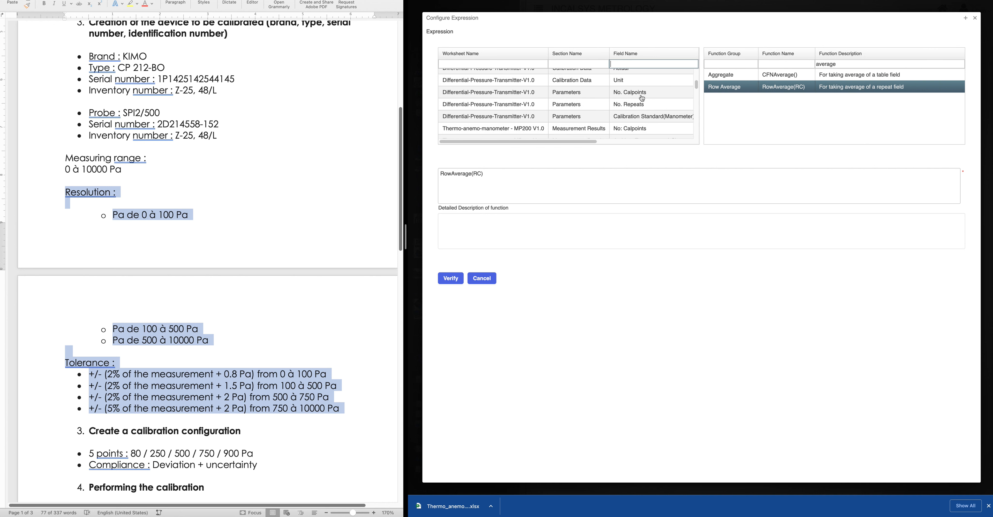
{"action": "left_click", "coordinate": [630, 103]}
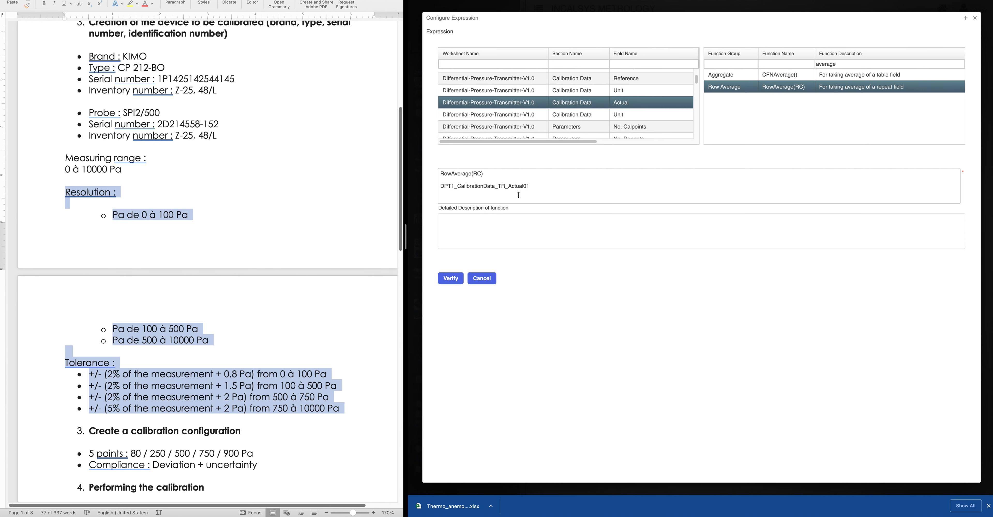
{"action": "left_click_drag", "start_coordinate": [547, 190], "coordinate": [417, 191]}
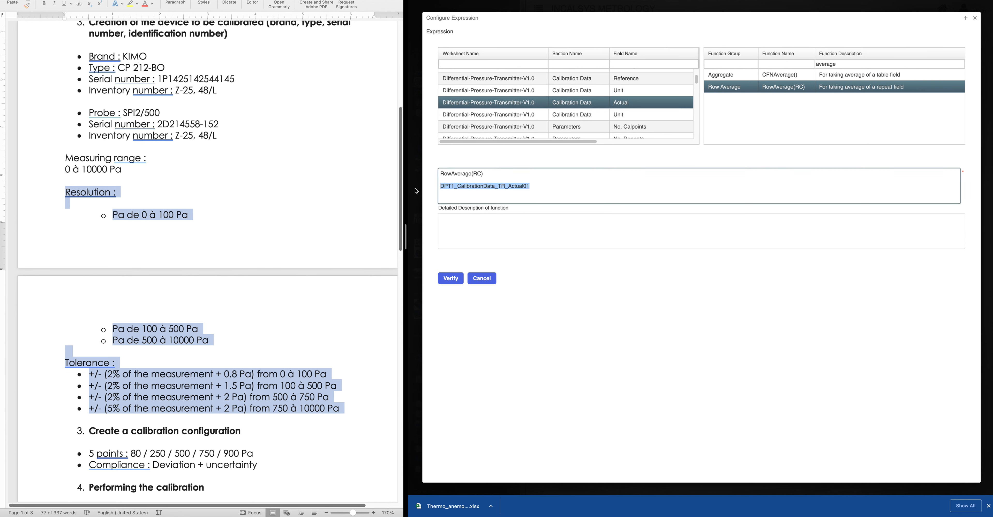
{"action": "key", "text": "super+x"}
{"action": "left_click_drag", "start_coordinate": [481, 174], "coordinate": [476, 174]}
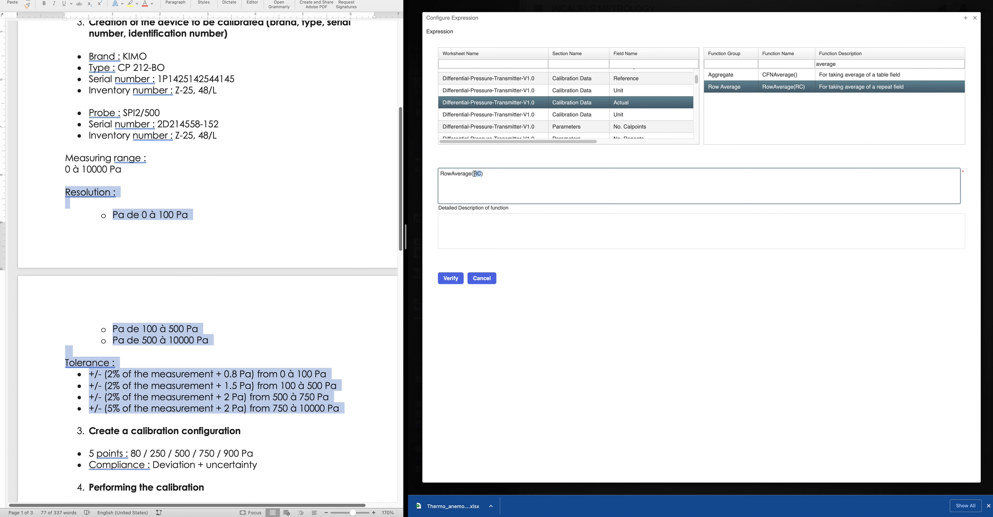
{"action": "key", "text": "super+v"}
{"action": "left_click", "coordinate": [449, 281]}
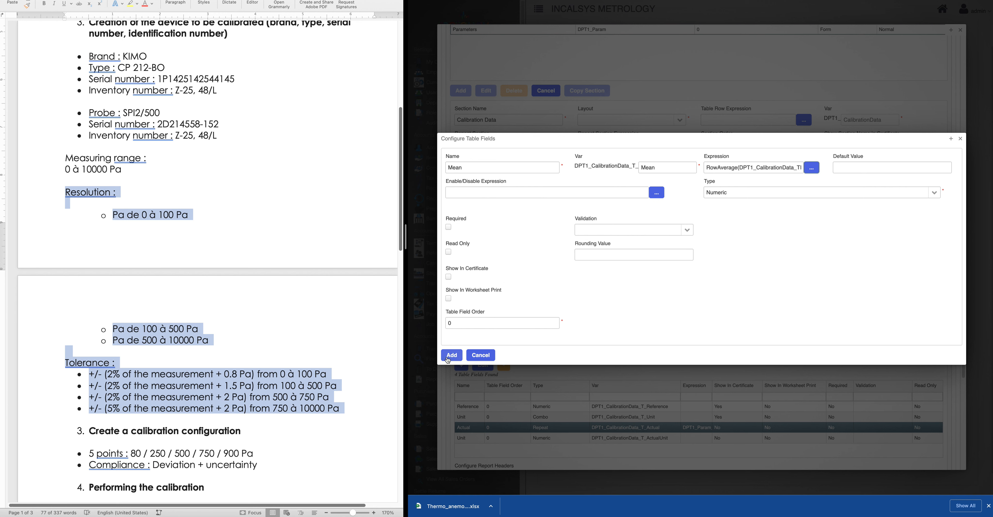
{"action": "left_click", "coordinate": [448, 277]}
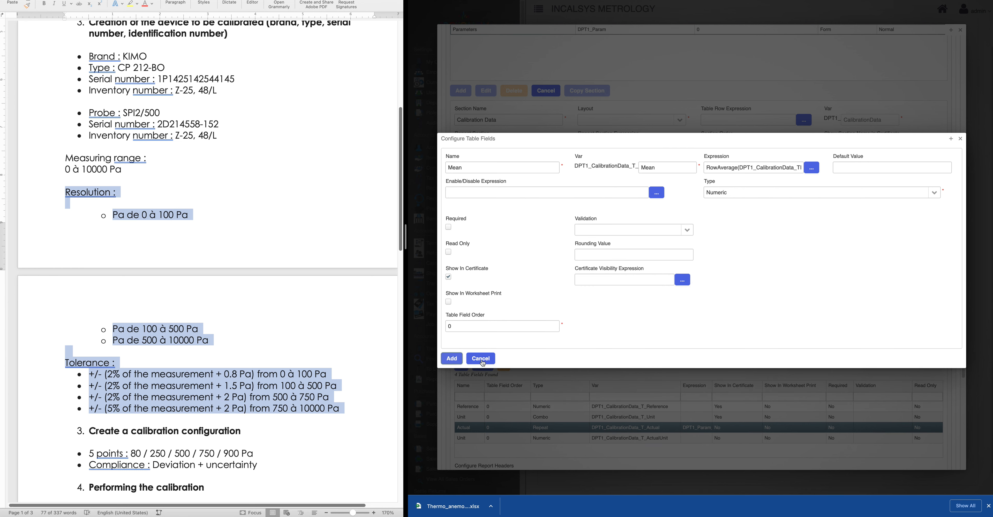
{"action": "scroll", "coordinate": [650, 414], "scroll_direction": "down", "scroll_amount": 2}
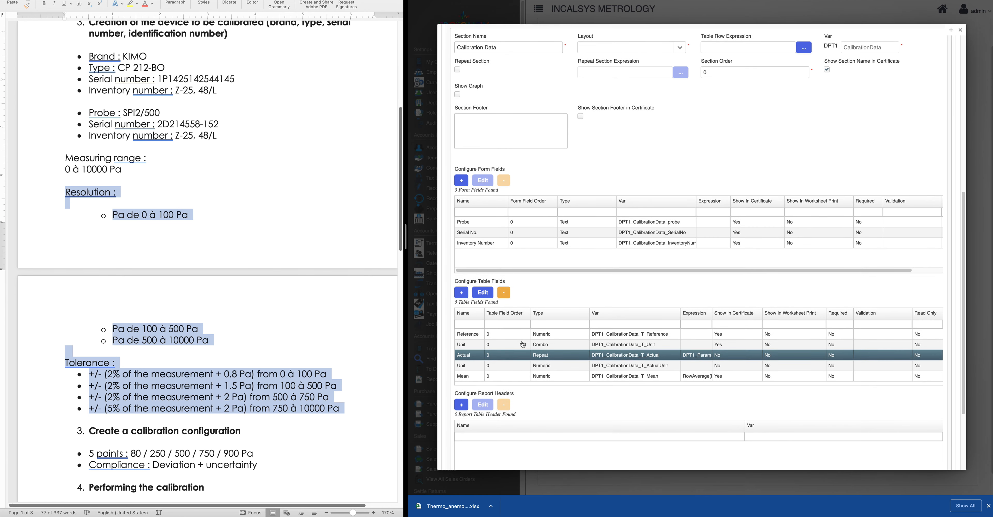
Review the Actual field's repeat settings and close them
{"action": "scroll", "coordinate": [524, 347], "scroll_direction": "down", "scroll_amount": 1}
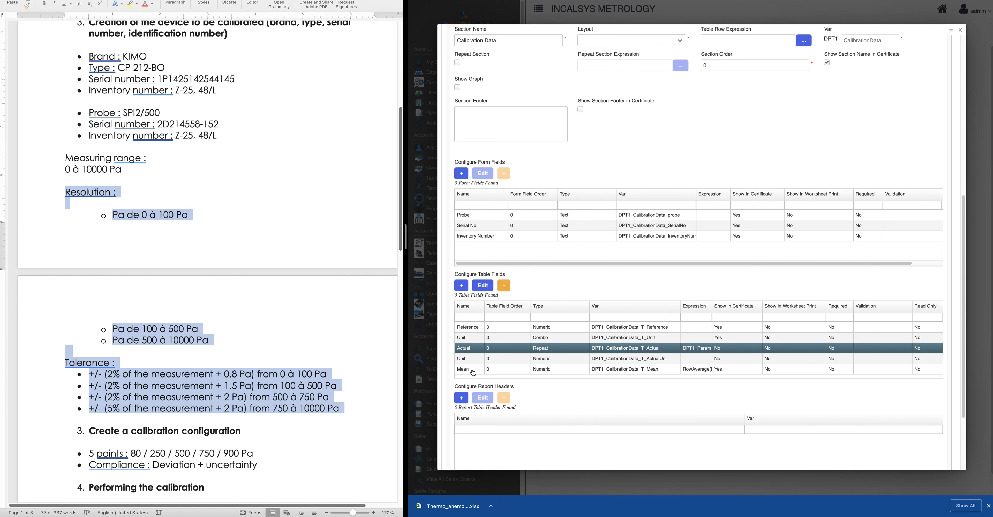
{"action": "left_click", "coordinate": [473, 330]}
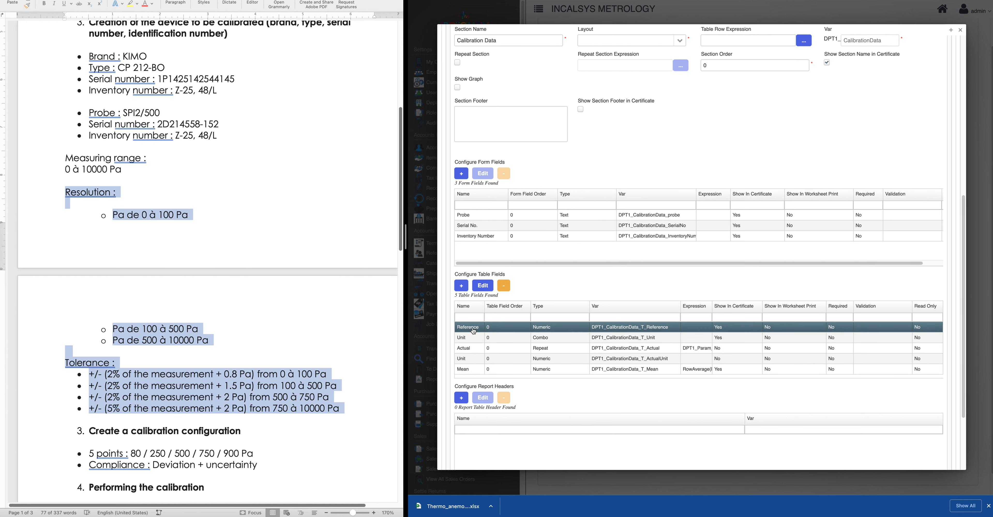
{"action": "left_click", "coordinate": [472, 349]}
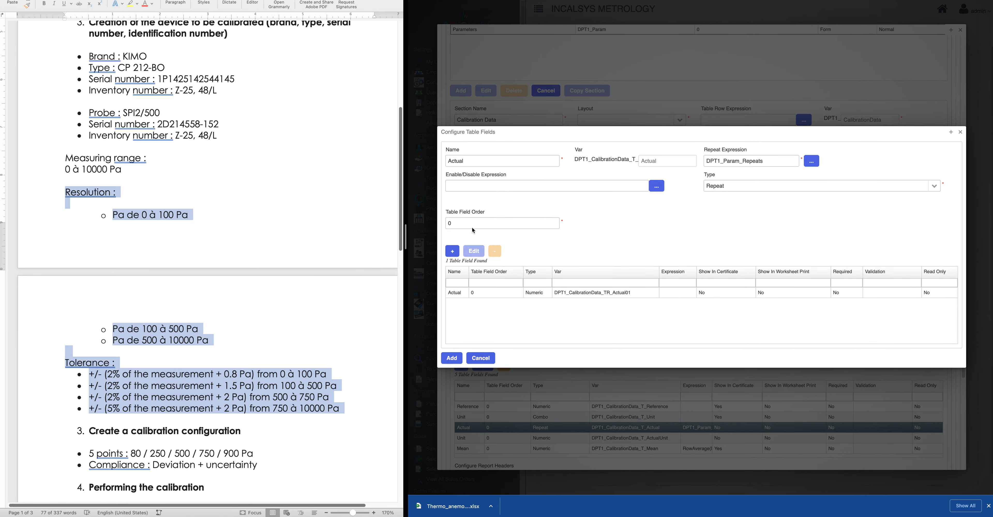
{"action": "left_click", "coordinate": [960, 131]}
Select the Mean row and begin a new table field form
{"action": "scroll", "coordinate": [494, 373], "scroll_direction": "down", "scroll_amount": 2}
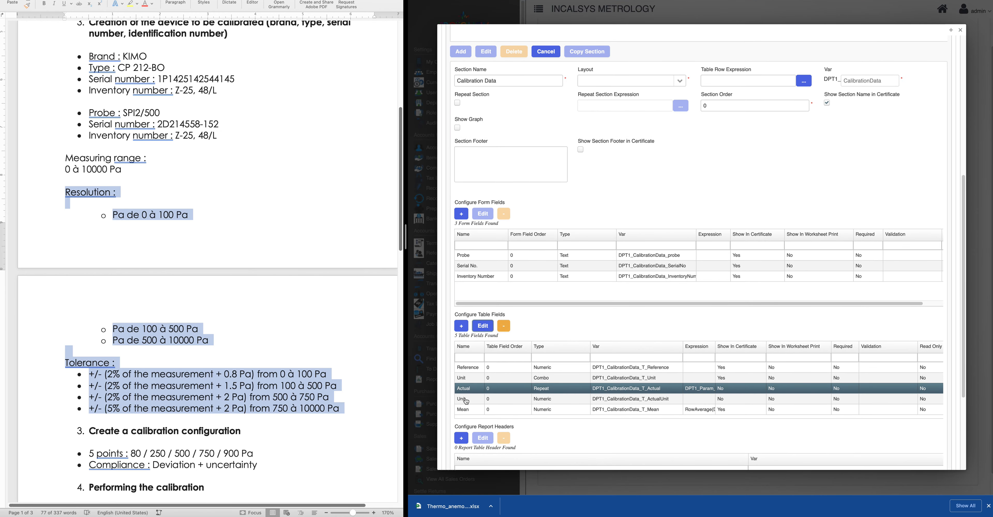
{"action": "scroll", "coordinate": [483, 406], "scroll_direction": "down", "scroll_amount": 1}
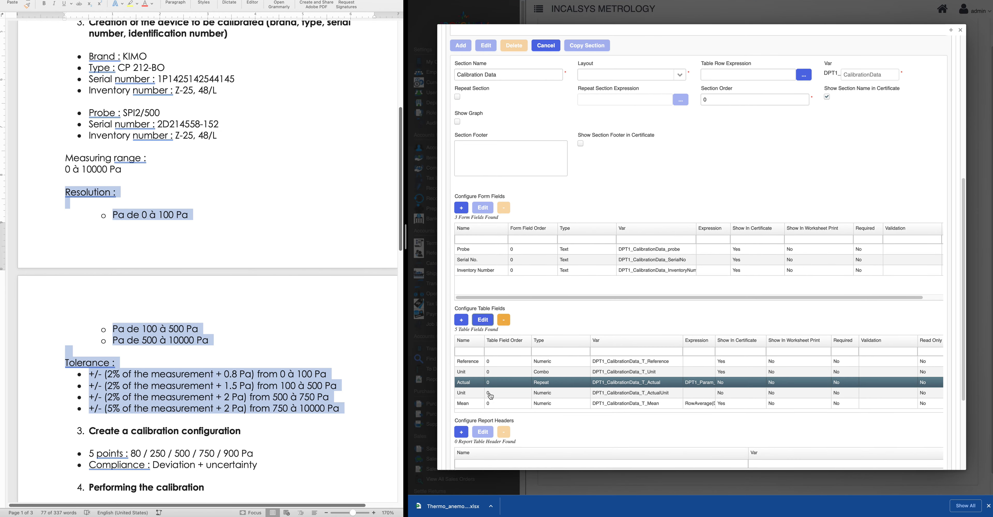
{"action": "scroll", "coordinate": [478, 407], "scroll_direction": "down", "scroll_amount": 1}
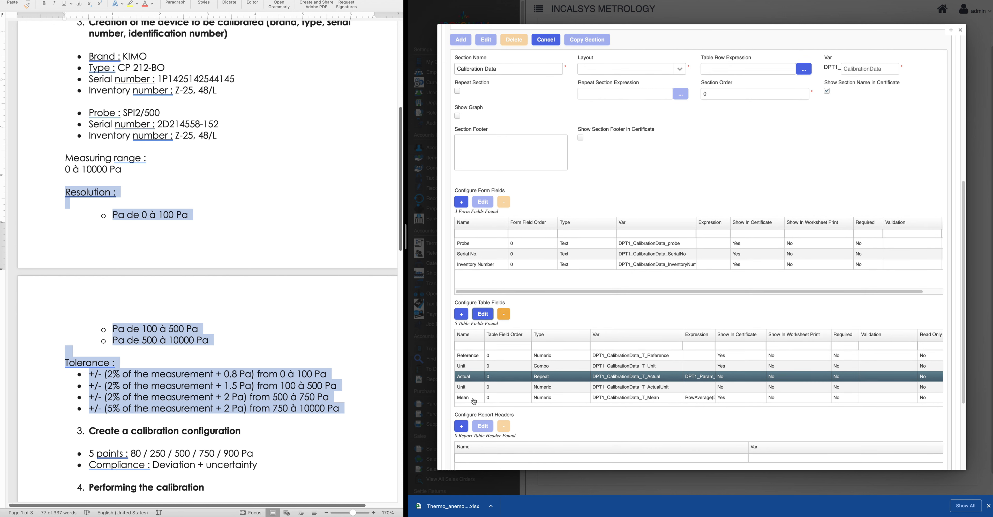
{"action": "left_click", "coordinate": [475, 401]}
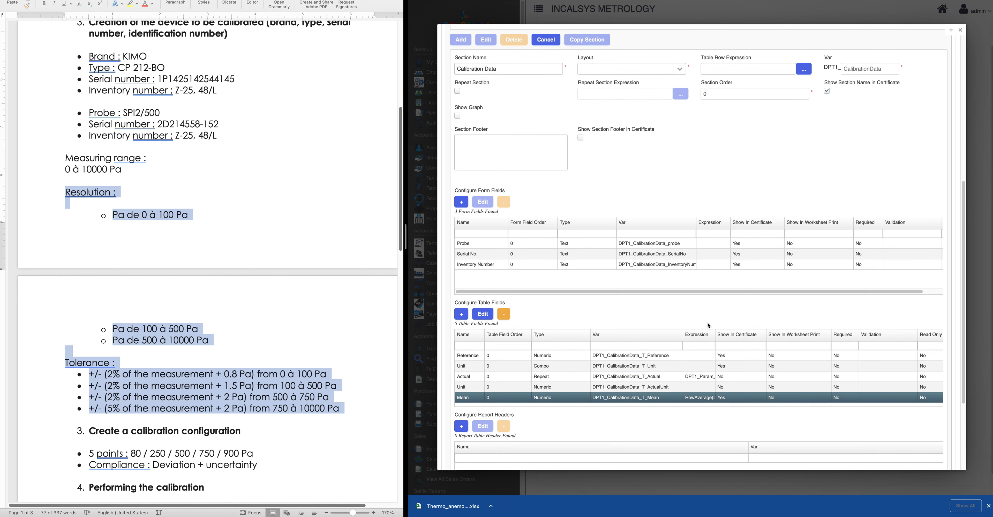
{"action": "left_click", "coordinate": [461, 314]}
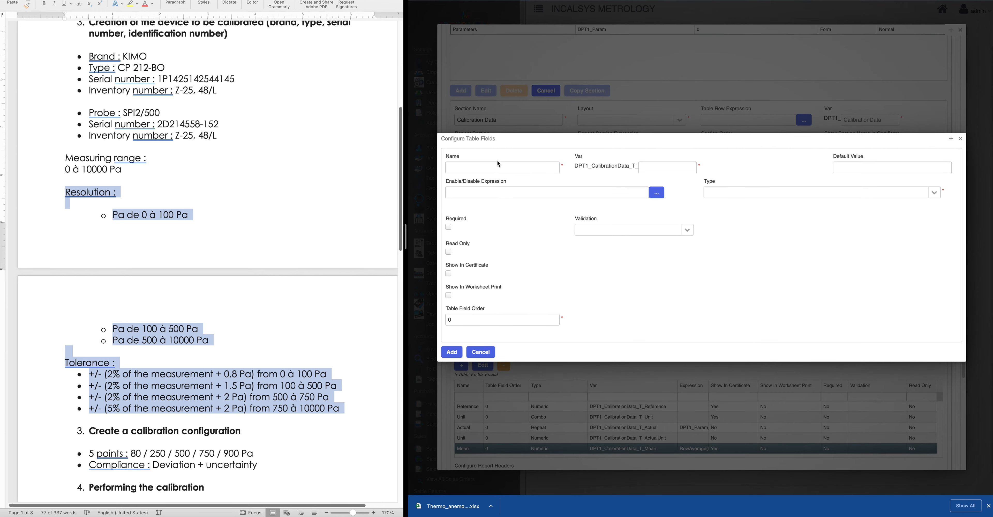
Name the field 'Unit' with variable 'MeanUnit', Combo type using Pressure units
{"action": "left_click", "coordinate": [498, 167]}
{"action": "type", "text": "Unit"}
{"action": "key", "text": "Tab"}
{"action": "type", "text": "Mnean"}
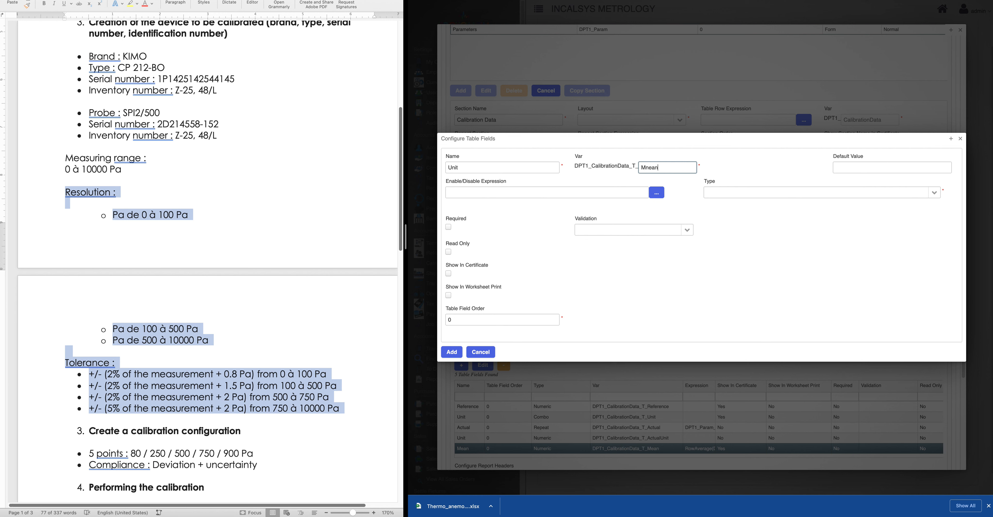
{"action": "key", "text": "BackSpace"}
{"action": "key", "text": "BackSpace"}
{"action": "type", "text": "wea"}
{"action": "key", "text": "BackSpace"}
{"action": "key", "text": "BackSpace"}
{"action": "key", "text": "BackSpace"}
{"action": "type", "text": "eanUniu"}
{"action": "left_click", "coordinate": [934, 197]}
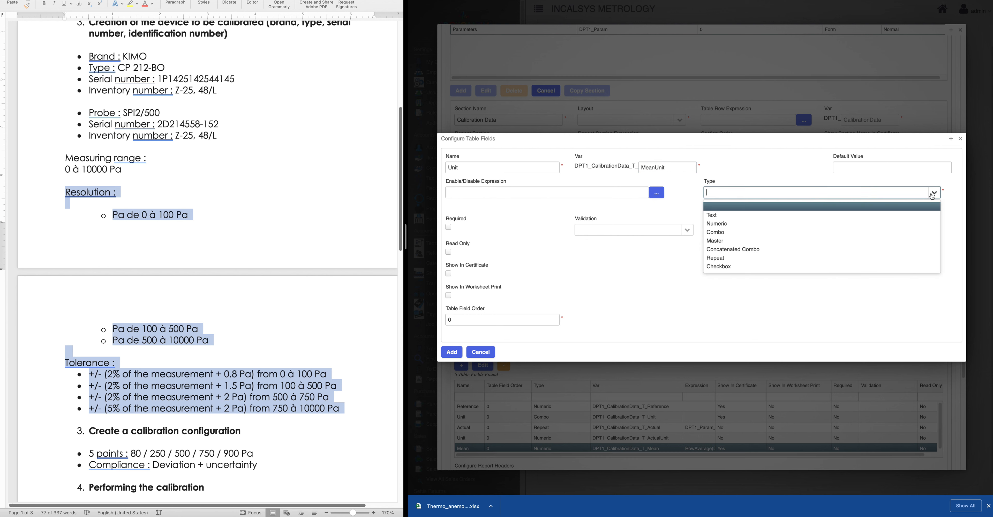
{"action": "left_click", "coordinate": [737, 232]}
{"action": "left_click", "coordinate": [473, 216]}
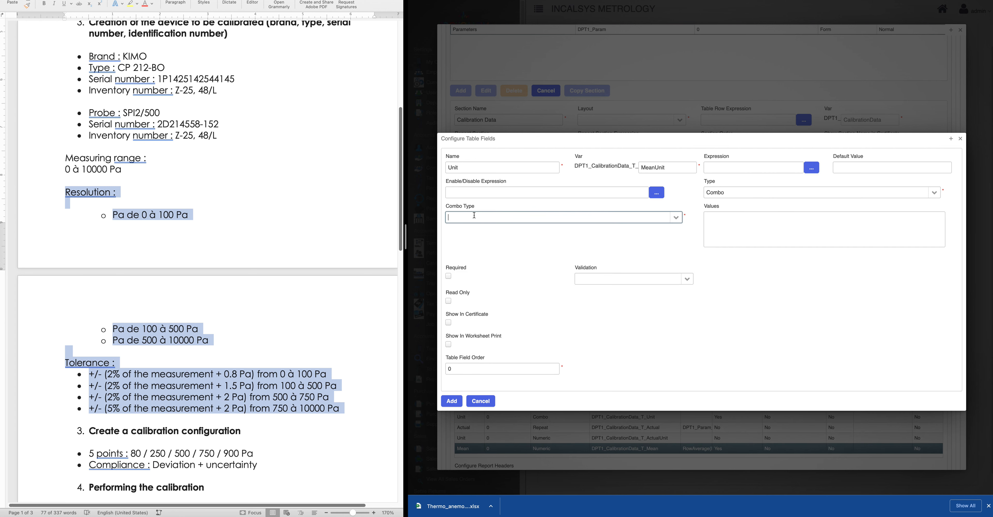
{"action": "type", "text": "pre"}
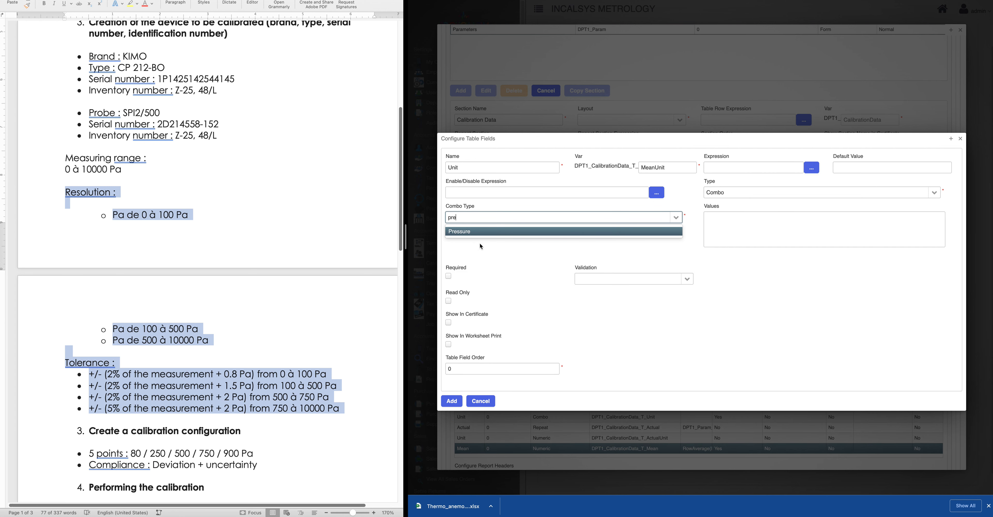
{"action": "left_click", "coordinate": [486, 234]}
Set its expression to DPT1_CalibrationData_T_ActualUnit, verify, and add the field
{"action": "left_click", "coordinate": [812, 167]}
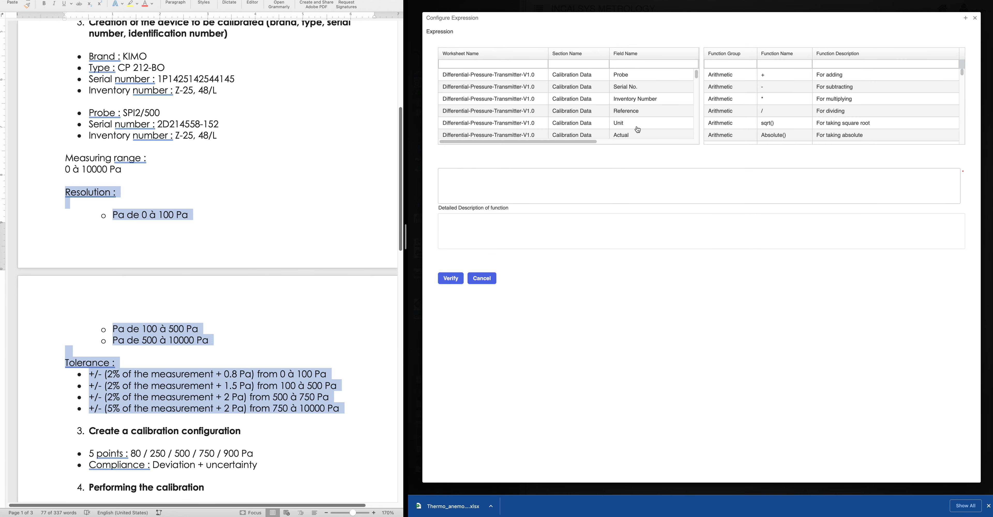
{"action": "scroll", "coordinate": [633, 131], "scroll_direction": "down", "scroll_amount": 1}
{"action": "scroll", "coordinate": [633, 131], "scroll_direction": "down", "scroll_amount": 2}
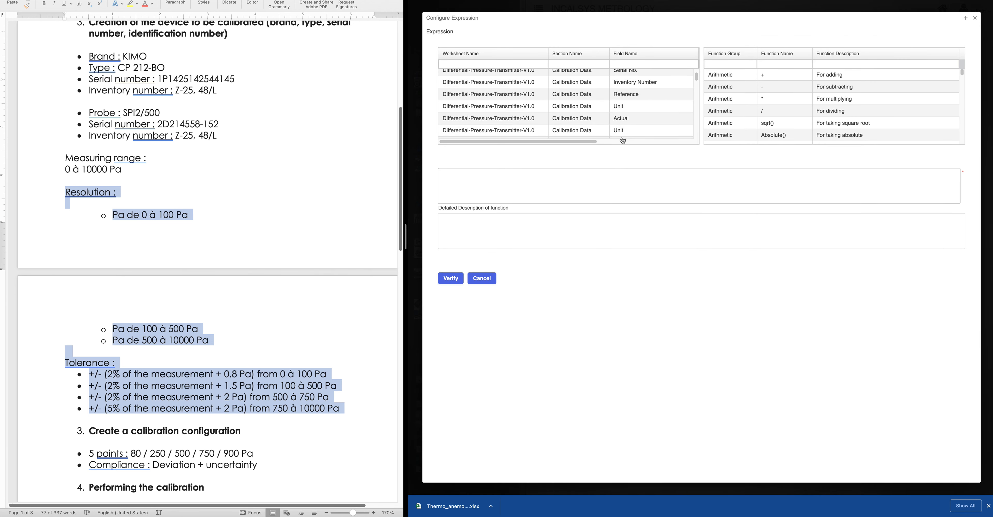
{"action": "left_click_drag", "start_coordinate": [551, 142], "coordinate": [644, 142]}
{"action": "double_click", "coordinate": [627, 121]}
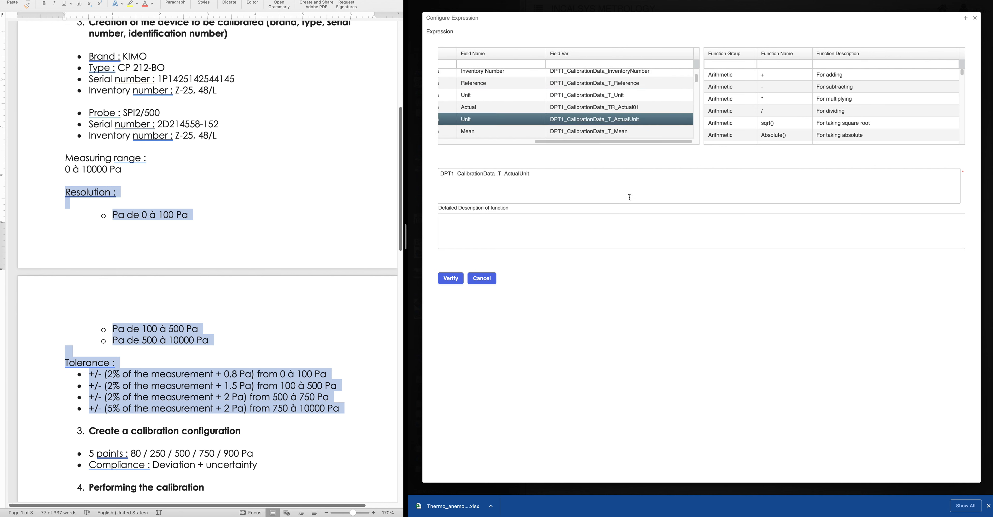
{"action": "left_click", "coordinate": [452, 278]}
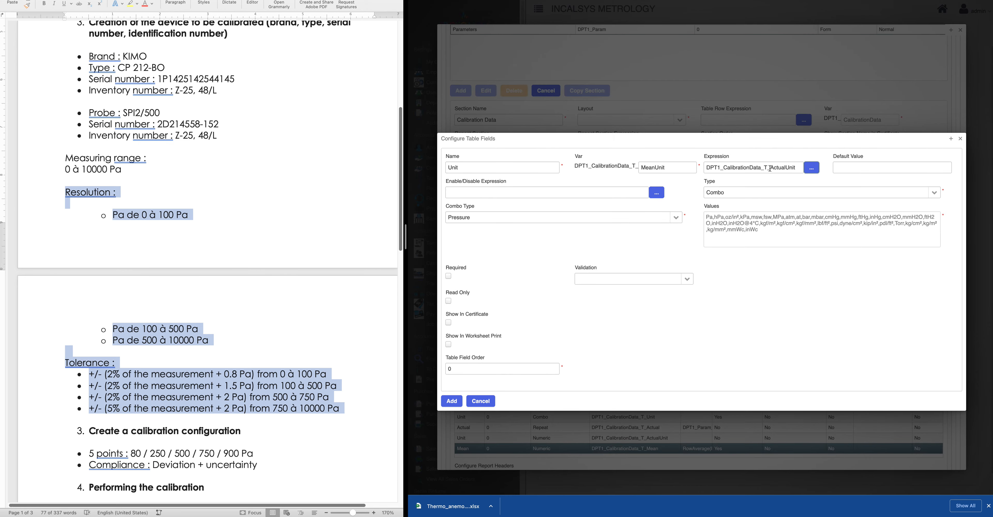
{"action": "left_click", "coordinate": [457, 403]}
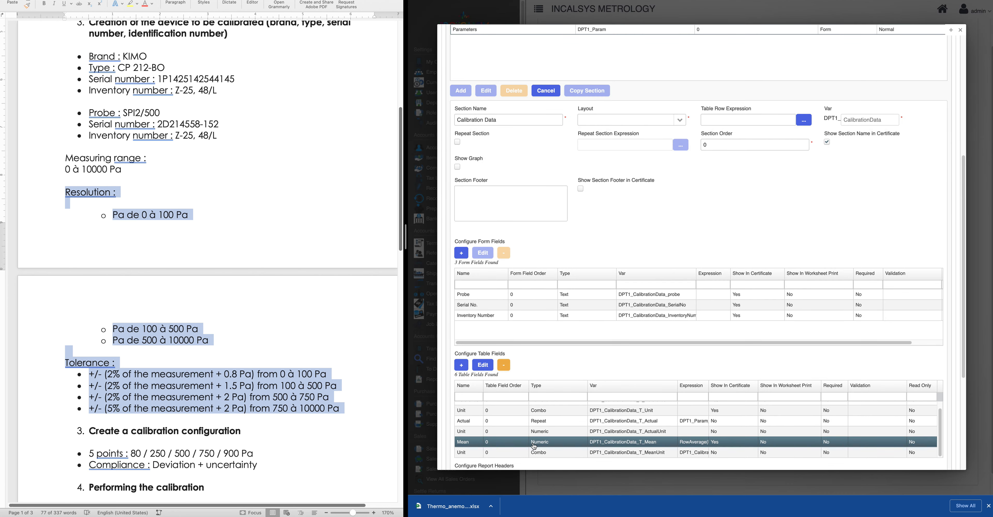
Select the new MeanUnit row and begin another table field form
{"action": "scroll", "coordinate": [506, 448], "scroll_direction": "down", "scroll_amount": 1}
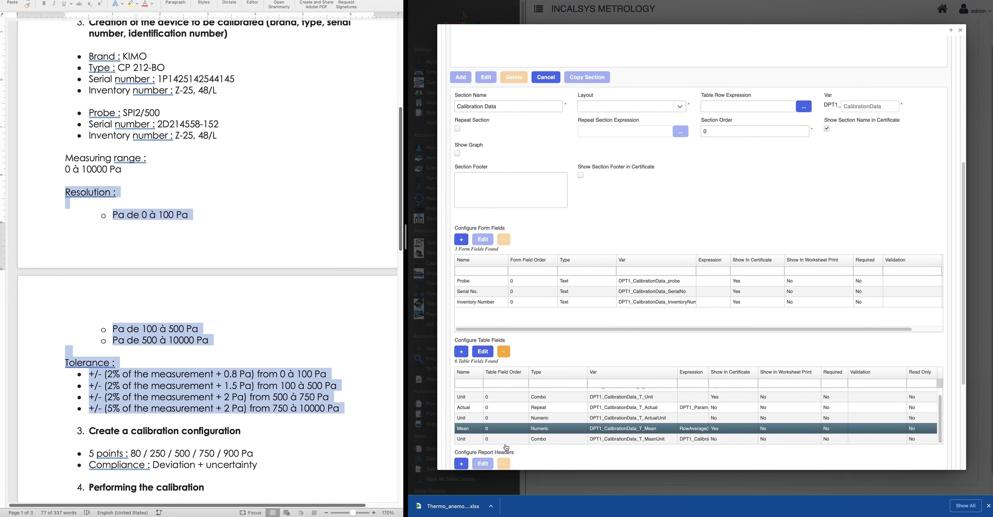
{"action": "left_click", "coordinate": [472, 442]}
{"action": "scroll", "coordinate": [525, 422], "scroll_direction": "down", "scroll_amount": 3}
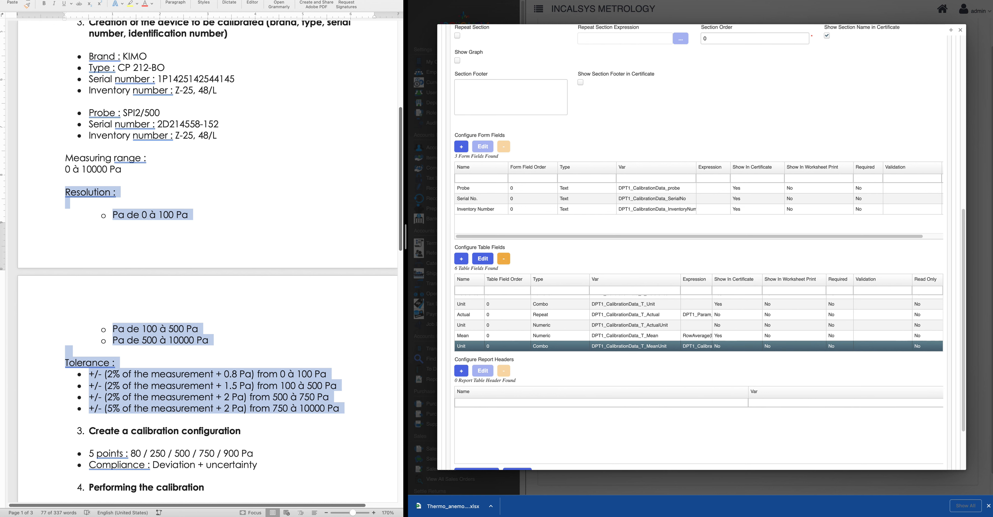
{"action": "scroll", "coordinate": [488, 316], "scroll_direction": "down", "scroll_amount": 2}
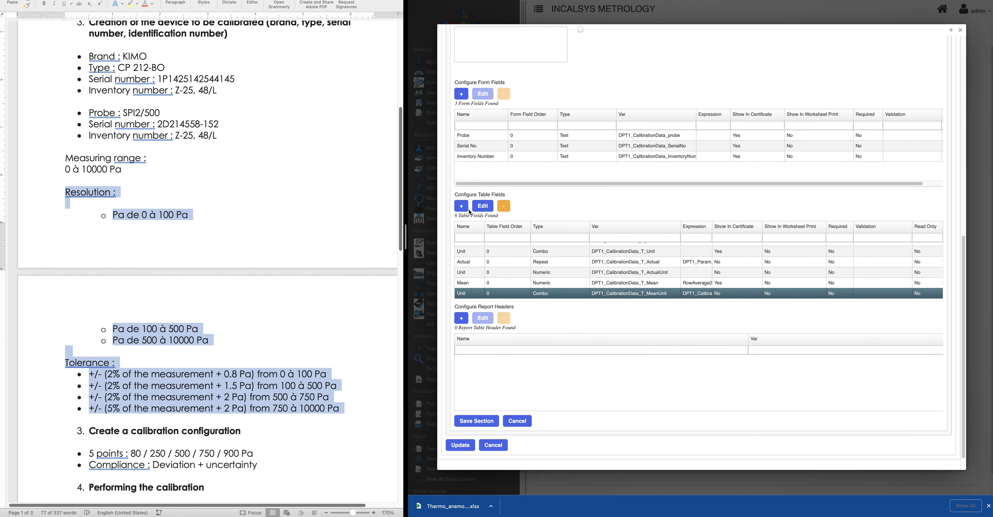
{"action": "left_click", "coordinate": [462, 206]}
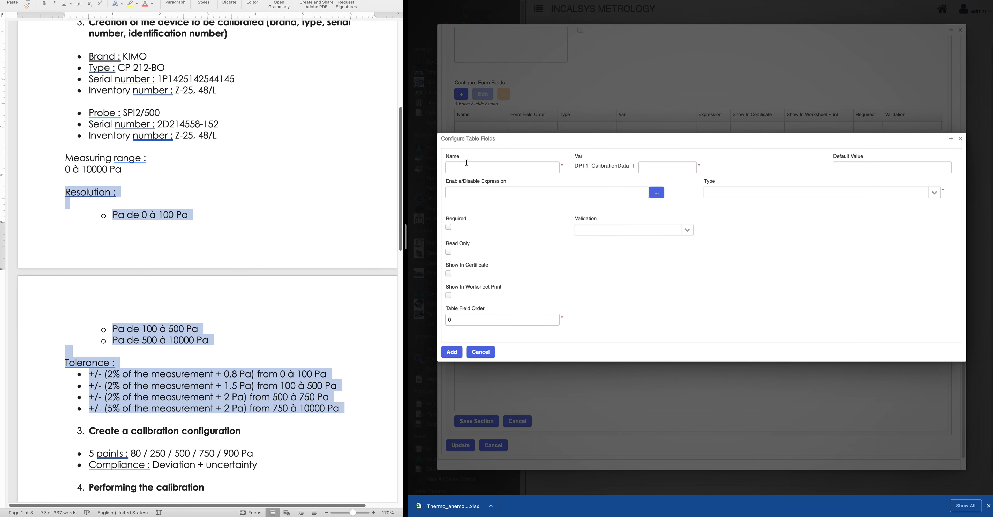
Draft a Numeric field 'Deviation' with variable 'Deviation' and bring up its expression builder
{"action": "left_click", "coordinate": [467, 167]}
{"action": "type", "text": "Deviation"}
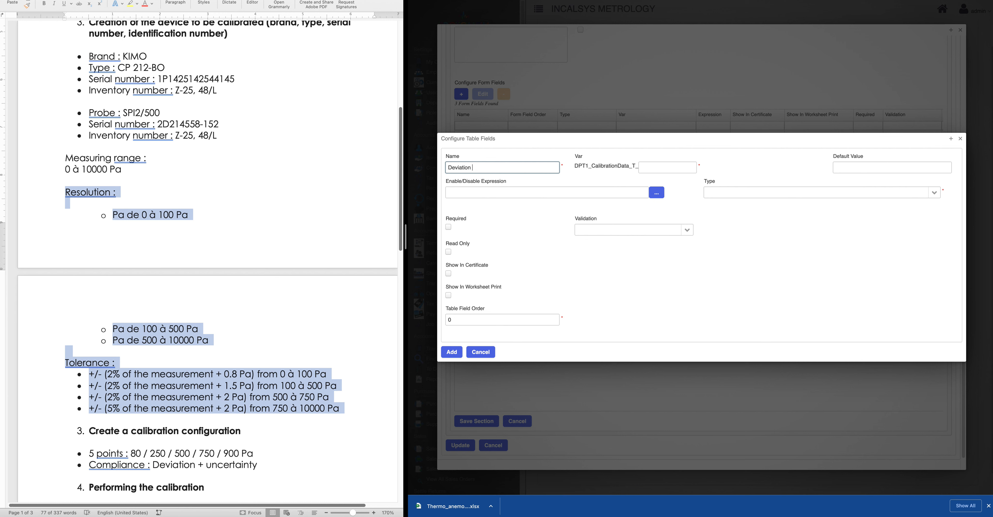
{"action": "left_click", "coordinate": [676, 165]}
{"action": "type", "text": "Number"}
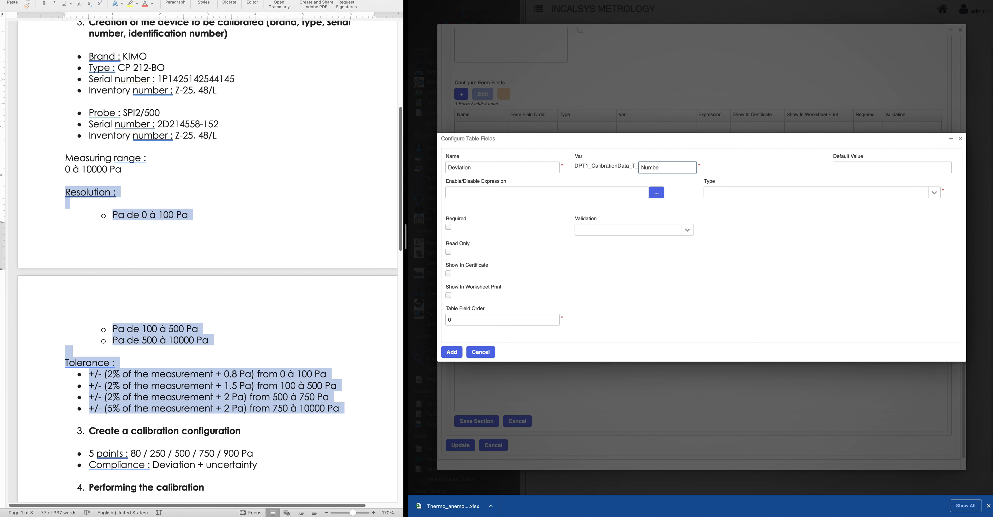
{"action": "key", "text": "BackSpace"}
{"action": "key", "text": "BackSpace"}
{"action": "key", "text": "BackSpace"}
{"action": "key", "text": "BackSpace"}
{"action": "key", "text": "BackSpace"}
{"action": "type", "text": "Deviation"}
{"action": "left_click", "coordinate": [934, 192]}
{"action": "left_click", "coordinate": [738, 220]}
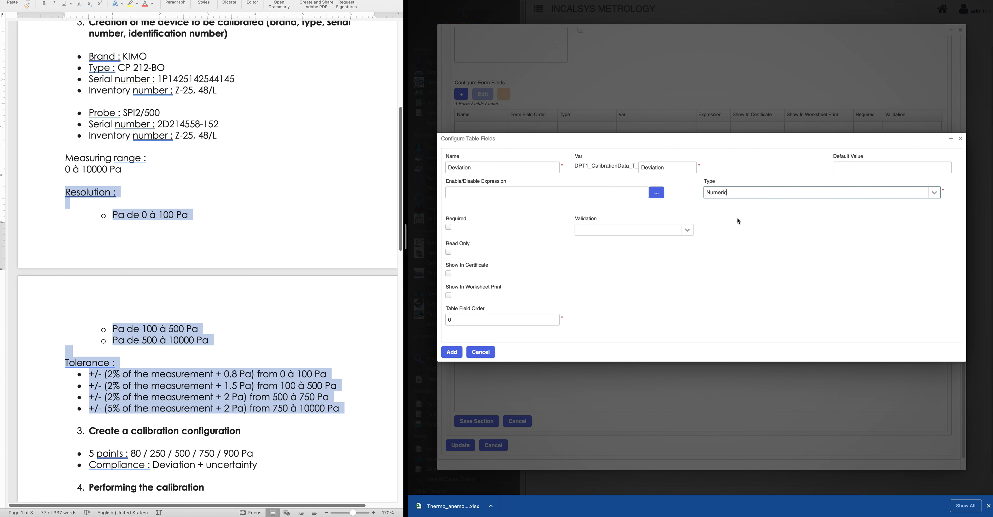
{"action": "left_click", "coordinate": [812, 168]}
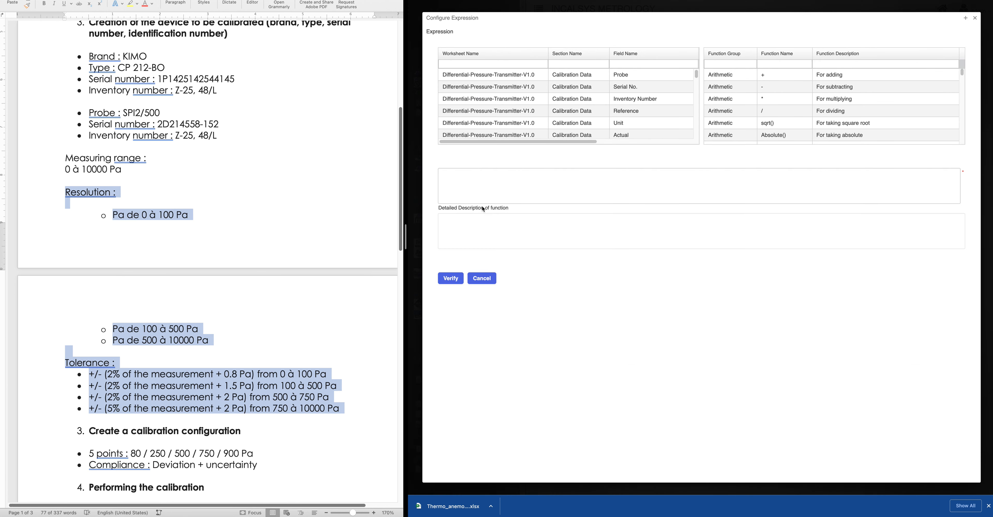
{"action": "left_click", "coordinate": [485, 190]}
{"action": "key", "text": "super+Tab"}
Build the expression DPT1_CalibrationData_T_Mean - DPT1_CalibrationData_T_Reference from the field list
{"action": "left_click", "coordinate": [497, 179]}
{"action": "left_click", "coordinate": [628, 64]}
{"action": "type", "text": "mean"}
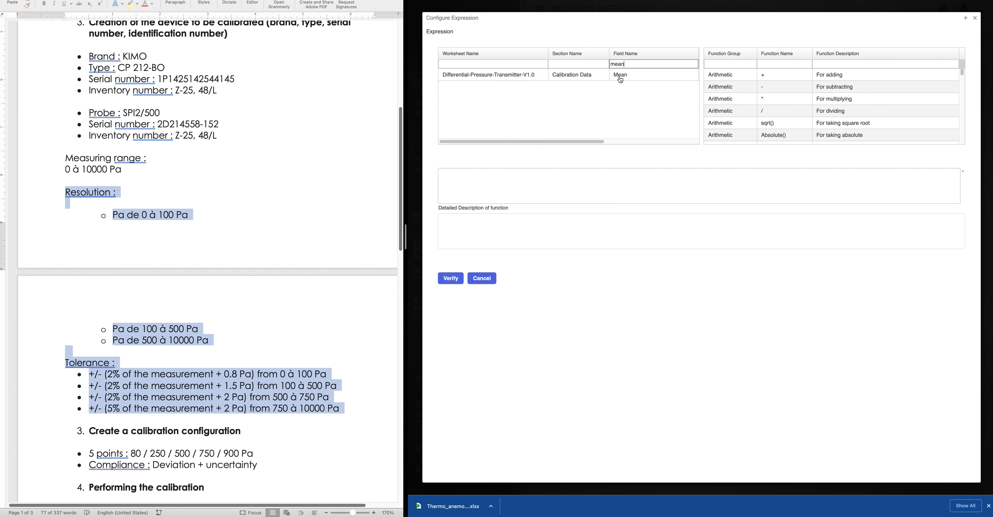
{"action": "double_click", "coordinate": [621, 77]}
{"action": "left_click", "coordinate": [559, 172]}
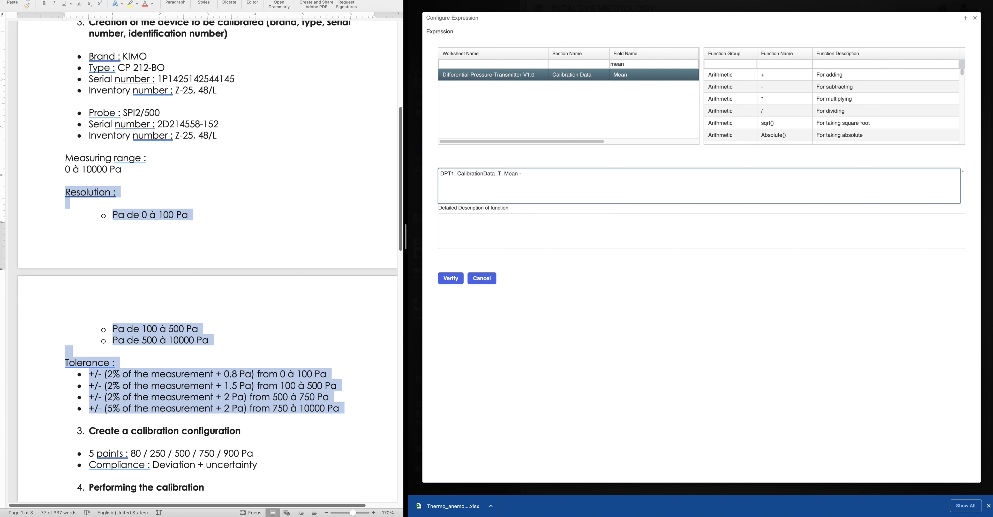
{"action": "left_click_drag", "start_coordinate": [628, 64], "coordinate": [598, 62]}
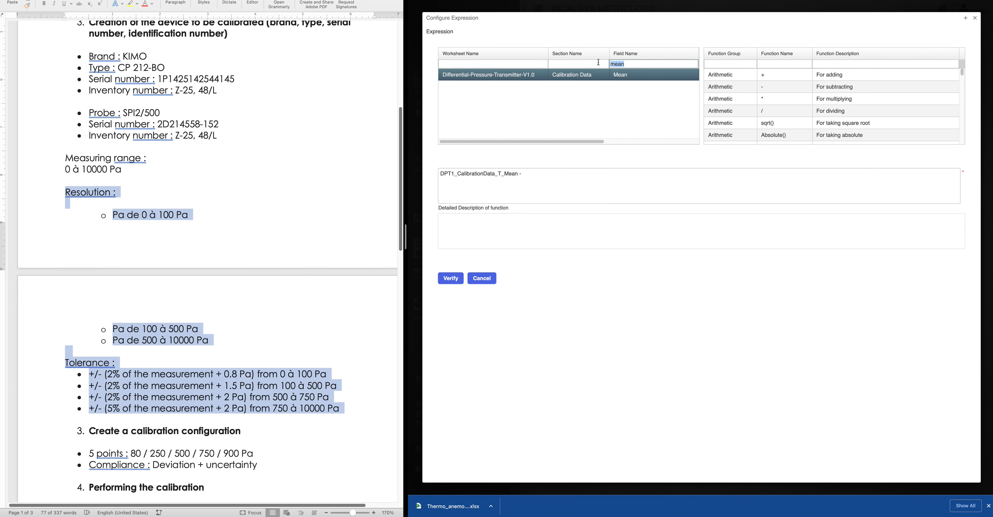
{"action": "type", "text": "refe"}
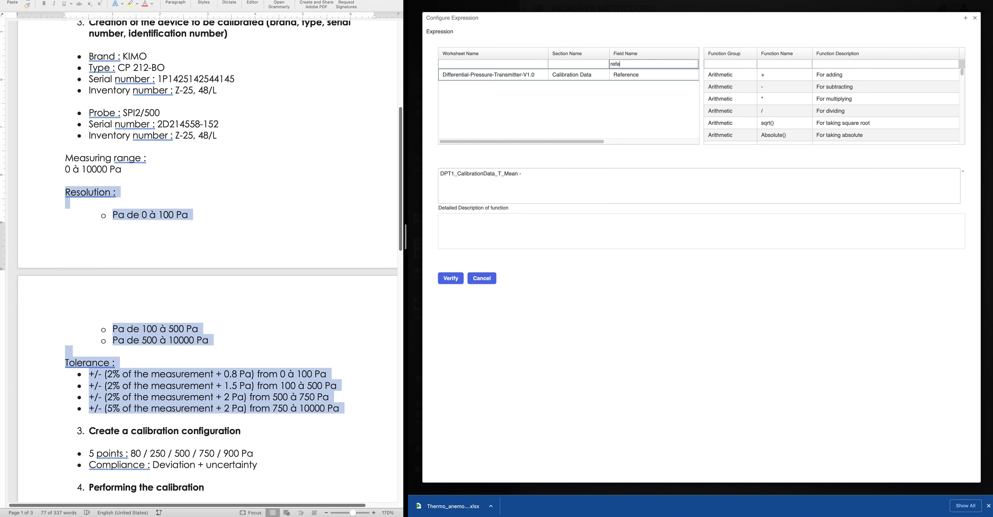
{"action": "double_click", "coordinate": [624, 76]}
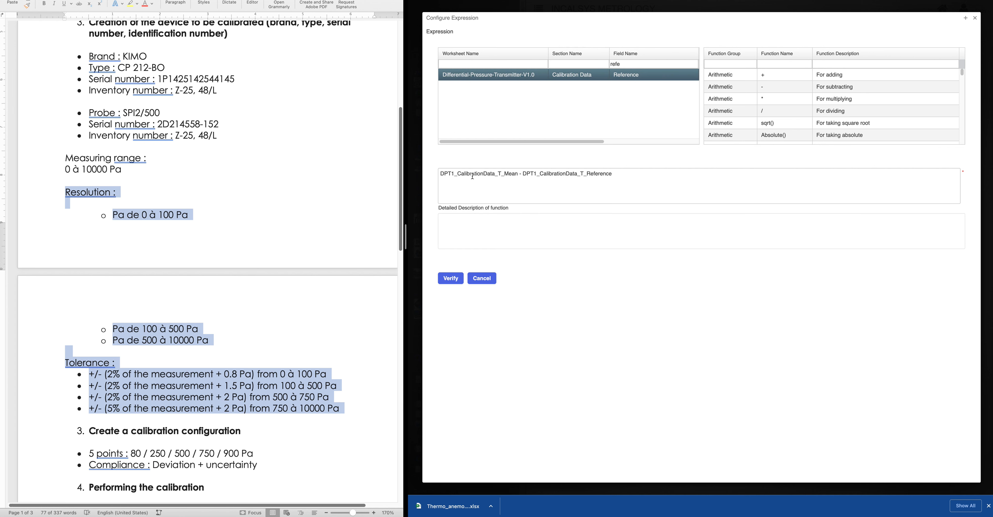
{"action": "left_click", "coordinate": [626, 174]}
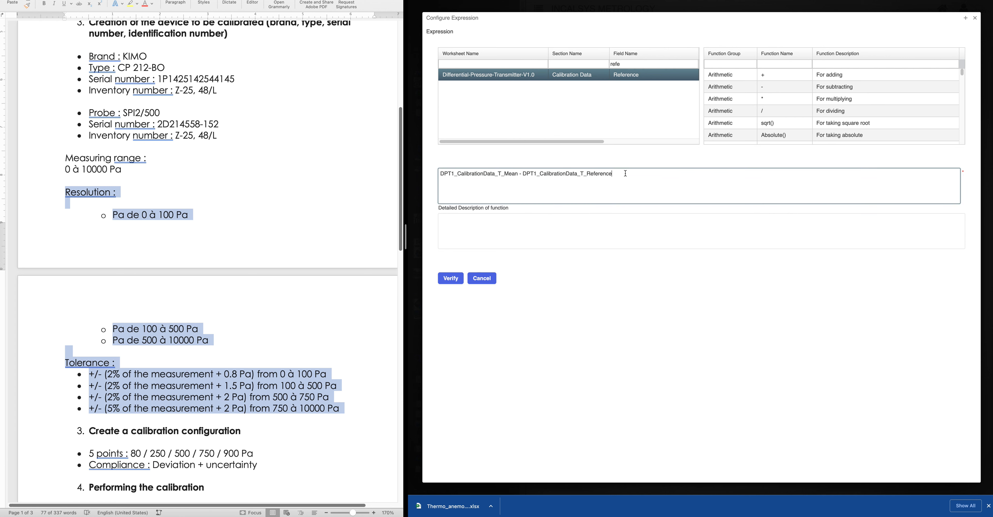
Wrap the difference inside Absolute() and verify the Deviation expression
{"action": "left_click", "coordinate": [817, 57]}
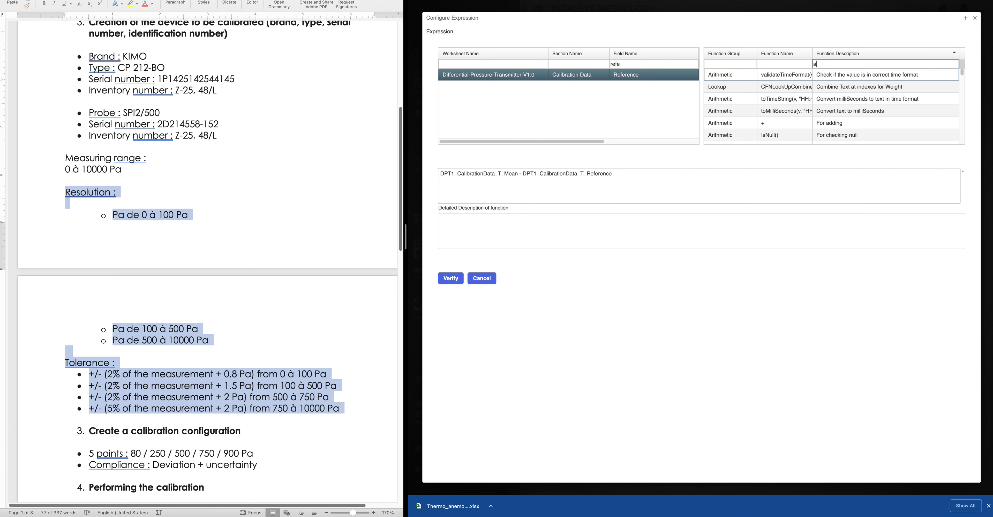
{"action": "key", "text": "BackSpace"}
{"action": "key", "text": "BackSpace"}
{"action": "type", "text": "so"}
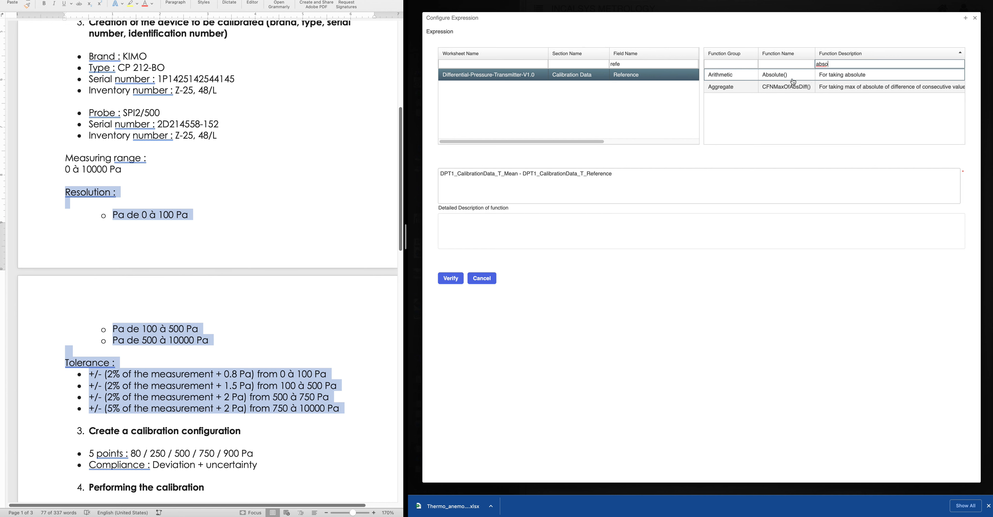
{"action": "double_click", "coordinate": [793, 81]}
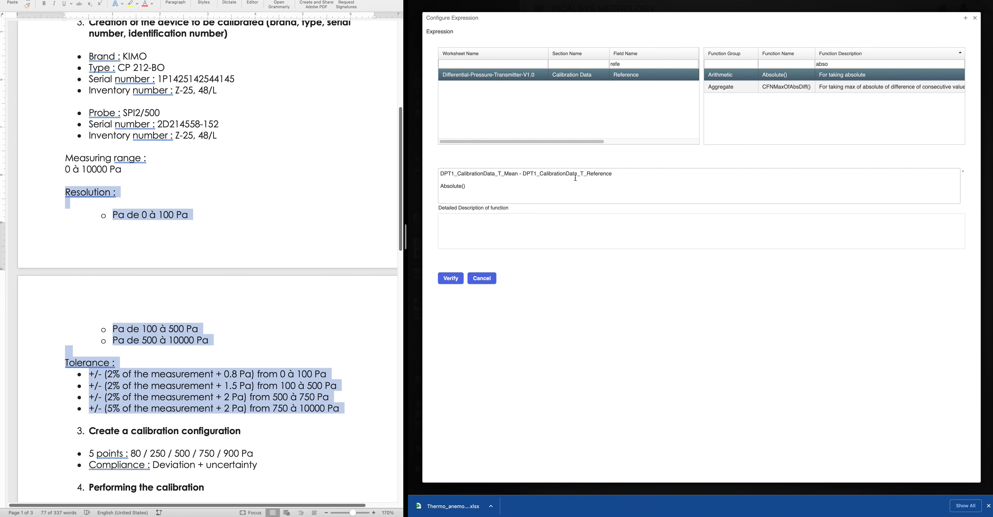
{"action": "left_click_drag", "start_coordinate": [614, 173], "coordinate": [455, 170]}
{"action": "key", "text": "super+c"}
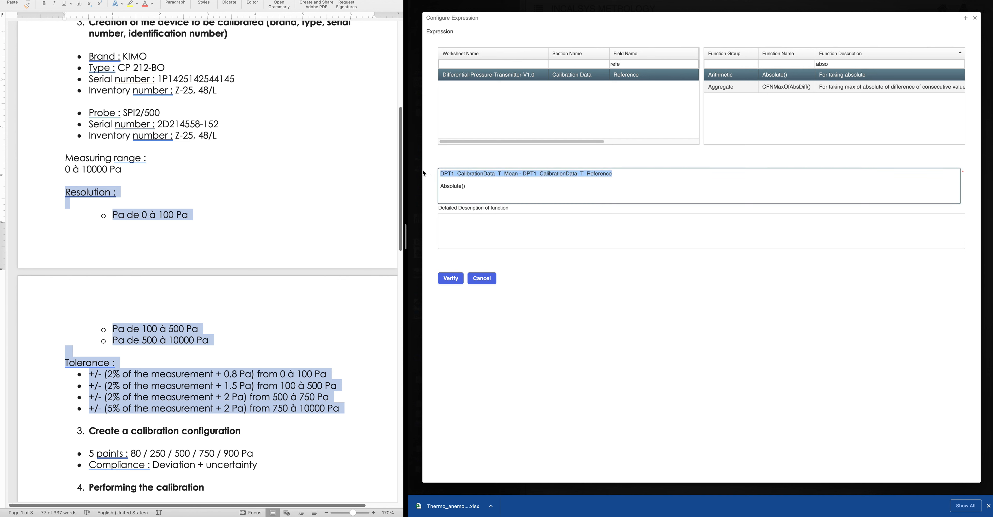
{"action": "key", "text": "BackSpace"}
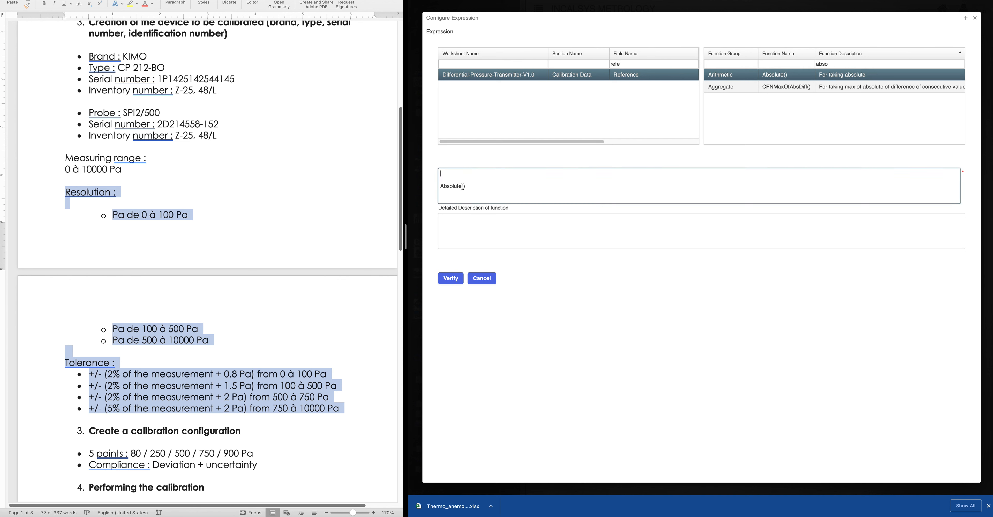
{"action": "key", "text": "super+v"}
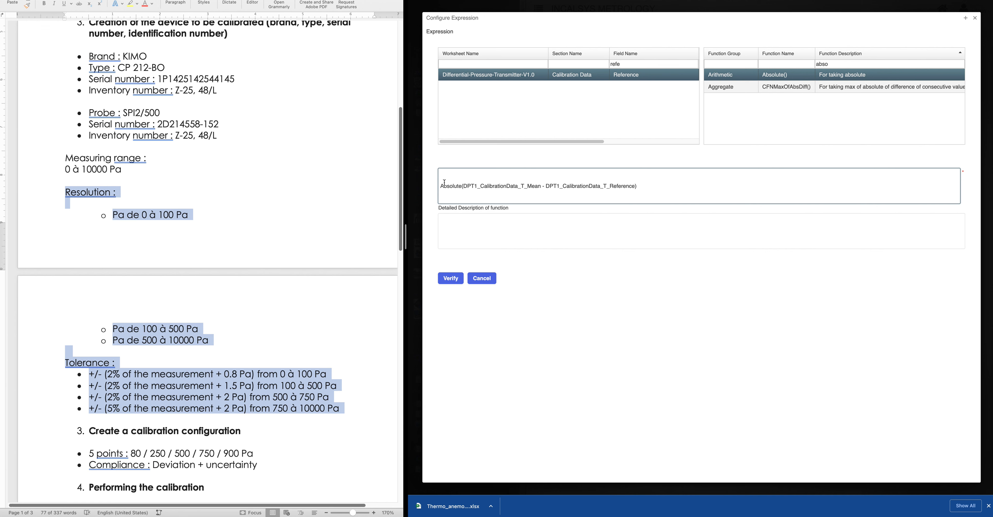
{"action": "key", "text": "BackSpace"}
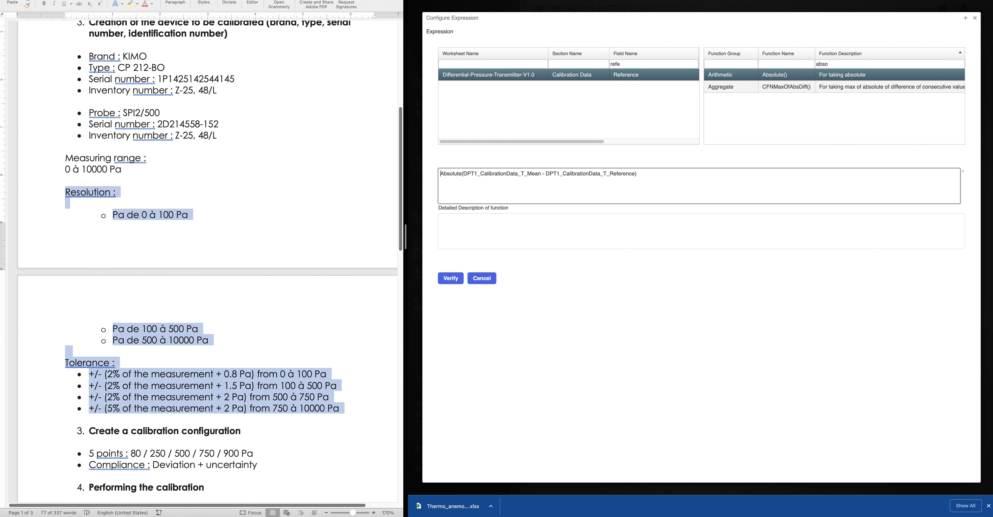
{"action": "left_click", "coordinate": [451, 279]}
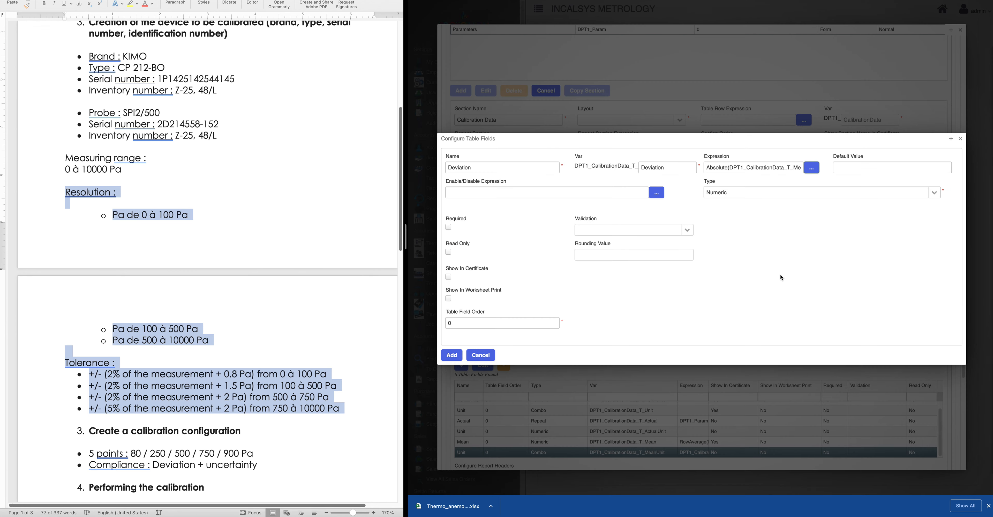
Add the Deviation field and select it in the Table Fields list
{"action": "left_click", "coordinate": [452, 355]}
{"action": "scroll", "coordinate": [533, 421], "scroll_direction": "down", "scroll_amount": 4}
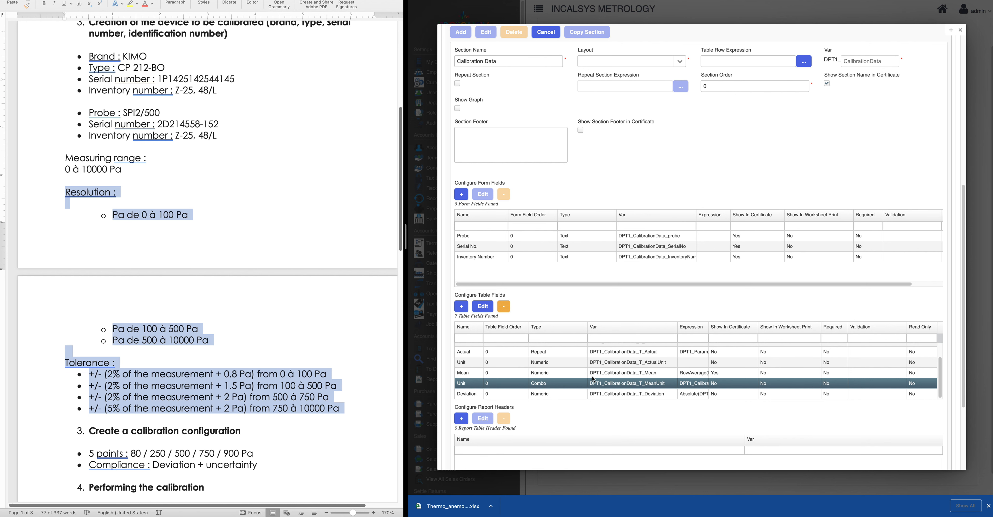
{"action": "scroll", "coordinate": [548, 371], "scroll_direction": "down", "scroll_amount": 1}
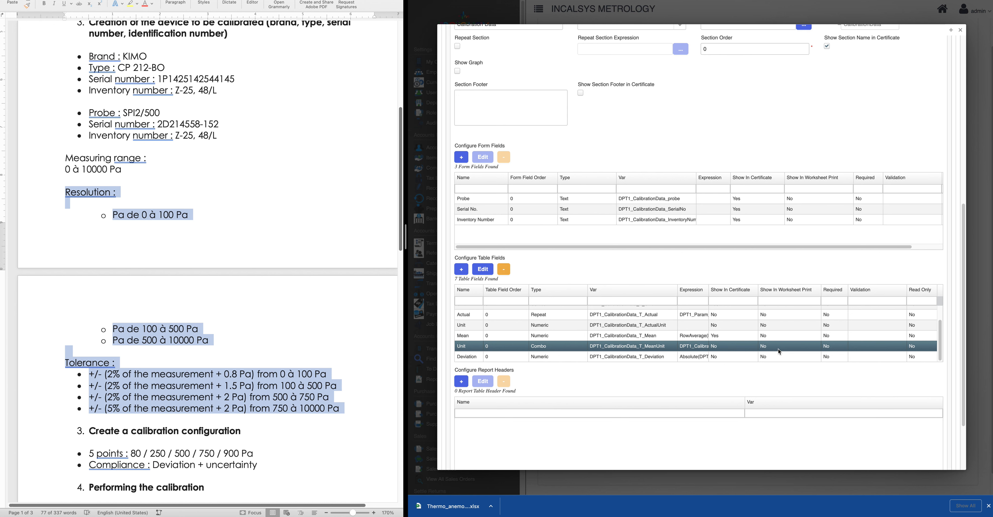
{"action": "scroll", "coordinate": [502, 301], "scroll_direction": "down", "scroll_amount": 2}
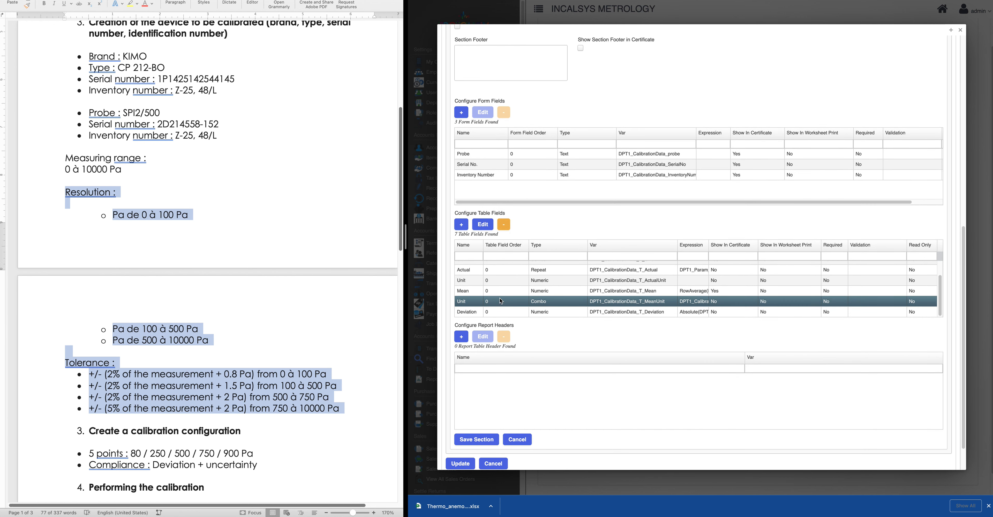
{"action": "left_click", "coordinate": [472, 313]}
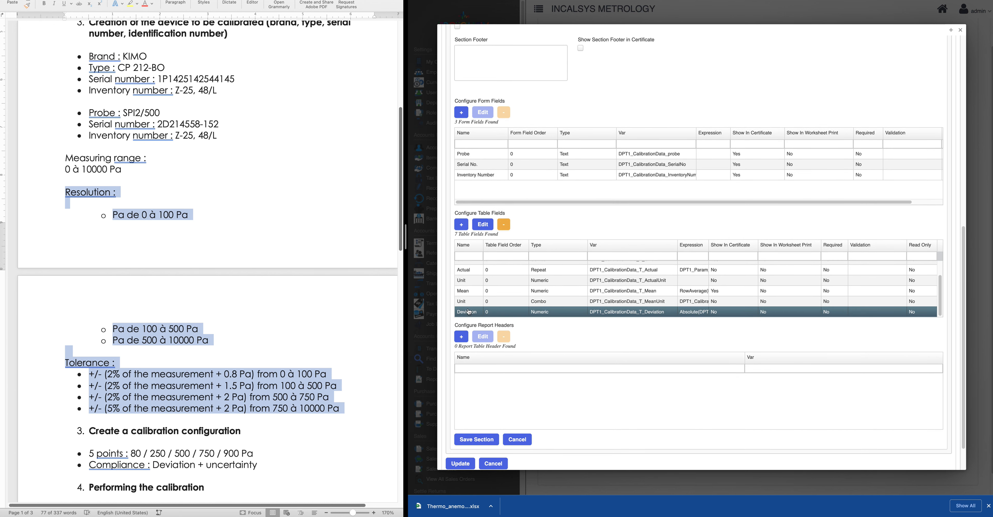
Add a new table field named Tolerance% with variable name TolerancePercent
{"action": "left_click", "coordinate": [461, 224]}
{"action": "left_click", "coordinate": [474, 167]}
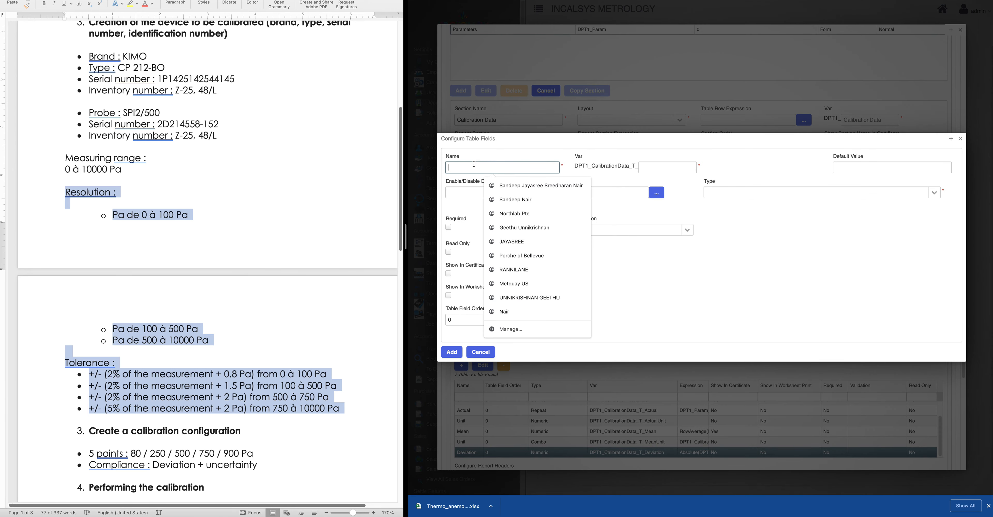
{"action": "type", "text": "Tola"}
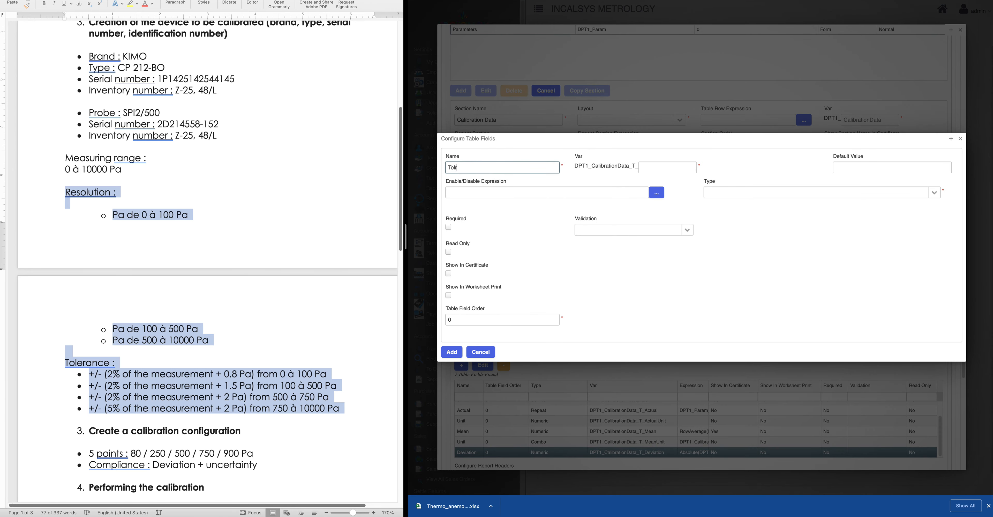
{"action": "key", "text": "BackSpace"}
{"action": "type", "text": "erance"}
{"action": "type", "text": "(%"}
{"action": "key", "text": "BackSpace"}
{"action": "key", "text": "BackSpace"}
{"action": "type", "text": "%"}
{"action": "left_click", "coordinate": [677, 165]}
{"action": "type", "text": "Tolrand"}
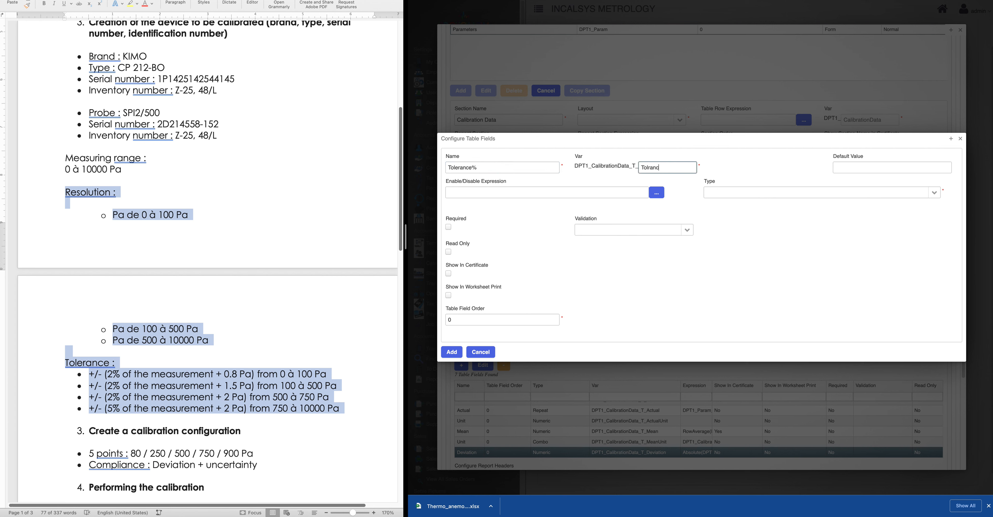
{"action": "key", "text": "BackSpace"}
{"action": "key", "text": "BackSpace"}
{"action": "key", "text": "BackSpace"}
{"action": "key", "text": "BackSpace"}
{"action": "type", "text": "erancePercet"}
{"action": "key", "text": "BackSpace"}
{"action": "type", "text": "nt"}
Set the Tolerance% field type to Numeric and open its expression editor
{"action": "left_click", "coordinate": [833, 190]}
{"action": "left_click", "coordinate": [736, 224]}
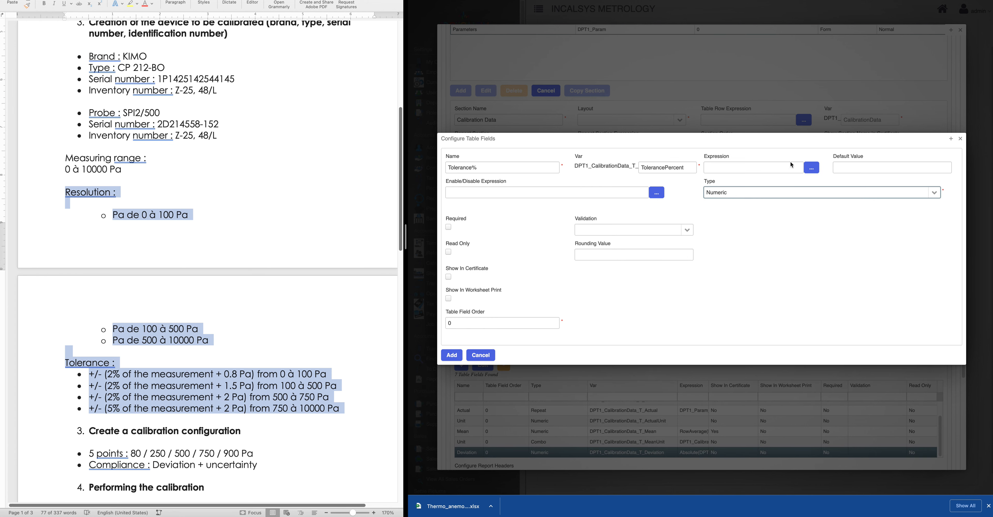
{"action": "left_click", "coordinate": [811, 171]}
{"action": "left_click", "coordinate": [521, 180]}
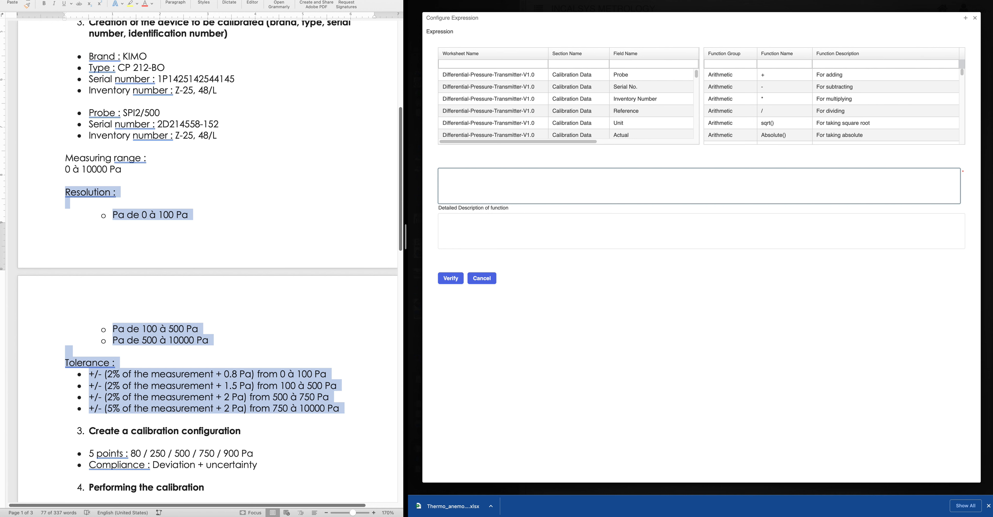
Switch from the expression editor to the Metquay Service Desk help centre tab
{"action": "key", "text": "super+Tab"}
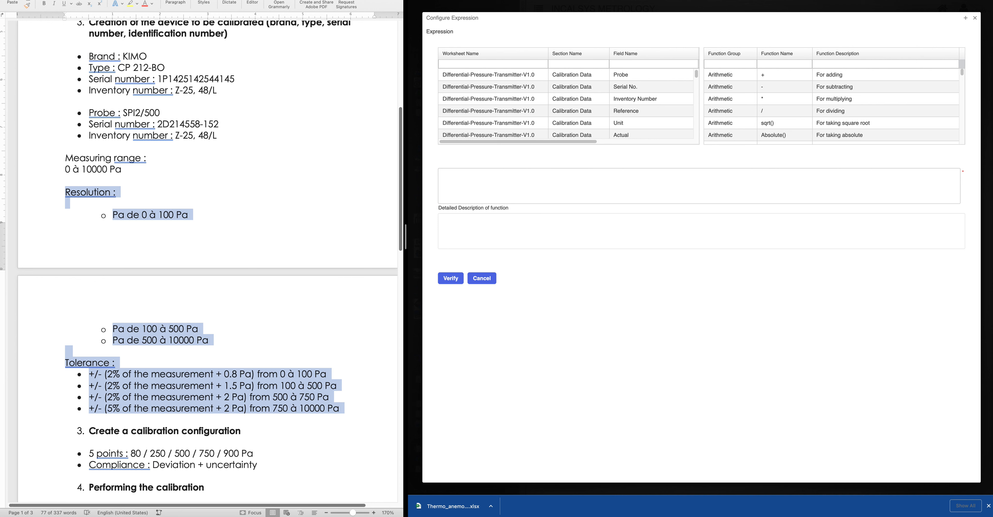
{"action": "key", "text": "super+Tab"}
{"action": "key", "text": "ctrl+Tab"}
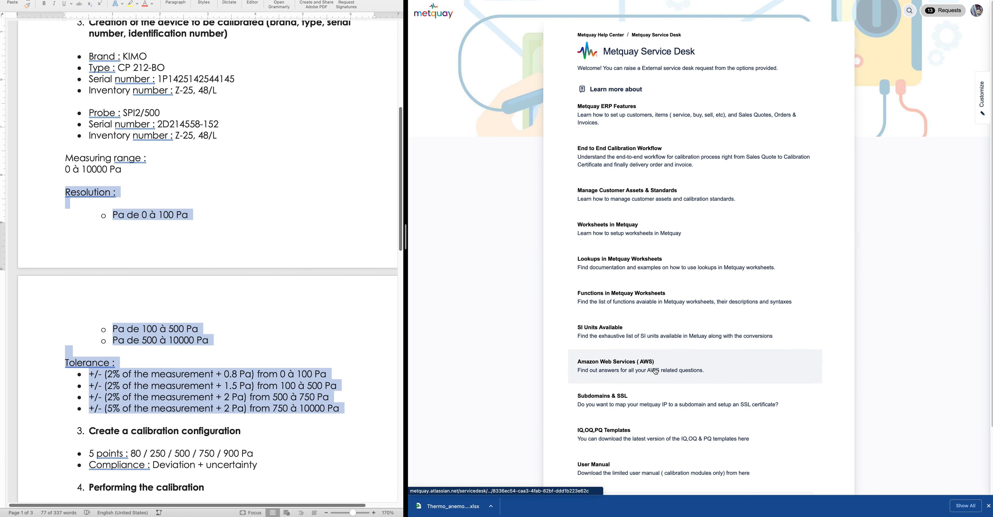
Open the Lookups in Metquay Worksheets guide and search the help centre for 'range'
{"action": "left_click", "coordinate": [613, 265]}
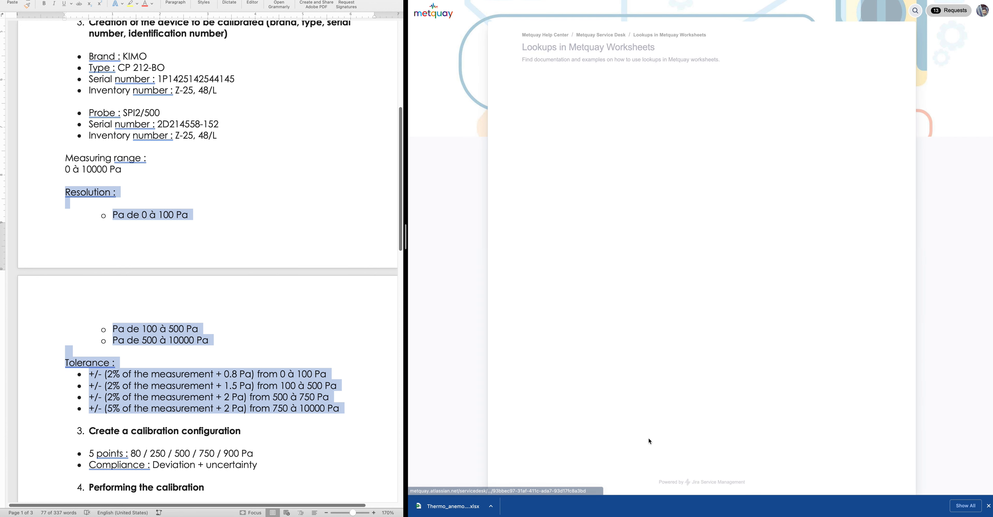
{"action": "left_click", "coordinate": [909, 10]}
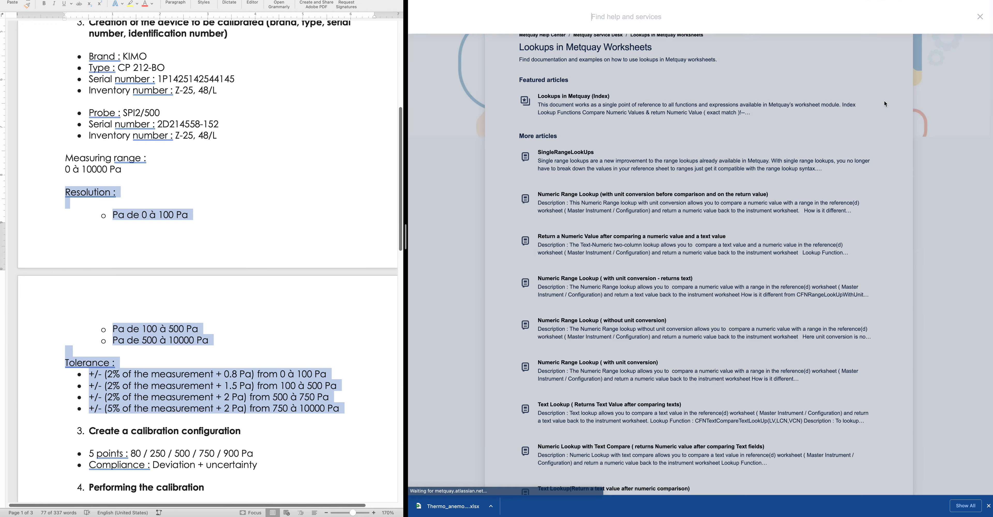
{"action": "type", "text": "range"}
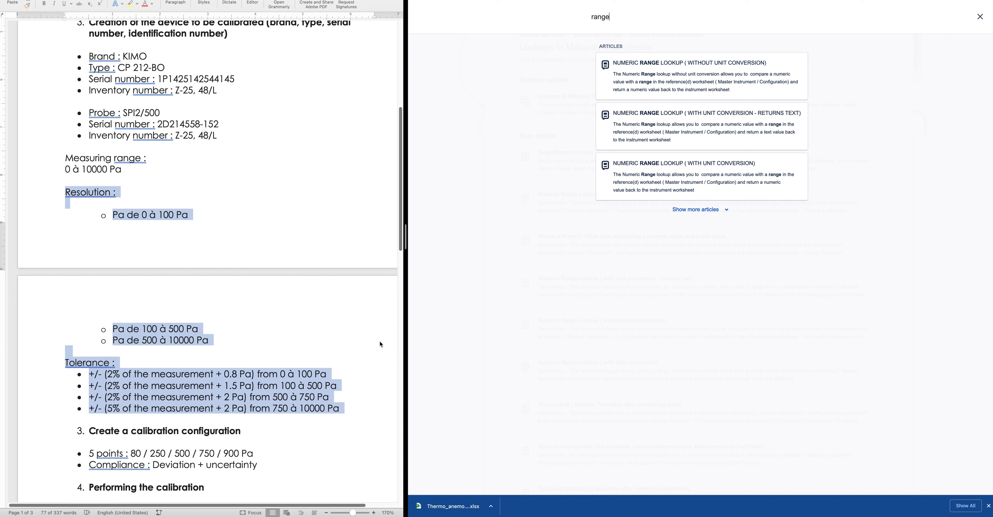
Read the Numeric Range Lookup (without unit conversion) article's parameters and examples, highlighting the LV description
{"action": "left_click", "coordinate": [724, 79]}
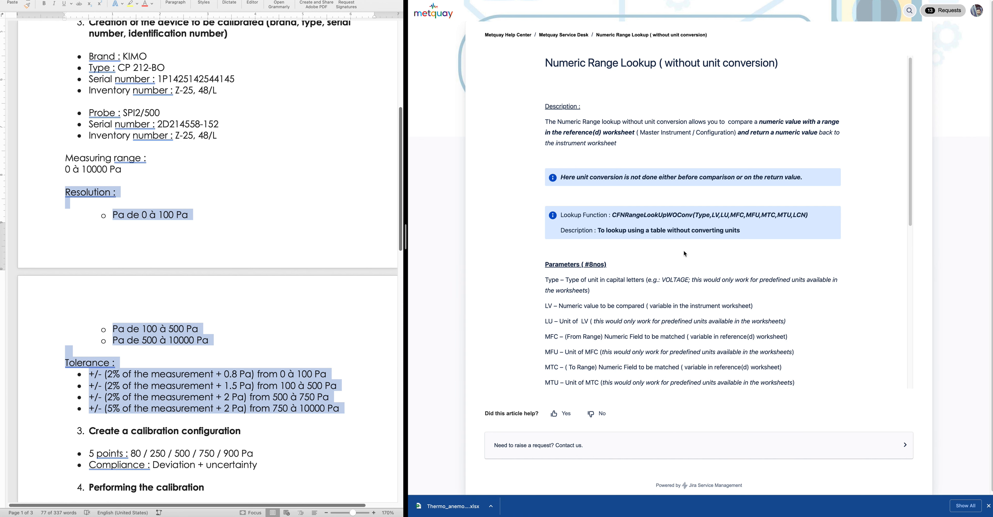
{"action": "scroll", "coordinate": [683, 250], "scroll_direction": "down", "scroll_amount": 4}
{"action": "scroll", "coordinate": [683, 250], "scroll_direction": "down", "scroll_amount": 5}
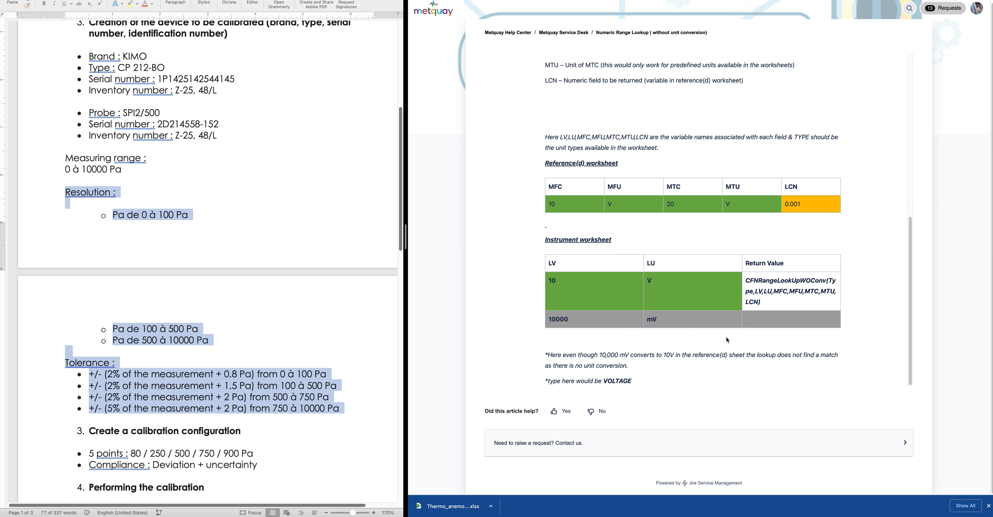
{"action": "scroll", "coordinate": [727, 339], "scroll_direction": "up", "scroll_amount": 3}
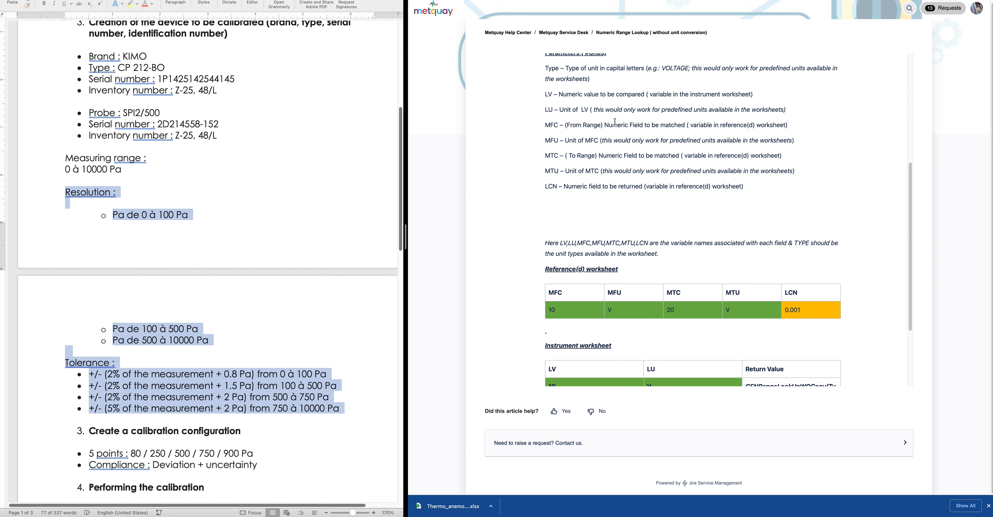
{"action": "scroll", "coordinate": [614, 121], "scroll_direction": "up", "scroll_amount": 1}
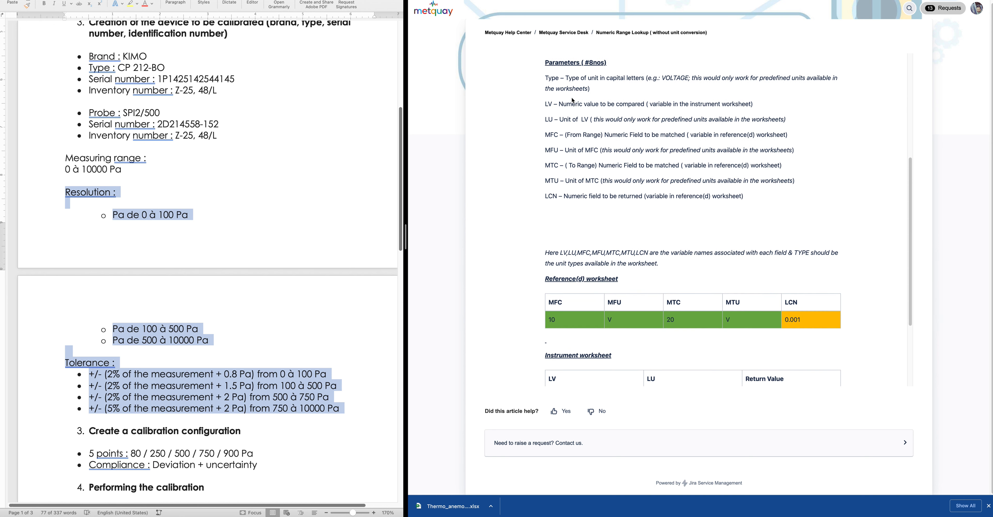
{"action": "left_click_drag", "start_coordinate": [560, 105], "coordinate": [634, 106]}
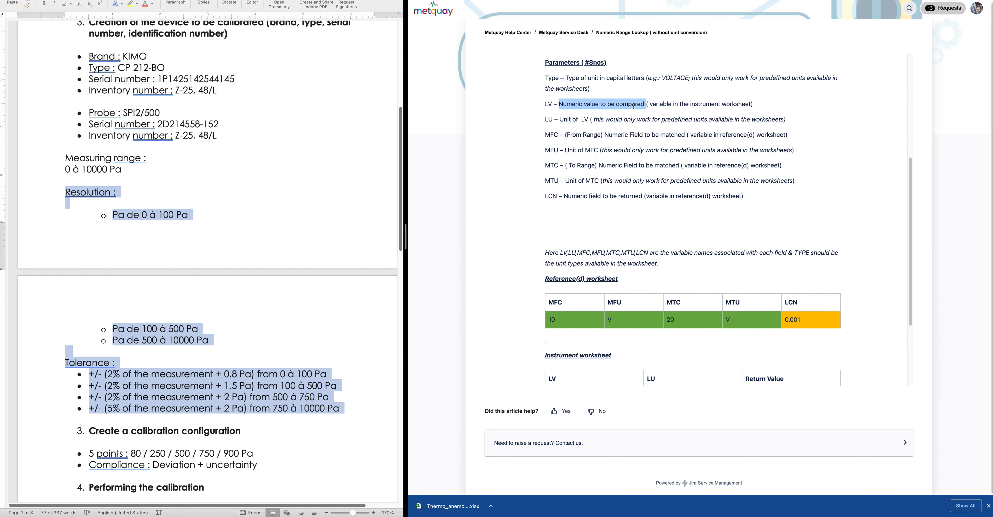
{"action": "left_click", "coordinate": [559, 118]}
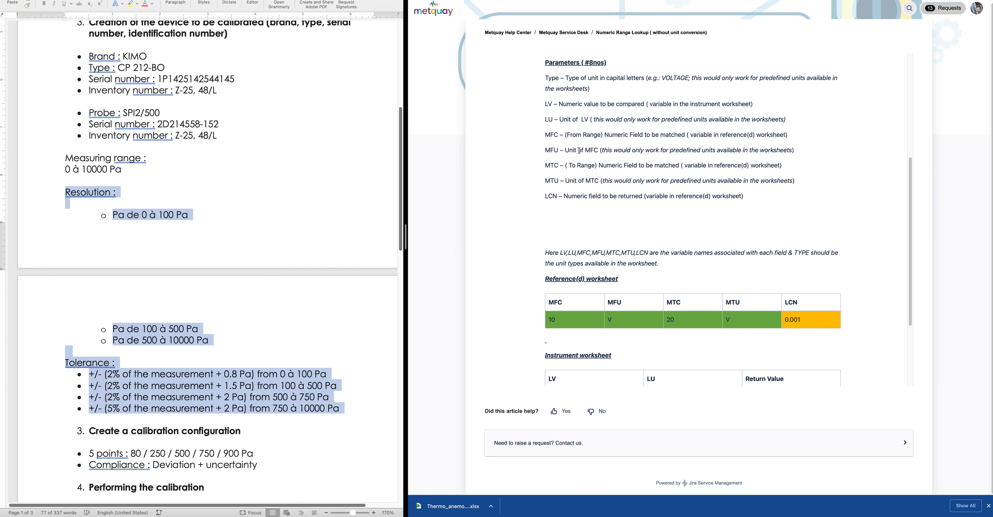
{"action": "scroll", "coordinate": [579, 151], "scroll_direction": "up", "scroll_amount": 1}
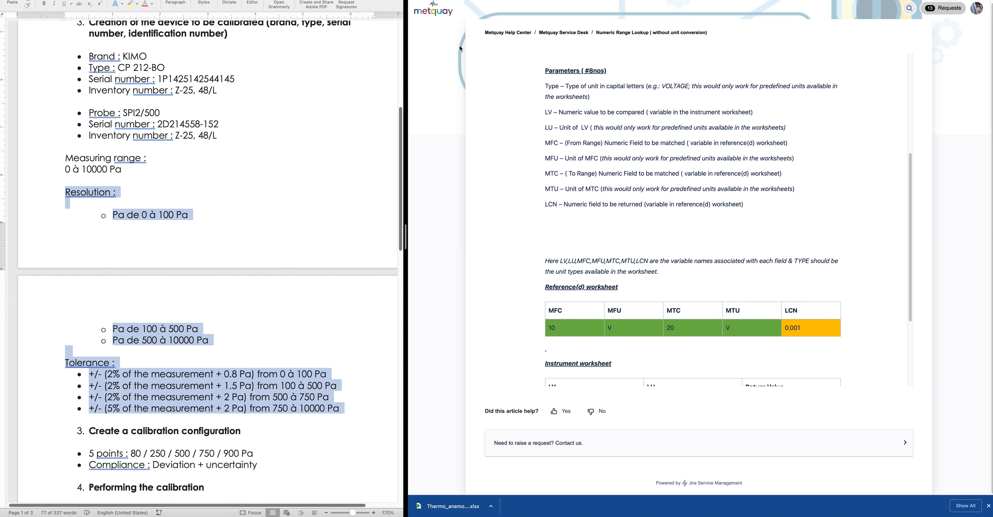
{"action": "scroll", "coordinate": [612, 100], "scroll_direction": "up", "scroll_amount": 5}
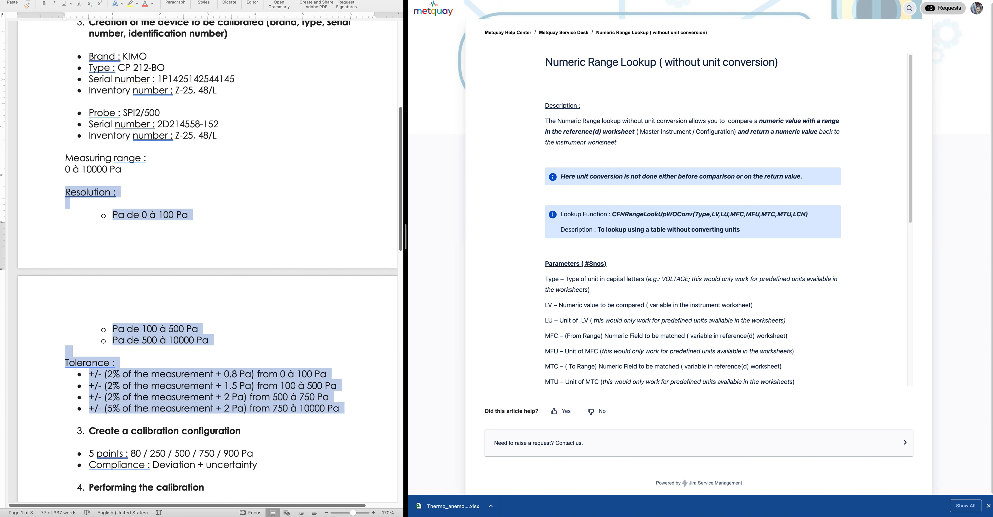
{"action": "key", "text": "ctrl+shift+Tab"}
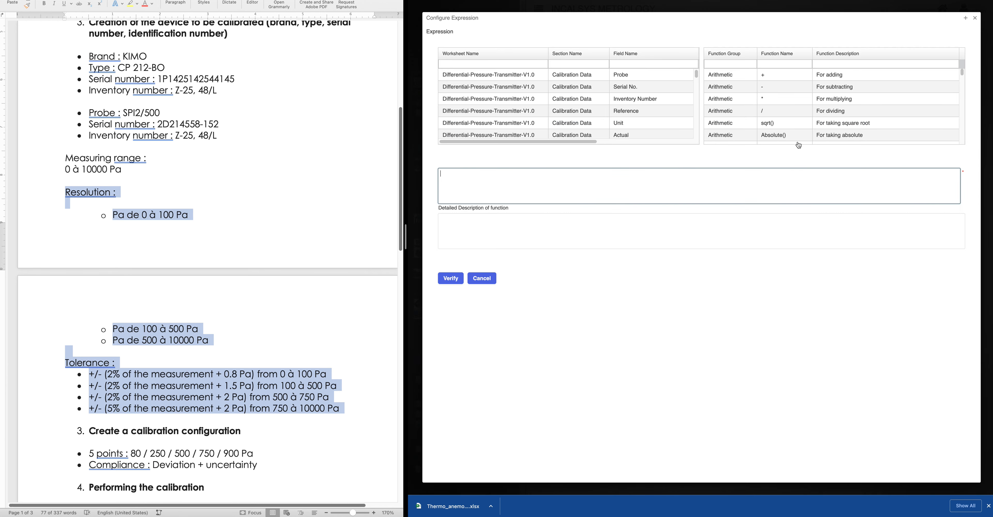
Insert the CFNRangeLookUpWOConv template into the expression and revisit the help article's Parameters
{"action": "left_click", "coordinate": [783, 64]}
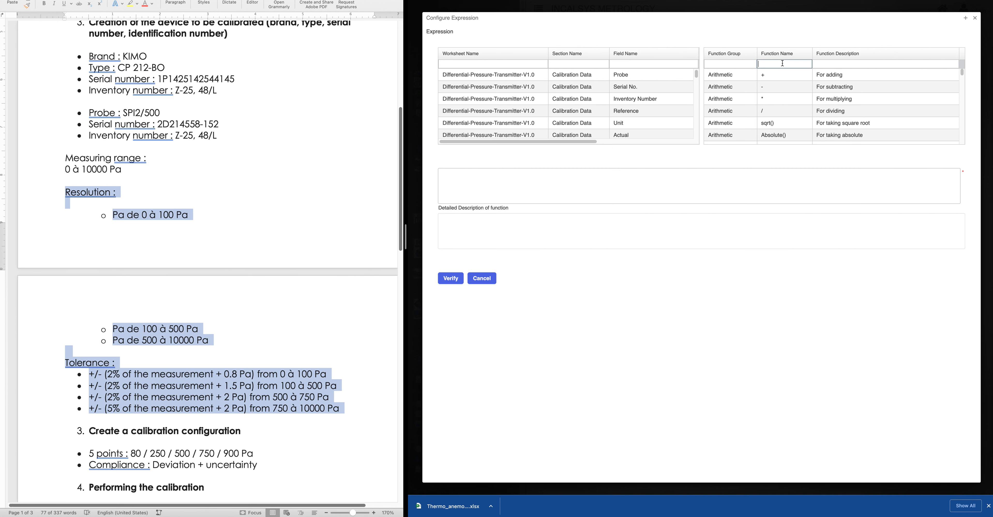
{"action": "type", "text": "range"}
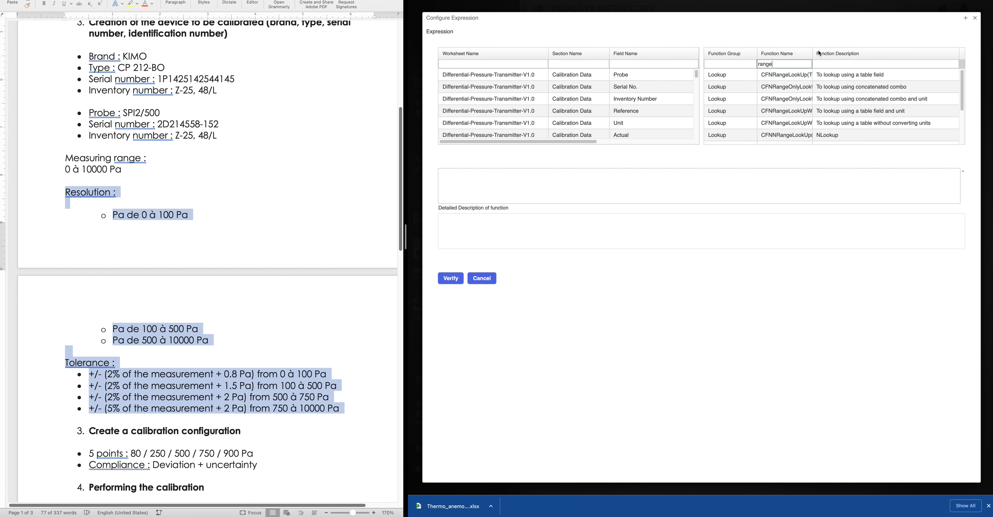
{"action": "left_click_drag", "start_coordinate": [813, 54], "coordinate": [886, 57]}
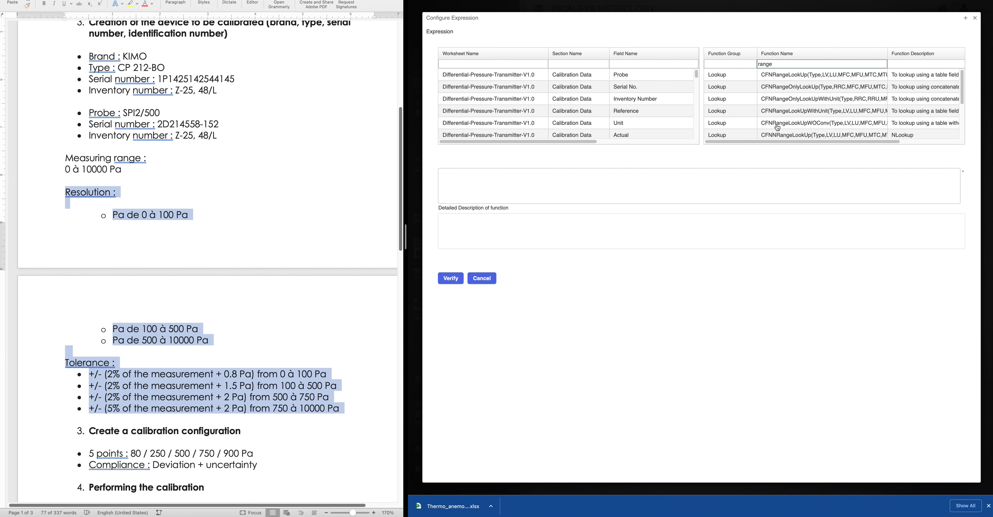
{"action": "double_click", "coordinate": [816, 128]}
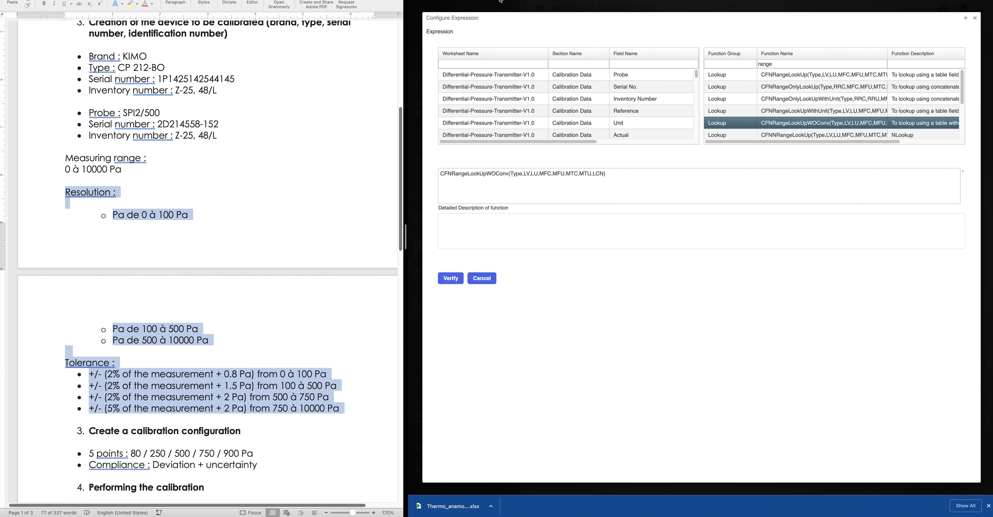
{"action": "left_click", "coordinate": [617, 1]}
{"action": "scroll", "coordinate": [702, 342], "scroll_direction": "down", "scroll_amount": 3}
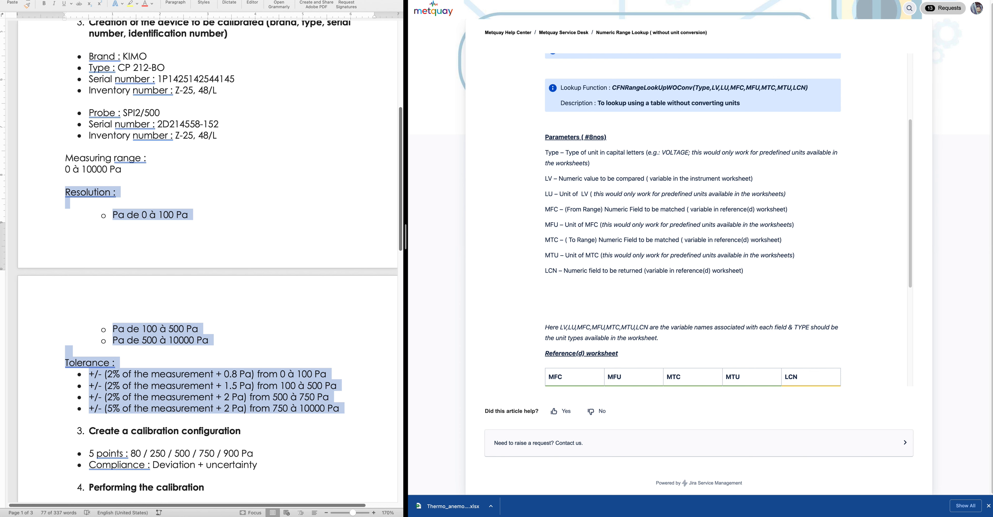
Start a new argument line in the Tolerance% expression with PRESSURE
{"action": "left_click", "coordinate": [491, 1]}
{"action": "left_click", "coordinate": [513, 191]}
{"action": "key", "text": "Return"}
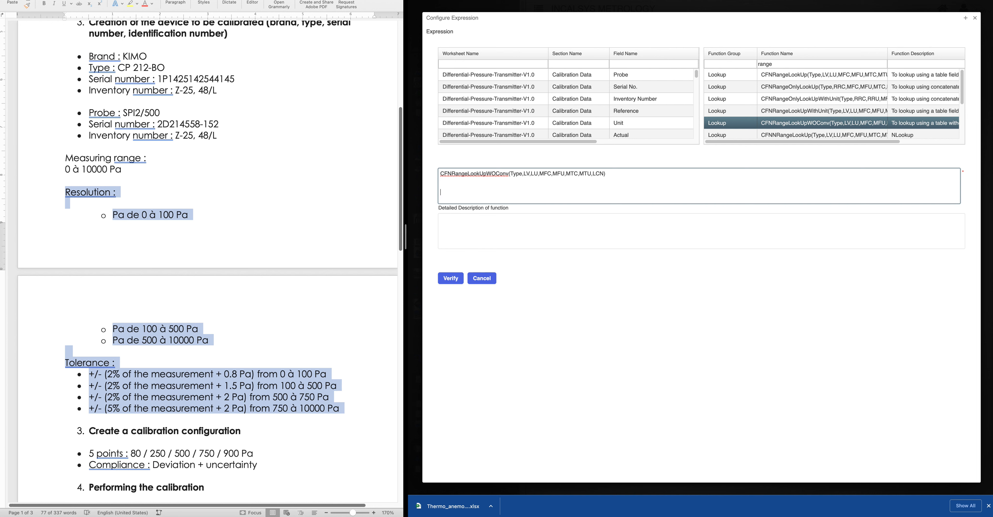
{"action": "type", "text": "PRESSURE,"}
Append the Calibration Data Reference and Unit fields as the next lookup arguments
{"action": "scroll", "coordinate": [642, 118], "scroll_direction": "down", "scroll_amount": 1}
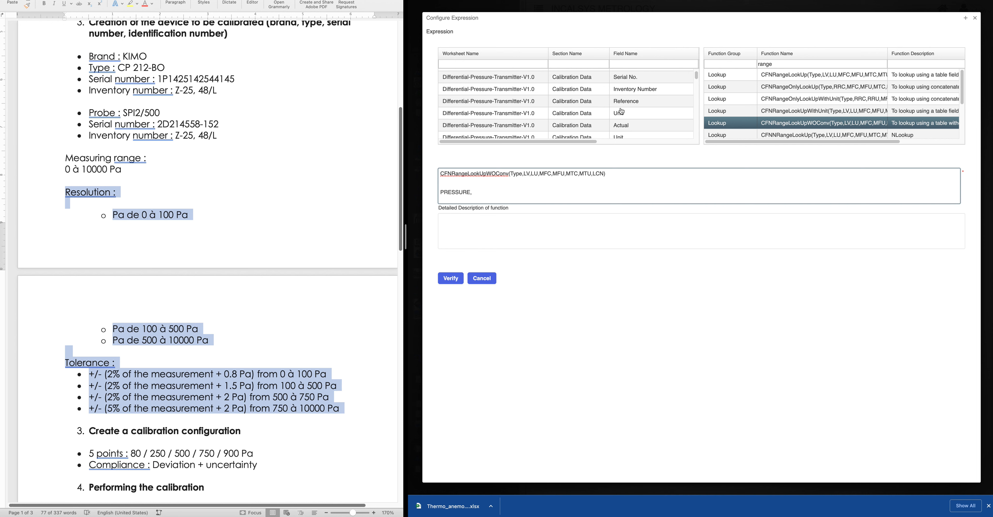
{"action": "double_click", "coordinate": [636, 103]}
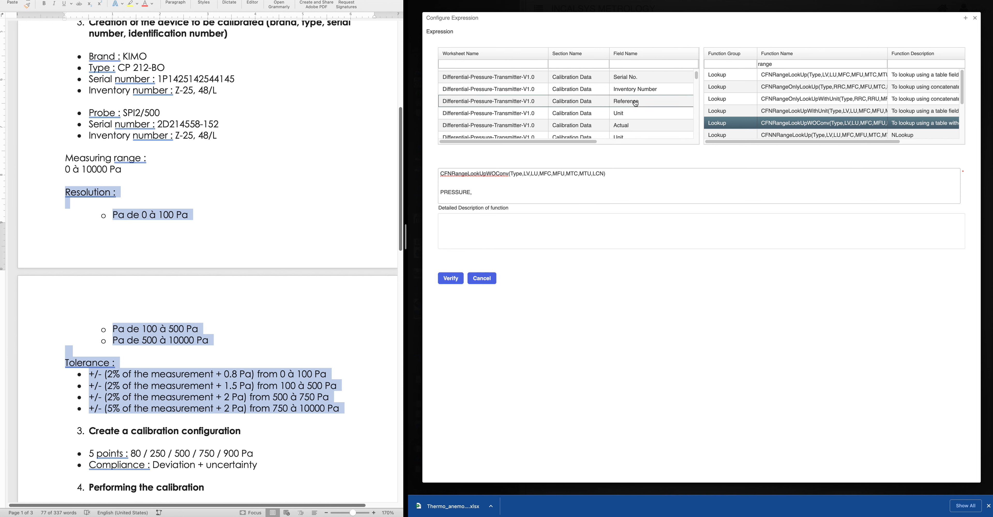
{"action": "left_click", "coordinate": [578, 192]}
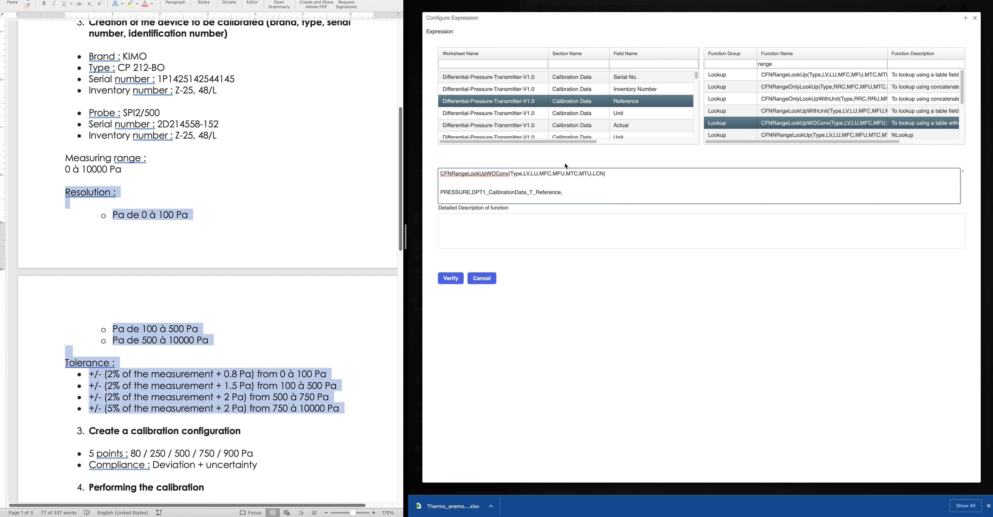
{"action": "left_click_drag", "start_coordinate": [571, 142], "coordinate": [640, 143]}
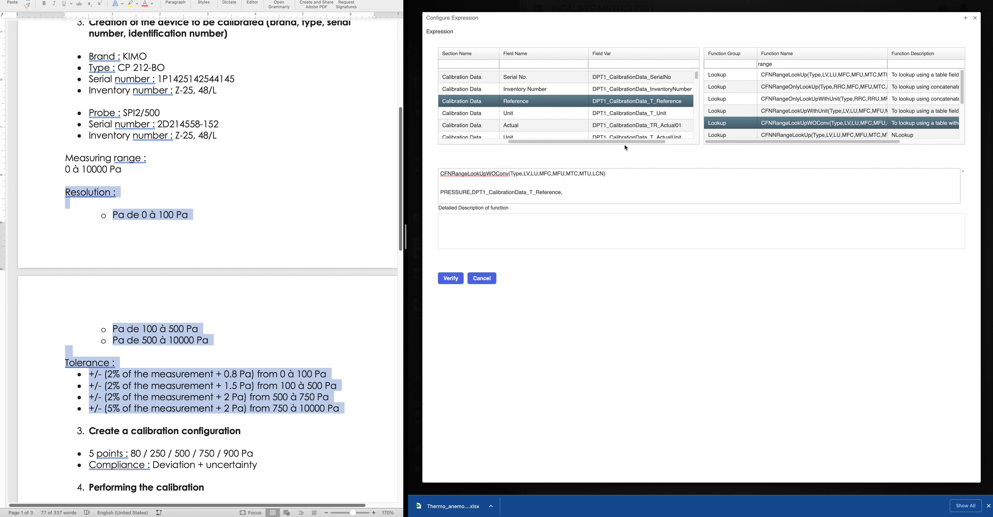
{"action": "left_click_drag", "start_coordinate": [564, 142], "coordinate": [461, 143]}
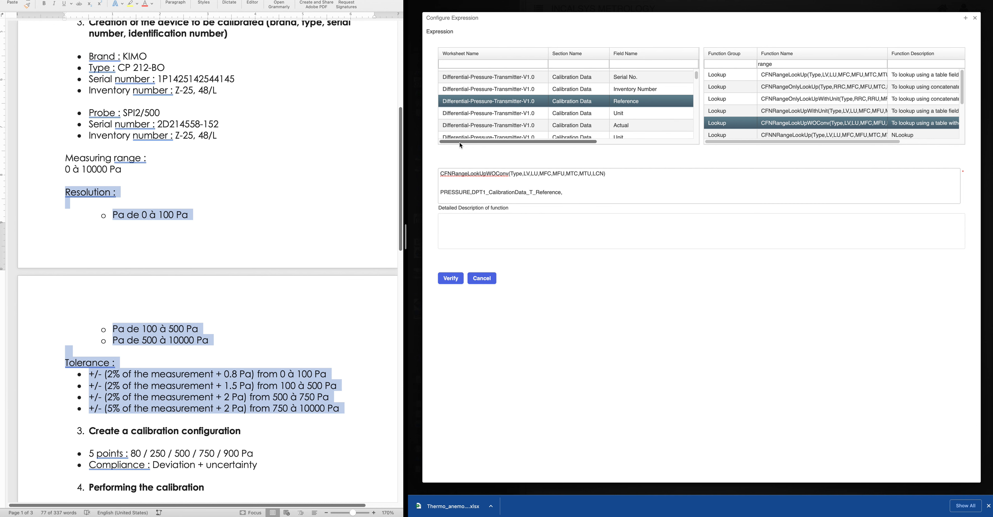
{"action": "left_click", "coordinate": [574, 192]}
{"action": "double_click", "coordinate": [628, 115]}
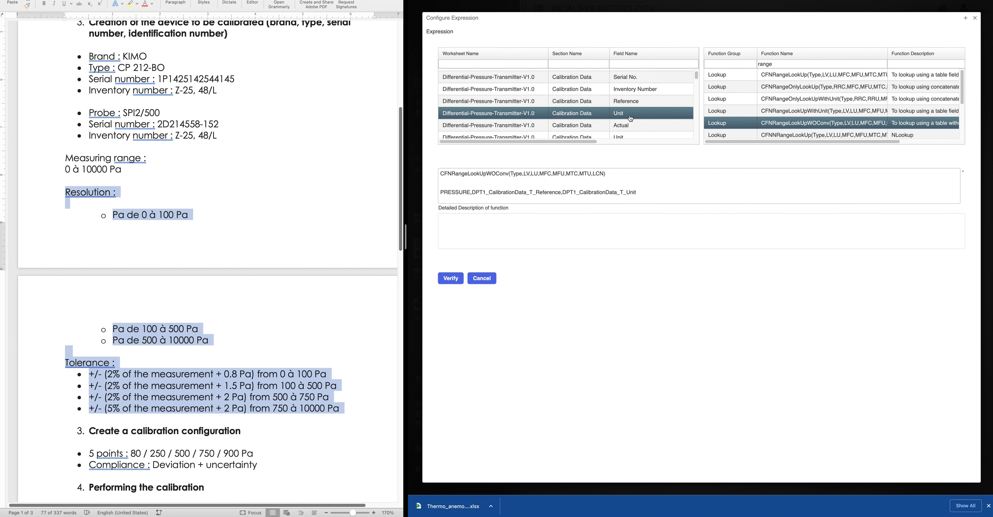
{"action": "left_click", "coordinate": [654, 190]}
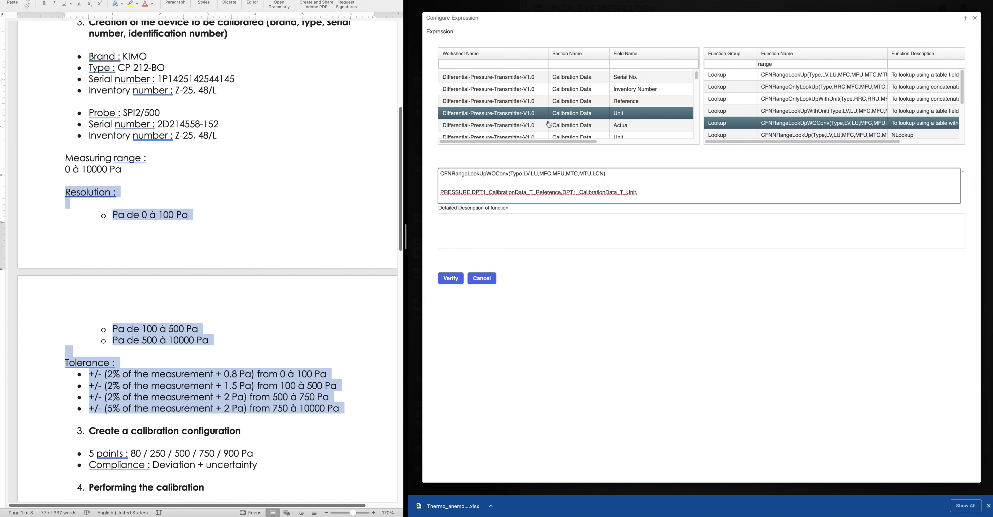
{"action": "left_click", "coordinate": [476, 65]}
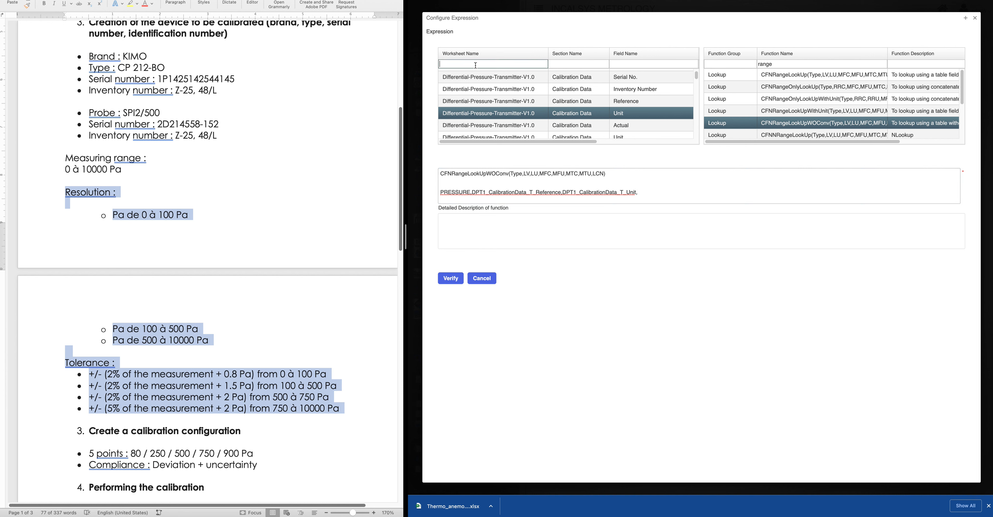
Append the tolerance lookup's From Range, Unit, To Range, To Range unit and Percentage(%) fields
{"action": "type", "text": "tolerance"}
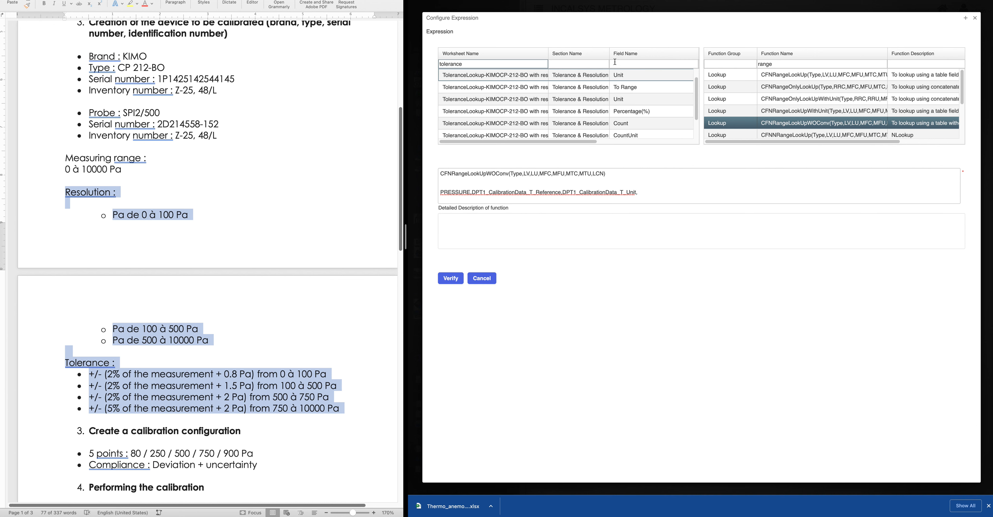
{"action": "scroll", "coordinate": [638, 119], "scroll_direction": "up", "scroll_amount": 2}
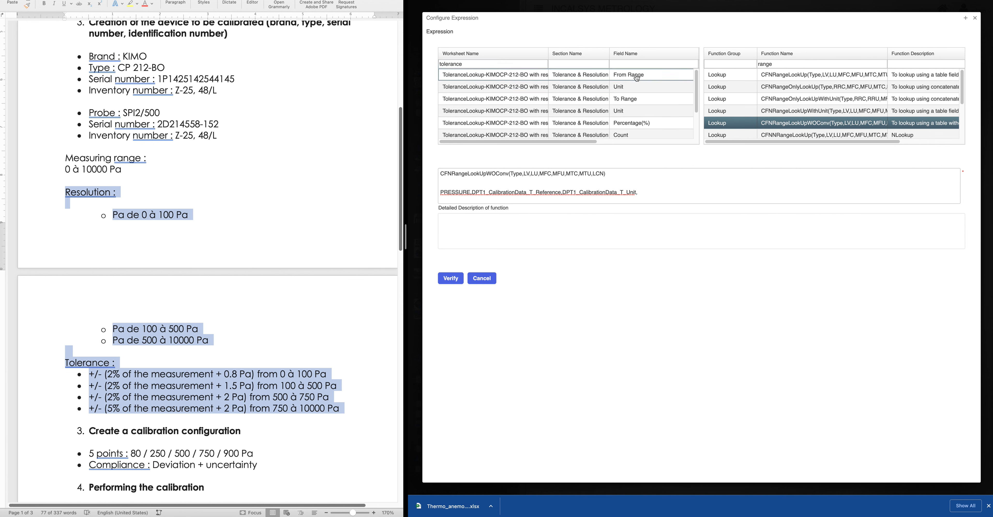
{"action": "double_click", "coordinate": [637, 78]}
{"action": "left_click", "coordinate": [783, 194]}
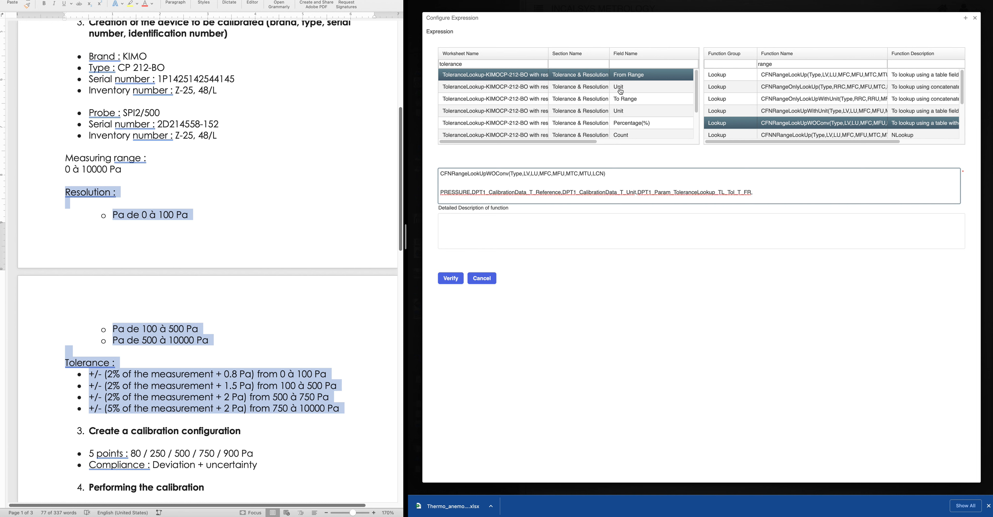
{"action": "mouse_move", "coordinate": [584, 141]}
{"action": "left_mouse_down"}
{"action": "mouse_move", "coordinate": [672, 141]}
{"action": "mouse_move", "coordinate": [573, 138]}
{"action": "left_mouse_up"}
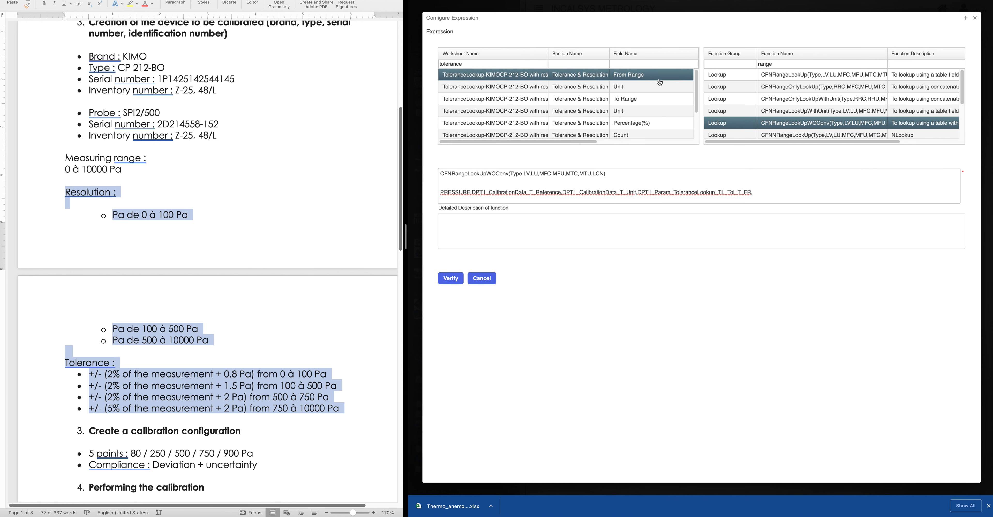
{"action": "left_click", "coordinate": [631, 92]}
{"action": "left_click", "coordinate": [906, 189]}
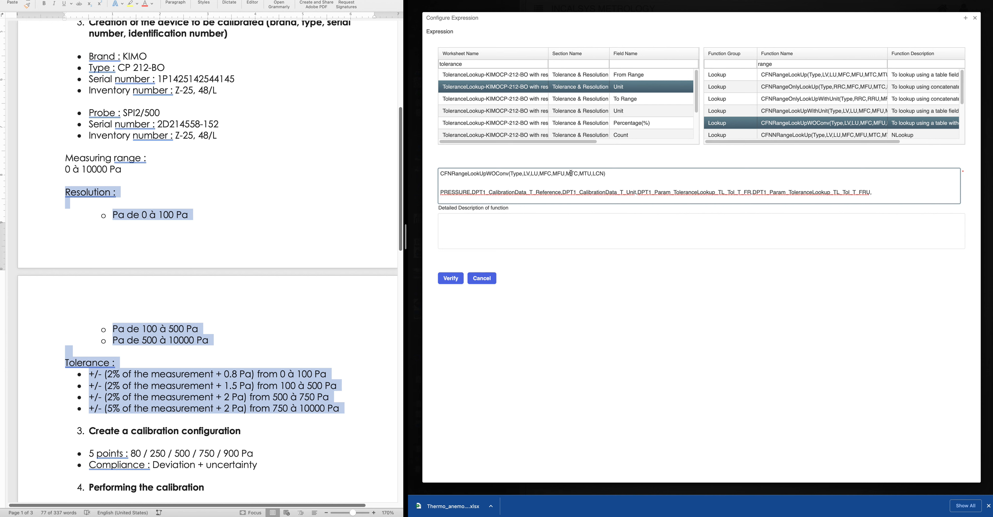
{"action": "double_click", "coordinate": [621, 99]}
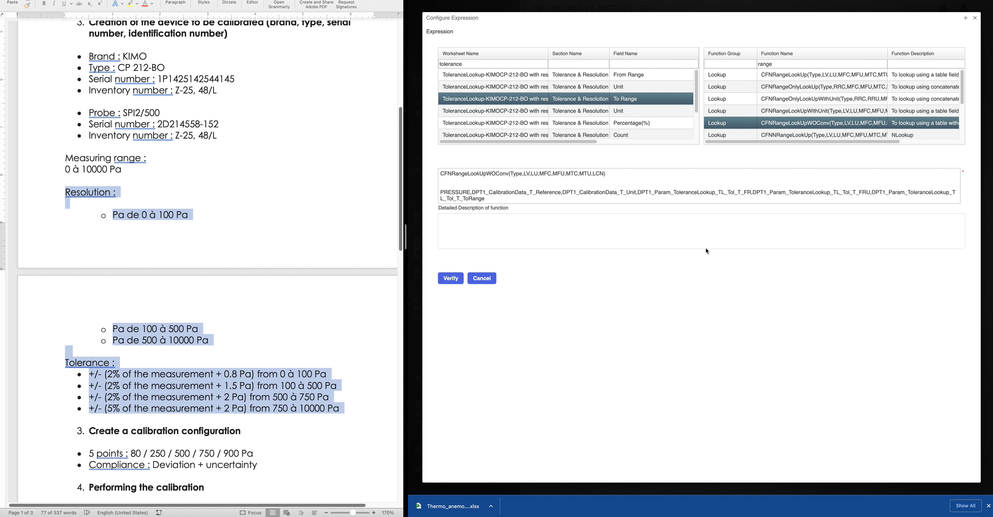
{"action": "left_click", "coordinate": [489, 198]}
{"action": "type", "text": ","}
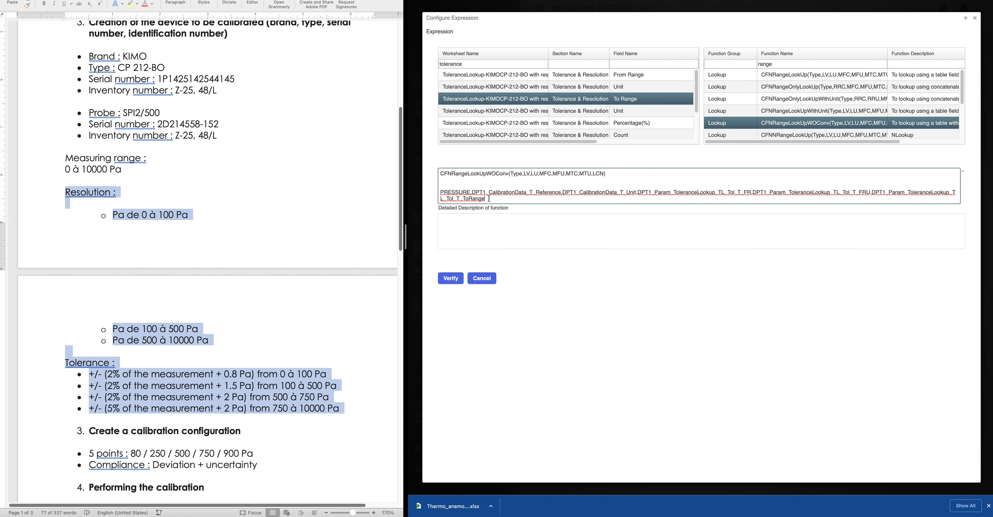
{"action": "double_click", "coordinate": [625, 113]}
{"action": "left_click", "coordinate": [646, 196]}
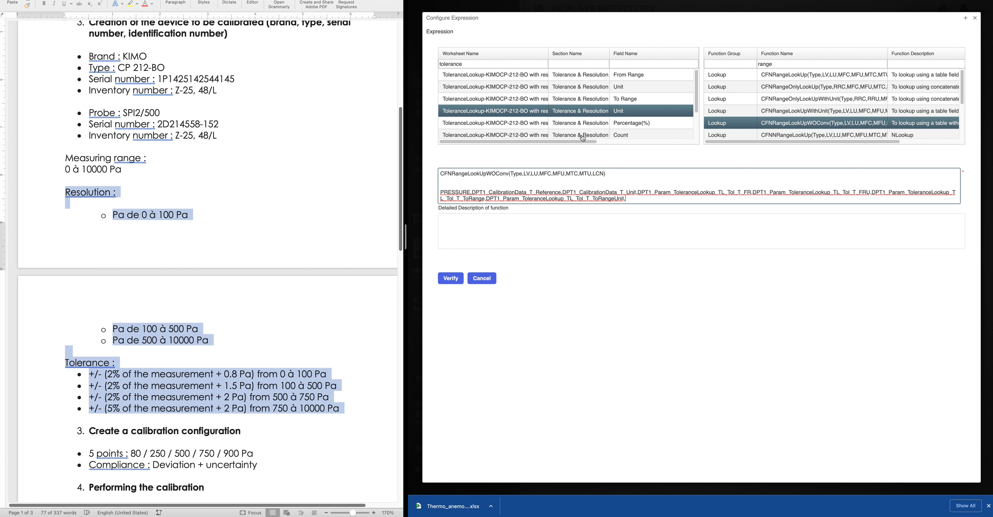
{"action": "double_click", "coordinate": [642, 125]}
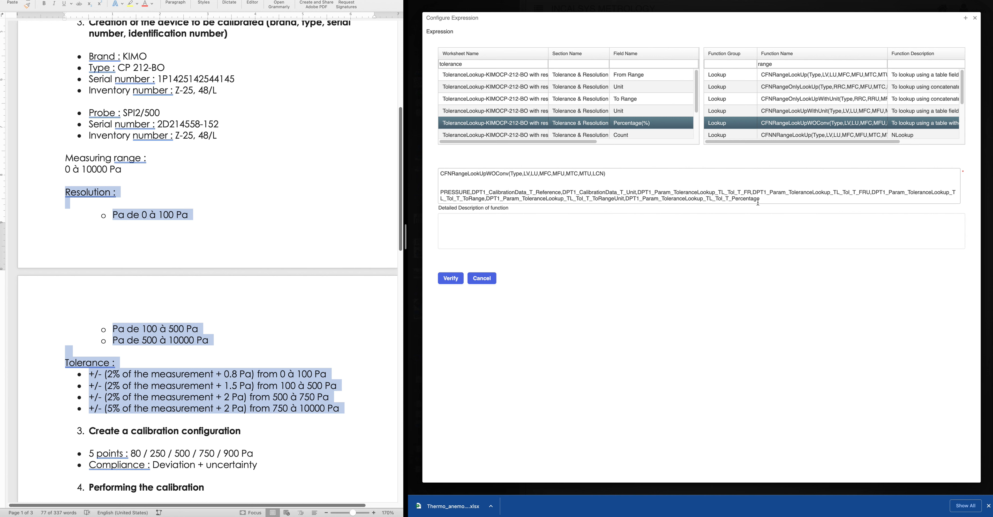
Move the argument list into the CFNRangeLookUpWOConv placeholders and accept the expression
{"action": "left_click_drag", "start_coordinate": [759, 199], "coordinate": [422, 194]}
{"action": "key", "text": "super+c"}
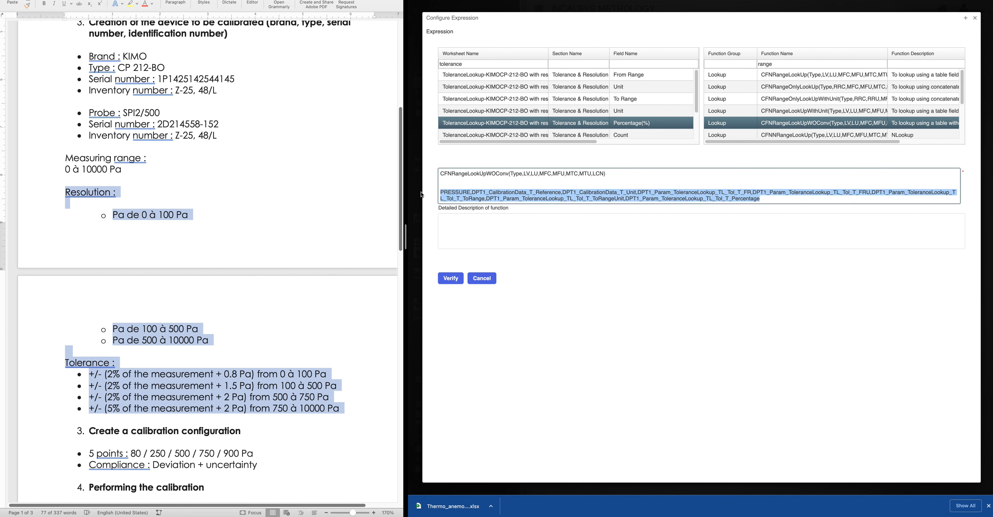
{"action": "key", "text": "BackSpace"}
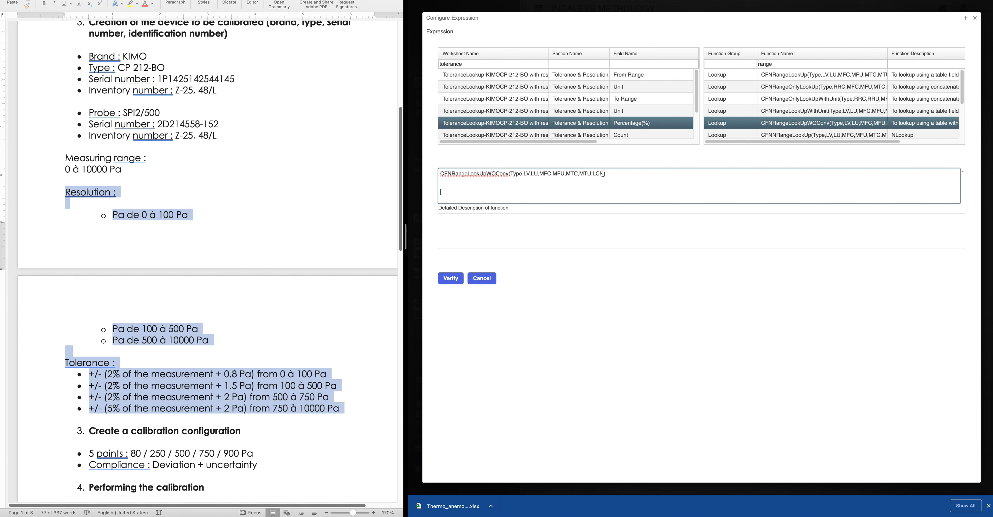
{"action": "left_click_drag", "start_coordinate": [604, 173], "coordinate": [510, 172]}
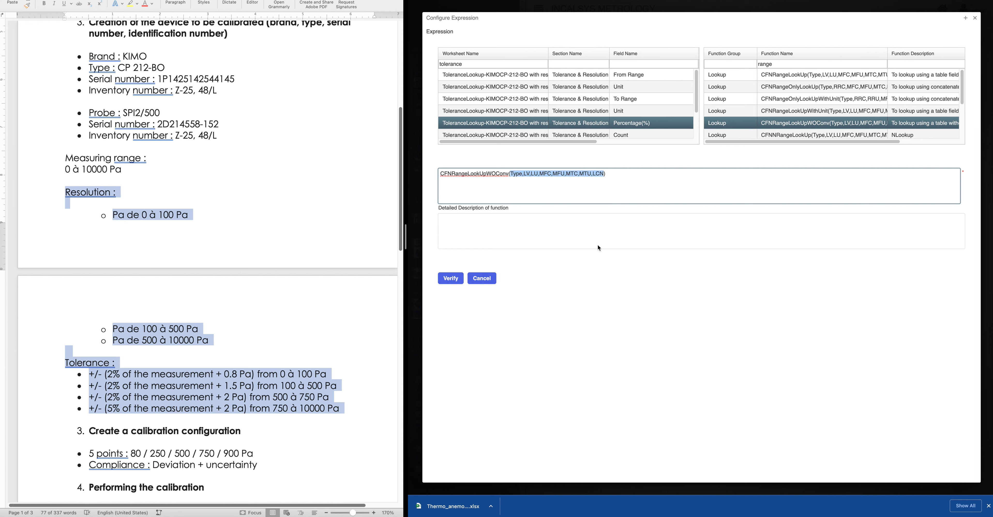
{"action": "key", "text": "super+v"}
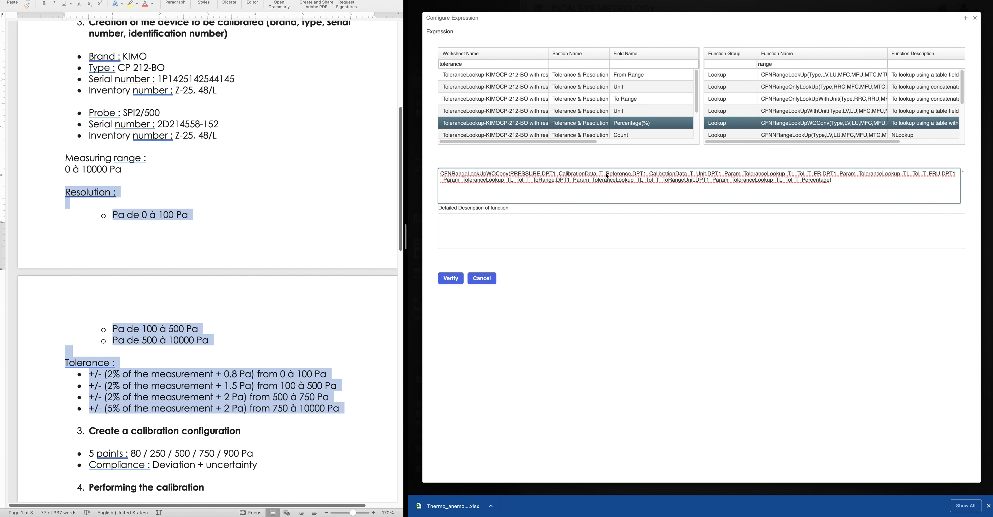
{"action": "left_click", "coordinate": [450, 278]}
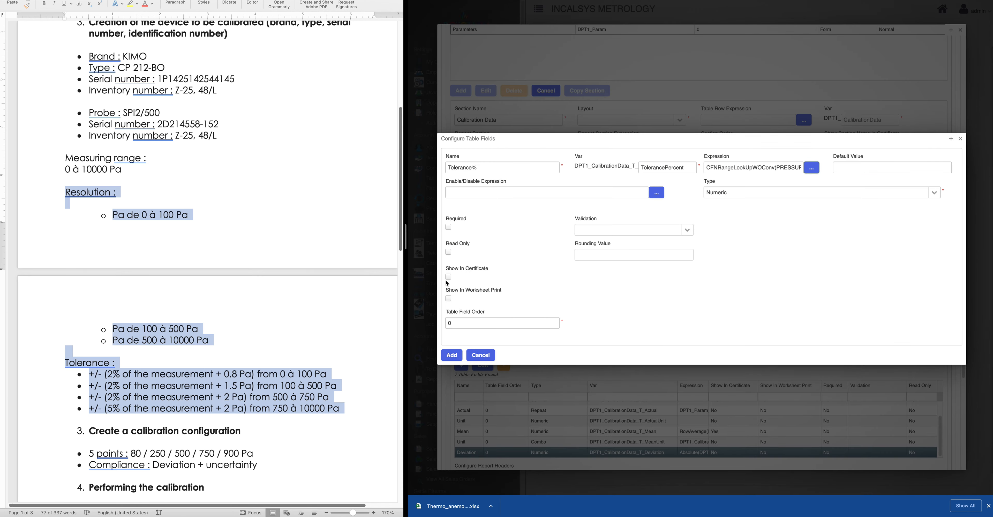
Remove the extra closing parenthesis, verify the expression, and add Tolerance% to the table fields
{"action": "left_click", "coordinate": [812, 168]}
{"action": "left_click", "coordinate": [847, 182]}
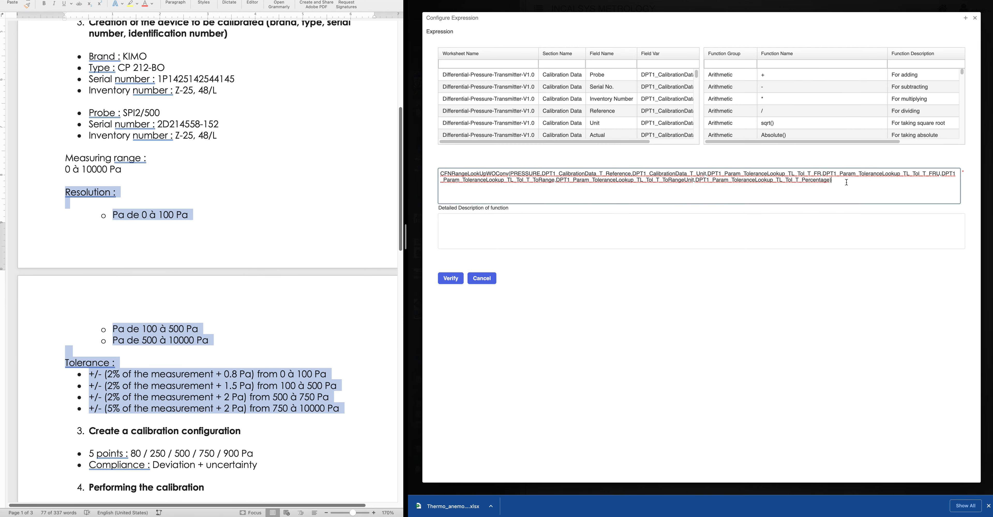
{"action": "key", "text": "BackSpace"}
{"action": "left_click", "coordinate": [452, 280]}
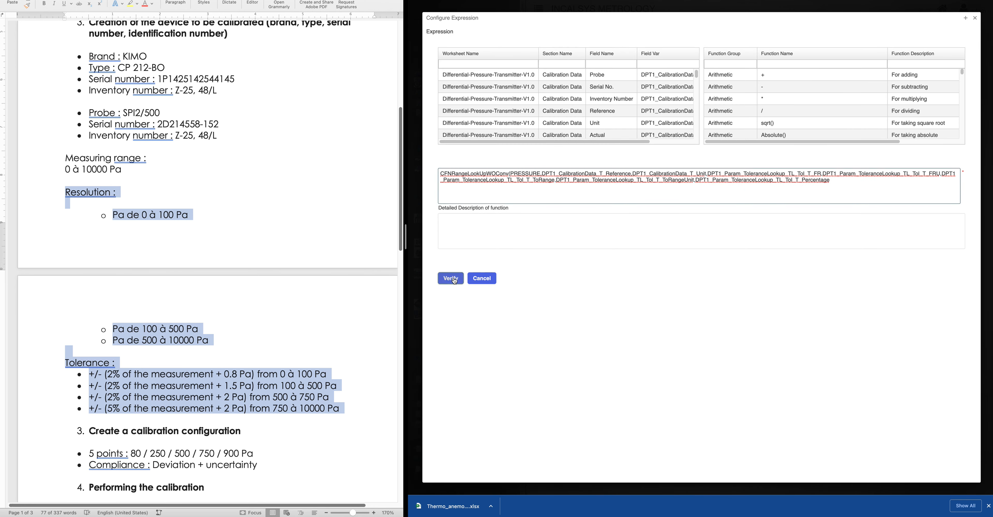
{"action": "left_click", "coordinate": [860, 183]}
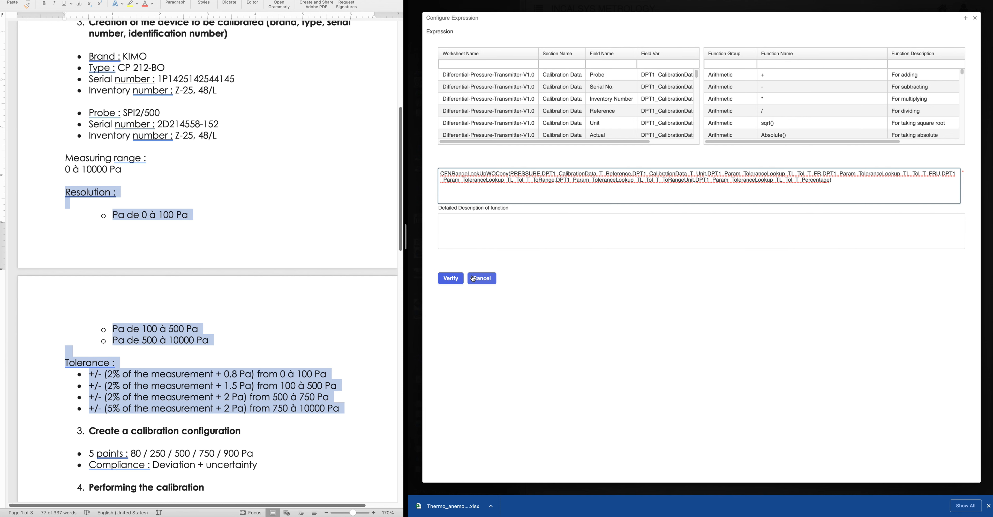
{"action": "left_click", "coordinate": [451, 278]}
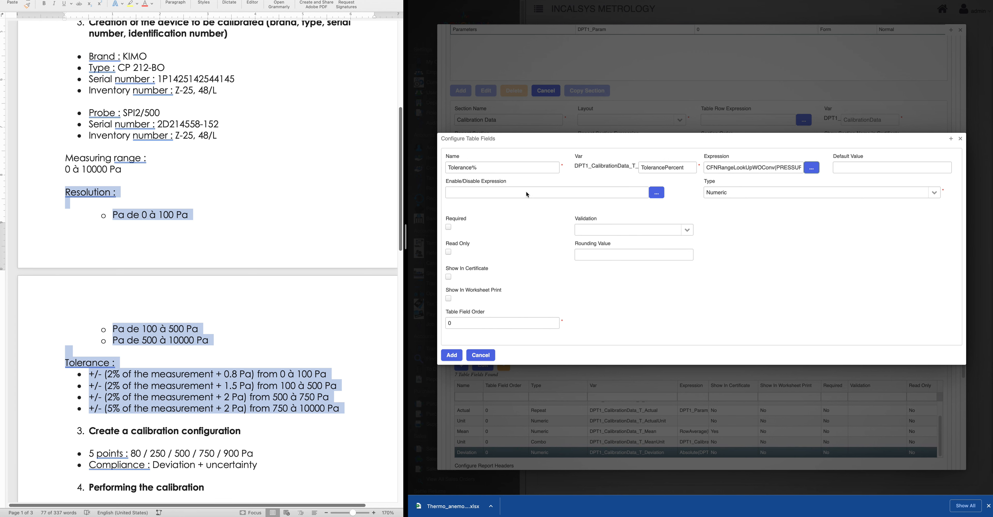
{"action": "left_click", "coordinate": [452, 355]}
{"action": "scroll", "coordinate": [553, 439], "scroll_direction": "down", "scroll_amount": 2}
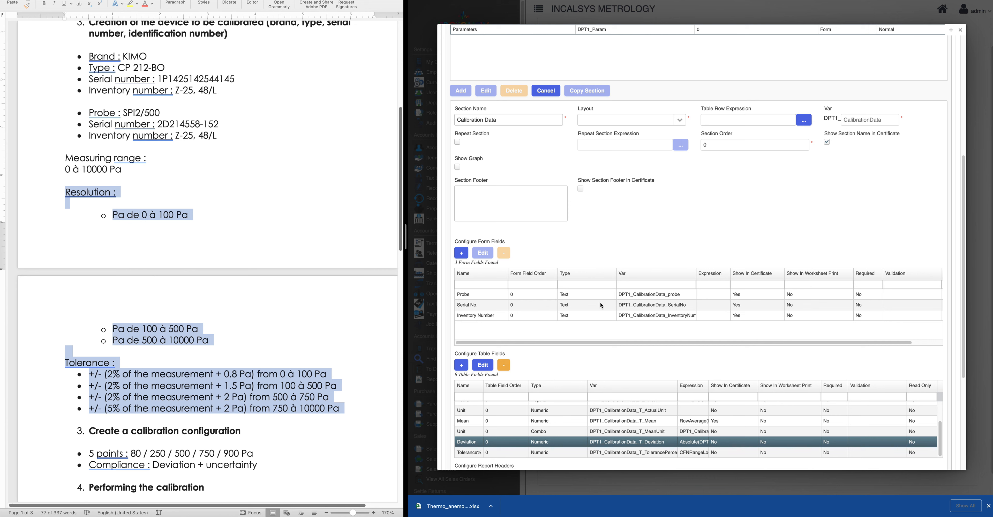
Copy the Tolerance% lookup expression, cancel both dialogs, and begin a new table field
{"action": "left_click", "coordinate": [481, 454]}
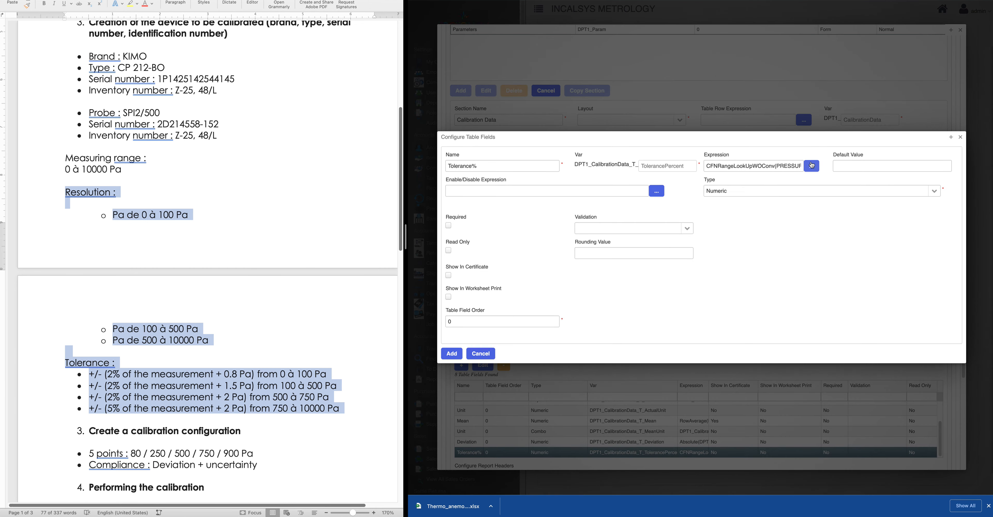
{"action": "left_click", "coordinate": [813, 166]}
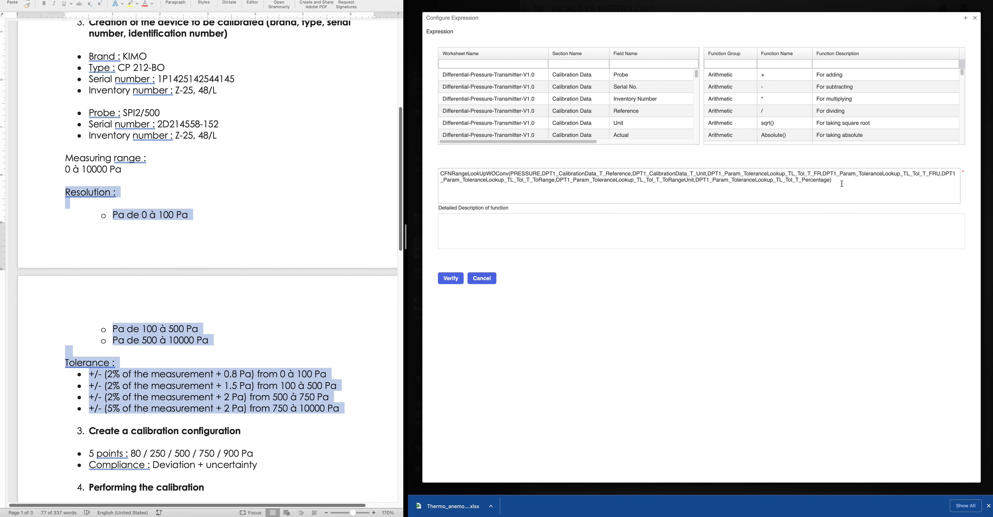
{"action": "triple_click", "coordinate": [843, 183]}
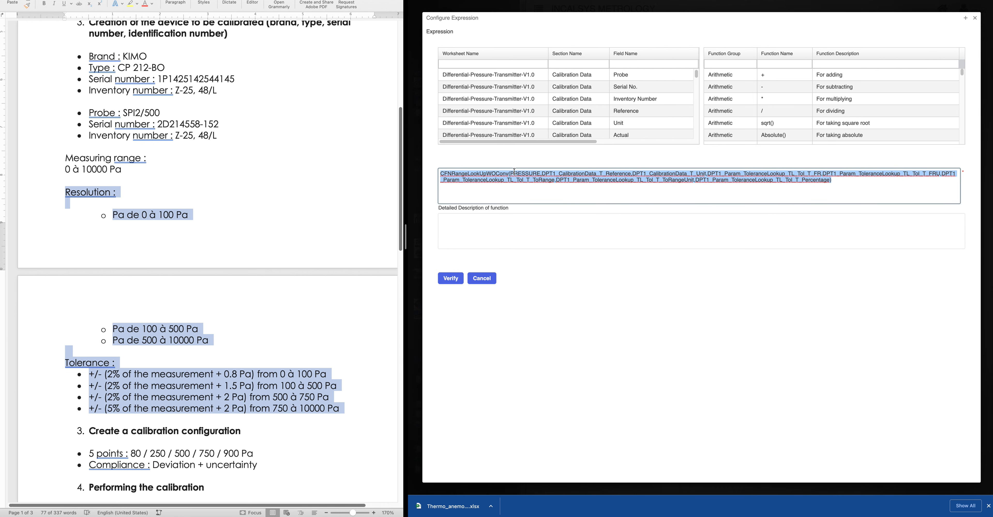
{"action": "left_click", "coordinate": [975, 17]}
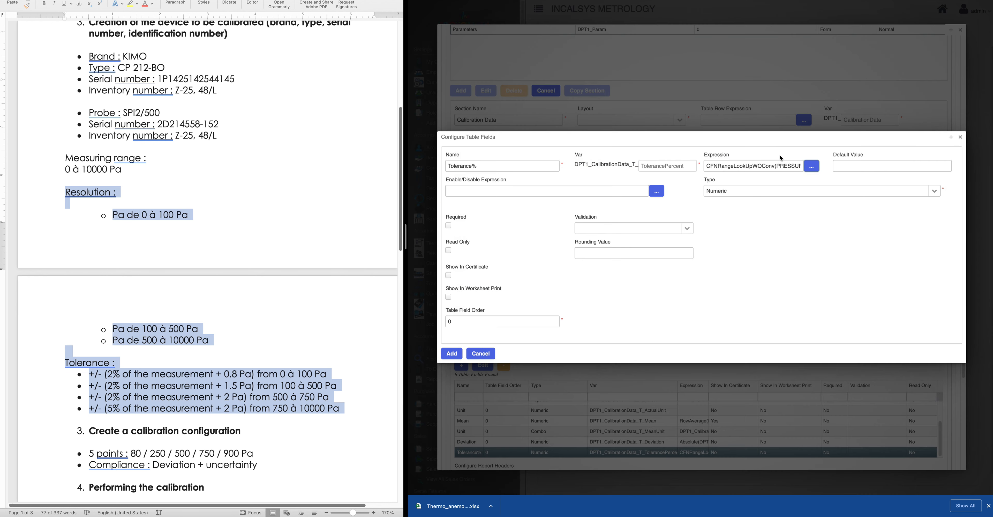
{"action": "left_click", "coordinate": [481, 354]}
{"action": "scroll", "coordinate": [544, 382], "scroll_direction": "down", "scroll_amount": 1}
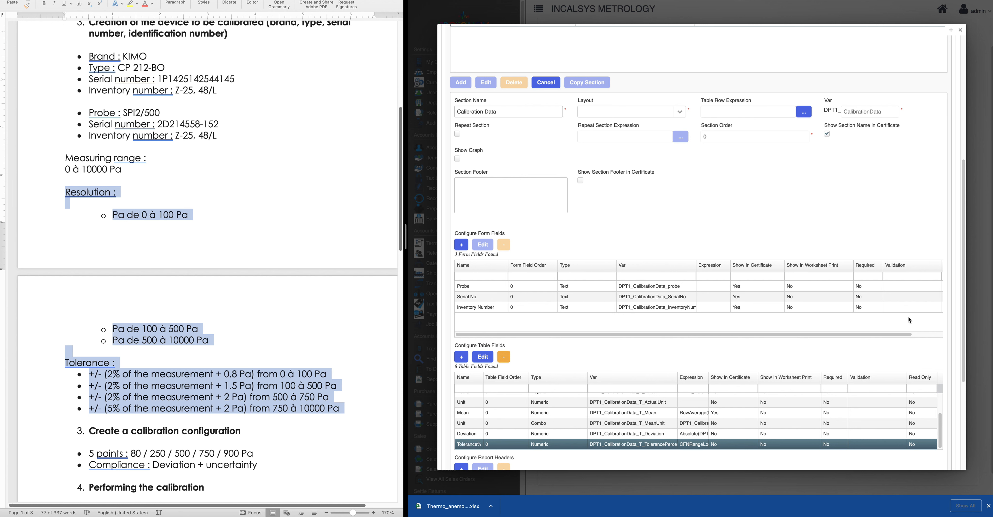
{"action": "left_click", "coordinate": [463, 361]}
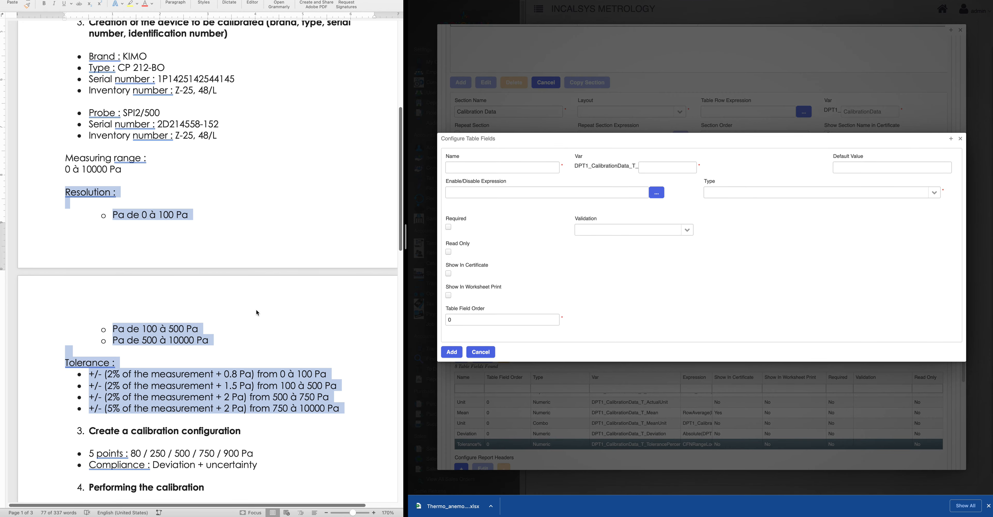
Name the field Tolerance Count with variable ToleranceCount, type Numeric, and open its expression editor
{"action": "left_click", "coordinate": [488, 166]}
{"action": "type", "text": "Tolear"}
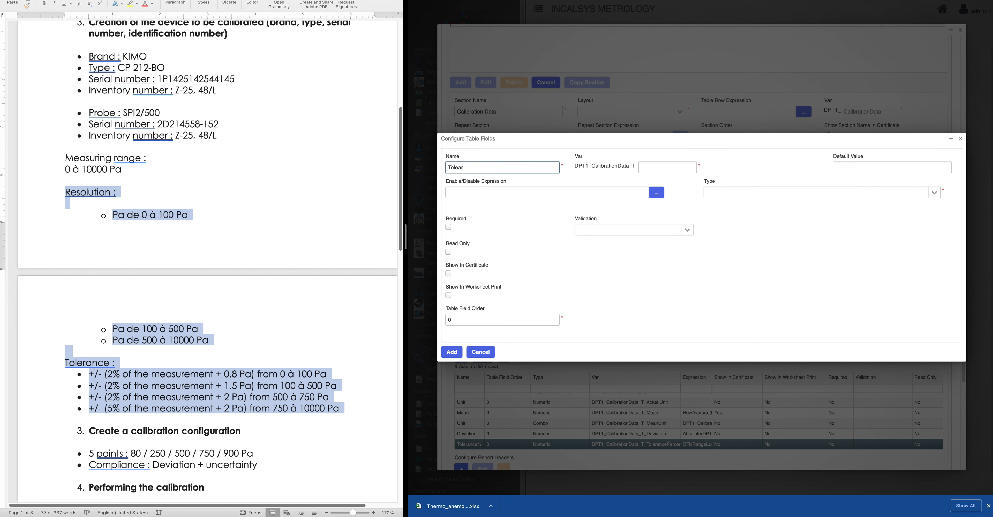
{"action": "type", "text": "ance"}
{"action": "key", "text": "BackSpace"}
{"action": "key", "text": "BackSpace"}
{"action": "key", "text": "BackSpace"}
{"action": "key", "text": "BackSpace"}
{"action": "key", "text": "BackSpace"}
{"action": "type", "text": "rance Count"}
{"action": "key", "text": "Tab"}
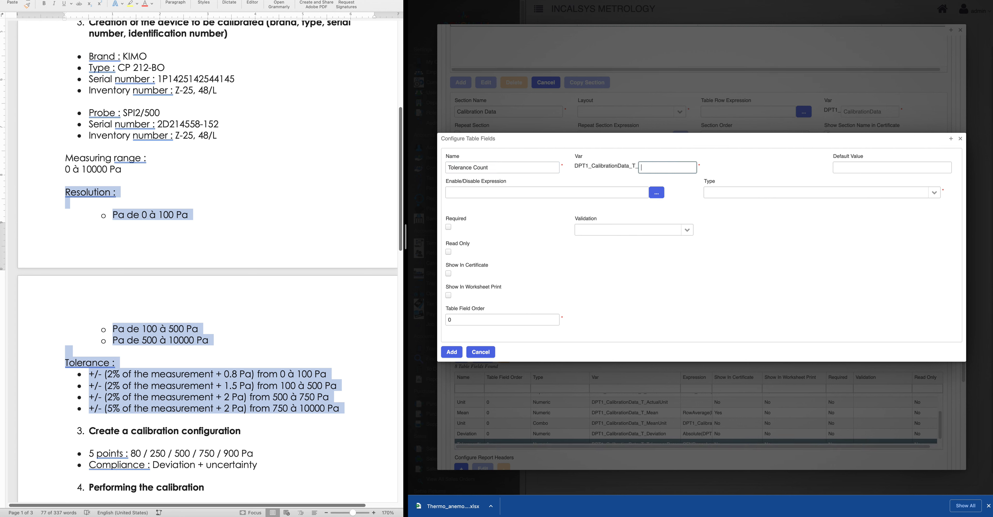
{"action": "type", "text": "Tole"}
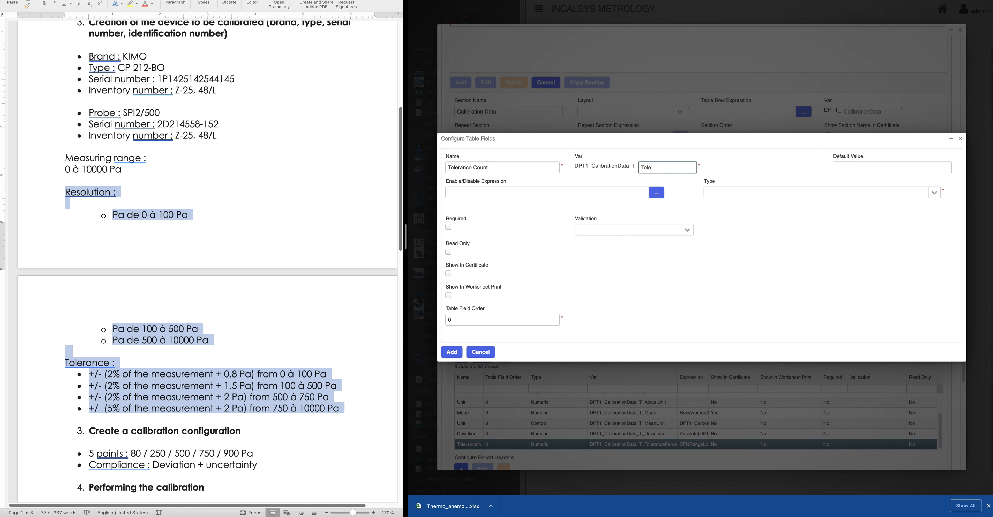
{"action": "type", "text": "ranceCount"}
{"action": "left_click", "coordinate": [934, 193]}
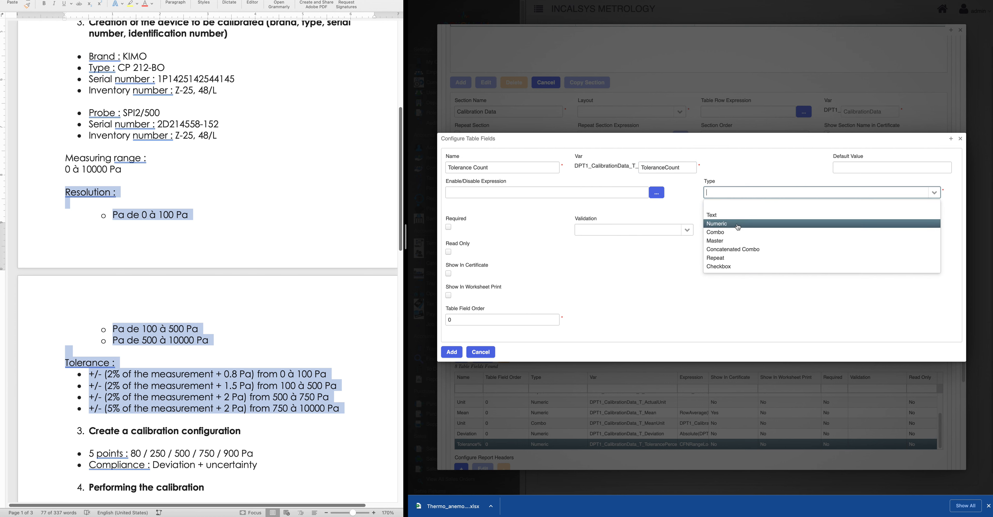
{"action": "left_click", "coordinate": [758, 224]}
{"action": "left_click", "coordinate": [812, 168]}
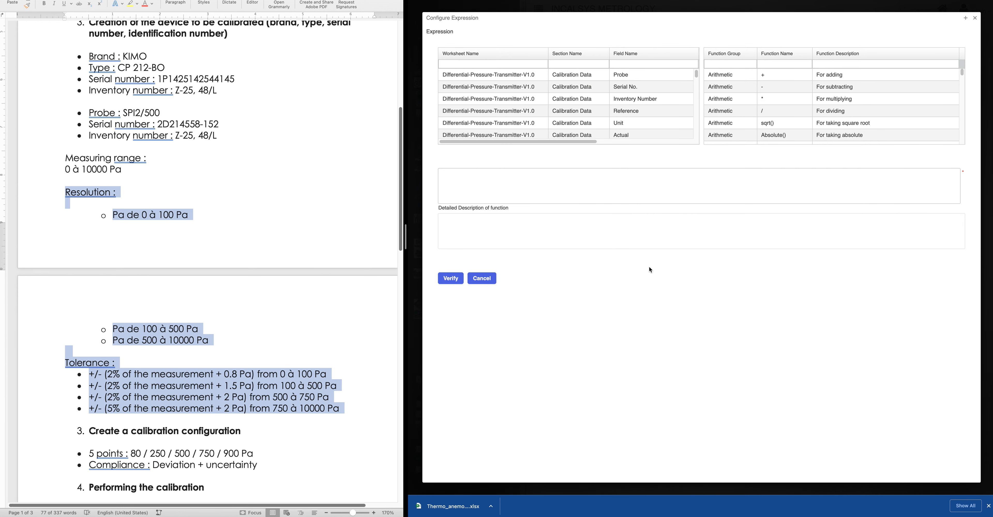
Paste the copied lookup expression and delete its trailing Percentage argument
{"action": "left_click", "coordinate": [528, 188]}
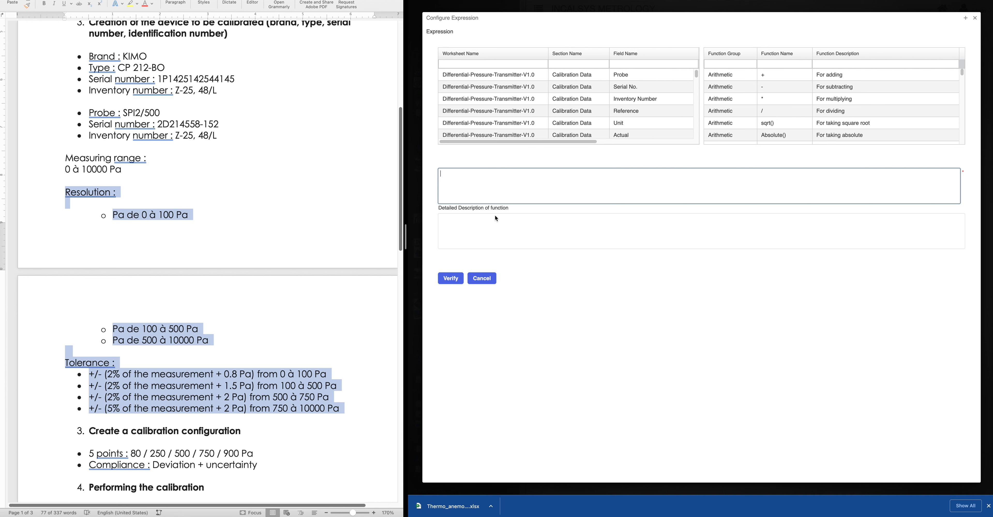
{"action": "type", "text": "CFNRangeLookUpWOConv(PRESSURE,DPT1_CalibrationData_T_Reference,DPT1_CalibrationData_T_Unit,DPT1_Param_ToleranceLookup_TL_Tol_T_FR,DPT1_Param_ToleranceLookup_TL_Tol_T_FRU,DPT1_Param_ToleranceLookup_TL_Tol_T_ToRange,DPT1_Param_ToleranceLookup_TL_Tol_T_ToRangeUnit,DPT1_Param_ToleranceLookup_TL_Tol_T_Percentage)"}
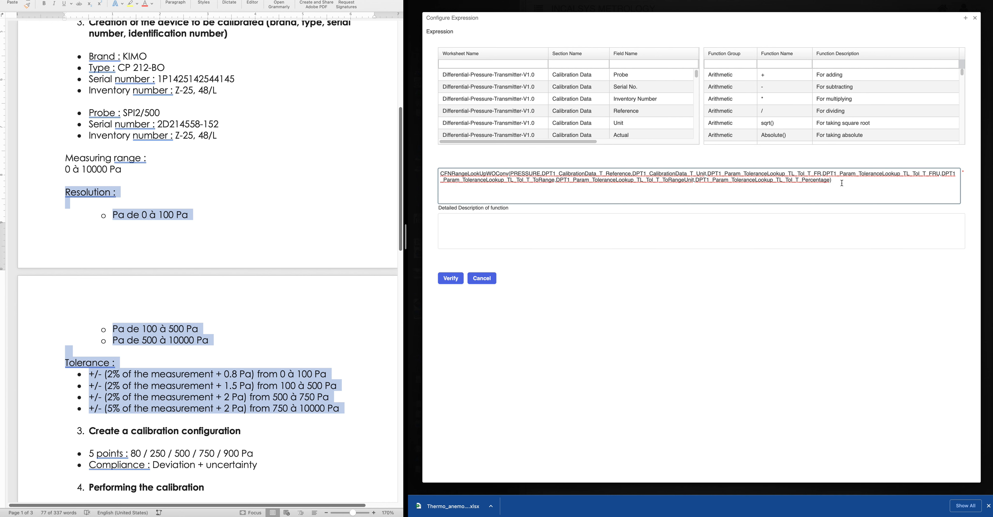
{"action": "left_click_drag", "start_coordinate": [829, 181], "coordinate": [697, 181]}
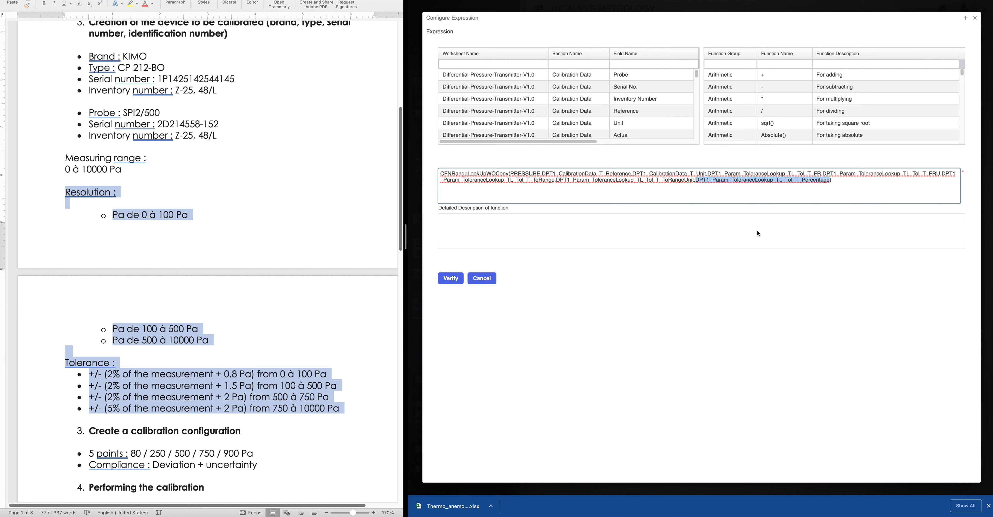
{"action": "key", "text": "BackSpace"}
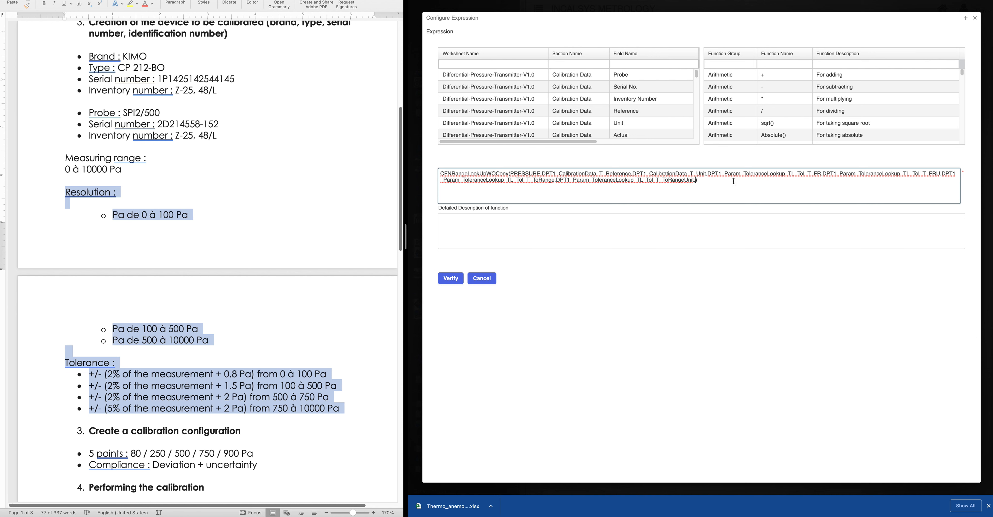
{"action": "key", "text": "Return"}
Make the lookup table's Count field the last argument, verify, and save Tolerance Count
{"action": "left_click", "coordinate": [474, 63]}
{"action": "type", "text": "lookup"}
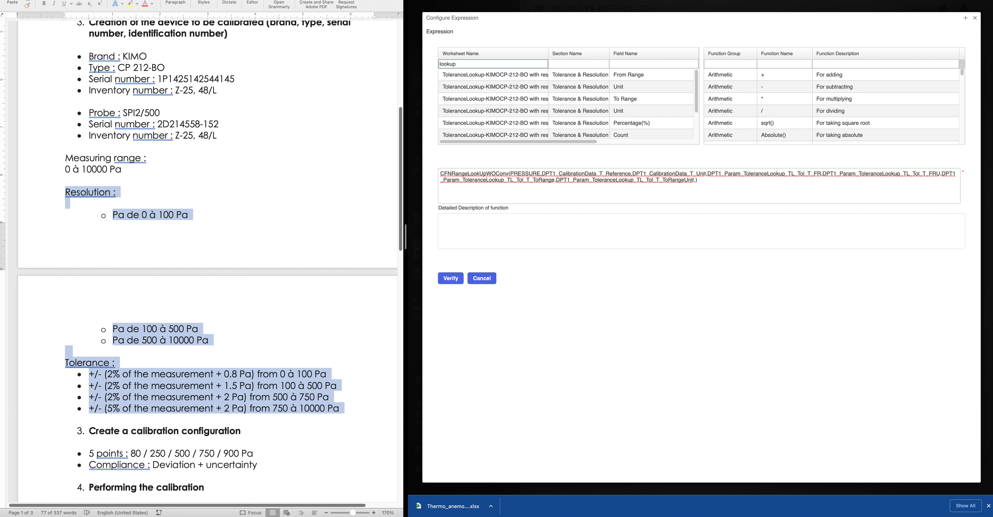
{"action": "scroll", "coordinate": [629, 132], "scroll_direction": "down", "scroll_amount": 1}
{"action": "double_click", "coordinate": [627, 130]}
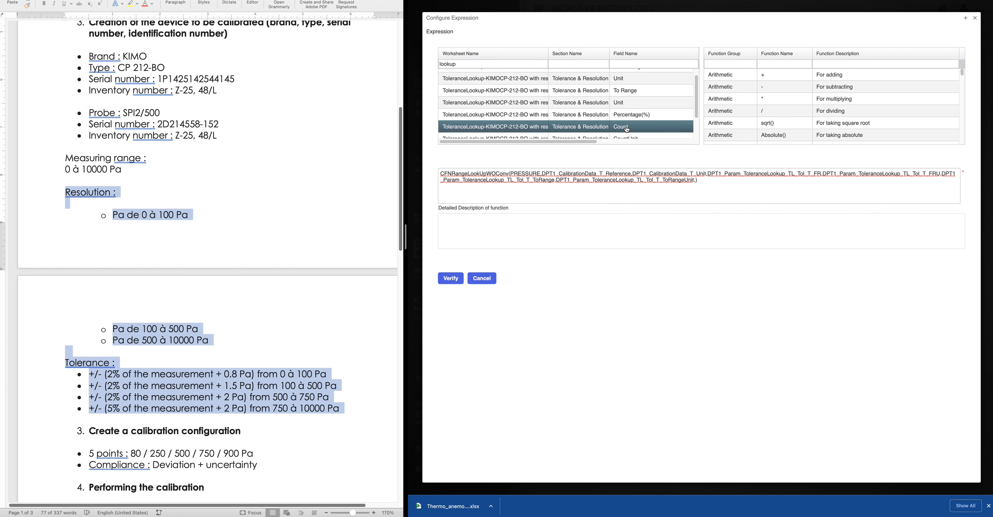
{"action": "left_click_drag", "start_coordinate": [562, 193], "coordinate": [440, 192]}
{"action": "key", "text": "super+c"}
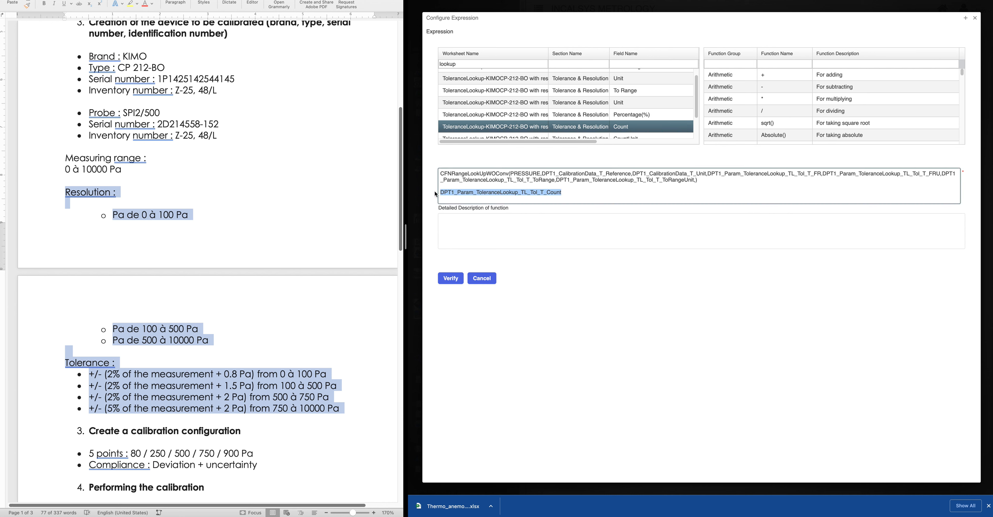
{"action": "key", "text": "BackSpace"}
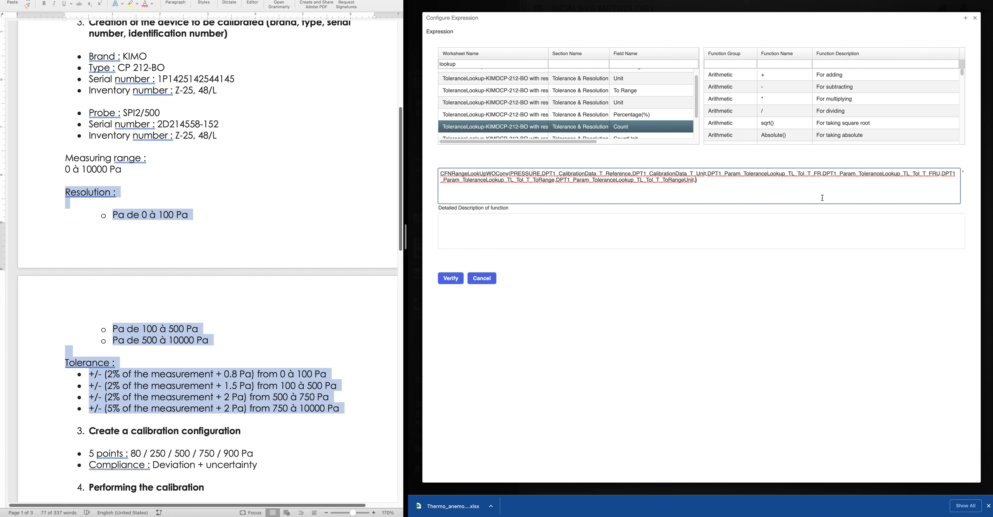
{"action": "key", "text": "super+v"}
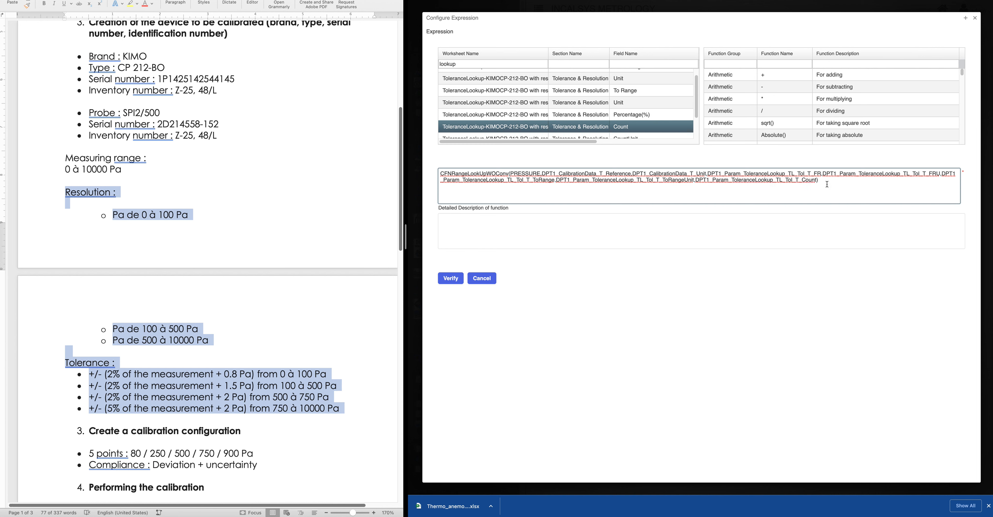
{"action": "key", "text": "super+a"}
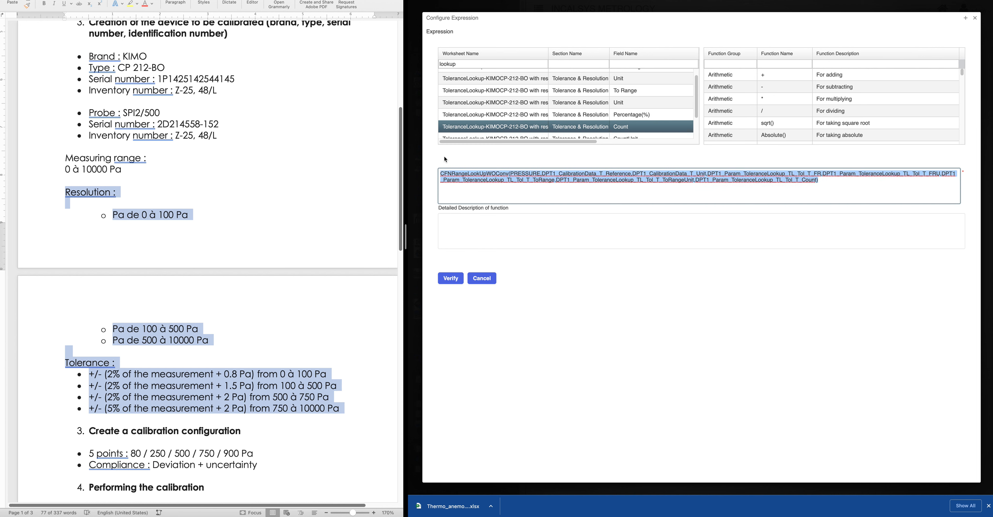
{"action": "left_click", "coordinate": [454, 280]}
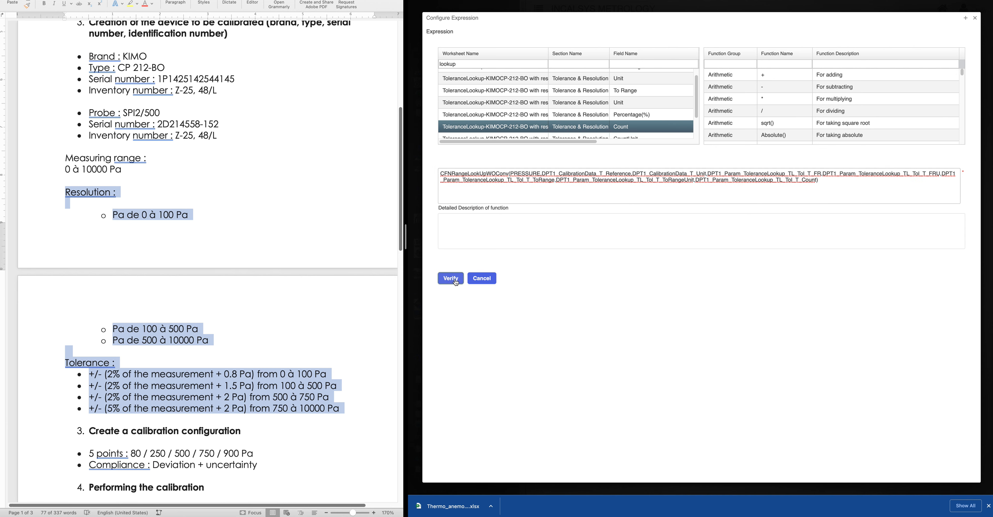
{"action": "left_click", "coordinate": [450, 355]}
{"action": "scroll", "coordinate": [608, 411], "scroll_direction": "down", "scroll_amount": 1}
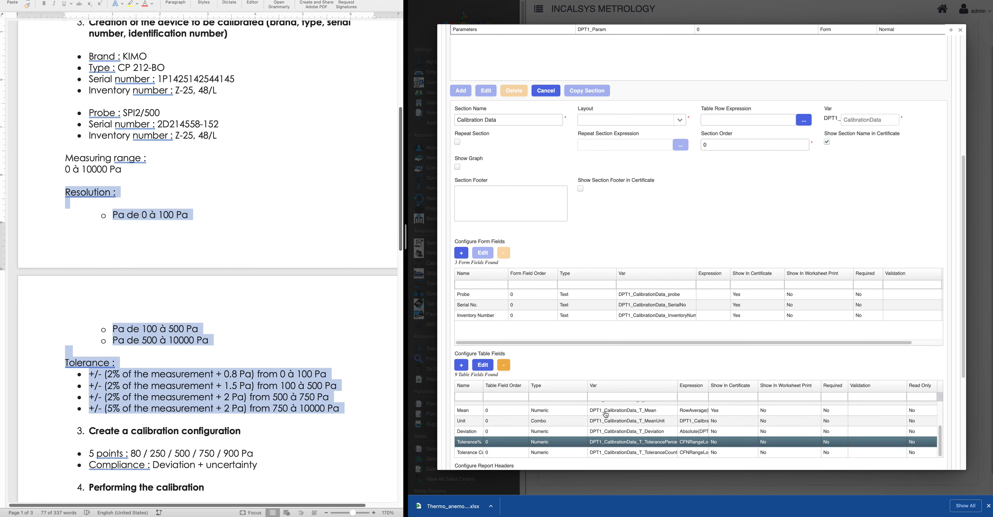
Try saving the Calibration Data section, which raises an invalid-entries warning about the Layout
{"action": "scroll", "coordinate": [532, 430], "scroll_direction": "down", "scroll_amount": 3}
{"action": "left_click_drag", "start_coordinate": [482, 337], "coordinate": [499, 337]}
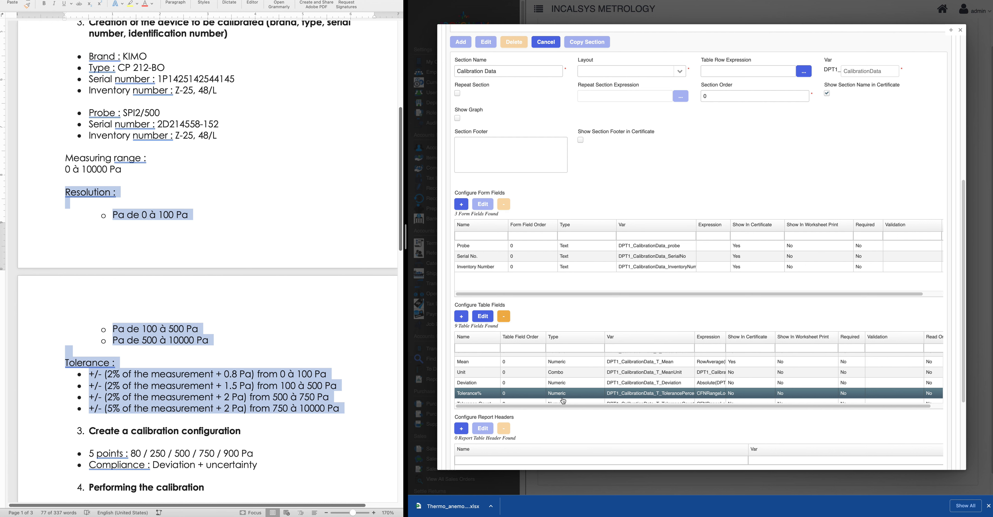
{"action": "scroll", "coordinate": [565, 403], "scroll_direction": "down", "scroll_amount": 3}
{"action": "scroll", "coordinate": [584, 409], "scroll_direction": "down", "scroll_amount": 1}
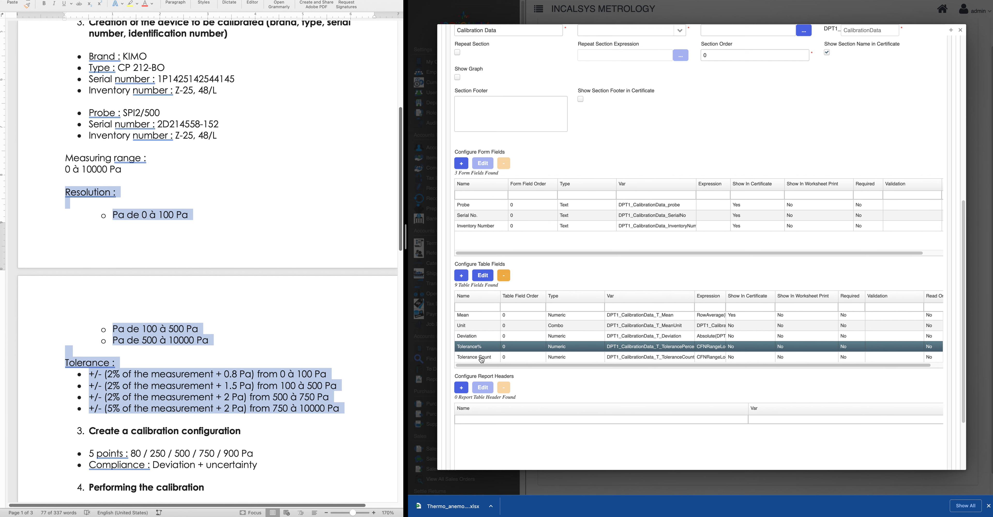
{"action": "scroll", "coordinate": [547, 392], "scroll_direction": "down", "scroll_amount": 4}
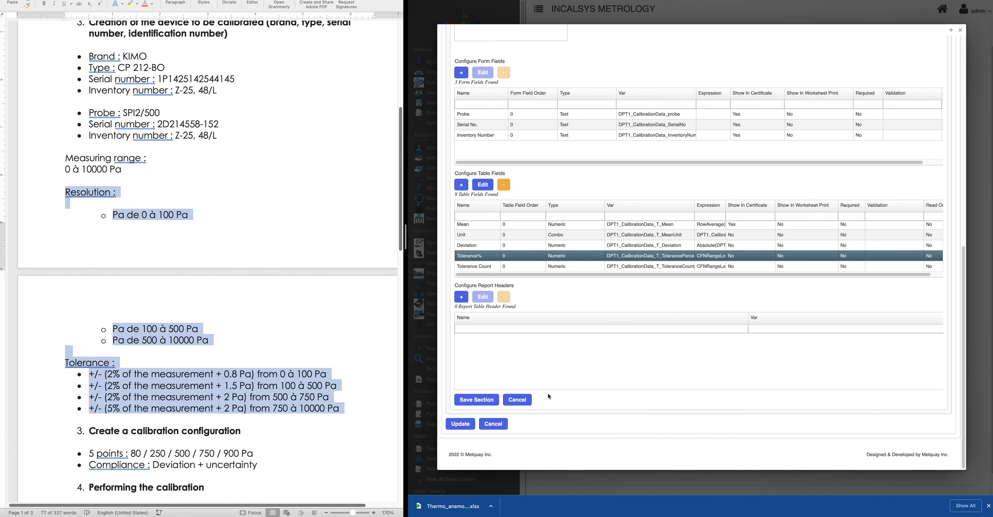
{"action": "left_click", "coordinate": [489, 403]}
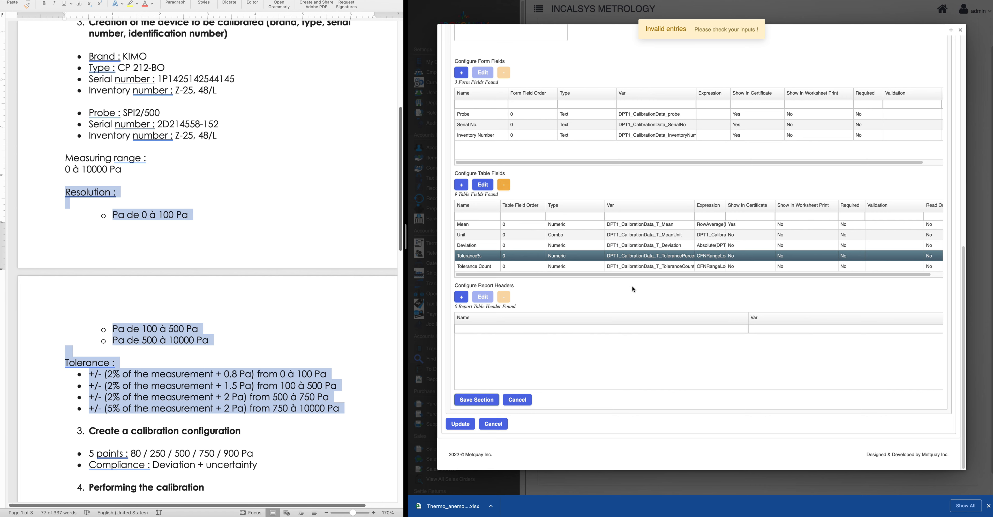
{"action": "scroll", "coordinate": [634, 288], "scroll_direction": "up", "scroll_amount": 5}
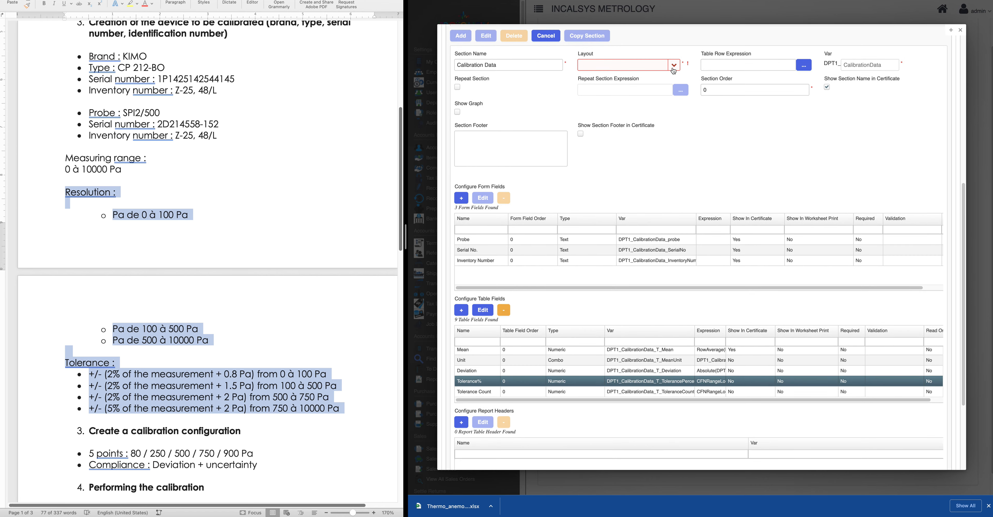
Choose a Layout for the Calibration Data section, save it and update the worksheet
{"action": "left_click", "coordinate": [673, 70]}
{"action": "left_click", "coordinate": [595, 92]}
{"action": "scroll", "coordinate": [620, 248], "scroll_direction": "down", "scroll_amount": 5}
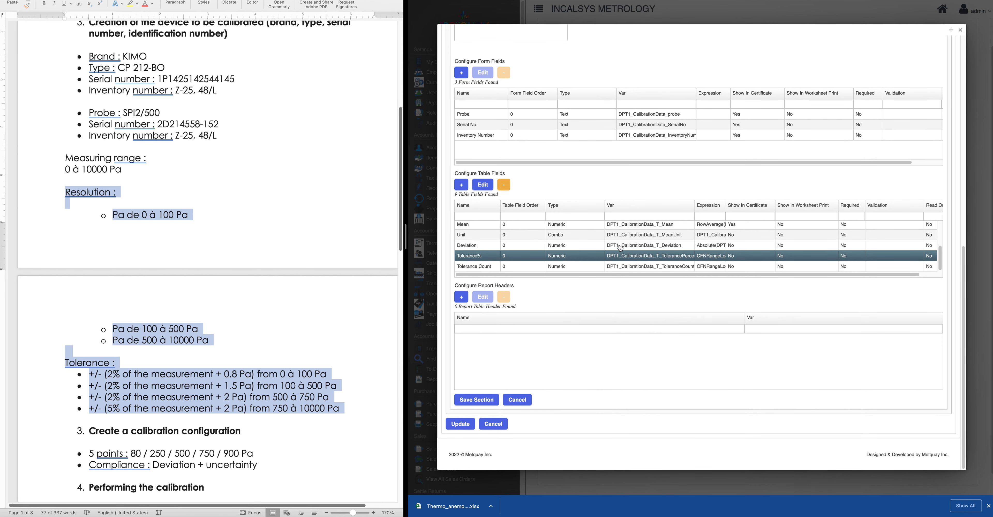
{"action": "left_click", "coordinate": [477, 399]}
{"action": "left_click", "coordinate": [459, 371]}
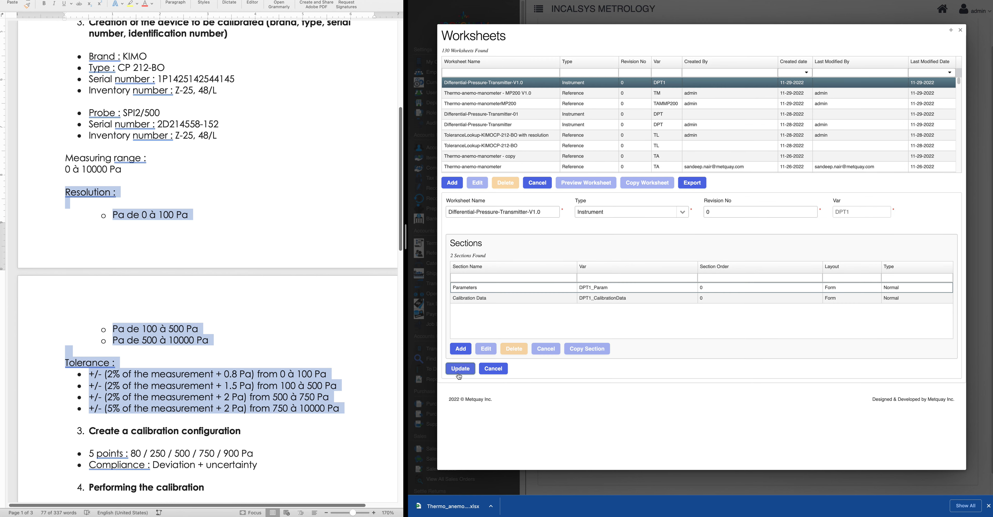
Preview the Differential-Pressure-Transmitter-V1.0 worksheet and select the No. Calpoints value
{"action": "left_click", "coordinate": [492, 86]}
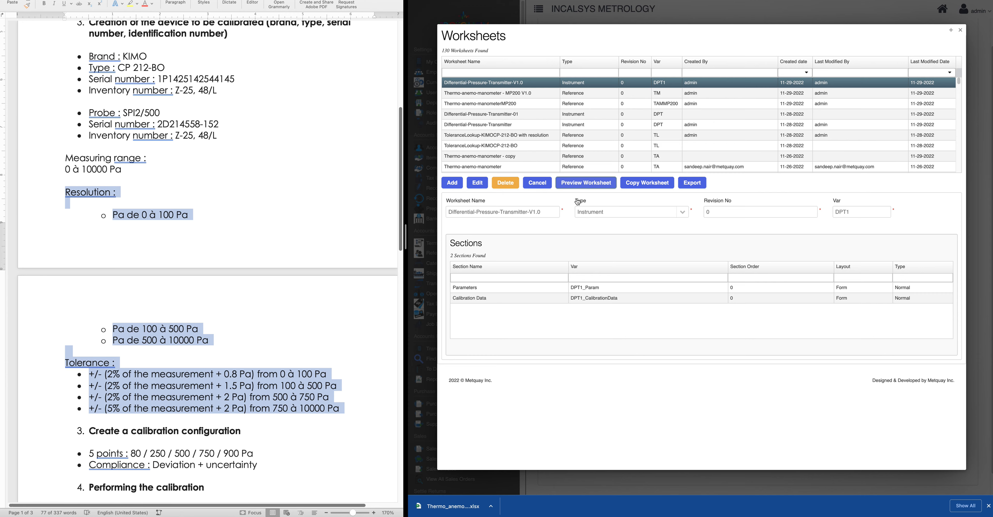
{"action": "left_click", "coordinate": [580, 182]}
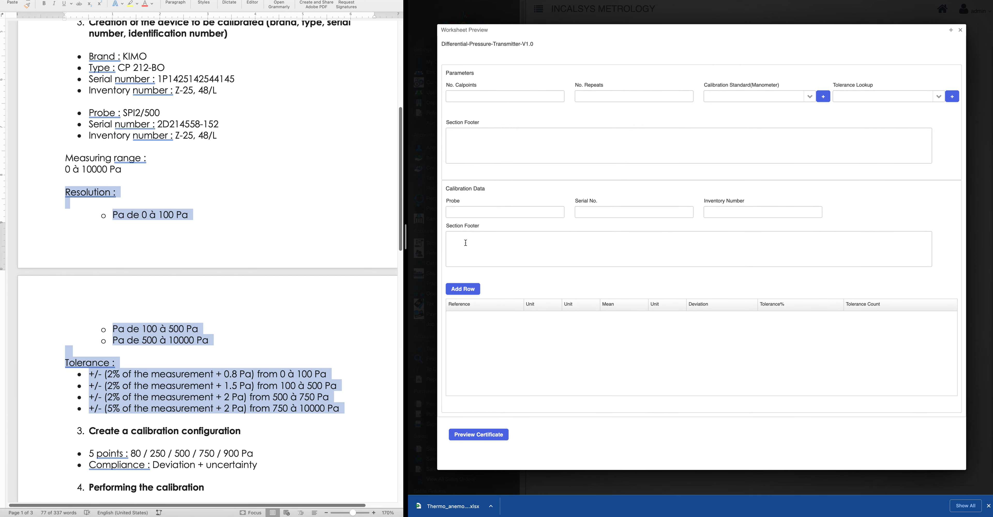
{"action": "left_click", "coordinate": [480, 99]}
{"action": "left_click", "coordinate": [674, 183]}
{"action": "left_click_drag", "start_coordinate": [454, 96], "coordinate": [434, 97]}
Add a calibration row with Reference 20 Pa and use the KIMO-CP212-BO-Tolerance lookup
{"action": "left_click", "coordinate": [461, 293]}
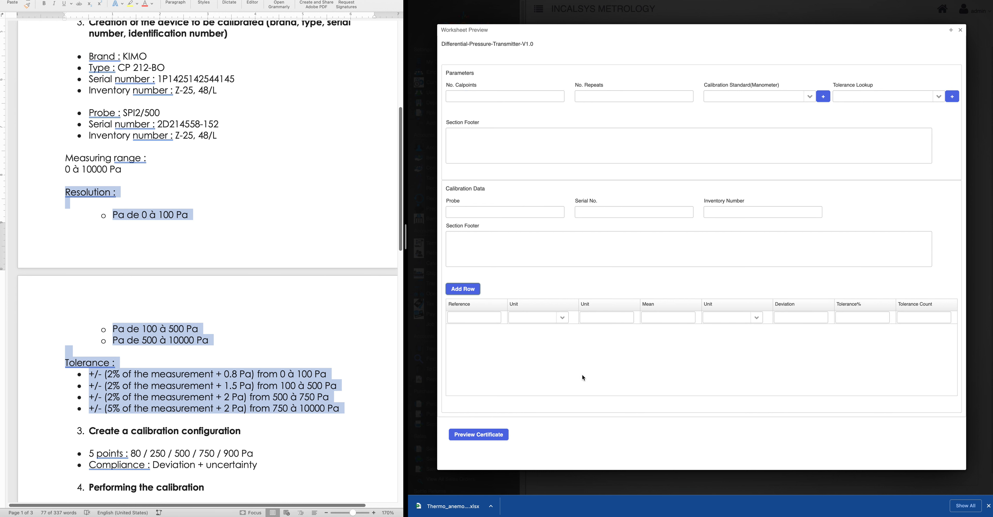
{"action": "left_click", "coordinate": [464, 320]}
{"action": "type", "text": "20"}
{"action": "left_click", "coordinate": [563, 318]}
{"action": "left_click", "coordinate": [565, 340]}
{"action": "left_click", "coordinate": [810, 96]}
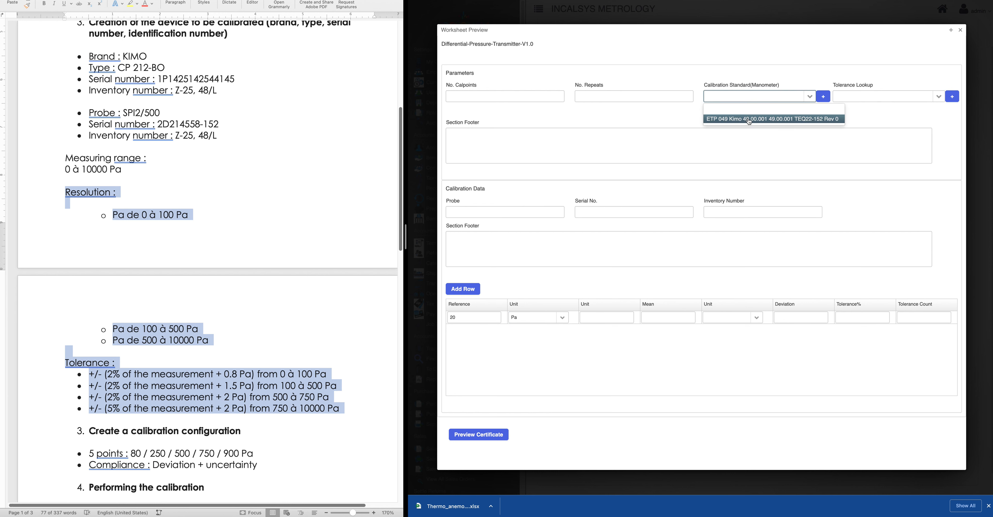
{"action": "left_click", "coordinate": [938, 96]}
{"action": "left_click", "coordinate": [886, 120]}
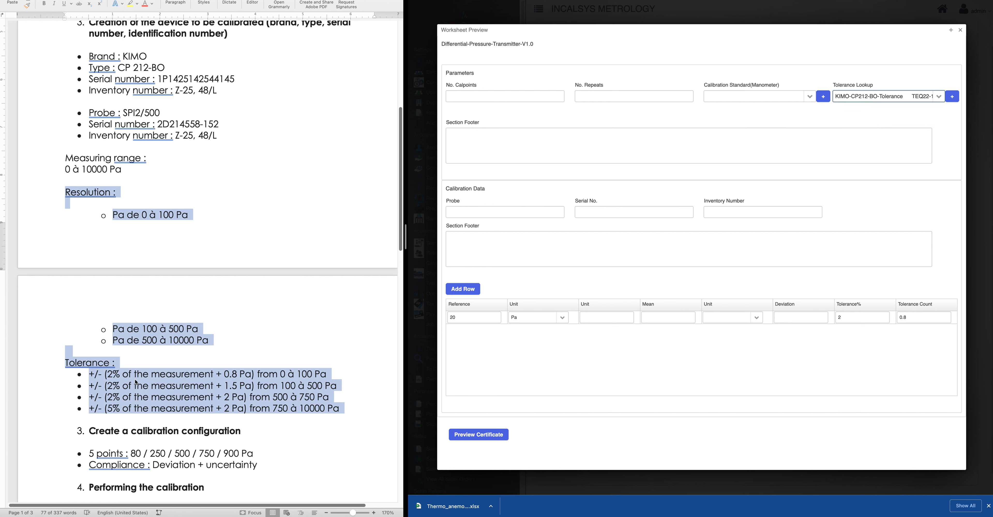
Add a second calibration row with Reference 110 Pa
{"action": "left_click", "coordinate": [456, 289]}
{"action": "left_click", "coordinate": [467, 330]}
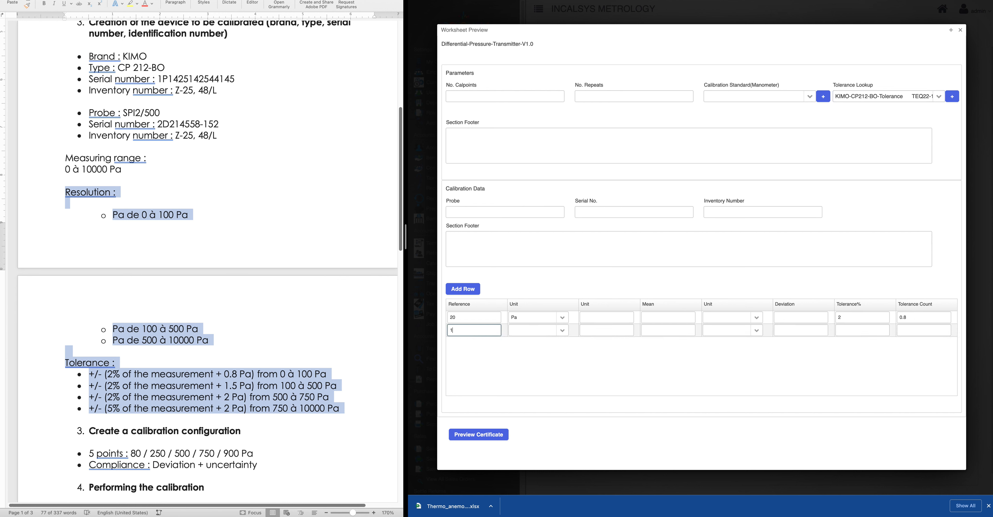
{"action": "type", "text": "110"}
{"action": "left_click", "coordinate": [562, 331]}
{"action": "left_click", "coordinate": [528, 353]}
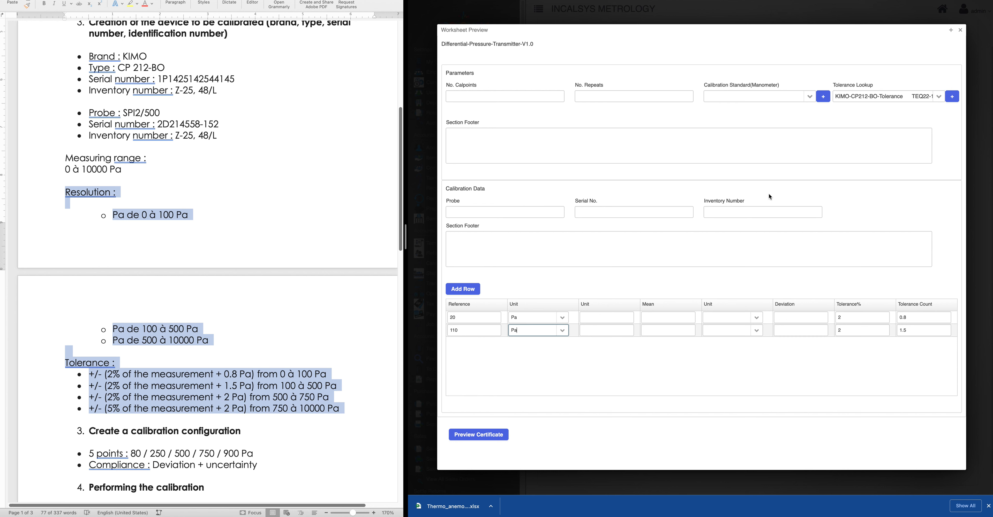
Check the KIMO-CP212-BO-Tolerance lookup's tolerance ranges, then close the record and the preview
{"action": "left_click", "coordinate": [949, 98]}
{"action": "key", "text": "Escape"}
{"action": "scroll", "coordinate": [690, 367], "scroll_direction": "down", "scroll_amount": 3}
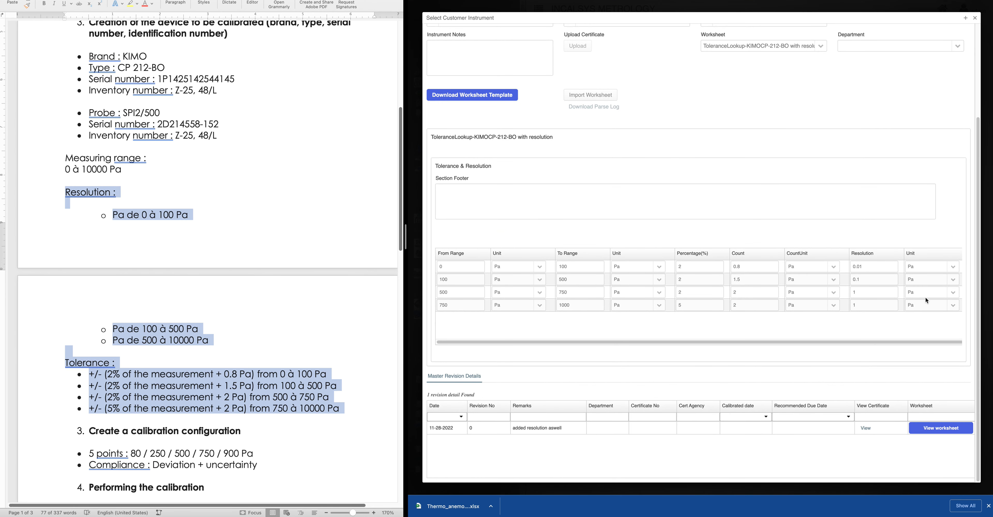
{"action": "left_click", "coordinate": [975, 20]}
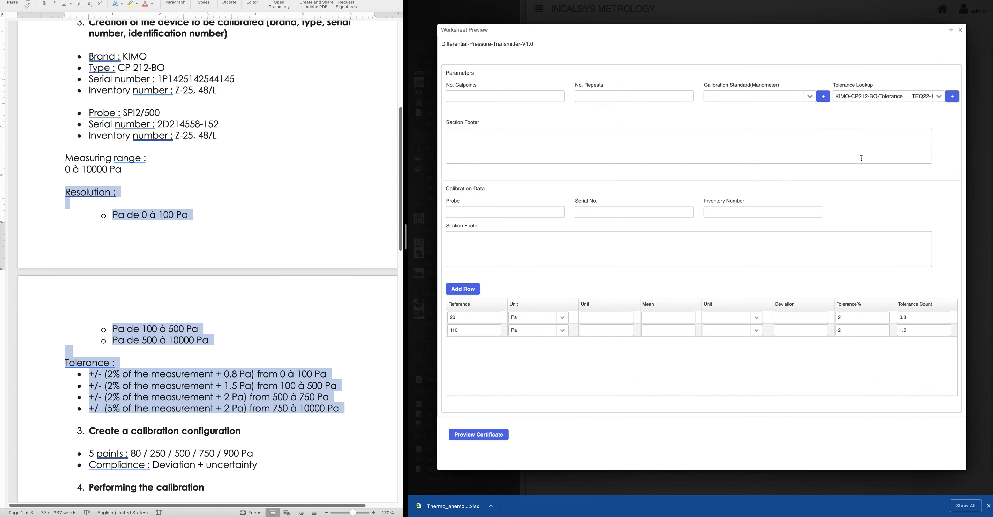
{"action": "left_click", "coordinate": [961, 31]}
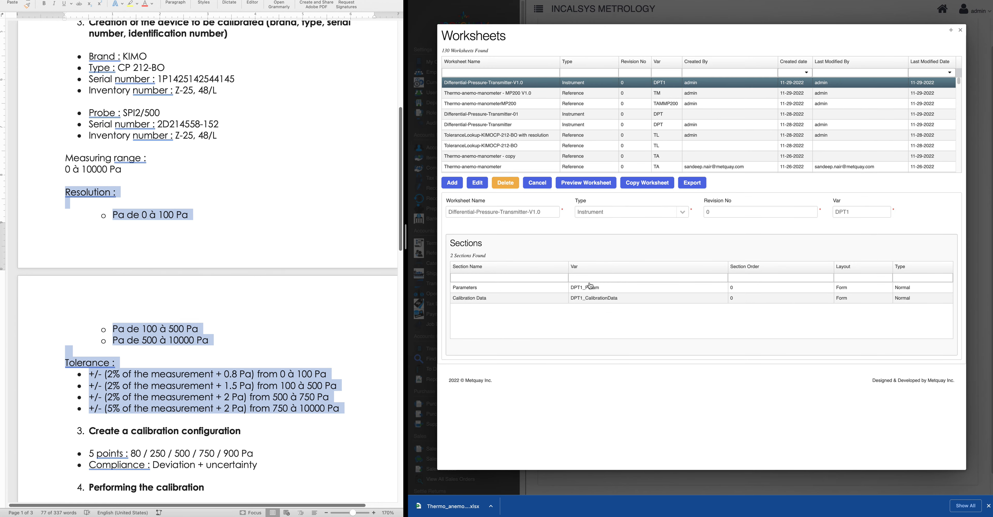
Clear the Parameters section's table row expression and save the section
{"action": "left_click", "coordinate": [478, 184]}
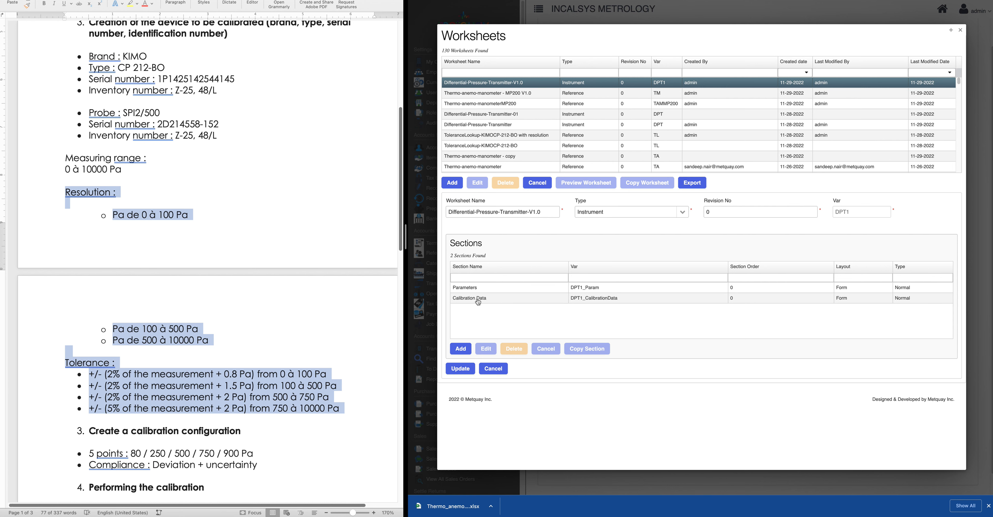
{"action": "left_click", "coordinate": [472, 291]}
{"action": "left_click", "coordinate": [486, 349]}
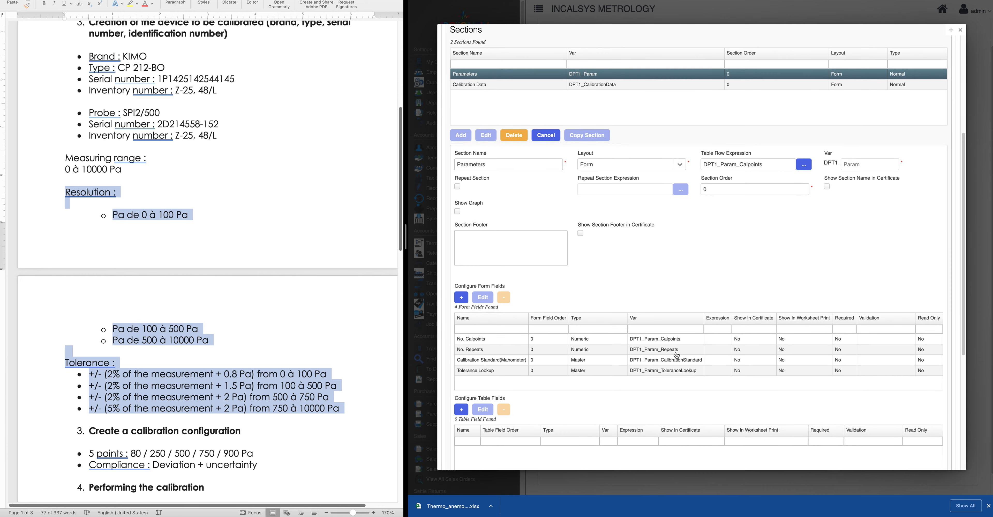
{"action": "left_click_drag", "start_coordinate": [770, 162], "coordinate": [695, 164]}
{"action": "key", "text": "super+c"}
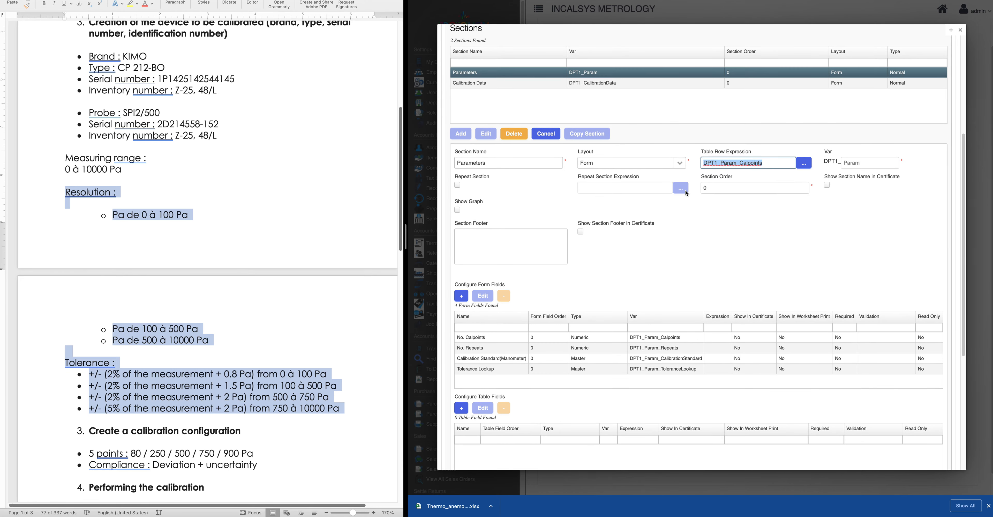
{"action": "key", "text": "BackSpace"}
{"action": "scroll", "coordinate": [594, 302], "scroll_direction": "down", "scroll_amount": 1}
{"action": "scroll", "coordinate": [594, 303], "scroll_direction": "down", "scroll_amount": 5}
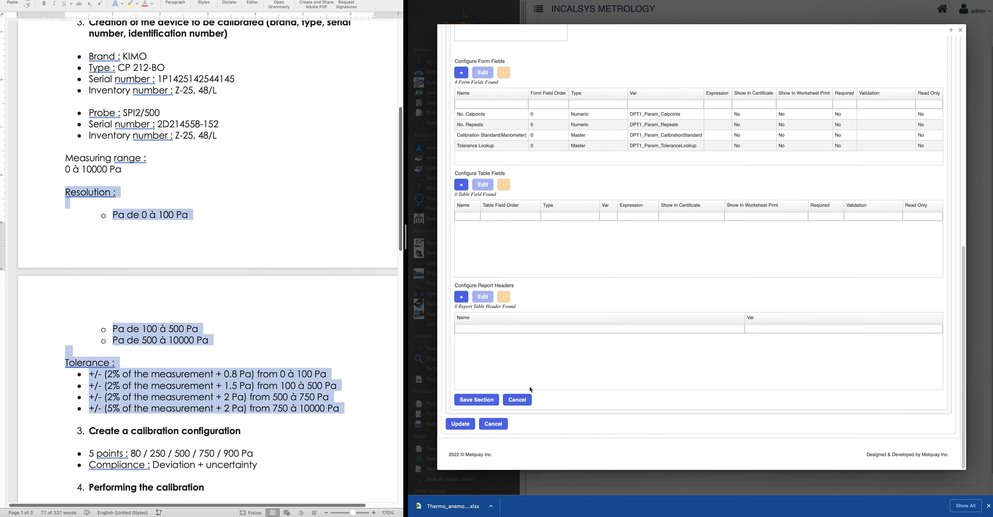
{"action": "left_click", "coordinate": [476, 399]}
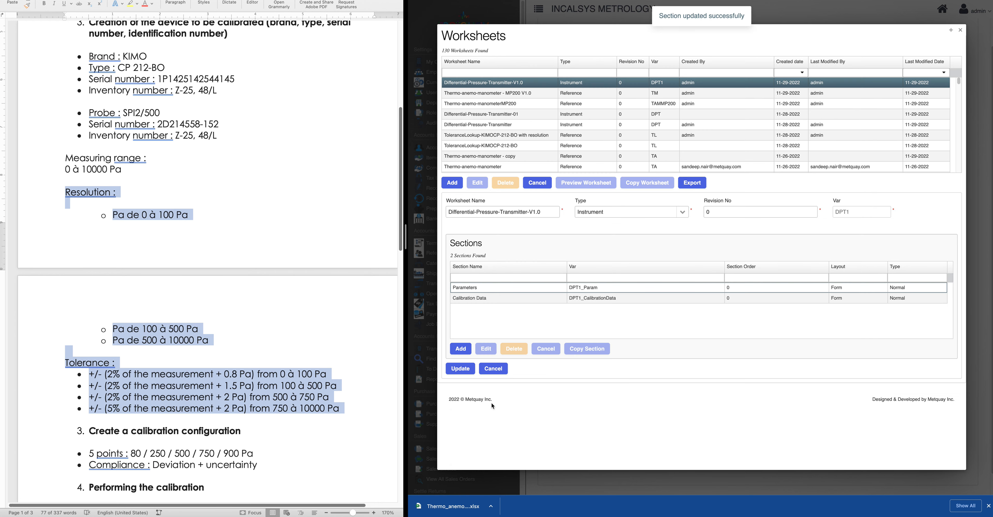
Paste the row expression into the Calibration Data section, then save the section and worksheet
{"action": "left_click", "coordinate": [484, 299]}
{"action": "left_click", "coordinate": [486, 347]}
{"action": "scroll", "coordinate": [610, 384], "scroll_direction": "down", "scroll_amount": 4}
{"action": "left_click", "coordinate": [720, 221]}
{"action": "key", "text": "super+v"}
{"action": "scroll", "coordinate": [720, 304], "scroll_direction": "down", "scroll_amount": 7}
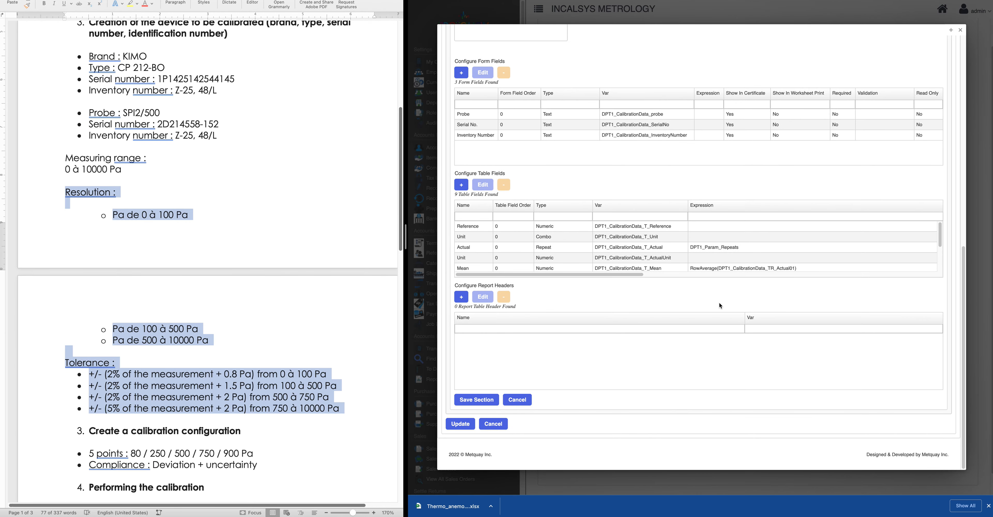
{"action": "left_click", "coordinate": [476, 399]}
{"action": "left_click", "coordinate": [467, 371]}
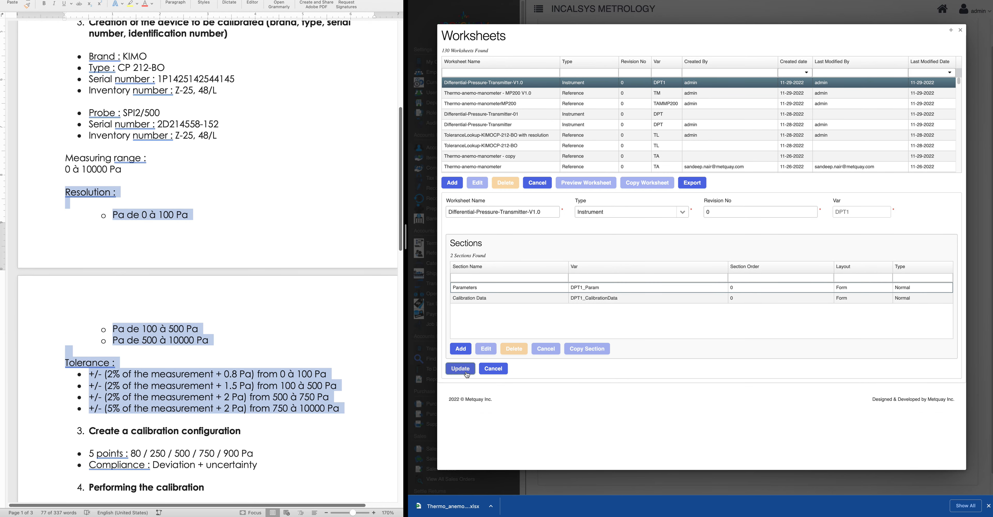
Reopen the worksheet's Calibration Data section for editing and widen the table fields' Name column
{"action": "left_click", "coordinate": [516, 83]}
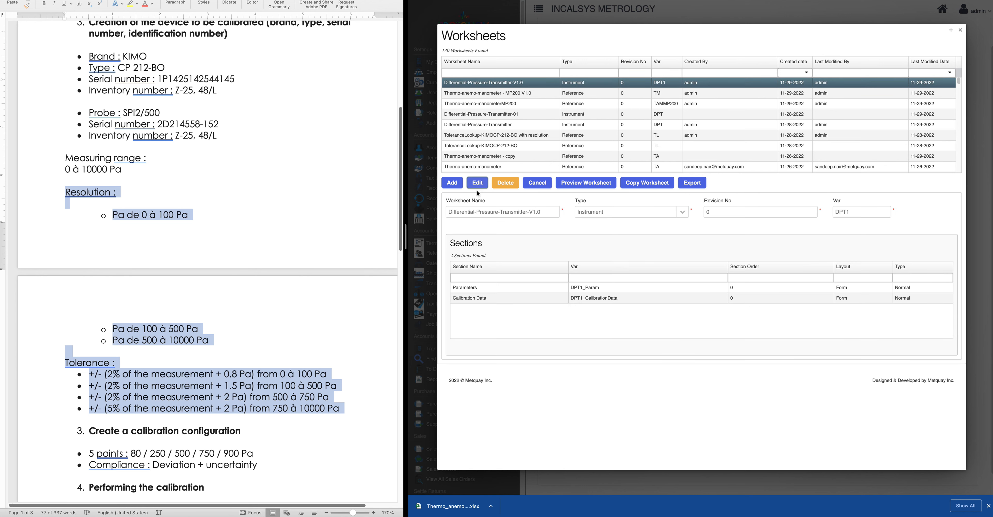
{"action": "left_click", "coordinate": [478, 184]}
{"action": "left_click", "coordinate": [481, 300]}
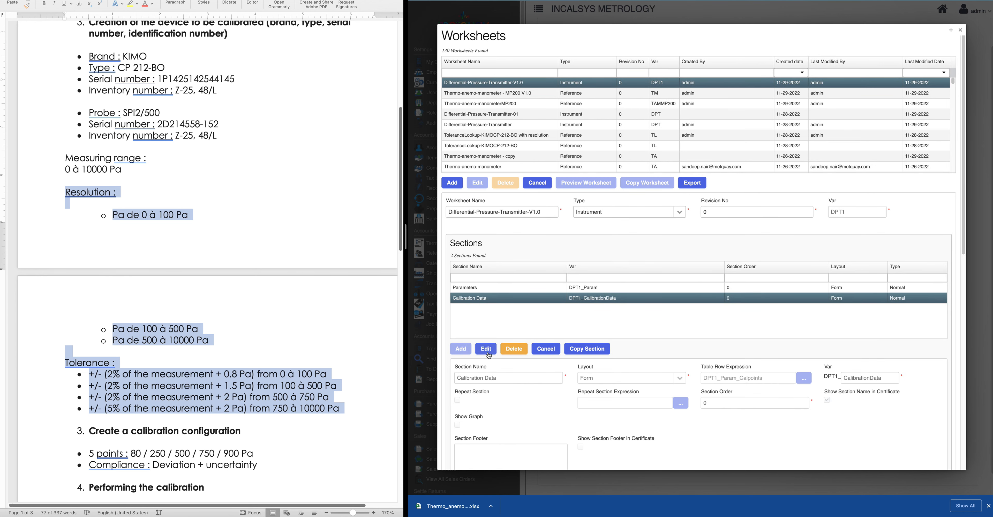
{"action": "left_click", "coordinate": [487, 351]}
{"action": "scroll", "coordinate": [616, 432], "scroll_direction": "down", "scroll_amount": 10}
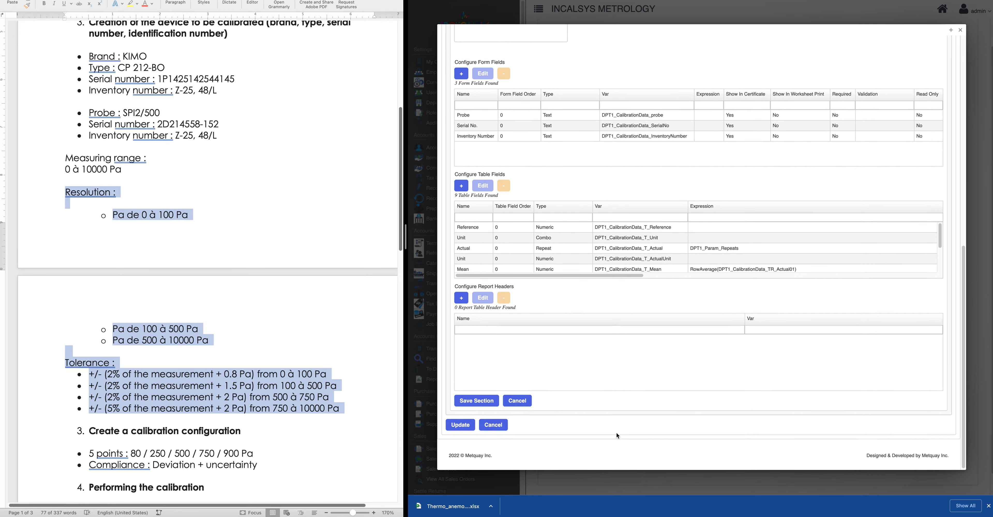
{"action": "scroll", "coordinate": [498, 266], "scroll_direction": "down", "scroll_amount": 3}
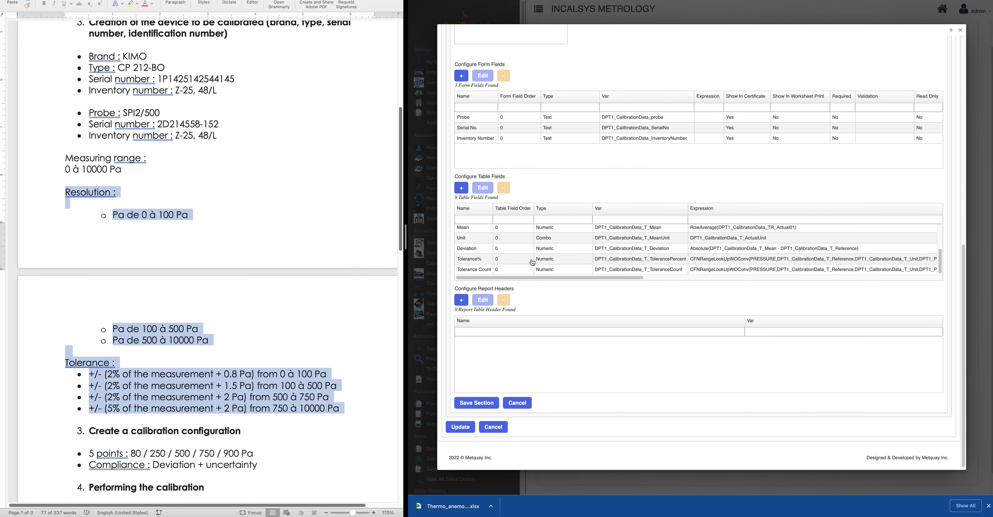
{"action": "left_click_drag", "start_coordinate": [493, 210], "coordinate": [512, 210]}
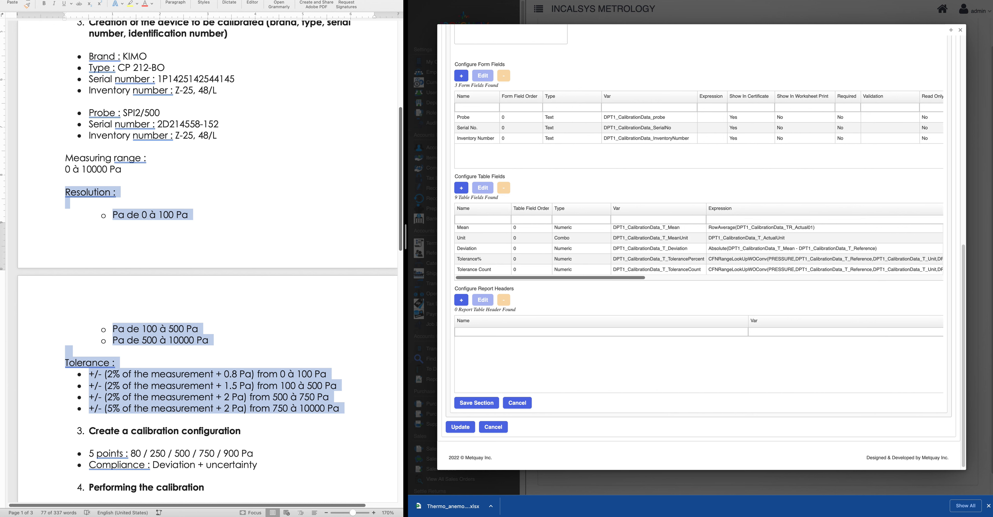
Add a Numeric table field named 'Tolerance ( +/- )' with variable Tolerance and open its expression builder
{"action": "left_click", "coordinate": [462, 189]}
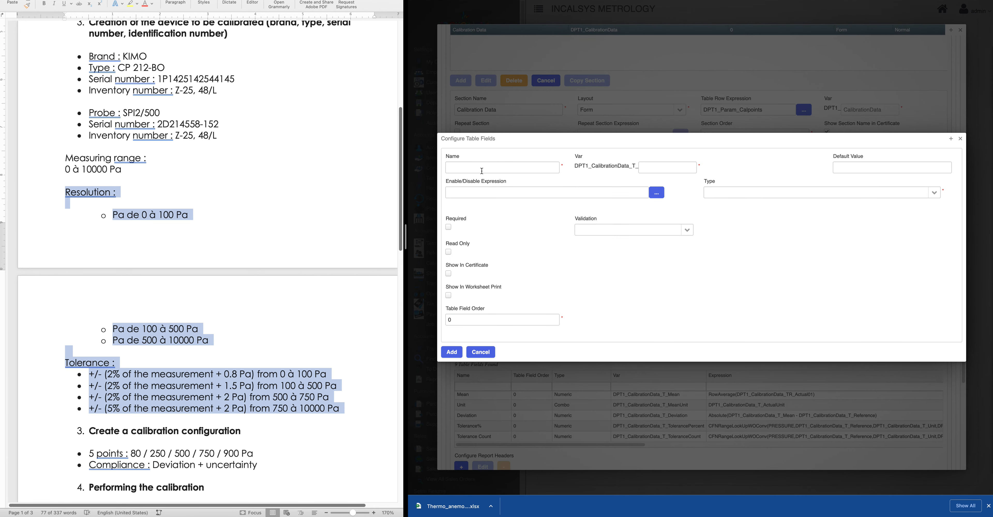
{"action": "left_click", "coordinate": [482, 170]}
{"action": "type", "text": "Tolearnce"}
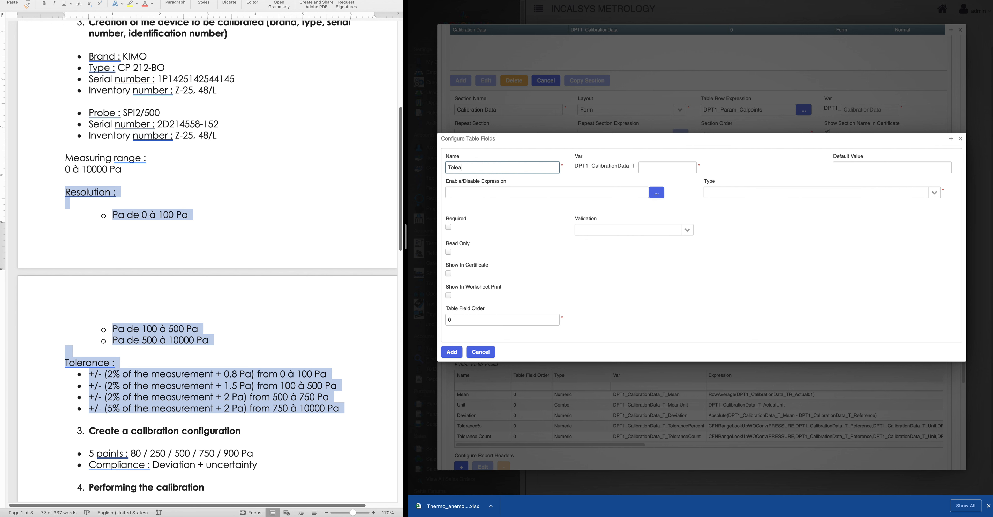
{"action": "key", "text": "BackSpace"}
{"action": "key", "text": "BackSpace"}
{"action": "type", "text": "rance ("}
{"action": "left_click", "coordinate": [666, 167]}
{"action": "type", "text": "Torlaerance"}
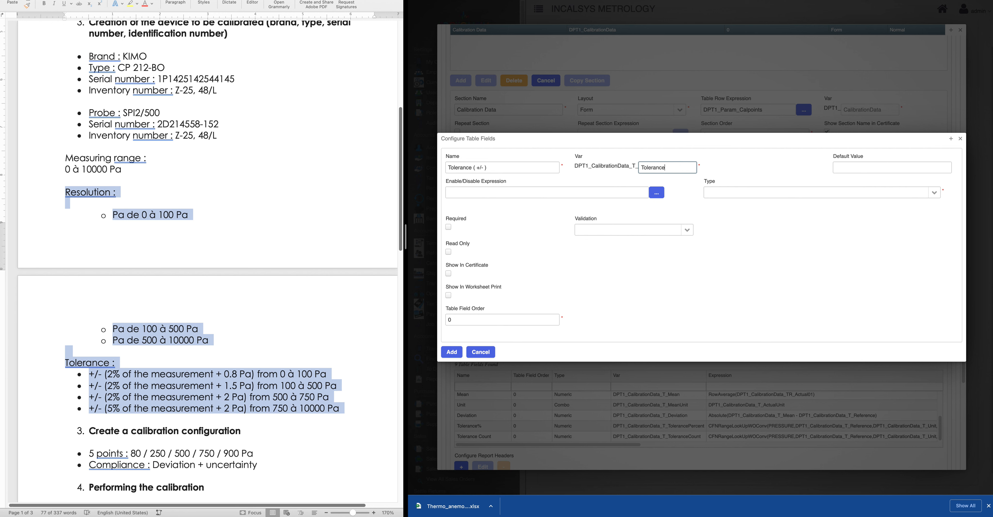
{"action": "left_click", "coordinate": [933, 193]}
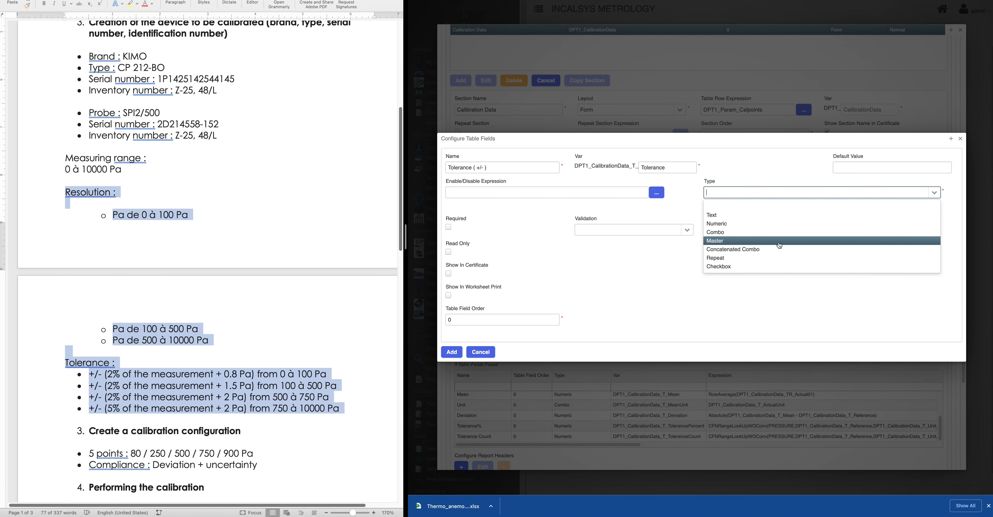
{"action": "left_click", "coordinate": [738, 223]}
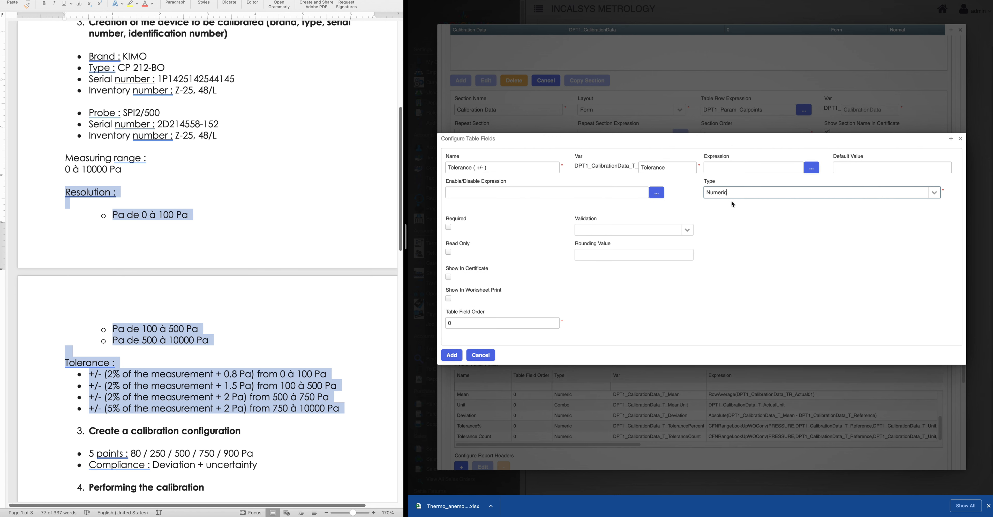
{"action": "left_click", "coordinate": [811, 171]}
{"action": "left_click", "coordinate": [491, 173]}
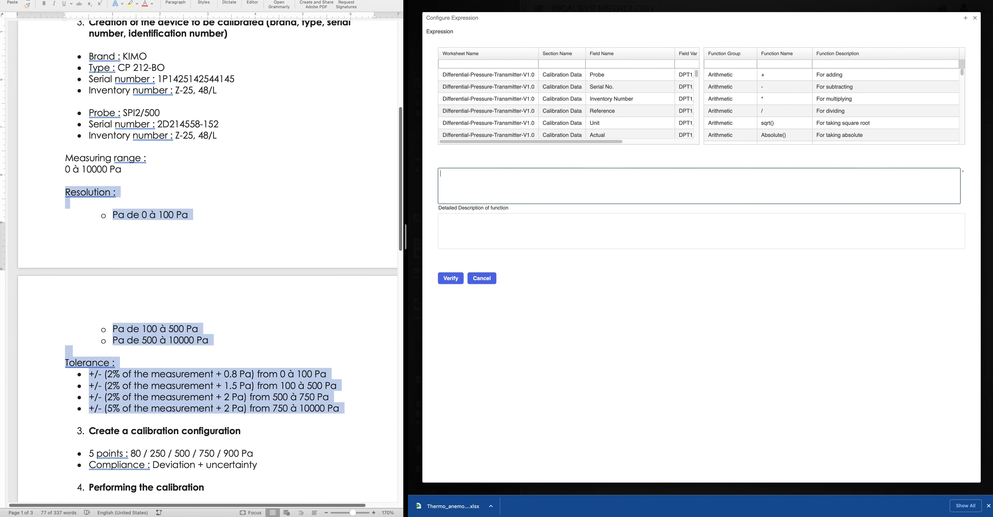
Start the expression with Tolerance% multiplied by 100, wrapped in brackets
{"action": "key", "text": "super+Tab"}
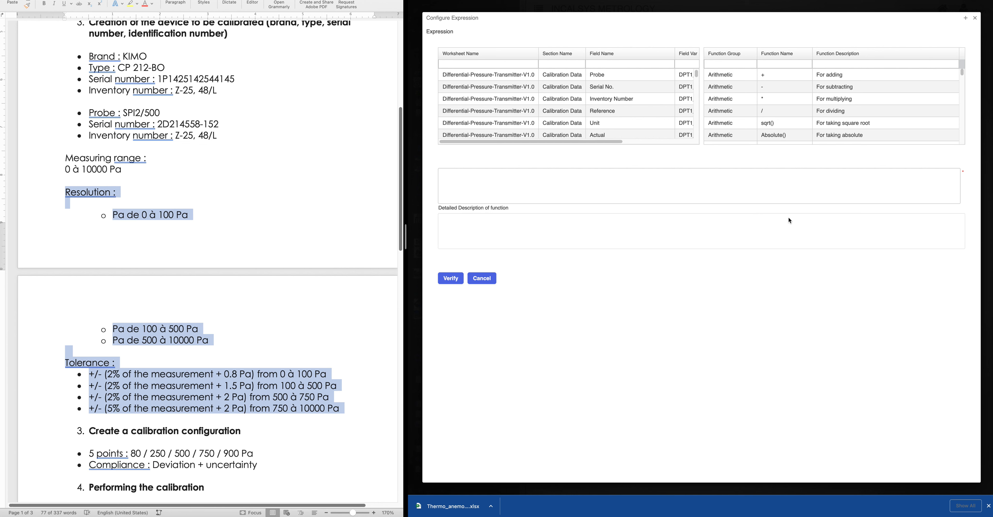
{"action": "left_click", "coordinate": [488, 181]}
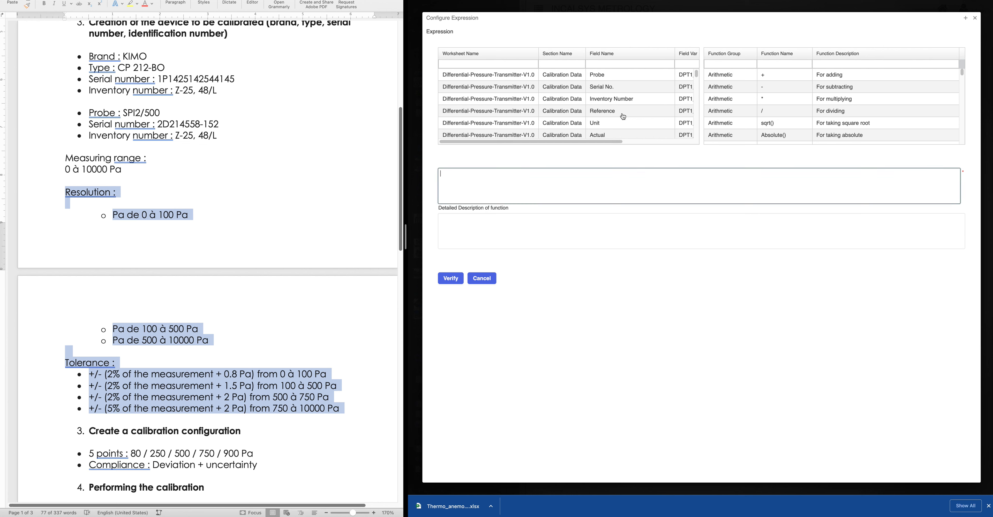
{"action": "scroll", "coordinate": [624, 122], "scroll_direction": "down", "scroll_amount": 1}
{"action": "scroll", "coordinate": [626, 125], "scroll_direction": "down", "scroll_amount": 5}
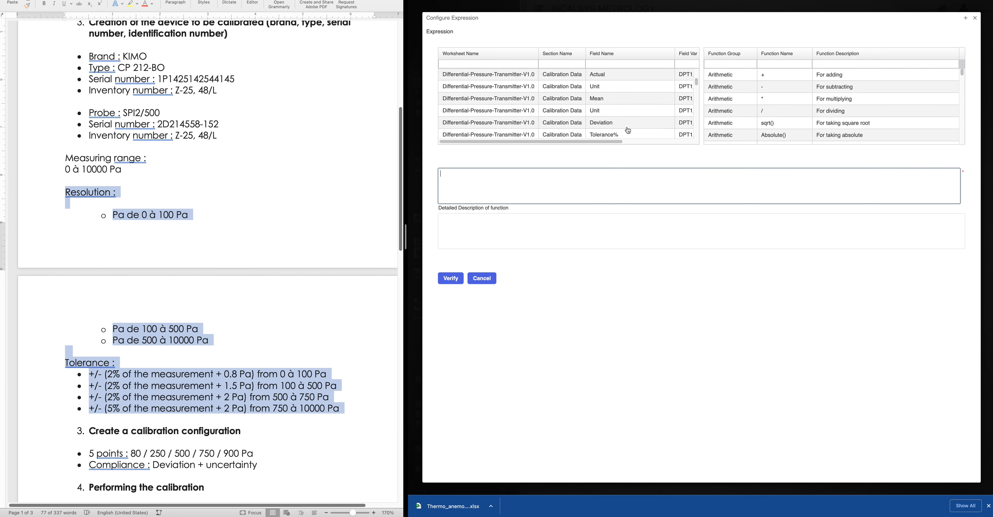
{"action": "double_click", "coordinate": [616, 128]}
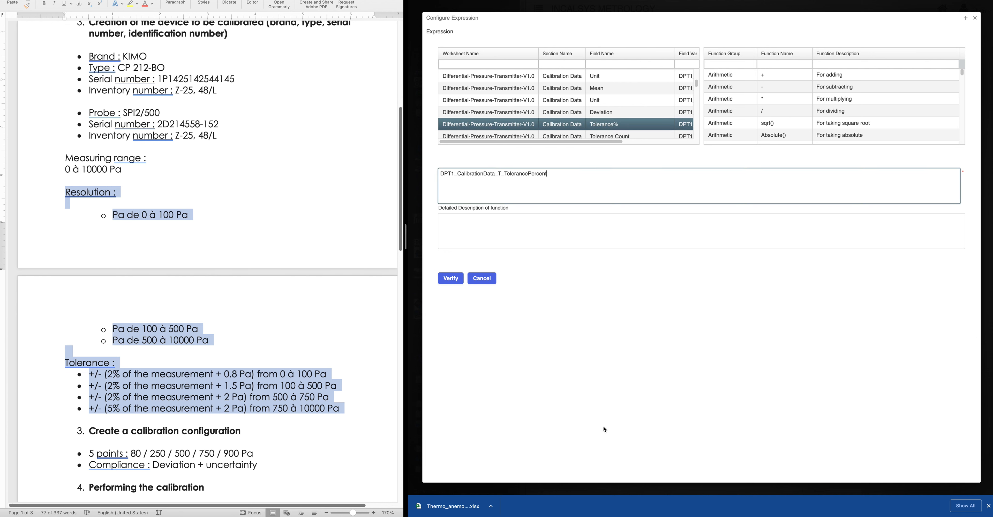
{"action": "type", "text": "*"}
{"action": "scroll", "coordinate": [655, 122], "scroll_direction": "up", "scroll_amount": 5}
{"action": "scroll", "coordinate": [655, 121], "scroll_direction": "up", "scroll_amount": 1}
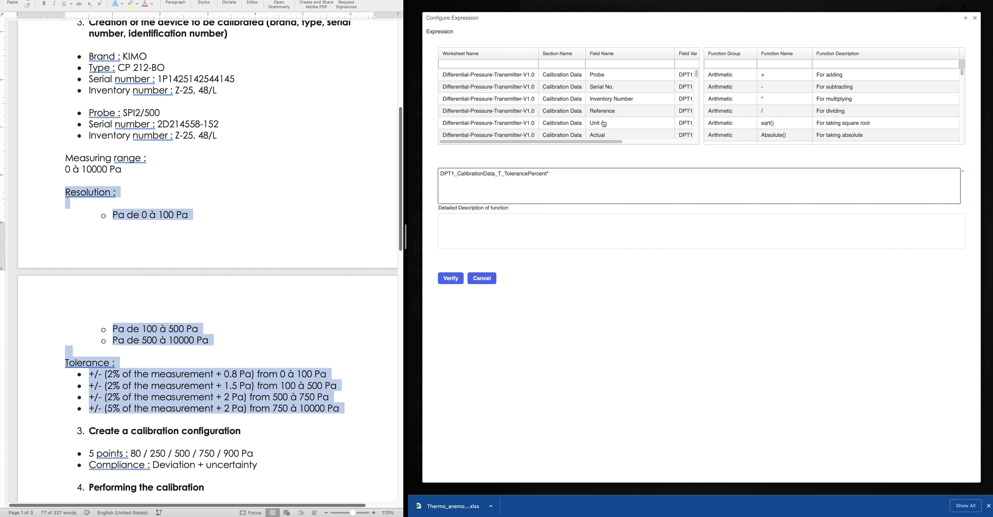
{"action": "scroll", "coordinate": [605, 123], "scroll_direction": "down", "scroll_amount": 1}
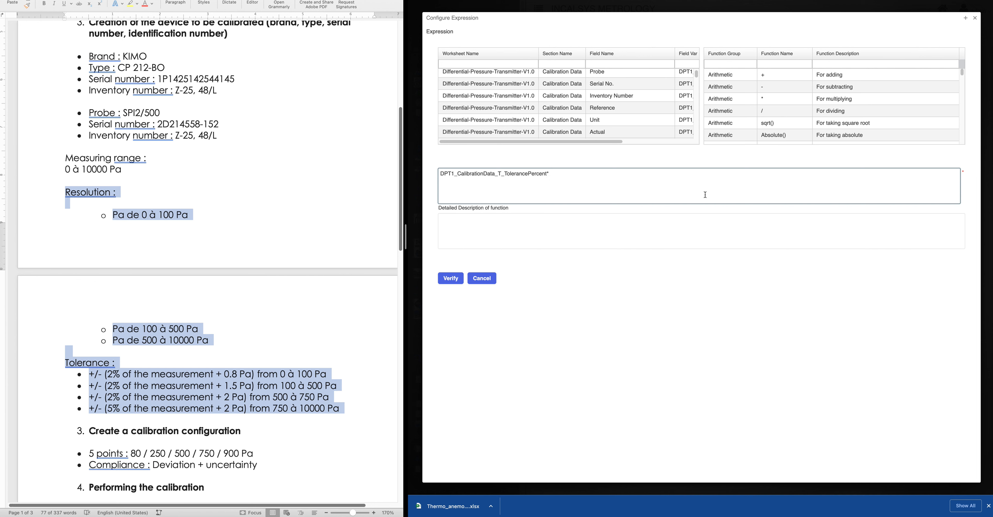
{"action": "type", "text": "100"}
{"action": "left_click", "coordinate": [441, 173]}
{"action": "type", "text": "("}
{"action": "type", "text": "*"}
Multiply by Reference, add Tolerance Count, and verify the expression
{"action": "double_click", "coordinate": [602, 107]}
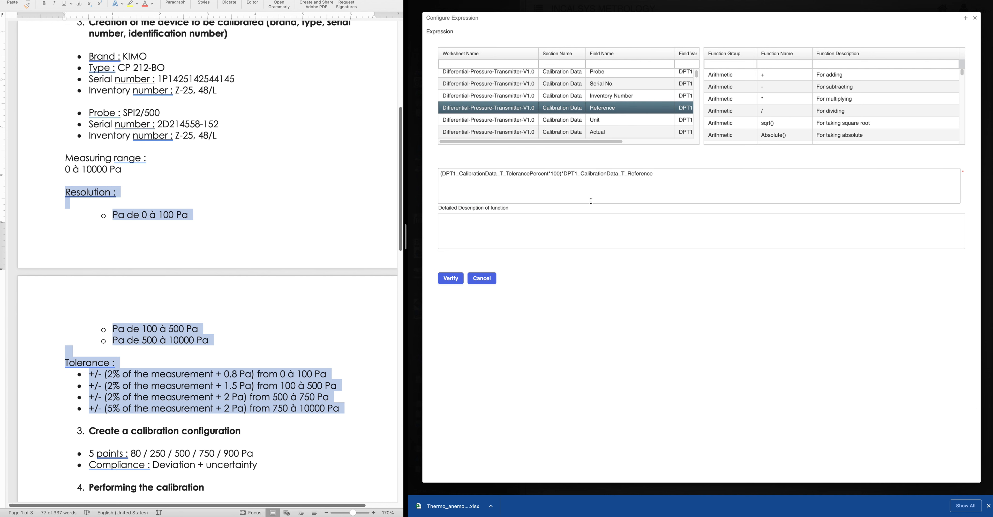
{"action": "left_click", "coordinate": [440, 173]}
{"action": "type", "text": "("}
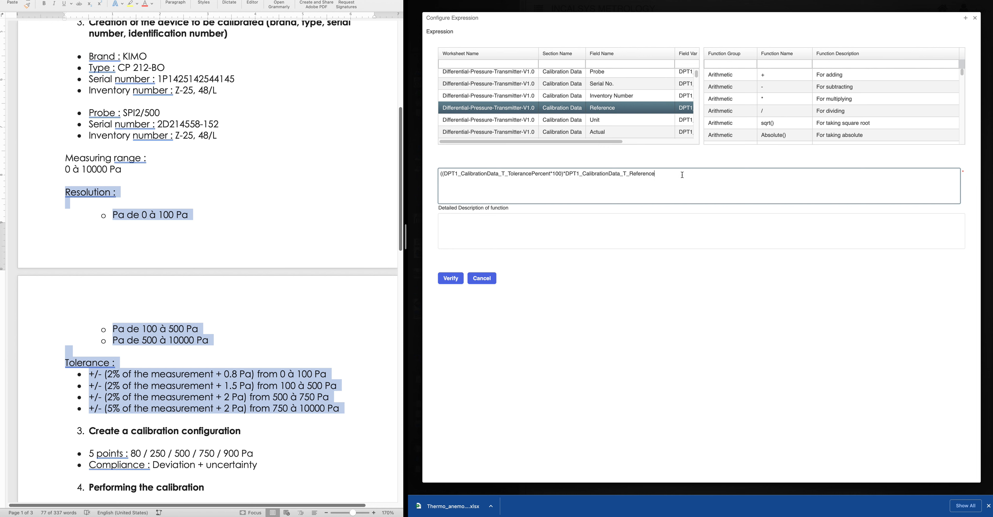
{"action": "type", "text": "+"}
{"action": "scroll", "coordinate": [620, 131], "scroll_direction": "down", "scroll_amount": 1}
{"action": "scroll", "coordinate": [620, 134], "scroll_direction": "down", "scroll_amount": 5}
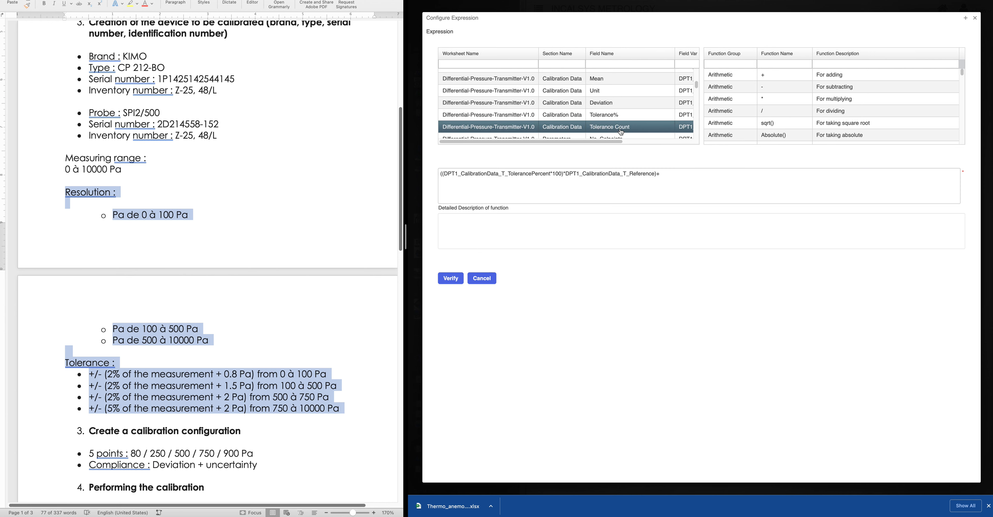
{"action": "double_click", "coordinate": [622, 130]}
{"action": "left_click", "coordinate": [451, 278]}
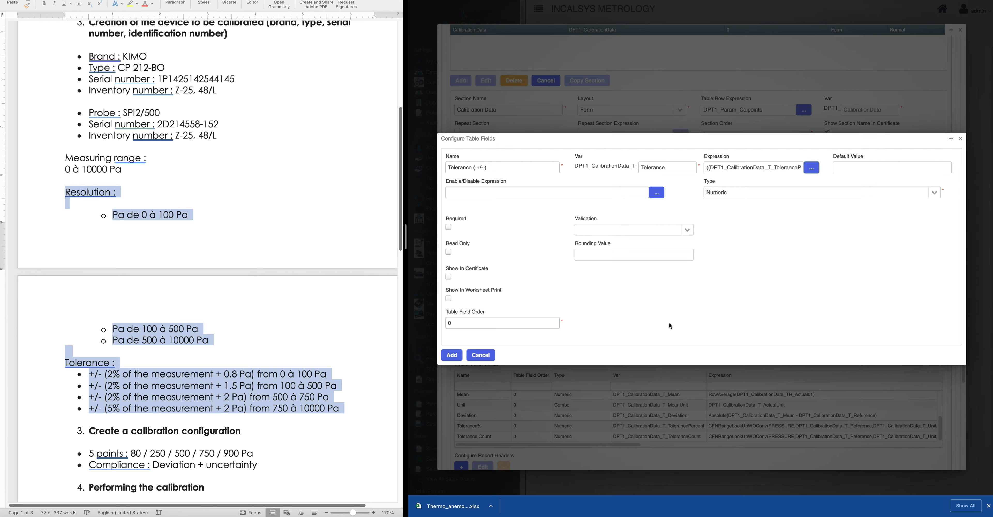
Add Tolerance ( +/- ) as the tenth table field and begin another new table field
{"action": "left_click", "coordinate": [451, 355]}
{"action": "scroll", "coordinate": [593, 414], "scroll_direction": "up", "scroll_amount": 1}
{"action": "scroll", "coordinate": [593, 415], "scroll_direction": "down", "scroll_amount": 2}
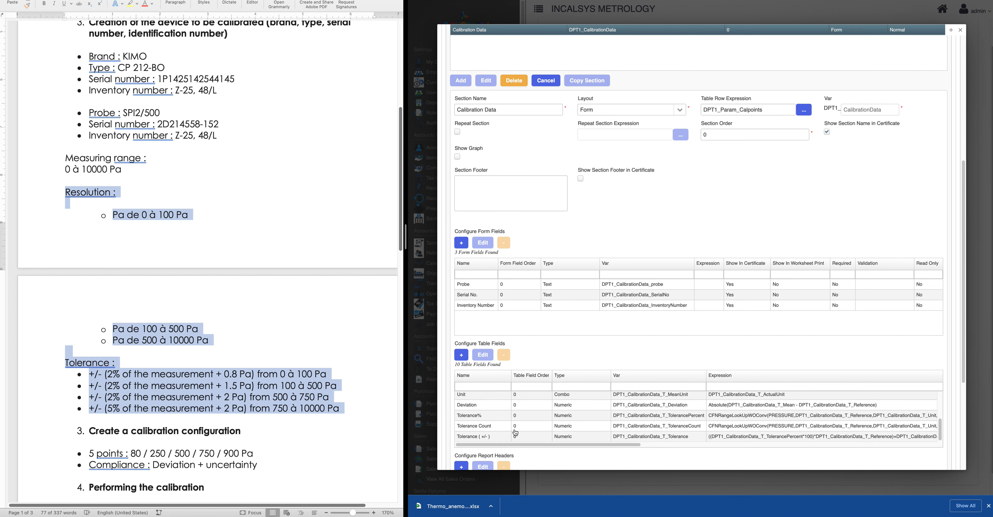
{"action": "scroll", "coordinate": [659, 395], "scroll_direction": "down", "scroll_amount": 3}
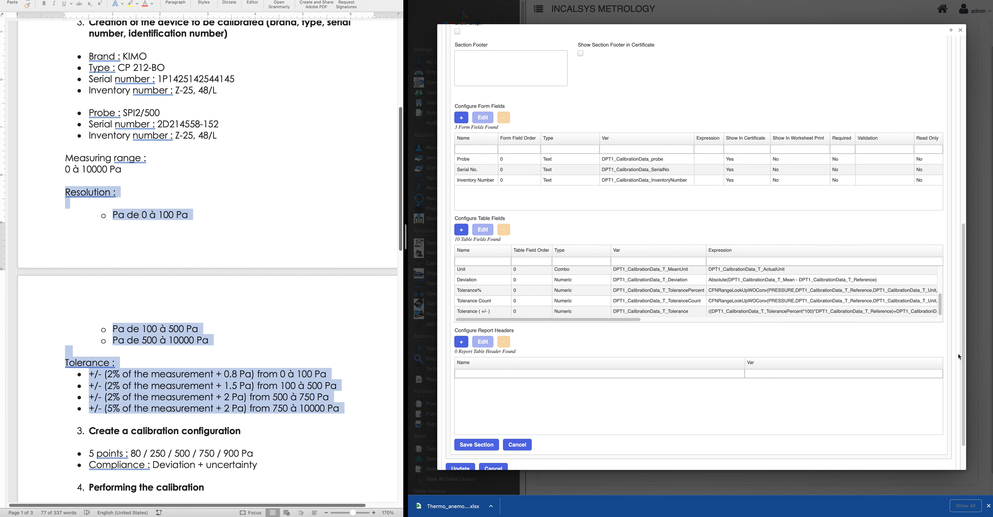
{"action": "scroll", "coordinate": [500, 288], "scroll_direction": "down", "scroll_amount": 2}
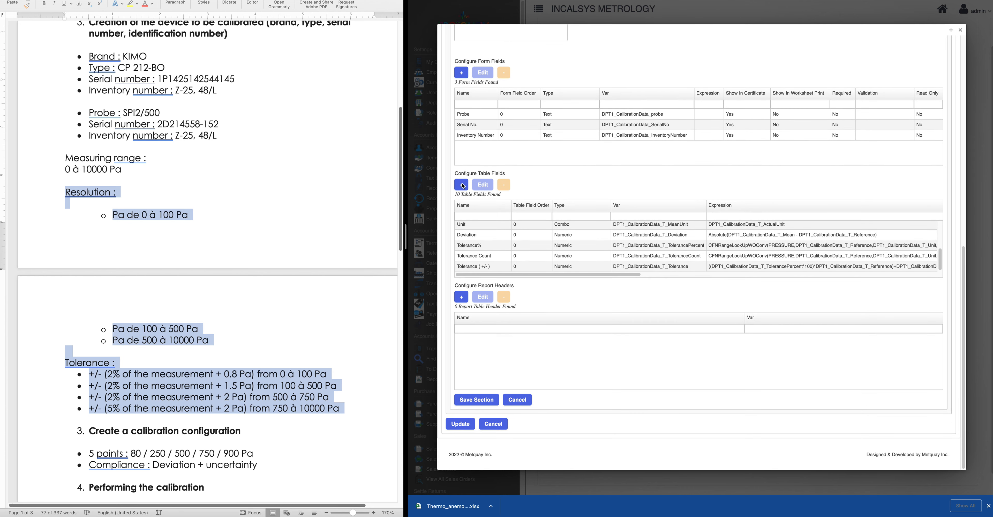
{"action": "left_click", "coordinate": [461, 185]}
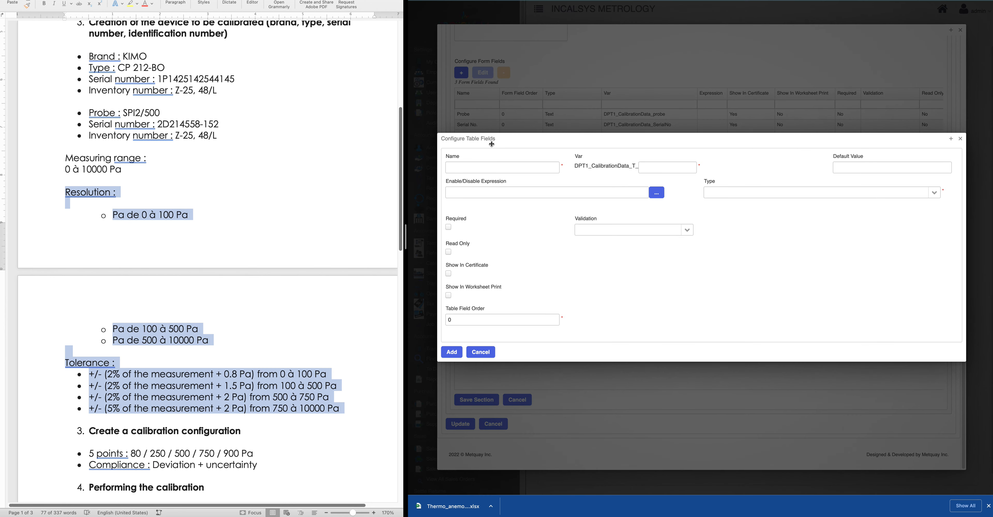
Name the new field 'Uncertainty ( Standard)', fixing the spelling with the suggestion
{"action": "left_click", "coordinate": [484, 165]}
{"action": "type", "text": "Unc"}
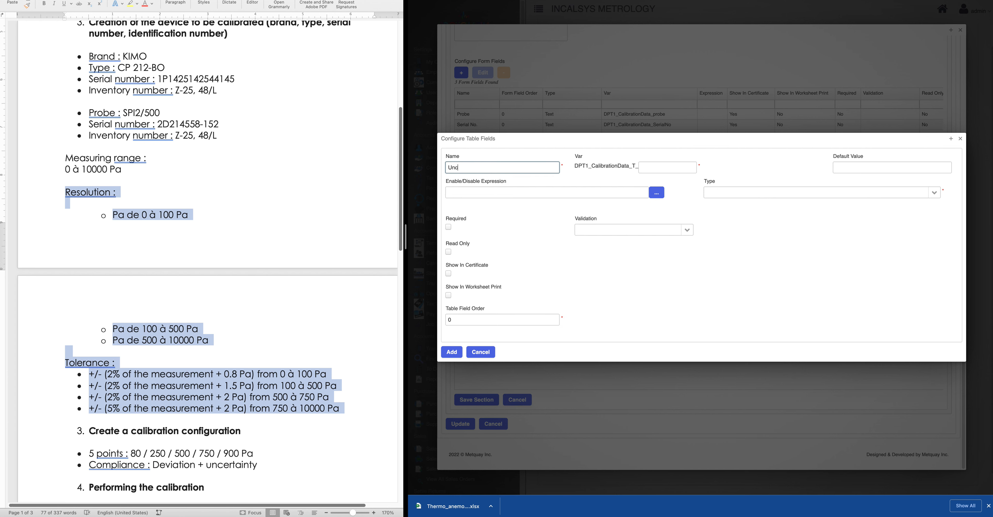
{"action": "type", "text": "ertainit"}
{"action": "key", "text": "BackSpace"}
{"action": "type", "text": "y of"}
{"action": "key", "text": "BackSpace"}
{"action": "key", "text": "BackSpace"}
{"action": "key", "text": "BackSpace"}
{"action": "type", "text": "( Standard"}
{"action": "right_click", "coordinate": [463, 169]}
{"action": "left_click", "coordinate": [475, 174]}
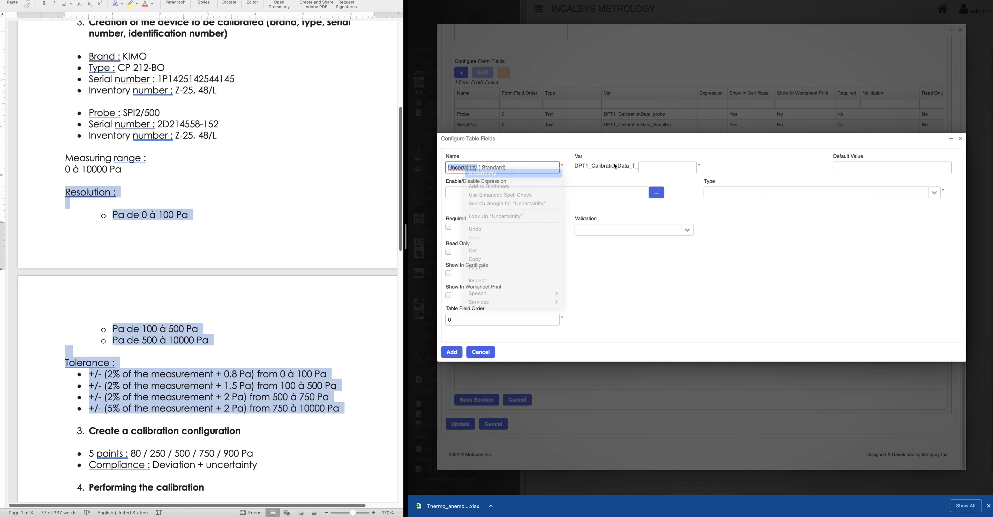
Set variable Uncertainty, enable Show In Certificate, and make the field Numeric
{"action": "left_click", "coordinate": [653, 167]}
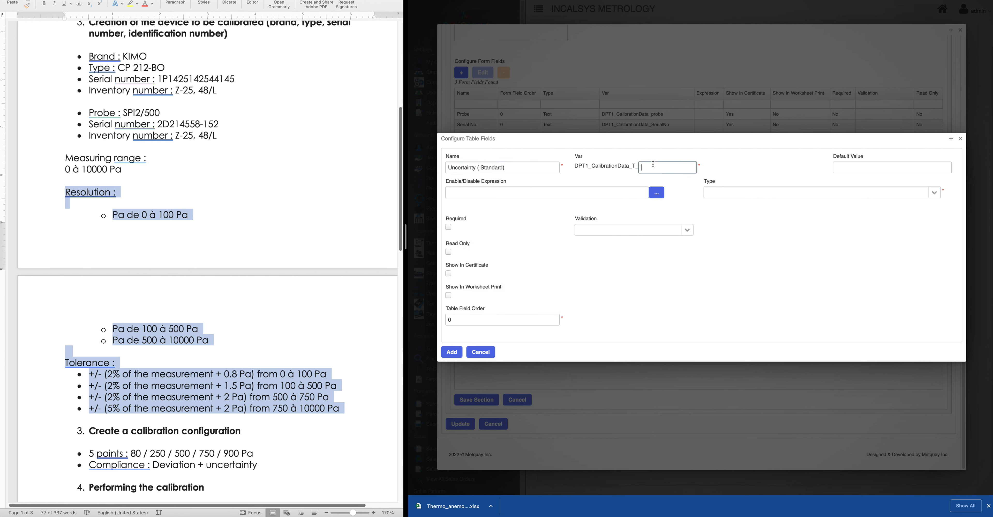
{"action": "type", "text": "Uncertainty"}
{"action": "left_click", "coordinate": [453, 273]}
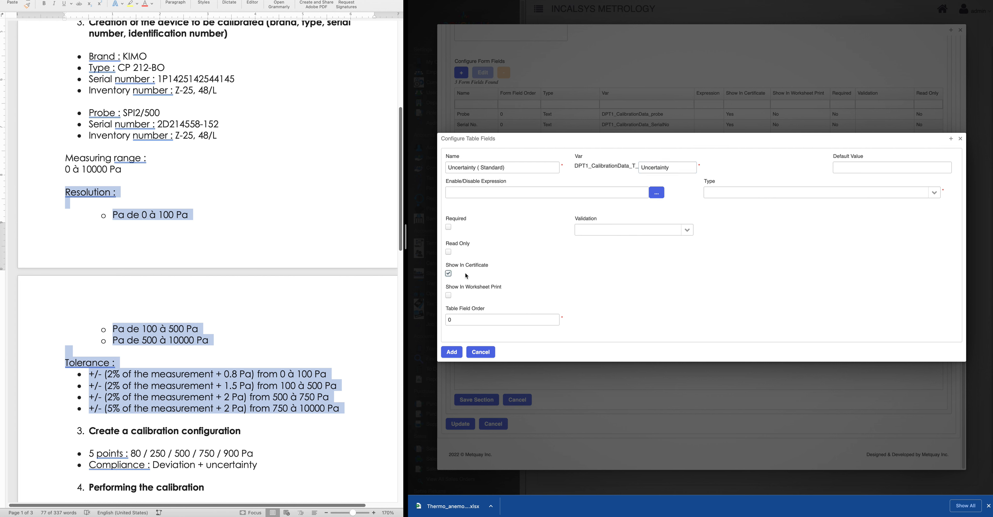
{"action": "left_click", "coordinate": [925, 193]}
{"action": "left_click", "coordinate": [762, 228]}
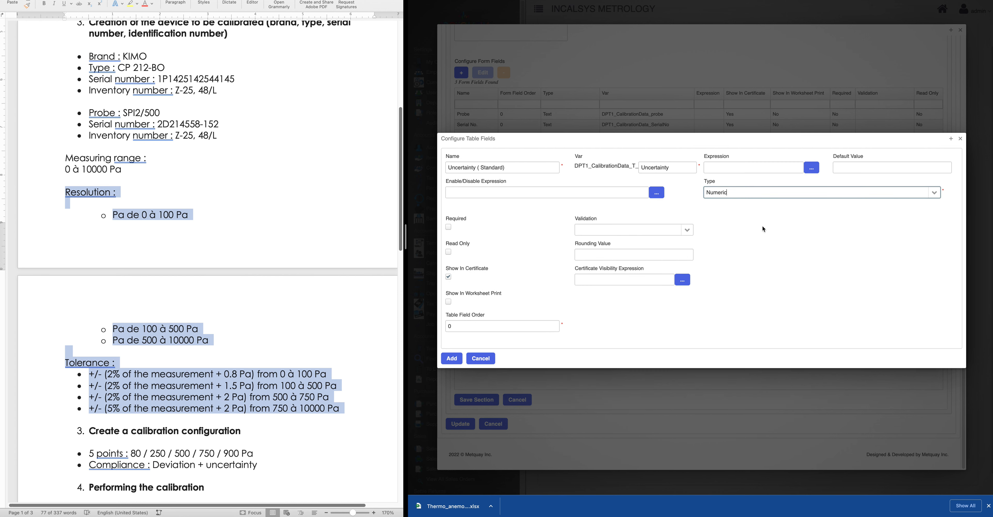
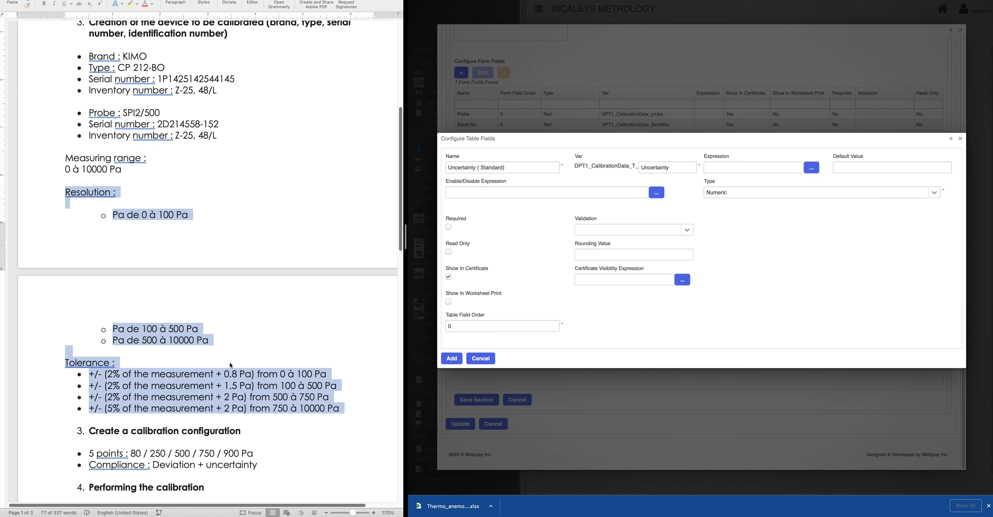
Bring the Sauermann MP200 calibration certificate PDF to the front in Adobe Acrobat
{"action": "scroll", "coordinate": [267, 397], "scroll_direction": "down", "scroll_amount": 1}
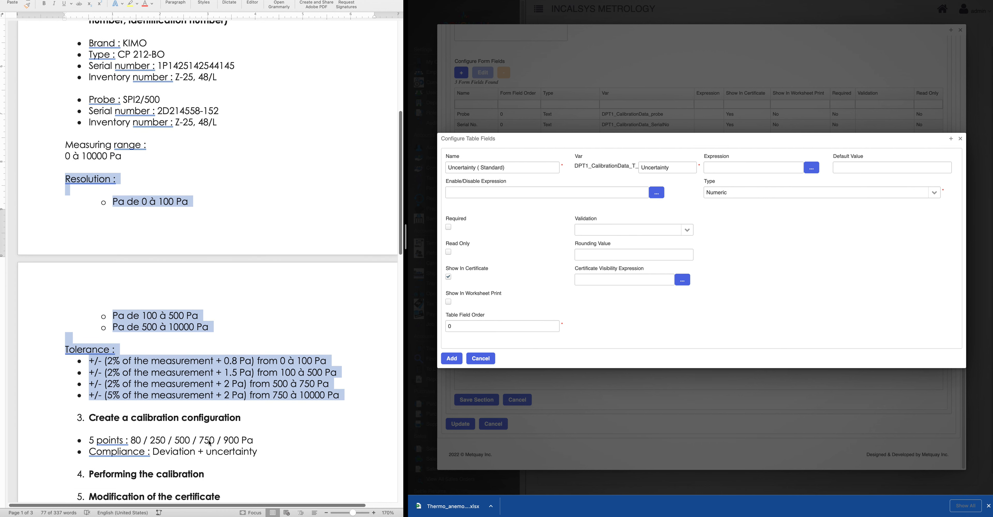
{"action": "mouse_move", "coordinate": [560, 512]}
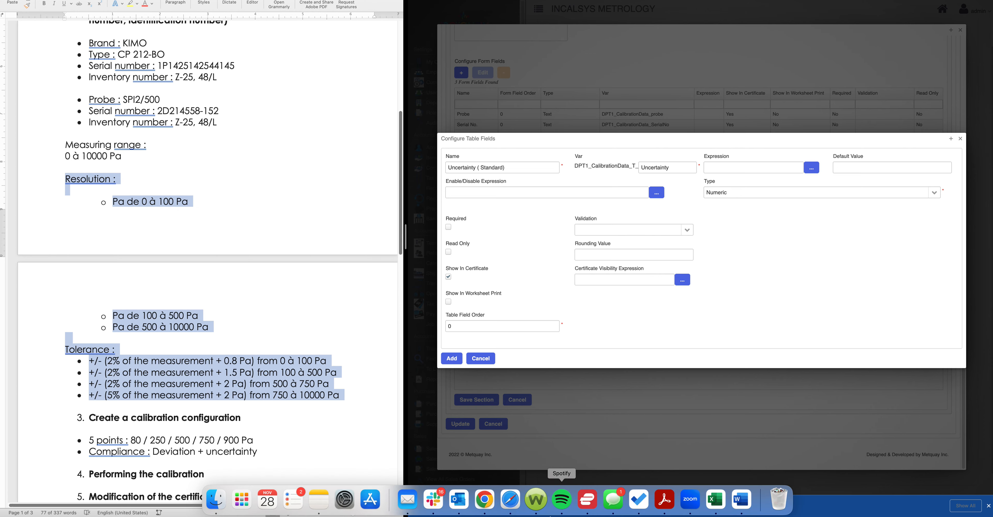
{"action": "left_click", "coordinate": [662, 497]}
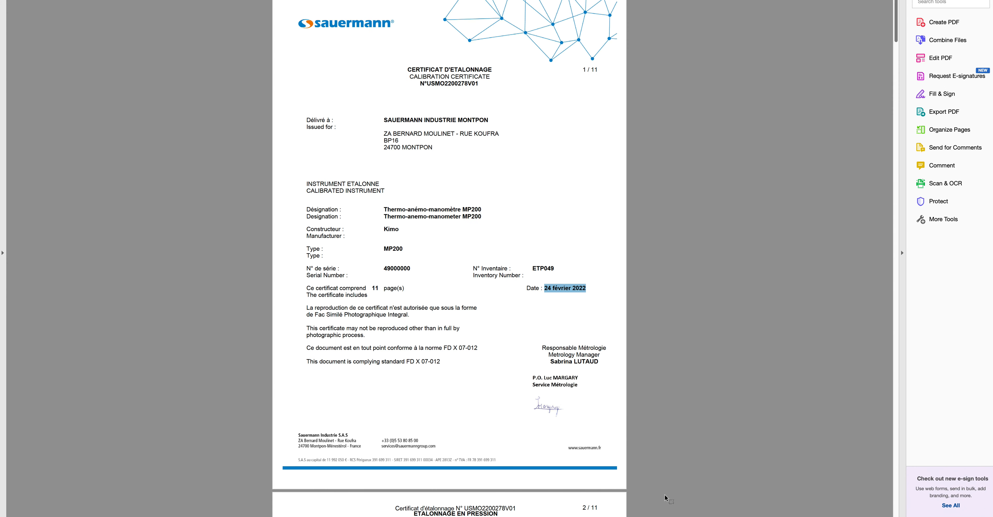
Scroll through the MP200 certificate's pages to review their contents
{"action": "scroll", "coordinate": [537, 376], "scroll_direction": "down", "scroll_amount": 5}
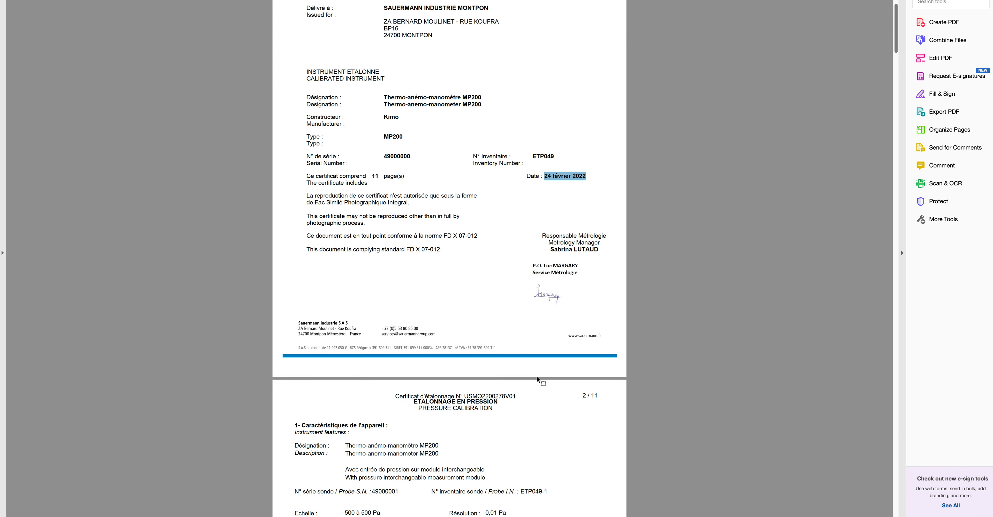
{"action": "scroll", "coordinate": [537, 379], "scroll_direction": "down", "scroll_amount": 20}
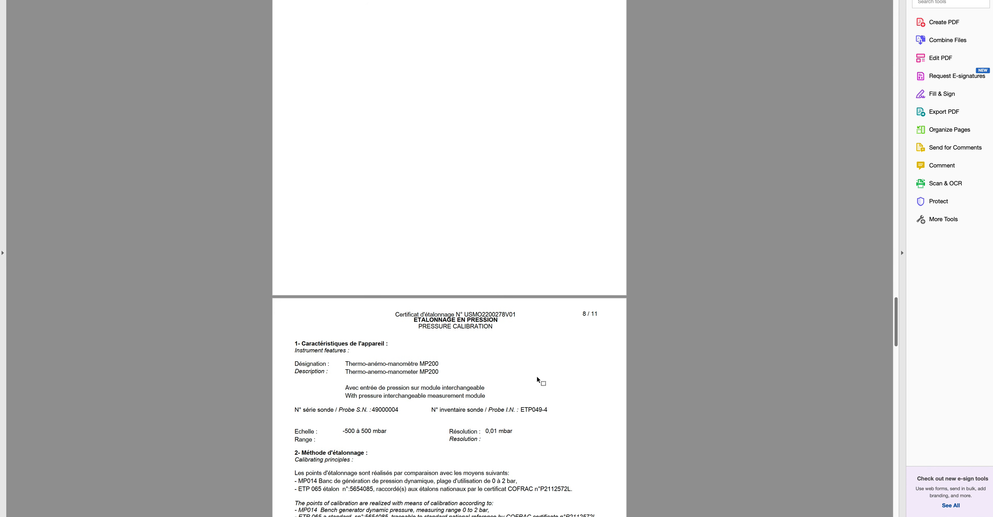
{"action": "scroll", "coordinate": [537, 377], "scroll_direction": "down", "scroll_amount": 5}
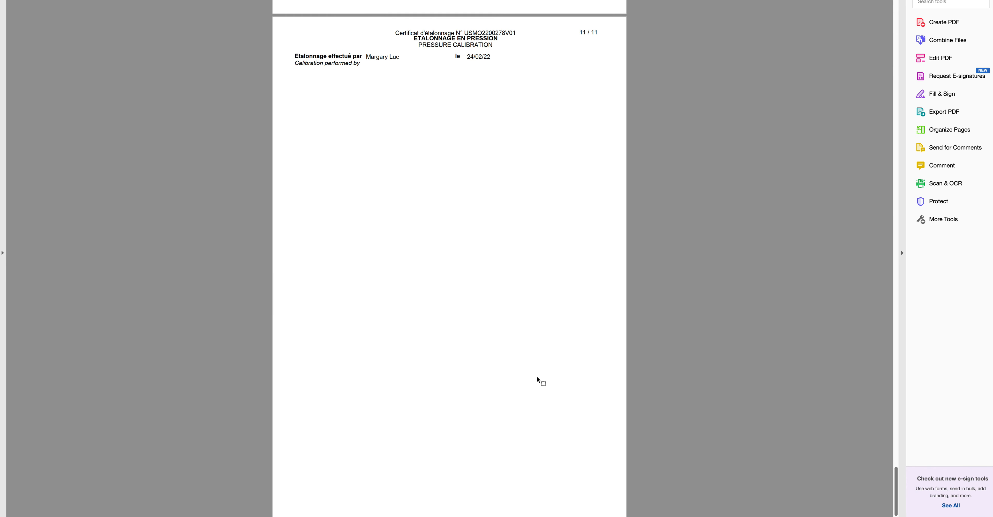
{"action": "scroll", "coordinate": [537, 376], "scroll_direction": "up", "scroll_amount": 10}
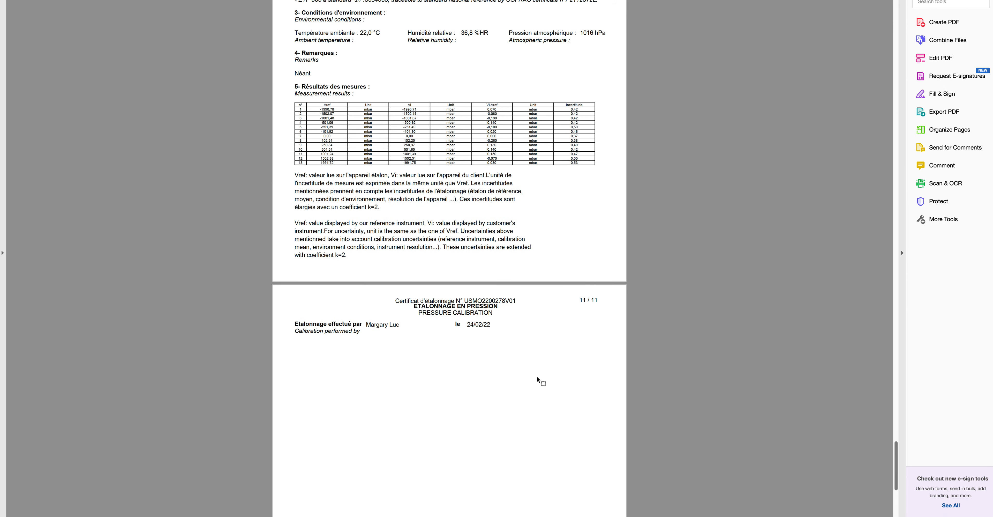
{"action": "scroll", "coordinate": [397, 196], "scroll_direction": "down", "scroll_amount": 10}
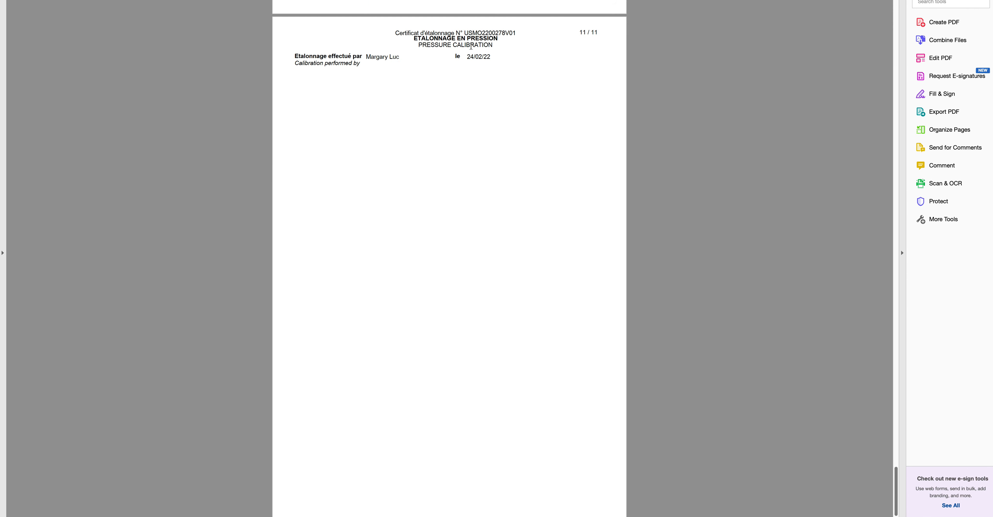
{"action": "scroll", "coordinate": [474, 127], "scroll_direction": "up", "scroll_amount": 2}
{"action": "scroll", "coordinate": [474, 130], "scroll_direction": "up", "scroll_amount": 10}
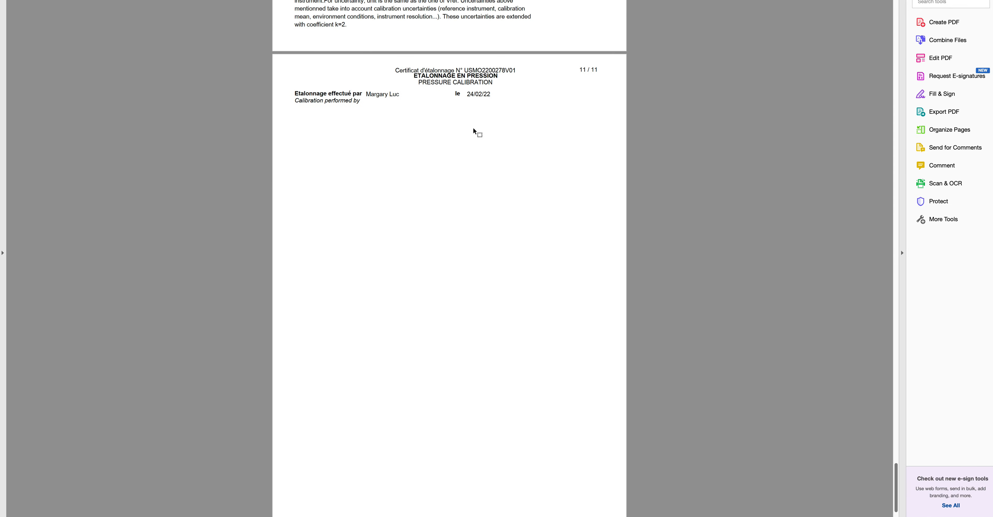
{"action": "scroll", "coordinate": [473, 131], "scroll_direction": "up", "scroll_amount": 10}
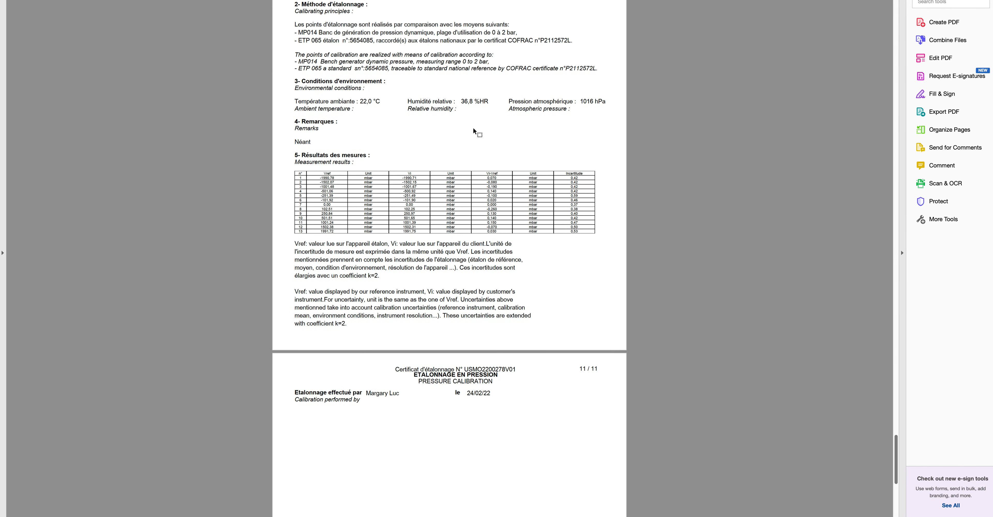
{"action": "left_click_drag", "start_coordinate": [897, 444], "coordinate": [896, 403]}
{"action": "scroll", "coordinate": [478, 213], "scroll_direction": "up", "scroll_amount": 10}
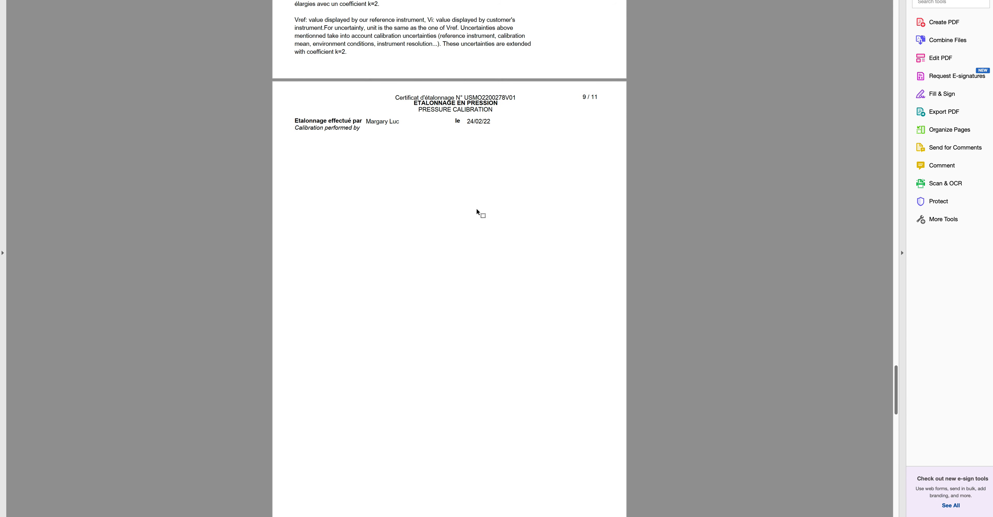
{"action": "scroll", "coordinate": [445, 225], "scroll_direction": "up", "scroll_amount": 13}
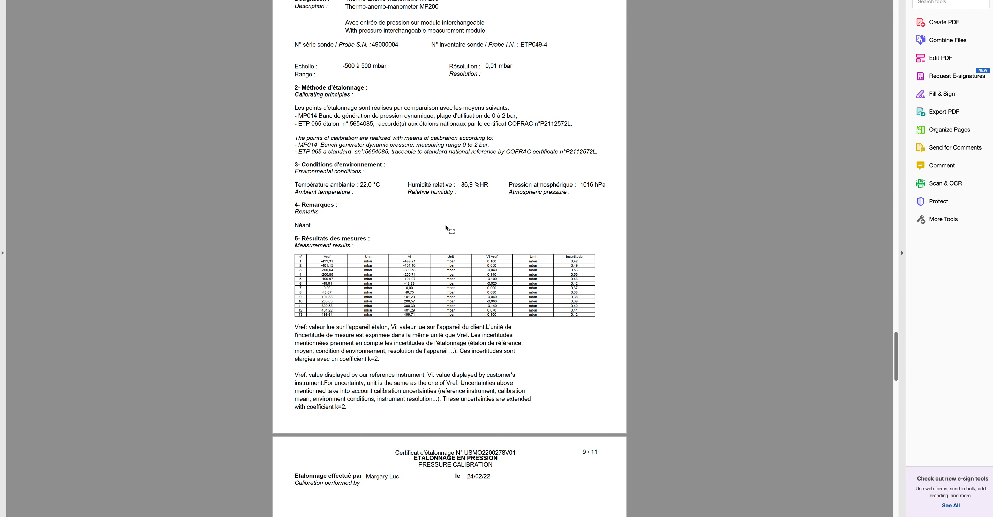
{"action": "scroll", "coordinate": [447, 227], "scroll_direction": "up", "scroll_amount": 16}
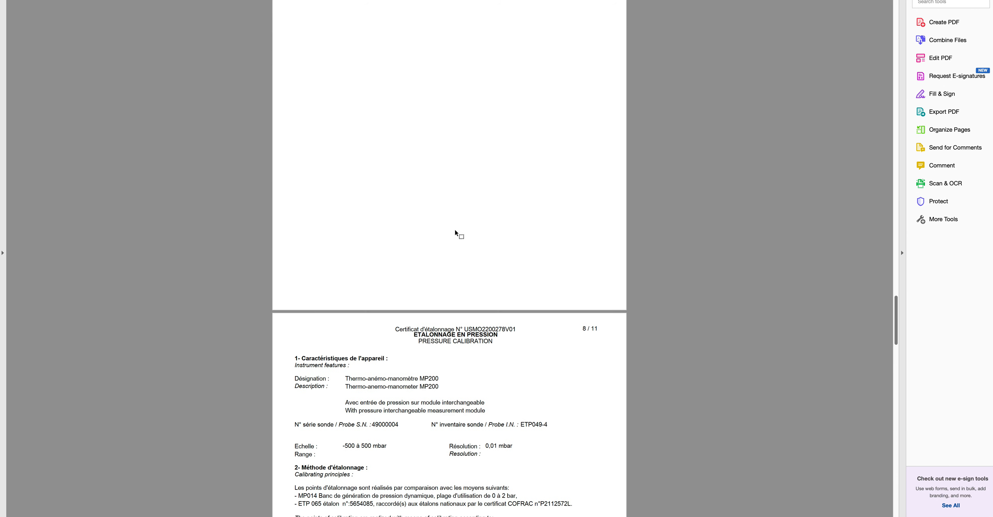
{"action": "scroll", "coordinate": [457, 229], "scroll_direction": "up", "scroll_amount": 12}
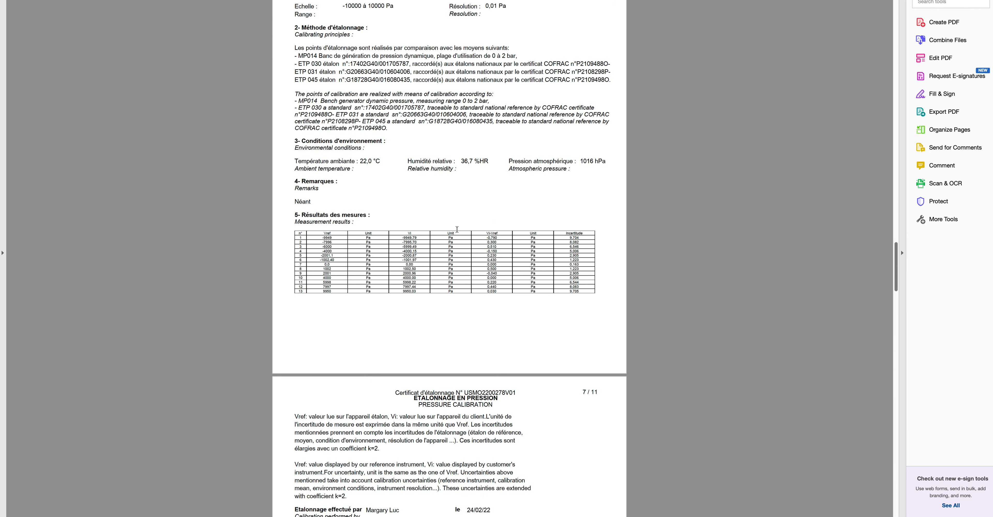
Jump to page 1, then scroll down to page 2's Résultats des mesures table for the -500 à 500 Pa probe
{"action": "key", "text": "Home"}
{"action": "scroll", "coordinate": [457, 230], "scroll_direction": "down", "scroll_amount": 18}
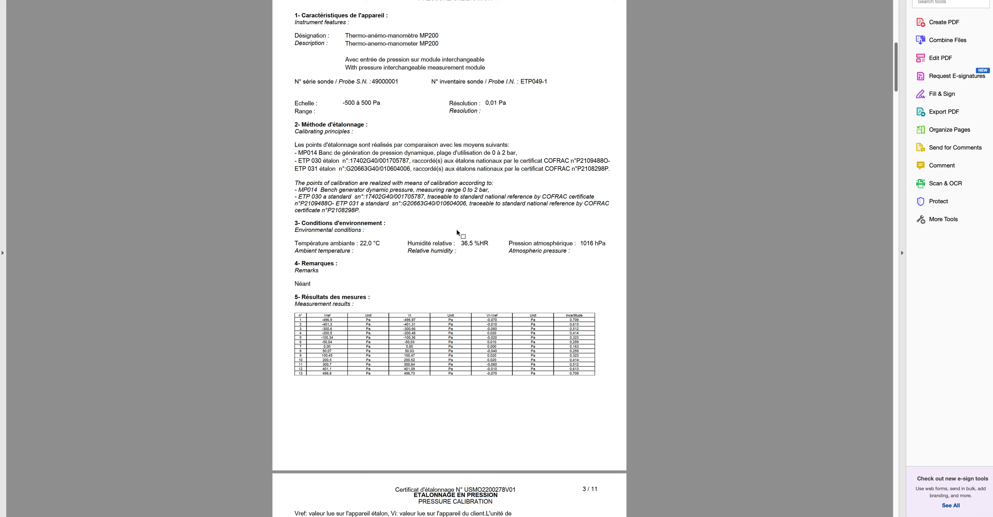
{"action": "scroll", "coordinate": [455, 318], "scroll_direction": "up", "scroll_amount": 7}
{"action": "scroll", "coordinate": [447, 336], "scroll_direction": "up", "scroll_amount": 8}
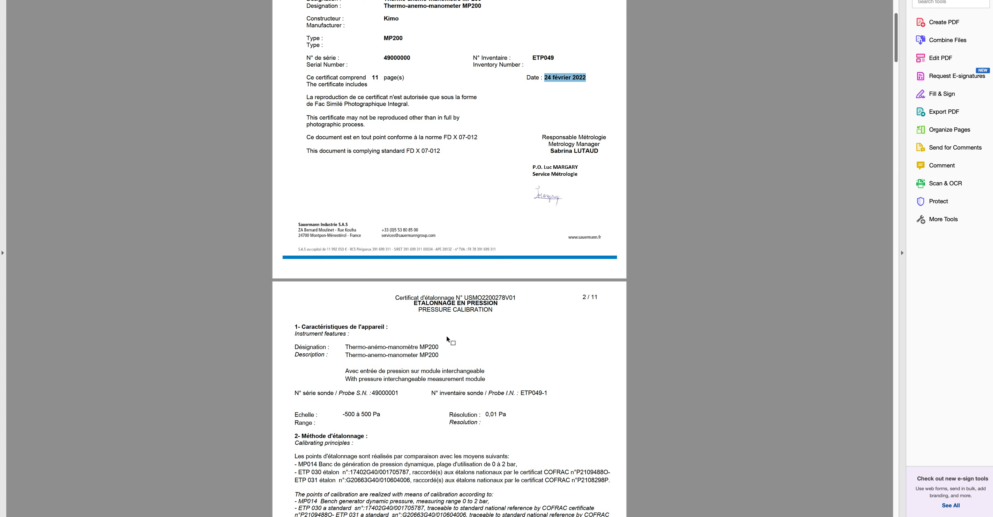
{"action": "scroll", "coordinate": [446, 358], "scroll_direction": "down", "scroll_amount": 3}
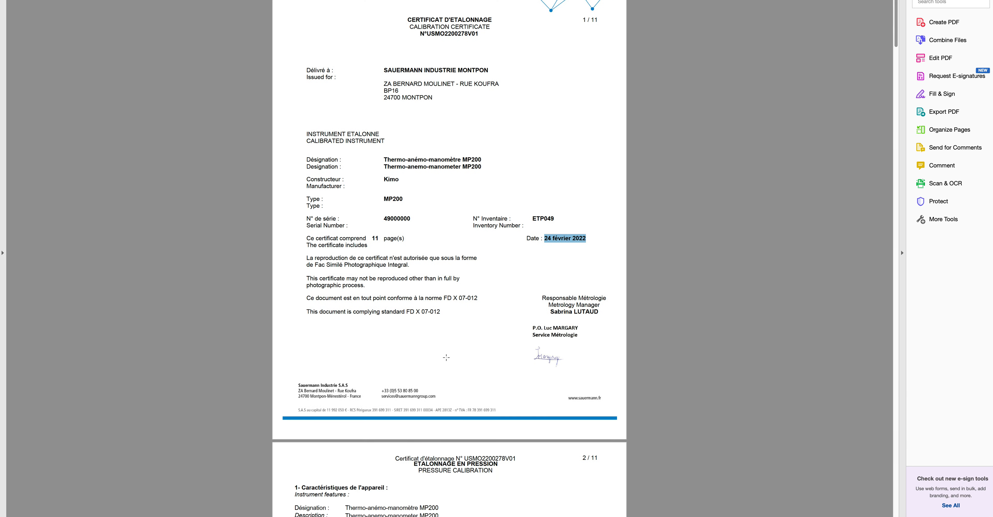
{"action": "scroll", "coordinate": [447, 358], "scroll_direction": "down", "scroll_amount": 8}
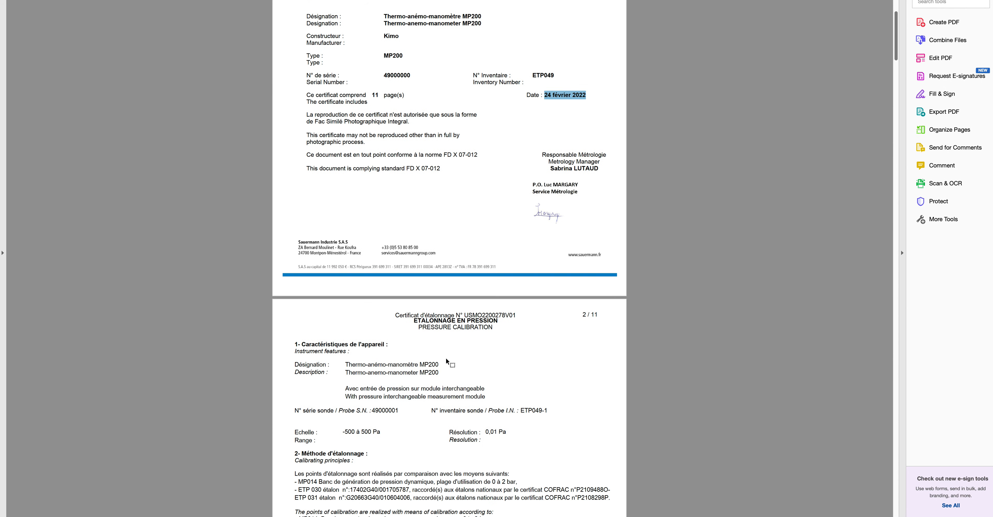
{"action": "scroll", "coordinate": [446, 360], "scroll_direction": "down", "scroll_amount": 1}
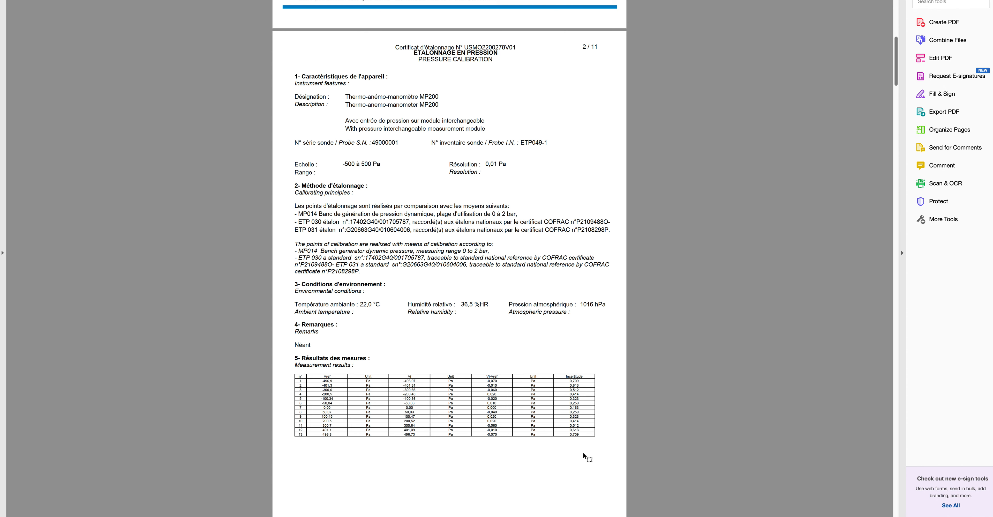
{"action": "mouse_move", "coordinate": [486, 513]}
Filter functions by 'approx' and insert CFNLookUpApproximate(LV,LCN,VCN) into the Uncertainty field's expression
{"action": "left_click", "coordinate": [483, 502]}
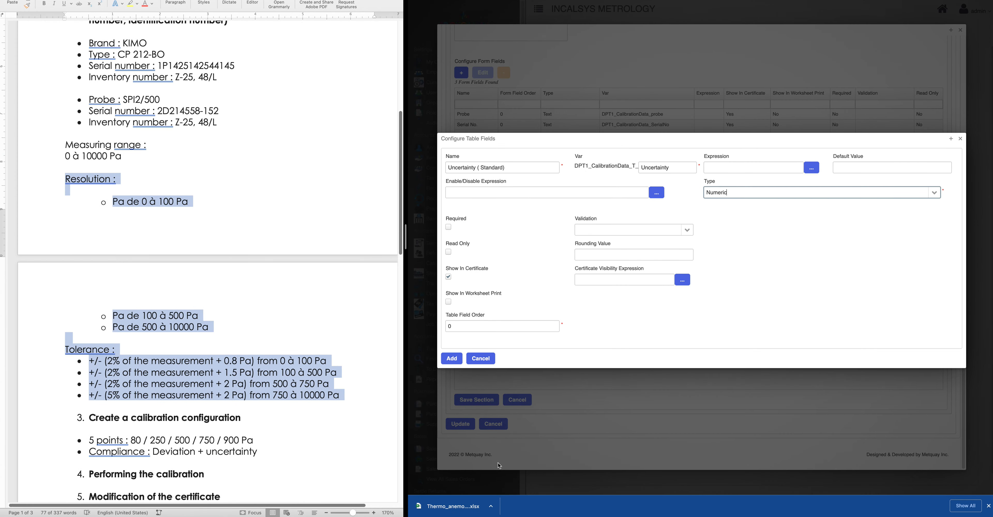
{"action": "left_click", "coordinate": [813, 169]}
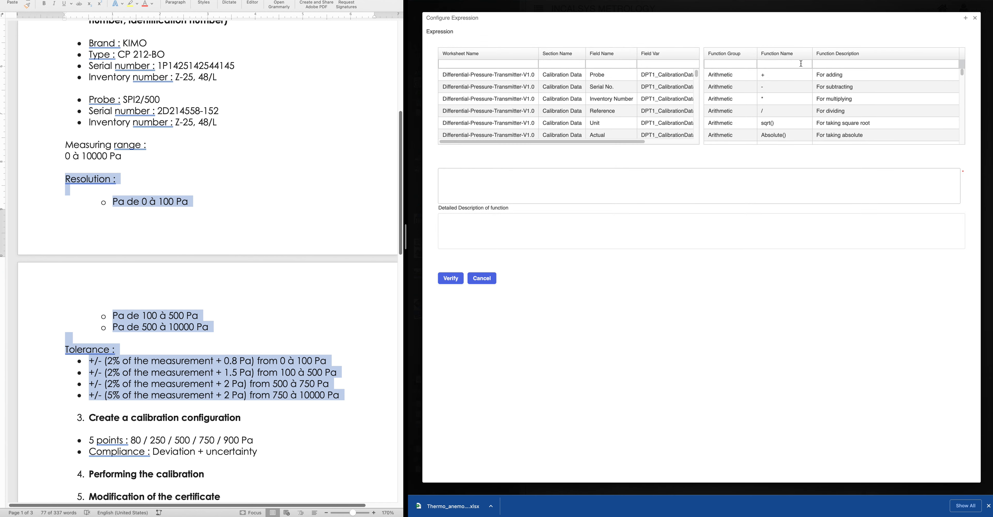
{"action": "left_click", "coordinate": [801, 62]}
{"action": "type", "text": "approx"}
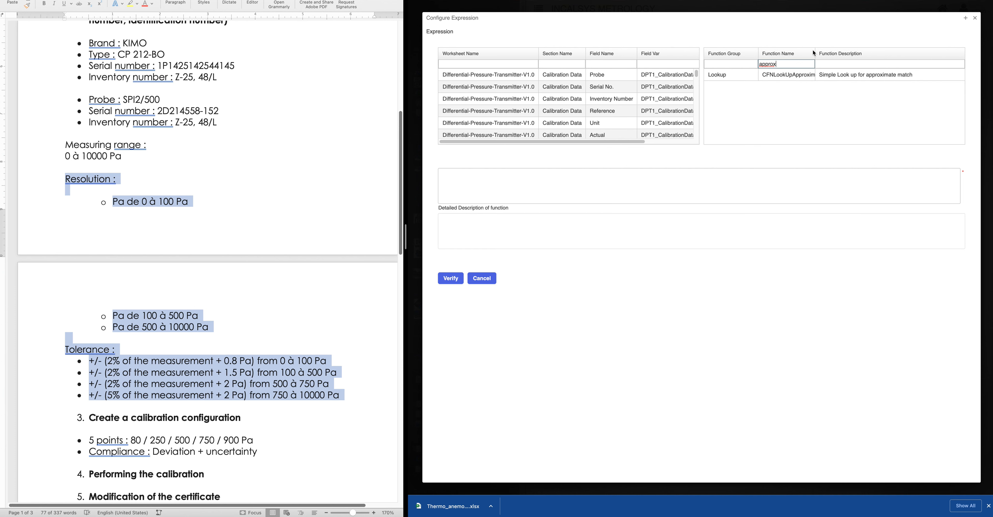
{"action": "left_click_drag", "start_coordinate": [815, 53], "coordinate": [864, 54]}
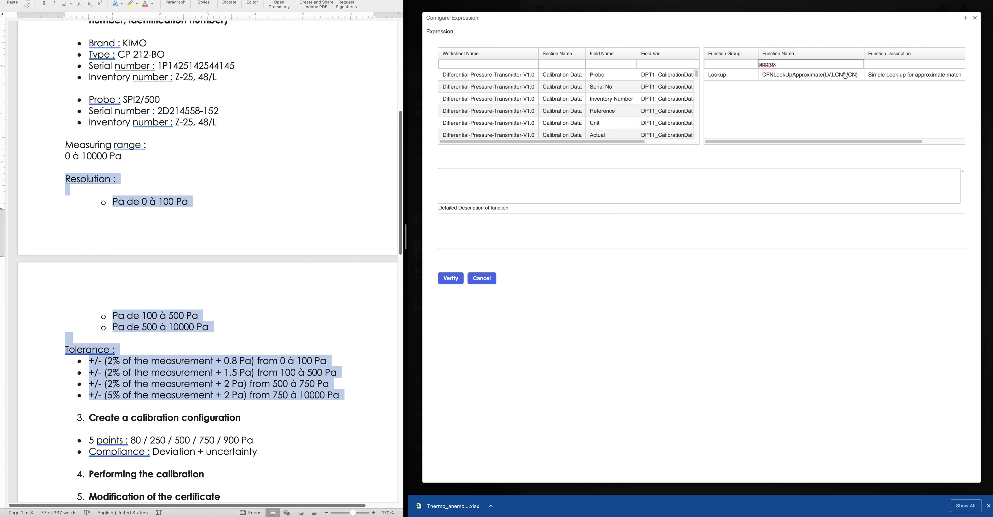
{"action": "double_click", "coordinate": [811, 77]}
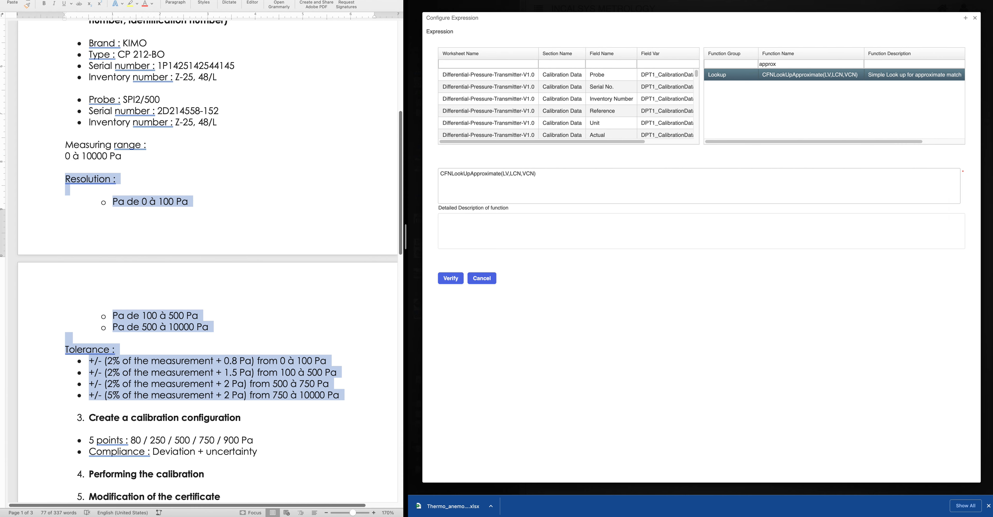
{"action": "left_click", "coordinate": [817, 1]}
Search the Metquay Help Center for 'approx' and open the Approximate Numeric Lookup article
{"action": "left_click", "coordinate": [908, 8]}
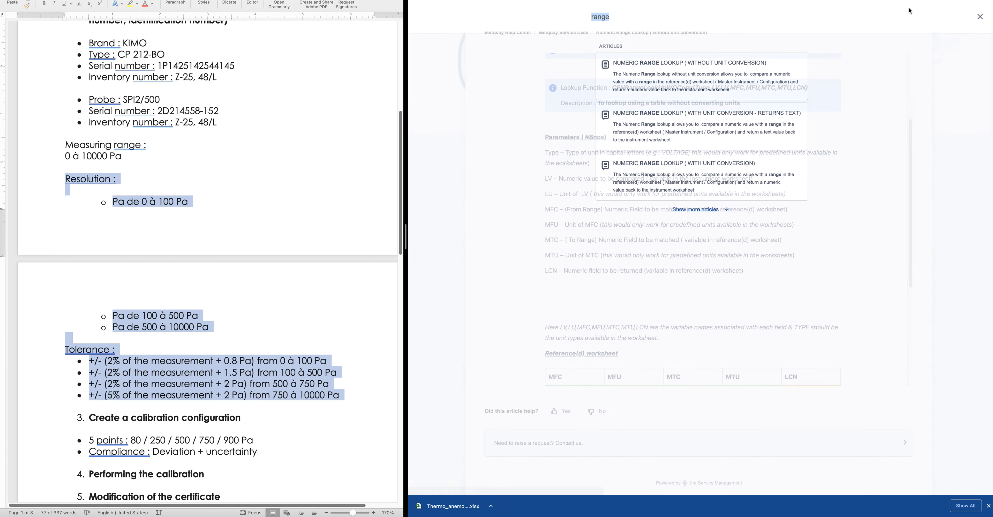
{"action": "type", "text": "approx"}
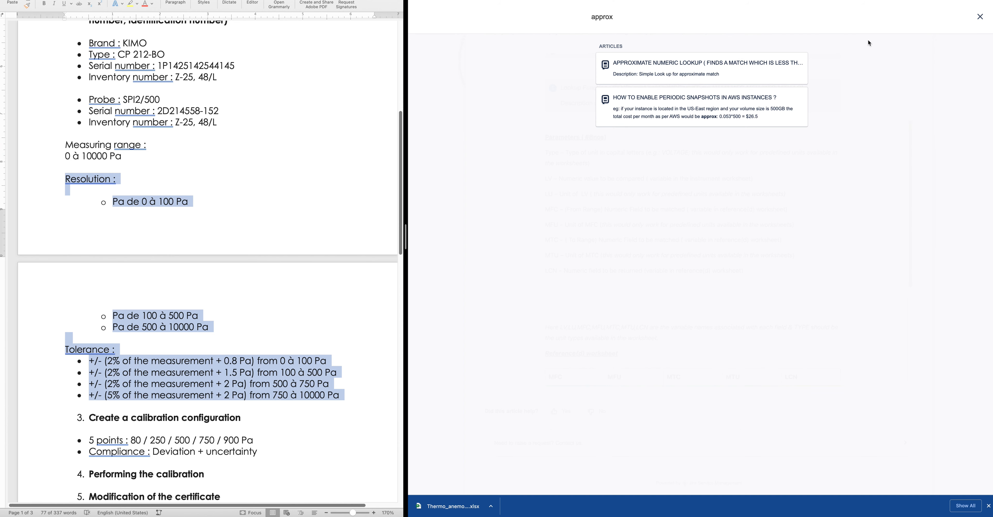
{"action": "left_click", "coordinate": [645, 69]}
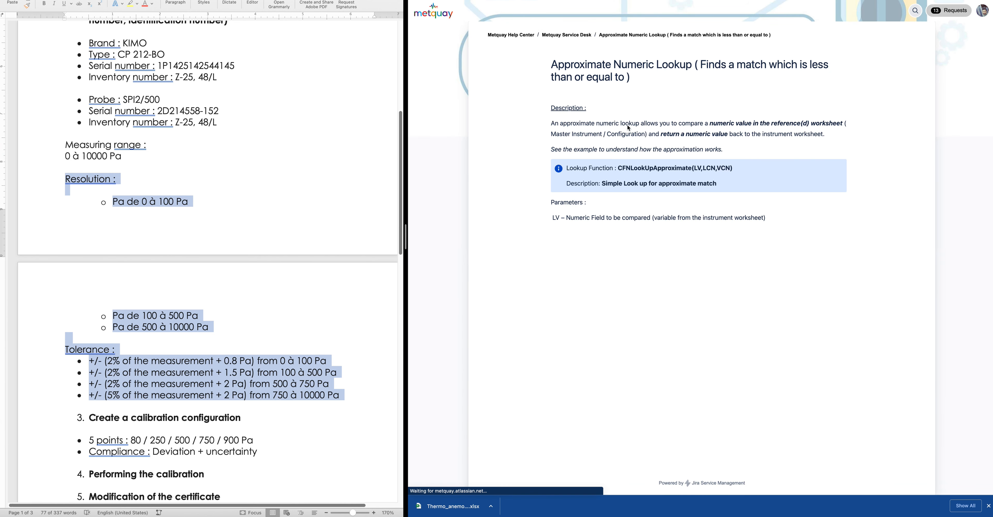
Review the LV, LCN and VCN parameter descriptions, then return to the Configure Expression tab
{"action": "scroll", "coordinate": [713, 320], "scroll_direction": "down", "scroll_amount": 2}
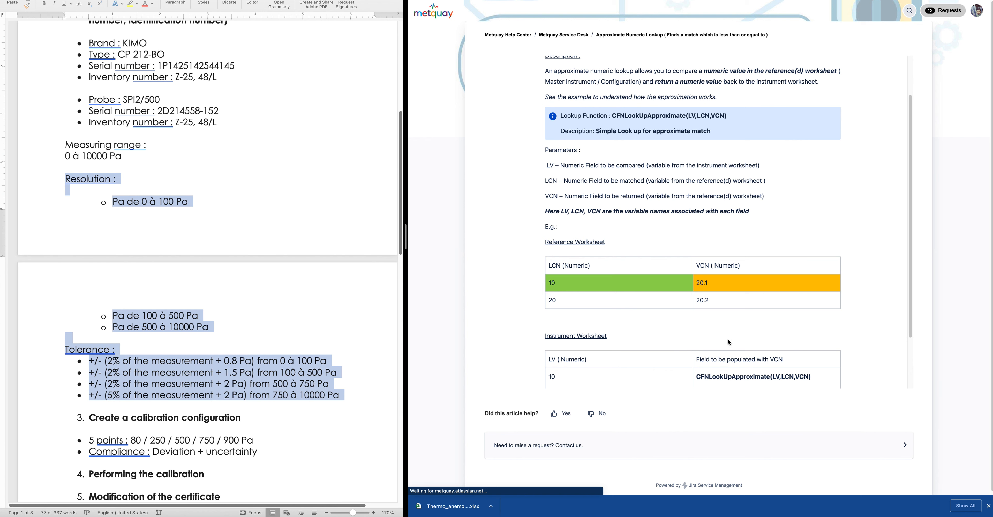
{"action": "scroll", "coordinate": [728, 348], "scroll_direction": "down", "scroll_amount": 3}
{"action": "scroll", "coordinate": [641, 241], "scroll_direction": "up", "scroll_amount": 2}
{"action": "scroll", "coordinate": [642, 242], "scroll_direction": "down", "scroll_amount": 2}
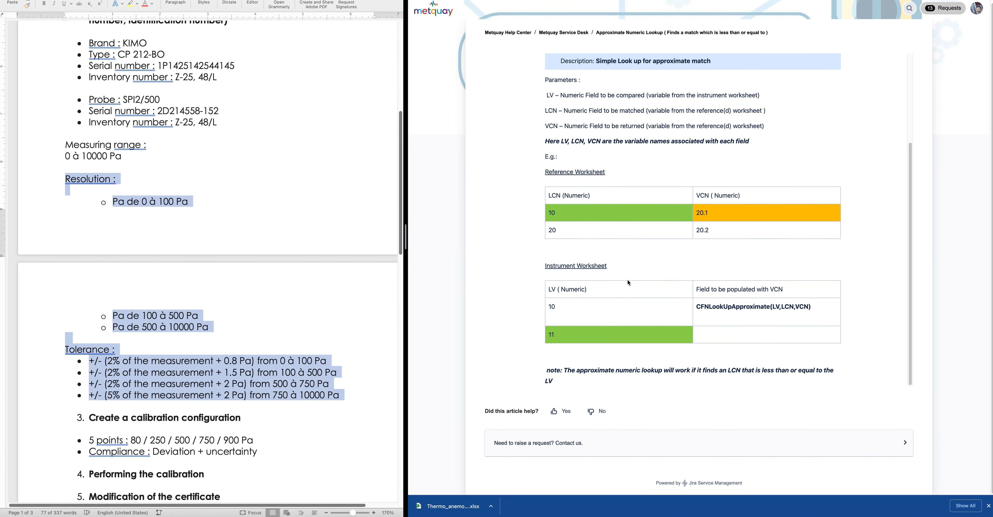
{"action": "scroll", "coordinate": [628, 283], "scroll_direction": "up", "scroll_amount": 1}
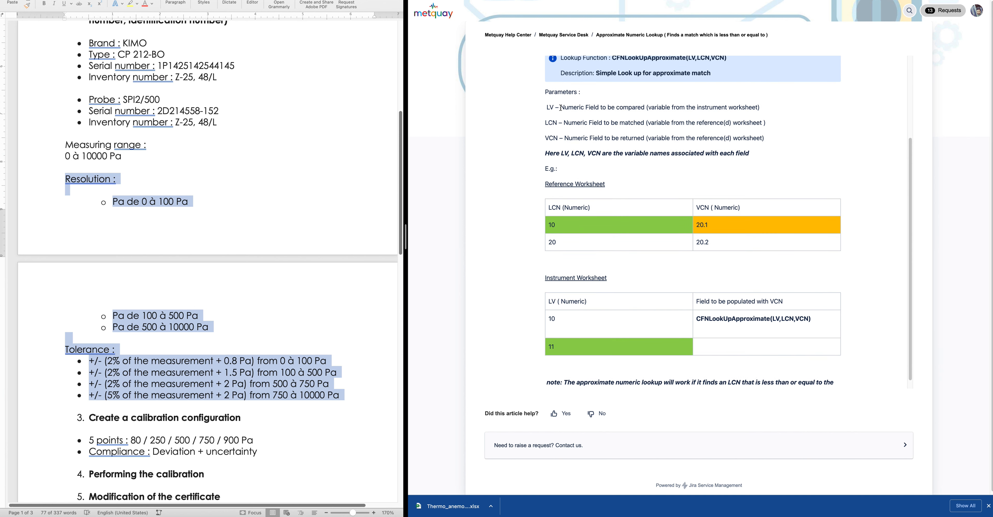
{"action": "left_click_drag", "start_coordinate": [565, 107], "coordinate": [639, 111]}
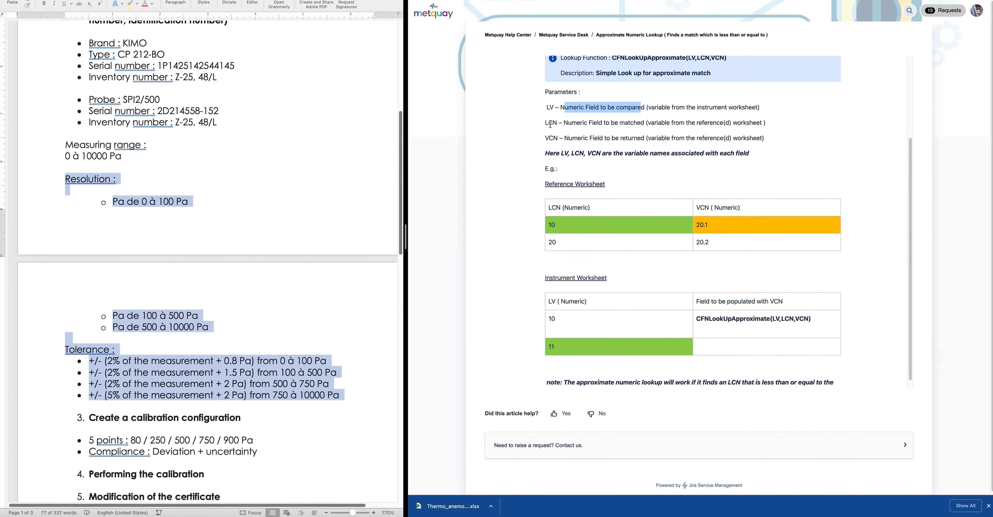
{"action": "left_click_drag", "start_coordinate": [564, 123], "coordinate": [767, 123]}
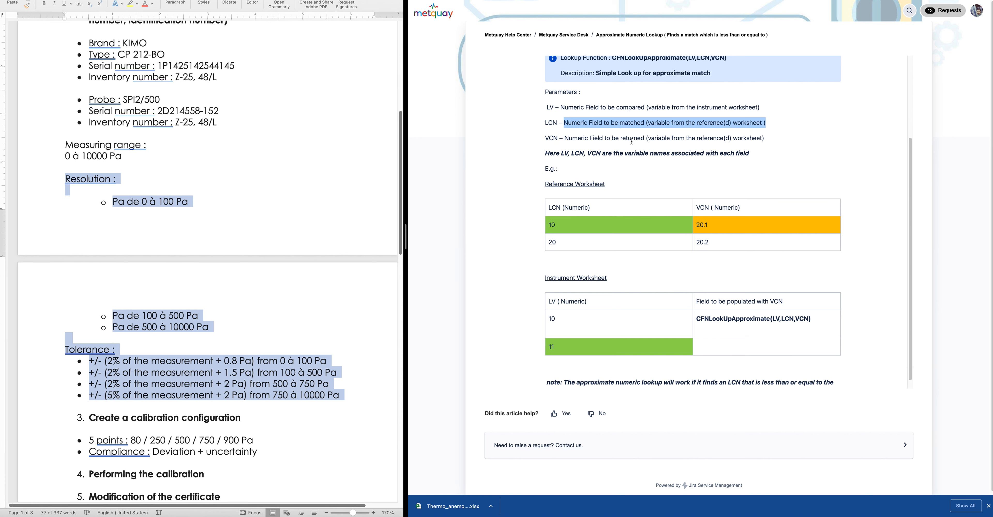
{"action": "left_click_drag", "start_coordinate": [694, 138], "coordinate": [759, 139]}
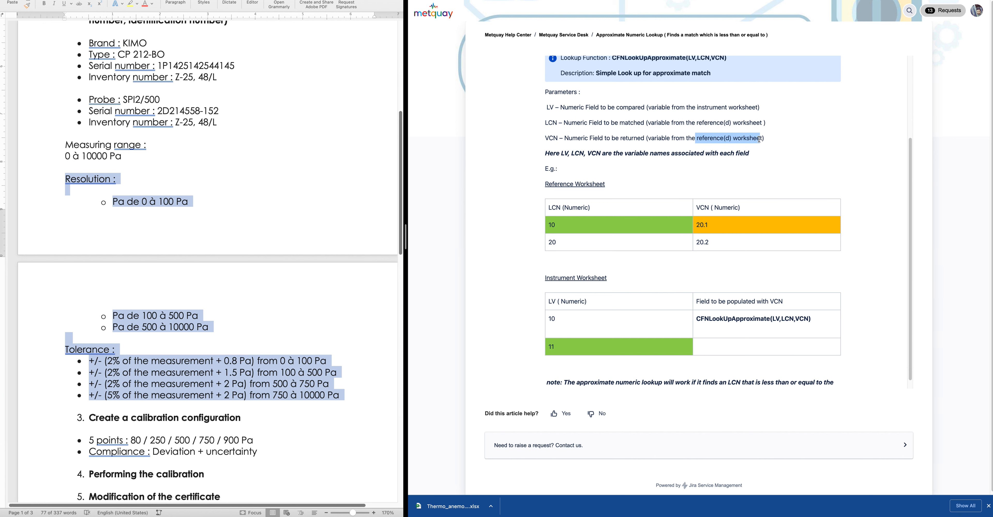
{"action": "key", "text": "ctrl+shift+Tab"}
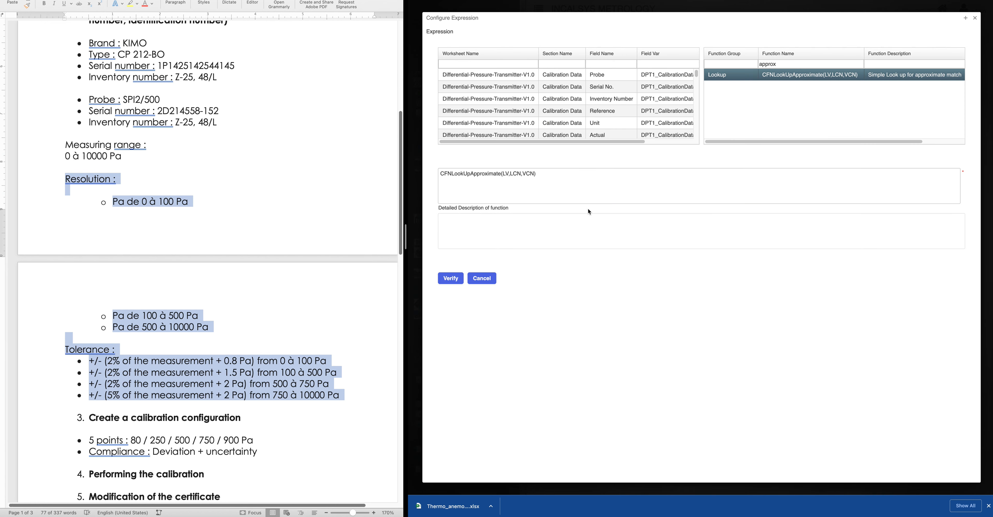
Insert the Reference variable and the manometer's Vref variable, comma-separated, into the expression
{"action": "left_click", "coordinate": [553, 176]}
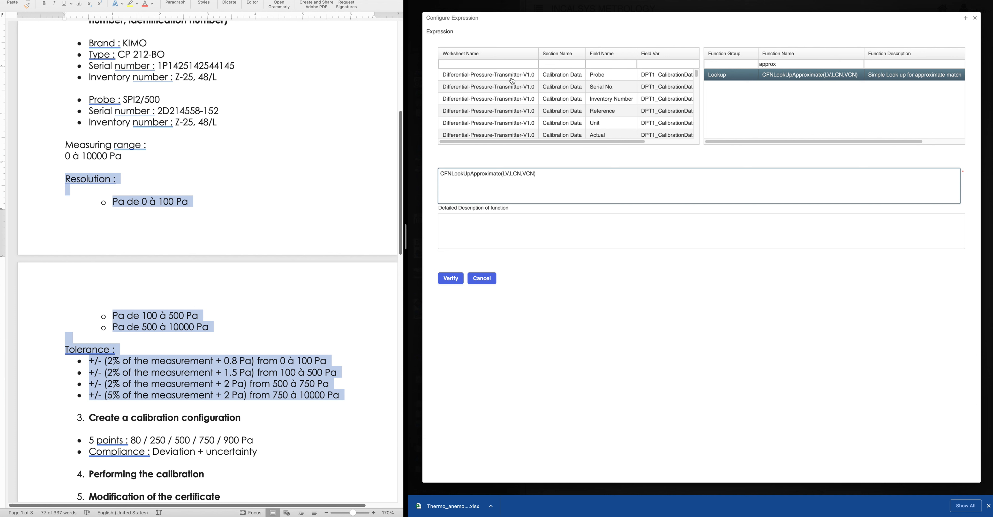
{"action": "double_click", "coordinate": [606, 112]}
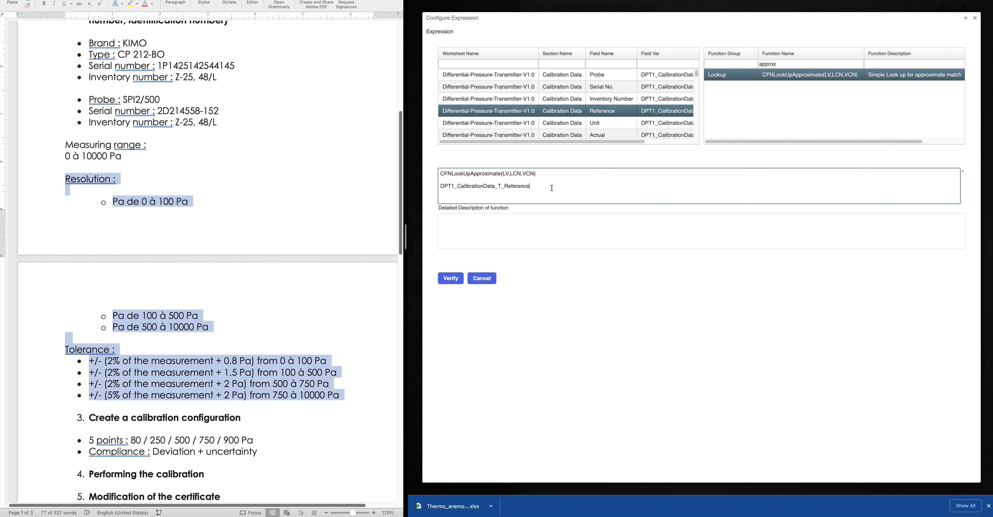
{"action": "type", "text": "."}
{"action": "key", "text": "BackSpace"}
{"action": "type", "text": ","}
{"action": "left_click", "coordinate": [472, 61]}
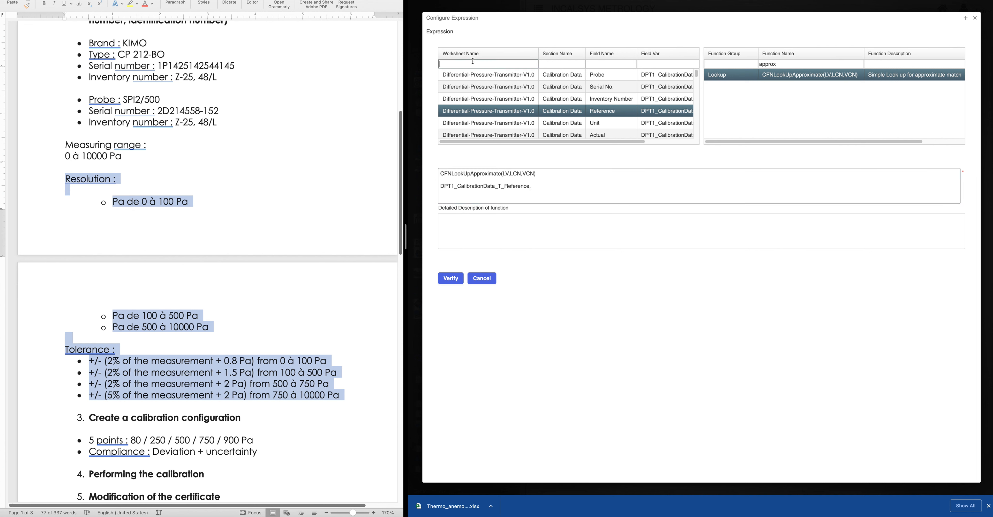
{"action": "type", "text": "mano"}
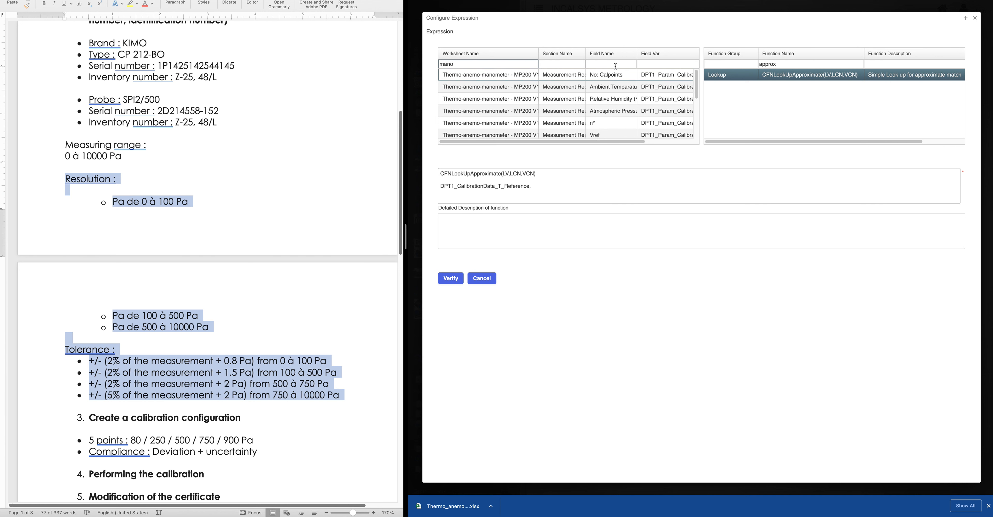
{"action": "scroll", "coordinate": [611, 126], "scroll_direction": "down", "scroll_amount": 1}
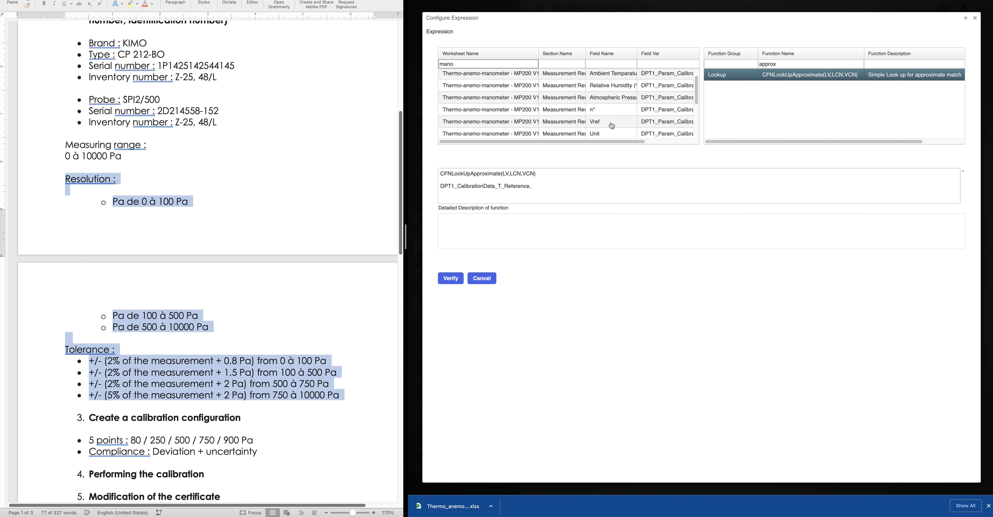
{"action": "double_click", "coordinate": [605, 124]}
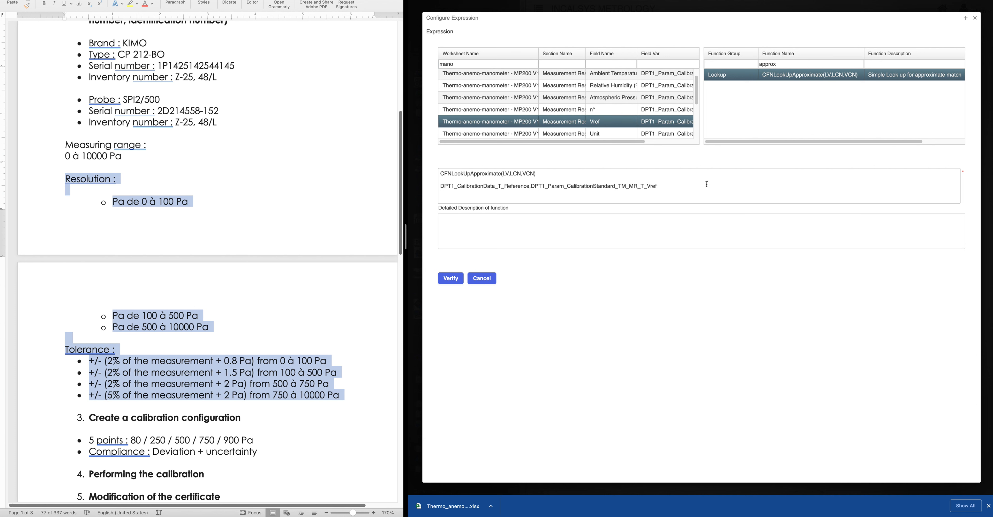
Add the manometer's Incertitude variable and paste all three over the LV,LCN,VCN placeholders
{"action": "left_click", "coordinate": [688, 186]}
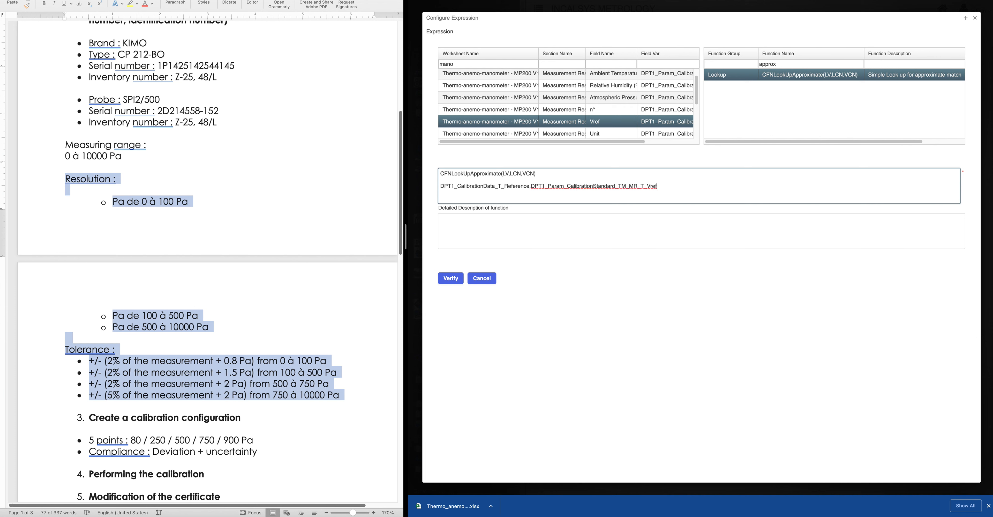
{"action": "scroll", "coordinate": [613, 128], "scroll_direction": "down", "scroll_amount": 3}
{"action": "scroll", "coordinate": [613, 129], "scroll_direction": "down", "scroll_amount": 2}
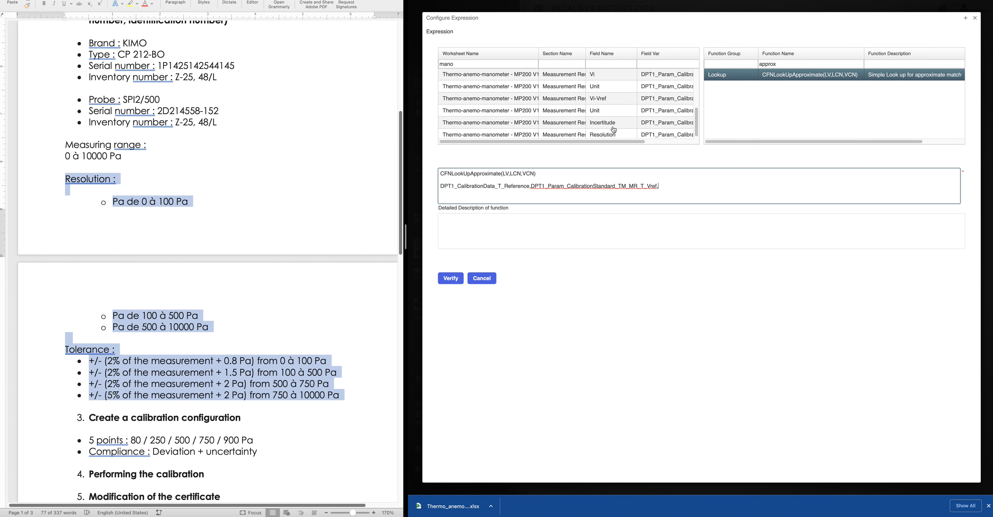
{"action": "left_click", "coordinate": [613, 123]}
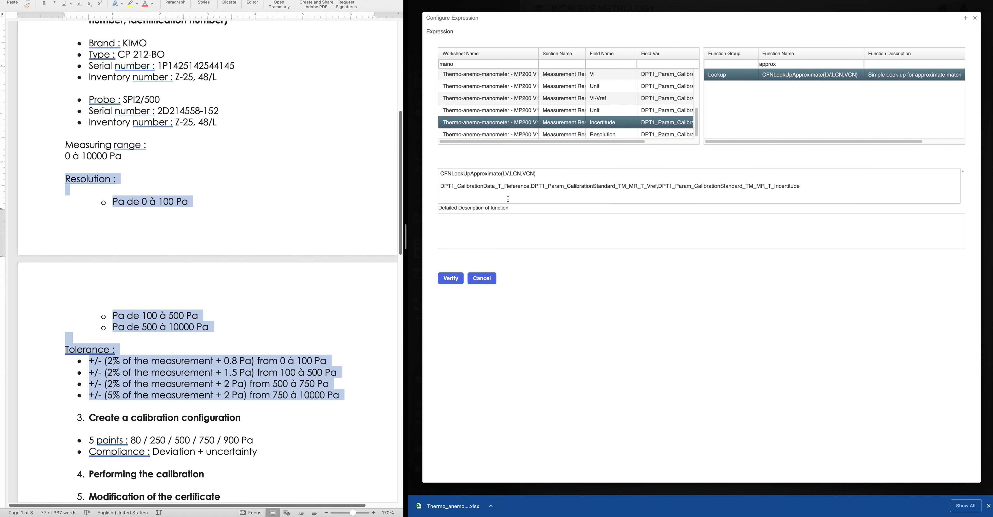
{"action": "left_click_drag", "start_coordinate": [807, 190], "coordinate": [445, 184]}
{"action": "key", "text": "BackSpace"}
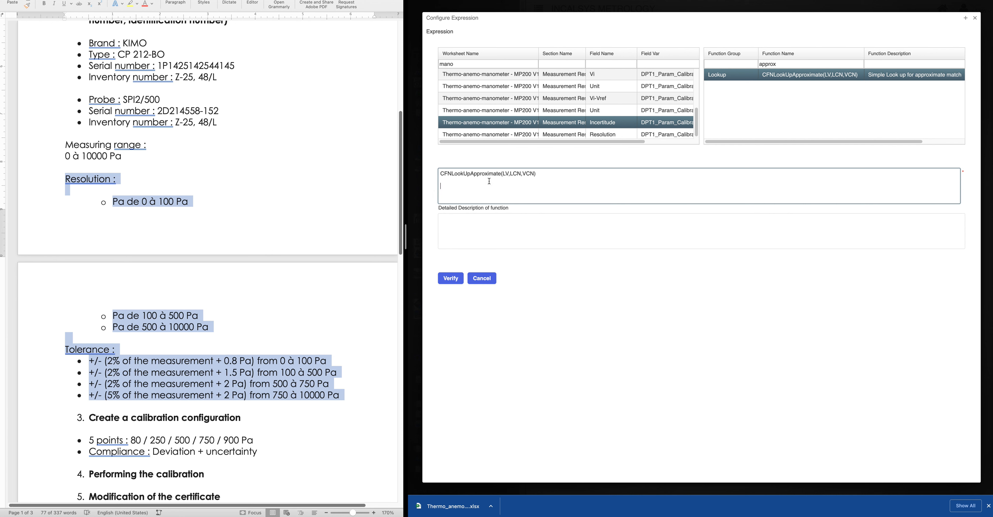
{"action": "left_click_drag", "start_coordinate": [534, 173], "coordinate": [502, 175]}
{"action": "type", "text": "DPT1_CalibrationData_T_Reference,DPT1_Param_CalibrationStandard_TM_MR_T_Vref,DPT1_Param_CalibrationStandard_TM_MR_T_Incertitude"}
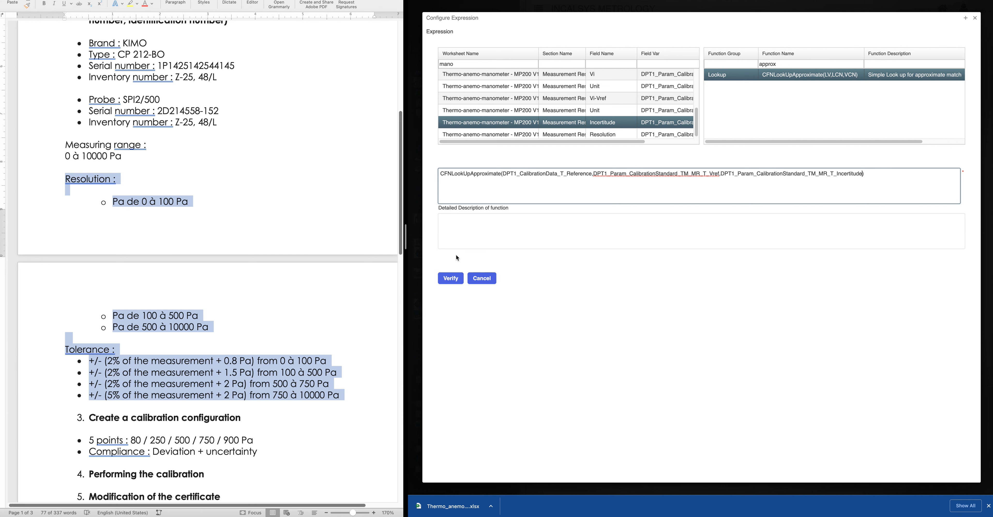
Verify the expression and add the Uncertainty ( Standard) field to the table
{"action": "left_click", "coordinate": [450, 278]}
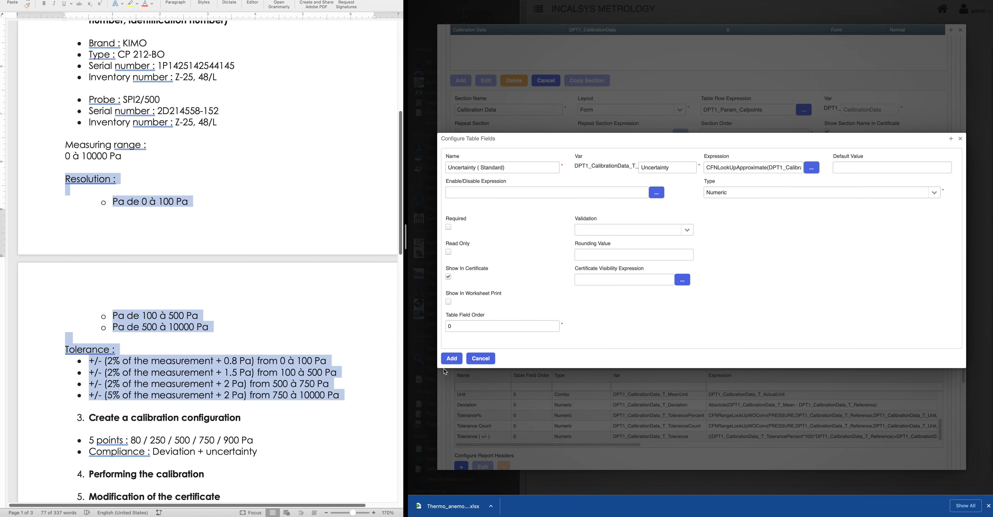
{"action": "left_click", "coordinate": [451, 359]}
{"action": "left_click", "coordinate": [480, 358]}
{"action": "scroll", "coordinate": [519, 362], "scroll_direction": "down", "scroll_amount": 5}
{"action": "scroll", "coordinate": [513, 287], "scroll_direction": "down", "scroll_amount": 4}
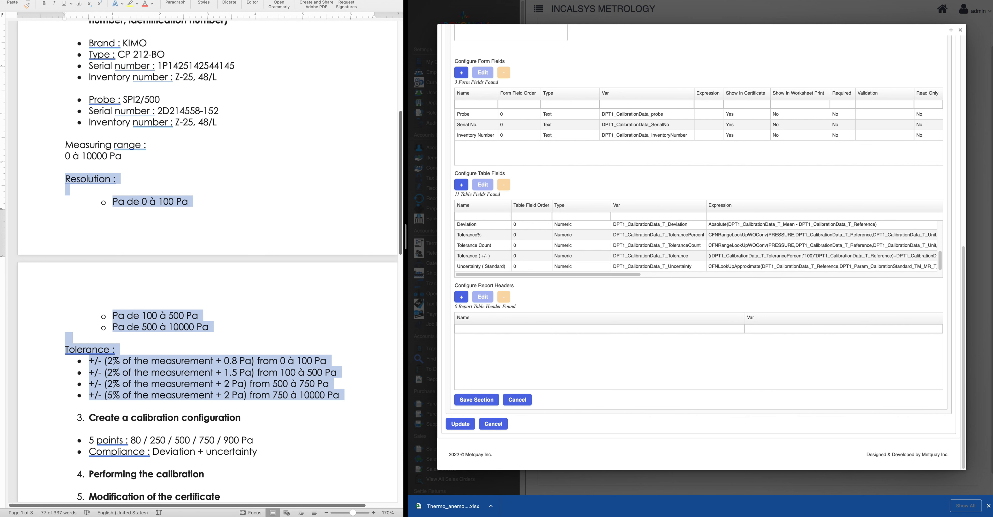
Reopen the Uncertainty ( Standard) field, review its Reference, Vref and Incertitude arguments, and save it
{"action": "left_click", "coordinate": [490, 267]}
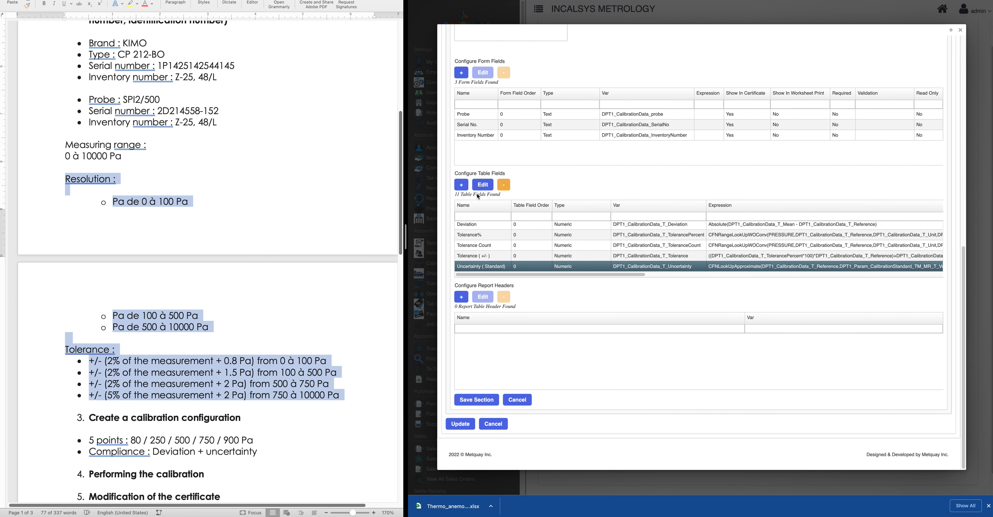
{"action": "left_click", "coordinate": [483, 184]}
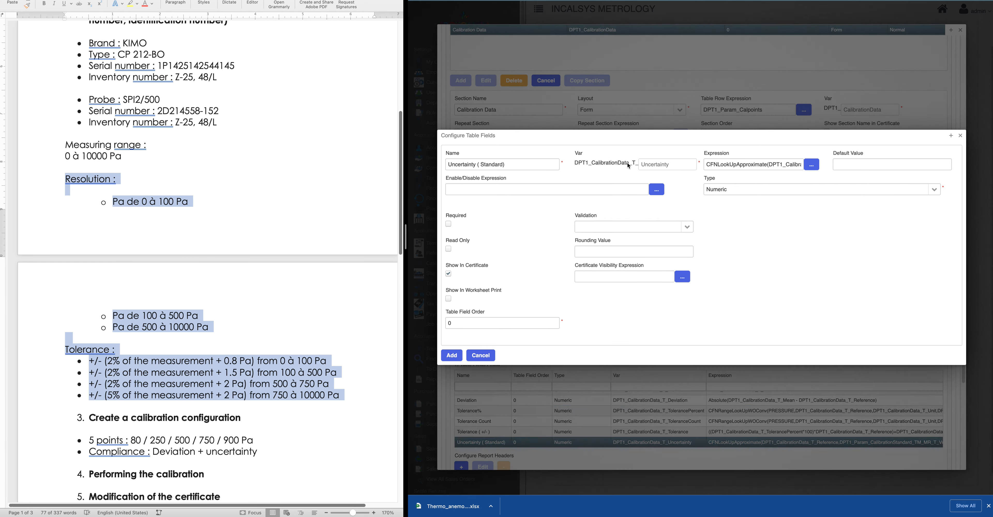
{"action": "left_click", "coordinate": [812, 165]}
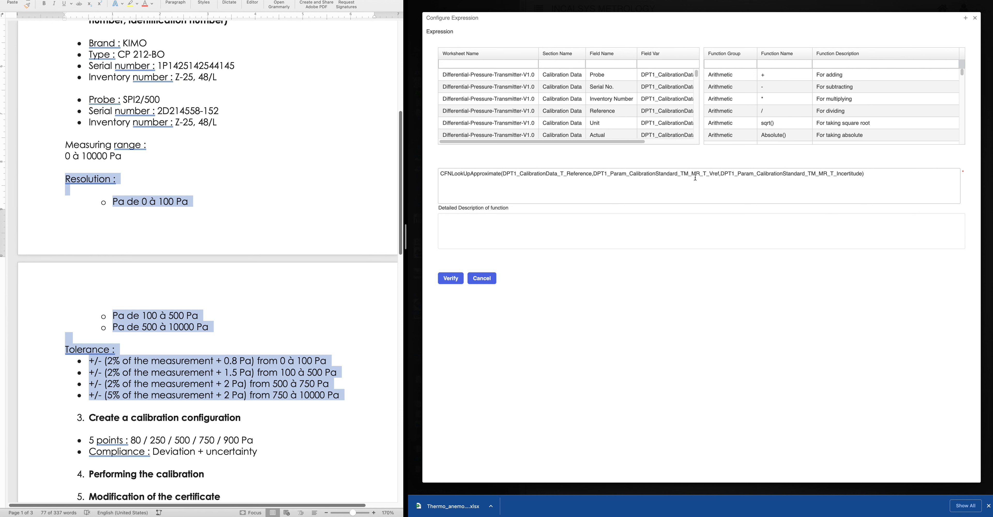
{"action": "left_click_drag", "start_coordinate": [503, 173], "coordinate": [591, 173]}
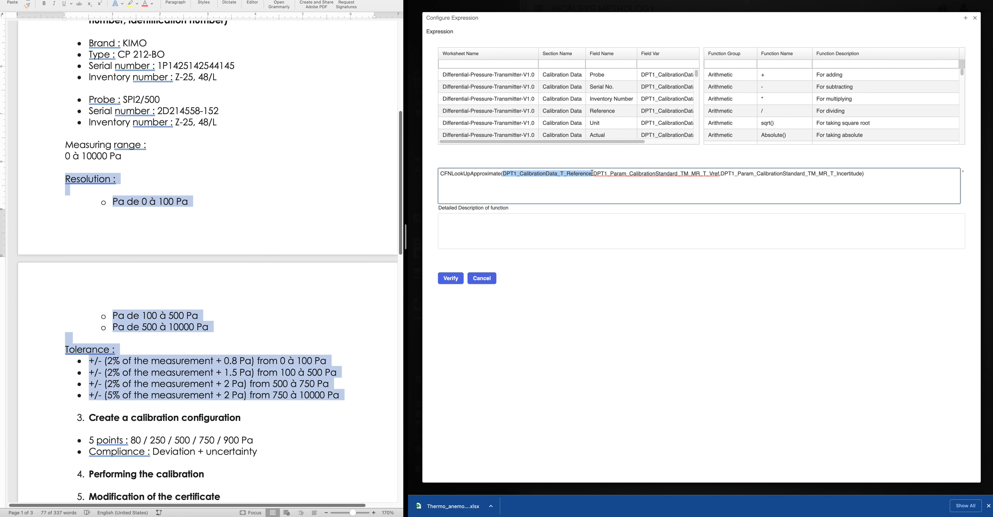
{"action": "left_click", "coordinate": [594, 173]}
{"action": "left_click_drag", "start_coordinate": [594, 173], "coordinate": [720, 171]}
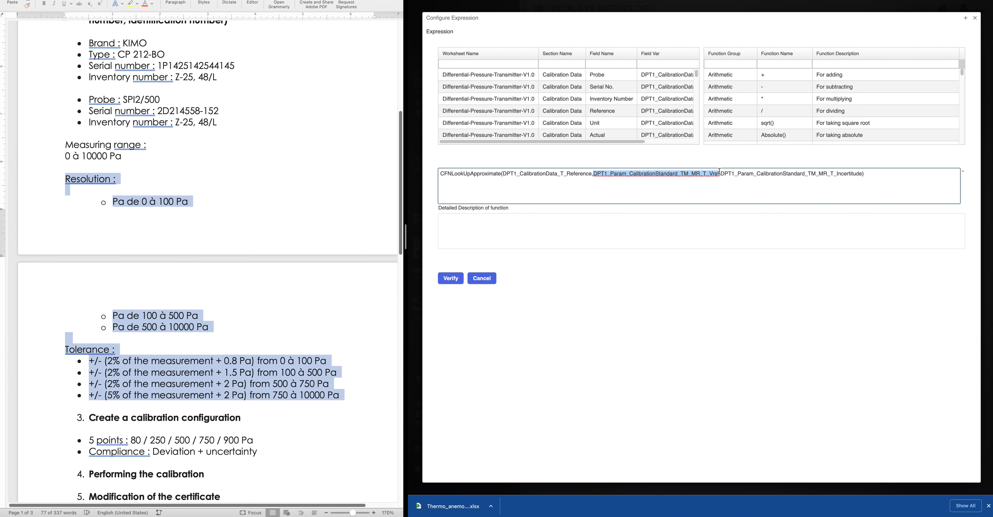
{"action": "left_click_drag", "start_coordinate": [723, 171], "coordinate": [856, 172]}
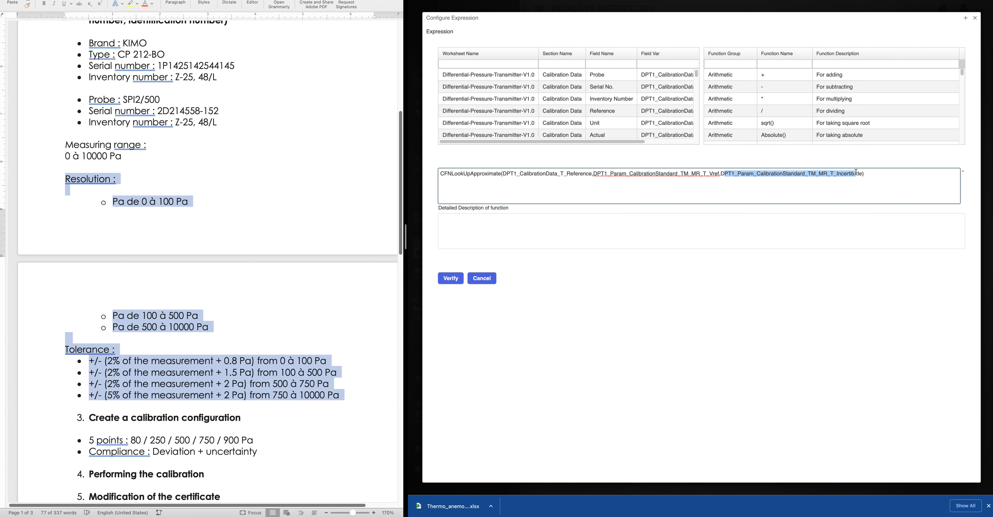
{"action": "left_click", "coordinate": [976, 19]}
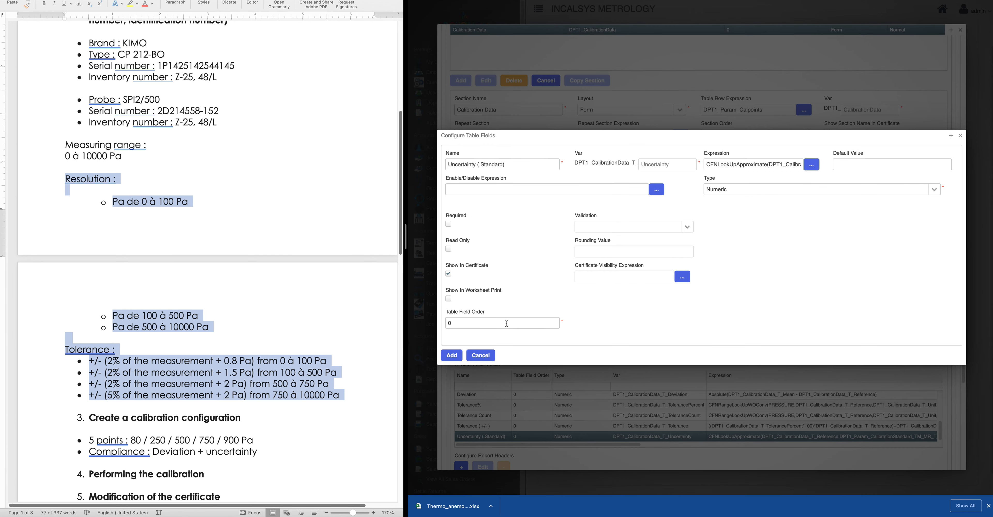
{"action": "left_click", "coordinate": [451, 354]}
Save the Calibration Data section, update the worksheet, and select Differential-Pressure-Transmitter-V1.0
{"action": "scroll", "coordinate": [533, 428], "scroll_direction": "down", "scroll_amount": 2}
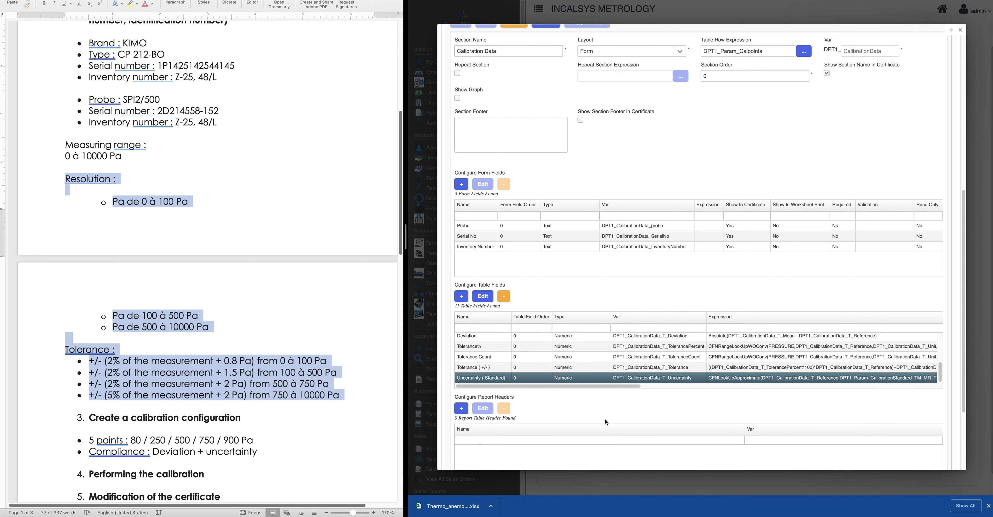
{"action": "scroll", "coordinate": [605, 419], "scroll_direction": "down", "scroll_amount": 3}
{"action": "left_click", "coordinate": [487, 399]}
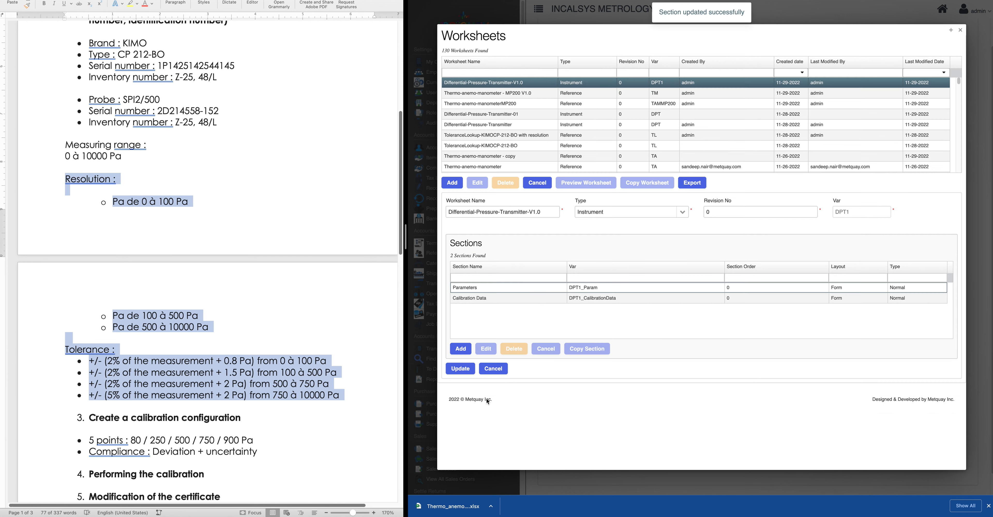
{"action": "left_click", "coordinate": [458, 373]}
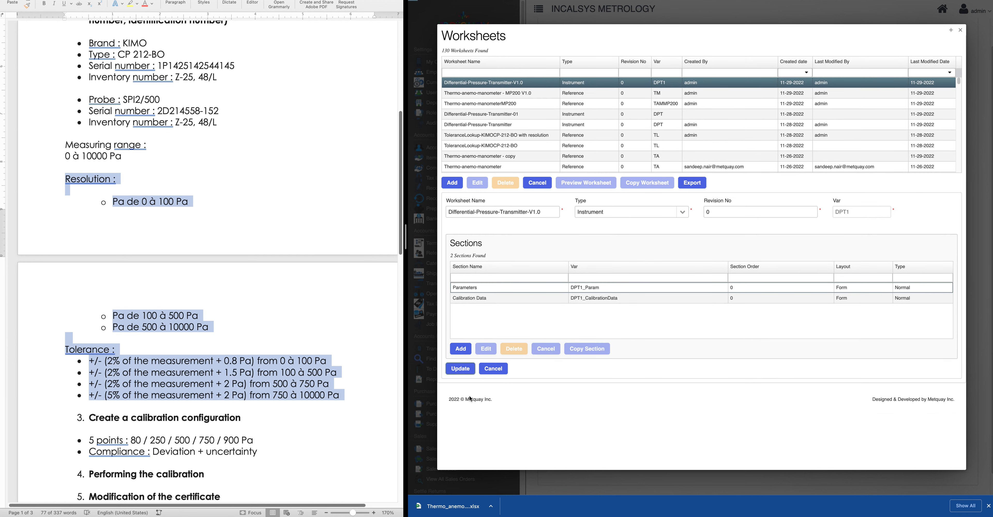
{"action": "left_click", "coordinate": [497, 86]}
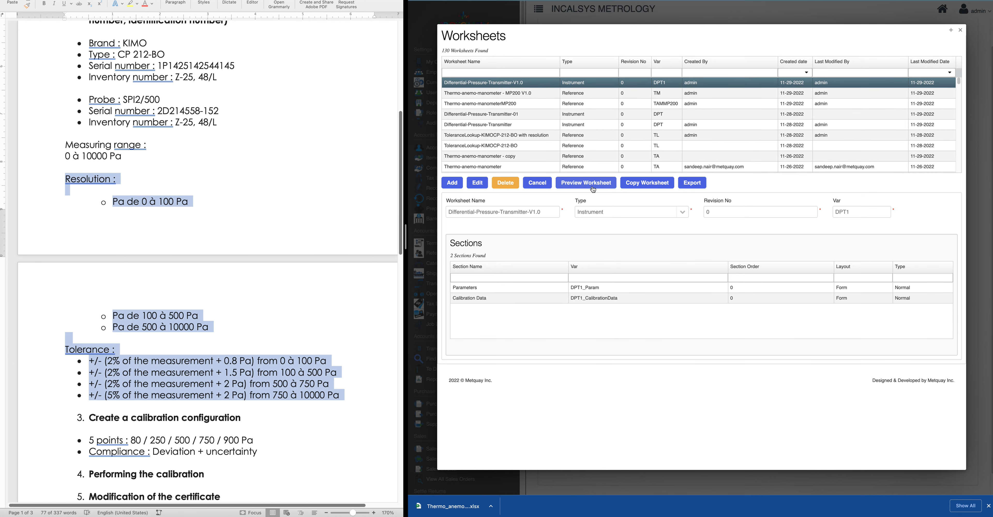
Preview the worksheet with 1 calibration point and a Reference value of 80
{"action": "left_click", "coordinate": [592, 187]}
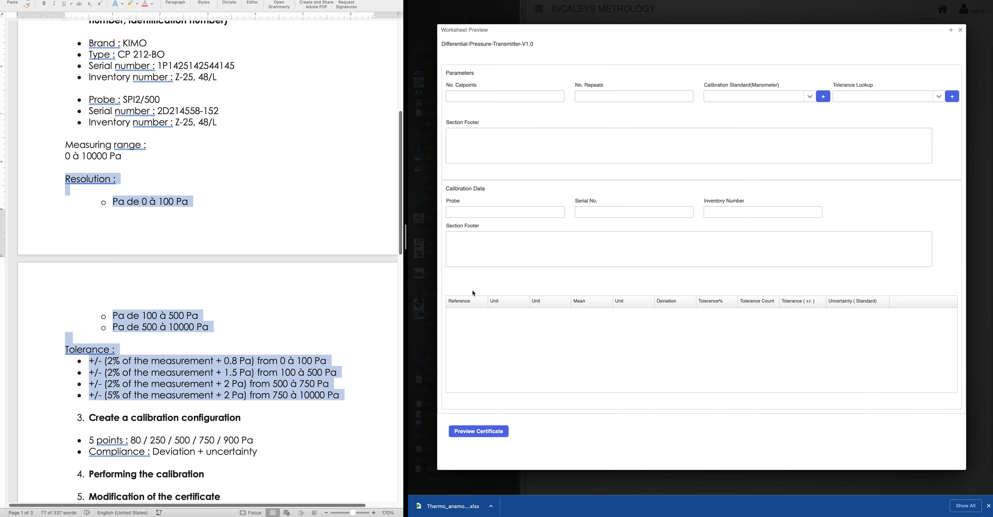
{"action": "left_click", "coordinate": [463, 97]}
{"action": "left_click", "coordinate": [492, 282]}
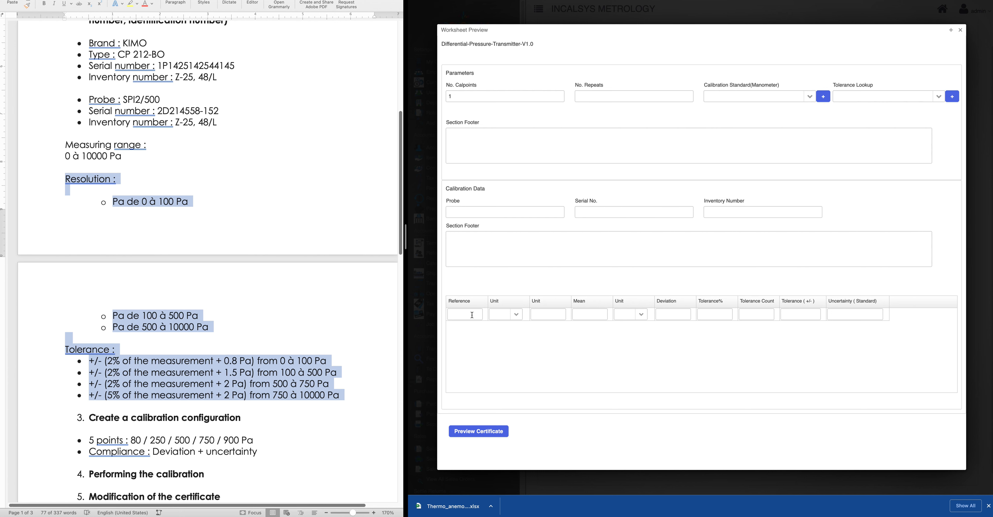
{"action": "scroll", "coordinate": [266, 288], "scroll_direction": "up", "scroll_amount": 2}
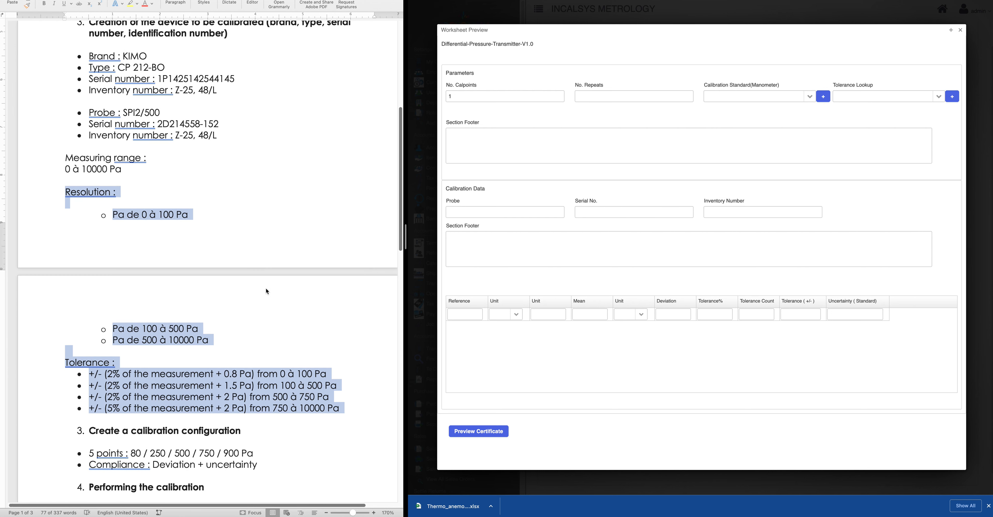
{"action": "scroll", "coordinate": [266, 289], "scroll_direction": "down", "scroll_amount": 2}
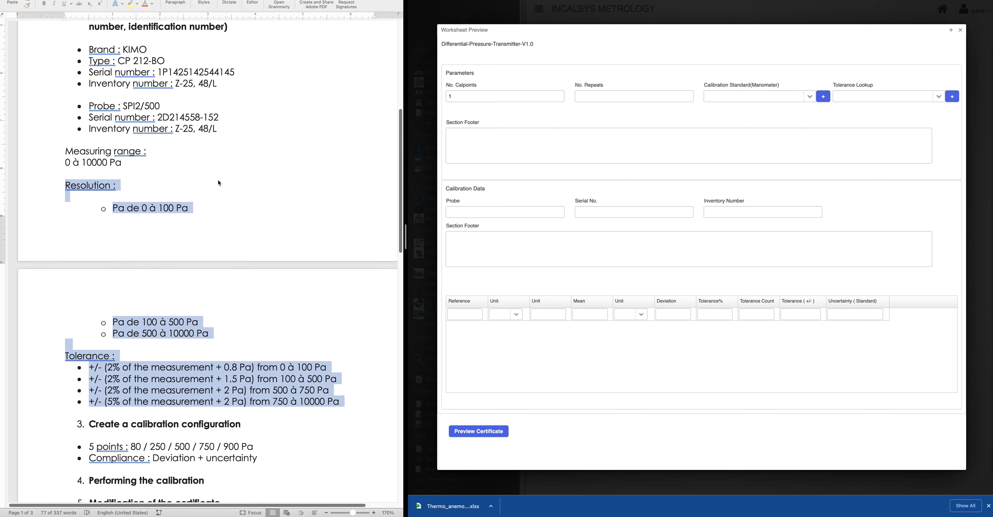
{"action": "scroll", "coordinate": [220, 173], "scroll_direction": "up", "scroll_amount": 8}
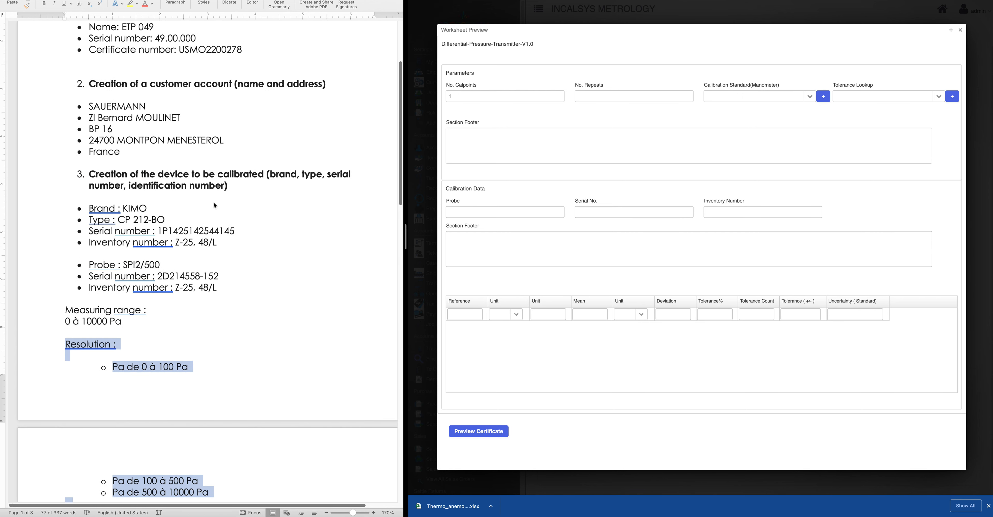
{"action": "scroll", "coordinate": [215, 207], "scroll_direction": "down", "scroll_amount": 11}
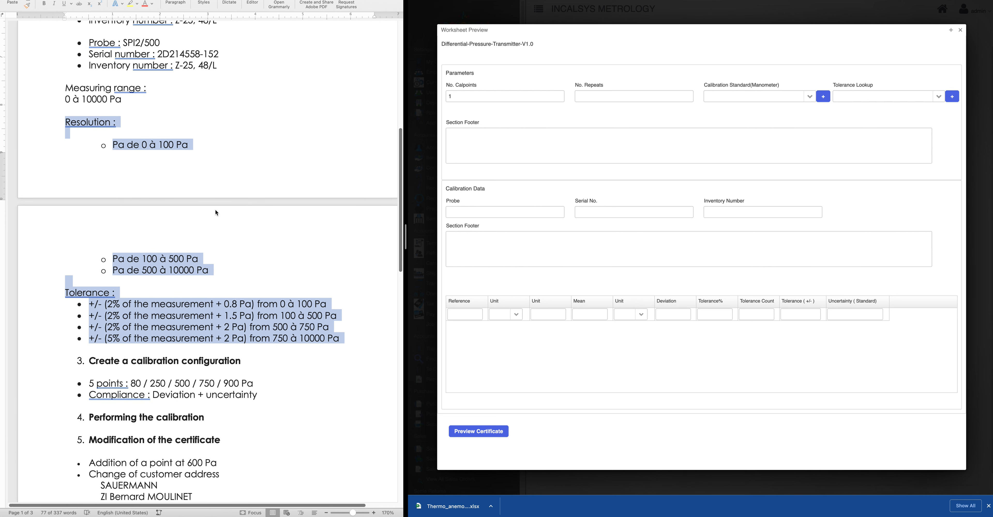
{"action": "left_click", "coordinate": [468, 314]}
{"action": "left_click", "coordinate": [809, 96]}
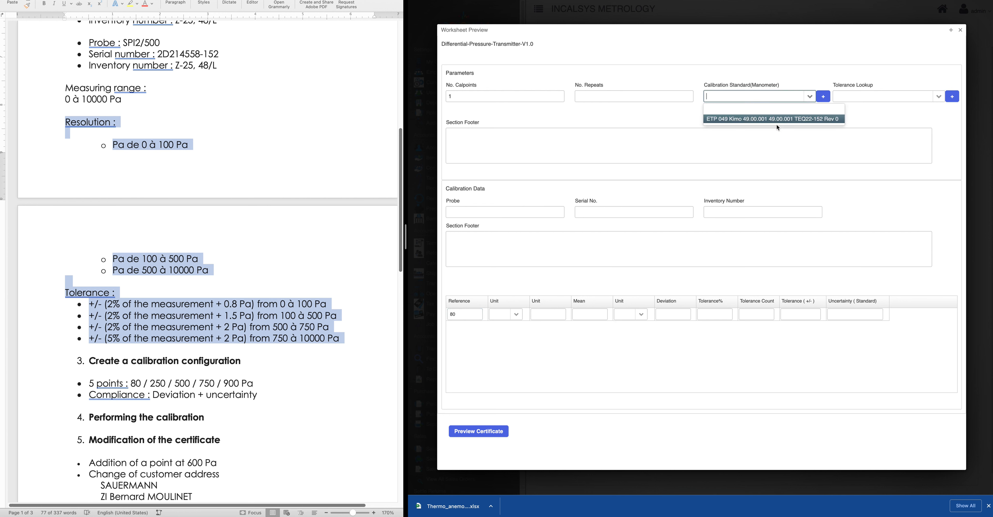
Select ETP 049 Kimo standard, KIMO-CP212-BO-Tolerance lookup, 1 repeat and unit Pa
{"action": "left_click", "coordinate": [777, 121]}
{"action": "left_click", "coordinate": [939, 96]}
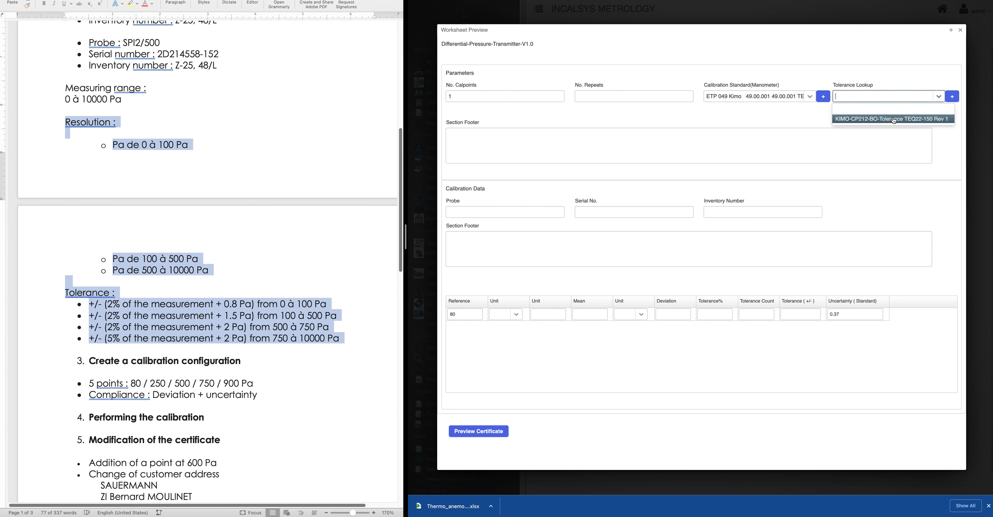
{"action": "left_click", "coordinate": [883, 121]}
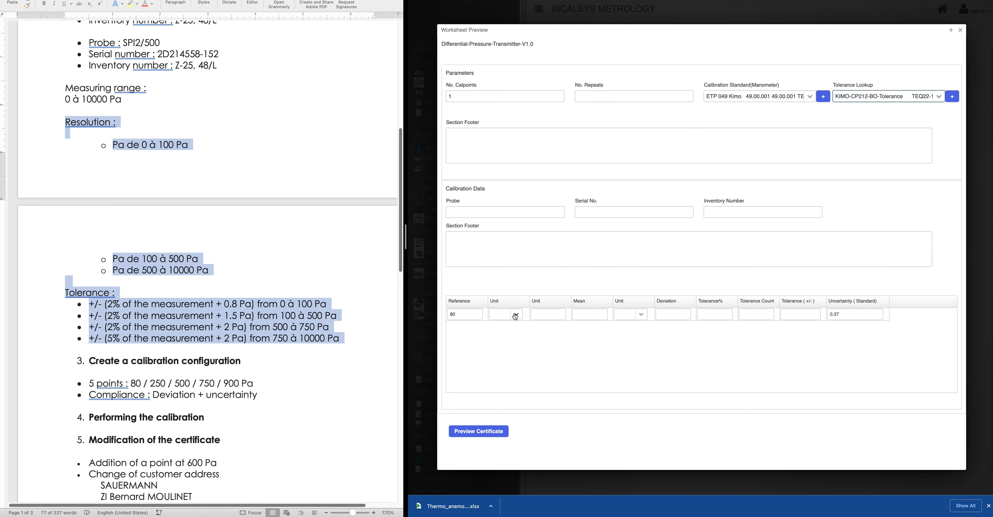
{"action": "left_click", "coordinate": [601, 97]}
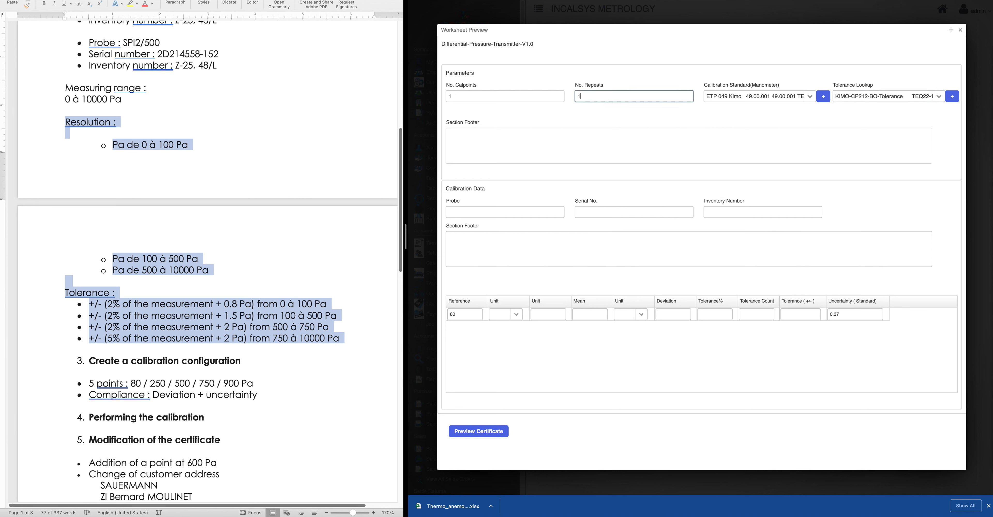
{"action": "left_click", "coordinate": [622, 120]}
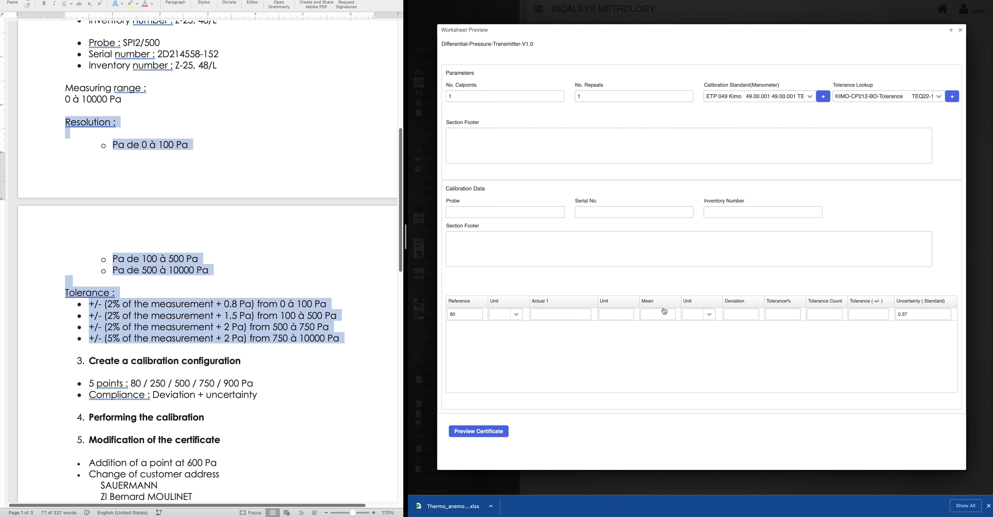
{"action": "left_click", "coordinate": [515, 314]}
{"action": "left_click", "coordinate": [510, 337]}
Check the row's Tolerance 16000.8 and Uncertainty 0.37 against the manometer's details
{"action": "scroll", "coordinate": [279, 346], "scroll_direction": "up", "scroll_amount": 3}
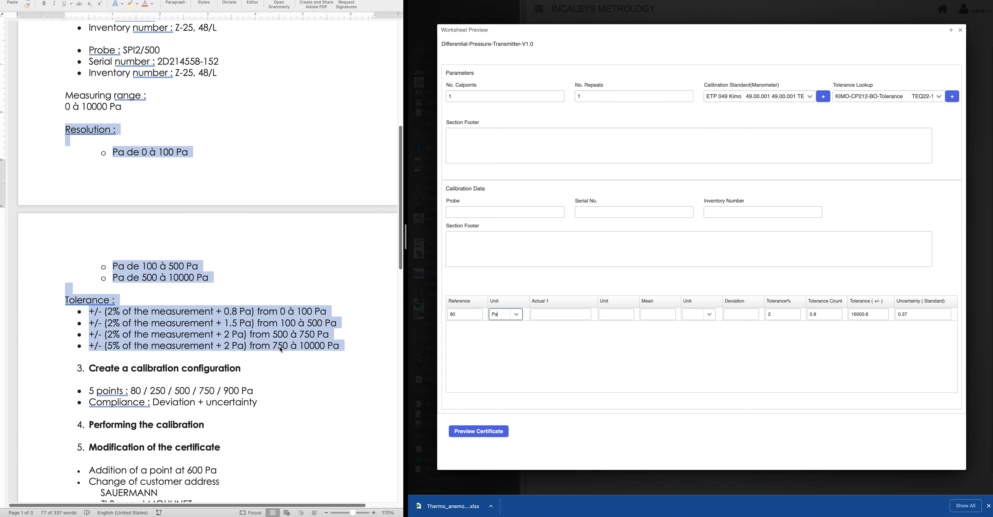
{"action": "scroll", "coordinate": [280, 347], "scroll_direction": "down", "scroll_amount": 9}
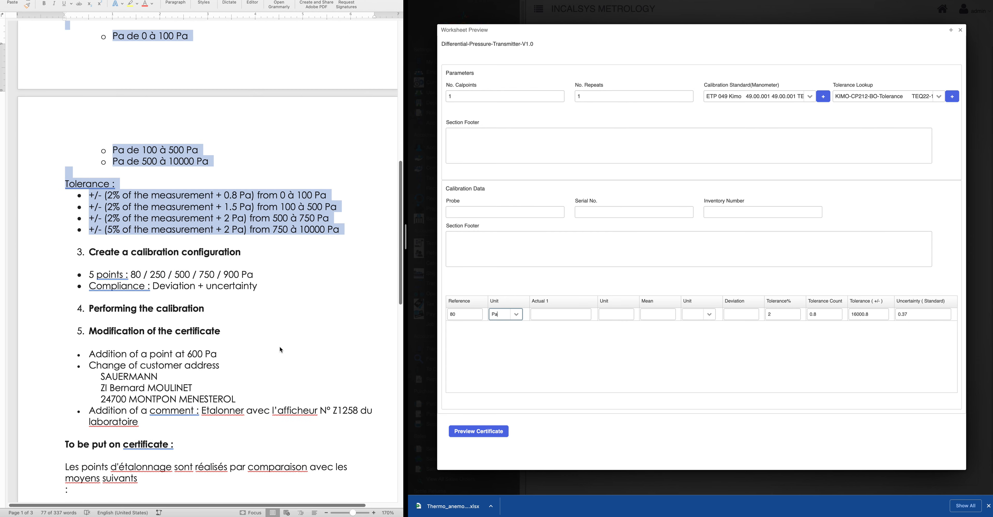
{"action": "scroll", "coordinate": [280, 349], "scroll_direction": "up", "scroll_amount": 1}
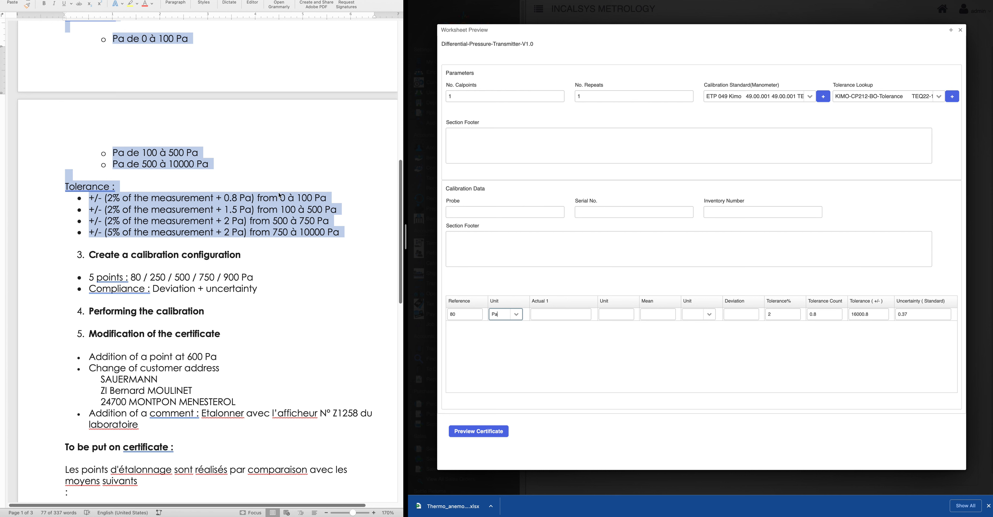
{"action": "key", "text": "shift+Tab"}
{"action": "left_click_drag", "start_coordinate": [879, 312], "coordinate": [851, 313]}
{"action": "left_click_drag", "start_coordinate": [909, 314], "coordinate": [896, 317]}
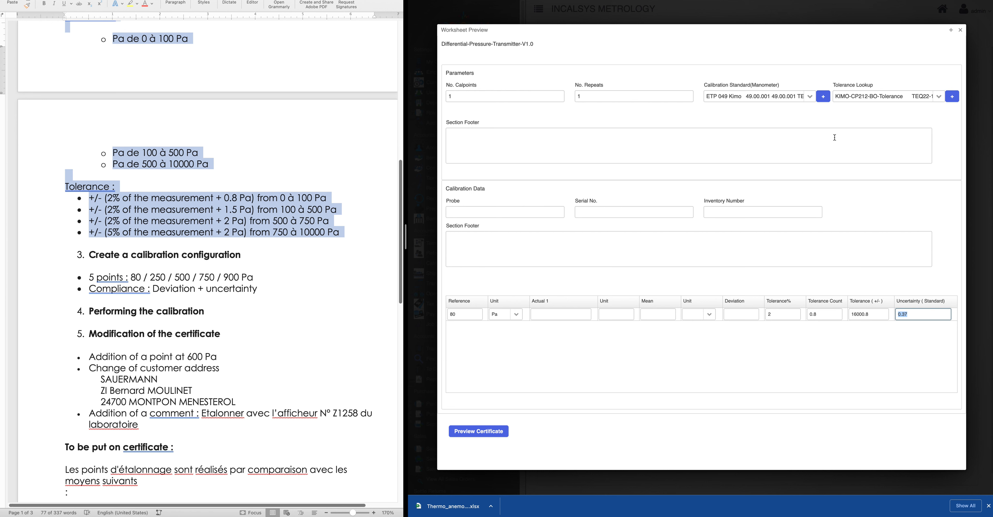
{"action": "left_click", "coordinate": [824, 99]}
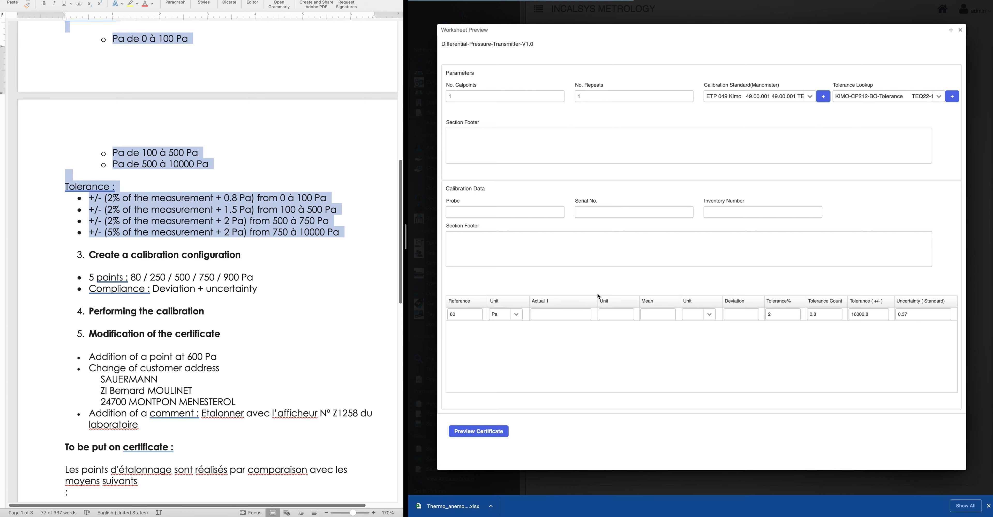
{"action": "scroll", "coordinate": [590, 385], "scroll_direction": "down", "scroll_amount": 5}
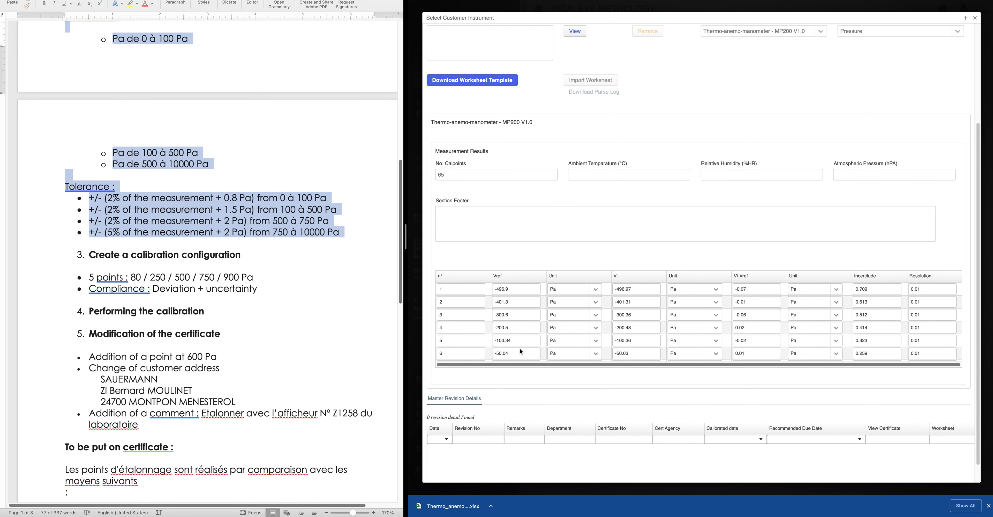
{"action": "scroll", "coordinate": [524, 337], "scroll_direction": "down", "scroll_amount": 4}
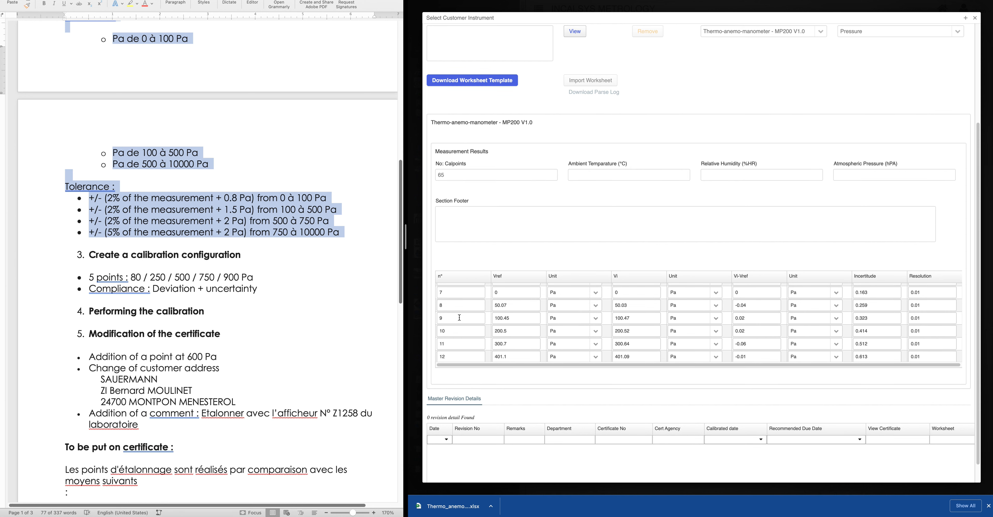
{"action": "scroll", "coordinate": [518, 332], "scroll_direction": "up", "scroll_amount": 1}
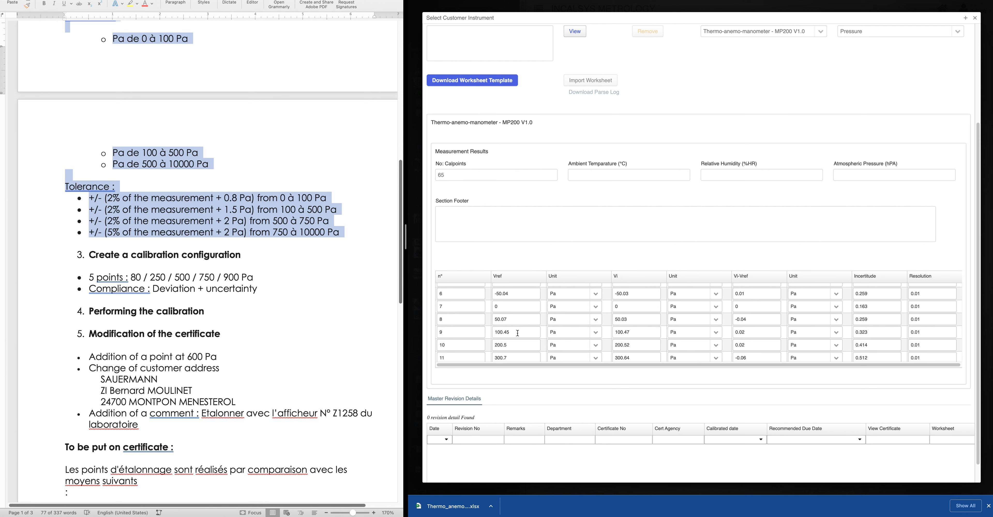
{"action": "scroll", "coordinate": [518, 332], "scroll_direction": "up", "scroll_amount": 1}
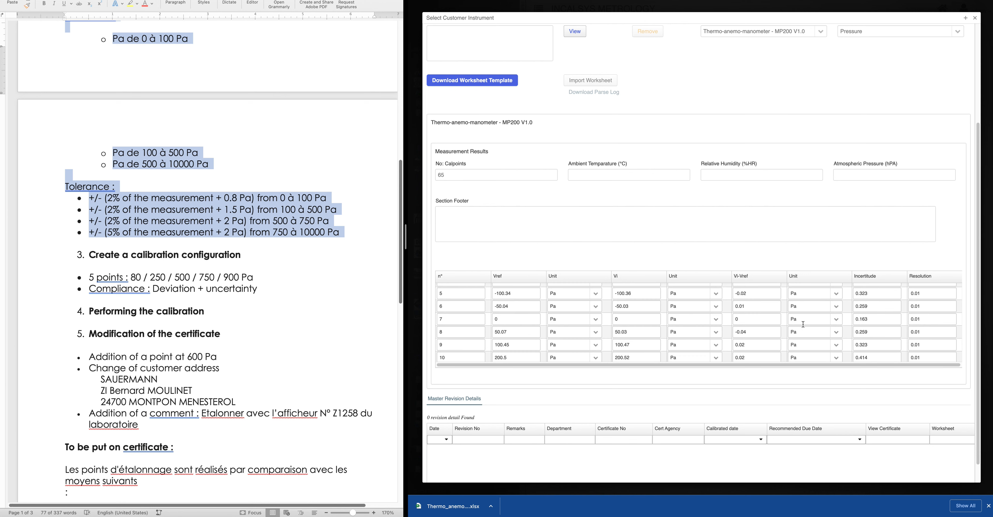
{"action": "scroll", "coordinate": [540, 330], "scroll_direction": "up", "scroll_amount": 1}
{"action": "scroll", "coordinate": [540, 330], "scroll_direction": "up", "scroll_amount": 3}
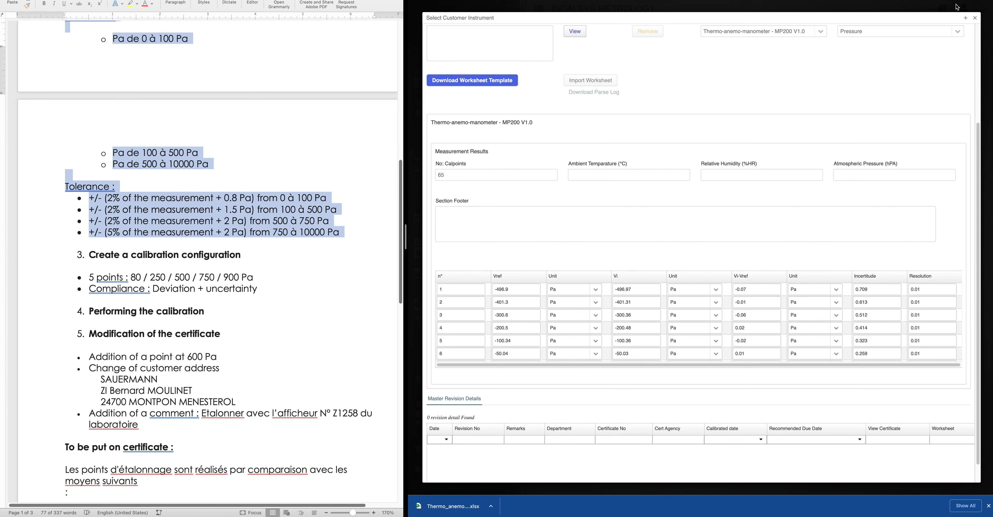
{"action": "left_click", "coordinate": [975, 18]}
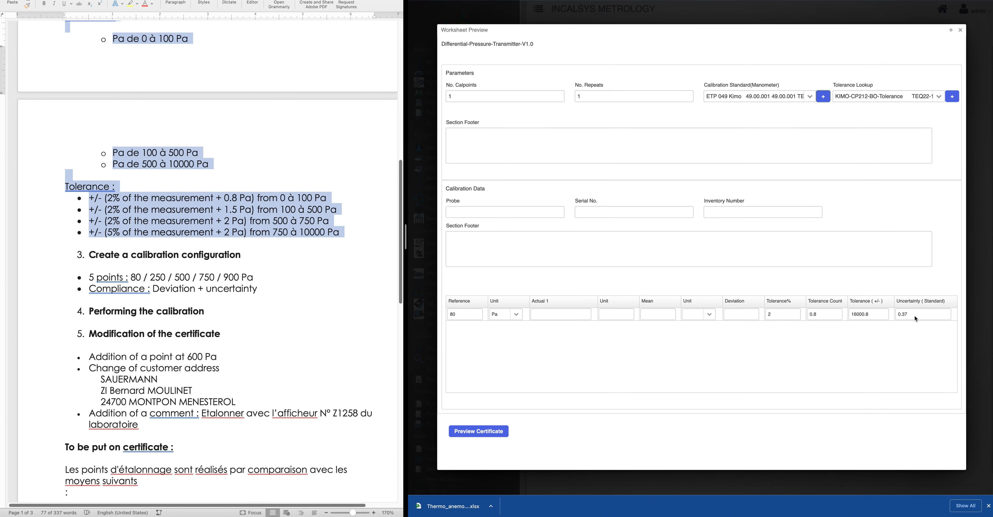
{"action": "left_click_drag", "start_coordinate": [913, 316], "coordinate": [874, 317]}
{"action": "left_click", "coordinate": [824, 98]}
{"action": "key", "text": "Escape"}
{"action": "scroll", "coordinate": [776, 387], "scroll_direction": "down", "scroll_amount": 3}
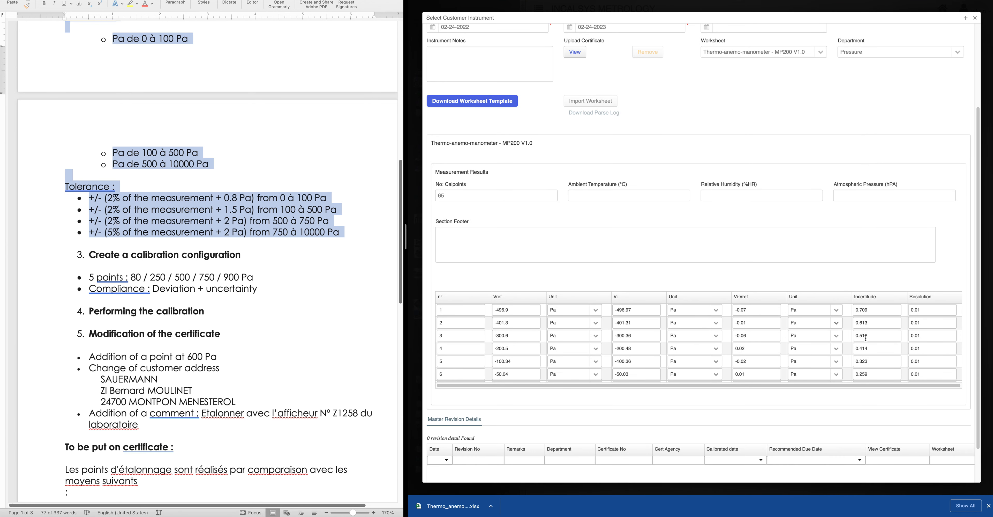
{"action": "scroll", "coordinate": [879, 338], "scroll_direction": "down", "scroll_amount": 2}
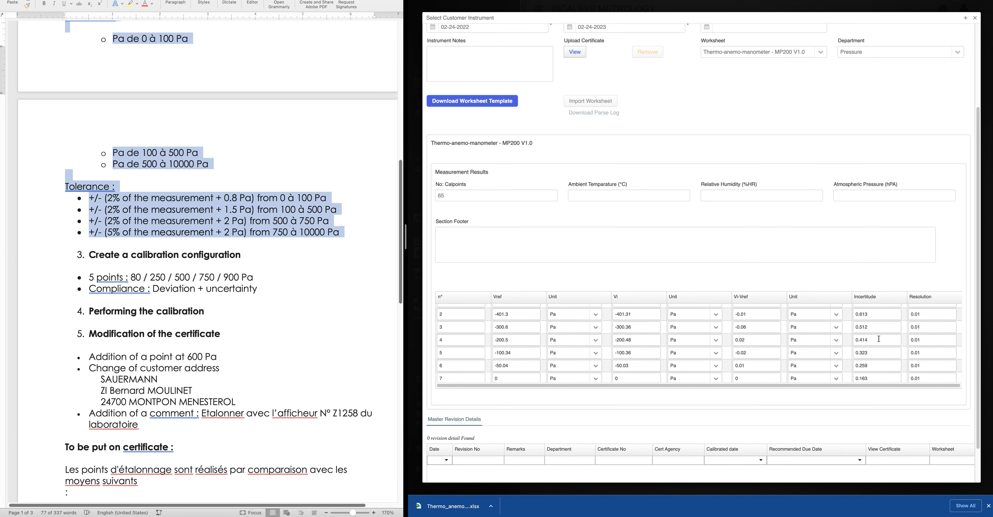
{"action": "scroll", "coordinate": [879, 338], "scroll_direction": "down", "scroll_amount": 6}
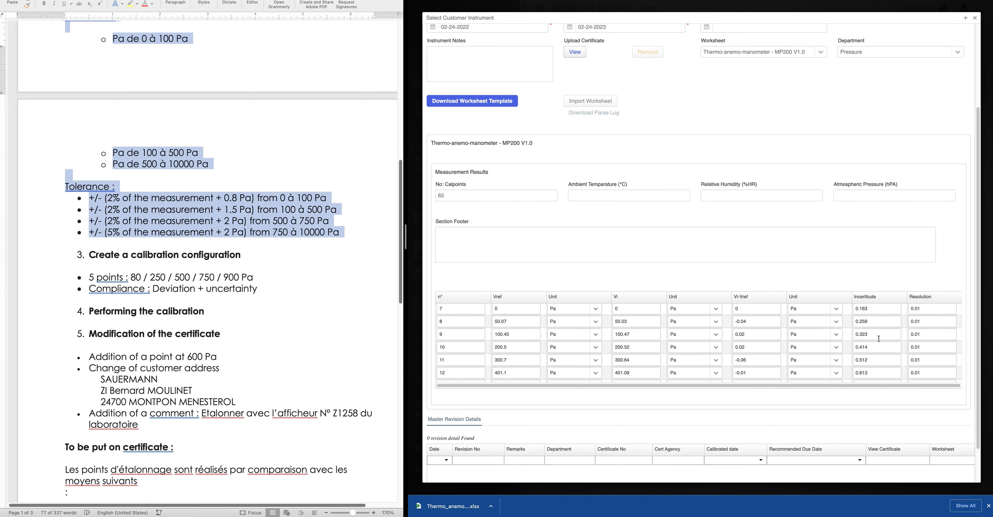
{"action": "scroll", "coordinate": [879, 338], "scroll_direction": "down", "scroll_amount": 2}
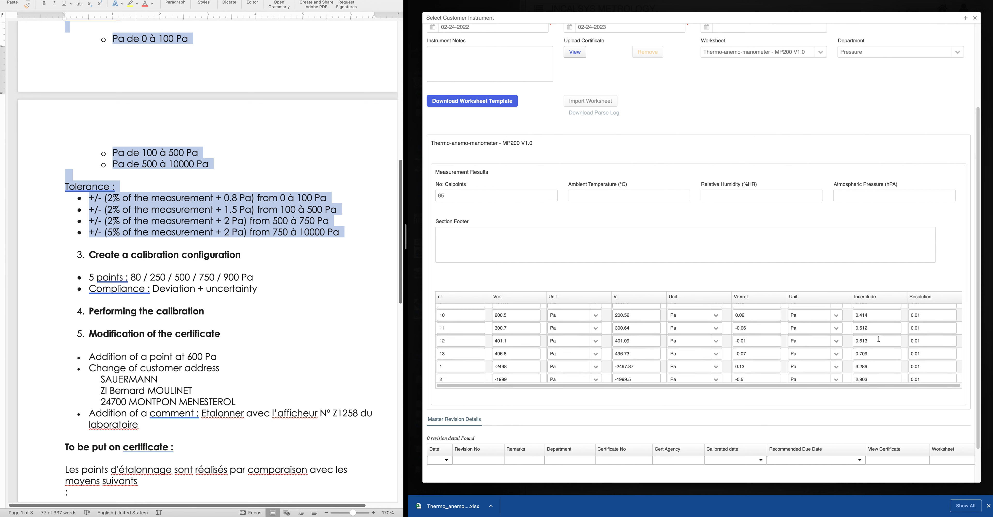
{"action": "scroll", "coordinate": [879, 338], "scroll_direction": "down", "scroll_amount": 6}
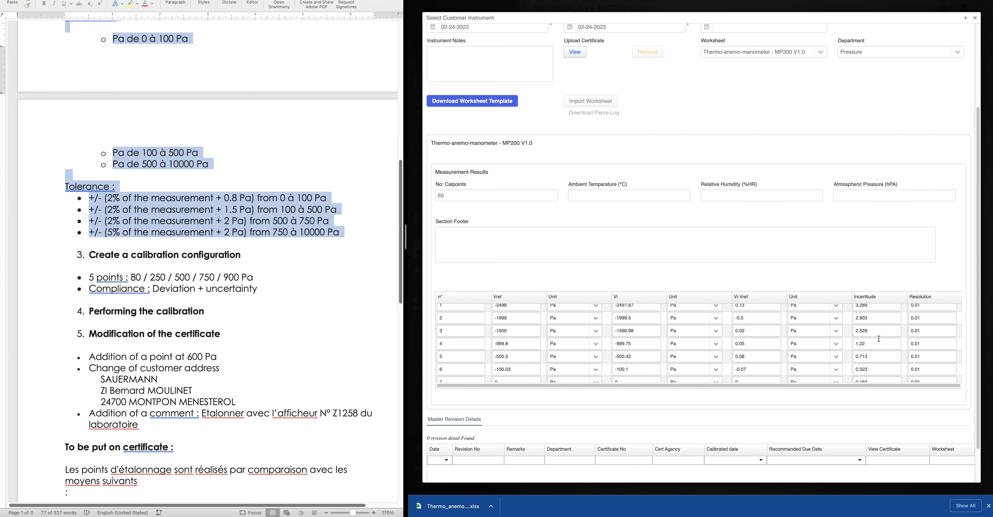
{"action": "scroll", "coordinate": [879, 338], "scroll_direction": "down", "scroll_amount": 5}
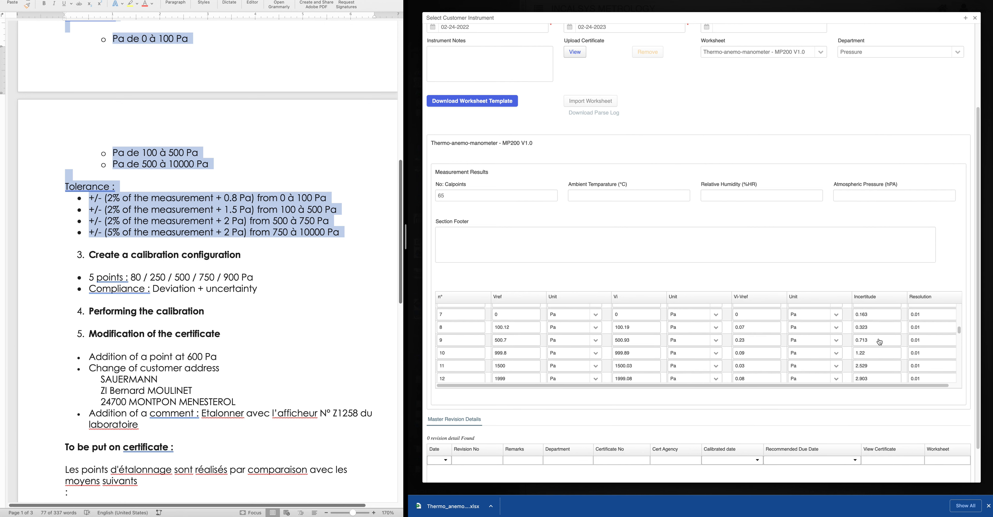
{"action": "scroll", "coordinate": [880, 341], "scroll_direction": "down", "scroll_amount": 5}
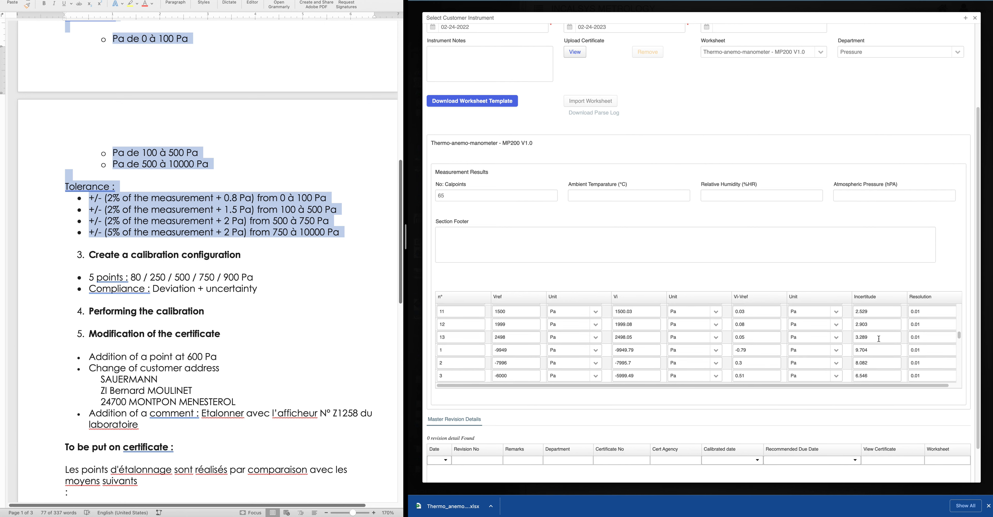
{"action": "scroll", "coordinate": [879, 338], "scroll_direction": "down", "scroll_amount": 6}
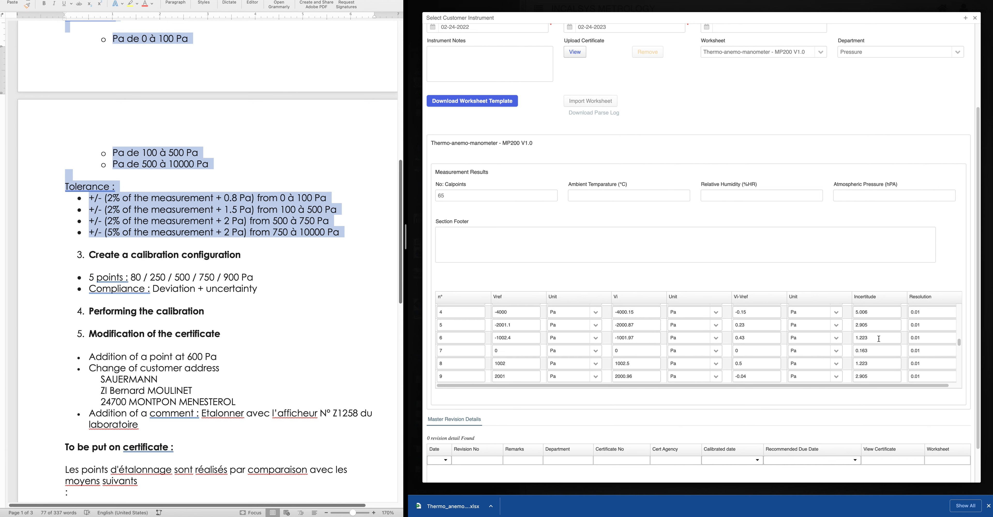
{"action": "scroll", "coordinate": [879, 338], "scroll_direction": "down", "scroll_amount": 6}
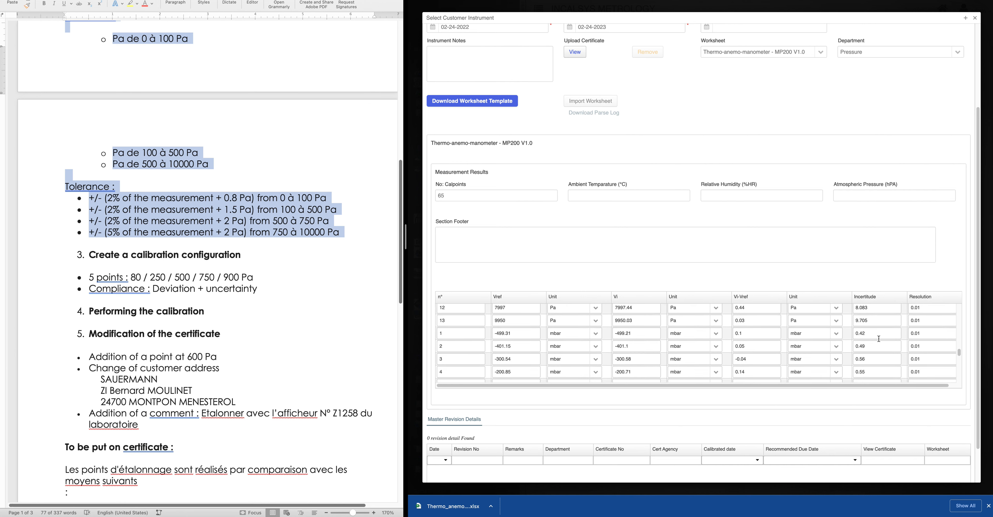
{"action": "scroll", "coordinate": [879, 338], "scroll_direction": "down", "scroll_amount": 6}
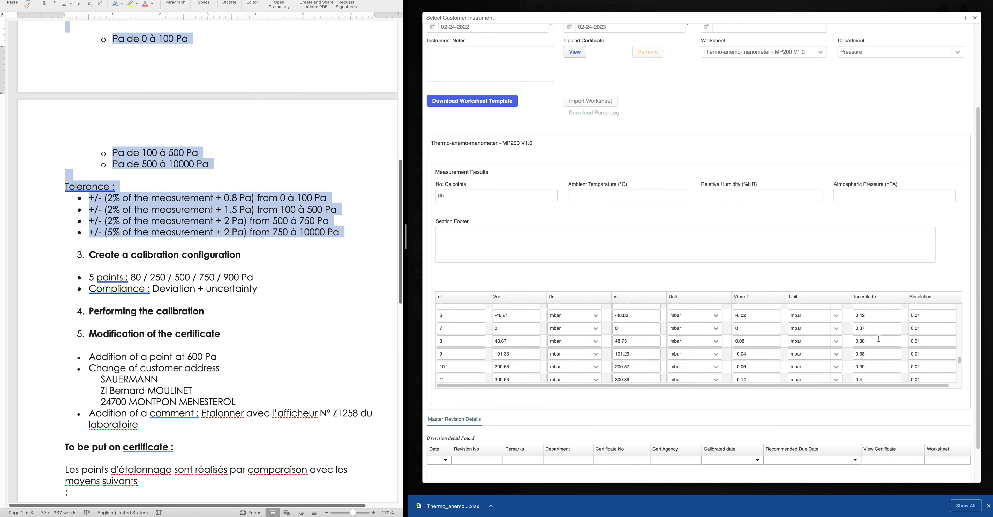
{"action": "scroll", "coordinate": [879, 341], "scroll_direction": "down", "scroll_amount": 9}
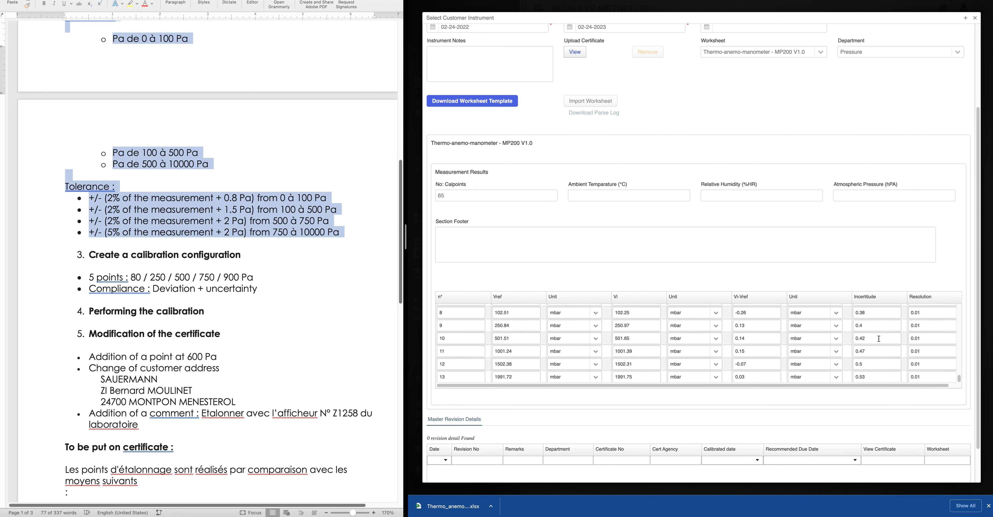
{"action": "scroll", "coordinate": [879, 341], "scroll_direction": "up", "scroll_amount": 20}
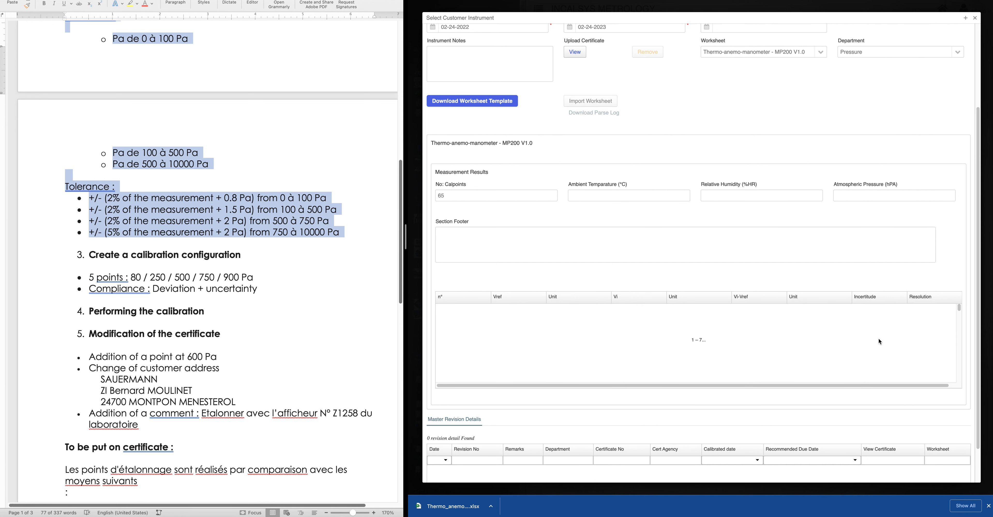
{"action": "scroll", "coordinate": [880, 339], "scroll_direction": "up", "scroll_amount": 1}
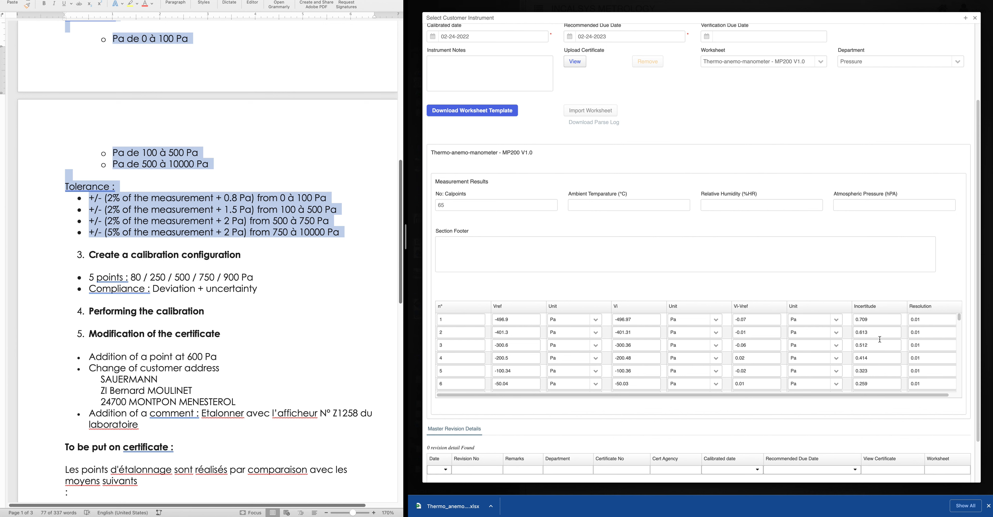
{"action": "scroll", "coordinate": [880, 339], "scroll_direction": "down", "scroll_amount": 1}
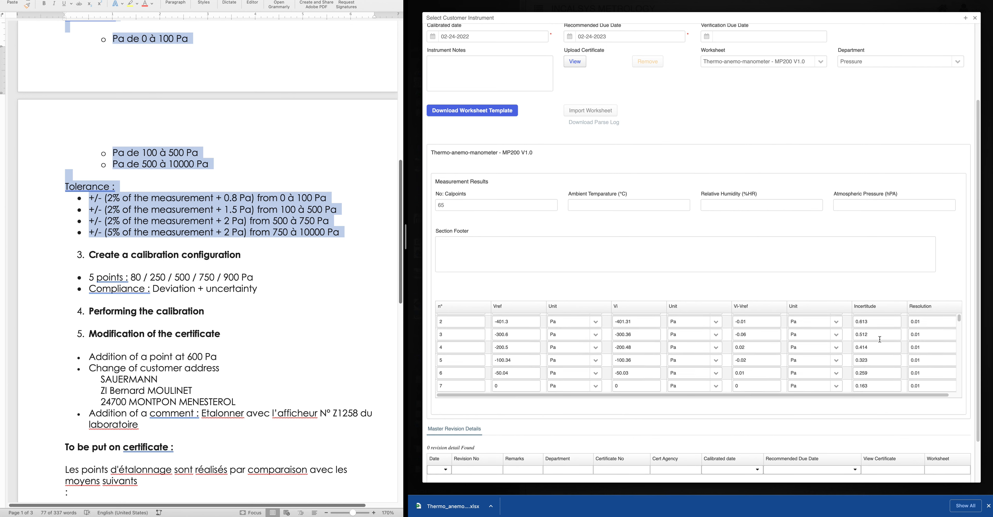
{"action": "scroll", "coordinate": [880, 340], "scroll_direction": "down", "scroll_amount": 1}
{"action": "scroll", "coordinate": [880, 339], "scroll_direction": "down", "scroll_amount": 4}
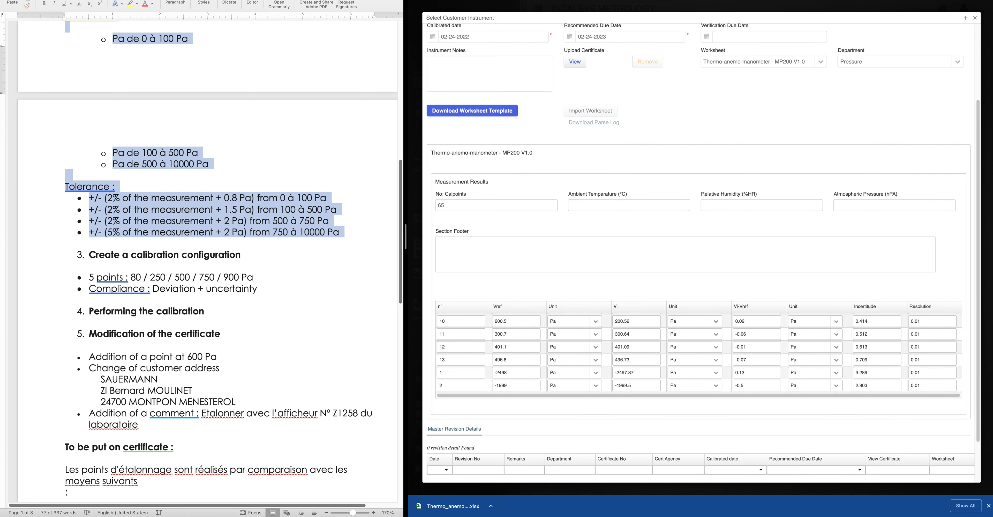
Compare the 0.37 Incertitude entries in Excel cells I55 and I68, then return to the Metquay browser
{"action": "key", "text": "ctrl+Left"}
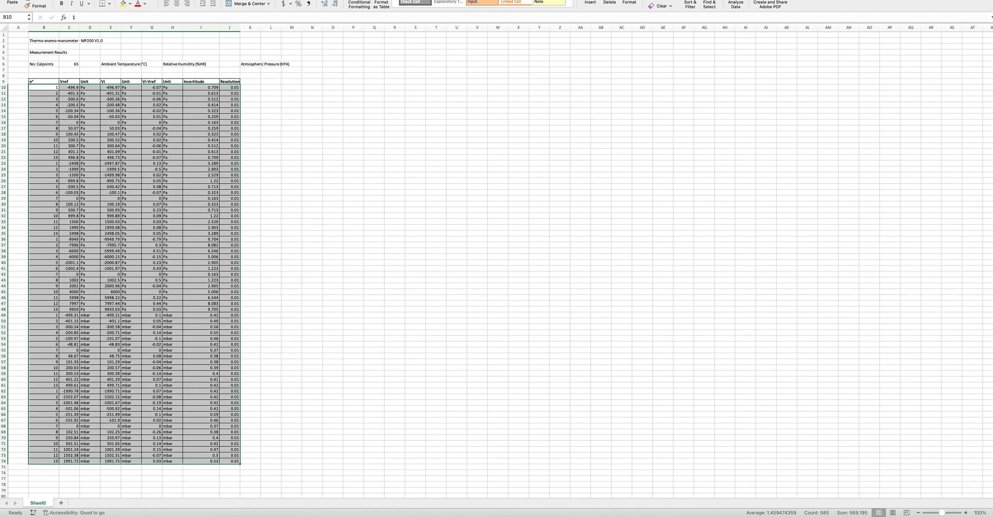
{"action": "left_click", "coordinate": [468, 157]}
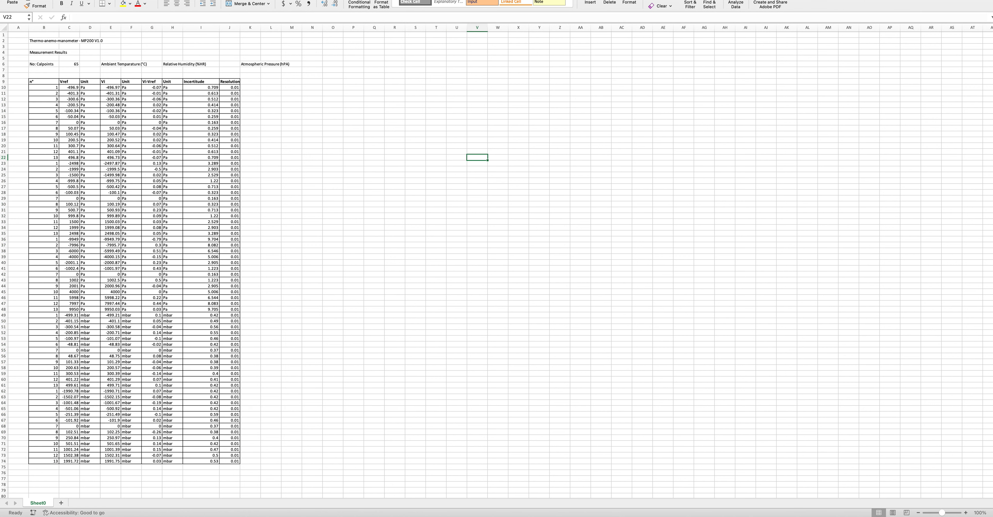
{"action": "left_click", "coordinate": [201, 350]}
{"action": "left_click", "coordinate": [201, 426]}
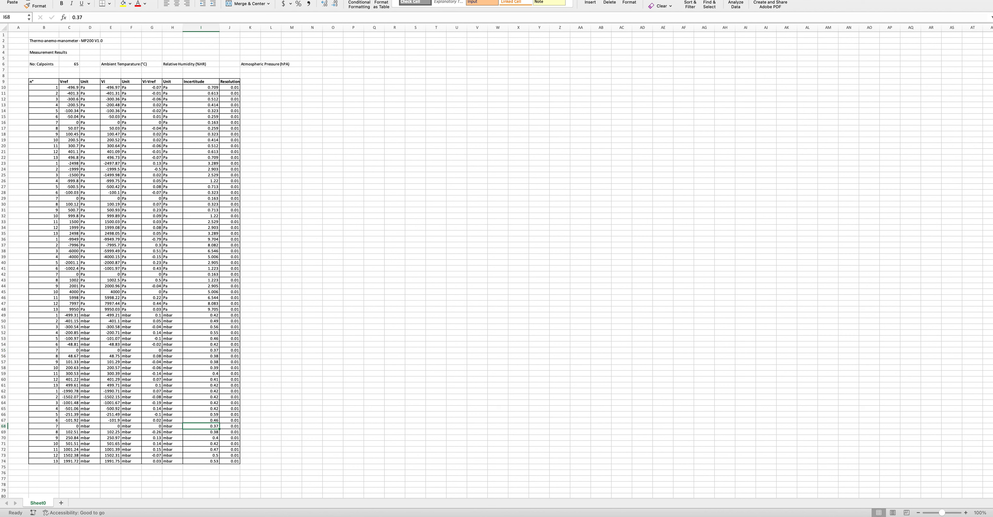
{"action": "left_click", "coordinate": [201, 350]}
{"action": "left_click", "coordinate": [201, 426]}
{"action": "left_click", "coordinate": [201, 350]}
{"action": "left_click", "coordinate": [201, 426]}
{"action": "left_click", "coordinate": [201, 350]}
{"action": "left_click", "coordinate": [201, 426]}
{"action": "key", "text": "Return"}
{"action": "key", "text": "Return"}
{"action": "key", "text": "Return"}
{"action": "key", "text": "Return"}
{"action": "key", "text": "Return"}
{"action": "key", "text": "Return"}
{"action": "key", "text": "Return"}
{"action": "key", "text": "Return"}
{"action": "key", "text": "Return"}
{"action": "key", "text": "Return"}
{"action": "key", "text": "Return"}
{"action": "key", "text": "Return"}
{"action": "key", "text": "Return"}
{"action": "key", "text": "Return"}
{"action": "key", "text": "Return"}
{"action": "key", "text": "Return"}
{"action": "key", "text": "Return"}
{"action": "key", "text": "Return"}
{"action": "key", "text": "Return"}
{"action": "key", "text": "Return"}
{"action": "key", "text": "Return"}
{"action": "key", "text": "Return"}
{"action": "key", "text": "Return"}
{"action": "key", "text": "Return"}
{"action": "key", "text": "Return"}
{"action": "key", "text": "ctrl+Left"}
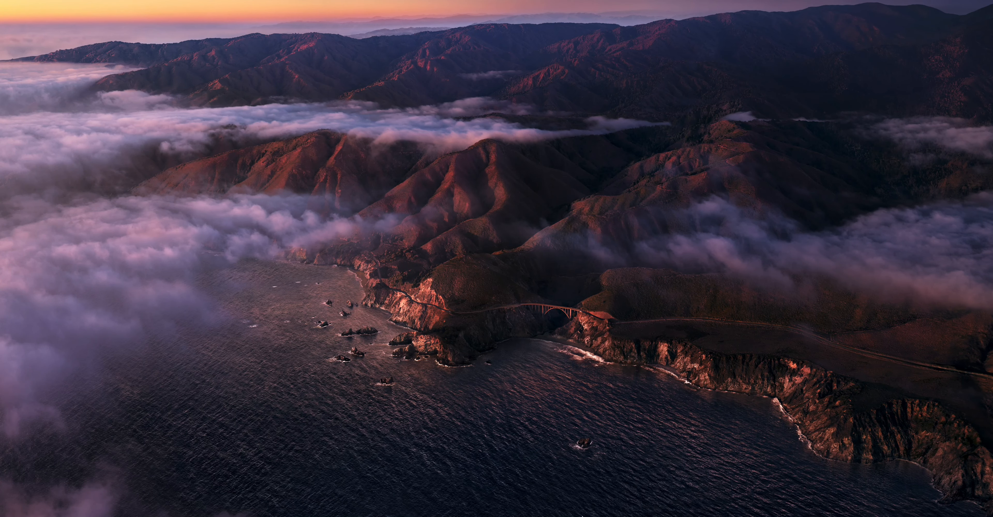
{"action": "left_click", "coordinate": [485, 507]}
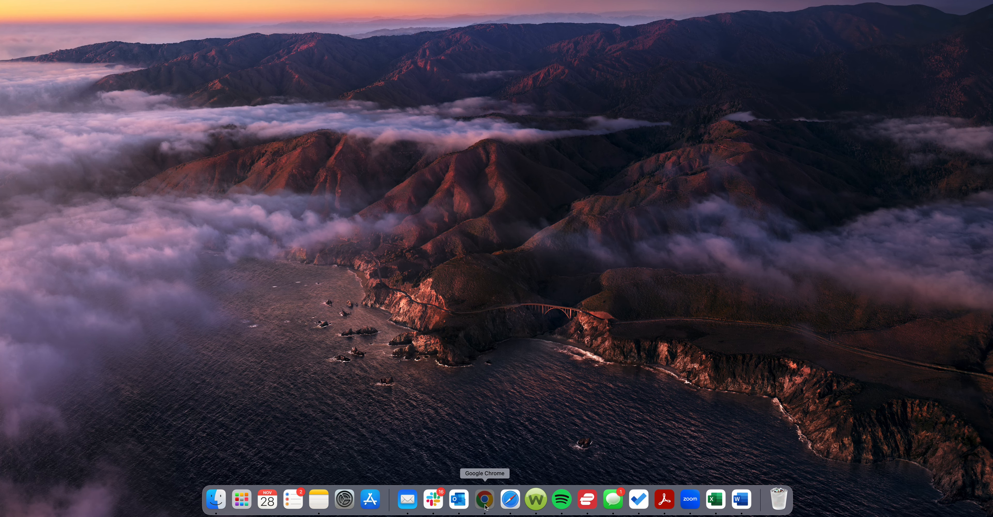
Close the instrument details and preview, then edit Calibration Data's Tolerance ( +/- ) field
{"action": "scroll", "coordinate": [635, 209], "scroll_direction": "up", "scroll_amount": 5}
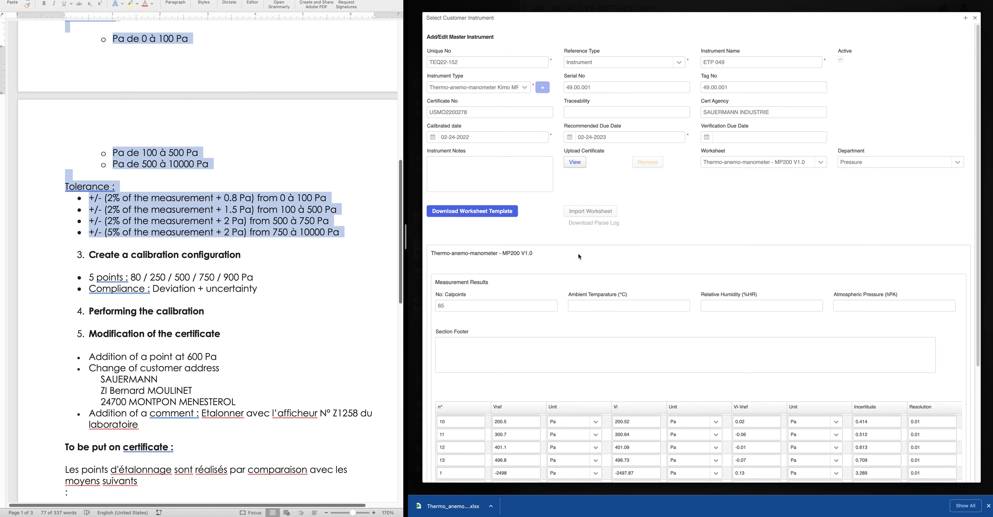
{"action": "left_click", "coordinate": [975, 18]}
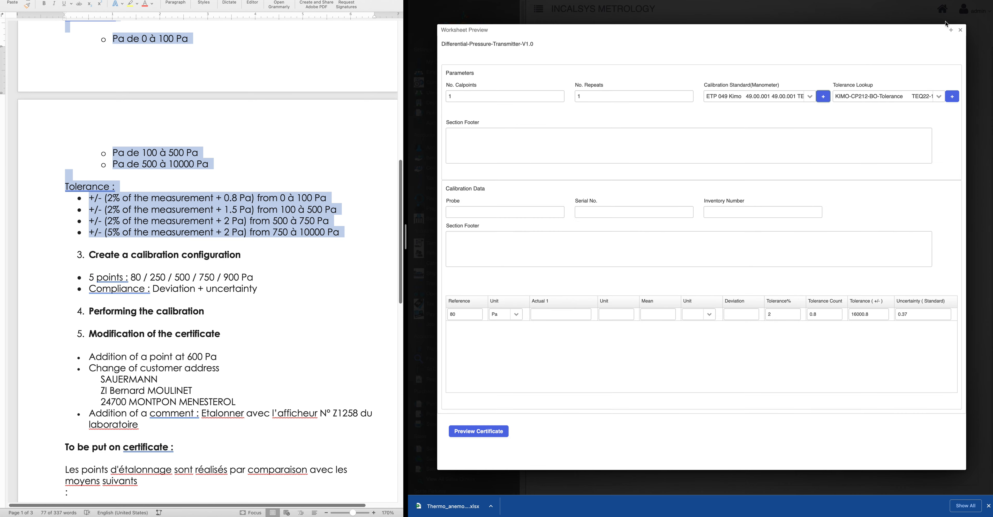
{"action": "left_click", "coordinate": [959, 31]}
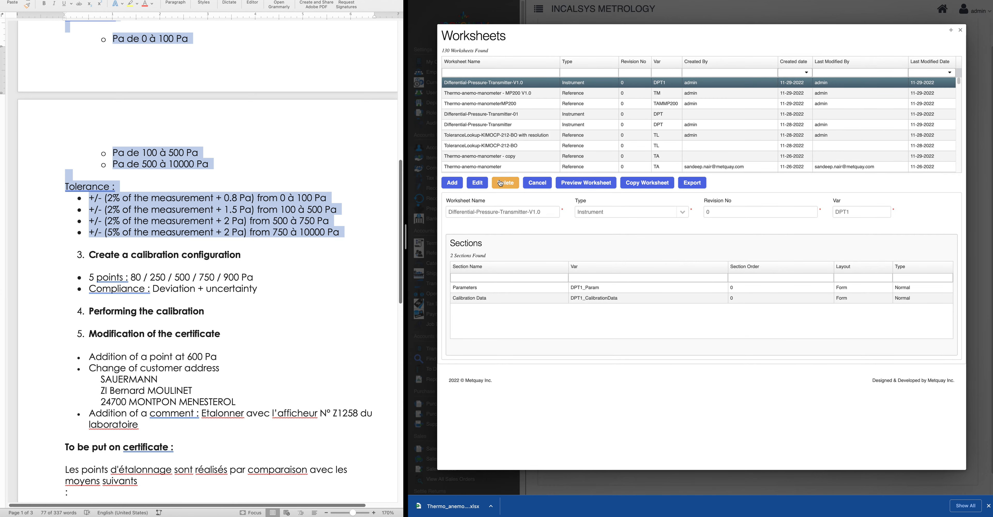
{"action": "left_click", "coordinate": [478, 182]}
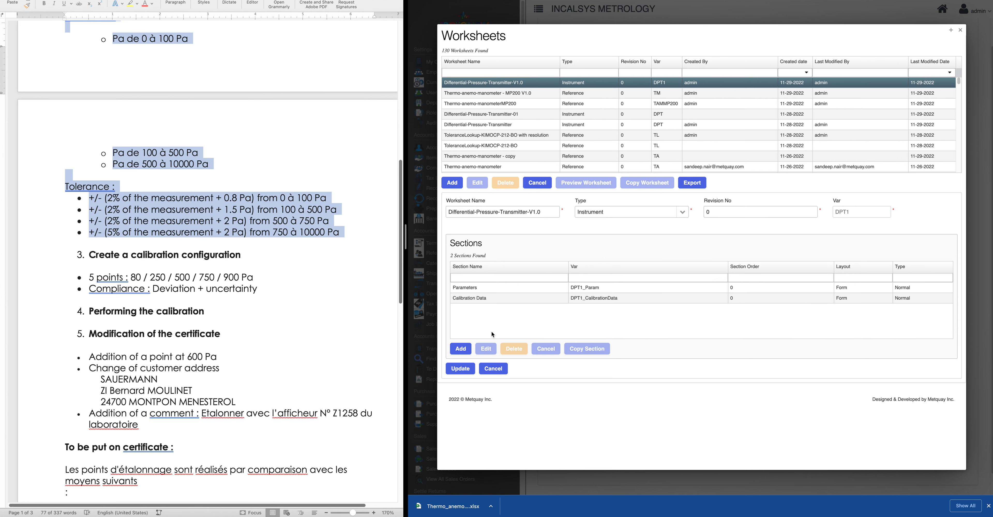
{"action": "left_click", "coordinate": [478, 302]}
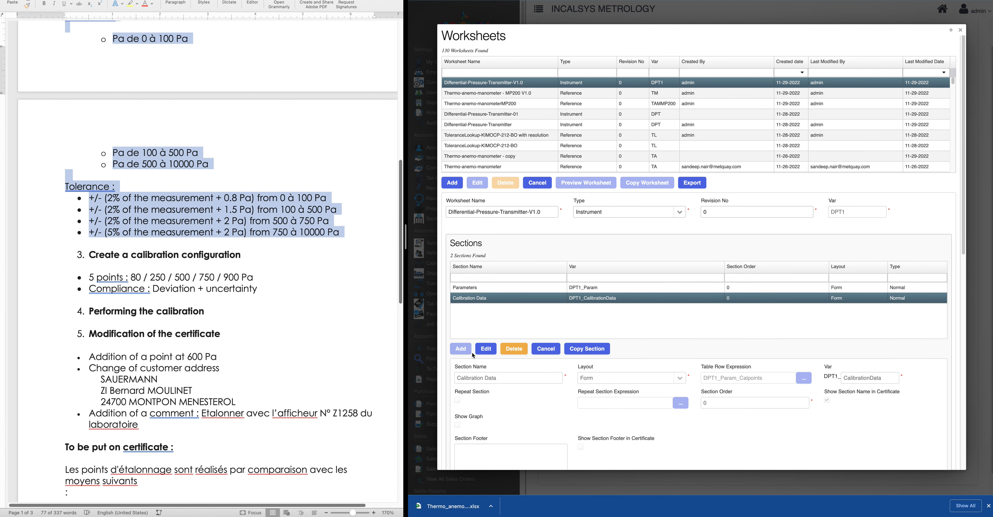
{"action": "left_click", "coordinate": [485, 348]}
{"action": "scroll", "coordinate": [603, 437], "scroll_direction": "down", "scroll_amount": 10}
{"action": "scroll", "coordinate": [496, 263], "scroll_direction": "down", "scroll_amount": 5}
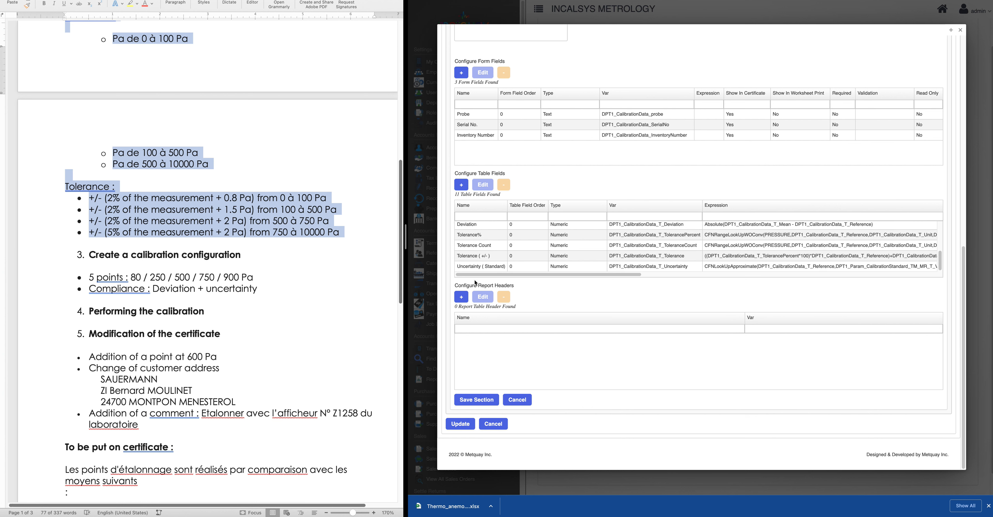
{"action": "left_click", "coordinate": [475, 256]}
{"action": "left_click", "coordinate": [483, 185]}
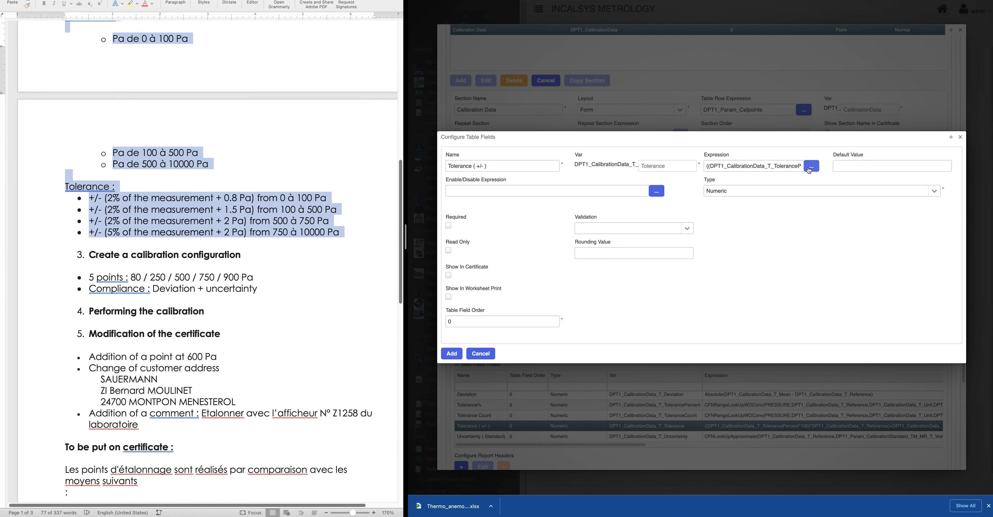
Change the Tolerance field's expression to divide by TolerancePercent instead of multiplying, and apply it
{"action": "left_click", "coordinate": [810, 166]}
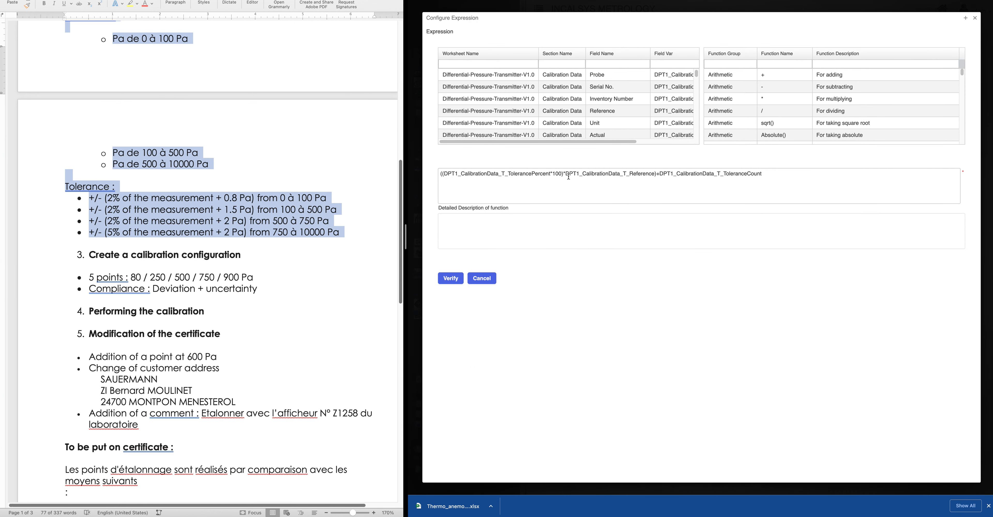
{"action": "left_click", "coordinate": [561, 173]}
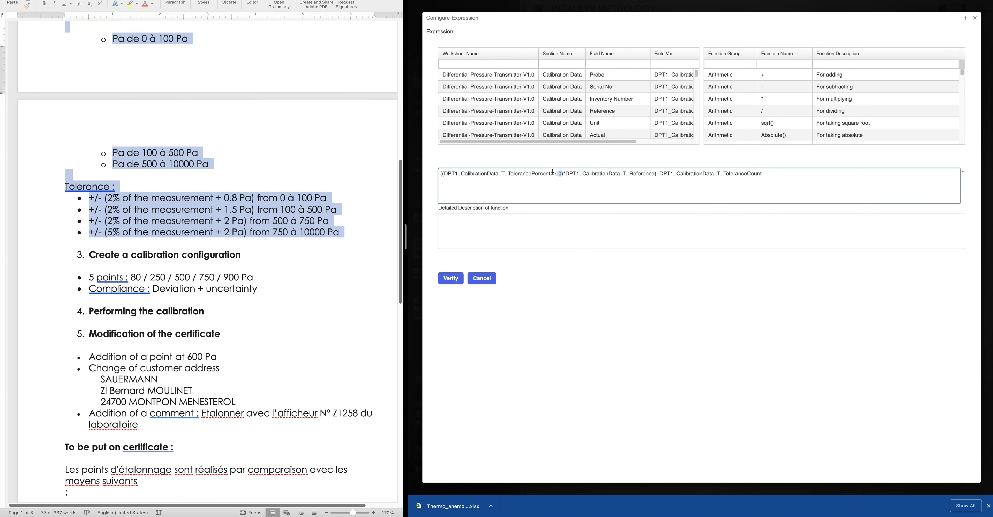
{"action": "key", "text": "BackSpace"}
{"action": "type", "text": "/"}
{"action": "left_click", "coordinate": [449, 279]}
{"action": "left_click", "coordinate": [451, 354]}
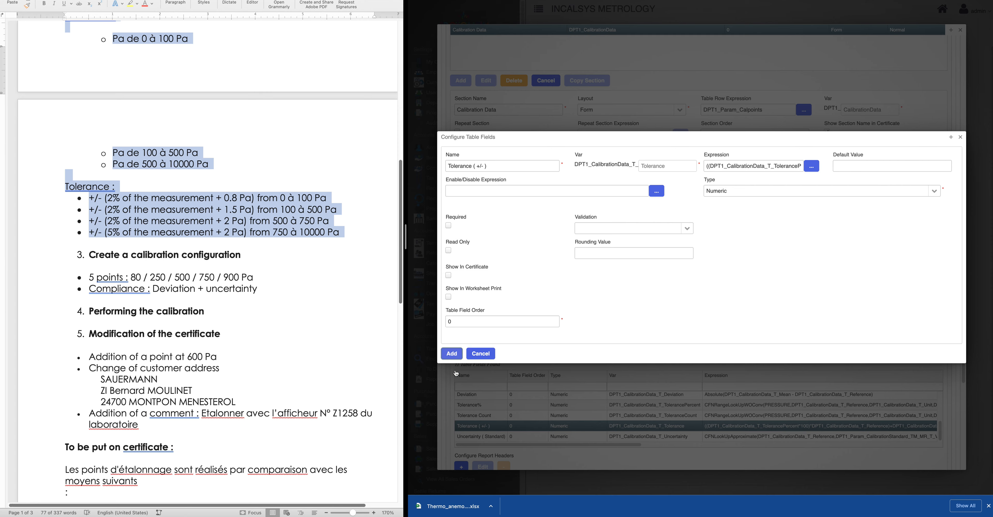
Open the Uncertainty ( Standard ) table field's settings and bring up the approximate lookup help article
{"action": "scroll", "coordinate": [511, 427], "scroll_direction": "down", "scroll_amount": 3}
{"action": "left_click", "coordinate": [487, 320]}
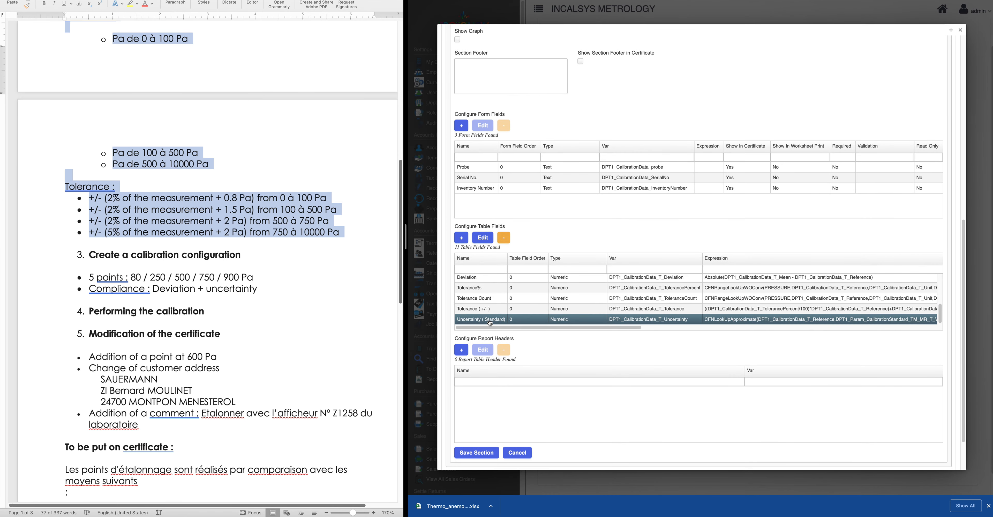
{"action": "left_click", "coordinate": [485, 239]}
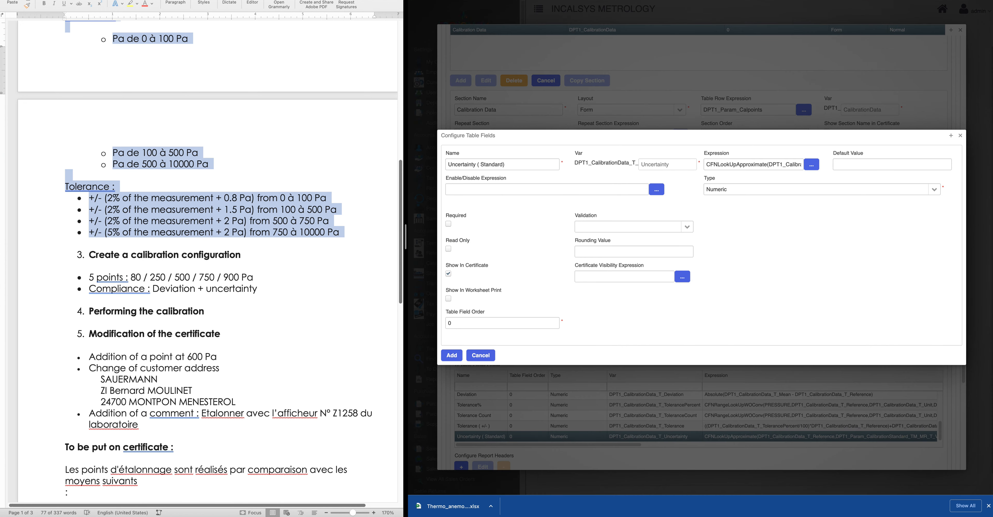
{"action": "key", "text": "ctrl+Tab"}
{"action": "scroll", "coordinate": [626, 85], "scroll_direction": "up", "scroll_amount": 3}
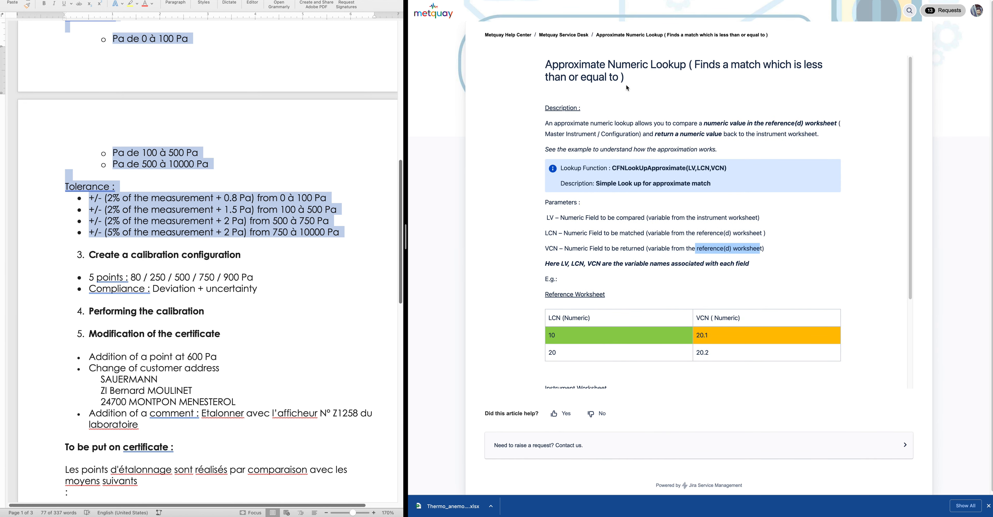
Search the help center for 'app', review the Approximate Numeric Lookup example, then return to the Uncertainty settings
{"action": "left_click", "coordinate": [910, 11]}
{"action": "type", "text": "app"}
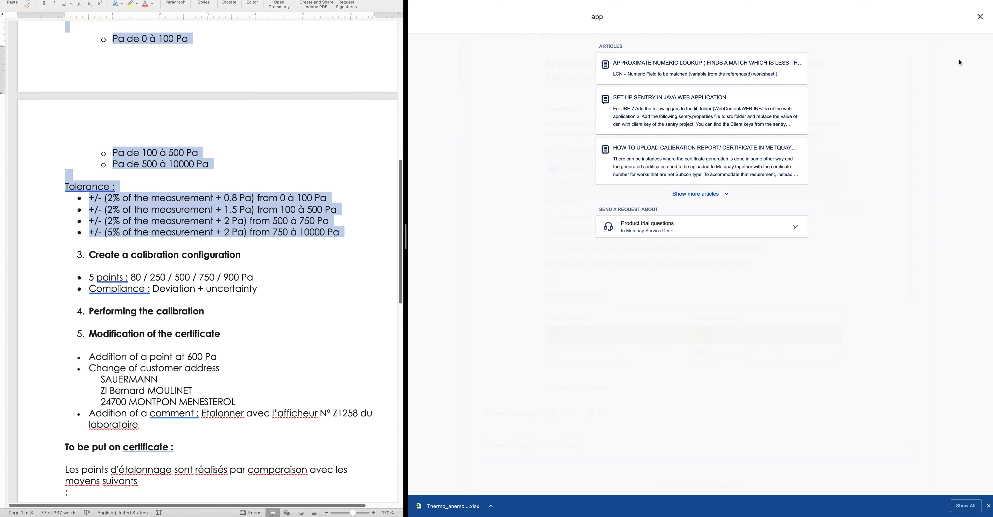
{"action": "left_click", "coordinate": [705, 71]}
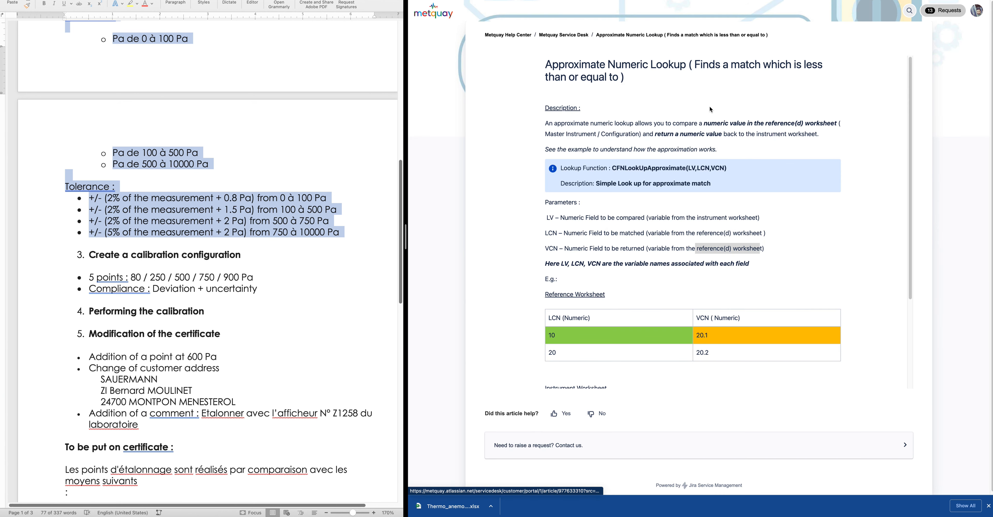
{"action": "scroll", "coordinate": [767, 291], "scroll_direction": "down", "scroll_amount": 1}
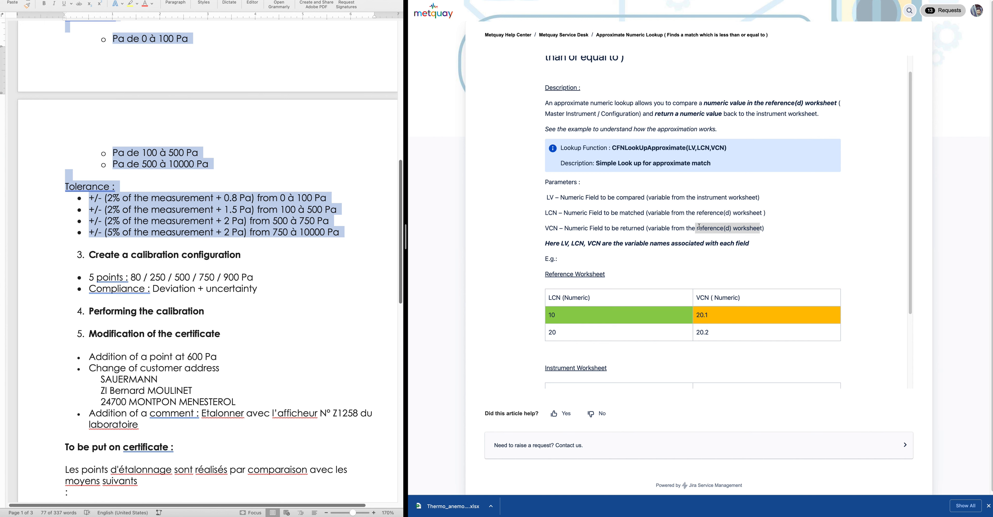
{"action": "scroll", "coordinate": [699, 228], "scroll_direction": "down", "scroll_amount": 5}
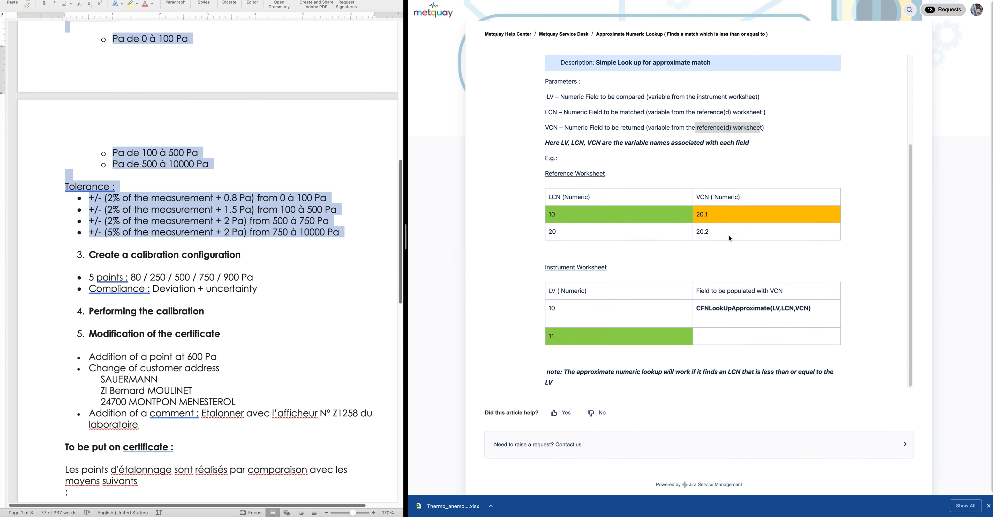
{"action": "scroll", "coordinate": [729, 238], "scroll_direction": "up", "scroll_amount": 4}
{"action": "key", "text": "ctrl+shift+Tab"}
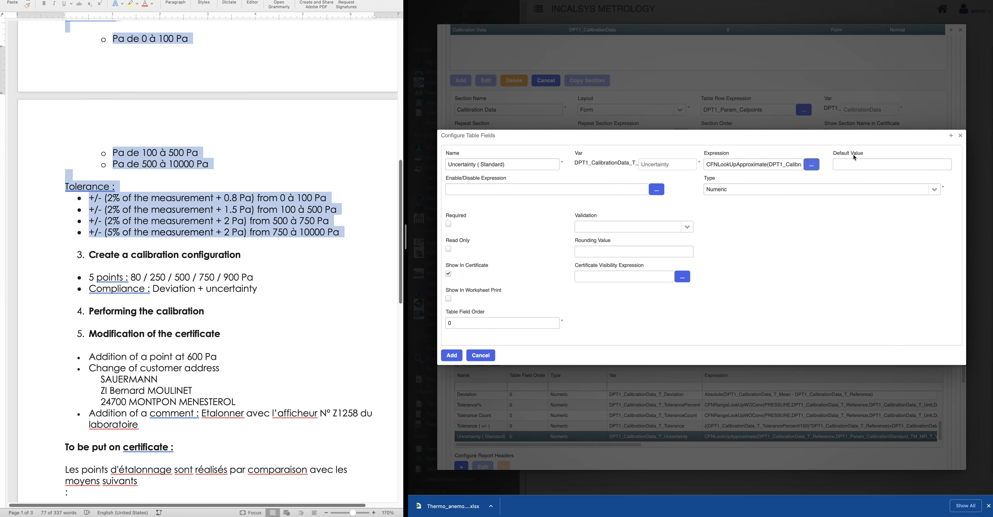
{"action": "left_click", "coordinate": [812, 164]}
{"action": "left_click", "coordinate": [792, 63]}
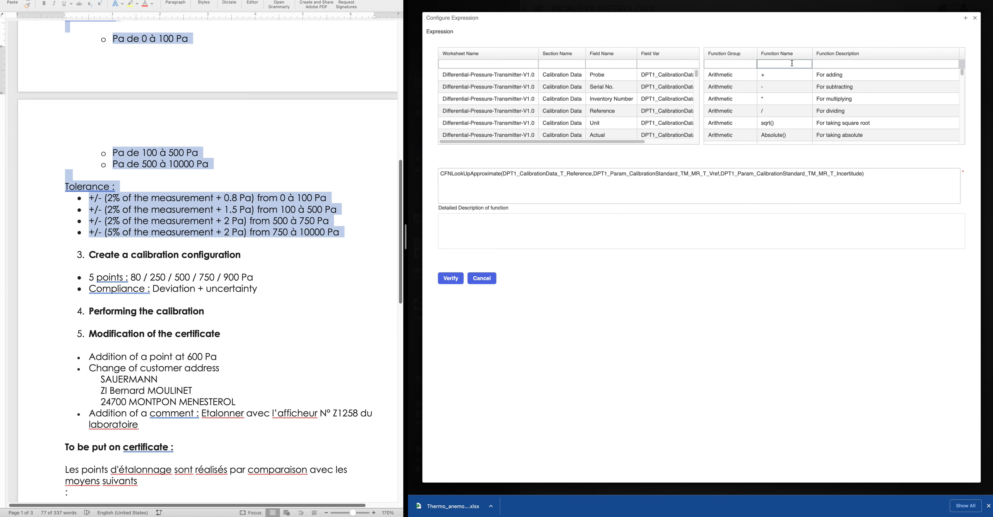
{"action": "type", "text": "app"}
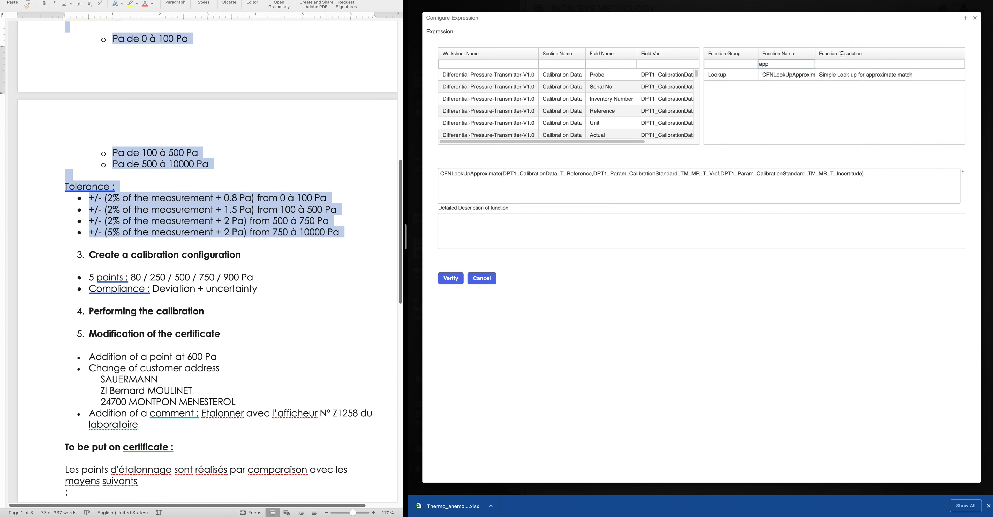
{"action": "left_click_drag", "start_coordinate": [814, 51], "coordinate": [880, 52]}
{"action": "left_click_drag", "start_coordinate": [770, 63], "coordinate": [753, 61]}
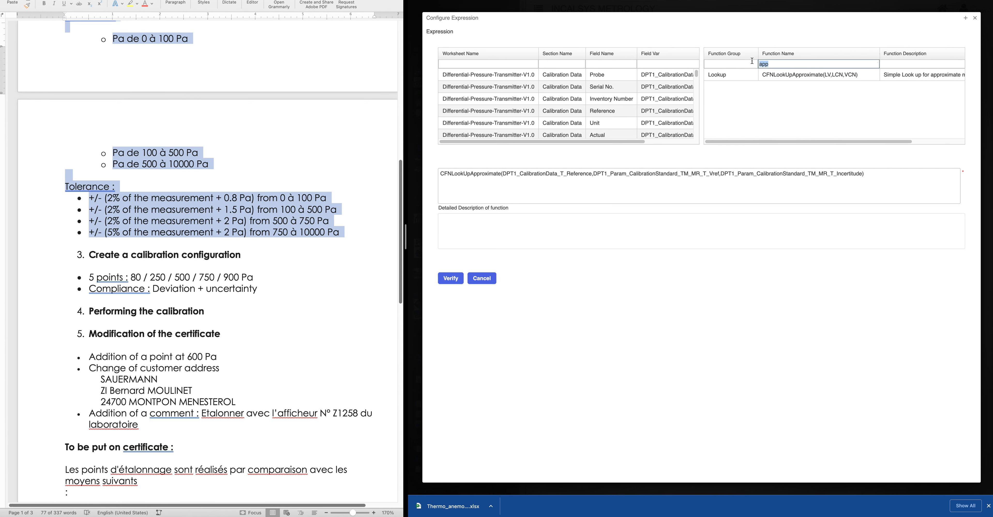
{"action": "key", "text": "BackSpace"}
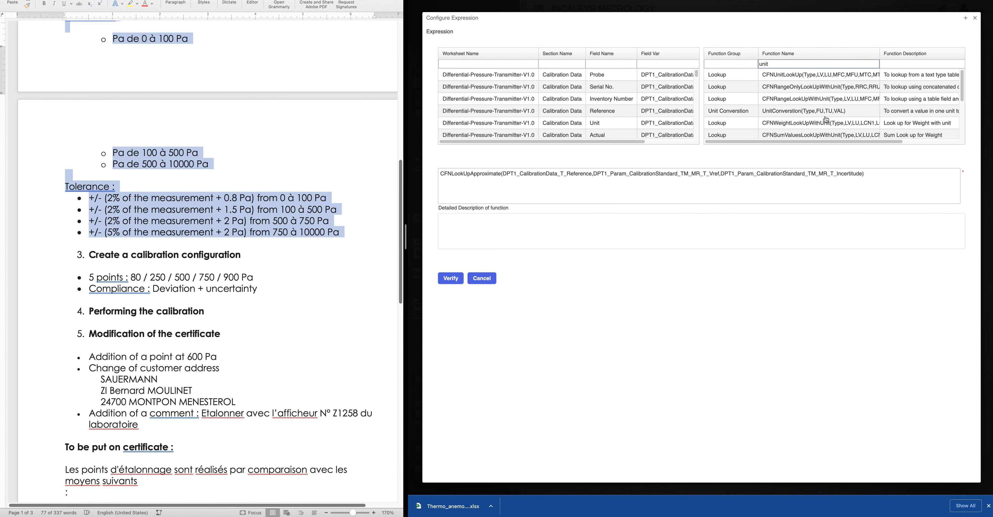
{"action": "scroll", "coordinate": [802, 121], "scroll_direction": "down", "scroll_amount": 1}
{"action": "scroll", "coordinate": [801, 121], "scroll_direction": "down", "scroll_amount": 3}
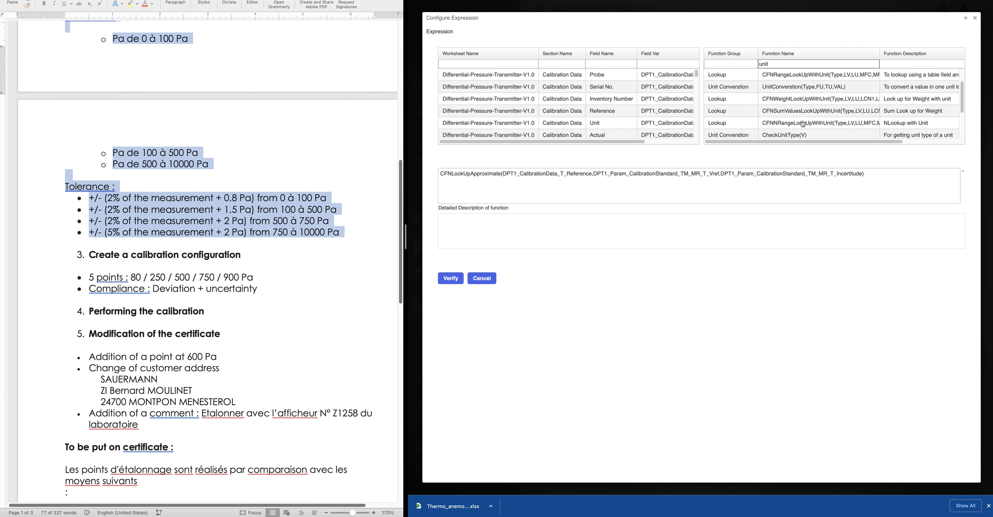
{"action": "scroll", "coordinate": [803, 124], "scroll_direction": "down", "scroll_amount": 3}
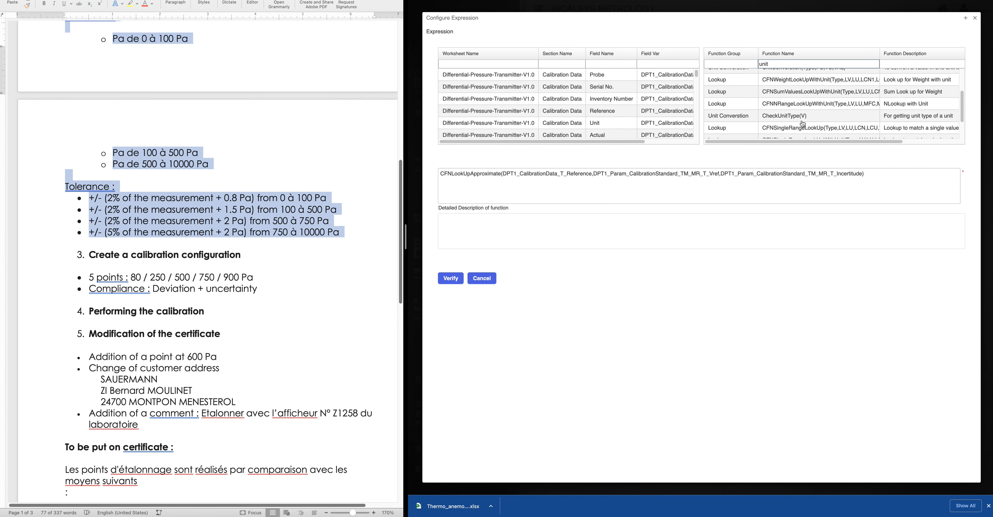
{"action": "scroll", "coordinate": [803, 124], "scroll_direction": "down", "scroll_amount": 1}
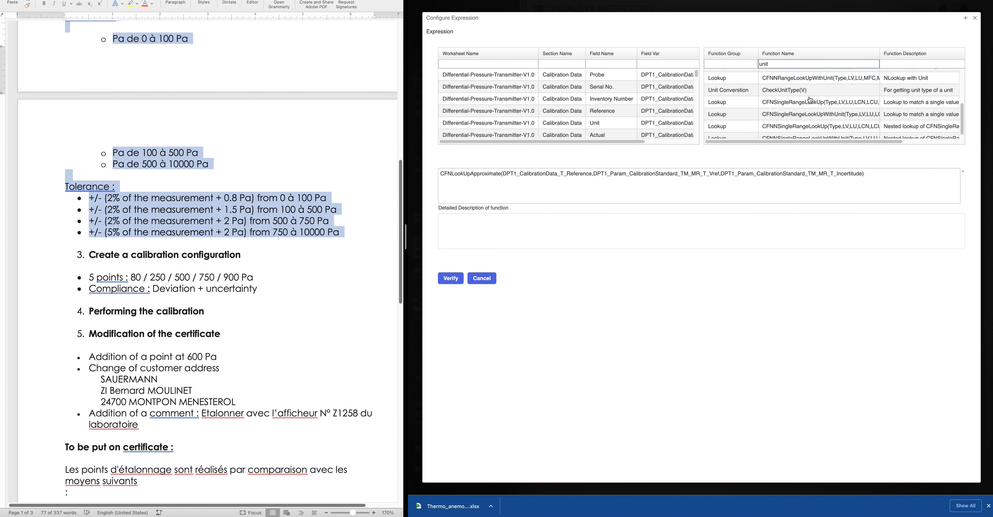
{"action": "scroll", "coordinate": [809, 115], "scroll_direction": "down", "scroll_amount": 1}
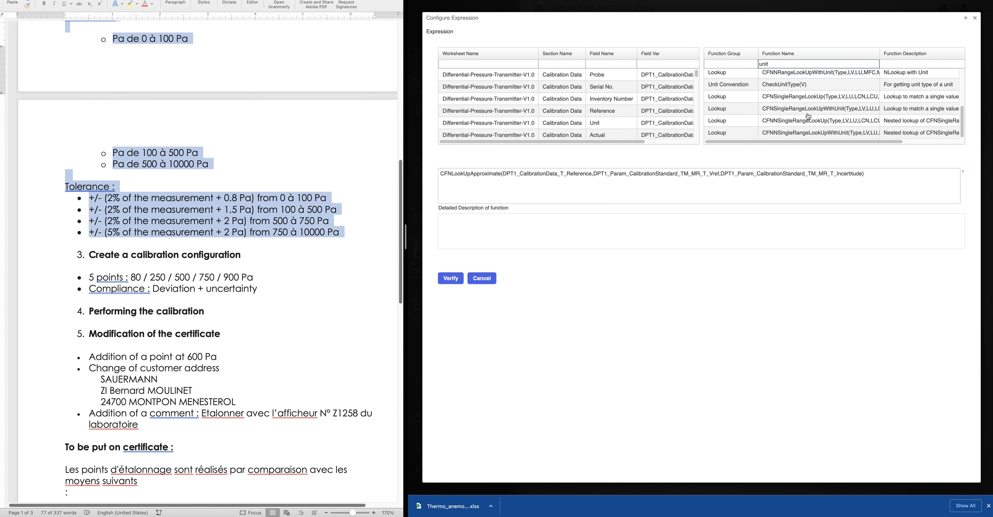
{"action": "scroll", "coordinate": [809, 116], "scroll_direction": "up", "scroll_amount": 4}
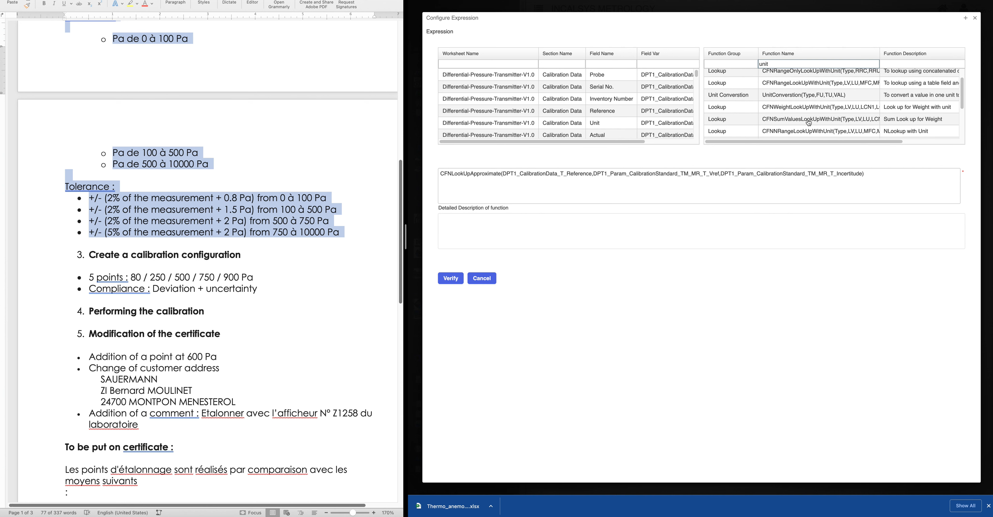
{"action": "scroll", "coordinate": [809, 123], "scroll_direction": "up", "scroll_amount": 3}
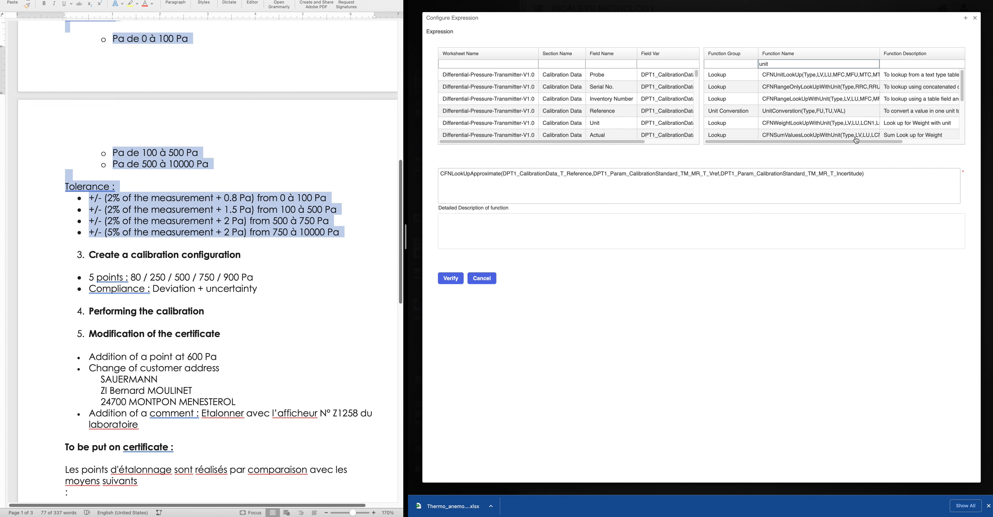
{"action": "mouse_move", "coordinate": [843, 141]}
{"action": "left_mouse_down"}
{"action": "mouse_move", "coordinate": [876, 139]}
{"action": "mouse_move", "coordinate": [831, 137]}
{"action": "left_mouse_up"}
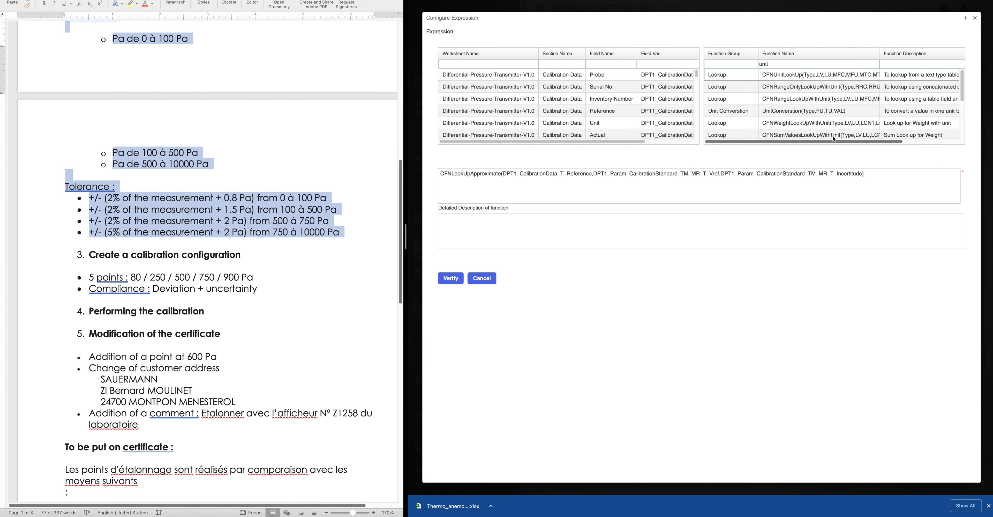
{"action": "left_click_drag", "start_coordinate": [840, 136], "coordinate": [844, 136]}
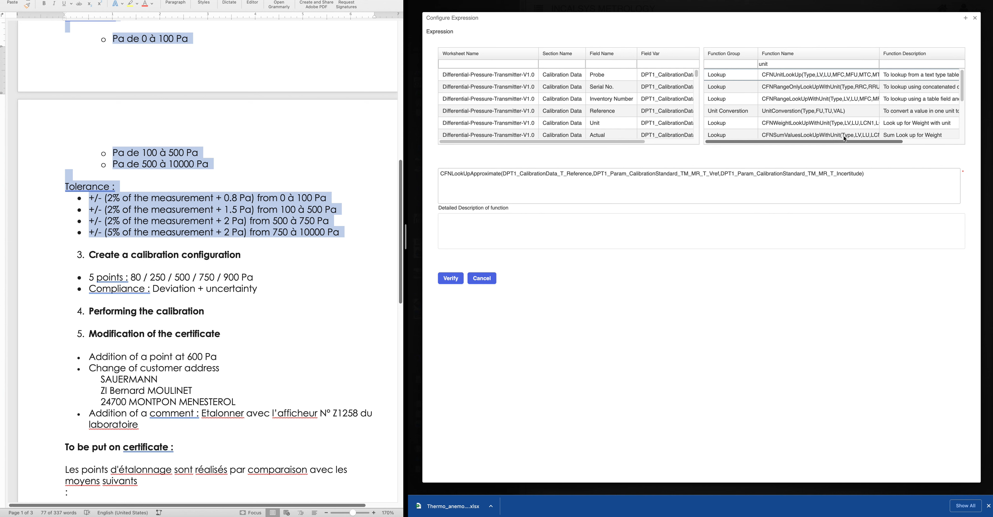
{"action": "scroll", "coordinate": [843, 124], "scroll_direction": "down", "scroll_amount": 1}
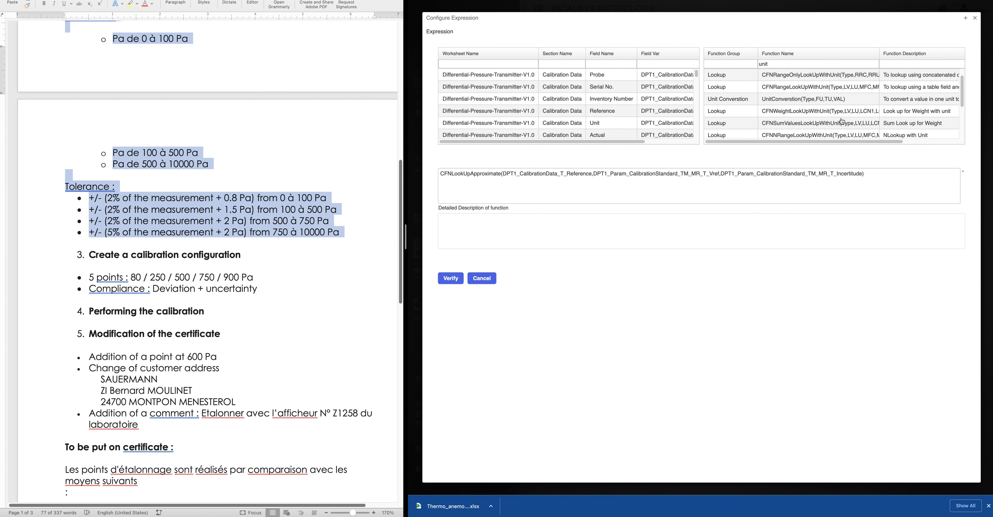
{"action": "scroll", "coordinate": [844, 124], "scroll_direction": "down", "scroll_amount": 5}
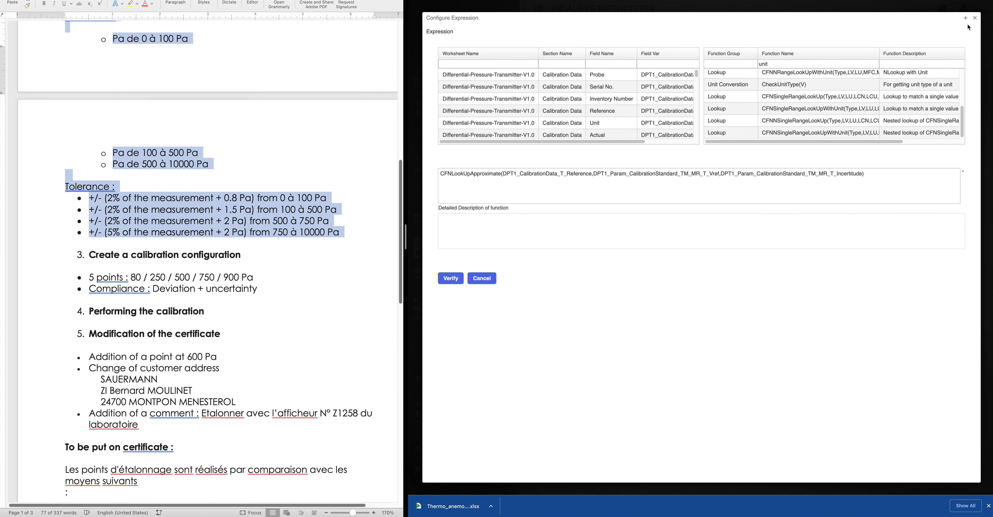
{"action": "left_click", "coordinate": [975, 17]}
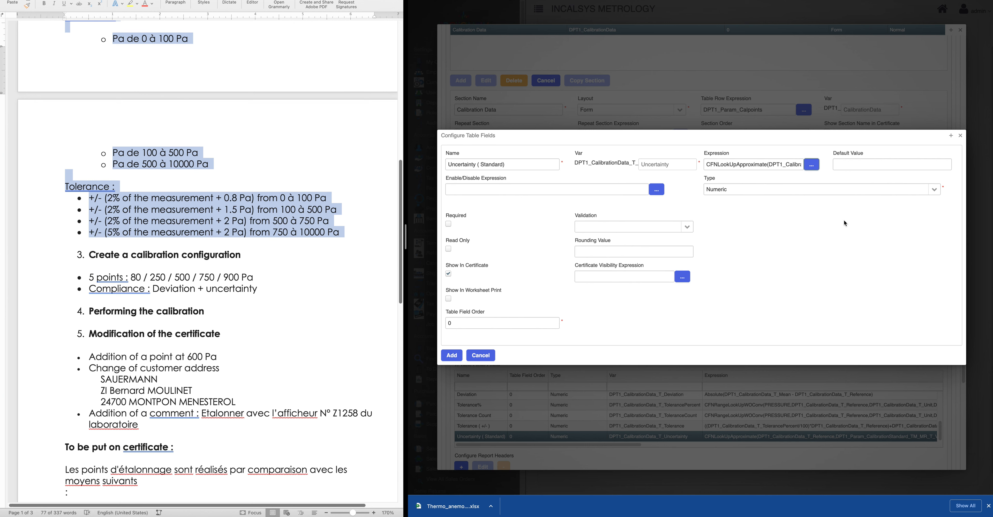
Close the Uncertainty field's settings and scroll down the Calibration Data editor's 11 table fields
{"action": "left_click", "coordinate": [961, 136]}
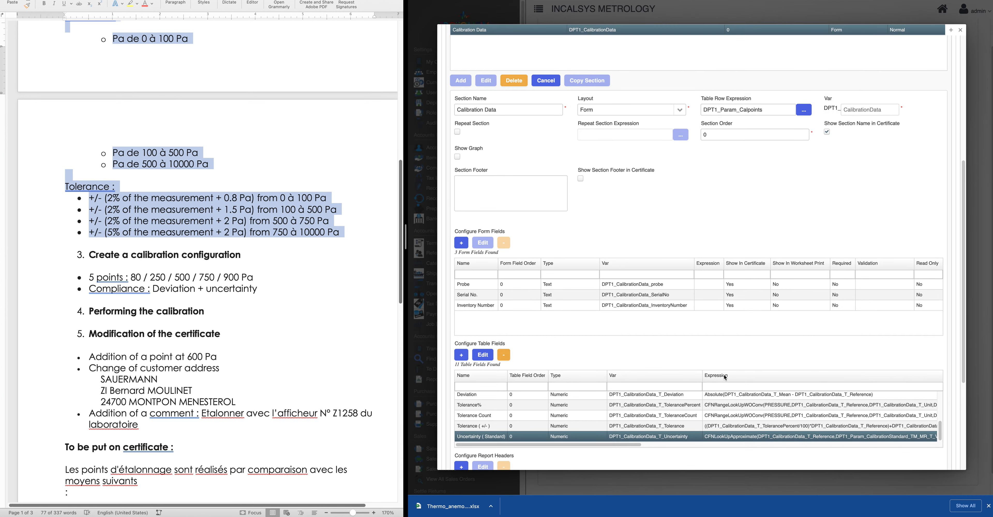
{"action": "scroll", "coordinate": [725, 377], "scroll_direction": "down", "scroll_amount": 3}
{"action": "scroll", "coordinate": [700, 333], "scroll_direction": "down", "scroll_amount": 1}
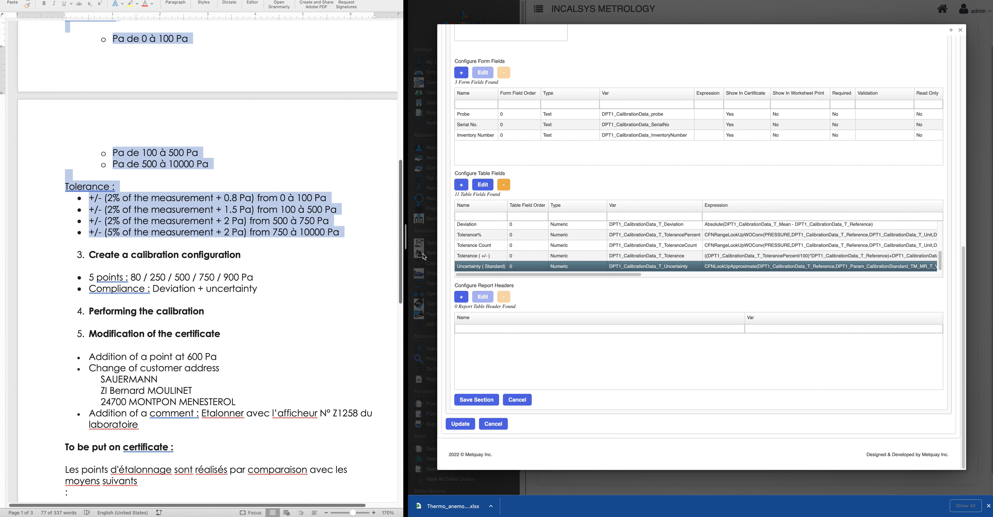
{"action": "left_click", "coordinate": [461, 188]}
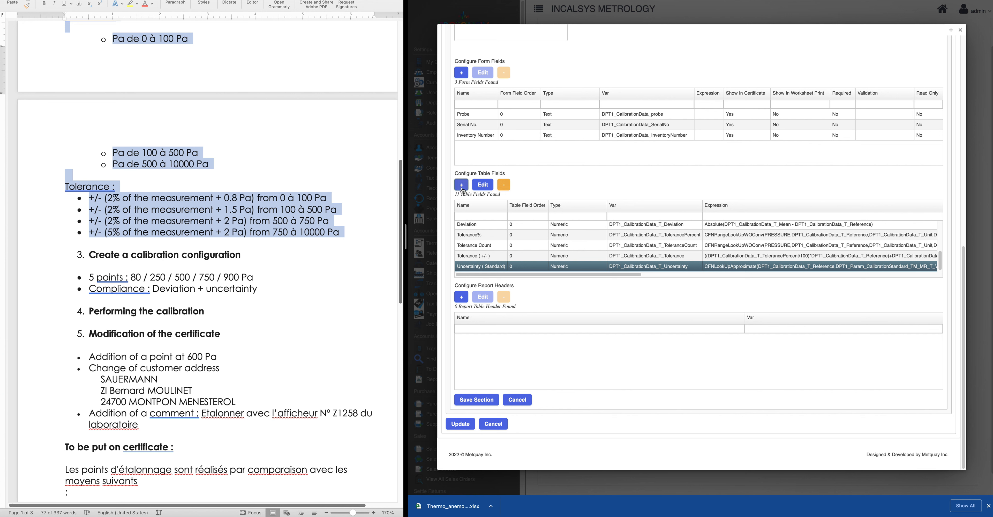
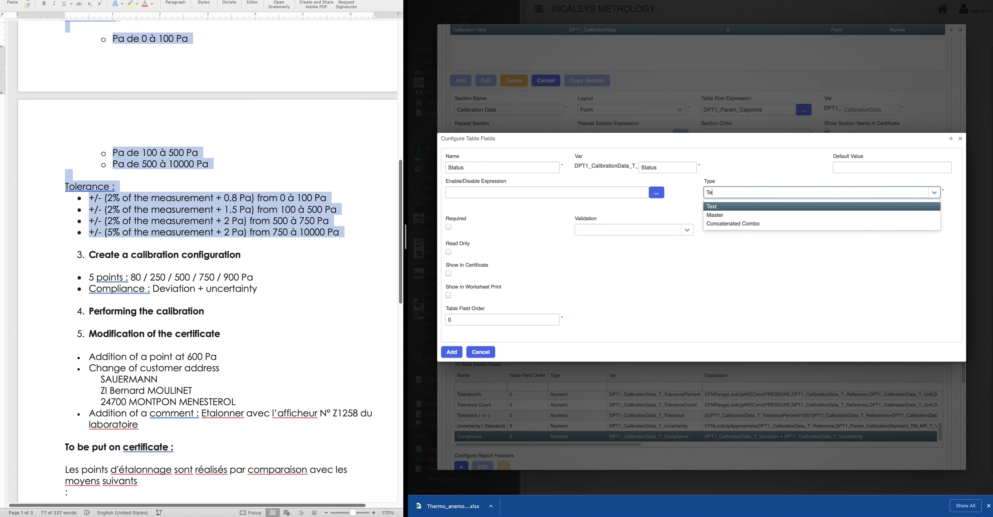
Make the new field a Text type and start its expression with if( and the Compliance field
{"action": "left_click", "coordinate": [722, 207]}
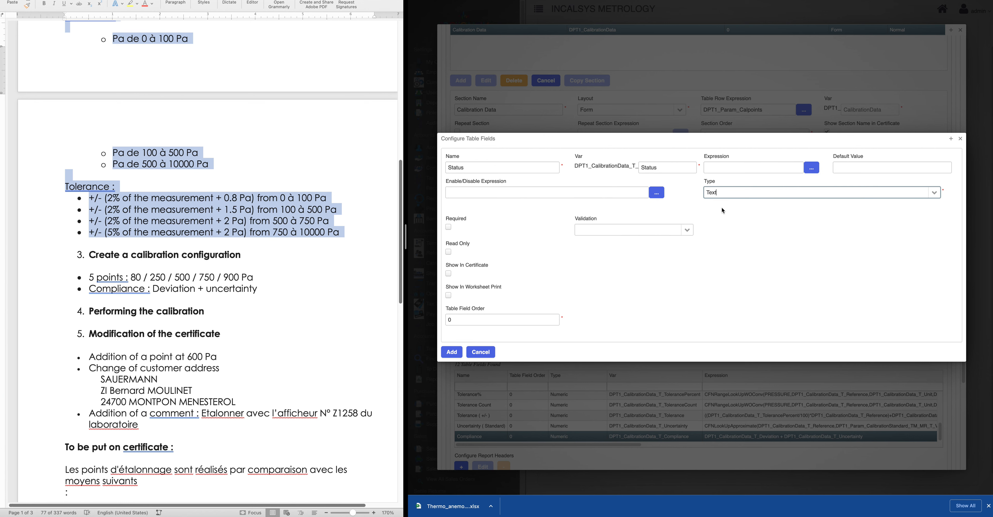
{"action": "left_click", "coordinate": [811, 168]}
{"action": "left_click", "coordinate": [514, 171]}
{"action": "type", "text": "if("}
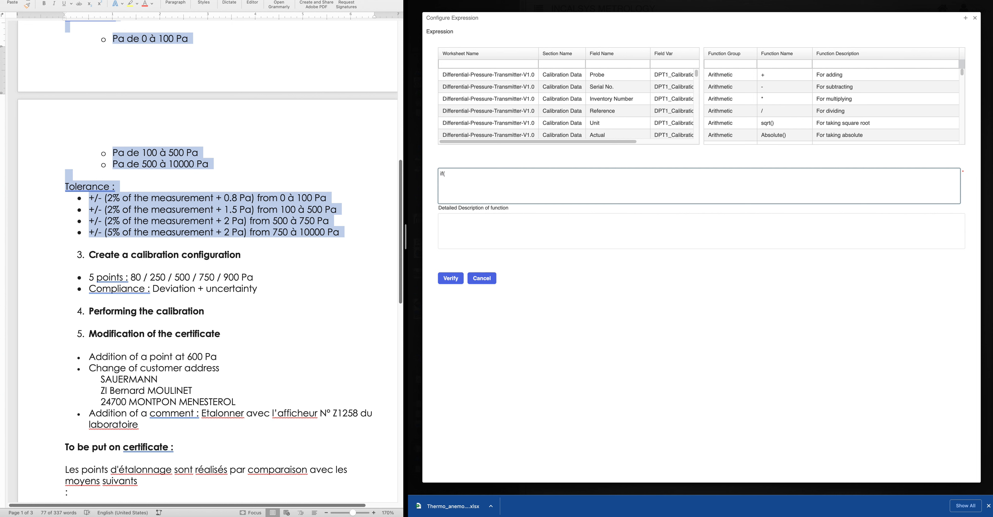
{"action": "left_click", "coordinate": [593, 64]}
{"action": "type", "text": "compl"}
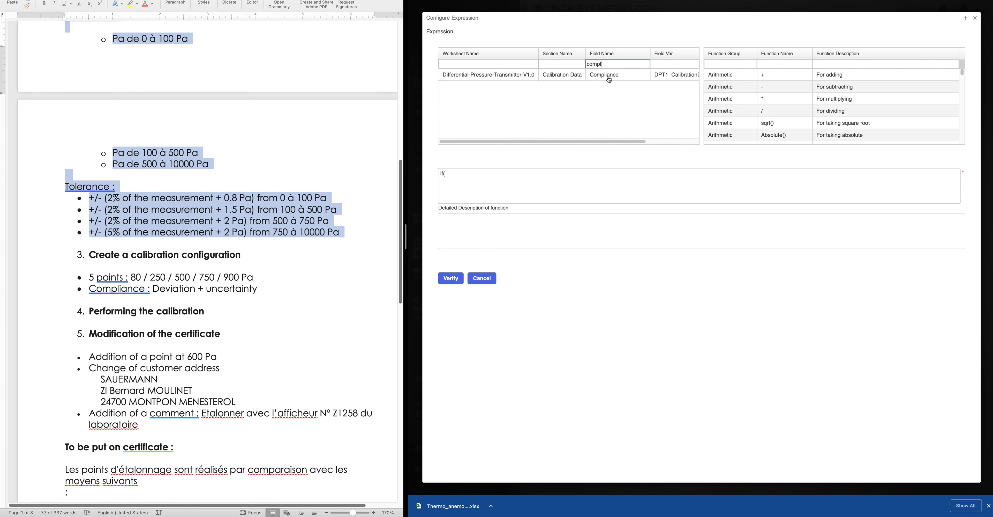
{"action": "double_click", "coordinate": [607, 77]}
Complete the expression as if(Compliance>Tolerance,"Fail","Pass") using the Tolerance ( +/- ) field
{"action": "left_click", "coordinate": [559, 178]}
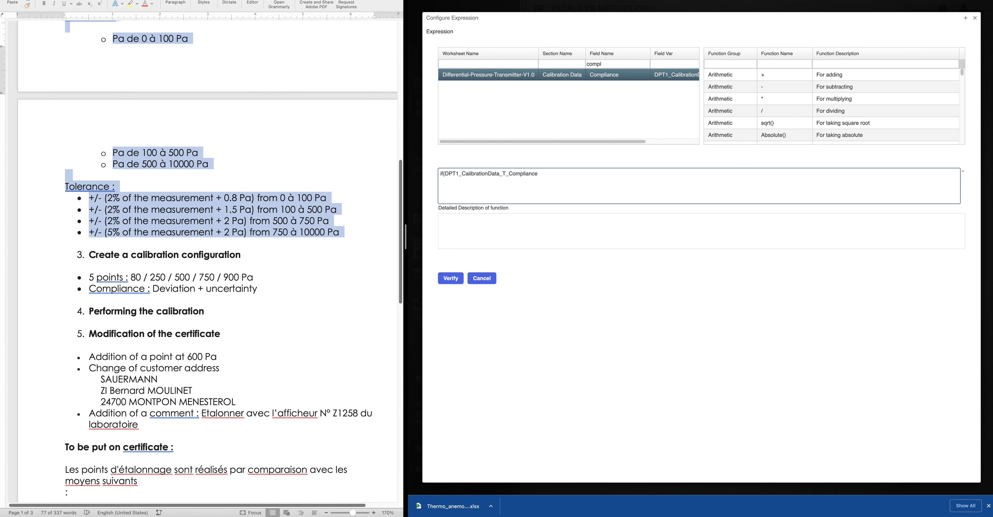
{"action": "left_click_drag", "start_coordinate": [616, 63], "coordinate": [560, 65]}
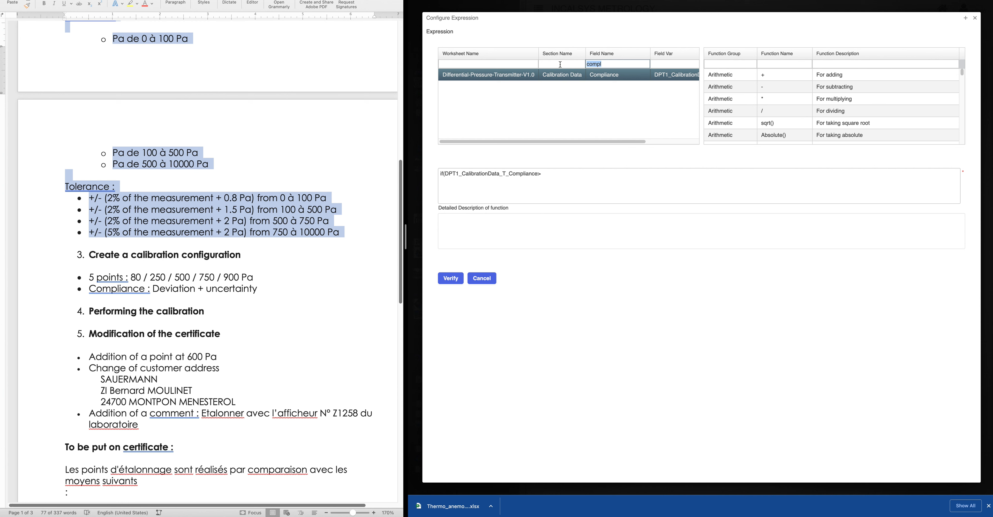
{"action": "key", "text": "BackSpace"}
{"action": "type", "text": "toler"}
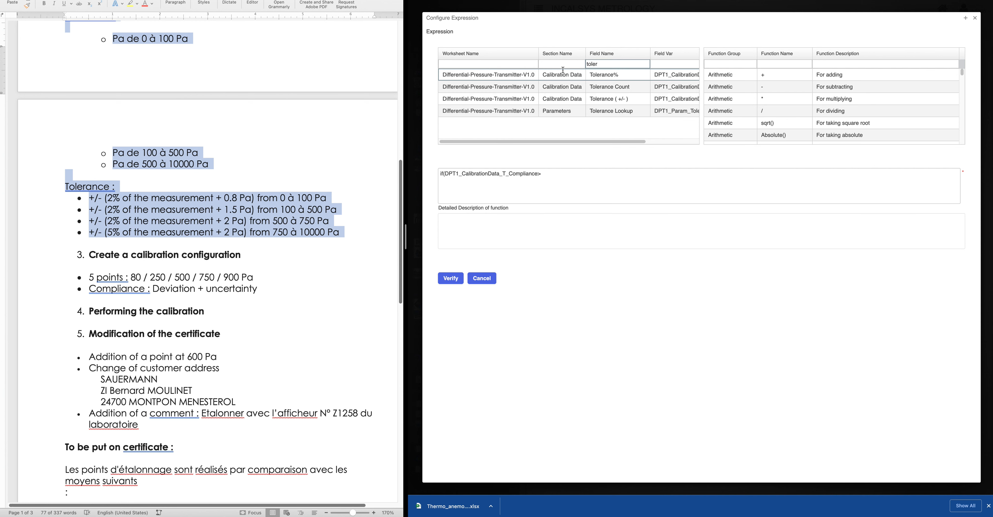
{"action": "double_click", "coordinate": [609, 101]}
{"action": "left_click", "coordinate": [647, 173]}
{"action": "type", "text": ",\"fa"}
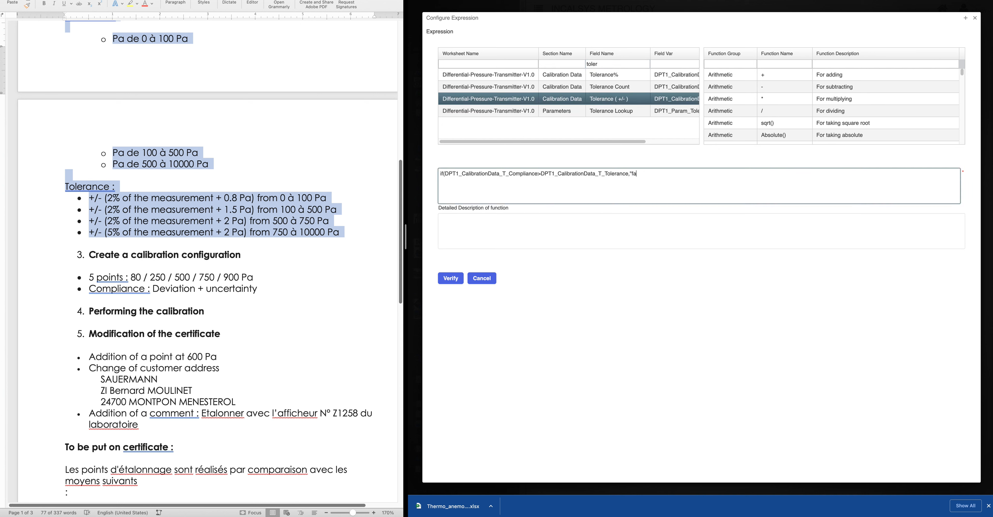
{"action": "type", "text": "il"}
{"action": "key", "text": "BackSpace"}
{"action": "key", "text": "BackSpace"}
{"action": "key", "text": "BackSpace"}
{"action": "key", "text": "BackSpace"}
{"action": "type", "text": "Fail\",\"Pass"}
Verify the Status expression, show it on the certificate, and add the field to the table
{"action": "left_click", "coordinate": [451, 278]}
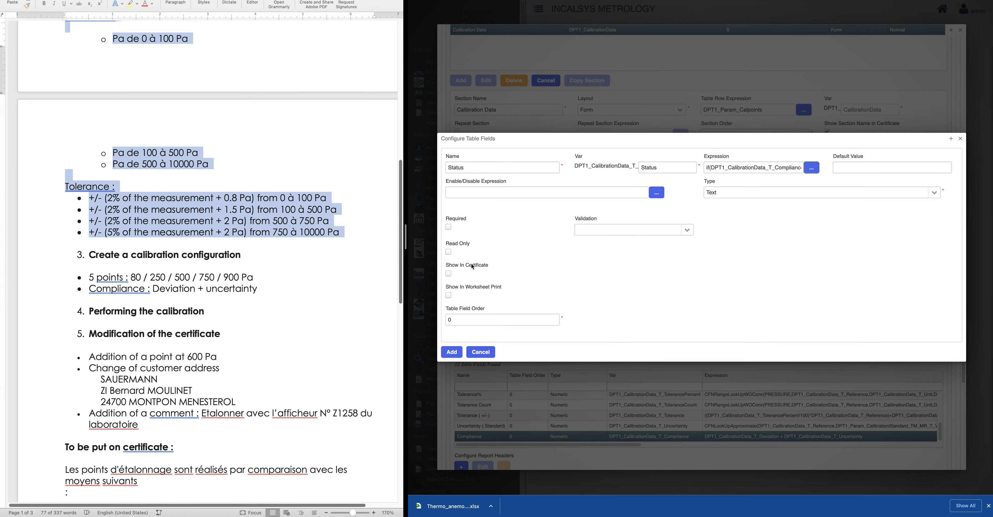
{"action": "left_click", "coordinate": [449, 273]}
{"action": "left_click", "coordinate": [452, 355]}
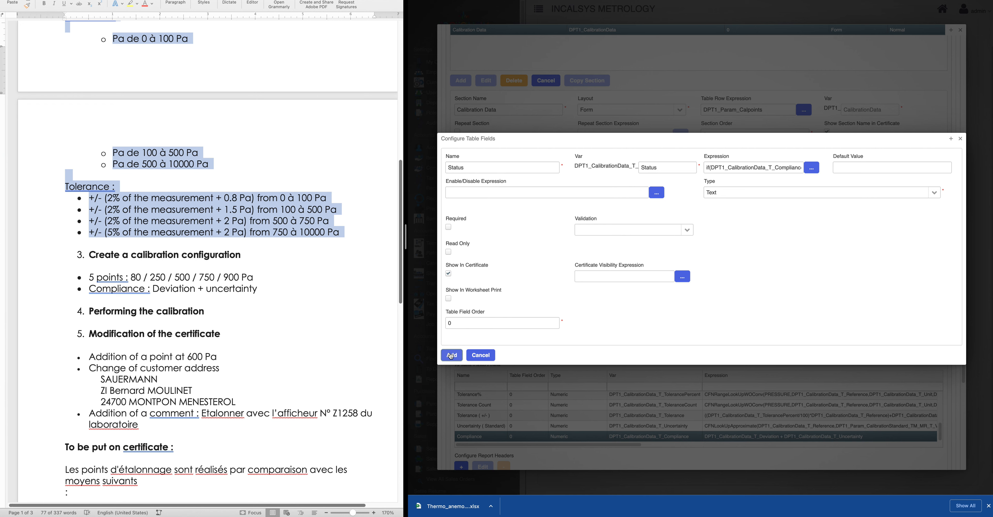
{"action": "scroll", "coordinate": [682, 408], "scroll_direction": "down", "scroll_amount": 5}
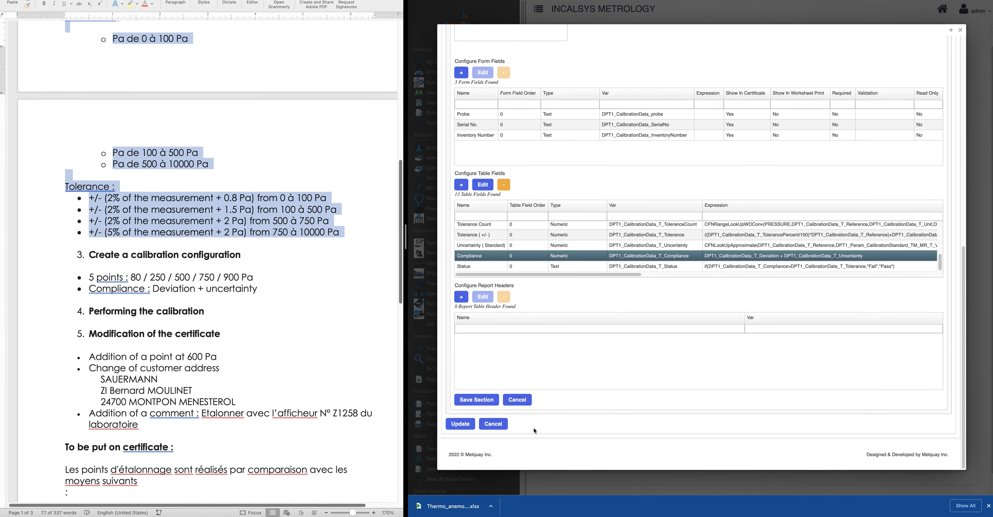
Save the Calibration Data section and worksheet, then preview Differential-Pressure-Transmitter-V1.0
{"action": "left_click", "coordinate": [486, 401]}
{"action": "left_click", "coordinate": [458, 372]}
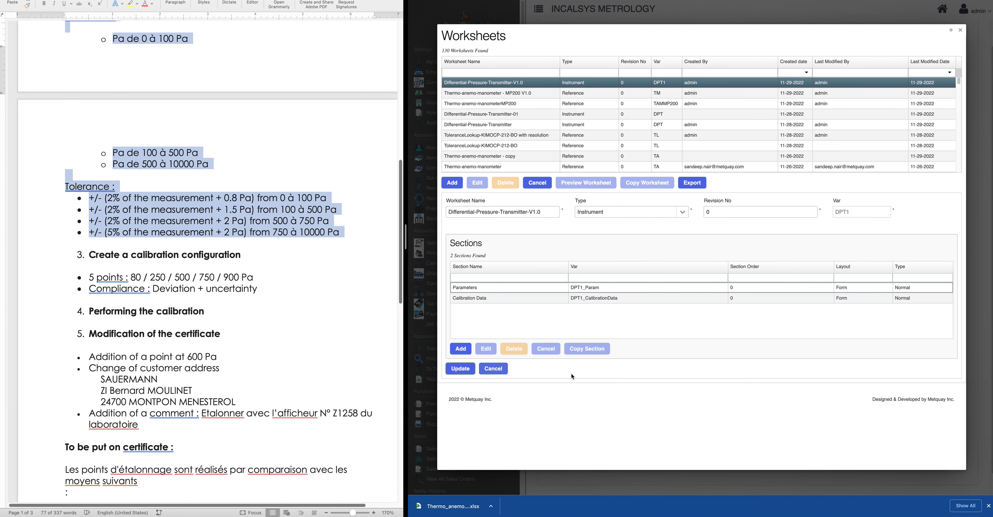
{"action": "left_click", "coordinate": [484, 85]}
{"action": "left_click", "coordinate": [588, 186]}
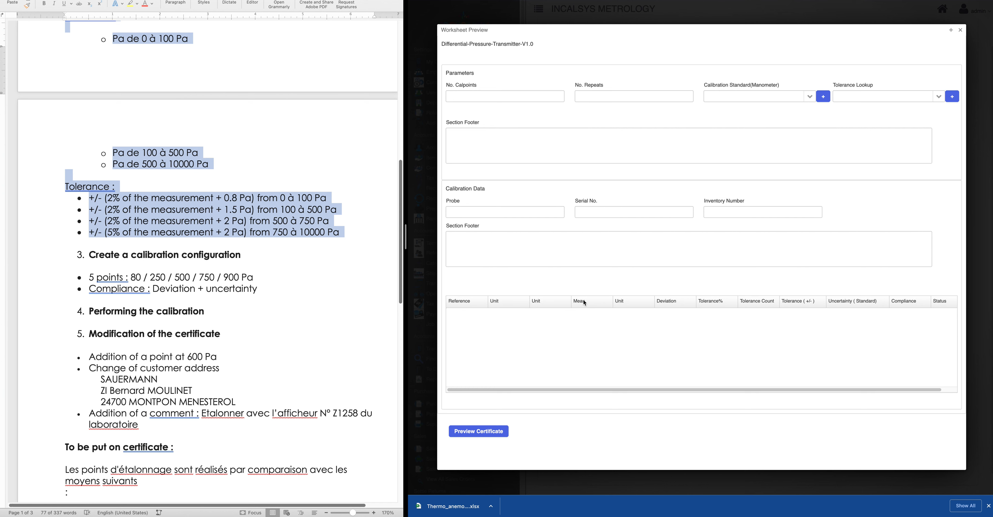
Set the preview to 1 calpoint and 2 repeats
{"action": "left_click", "coordinate": [497, 97]}
{"action": "type", "text": "1"}
{"action": "left_click", "coordinate": [623, 95]}
{"action": "type", "text": "2"}
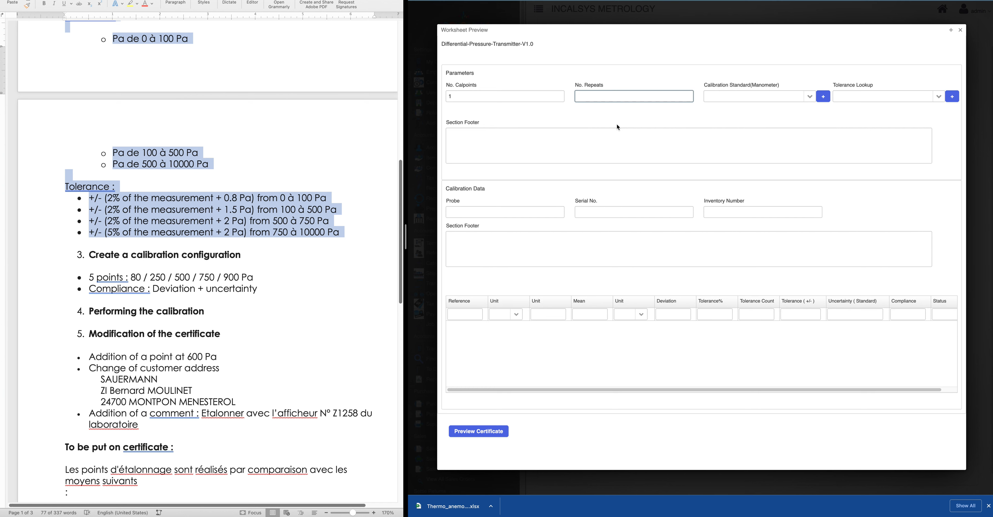
{"action": "left_click", "coordinate": [644, 117]}
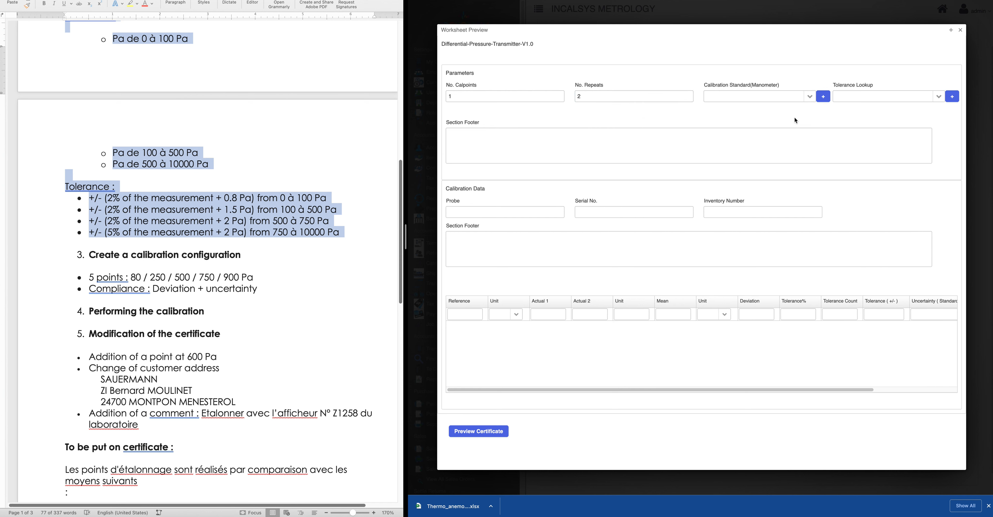
Choose the ETP 049 Kimo manometer standard and the KIMO-CP212-BO tolerance lookup
{"action": "left_click", "coordinate": [809, 96]}
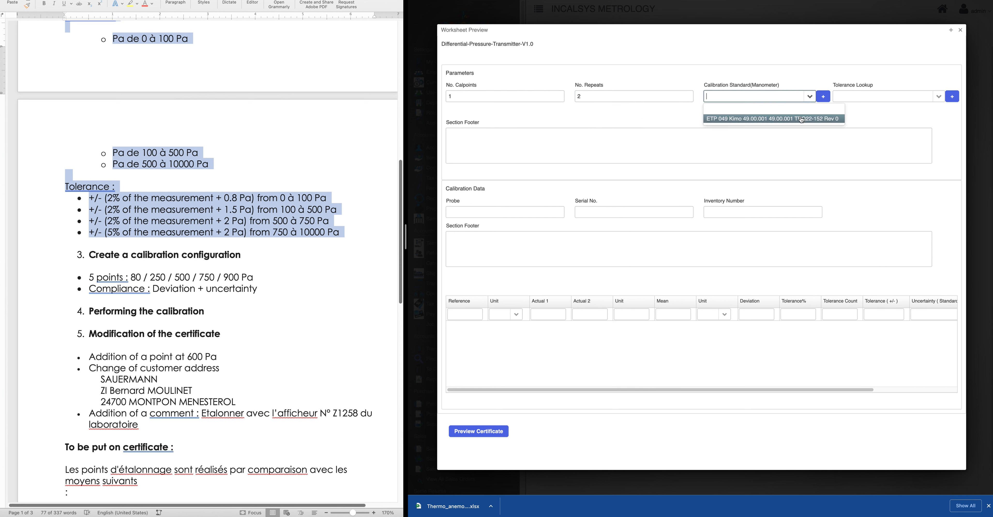
{"action": "left_click", "coordinate": [829, 115]}
{"action": "left_click", "coordinate": [902, 101]}
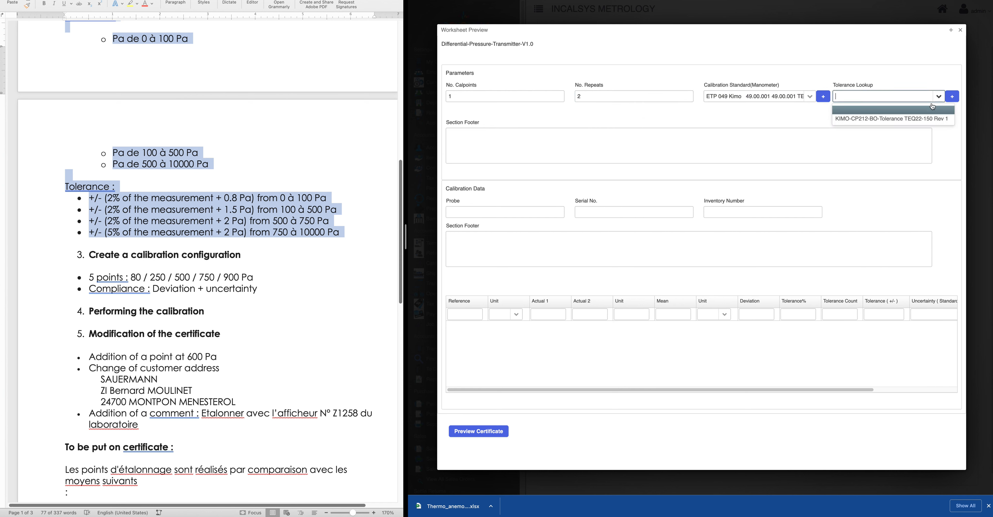
{"action": "left_click", "coordinate": [879, 121]}
{"action": "left_click", "coordinate": [467, 313]}
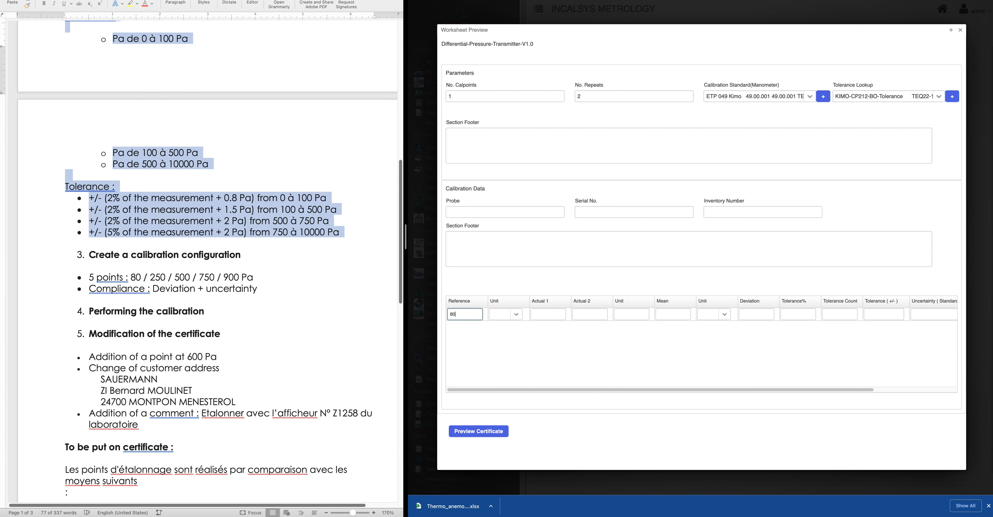
Set the reference unit to Pa and enter first attempts at the two actual readings
{"action": "left_click", "coordinate": [516, 314]}
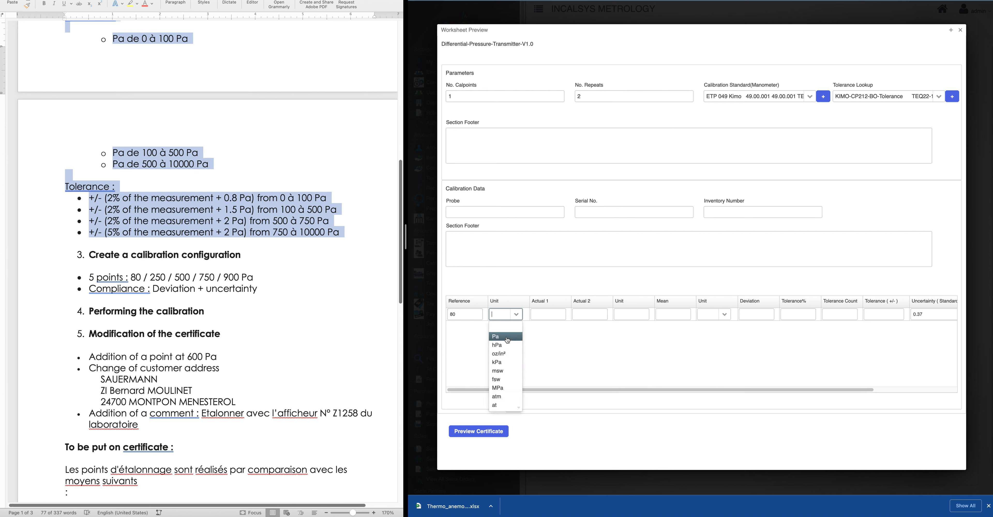
{"action": "left_click", "coordinate": [504, 340]}
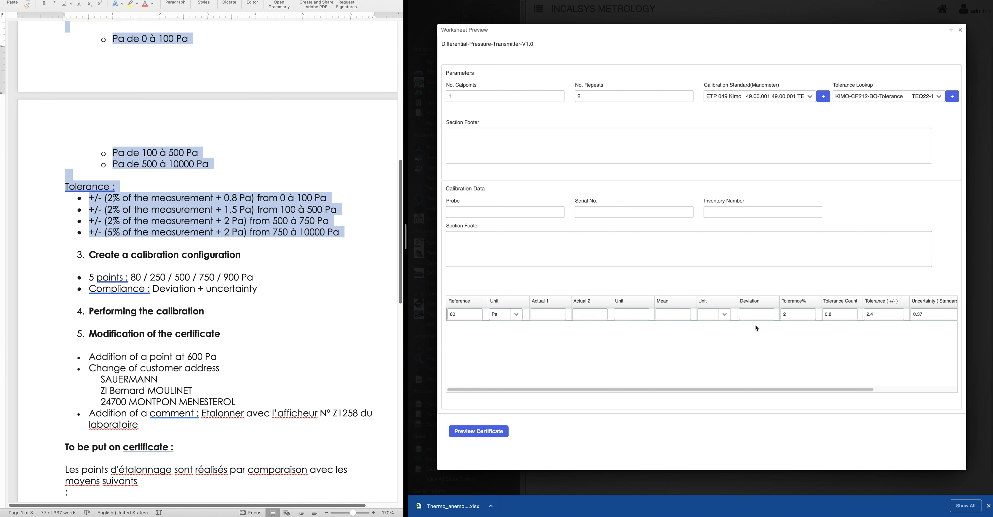
{"action": "left_click", "coordinate": [544, 314]}
{"action": "type", "text": "80.01"}
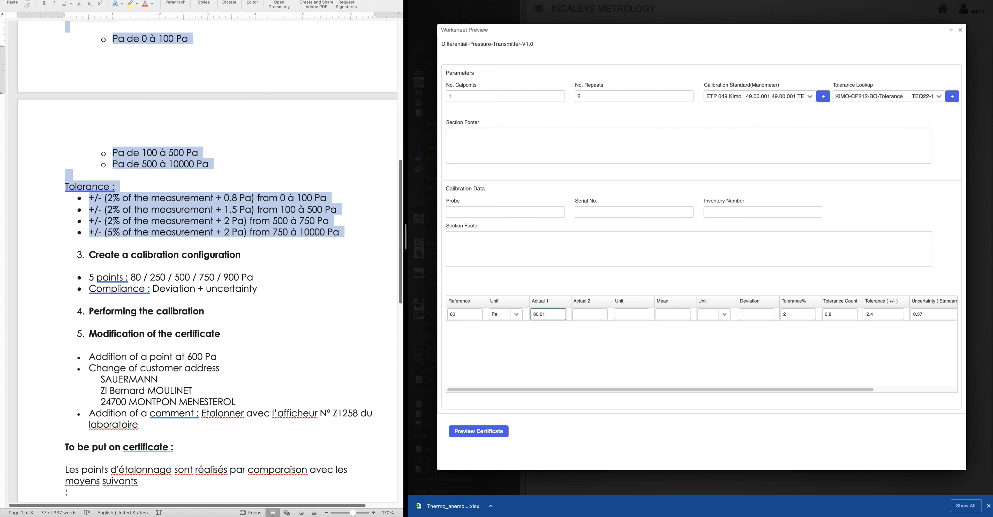
{"action": "left_click", "coordinate": [648, 278]}
{"action": "left_click", "coordinate": [600, 320]}
{"action": "left_click", "coordinate": [641, 317]}
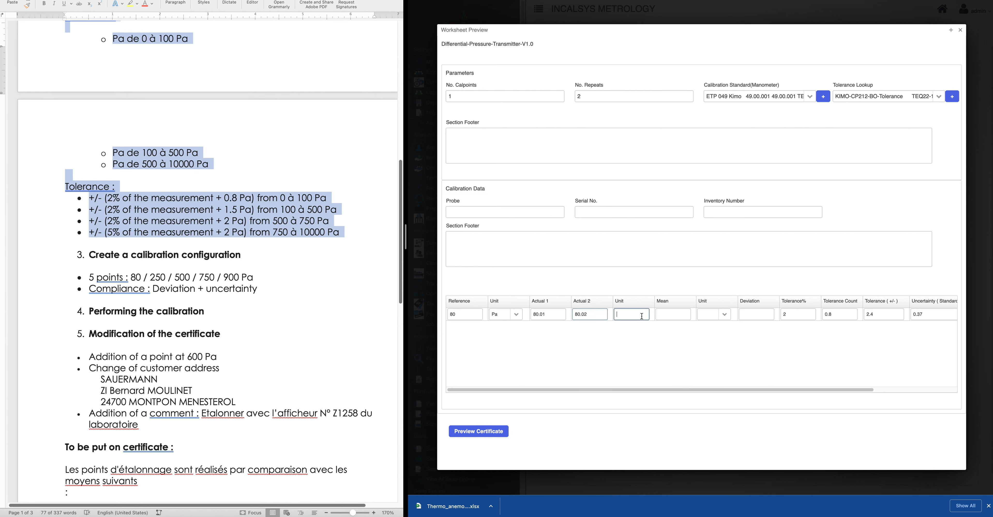
{"action": "left_click", "coordinate": [631, 285]}
Inspect the computed Compliance and Tolerance values, then strip the decimals from the second reading
{"action": "left_click_drag", "start_coordinate": [618, 389], "coordinate": [721, 390]}
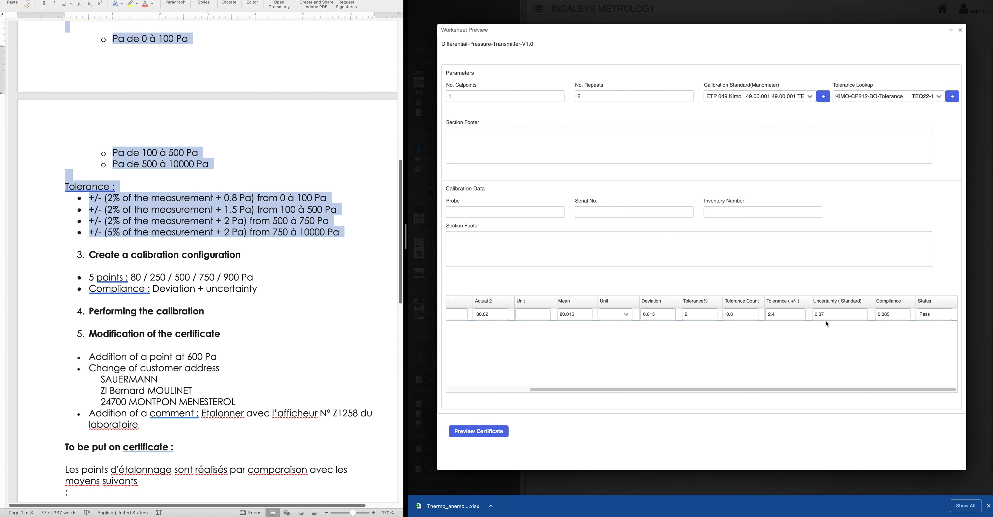
{"action": "left_click_drag", "start_coordinate": [896, 315], "coordinate": [874, 316]}
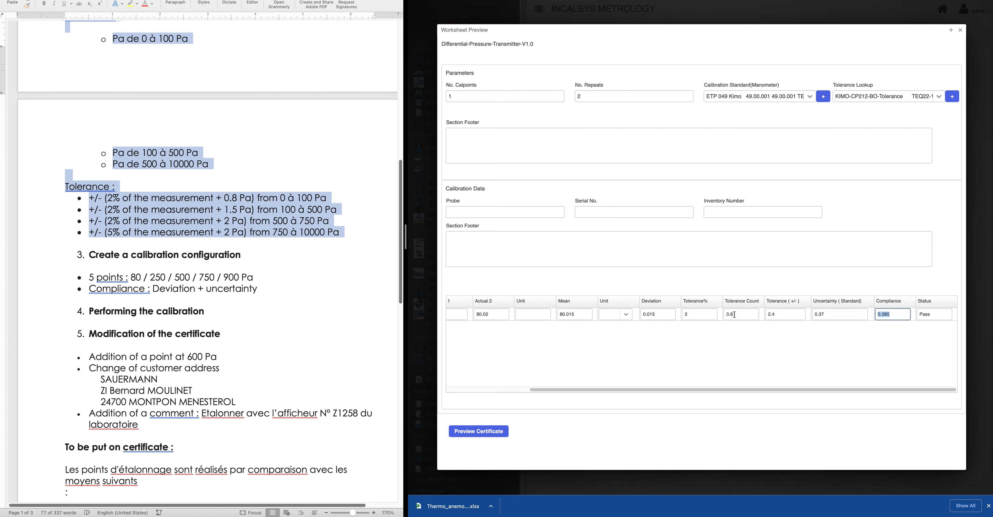
{"action": "left_click_drag", "start_coordinate": [775, 314], "coordinate": [766, 314]}
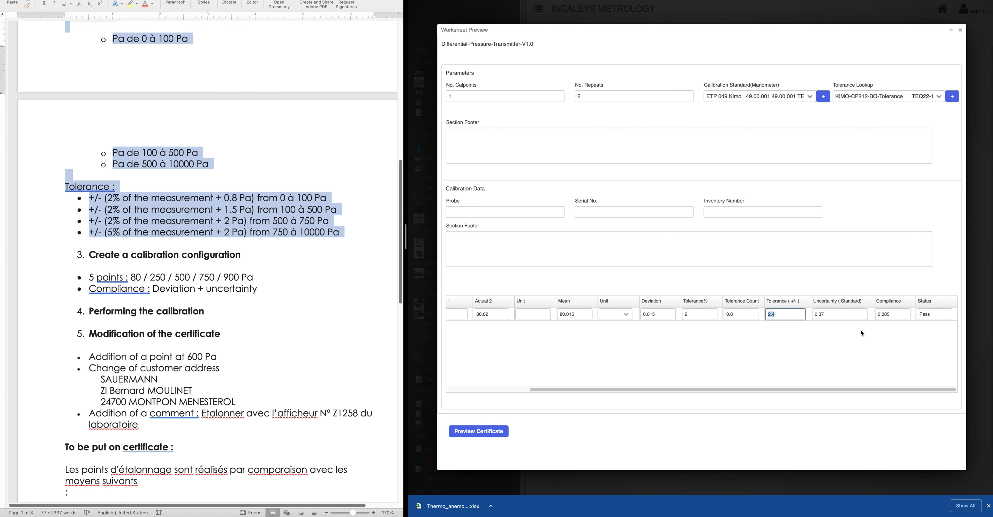
{"action": "left_click_drag", "start_coordinate": [678, 389], "coordinate": [496, 379]}
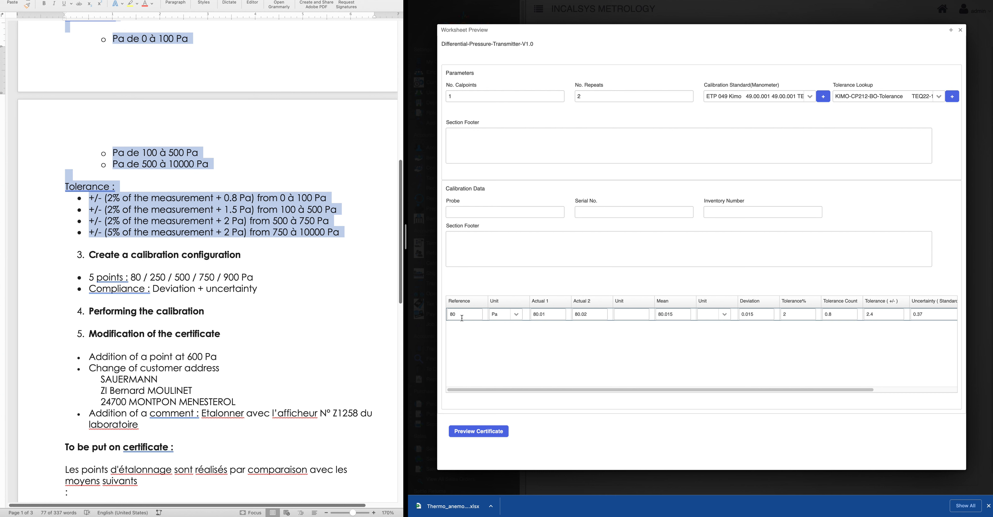
{"action": "left_click", "coordinate": [584, 315]}
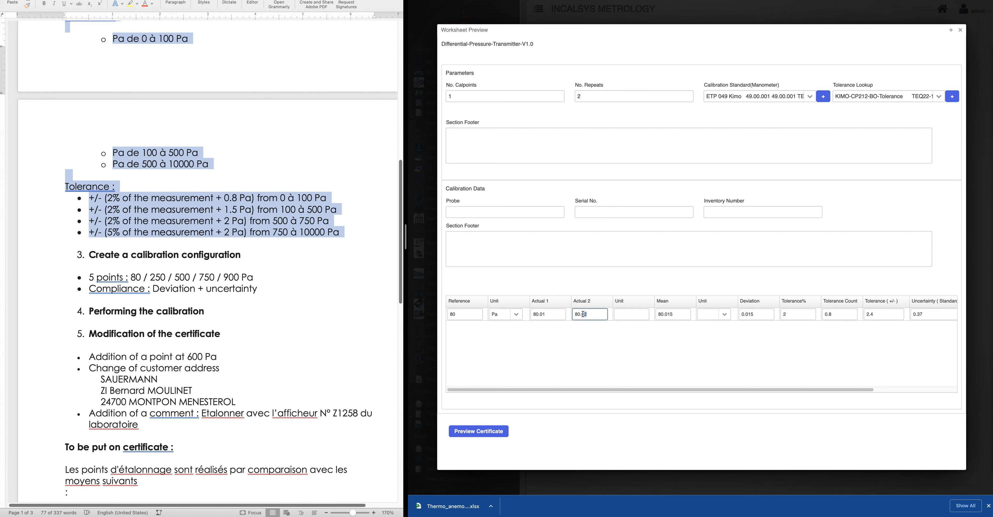
{"action": "left_click_drag", "start_coordinate": [583, 315], "coordinate": [823, 355]}
{"action": "key", "text": "BackSpace"}
{"action": "key", "text": "BackSpace"}
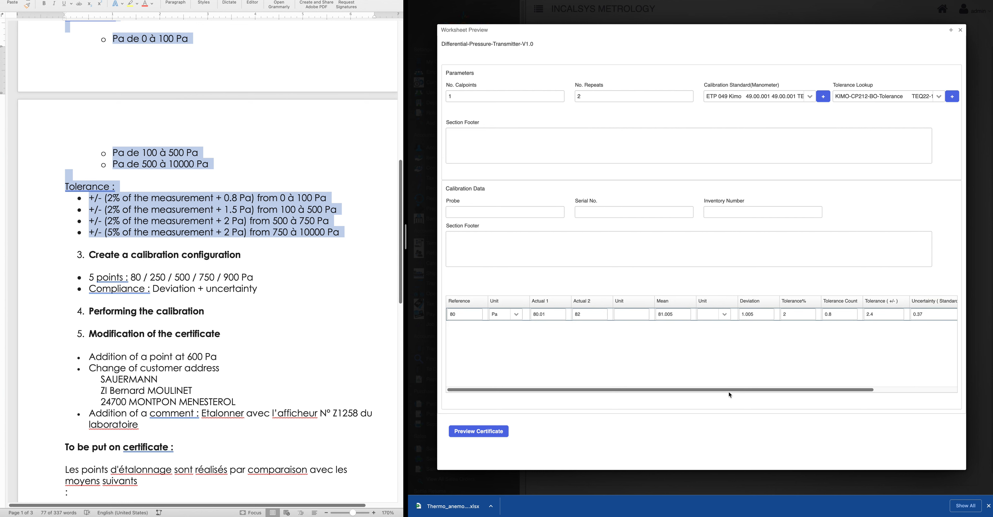
Replace both actual readings with 83
{"action": "left_click_drag", "start_coordinate": [729, 389], "coordinate": [830, 388]}
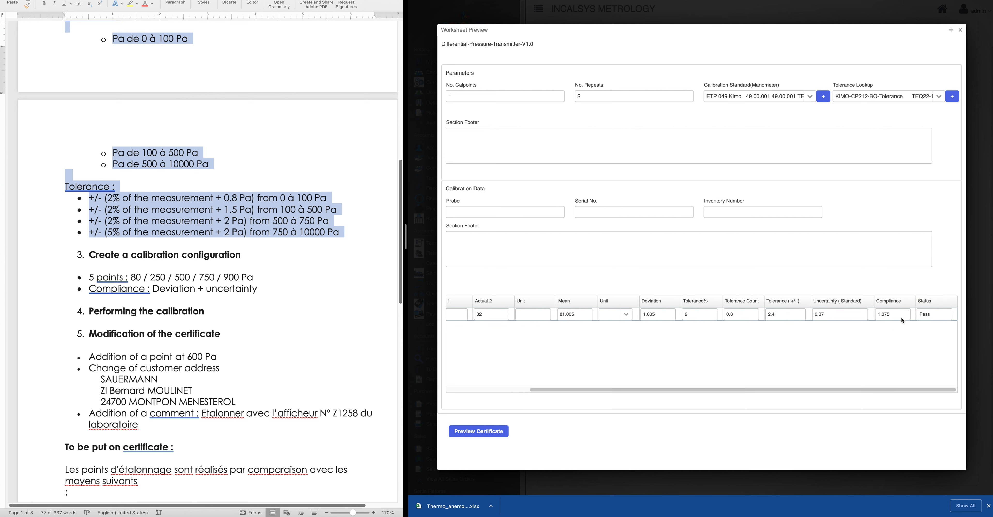
{"action": "left_click_drag", "start_coordinate": [901, 317], "coordinate": [876, 318]}
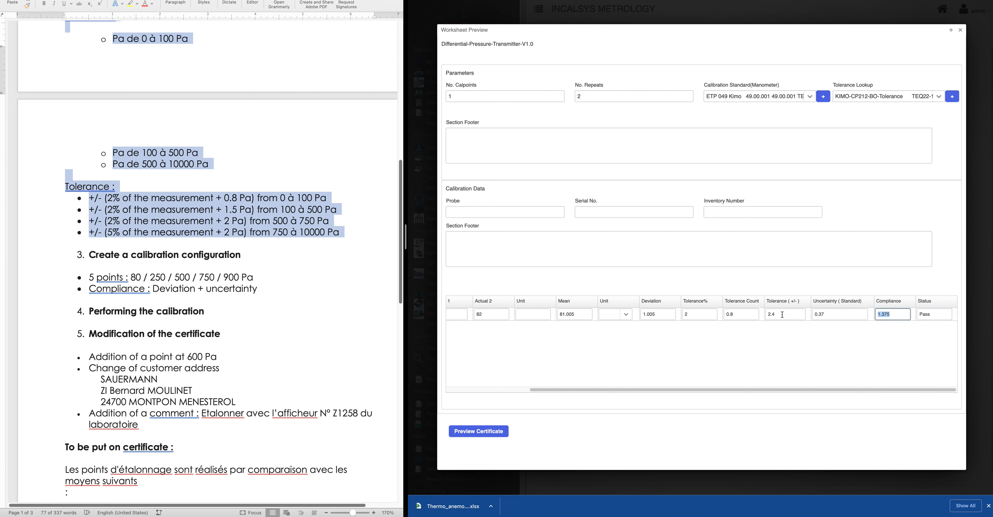
{"action": "left_click_drag", "start_coordinate": [781, 314], "coordinate": [764, 317]}
{"action": "left_click_drag", "start_coordinate": [745, 389], "coordinate": [570, 388]}
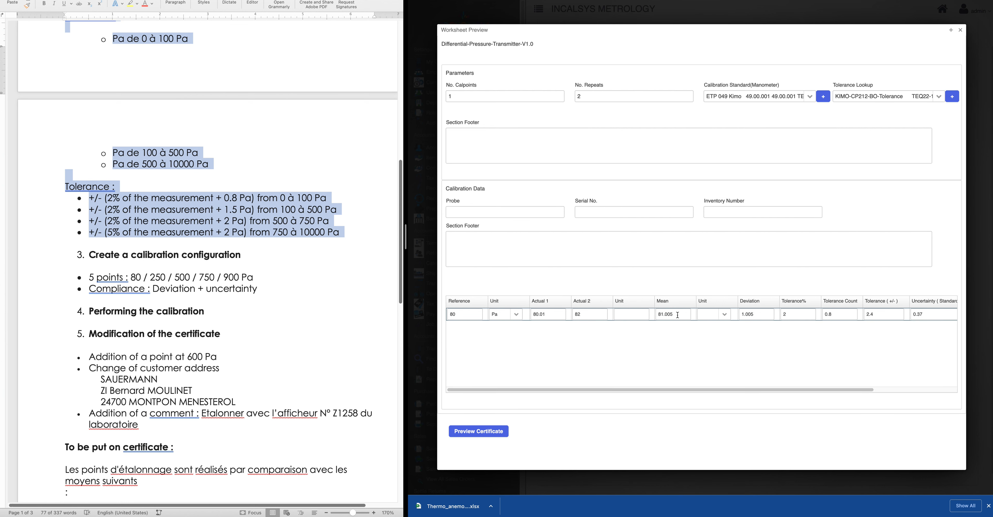
{"action": "left_click", "coordinate": [583, 313]}
{"action": "type", "text": "83"}
{"action": "left_click", "coordinate": [588, 345]}
{"action": "left_click_drag", "start_coordinate": [658, 389], "coordinate": [585, 375]}
{"action": "left_click", "coordinate": [548, 314]}
{"action": "type", "text": "83"}
{"action": "left_click", "coordinate": [563, 355]}
Check the 2.4 tolerance and compliance result, and set the mean's unit to Pa
{"action": "left_click_drag", "start_coordinate": [596, 390], "coordinate": [826, 397]}
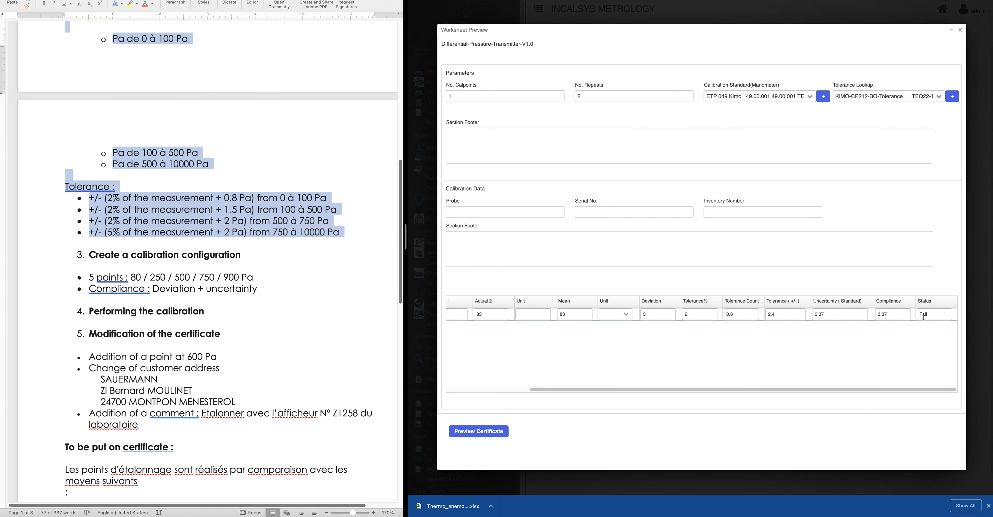
{"action": "left_click", "coordinate": [770, 314]}
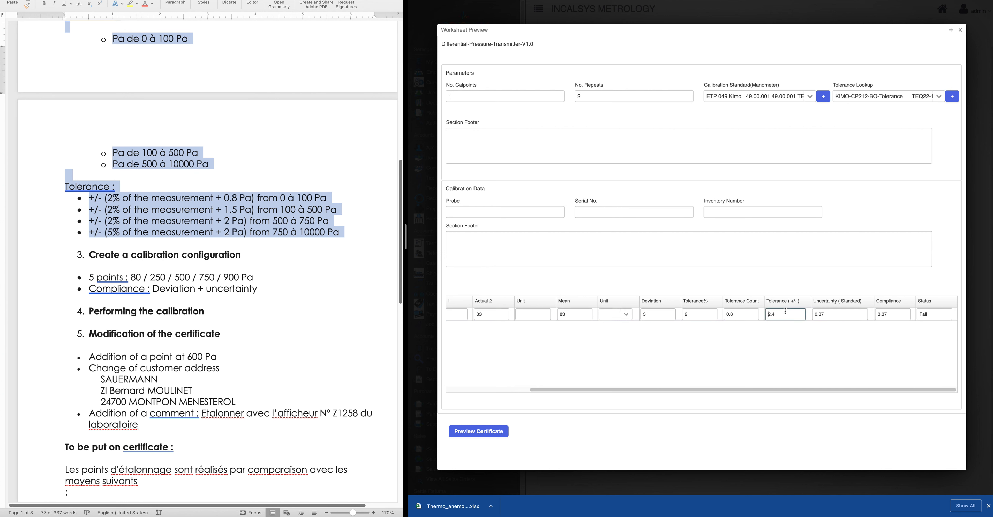
{"action": "key", "text": "Tab"}
{"action": "key", "text": "Tab"}
{"action": "left_click_drag", "start_coordinate": [561, 389], "coordinate": [474, 380]}
{"action": "left_click", "coordinate": [627, 315]}
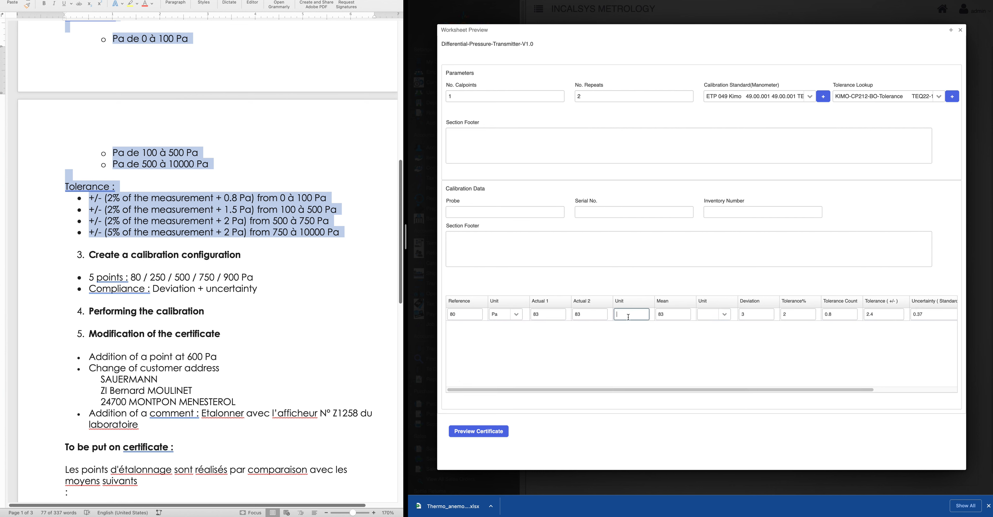
{"action": "left_click", "coordinate": [726, 317]}
{"action": "left_click", "coordinate": [708, 334]}
{"action": "left_click", "coordinate": [622, 313]}
Copy probe model SPI2/500 from the spec document into the Probe field
{"action": "left_click", "coordinate": [482, 215]}
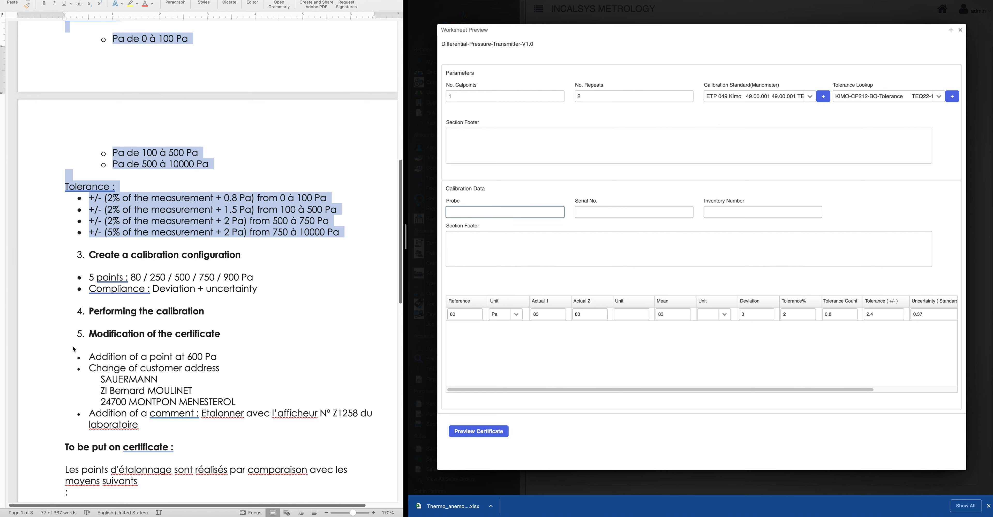
{"action": "scroll", "coordinate": [192, 188], "scroll_direction": "up", "scroll_amount": 1}
{"action": "scroll", "coordinate": [191, 188], "scroll_direction": "up", "scroll_amount": 5}
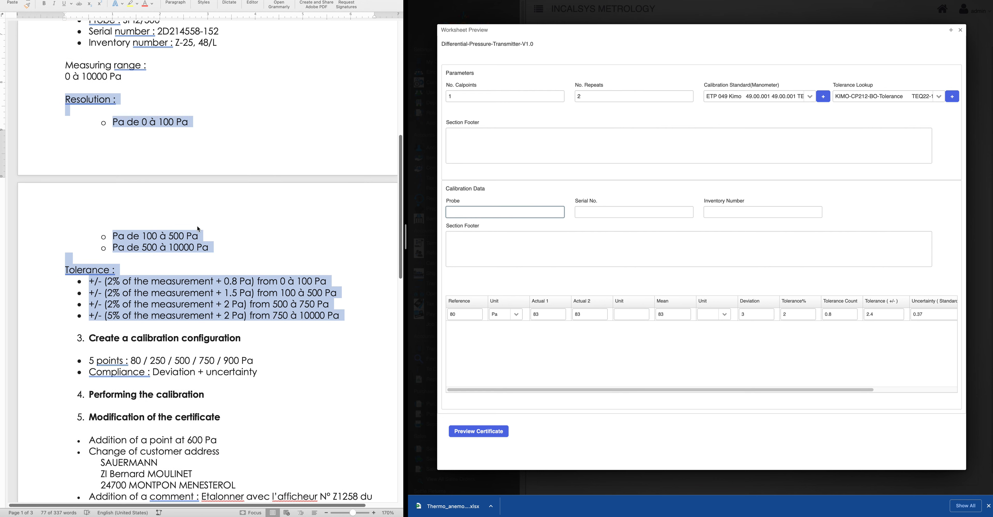
{"action": "scroll", "coordinate": [197, 231], "scroll_direction": "up", "scroll_amount": 1}
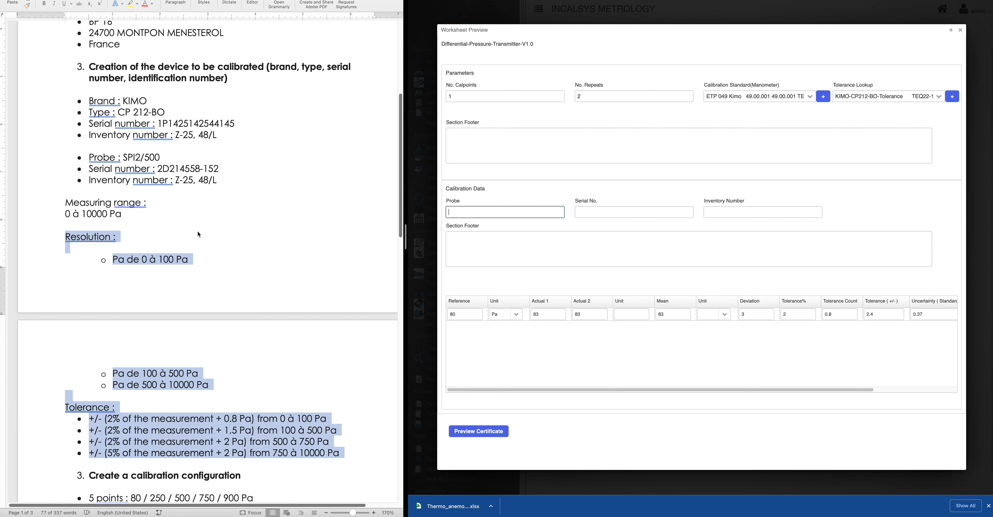
{"action": "left_click", "coordinate": [130, 159]}
{"action": "left_click_drag", "start_coordinate": [123, 155], "coordinate": [179, 154]}
{"action": "key", "text": "super+c"}
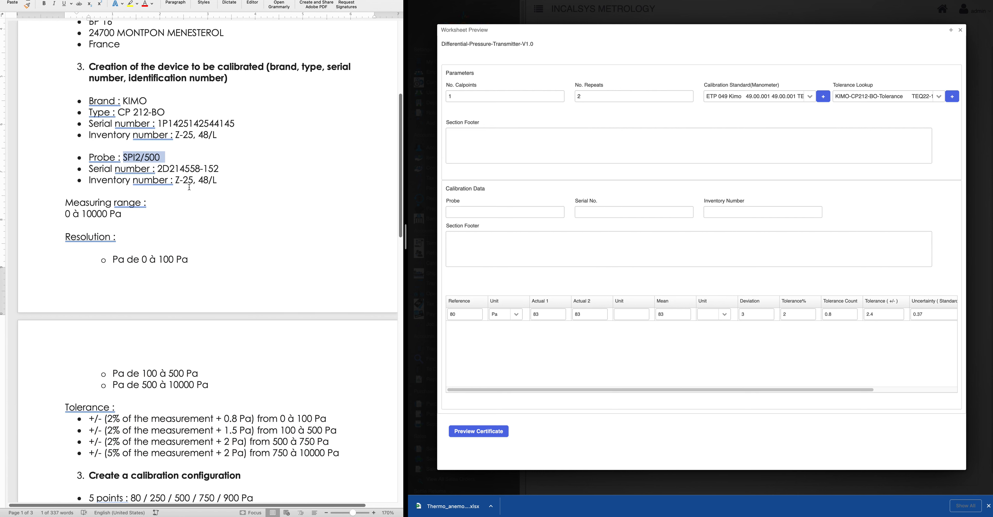
{"action": "left_click", "coordinate": [485, 210]}
{"action": "key", "text": "super+v"}
{"action": "left_click", "coordinate": [176, 128]}
{"action": "left_click_drag", "start_coordinate": [157, 124], "coordinate": [302, 127]}
{"action": "key", "text": "super+c"}
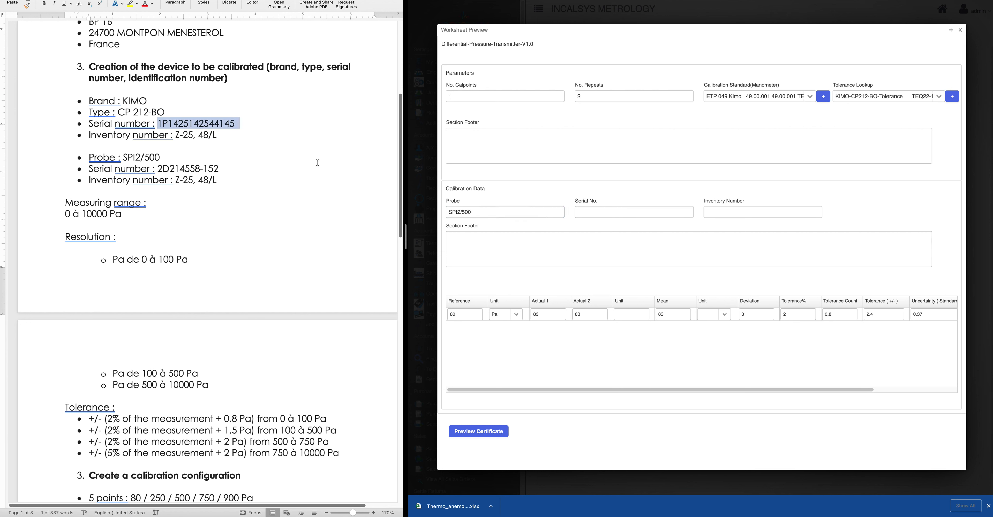
{"action": "left_click", "coordinate": [609, 216]}
{"action": "key", "text": "super+v"}
{"action": "left_click", "coordinate": [152, 144]}
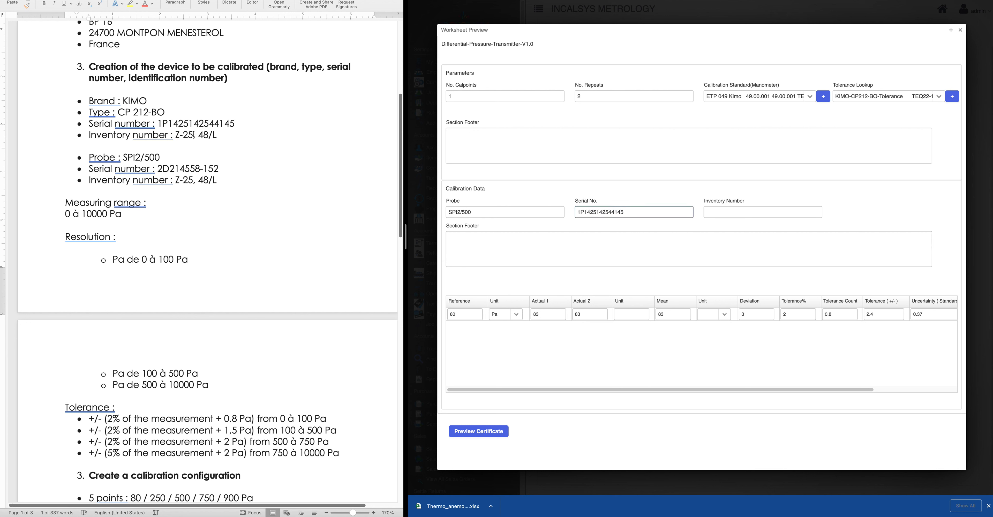
{"action": "left_click_drag", "start_coordinate": [176, 135], "coordinate": [223, 136]}
{"action": "key", "text": "super+c"}
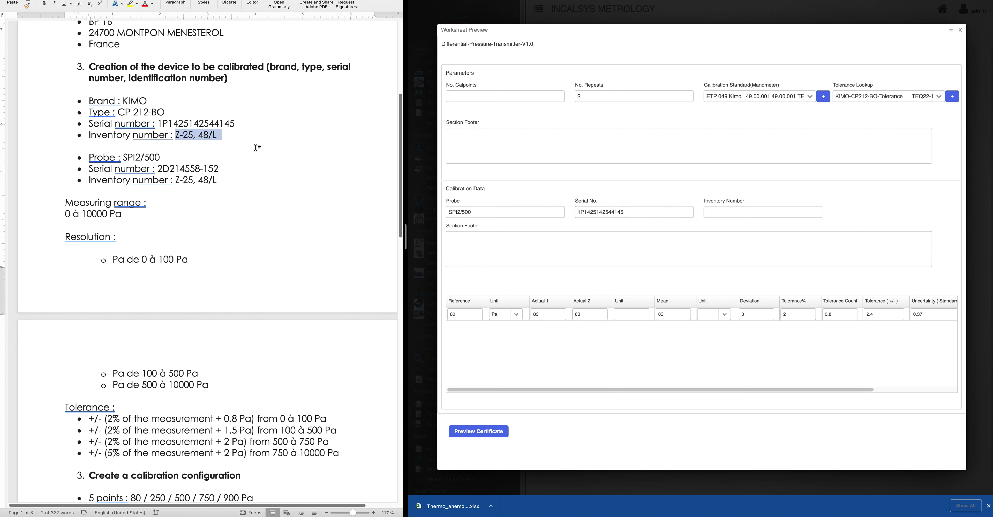
{"action": "left_click", "coordinate": [781, 213]}
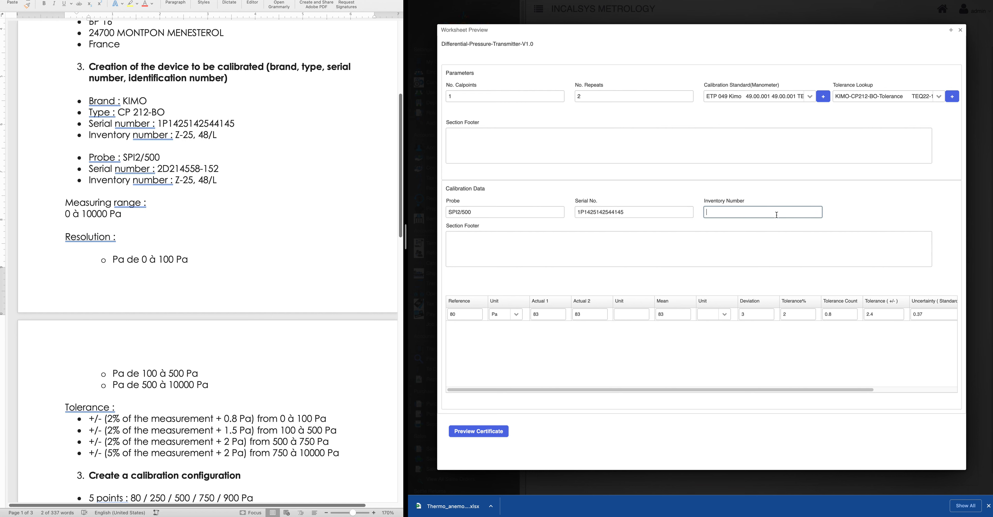
{"action": "key", "text": "super+v"}
{"action": "left_click", "coordinate": [476, 430]}
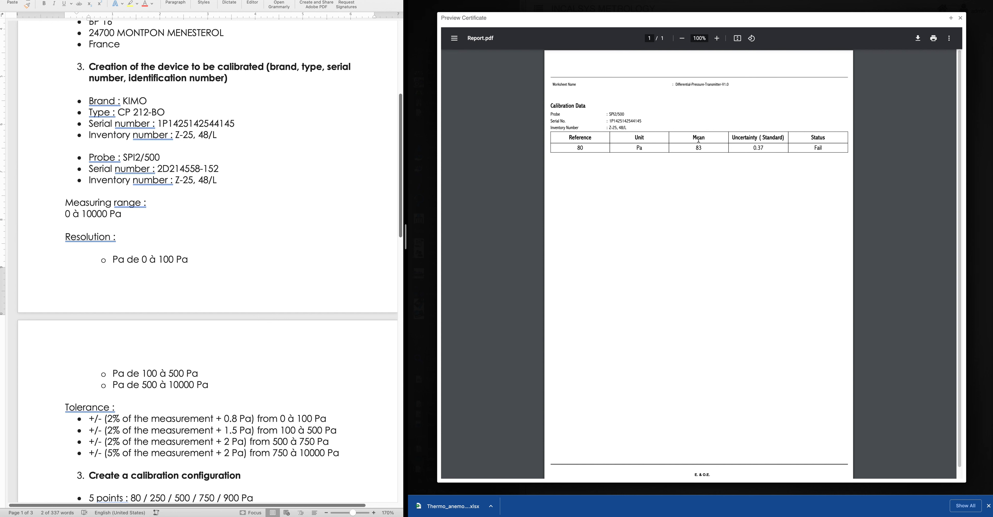
{"action": "left_click_drag", "start_coordinate": [571, 116], "coordinate": [636, 128]}
{"action": "left_click", "coordinate": [664, 207]}
{"action": "left_click", "coordinate": [960, 18]}
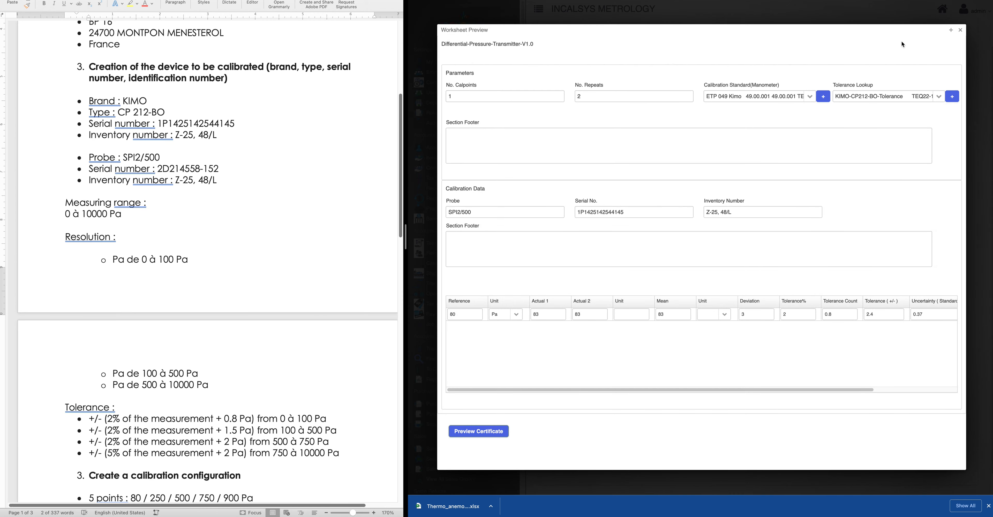
Close the preview and open the ActualUnit Unit field's settings in the Calibration Data section
{"action": "left_click", "coordinate": [960, 31]}
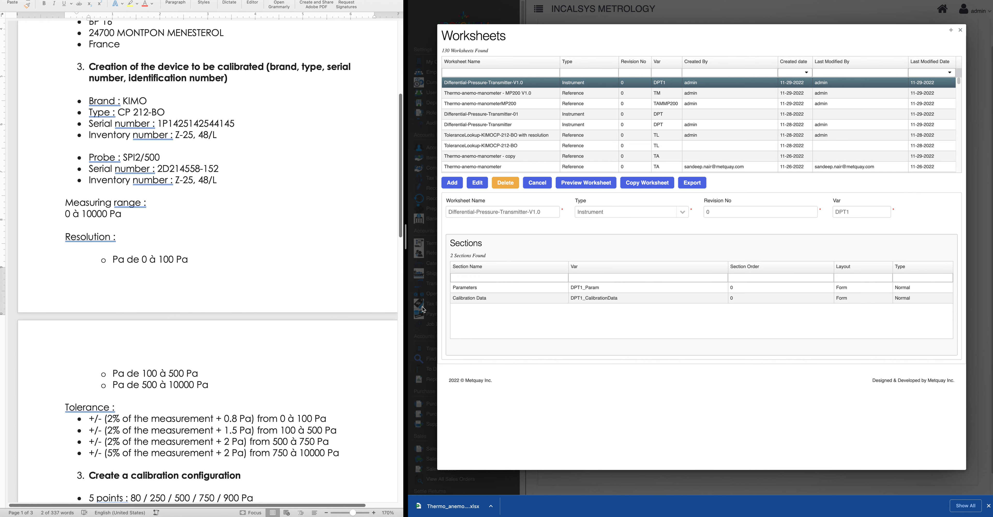
{"action": "left_click", "coordinate": [475, 301]}
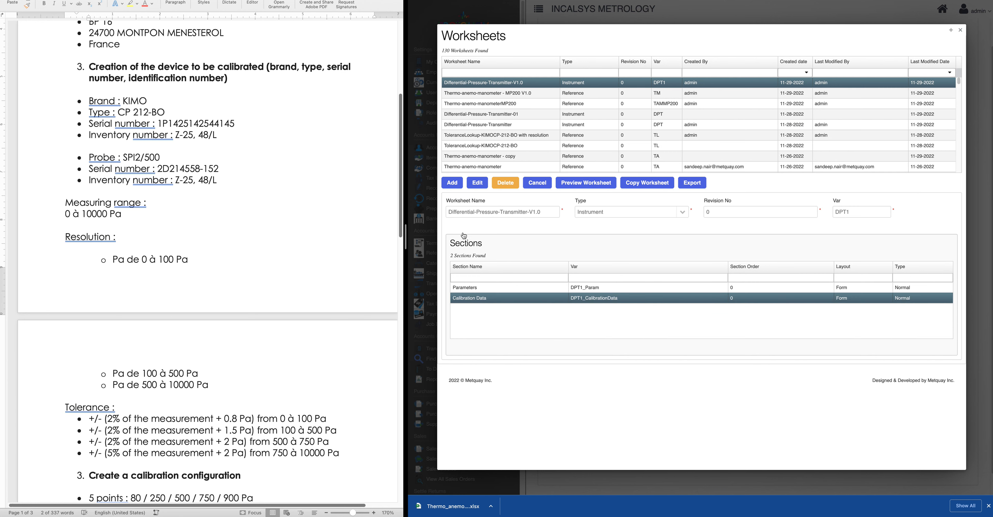
{"action": "left_click", "coordinate": [478, 182]}
{"action": "scroll", "coordinate": [622, 435], "scroll_direction": "down", "scroll_amount": 3}
{"action": "scroll", "coordinate": [623, 435], "scroll_direction": "down", "scroll_amount": 5}
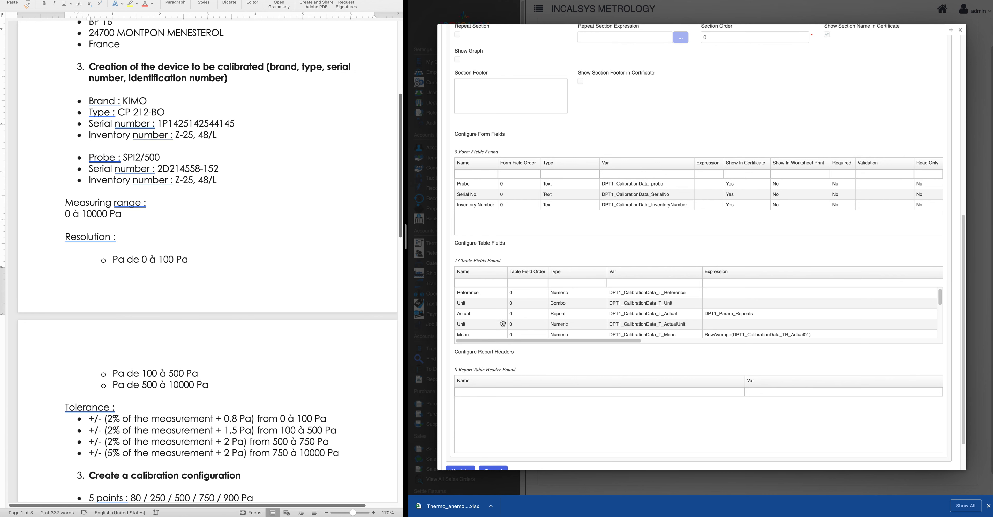
{"action": "left_click", "coordinate": [487, 320]}
{"action": "scroll", "coordinate": [558, 286], "scroll_direction": "up", "scroll_amount": 3}
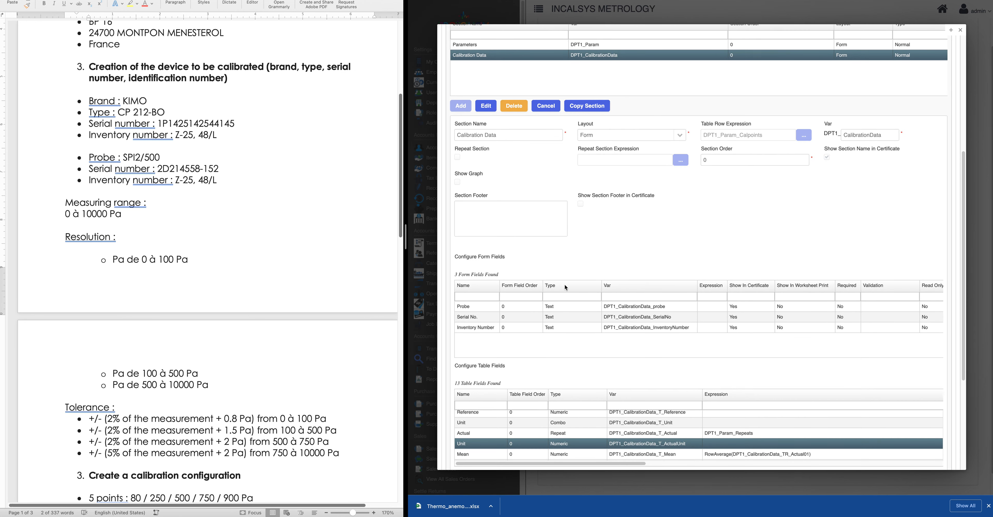
{"action": "left_click", "coordinate": [486, 107]}
{"action": "scroll", "coordinate": [484, 177], "scroll_direction": "down", "scroll_amount": 3}
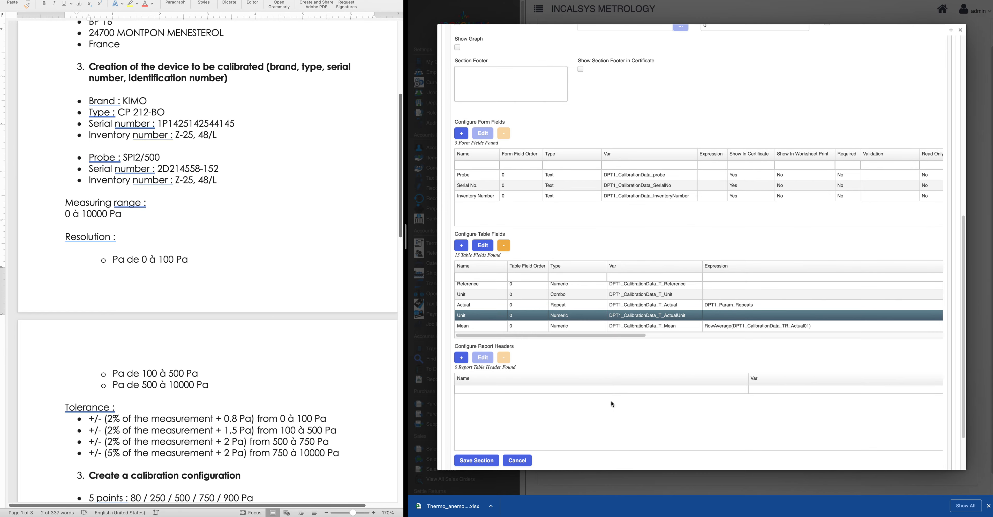
{"action": "left_click", "coordinate": [481, 246]}
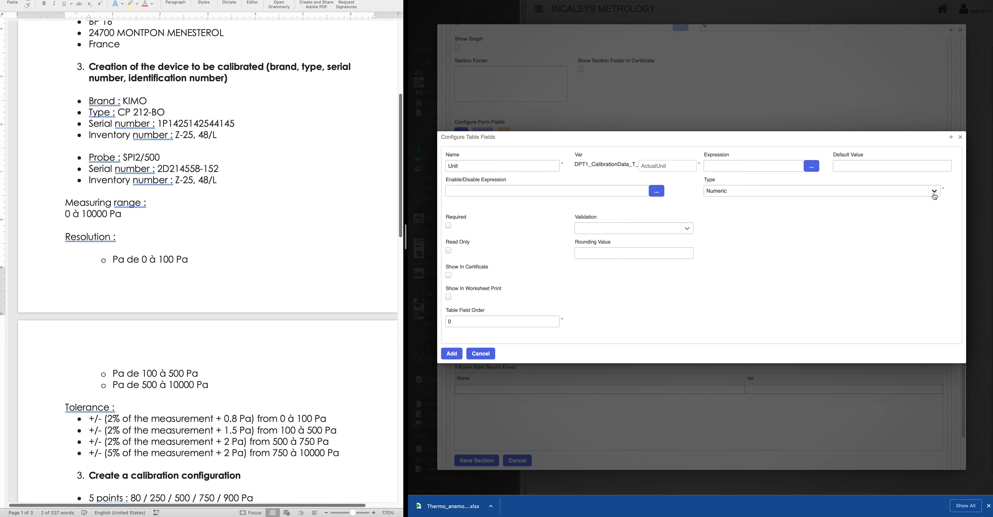
Change the Unit field to a Combo using the Pressure list, then save the section
{"action": "left_click", "coordinate": [905, 195]}
{"action": "left_click", "coordinate": [725, 230]}
{"action": "left_click", "coordinate": [521, 217]}
{"action": "type", "text": "press"}
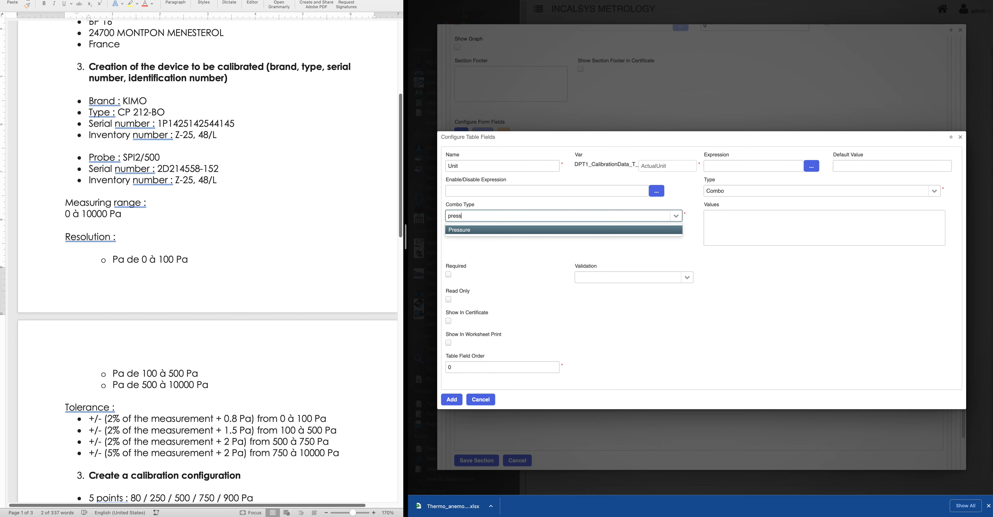
{"action": "left_click", "coordinate": [499, 232]}
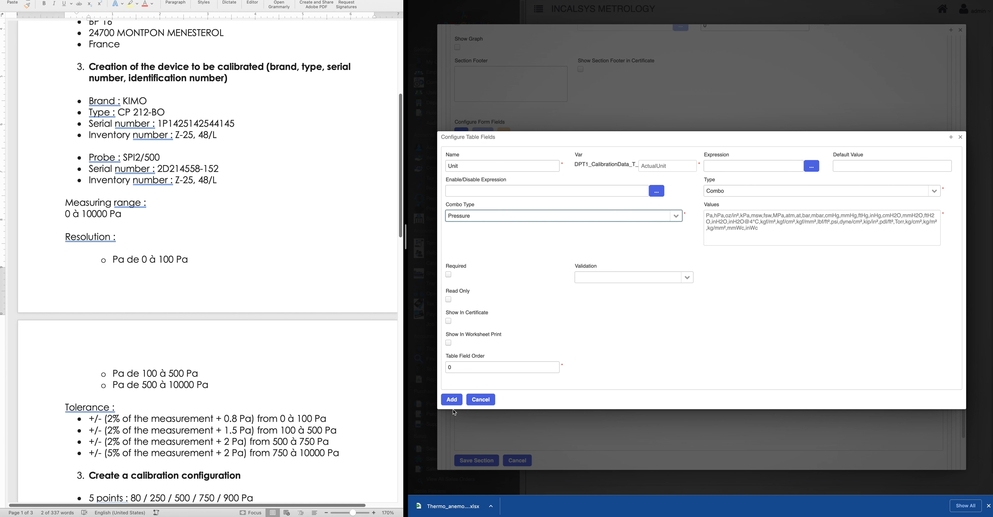
{"action": "left_click", "coordinate": [452, 400]}
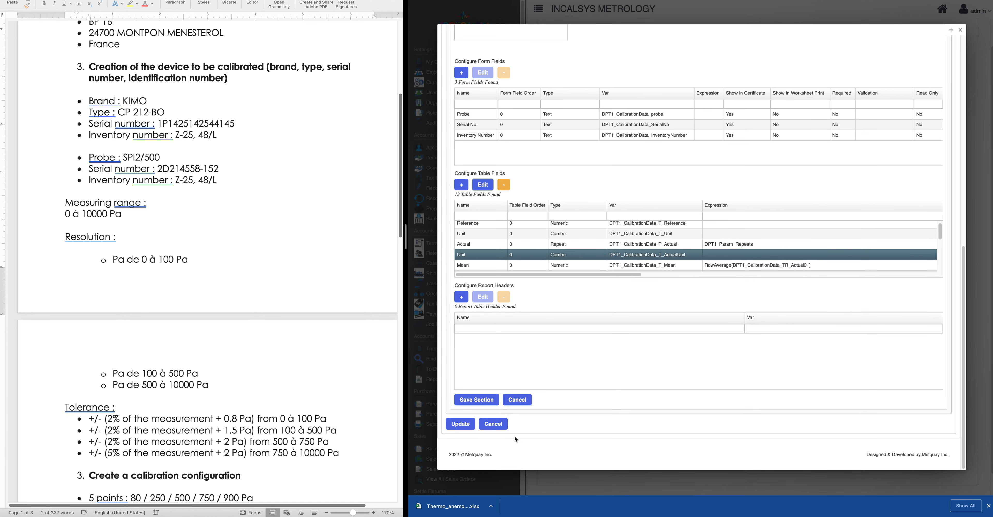
{"action": "left_click", "coordinate": [478, 403]}
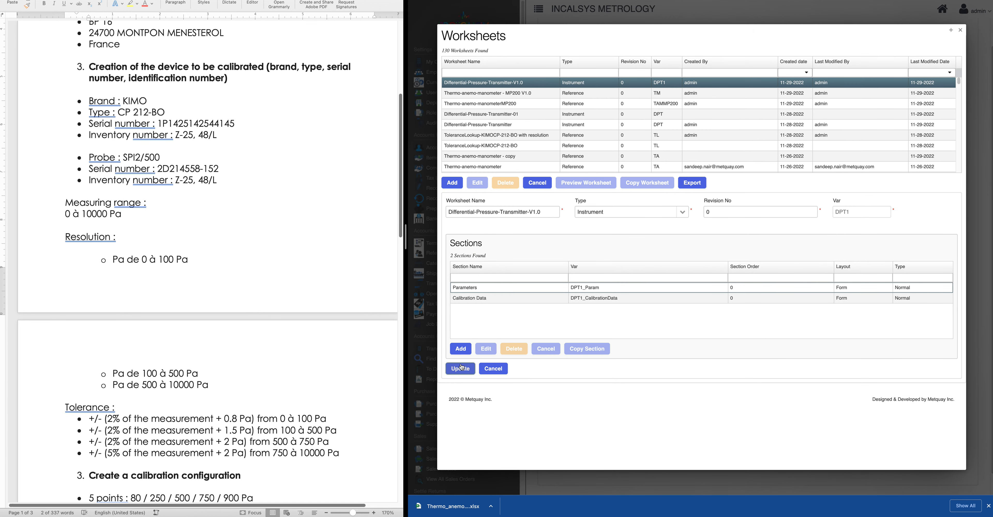
Update the worksheet and preview it with 1 calibration point
{"action": "left_click", "coordinate": [460, 368]}
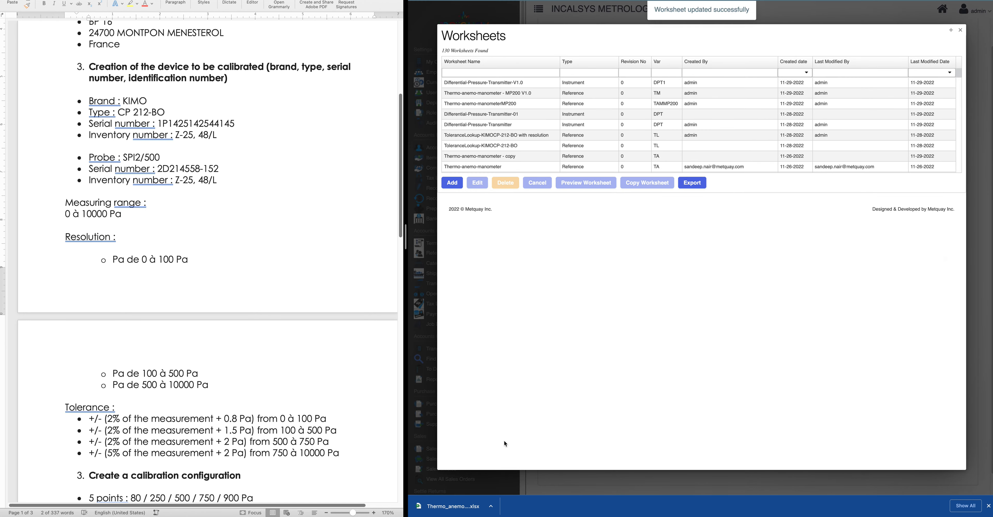
{"action": "left_click", "coordinate": [501, 83]}
{"action": "left_click", "coordinate": [596, 183]}
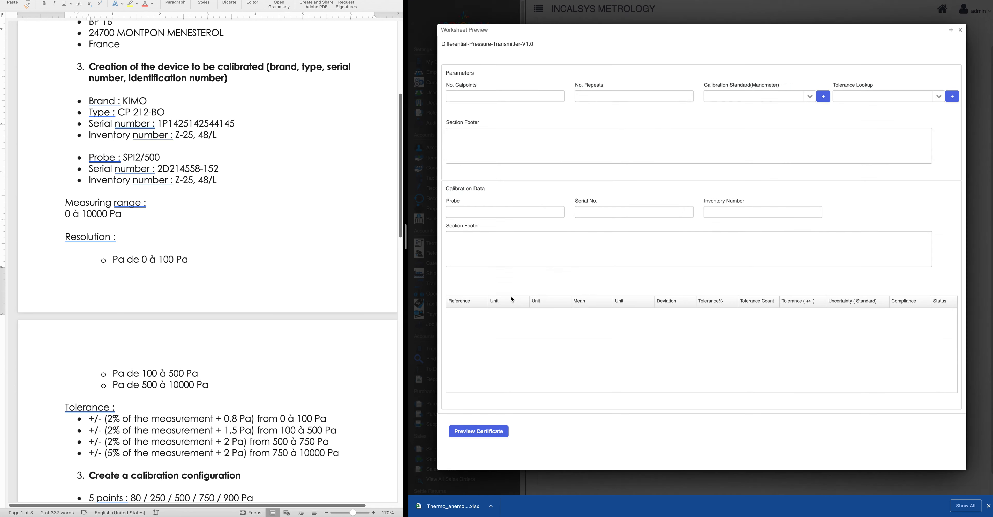
{"action": "left_click", "coordinate": [466, 96]}
{"action": "left_click", "coordinate": [613, 283]}
Check the unit drop-downs in the preview row, then close the preview and worksheets list
{"action": "left_click", "coordinate": [641, 314]}
{"action": "left_click", "coordinate": [546, 314]}
{"action": "left_click", "coordinate": [557, 316]}
{"action": "left_click", "coordinate": [624, 275]}
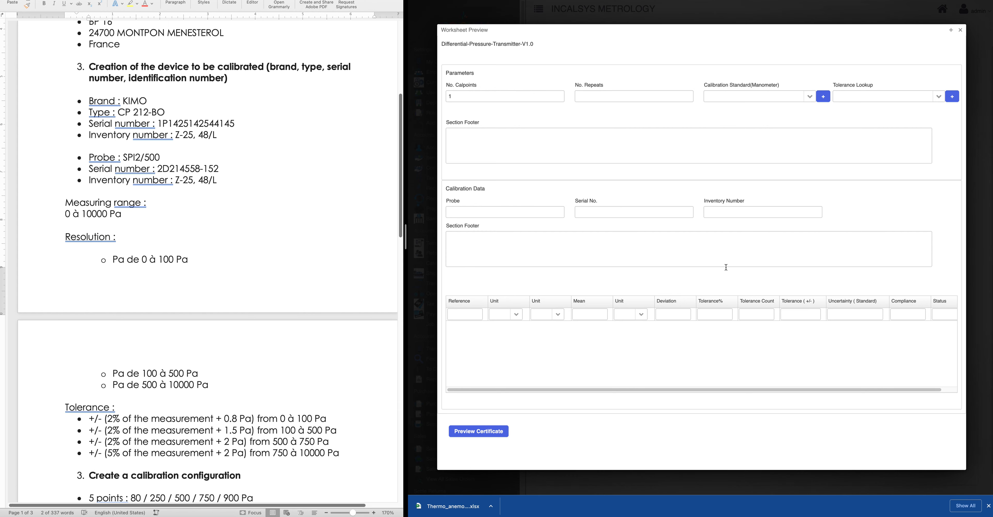
{"action": "left_click", "coordinate": [960, 30]}
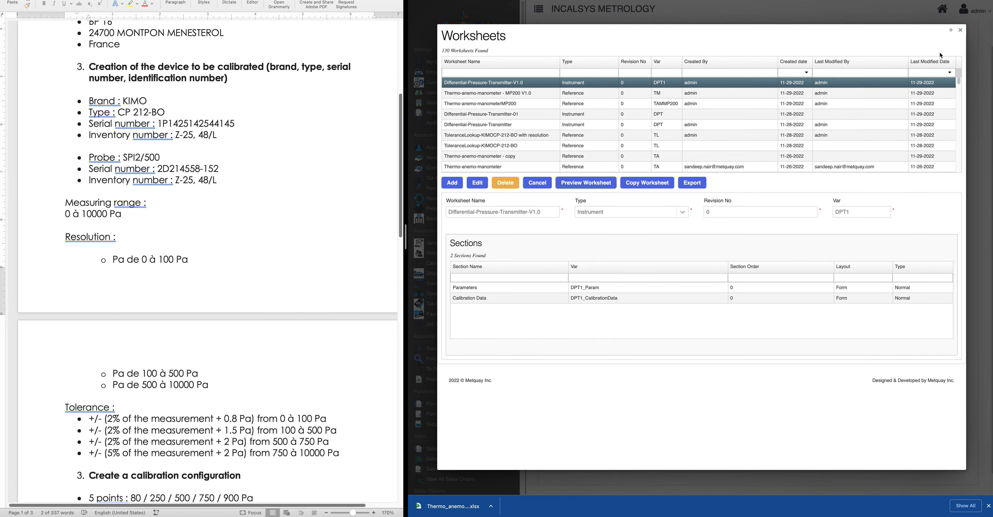
{"action": "scroll", "coordinate": [214, 269], "scroll_direction": "up", "scroll_amount": 2}
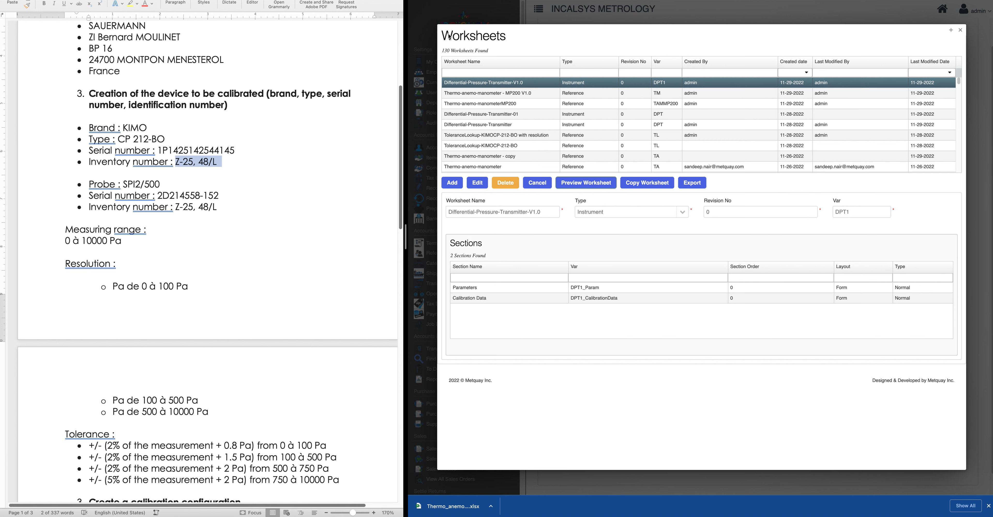
{"action": "left_click_drag", "start_coordinate": [447, 38], "coordinate": [524, 42]}
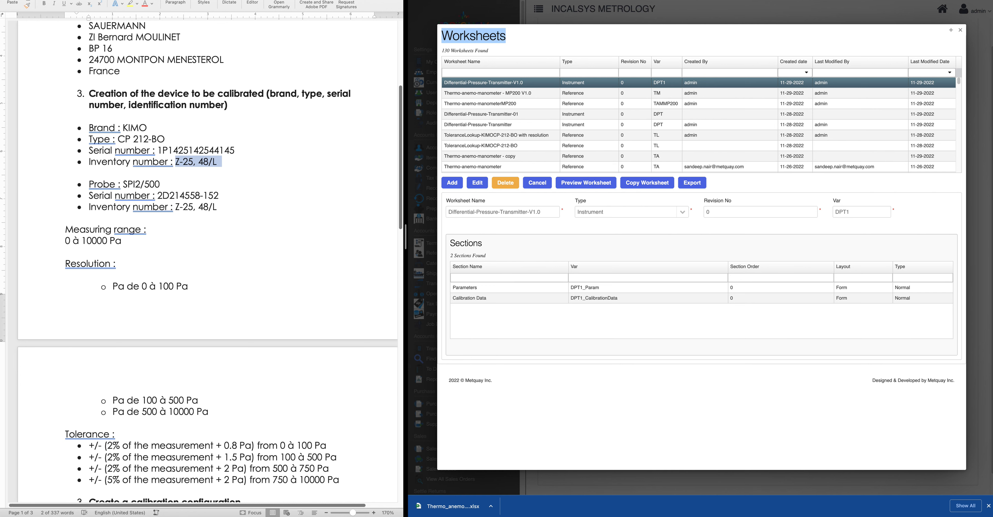
{"action": "left_click", "coordinate": [960, 30]}
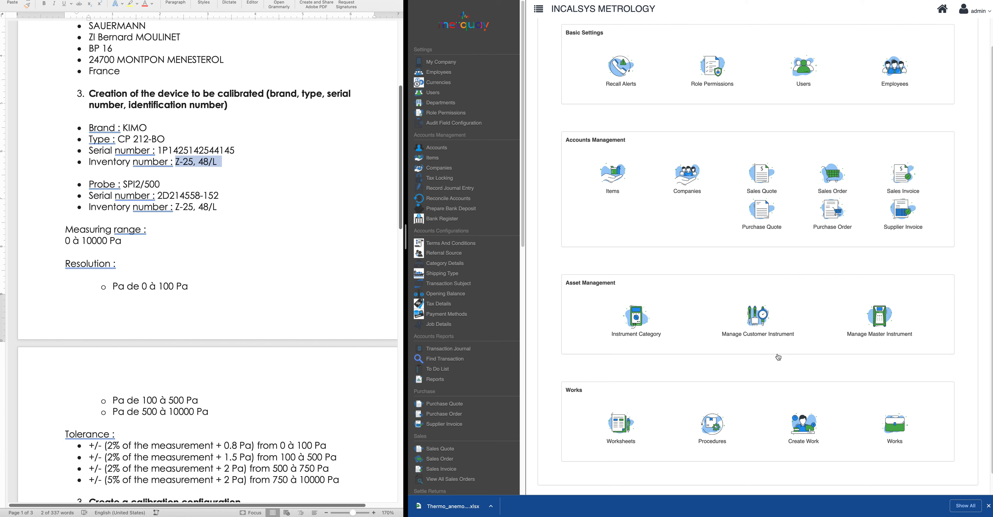
Start a new procedure, find no 'diff' instrument category, and close the form unsaved
{"action": "left_click", "coordinate": [714, 426]}
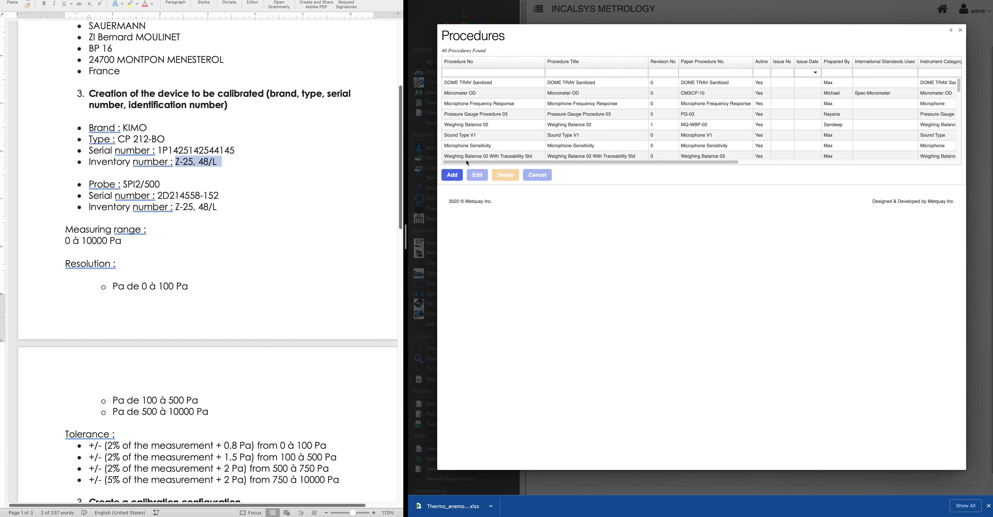
{"action": "left_click", "coordinate": [459, 179]}
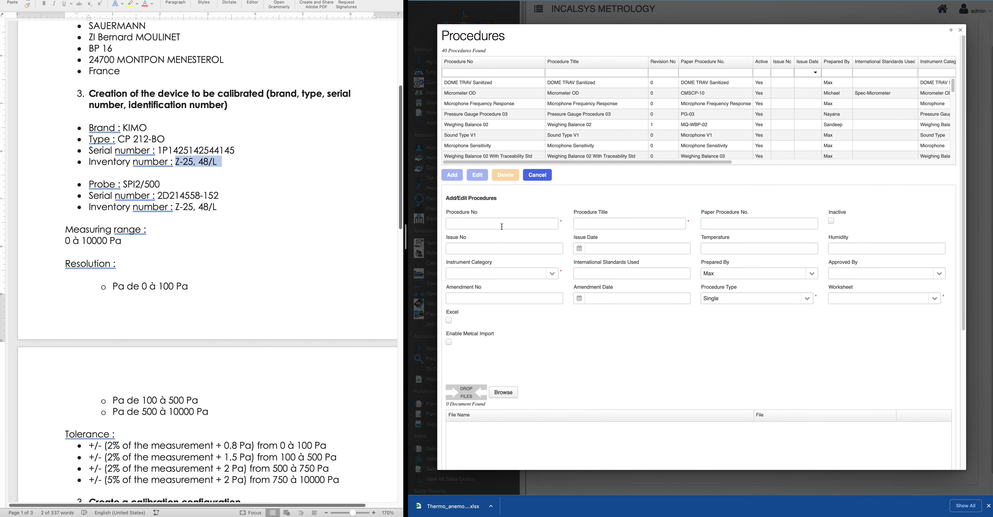
{"action": "left_click", "coordinate": [477, 224]}
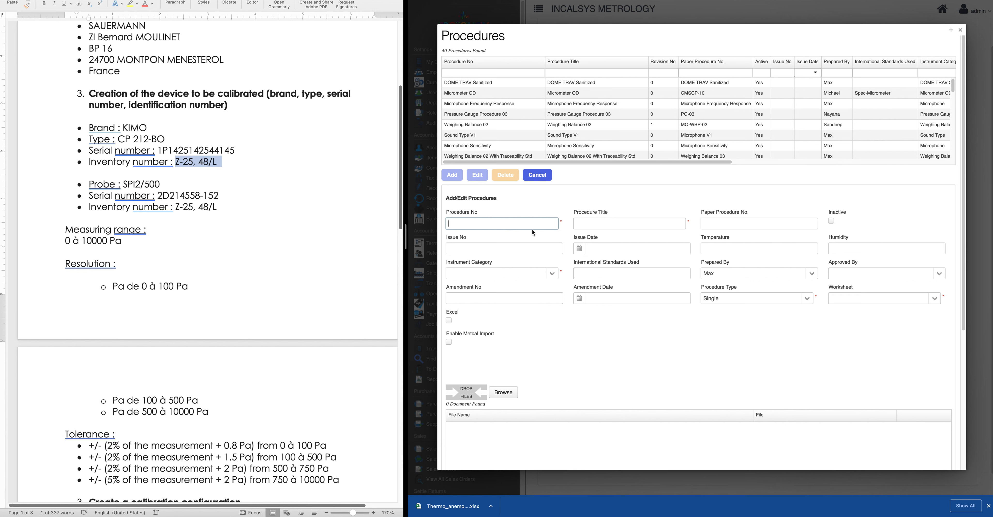
{"action": "type", "text": "Dig"}
{"action": "key", "text": "BackSpace"}
{"action": "key", "text": "BackSpace"}
{"action": "left_click", "coordinate": [521, 271]}
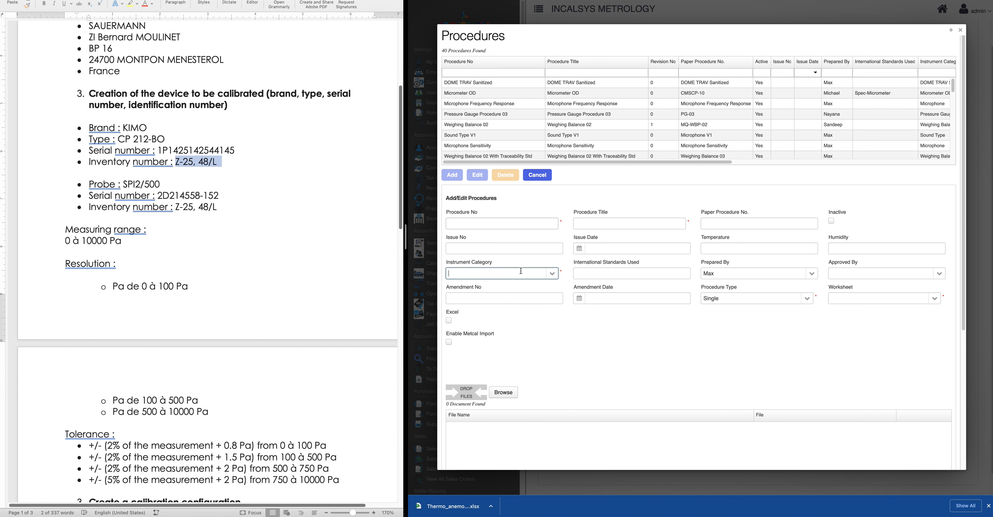
{"action": "type", "text": "diff"}
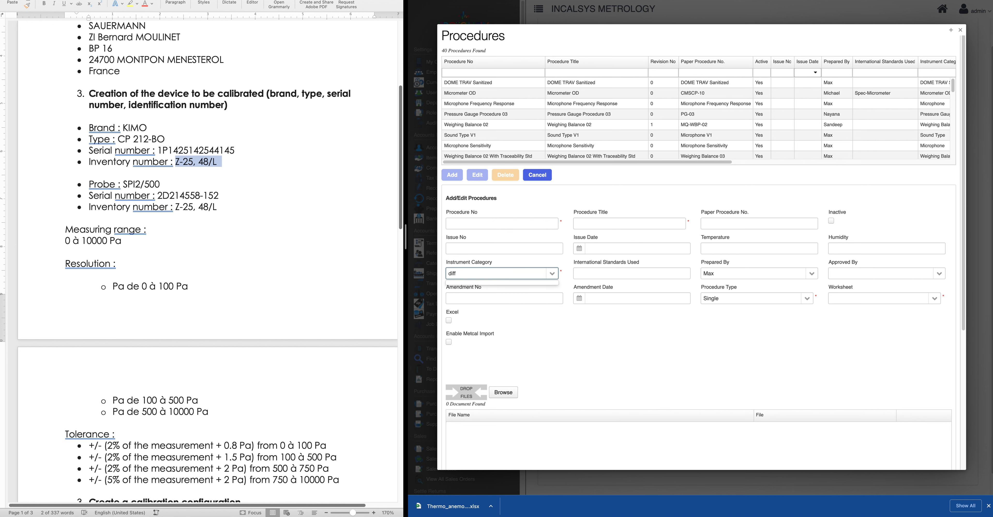
{"action": "key", "text": "BackSpace"}
{"action": "key", "text": "BackSpace"}
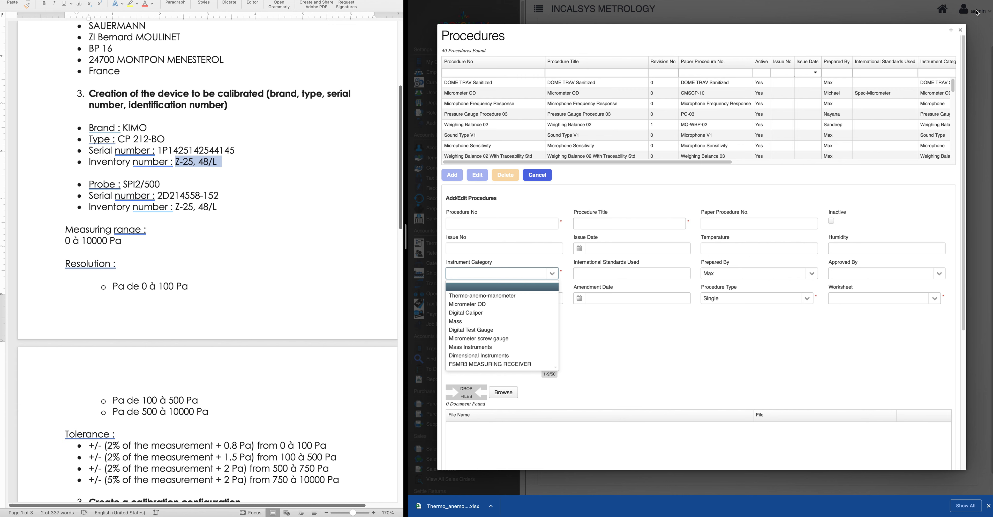
{"action": "left_click", "coordinate": [960, 30]}
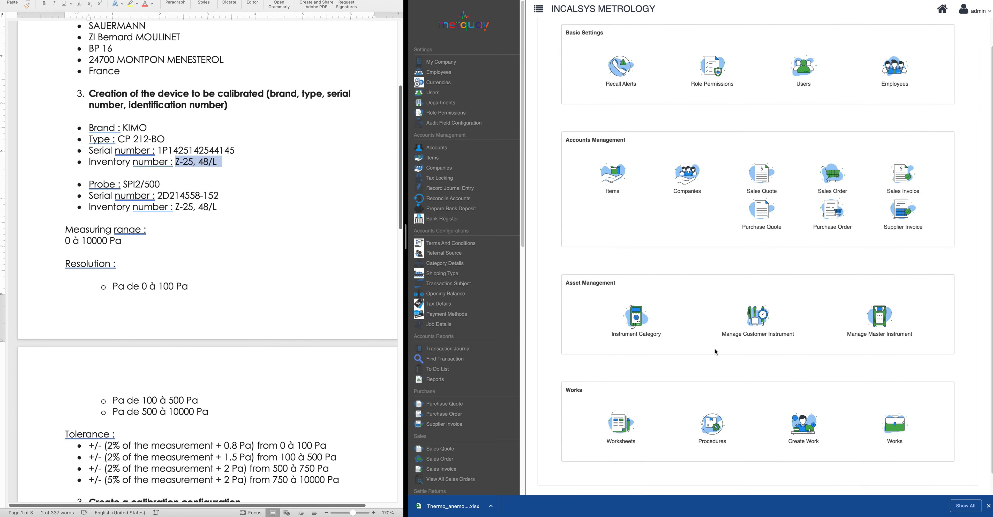
Create and save the instrument category 'Differential Pressure Transmitter', then close the categories list
{"action": "left_click", "coordinate": [637, 324]}
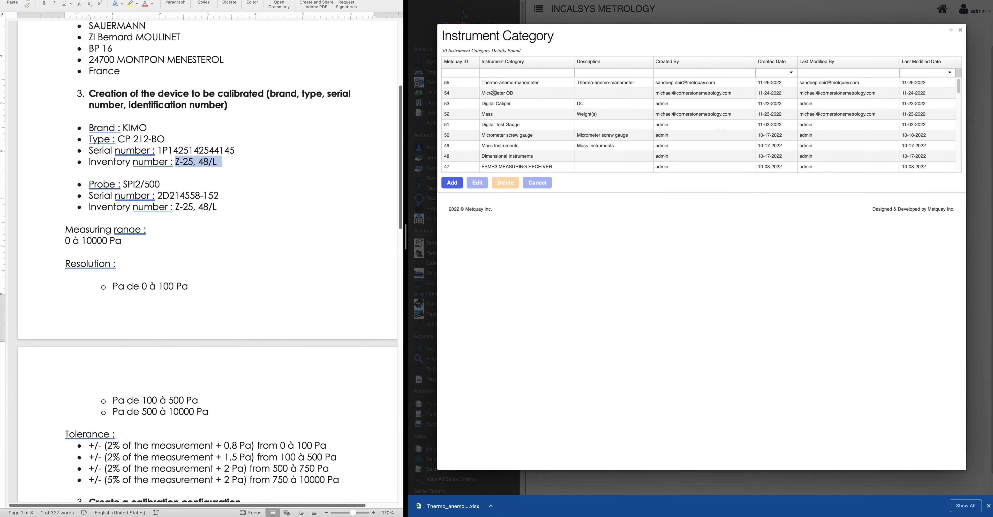
{"action": "left_click", "coordinate": [453, 183]}
{"action": "left_click", "coordinate": [459, 232]}
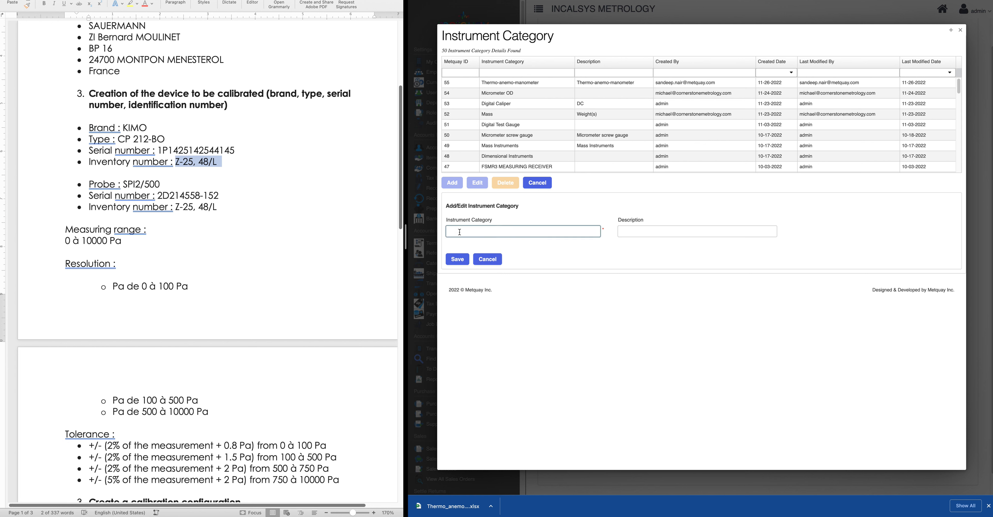
{"action": "type", "text": "Differen"}
{"action": "type", "text": "tia"}
{"action": "key", "text": "BackSpace"}
{"action": "type", "text": "ial Pressure Transmitter"}
{"action": "key", "text": "Tab"}
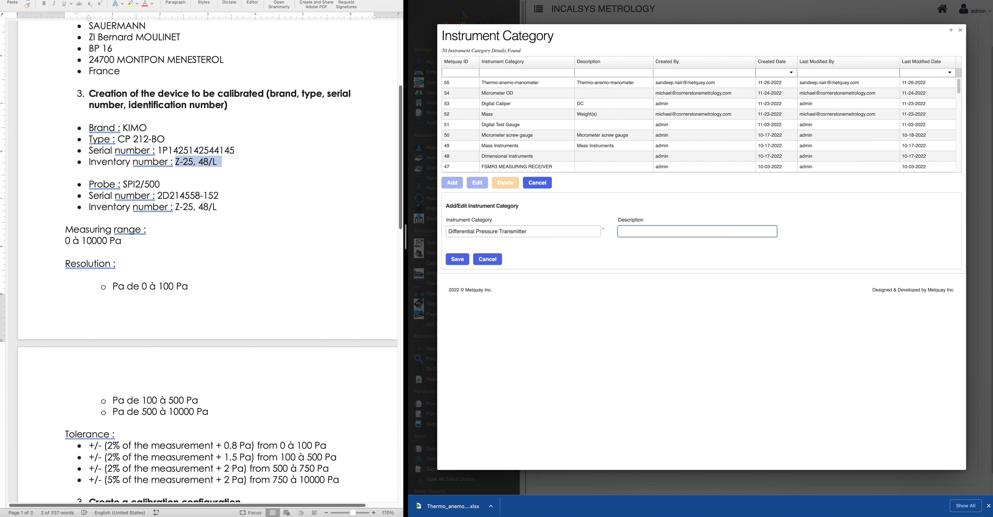
{"action": "left_click", "coordinate": [453, 260]}
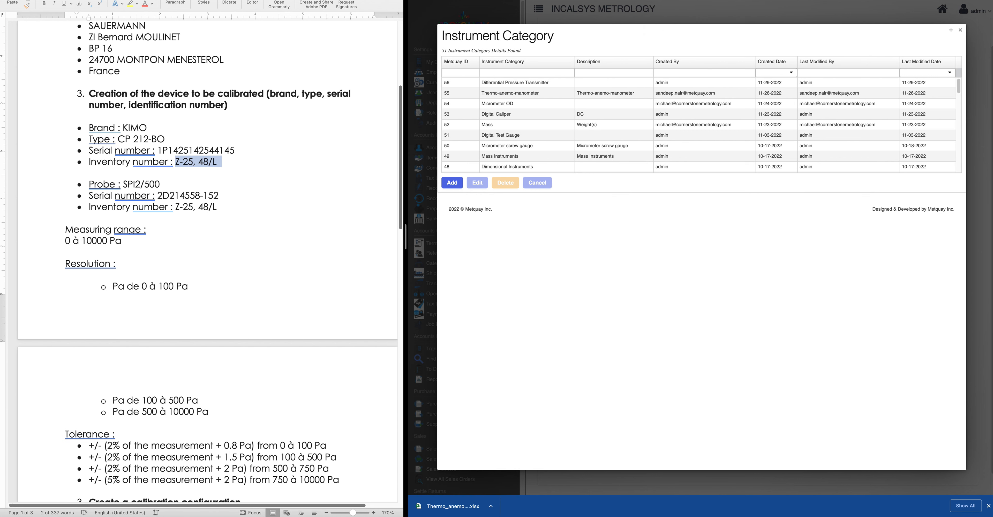
{"action": "left_click", "coordinate": [960, 30]}
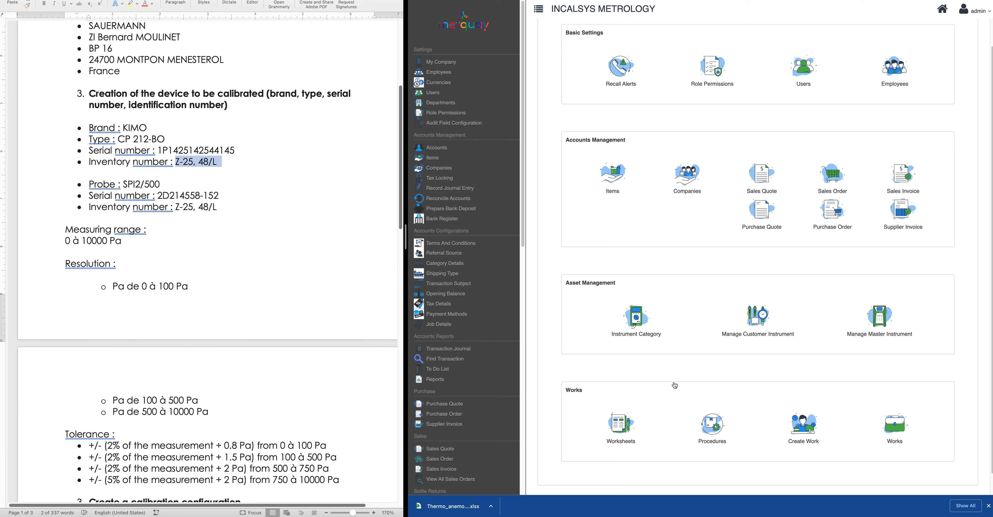
Add a procedure named 'Differential Pressure Transmitter' as number, title and paper number, with that category
{"action": "left_click", "coordinate": [712, 427]}
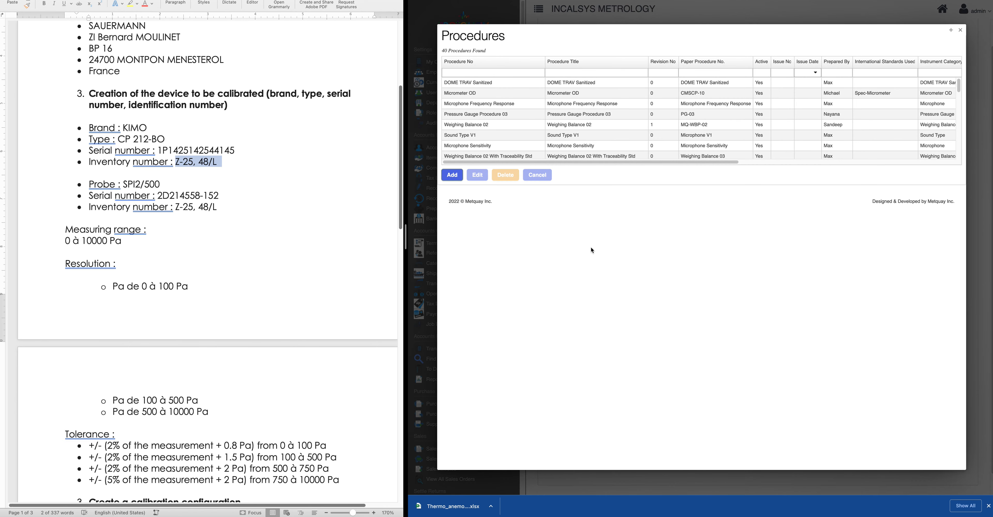
{"action": "left_click", "coordinate": [452, 175]}
{"action": "left_click", "coordinate": [467, 223]}
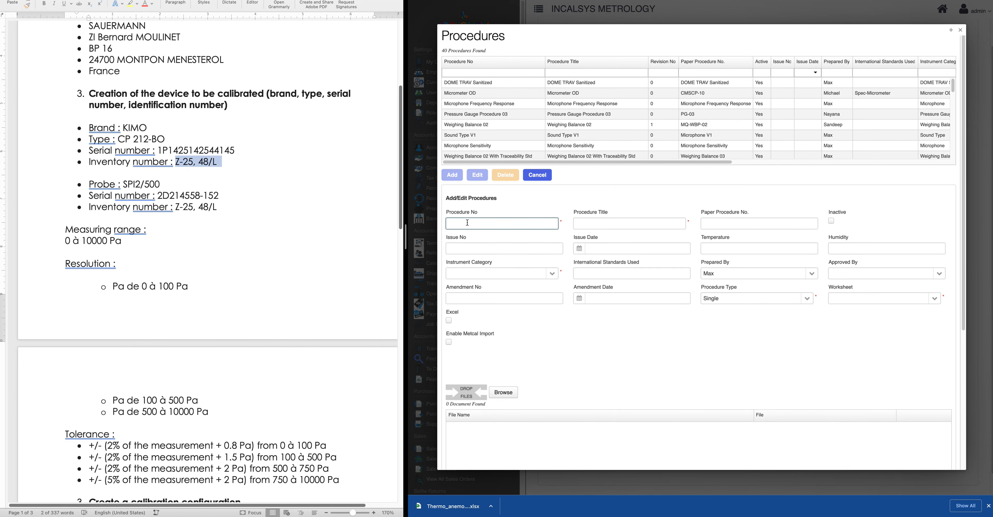
{"action": "type", "text": "Differential Pressure Transmitter"}
{"action": "left_click_drag", "start_coordinate": [539, 222], "coordinate": [419, 225]}
{"action": "key", "text": "ctrl+c"}
{"action": "key", "text": "Tab"}
{"action": "key", "text": "ctrl+v"}
{"action": "key", "text": "Tab"}
{"action": "key", "text": "ctrl+v"}
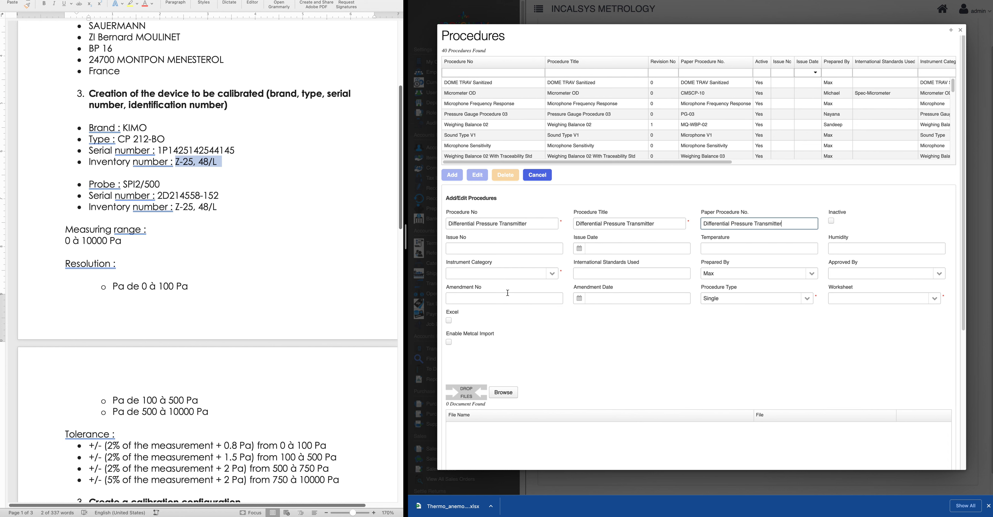
{"action": "left_click", "coordinate": [555, 275]}
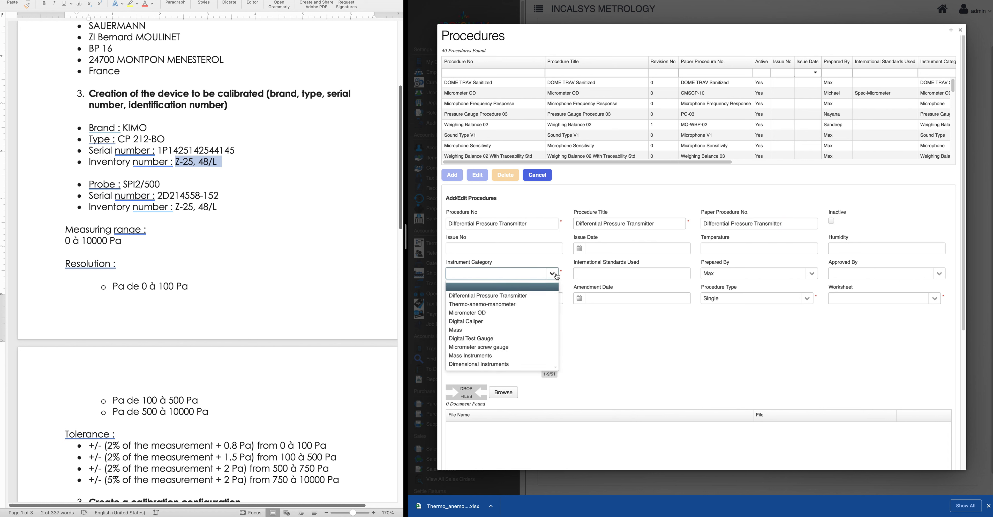
{"action": "left_click", "coordinate": [526, 295]}
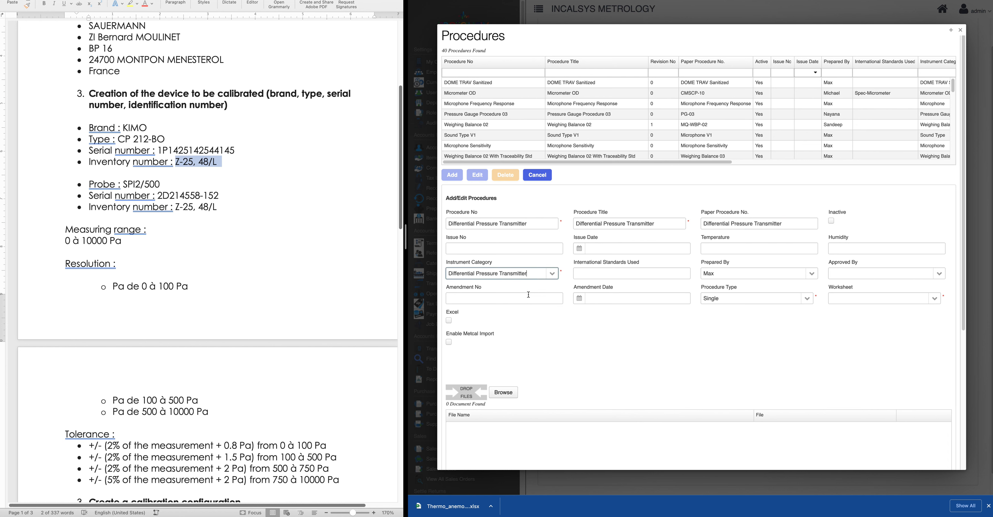
Set the preparer and approver from the suggested employees and enter amendment number 0
{"action": "scroll", "coordinate": [765, 286], "scroll_direction": "down", "scroll_amount": 2}
{"action": "left_click", "coordinate": [745, 215]}
{"action": "key", "text": "ctrl+a"}
{"action": "type", "text": "Sande"}
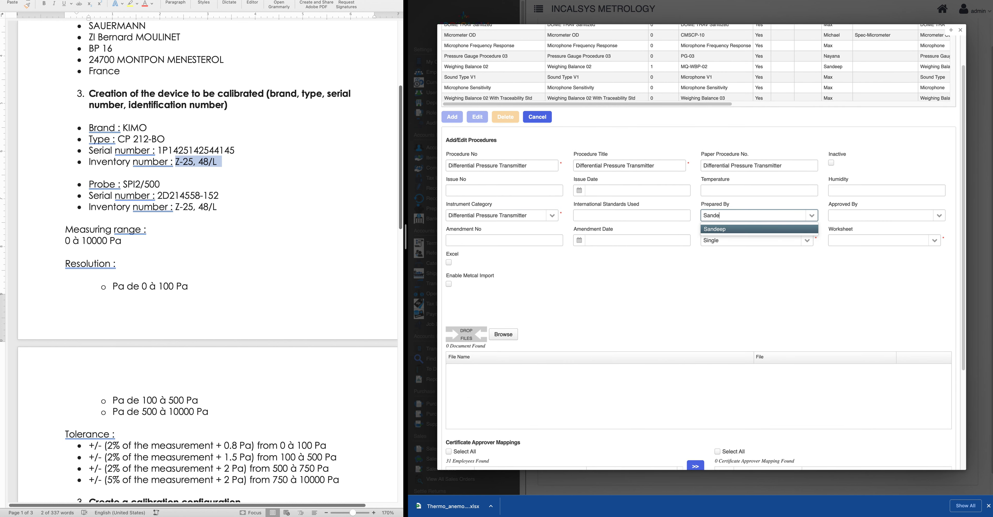
{"action": "left_click", "coordinate": [724, 229]}
{"action": "left_click", "coordinate": [871, 216]}
{"action": "type", "text": "max"}
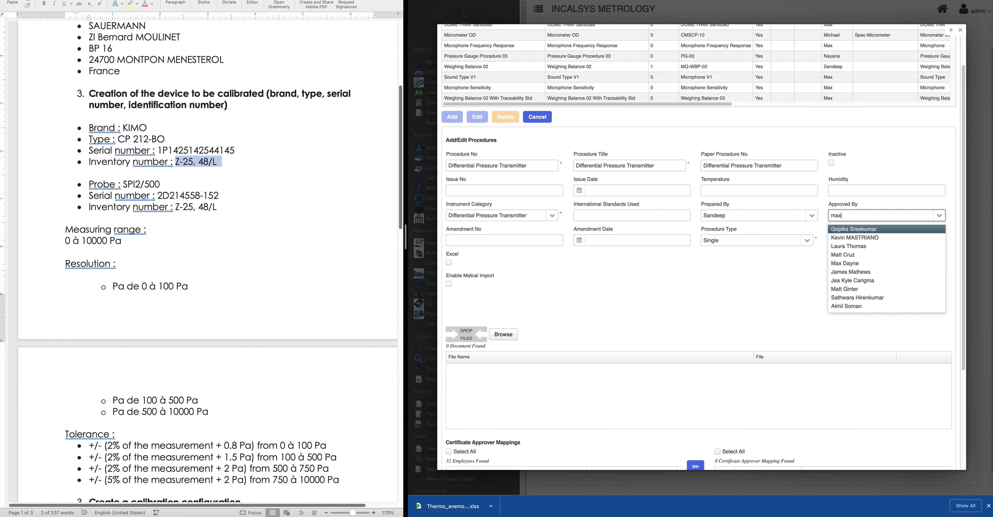
{"action": "left_click", "coordinate": [884, 230]}
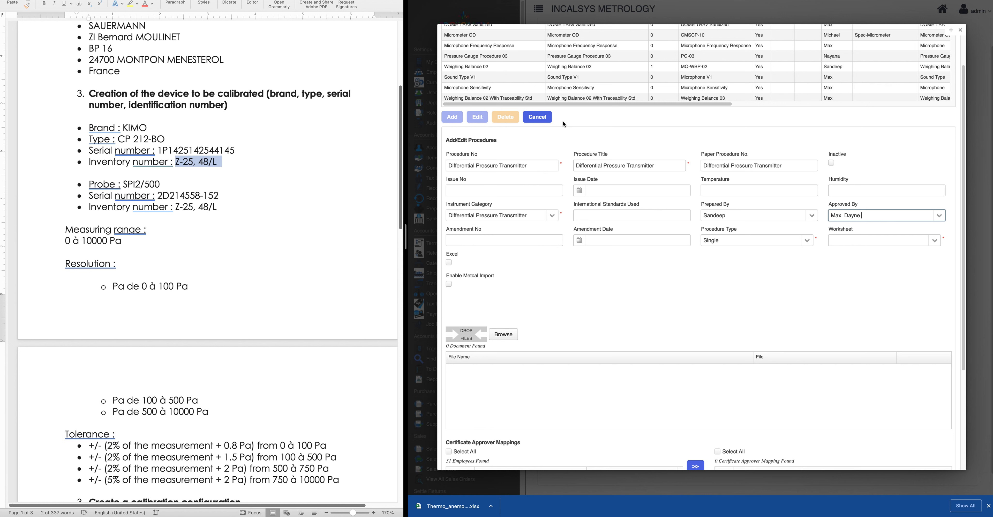
{"action": "left_click", "coordinate": [509, 238]}
{"action": "type", "text": "0"}
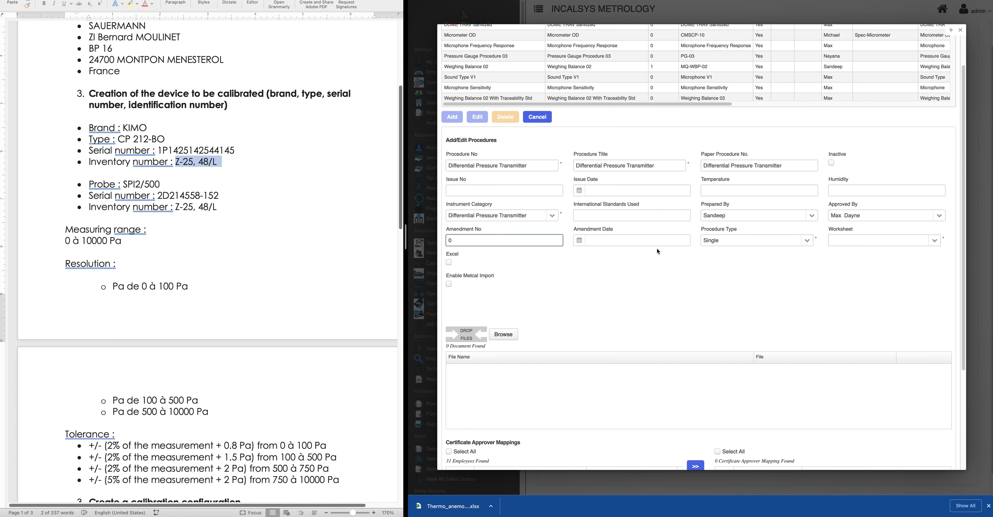
{"action": "scroll", "coordinate": [668, 305], "scroll_direction": "down", "scroll_amount": 3}
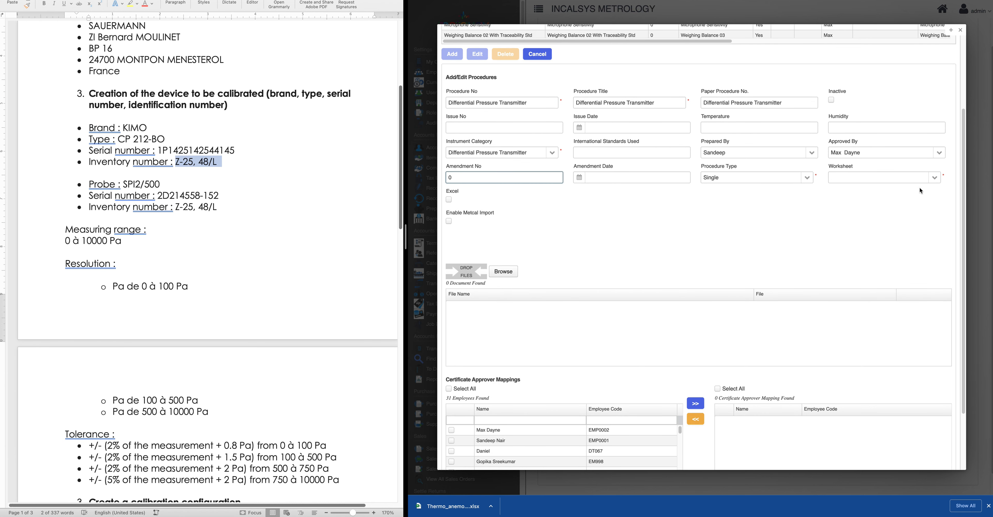
{"action": "scroll", "coordinate": [829, 208], "scroll_direction": "up", "scroll_amount": 2}
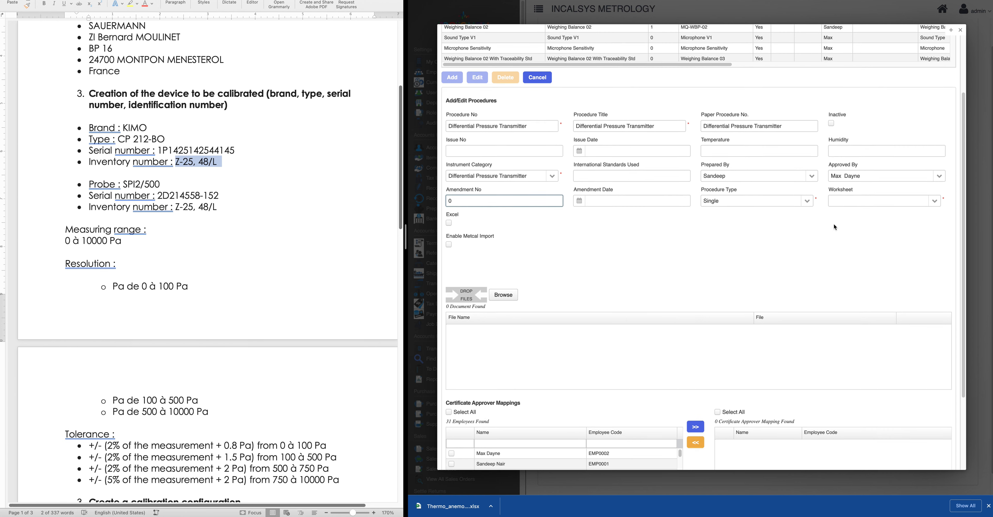
Assign the Differential-Pressure-Transmitter-V1.0 worksheet to the procedure
{"action": "left_click", "coordinate": [898, 217]}
{"action": "type", "text": "Differ"}
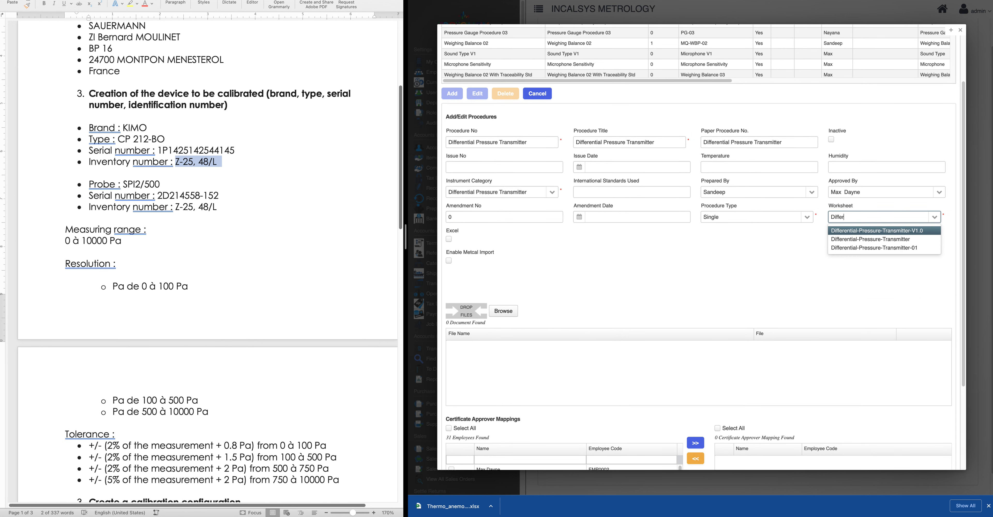
{"action": "left_click", "coordinate": [915, 230]}
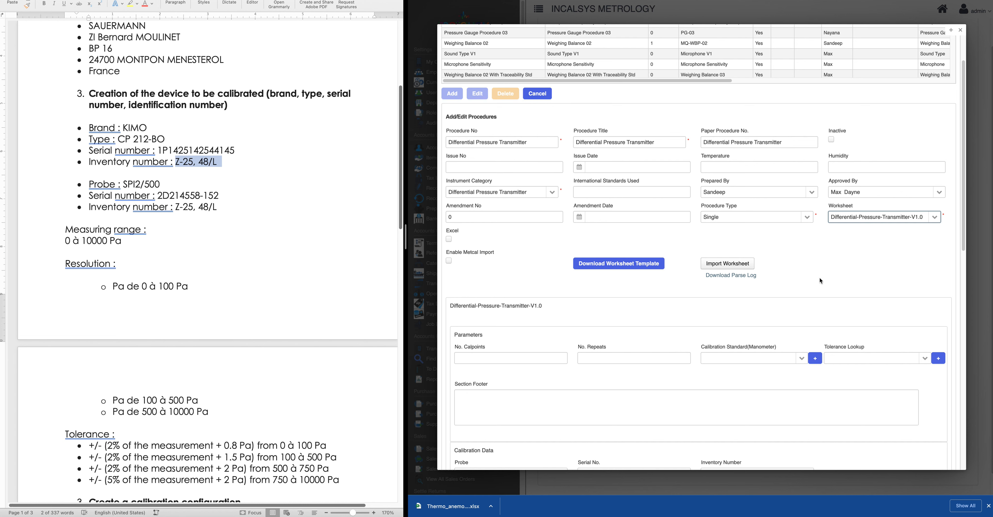
{"action": "scroll", "coordinate": [820, 278], "scroll_direction": "down", "scroll_amount": 5}
{"action": "scroll", "coordinate": [727, 249], "scroll_direction": "up", "scroll_amount": 3}
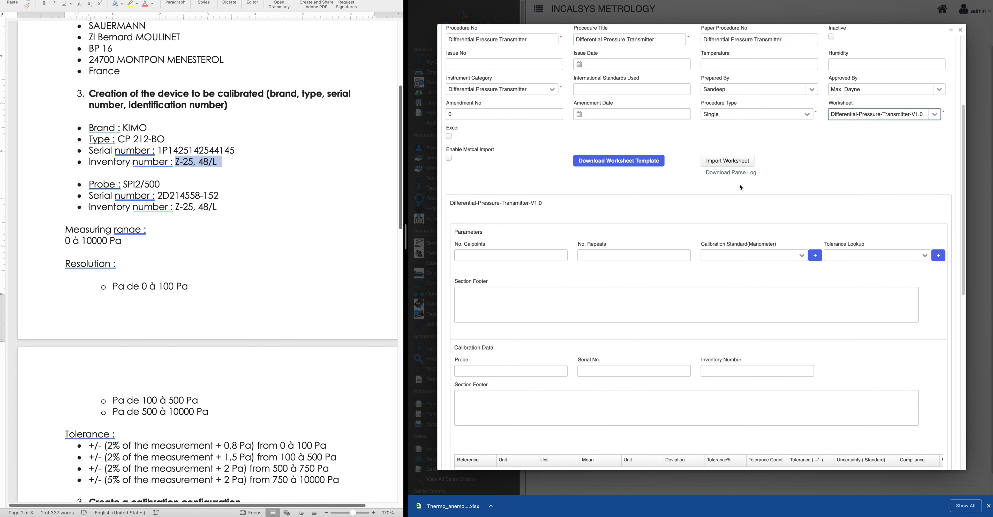
{"action": "scroll", "coordinate": [633, 328], "scroll_direction": "down", "scroll_amount": 3}
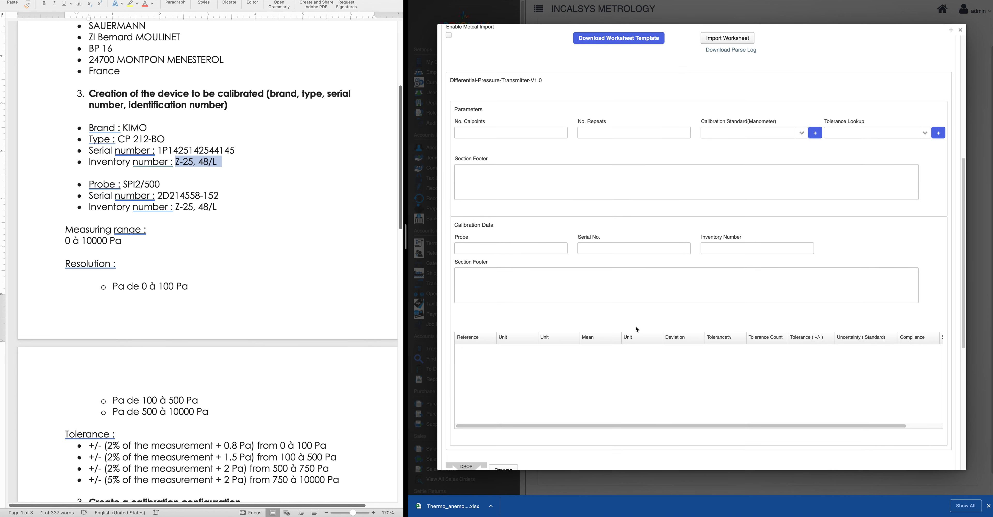
{"action": "scroll", "coordinate": [636, 329], "scroll_direction": "up", "scroll_amount": 3}
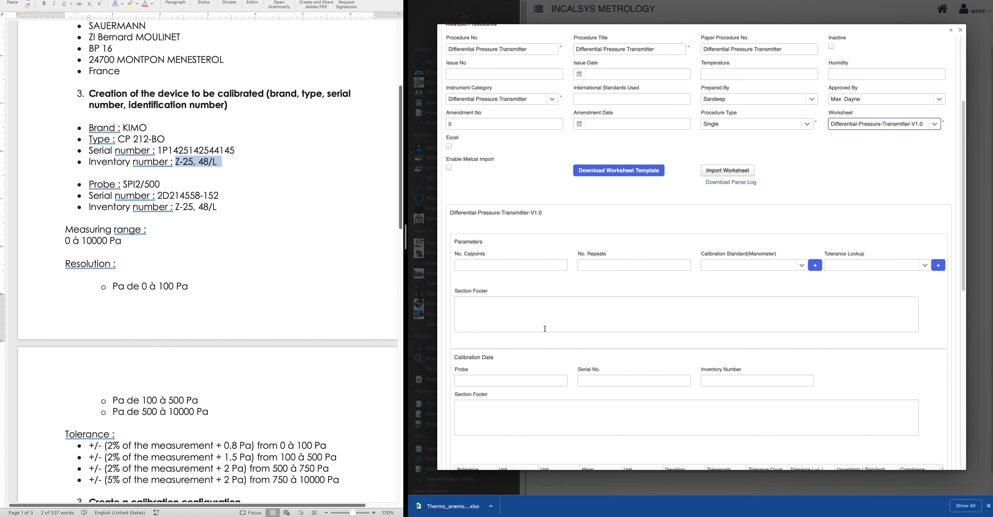
{"action": "scroll", "coordinate": [238, 313], "scroll_direction": "up", "scroll_amount": 2}
{"action": "scroll", "coordinate": [238, 312], "scroll_direction": "down", "scroll_amount": 3}
{"action": "scroll", "coordinate": [240, 314], "scroll_direction": "down", "scroll_amount": 5}
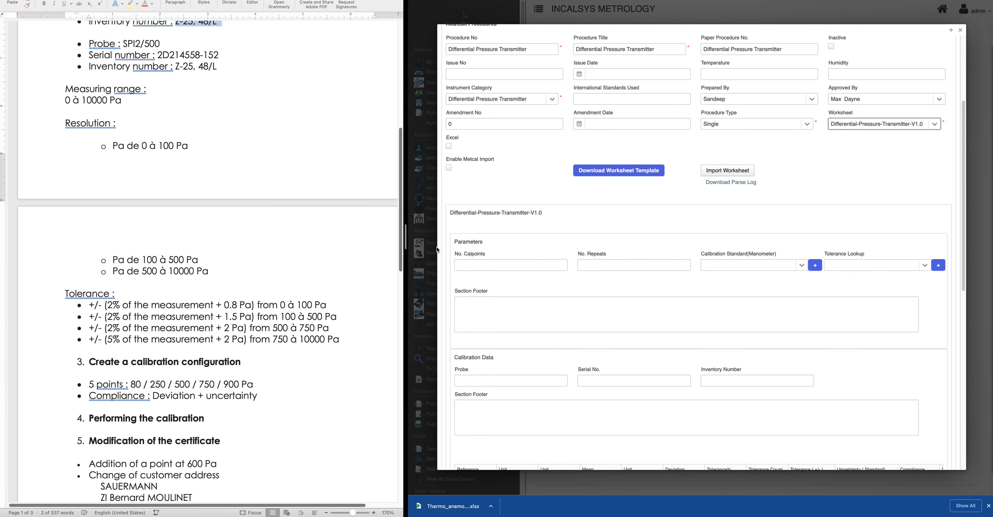
Set the worksheet to 5 calibration points and 3 repeats
{"action": "left_click", "coordinate": [509, 266]}
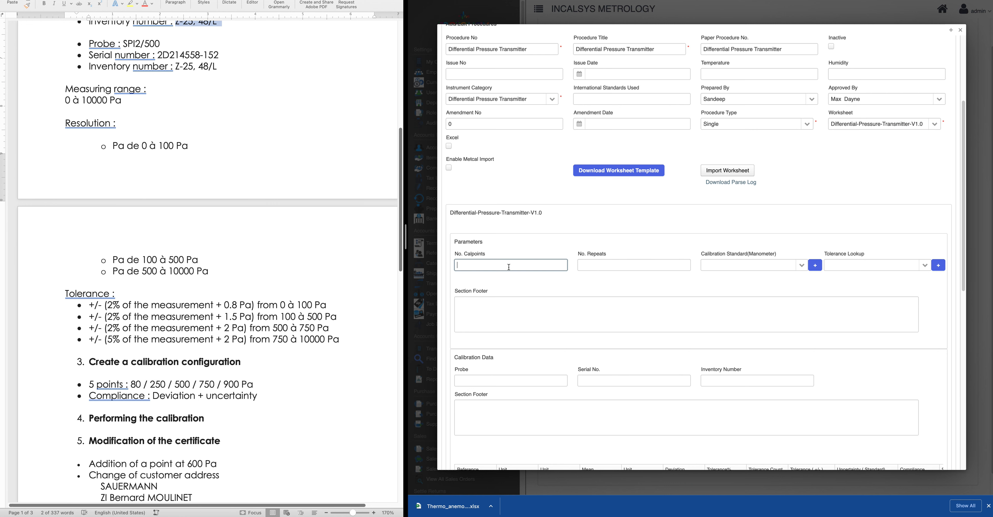
{"action": "left_click", "coordinate": [551, 232]}
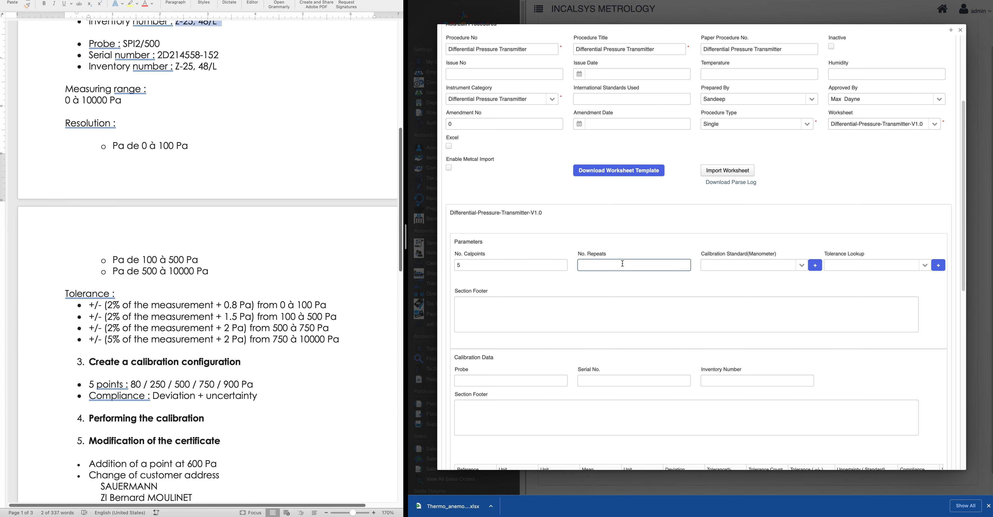
{"action": "left_click", "coordinate": [637, 241]}
{"action": "scroll", "coordinate": [680, 294], "scroll_direction": "down", "scroll_amount": 1}
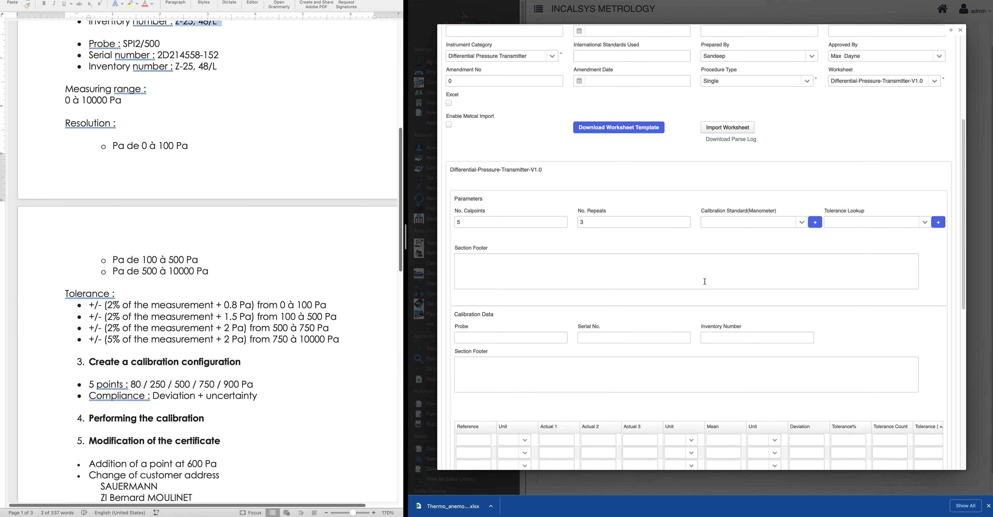
{"action": "scroll", "coordinate": [716, 286], "scroll_direction": "down", "scroll_amount": 3}
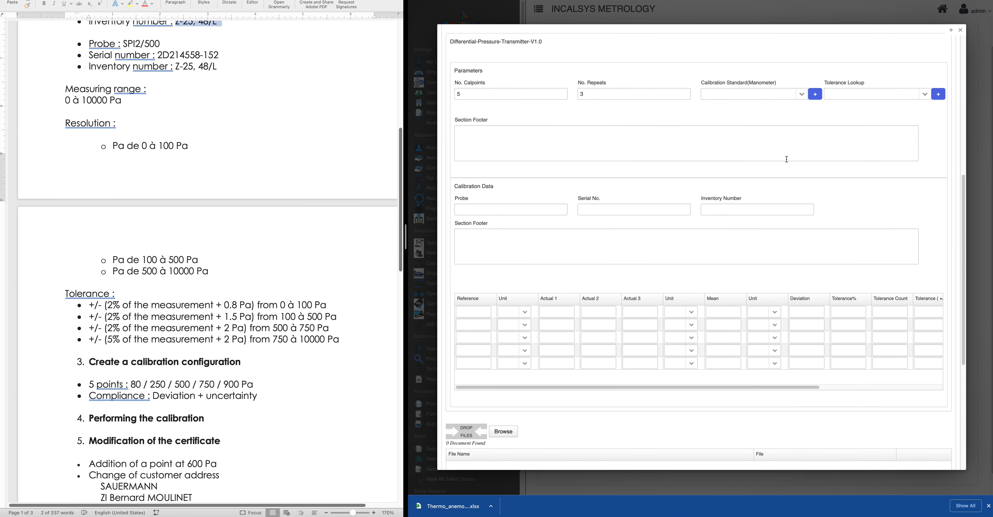
Choose ETP 049 Kimo as calibration standard and KIMO-CP212-BO-Tolerance as tolerance lookup
{"action": "left_click", "coordinate": [801, 94]}
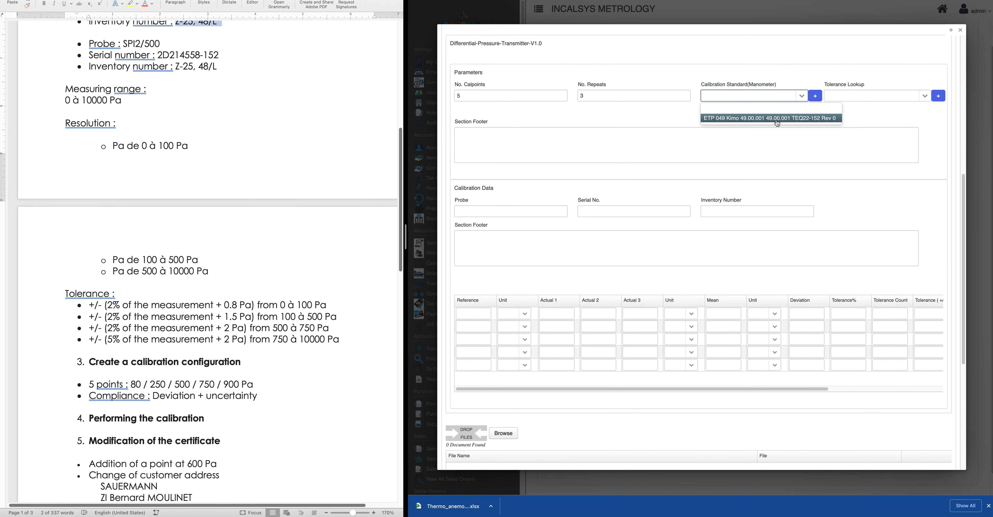
{"action": "left_click", "coordinate": [732, 119]}
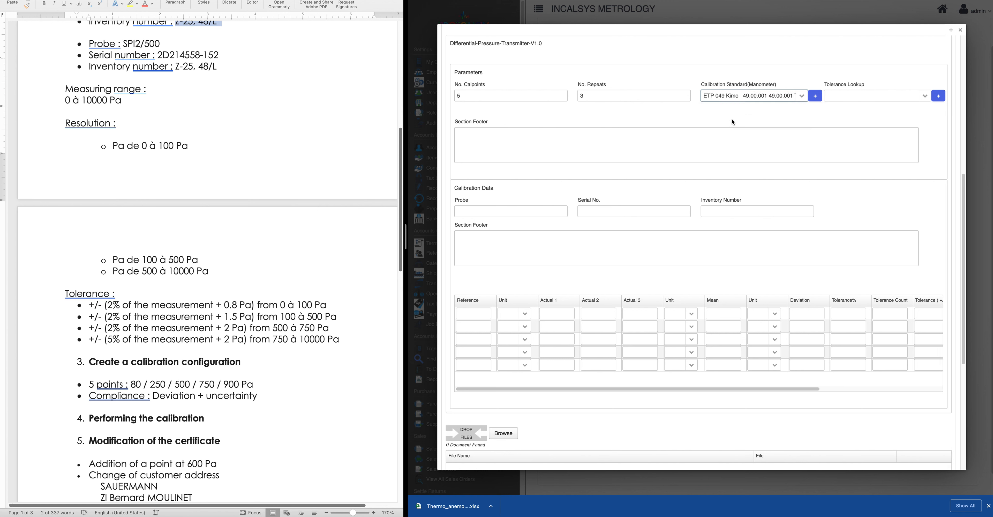
{"action": "left_click", "coordinate": [803, 96]}
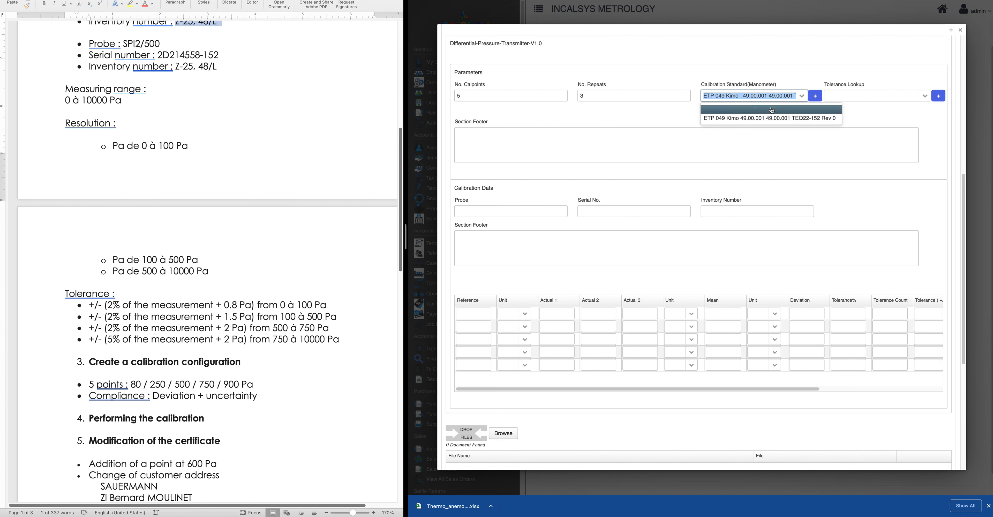
{"action": "left_click", "coordinate": [768, 117]}
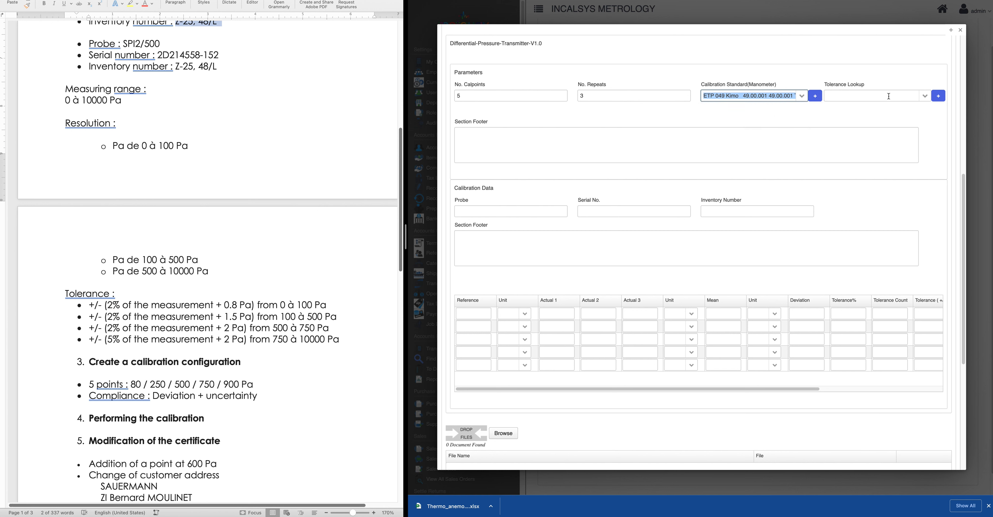
{"action": "left_click", "coordinate": [922, 99]}
{"action": "left_click", "coordinate": [866, 118]}
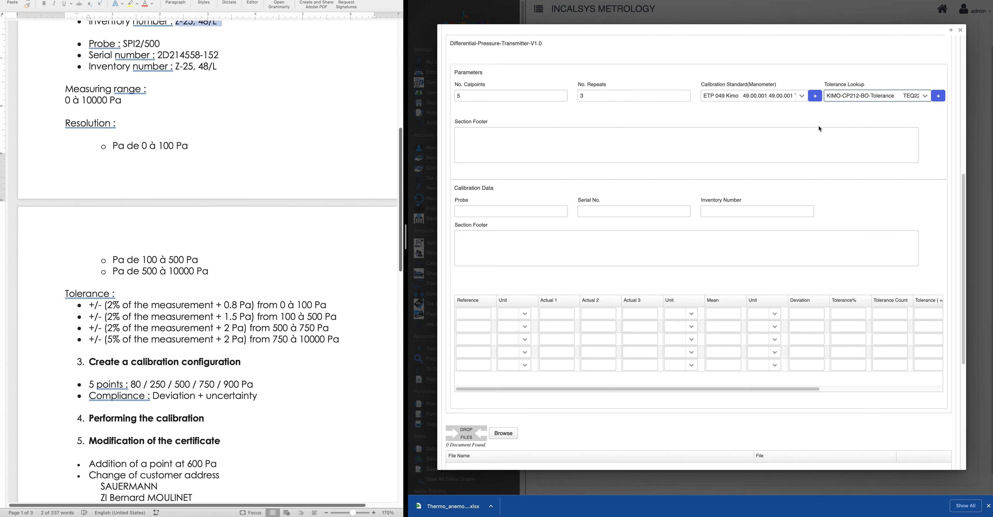
{"action": "left_click", "coordinate": [462, 210]}
{"action": "left_click", "coordinate": [633, 211]}
{"action": "left_click", "coordinate": [759, 213]}
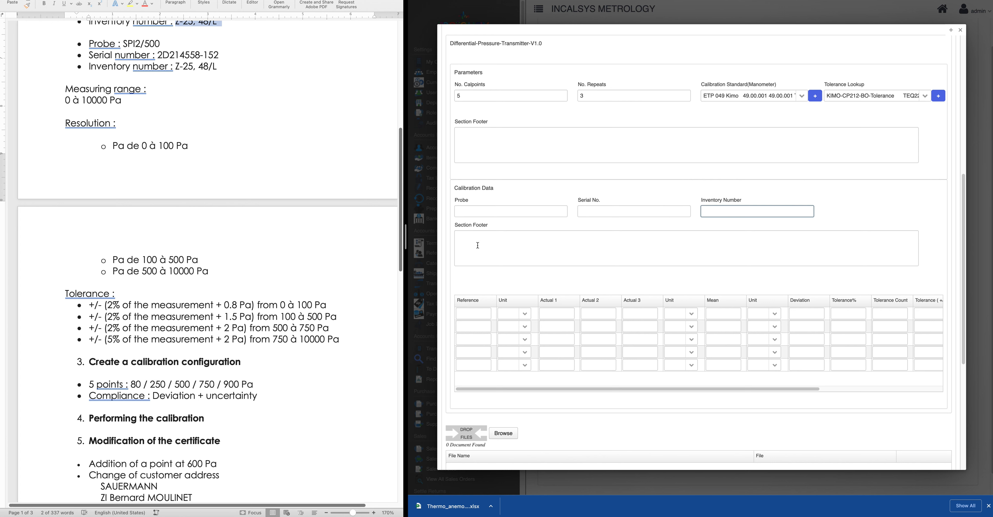
{"action": "scroll", "coordinate": [541, 275], "scroll_direction": "down", "scroll_amount": 2}
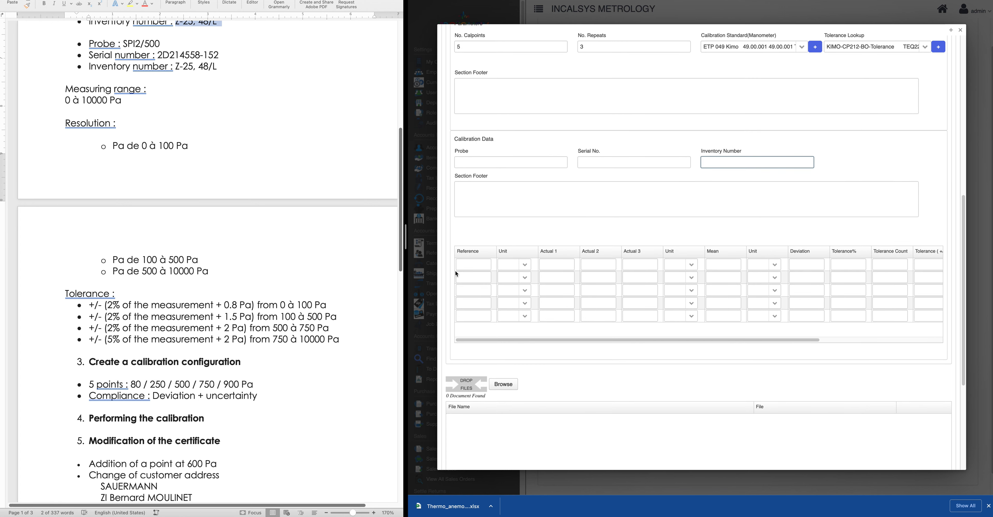
Enter reference points 80, 250, 500, 750 and 900 in the calibration table
{"action": "left_click", "coordinate": [476, 264]}
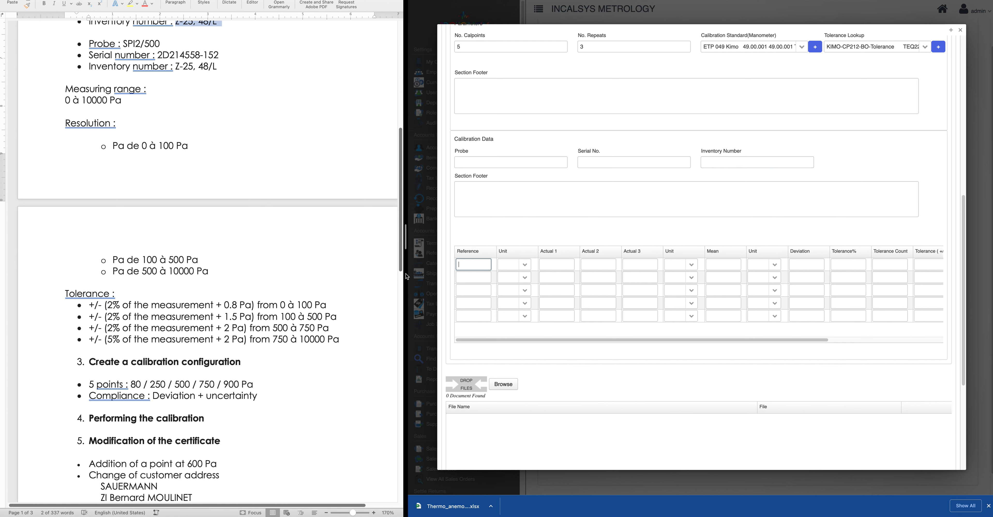
{"action": "left_click", "coordinate": [465, 279]}
{"action": "type", "text": "250"}
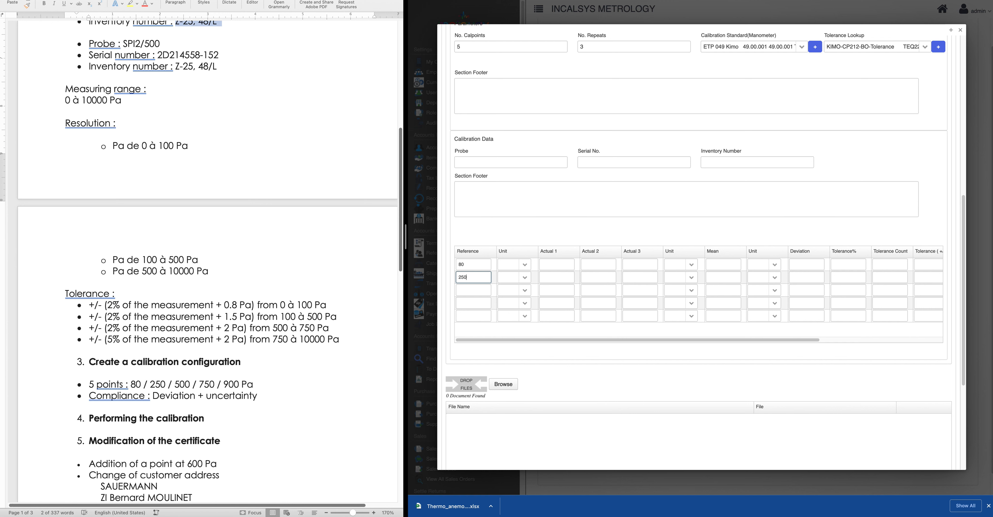
{"action": "left_click", "coordinate": [468, 290]}
{"action": "type", "text": "500"}
{"action": "left_click", "coordinate": [469, 299]}
{"action": "left_click", "coordinate": [468, 317]}
Set the unit of all five reference points to Pa
{"action": "left_click", "coordinate": [524, 265]}
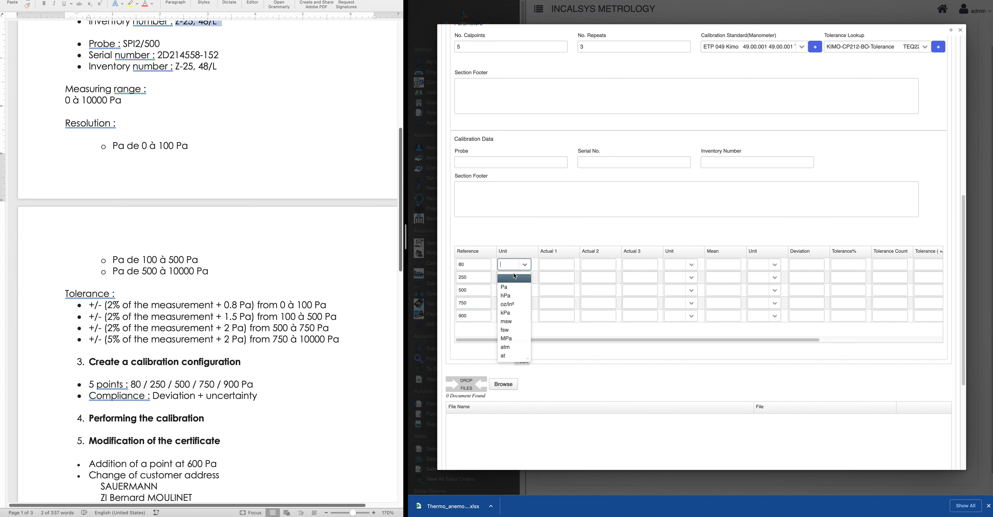
{"action": "left_click", "coordinate": [514, 288]}
{"action": "left_click", "coordinate": [525, 277]}
{"action": "left_click", "coordinate": [516, 300]}
{"action": "left_click", "coordinate": [526, 291]}
{"action": "left_click", "coordinate": [515, 314]}
{"action": "left_click", "coordinate": [525, 303]}
{"action": "left_click", "coordinate": [517, 326]}
{"action": "left_click", "coordinate": [525, 316]}
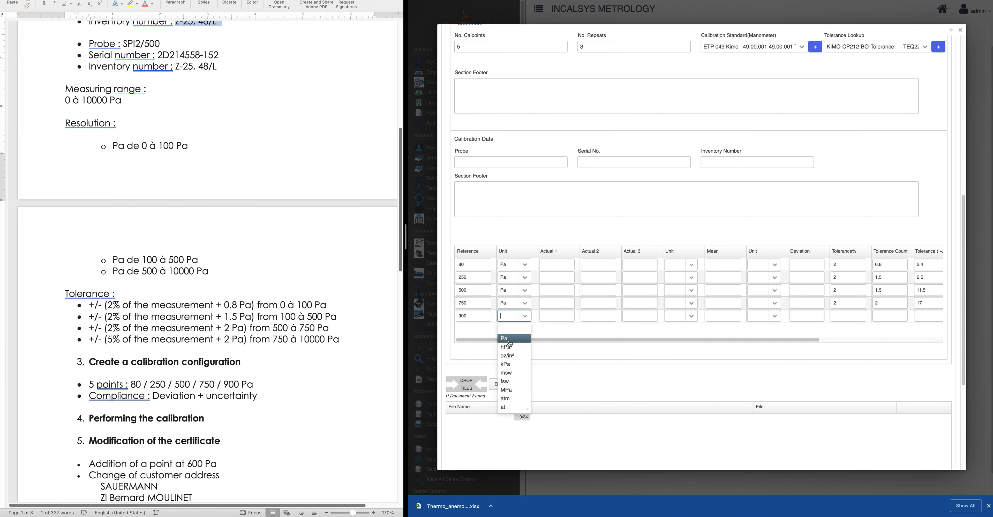
{"action": "left_click", "coordinate": [515, 339]}
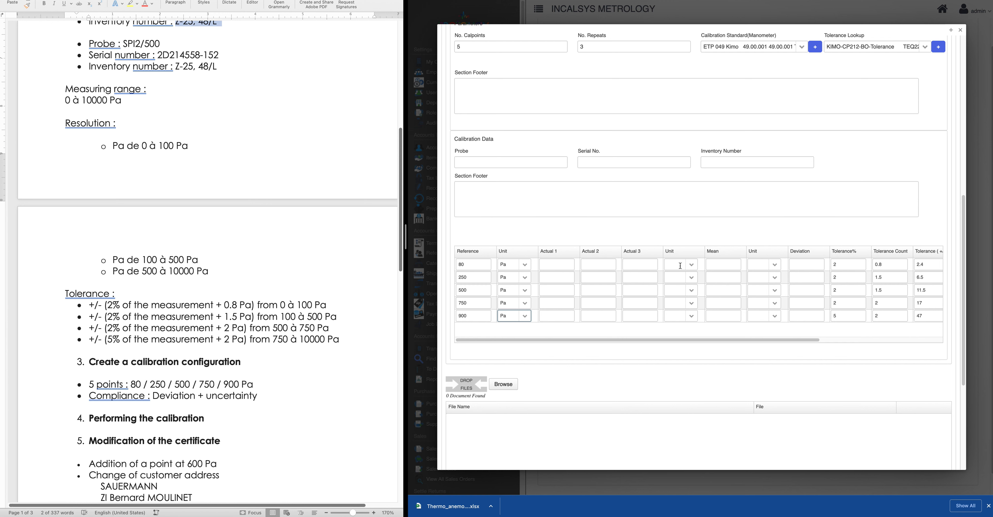
Set the readings unit of all five rows to Pa
{"action": "left_click", "coordinate": [693, 265]}
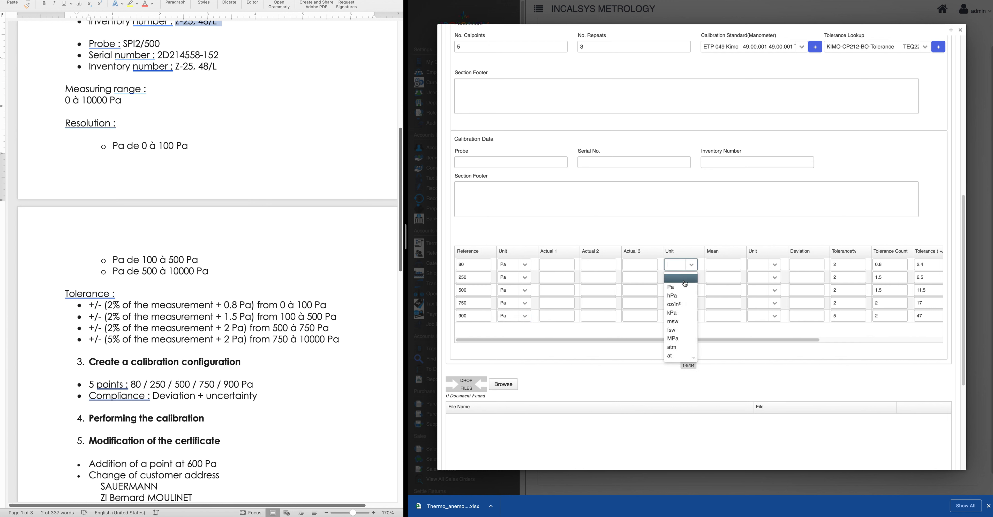
{"action": "left_click", "coordinate": [696, 280]}
{"action": "left_click", "coordinate": [695, 280]}
{"action": "left_click", "coordinate": [684, 300]}
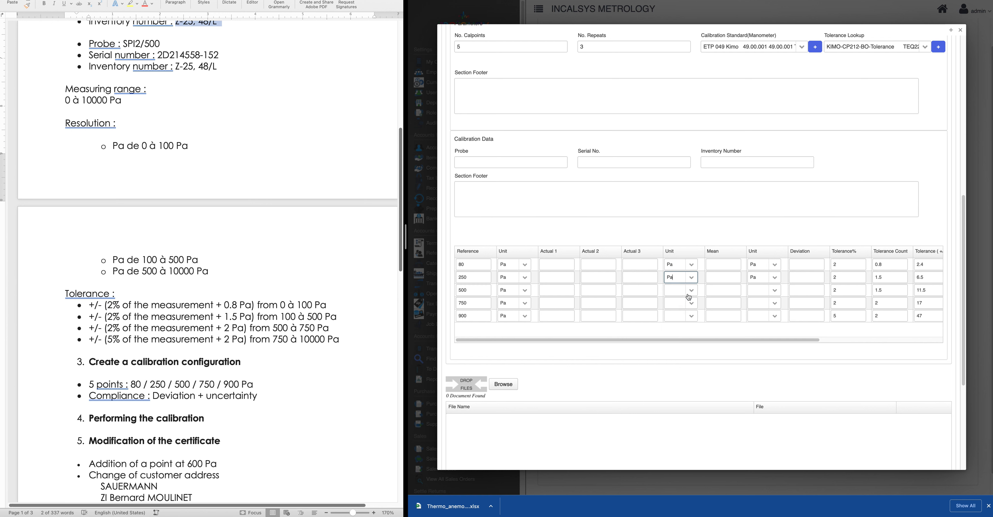
{"action": "left_click", "coordinate": [692, 290]}
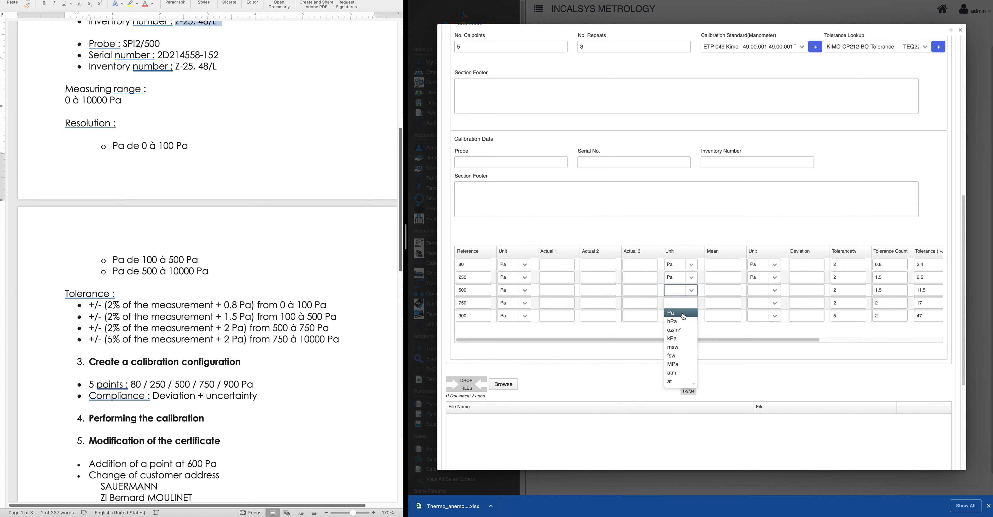
{"action": "left_click", "coordinate": [688, 311]}
{"action": "left_click", "coordinate": [689, 308]}
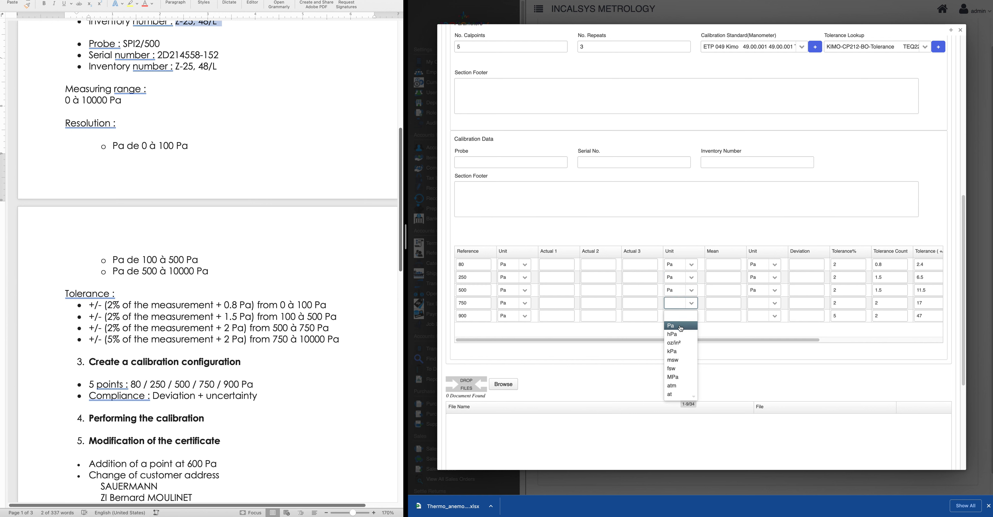
{"action": "left_click", "coordinate": [682, 326]}
{"action": "left_click", "coordinate": [689, 317]}
{"action": "left_click", "coordinate": [681, 339]}
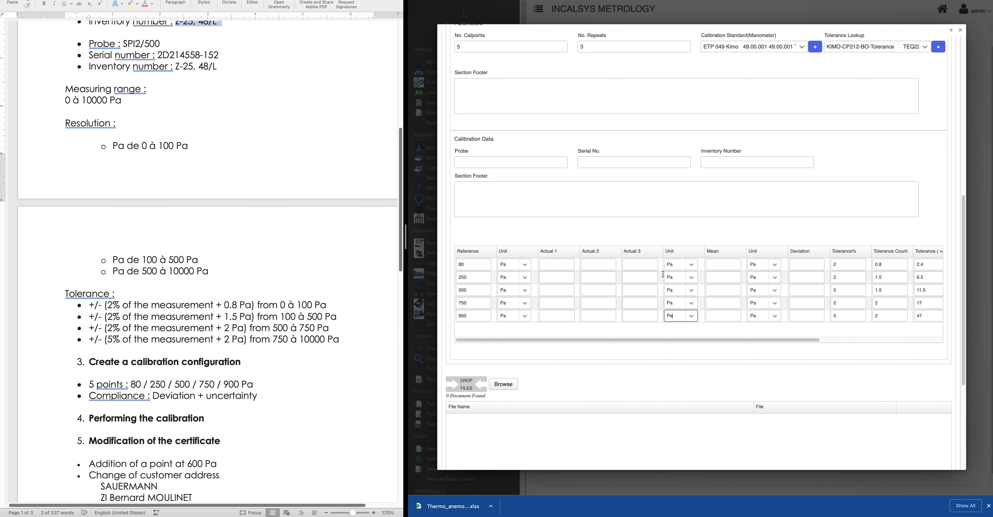
{"action": "left_click_drag", "start_coordinate": [770, 339], "coordinate": [904, 334]}
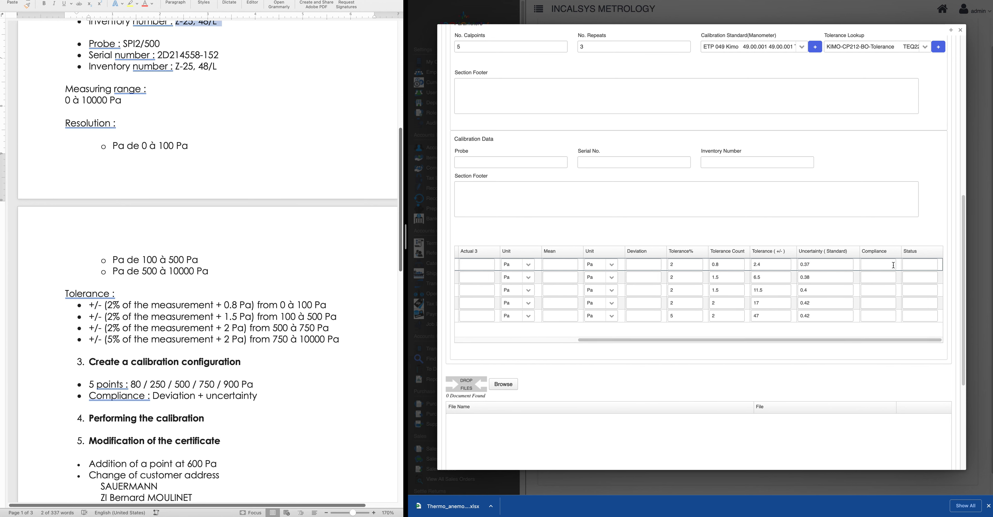
{"action": "left_click_drag", "start_coordinate": [913, 339], "coordinate": [531, 333]}
Select all 11 employees and map them as the procedure's certificate approvers
{"action": "scroll", "coordinate": [624, 371], "scroll_direction": "down", "scroll_amount": 5}
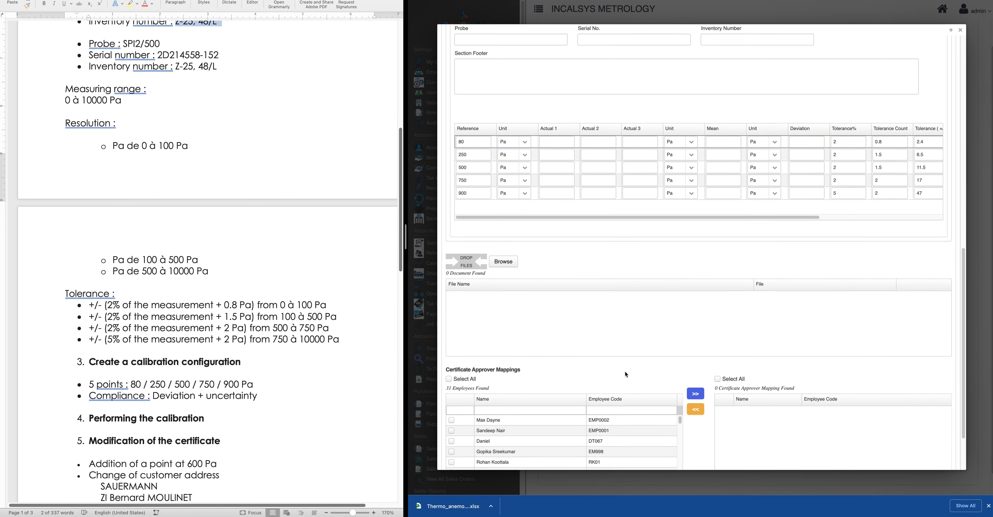
{"action": "scroll", "coordinate": [626, 374], "scroll_direction": "down", "scroll_amount": 3}
{"action": "scroll", "coordinate": [626, 374], "scroll_direction": "up", "scroll_amount": 6}
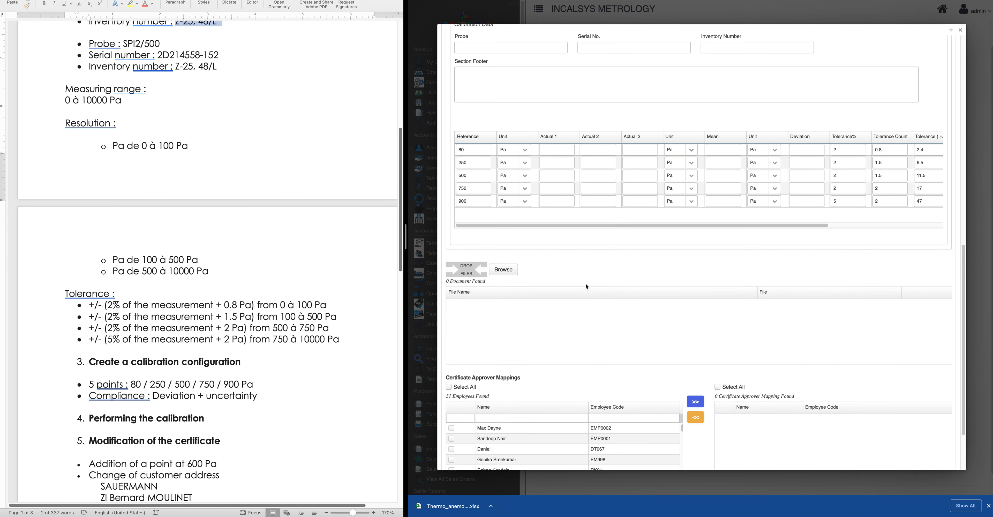
{"action": "scroll", "coordinate": [600, 340], "scroll_direction": "down", "scroll_amount": 2}
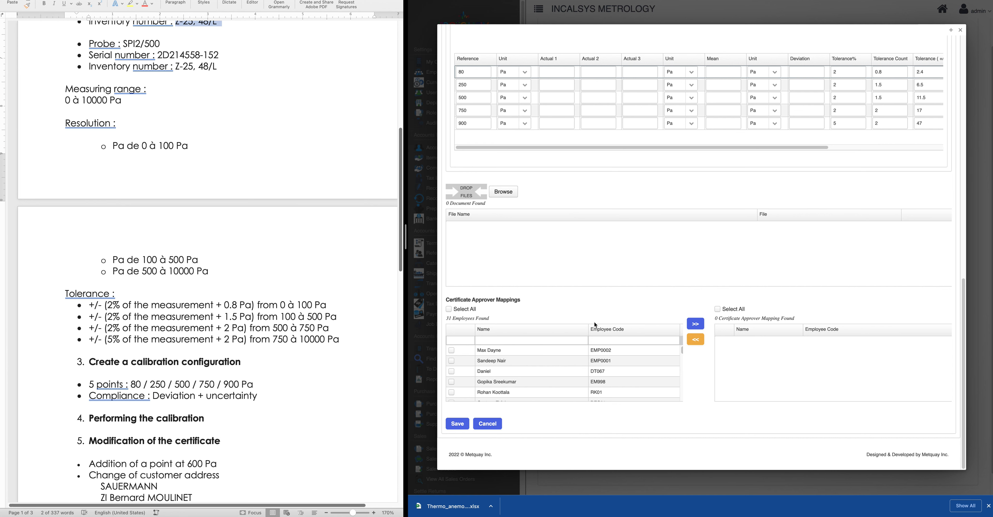
{"action": "scroll", "coordinate": [596, 320], "scroll_direction": "up", "scroll_amount": 1}
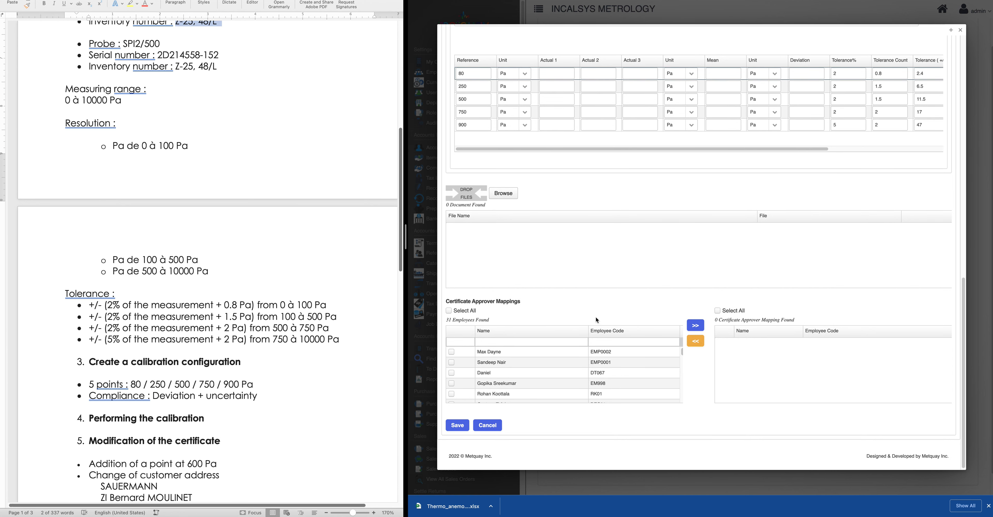
{"action": "scroll", "coordinate": [596, 317], "scroll_direction": "up", "scroll_amount": 5}
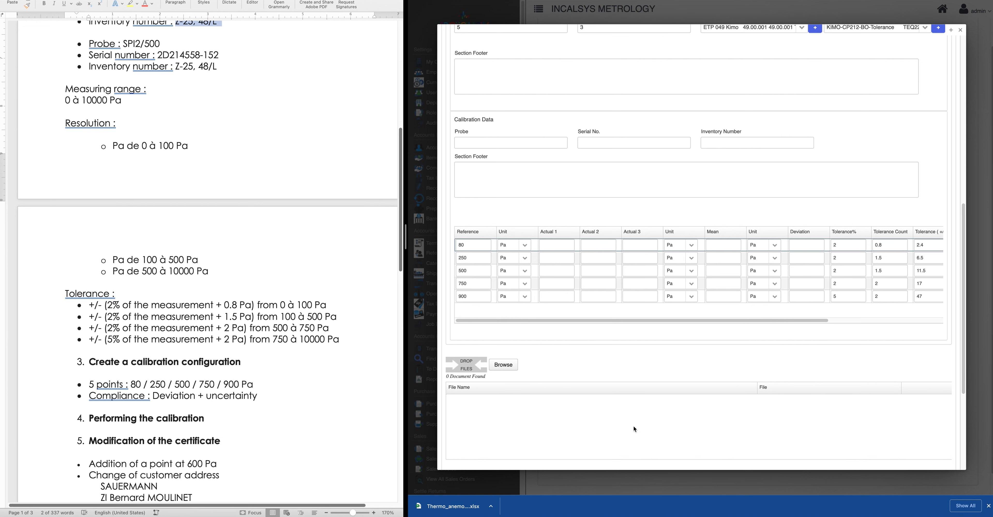
{"action": "scroll", "coordinate": [633, 425], "scroll_direction": "down", "scroll_amount": 5}
{"action": "scroll", "coordinate": [568, 400], "scroll_direction": "down", "scroll_amount": 3}
{"action": "left_click", "coordinate": [448, 308]}
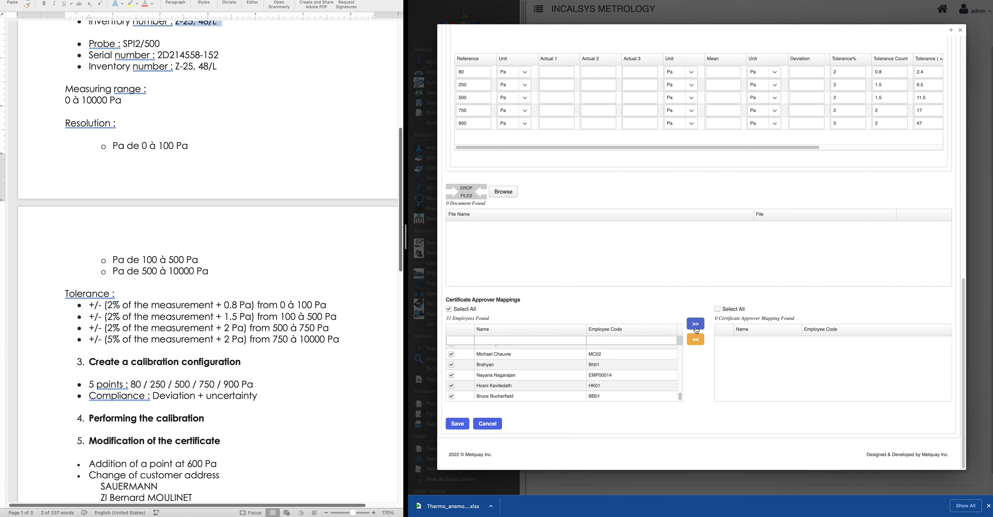
{"action": "left_click", "coordinate": [459, 428]}
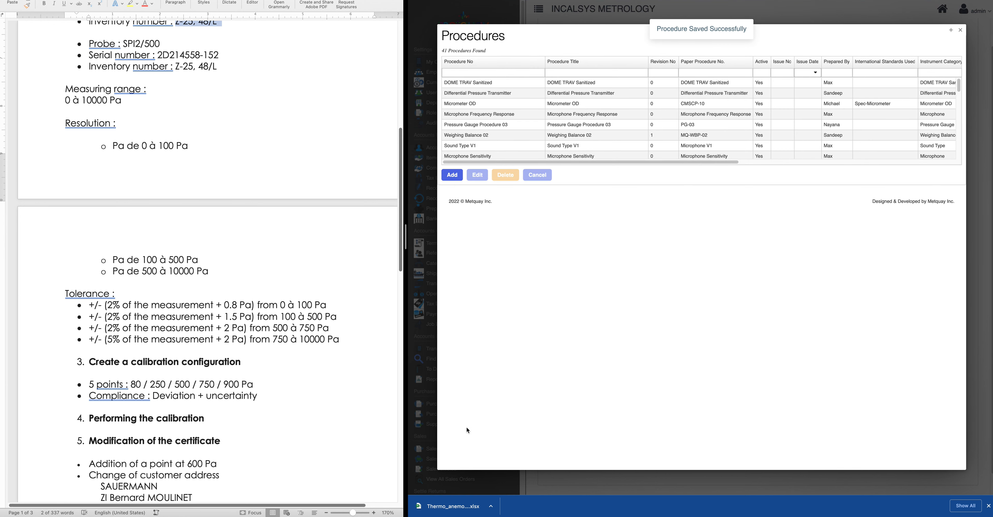
Reopen the saved Differential Pressure Transmitter procedure to review it, then close the Procedures window
{"action": "left_click", "coordinate": [493, 73]}
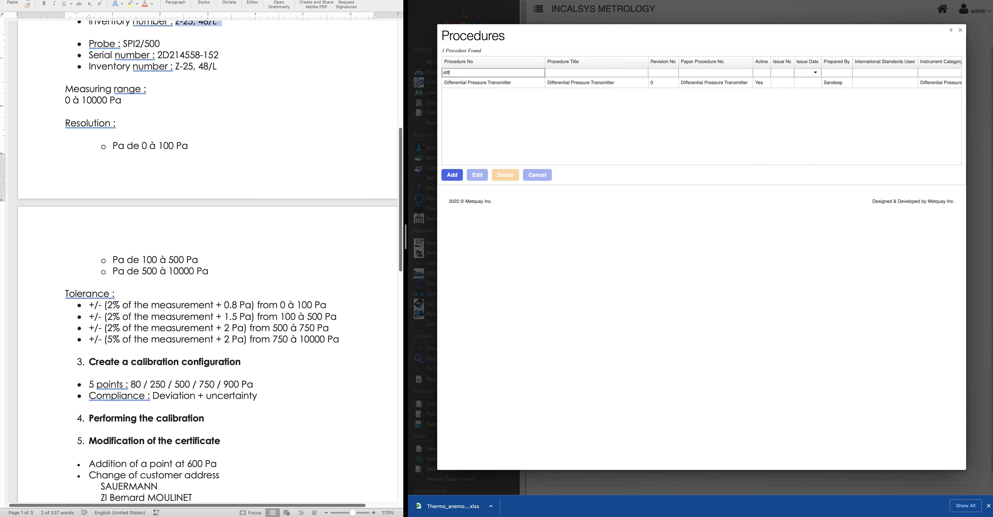
{"action": "left_click", "coordinate": [491, 82]}
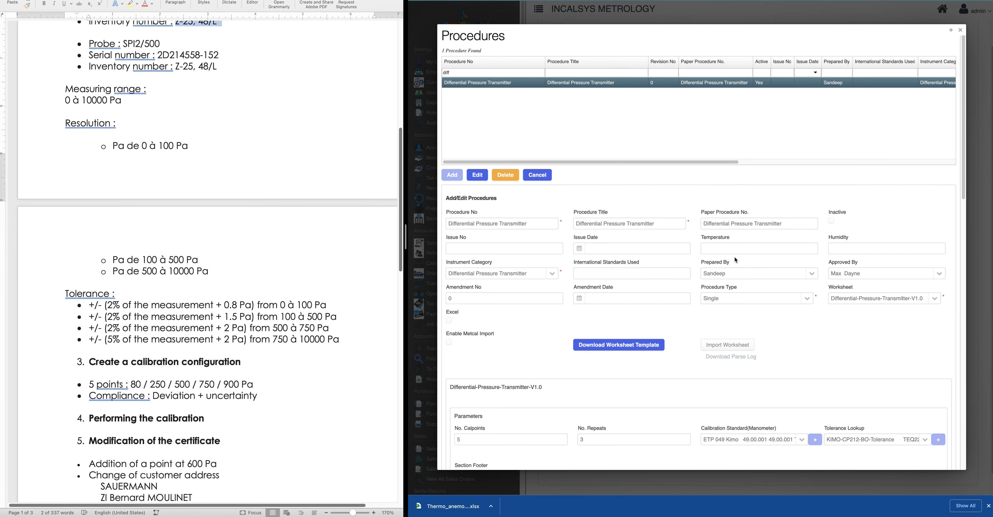
{"action": "scroll", "coordinate": [761, 355], "scroll_direction": "down", "scroll_amount": 7}
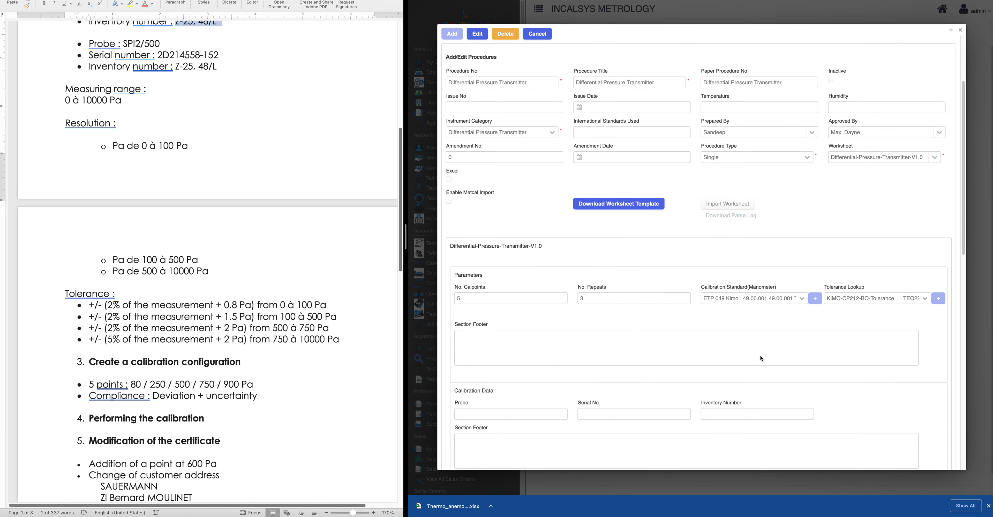
{"action": "scroll", "coordinate": [761, 356], "scroll_direction": "down", "scroll_amount": 10}
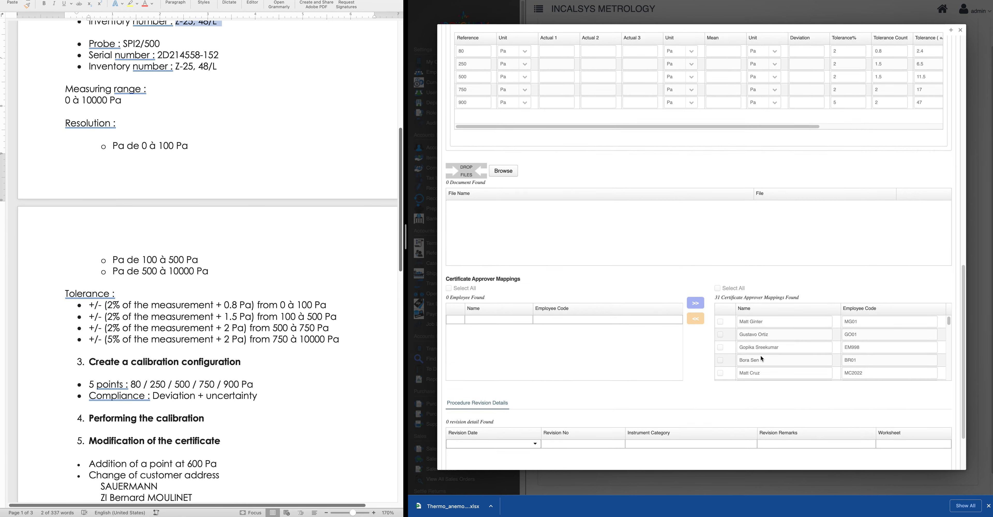
{"action": "scroll", "coordinate": [807, 327], "scroll_direction": "up", "scroll_amount": 17}
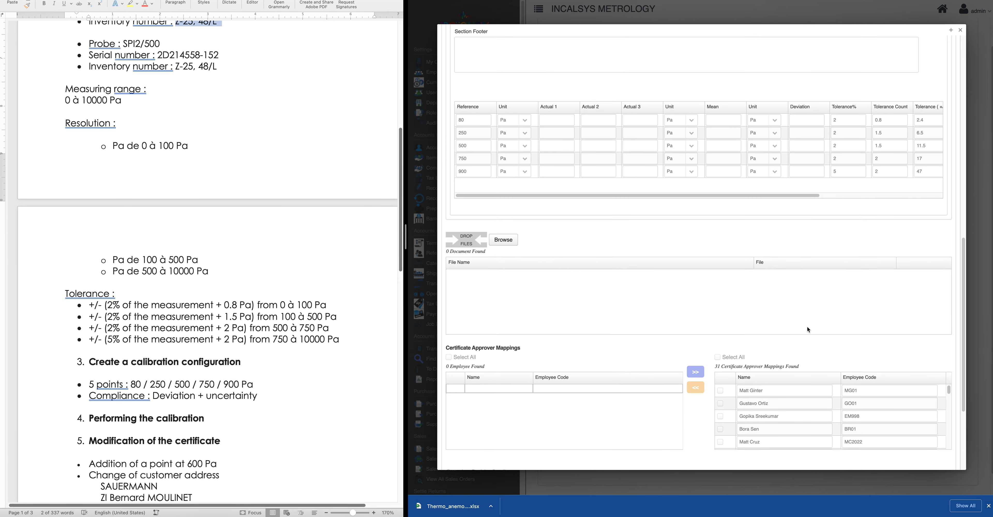
{"action": "scroll", "coordinate": [807, 328], "scroll_direction": "up", "scroll_amount": 4}
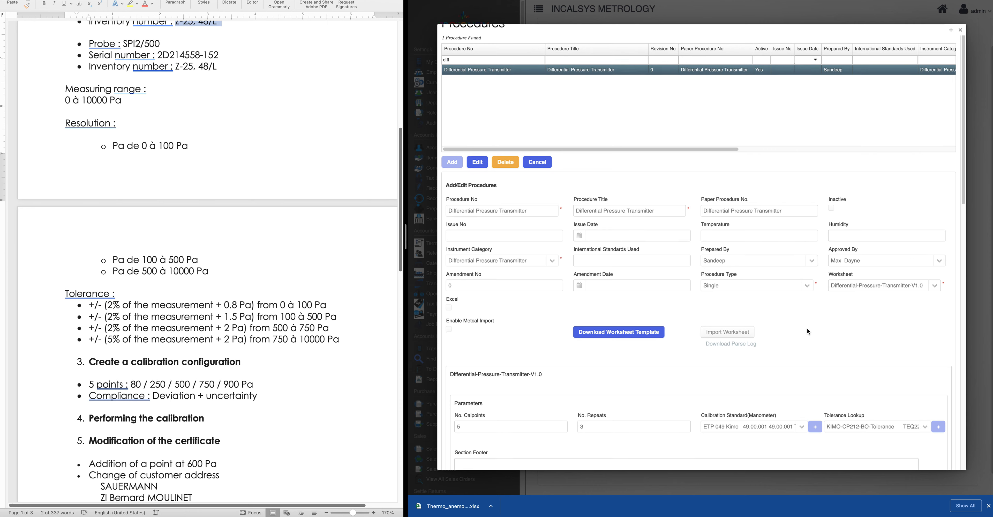
{"action": "left_click", "coordinate": [960, 30]}
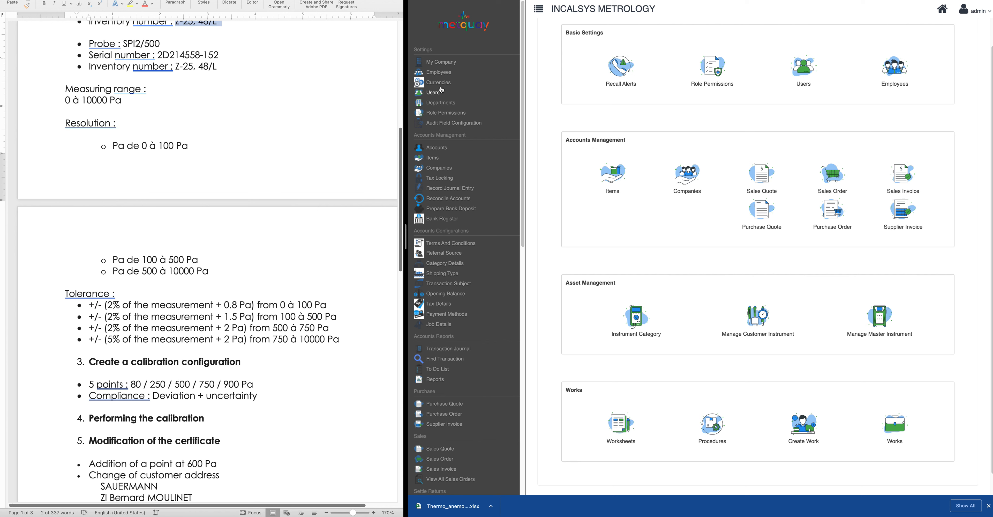
Map the Differential Pressure Transmitter procedure to the first employee and update the record
{"action": "left_click", "coordinate": [441, 75]}
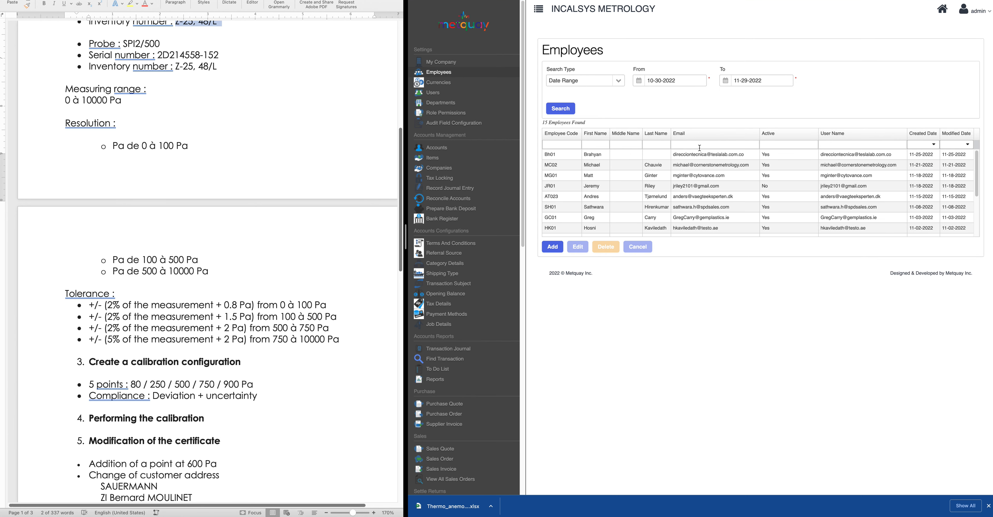
{"action": "left_click", "coordinate": [600, 145]}
{"action": "type", "text": "sandeep"}
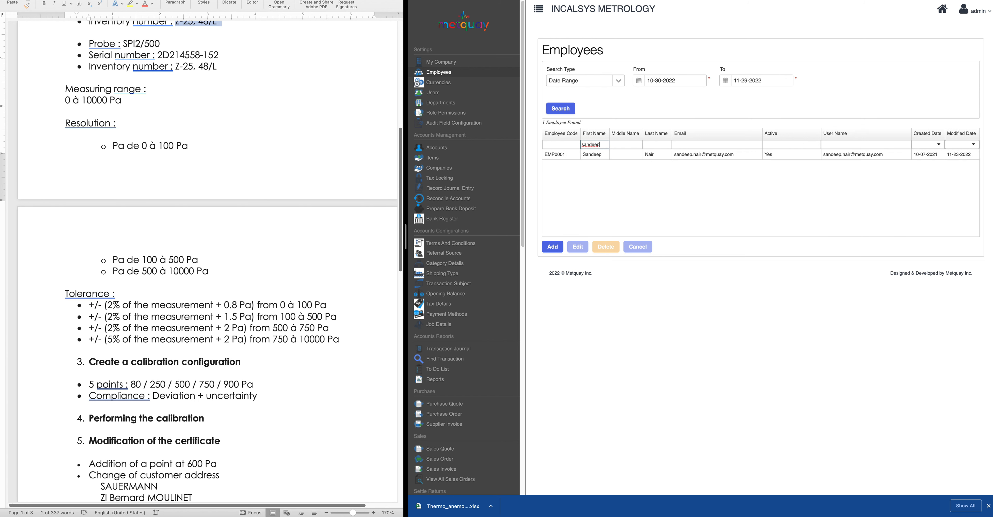
{"action": "left_click", "coordinate": [587, 156]}
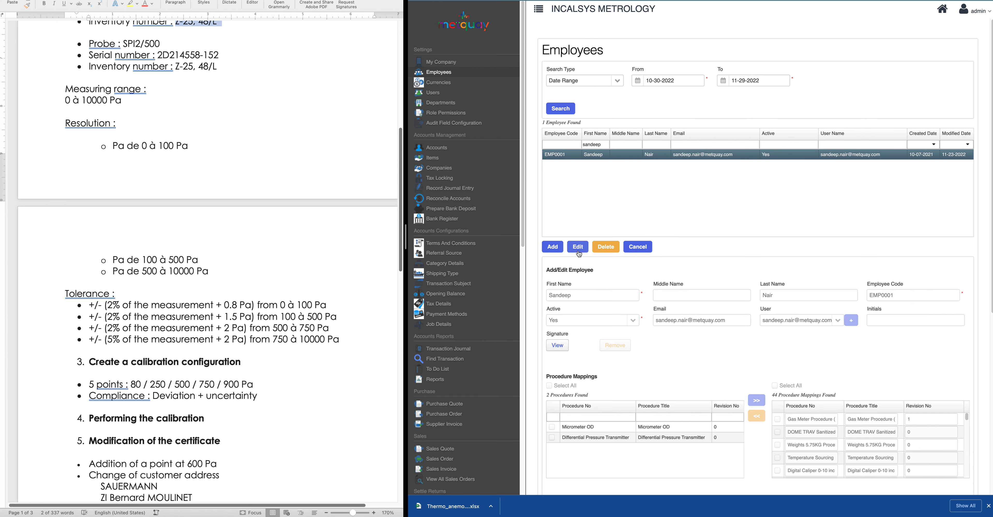
{"action": "scroll", "coordinate": [810, 384], "scroll_direction": "down", "scroll_amount": 3}
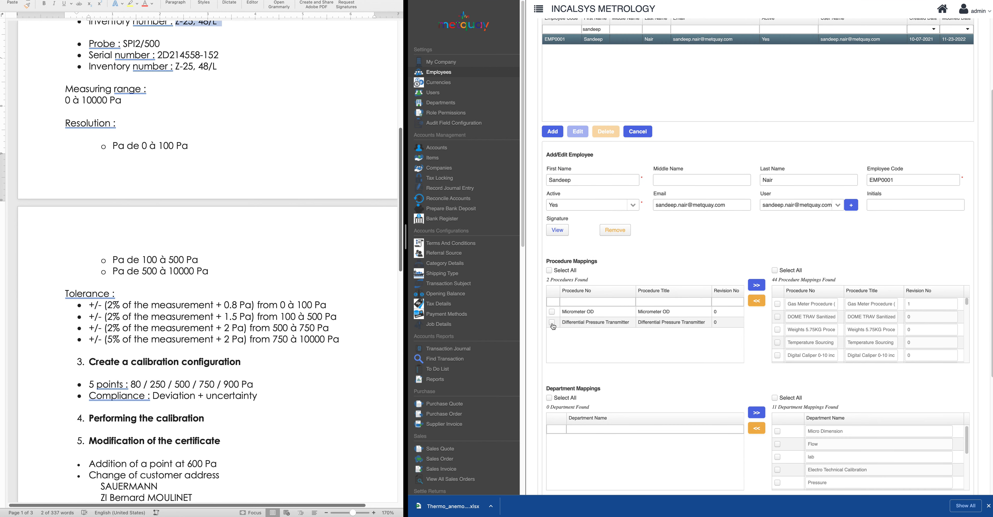
{"action": "left_click", "coordinate": [550, 271]}
{"action": "left_click", "coordinate": [552, 312]}
{"action": "left_click", "coordinate": [758, 286]}
{"action": "scroll", "coordinate": [721, 370], "scroll_direction": "down", "scroll_amount": 5}
{"action": "left_click", "coordinate": [567, 450]}
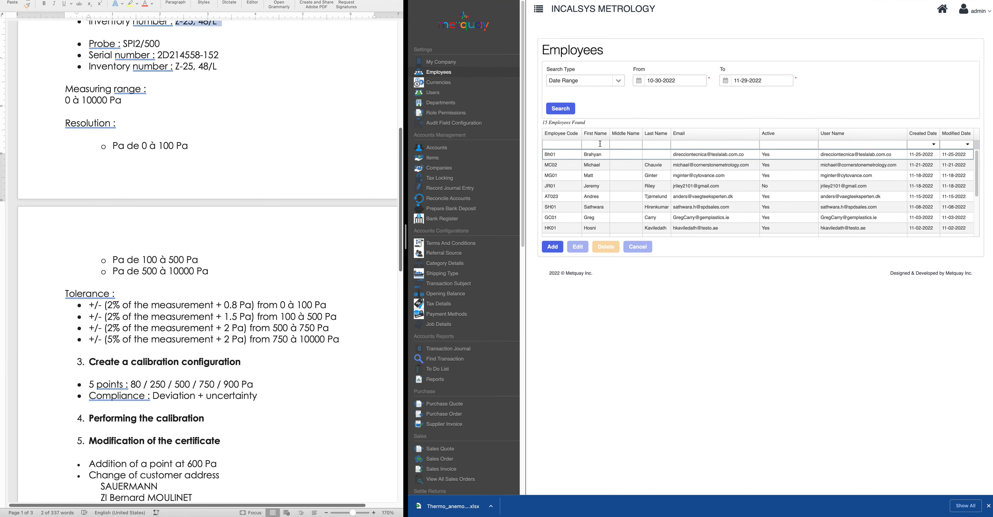
Map the Differential Pressure Transmitter procedure to the second employee
{"action": "left_click", "coordinate": [600, 144]}
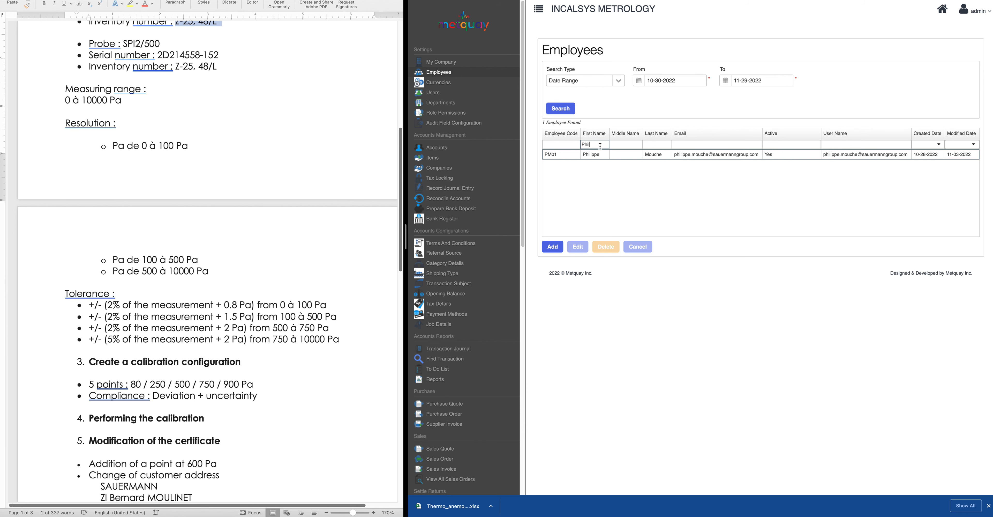
{"action": "left_click", "coordinate": [605, 154]}
{"action": "left_click", "coordinate": [578, 247]}
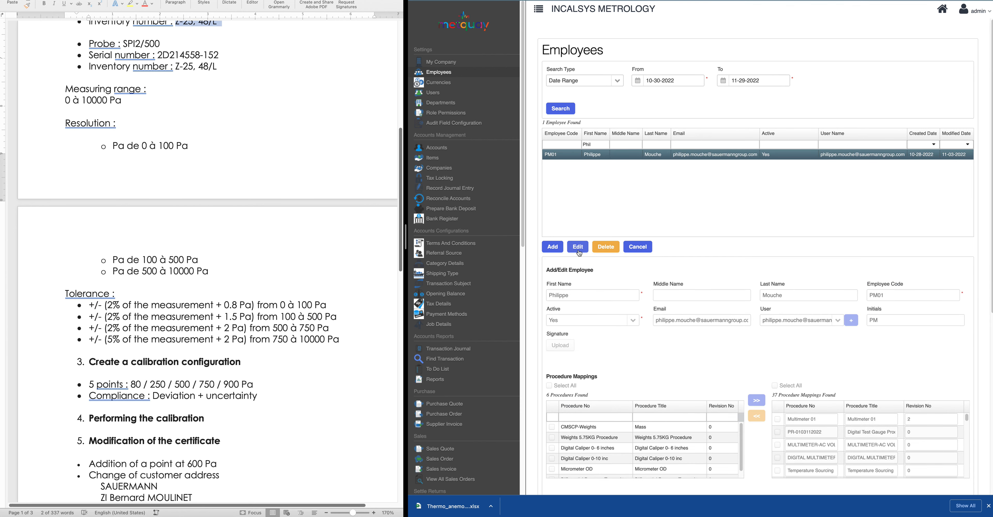
{"action": "scroll", "coordinate": [637, 447], "scroll_direction": "down", "scroll_amount": 1}
{"action": "scroll", "coordinate": [633, 372], "scroll_direction": "down", "scroll_amount": 5}
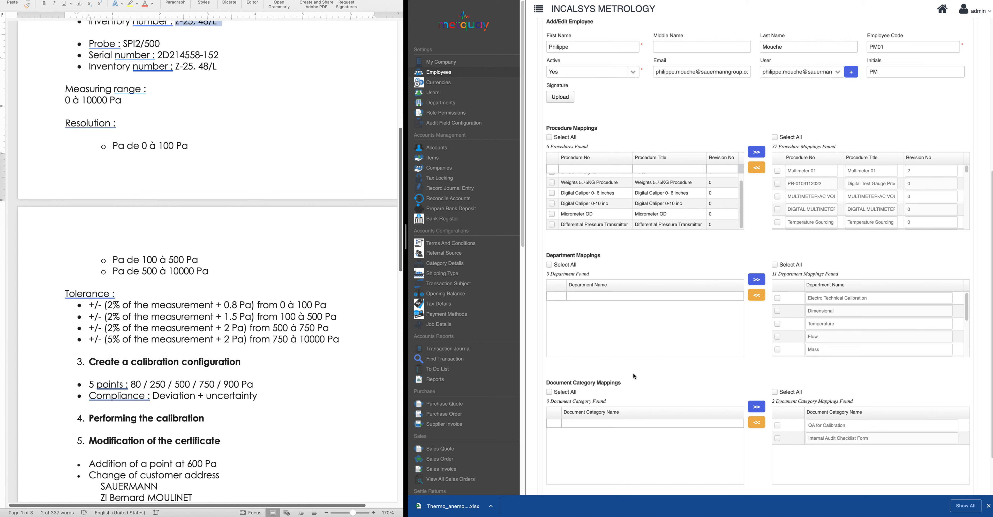
{"action": "scroll", "coordinate": [555, 226], "scroll_direction": "up", "scroll_amount": 1}
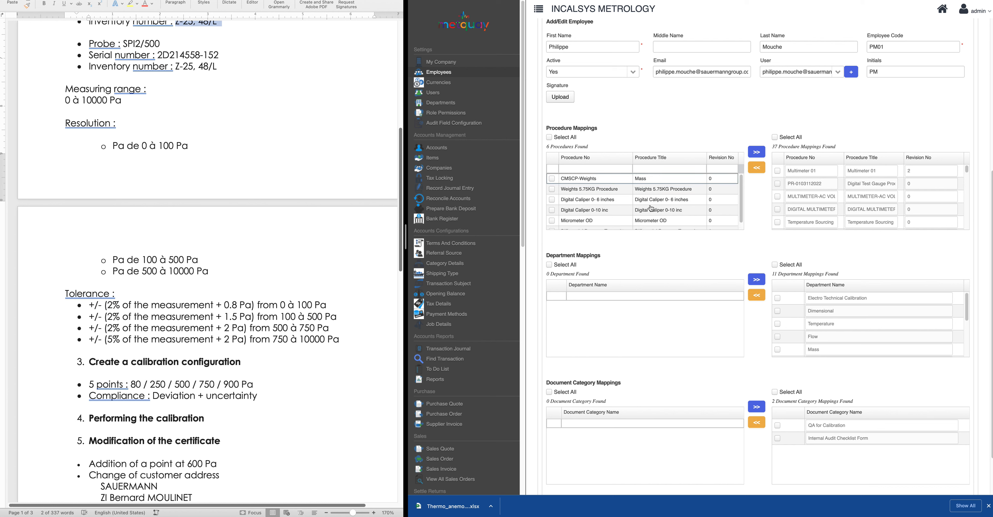
{"action": "left_click", "coordinate": [578, 169]}
{"action": "type", "text": "diff"}
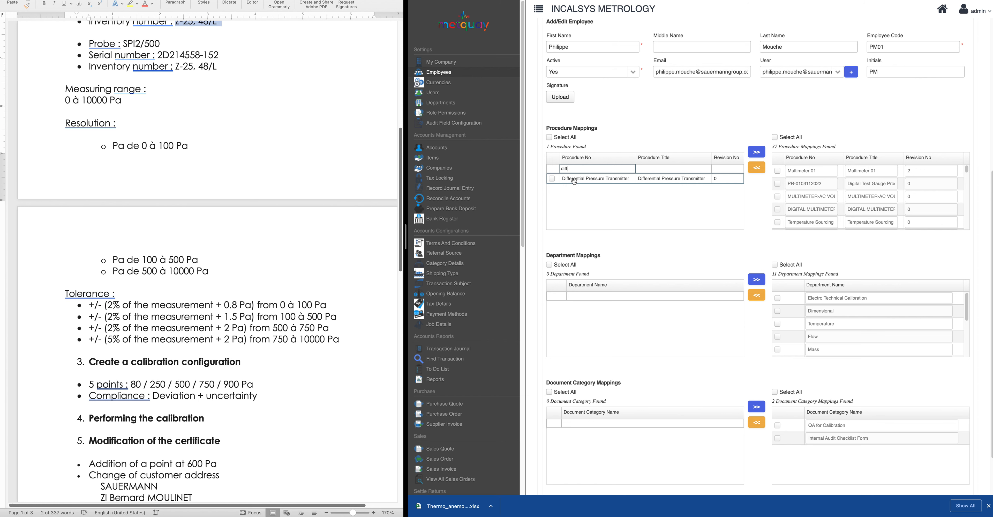
{"action": "left_click", "coordinate": [551, 178]}
{"action": "left_click", "coordinate": [756, 153]}
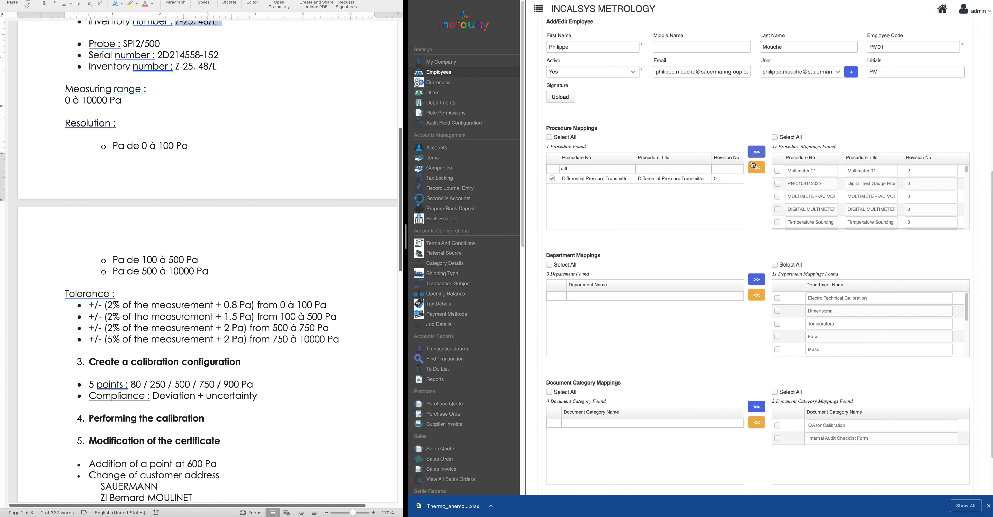
Map all remaining procedures to the second employee and save the mappings
{"action": "scroll", "coordinate": [600, 200], "scroll_direction": "down", "scroll_amount": 2}
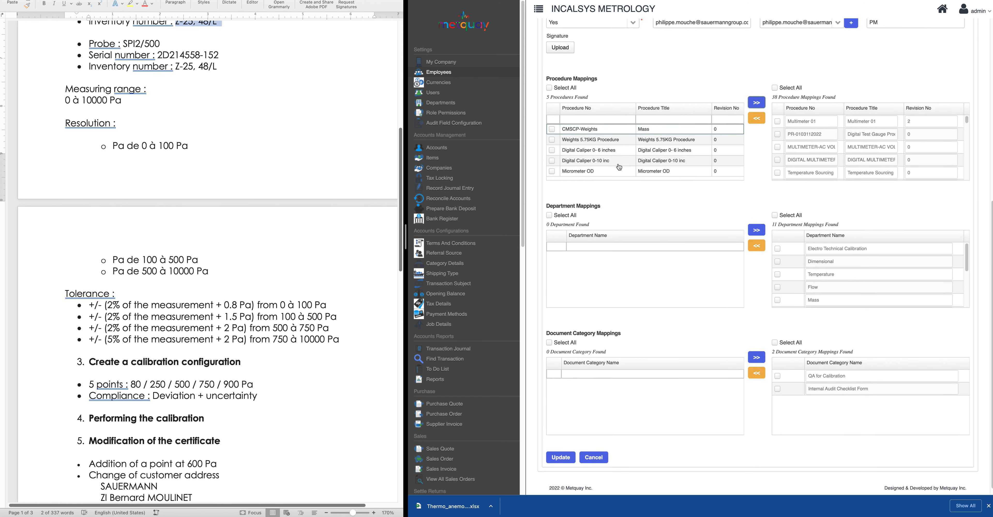
{"action": "scroll", "coordinate": [632, 175], "scroll_direction": "down", "scroll_amount": 1}
{"action": "scroll", "coordinate": [631, 176], "scroll_direction": "up", "scroll_amount": 1}
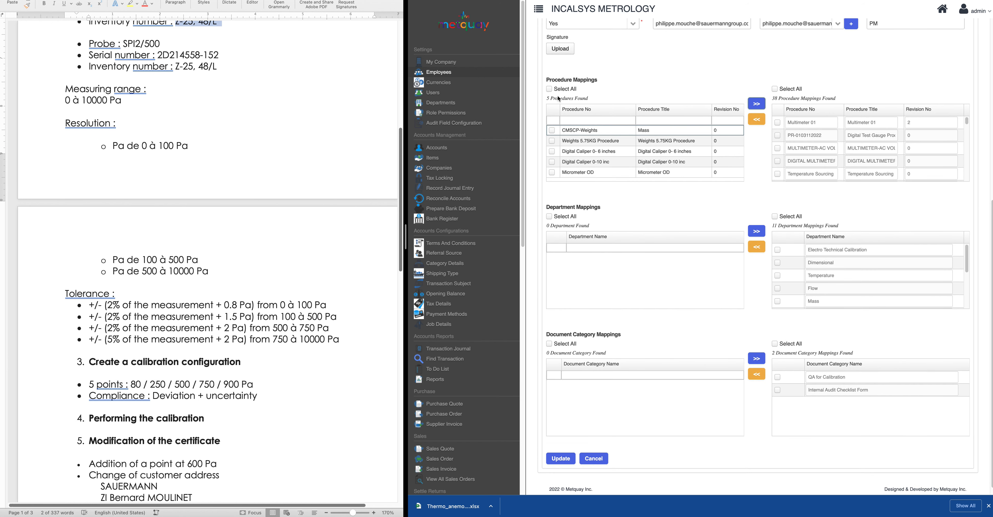
{"action": "left_click", "coordinate": [549, 89]}
{"action": "left_click", "coordinate": [755, 105]}
{"action": "scroll", "coordinate": [710, 292], "scroll_direction": "down", "scroll_amount": 1}
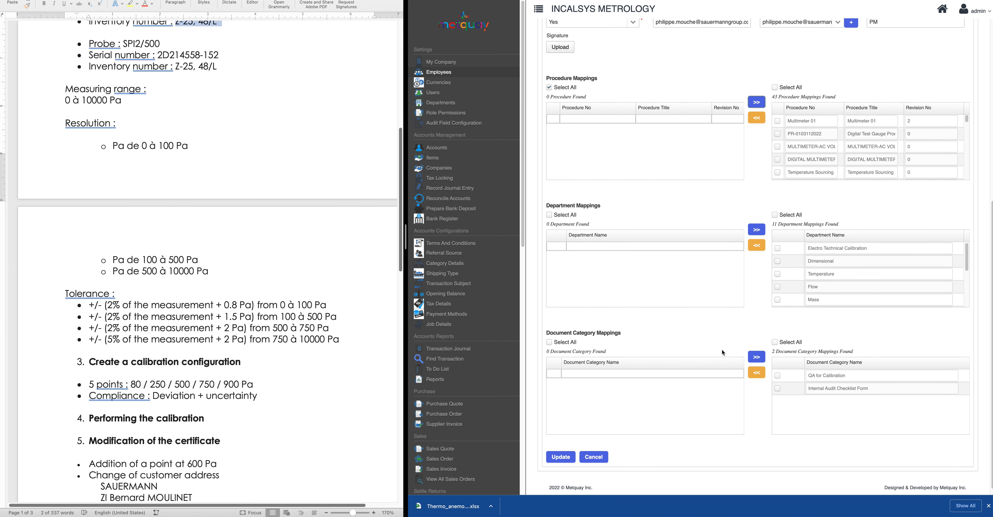
{"action": "scroll", "coordinate": [722, 350], "scroll_direction": "down", "scroll_amount": 1}
{"action": "left_click", "coordinate": [561, 448]}
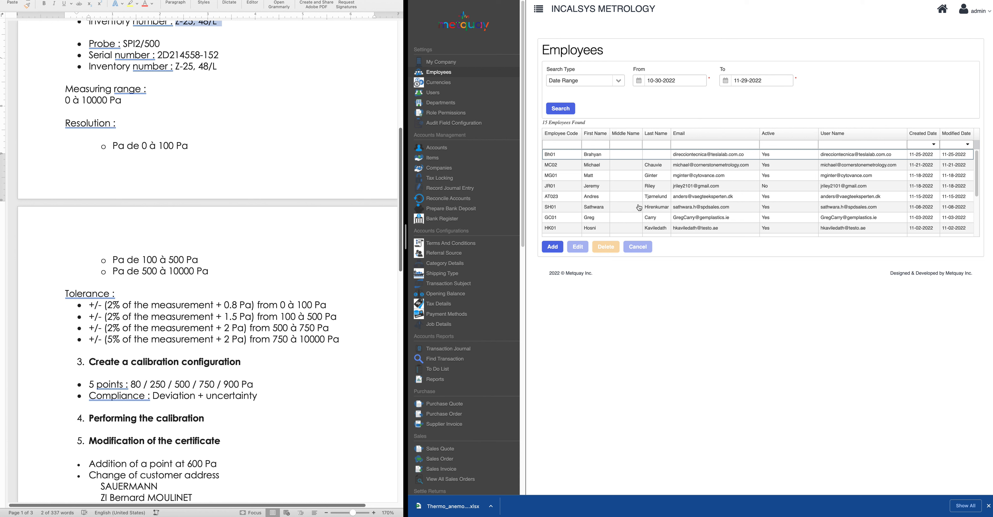
Go back to the home dashboard from the Employees list and look through it
{"action": "left_click", "coordinate": [943, 11]}
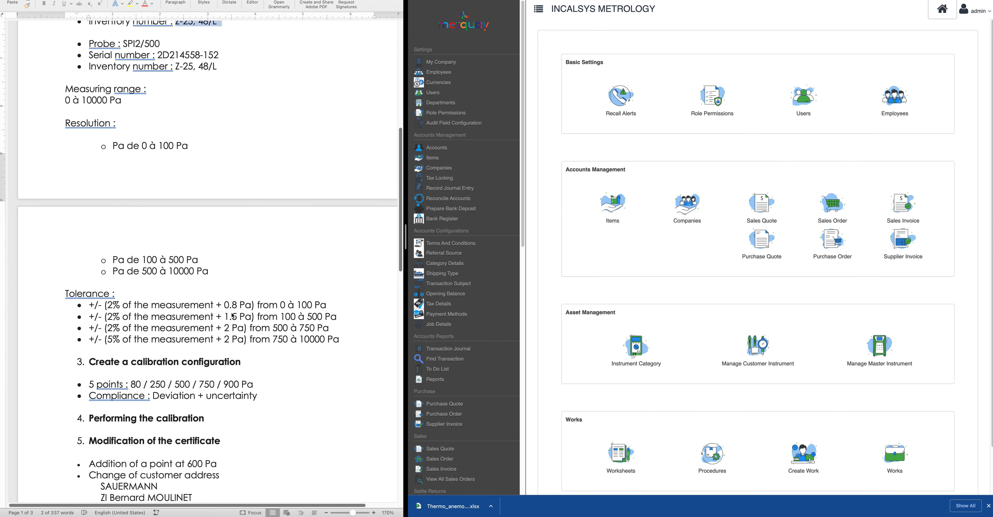
{"action": "scroll", "coordinate": [232, 316], "scroll_direction": "up", "scroll_amount": 5}
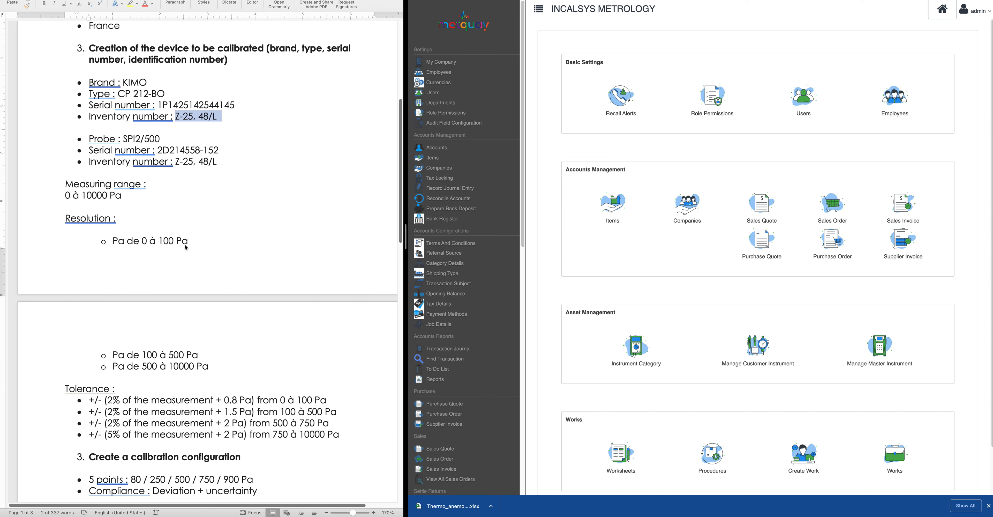
{"action": "scroll", "coordinate": [114, 176], "scroll_direction": "up", "scroll_amount": 2}
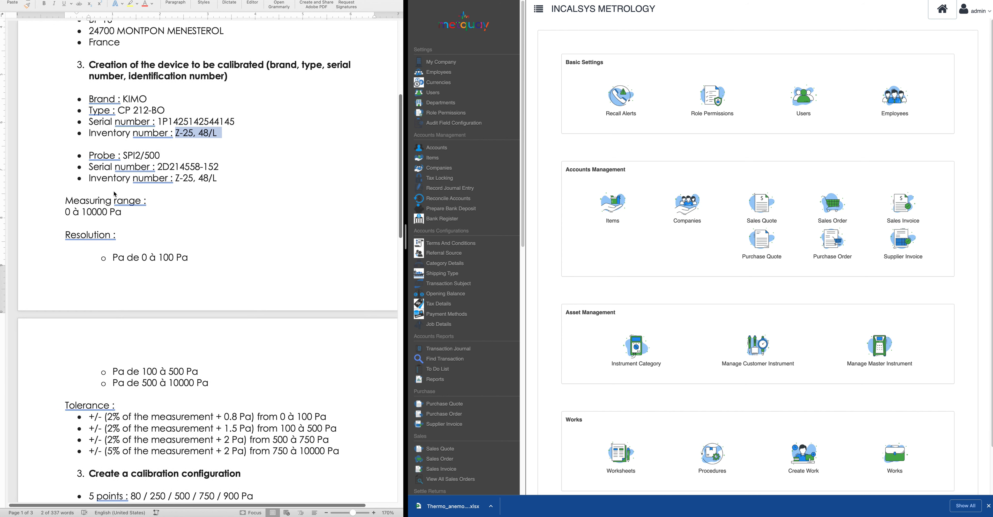
{"action": "scroll", "coordinate": [115, 204], "scroll_direction": "up", "scroll_amount": 2}
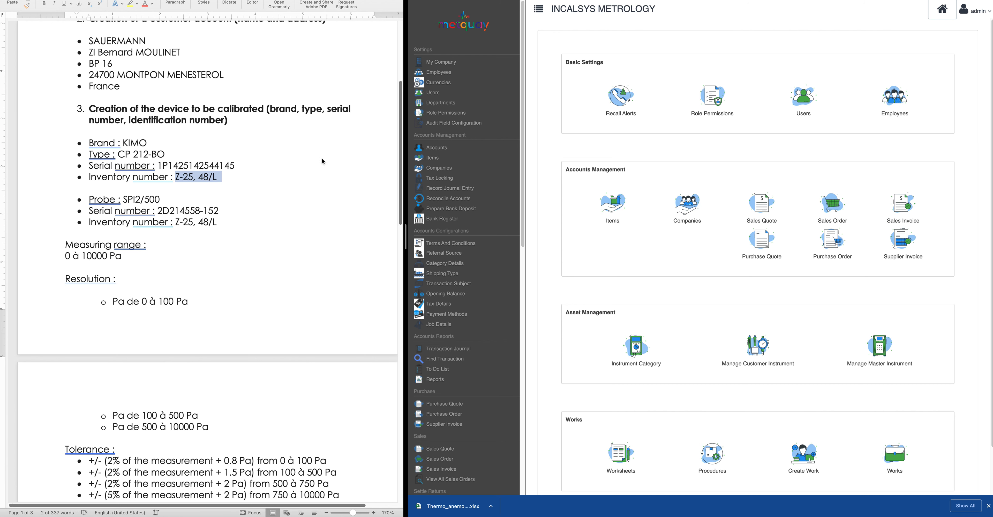
{"action": "scroll", "coordinate": [867, 452], "scroll_direction": "down", "scroll_amount": 2}
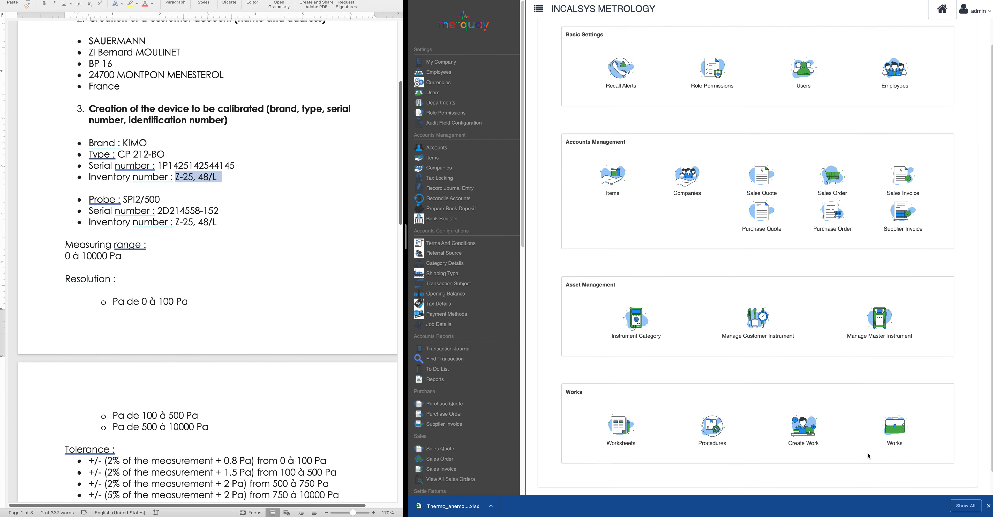
{"action": "scroll", "coordinate": [468, 401], "scroll_direction": "down", "scroll_amount": 2}
{"action": "scroll", "coordinate": [467, 402], "scroll_direction": "down", "scroll_amount": 15}
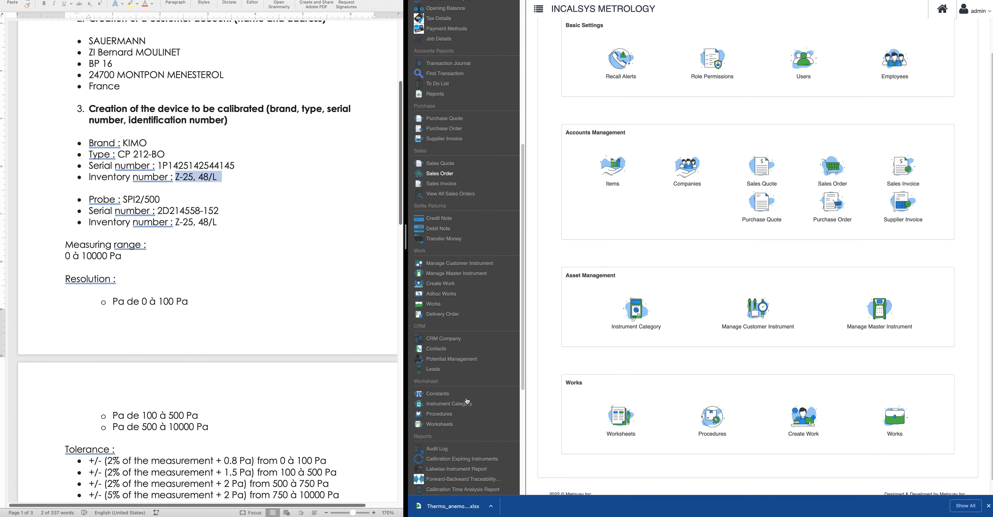
{"action": "scroll", "coordinate": [467, 402], "scroll_direction": "up", "scroll_amount": 18}
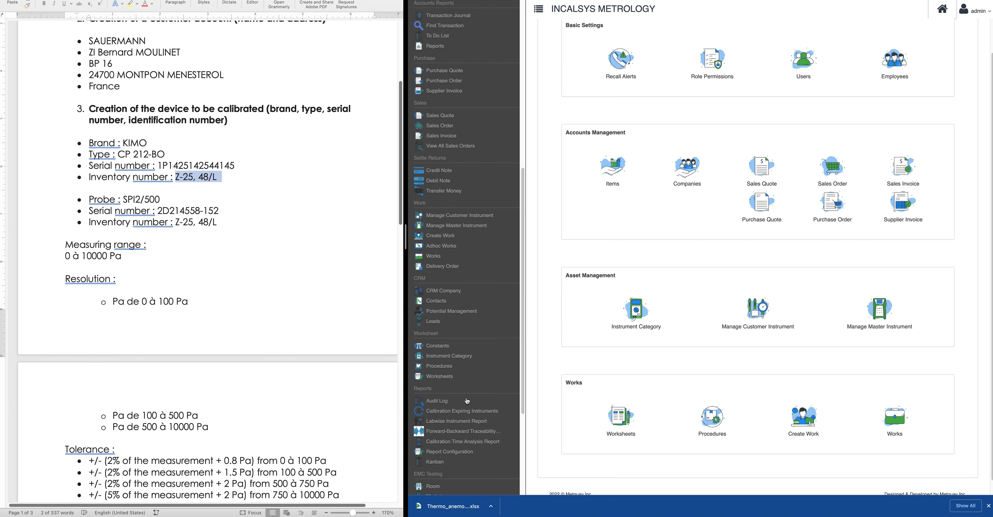
{"action": "scroll", "coordinate": [467, 402], "scroll_direction": "up", "scroll_amount": 3}
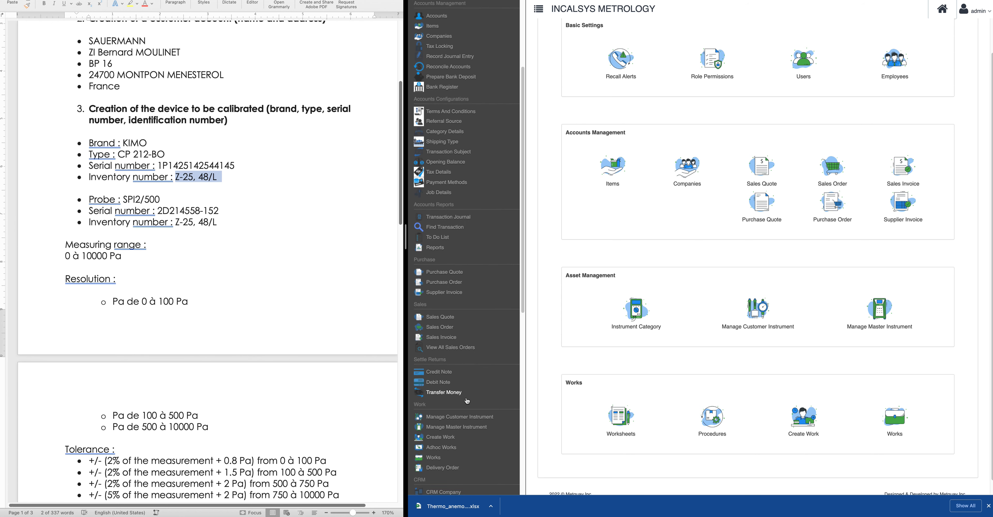
Start a new work and choose SAUERMANN as the customer
{"action": "left_click", "coordinate": [443, 371]}
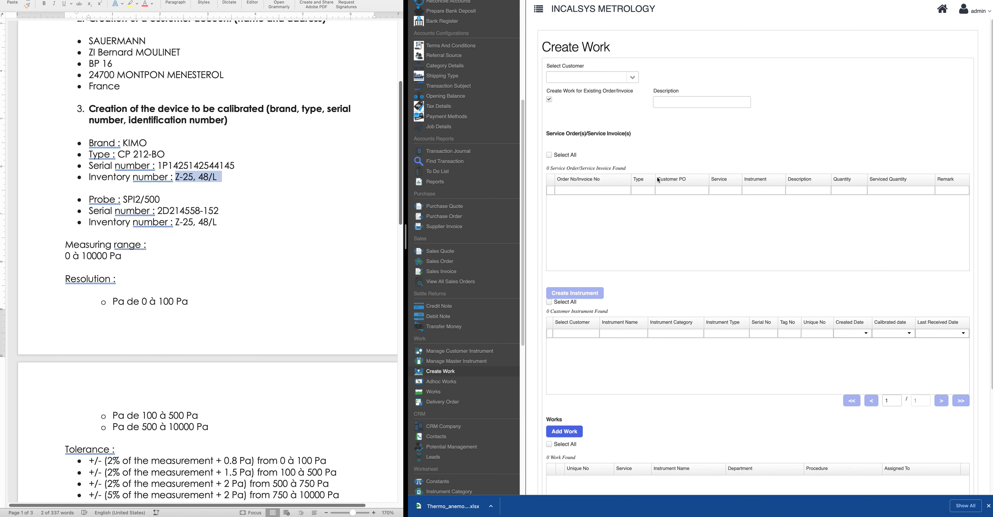
{"action": "left_click", "coordinate": [632, 79]}
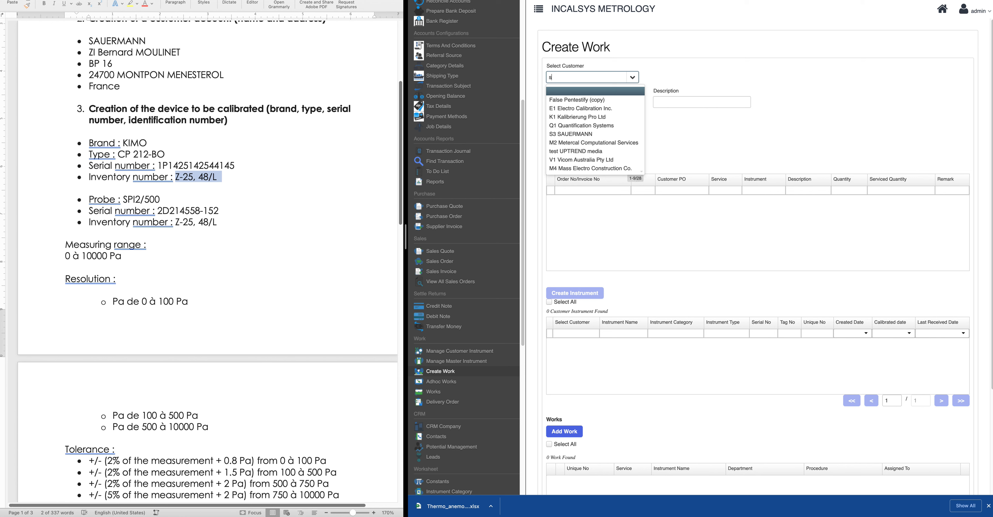
{"action": "type", "text": "sua"}
{"action": "key", "text": "BackSpace"}
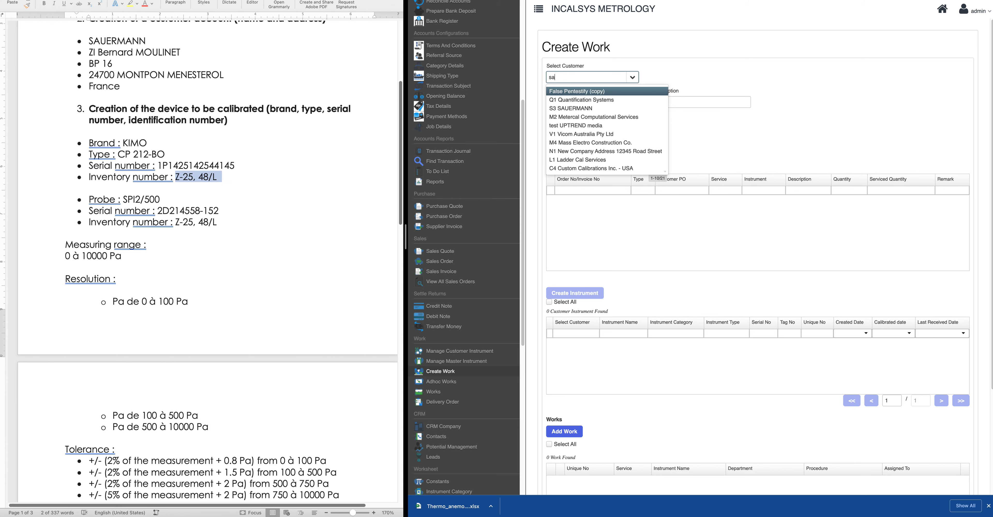
{"action": "left_click", "coordinate": [606, 92]}
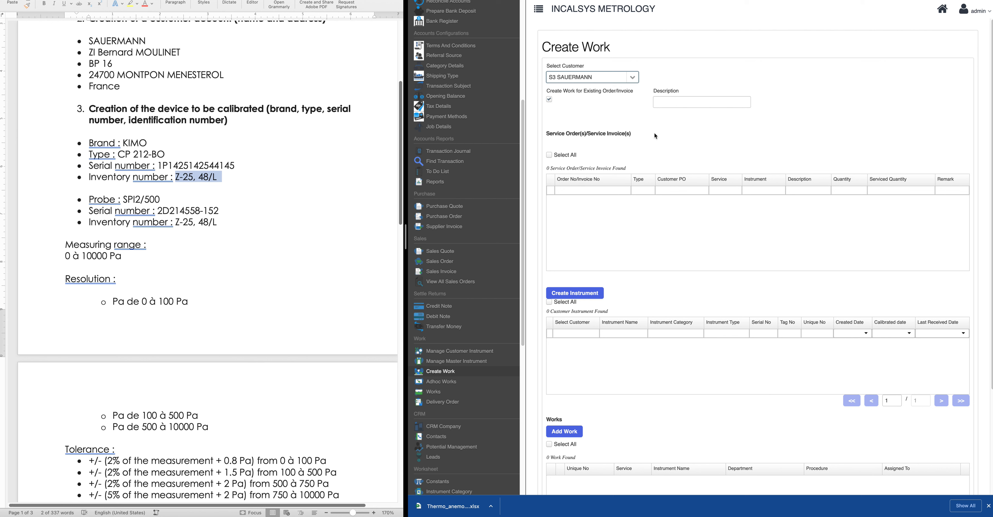
Create the work from items and tick Multimeter Calibration (Accredited) as the service item
{"action": "left_click", "coordinate": [551, 102]}
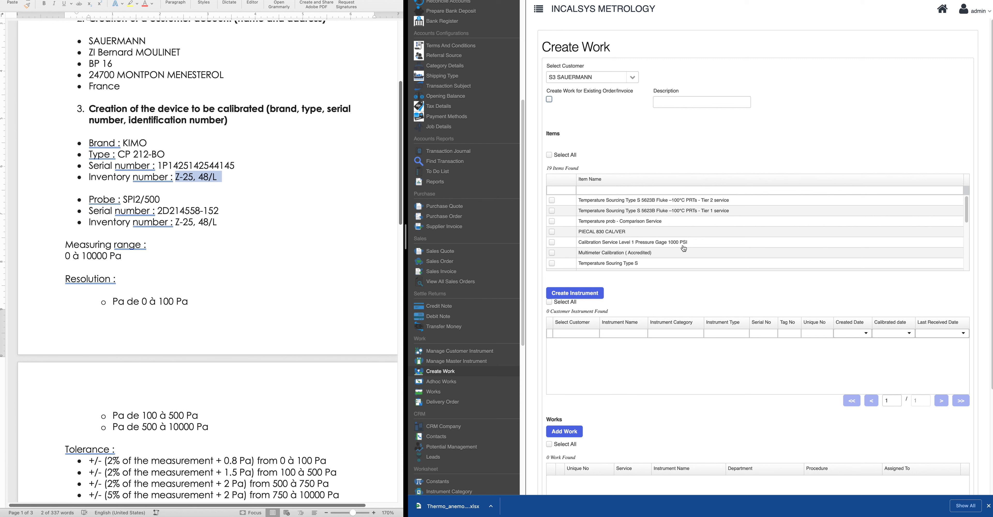
{"action": "left_click", "coordinate": [655, 190]}
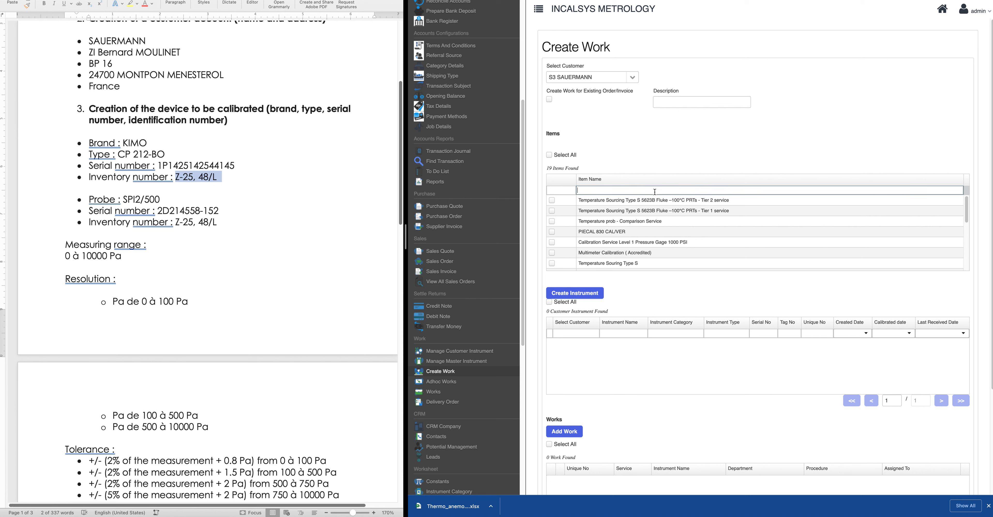
{"action": "type", "text": "calibraiton"}
{"action": "key", "text": "BackSpace"}
{"action": "key", "text": "BackSpace"}
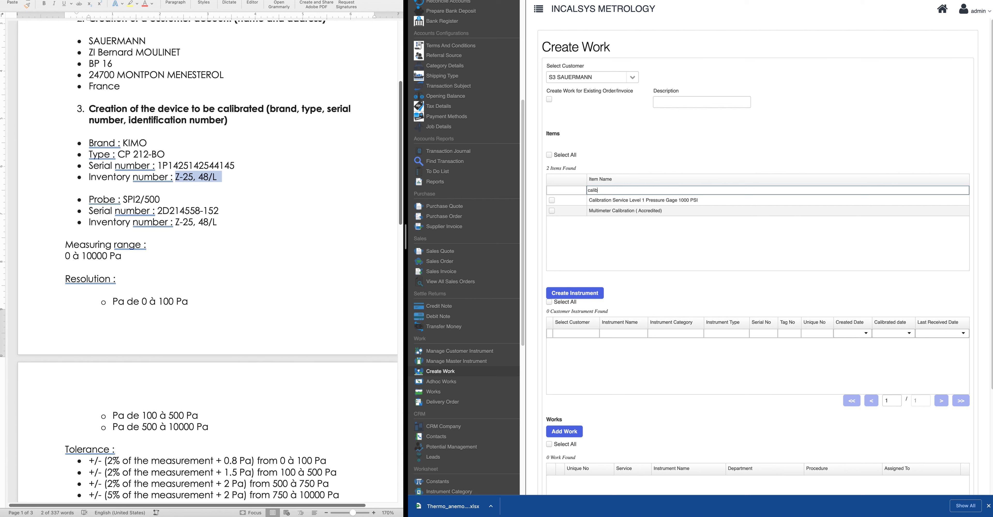
{"action": "key", "text": "BackSpace"}
{"action": "key", "text": "BackSpace"}
{"action": "key", "text": "BackSpace"}
{"action": "key", "text": "BackSpace"}
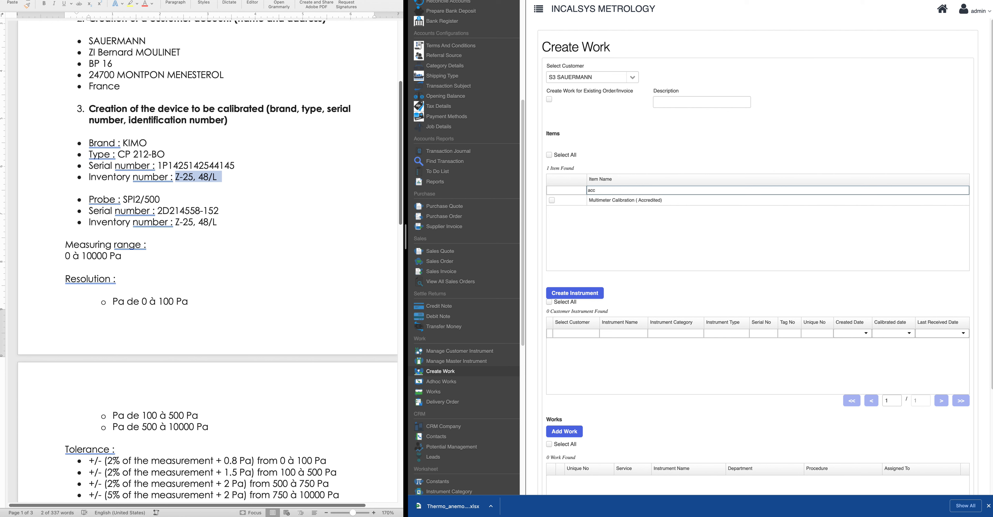
{"action": "key", "text": "BackSpace"}
{"action": "key", "text": "BackSpace"}
{"action": "left_click", "coordinate": [551, 199]}
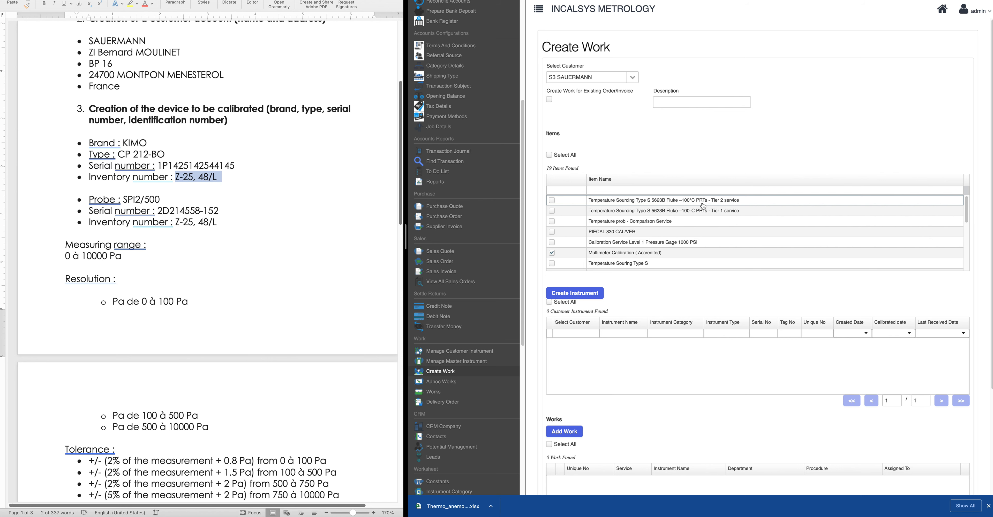
{"action": "scroll", "coordinate": [677, 339], "scroll_direction": "down", "scroll_amount": 3}
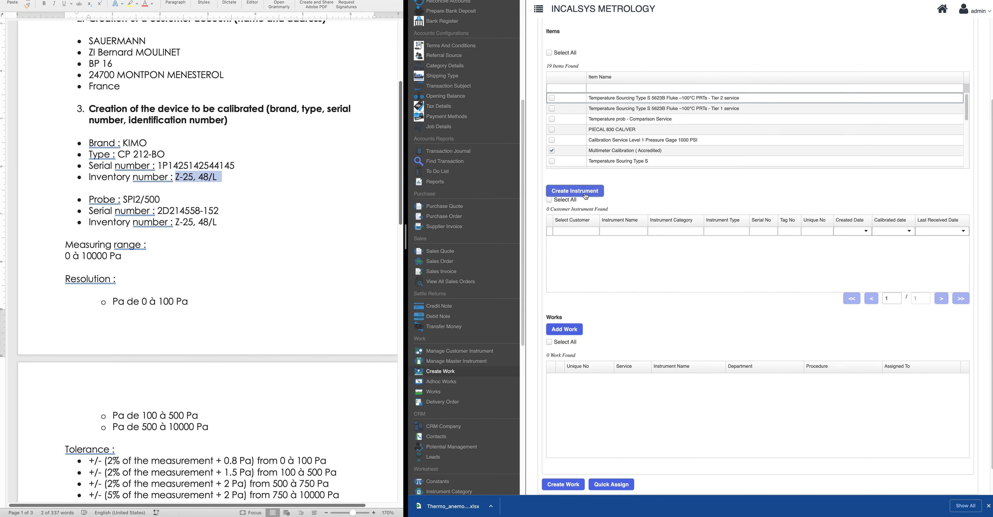
Open Create Instrument and begin adding a new customer instrument for SAUERMANN
{"action": "left_click", "coordinate": [583, 192]}
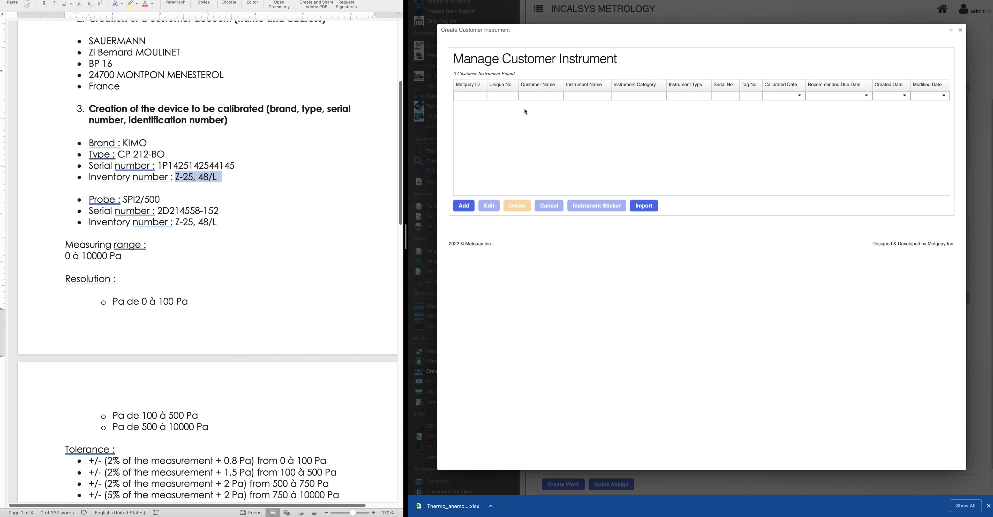
{"action": "left_click", "coordinate": [464, 206]}
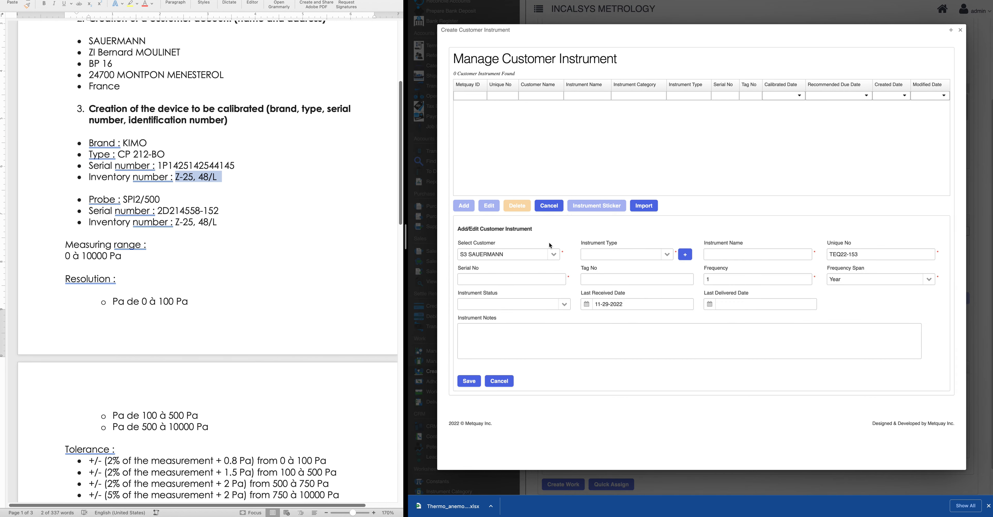
{"action": "left_click", "coordinate": [961, 30]}
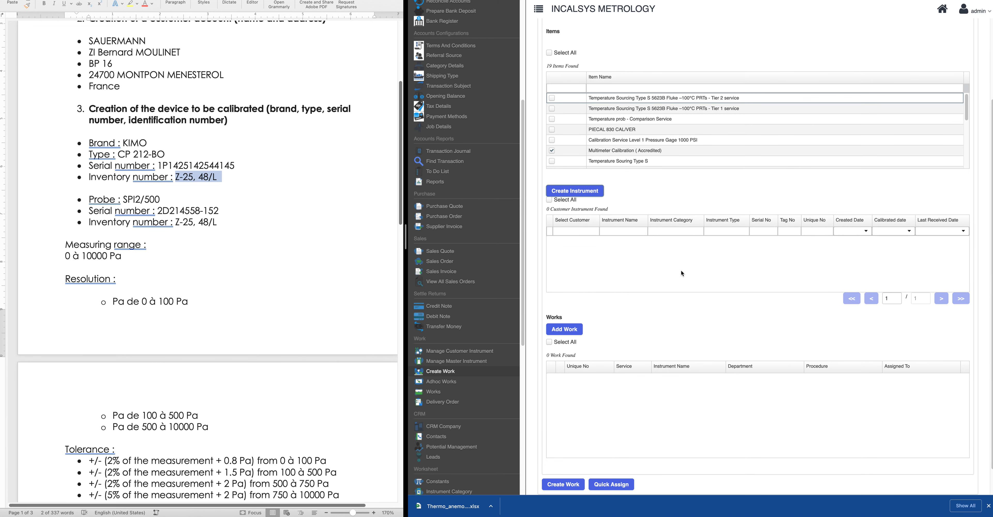
{"action": "left_click", "coordinate": [586, 193]}
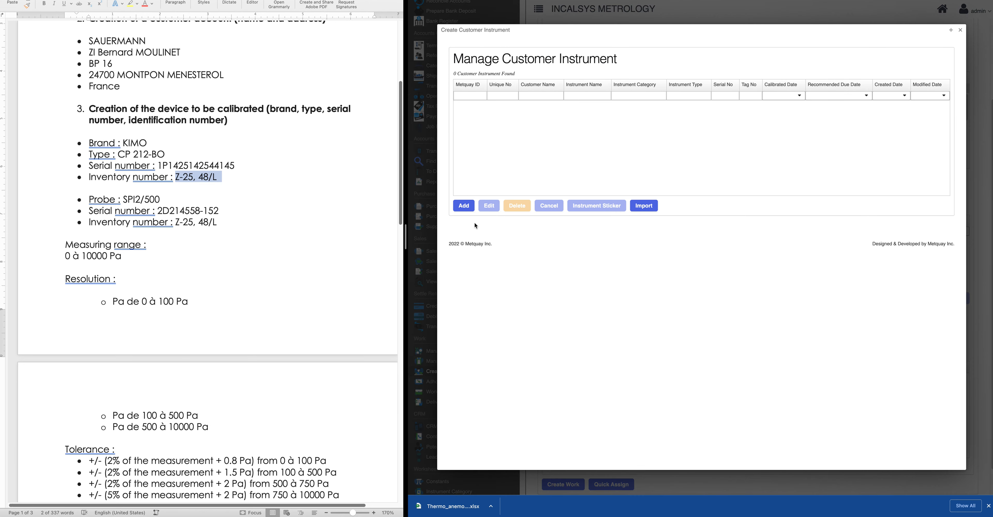
{"action": "left_click", "coordinate": [464, 205]}
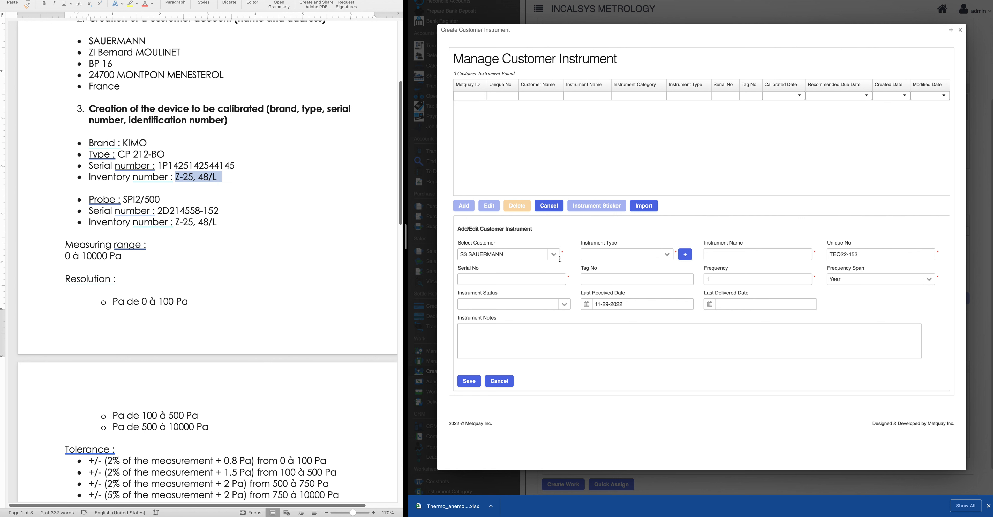
Search instrument types for 'pressure', then open the Select Instrument Type list instead
{"action": "left_click", "coordinate": [617, 254]}
{"action": "type", "text": "pres"}
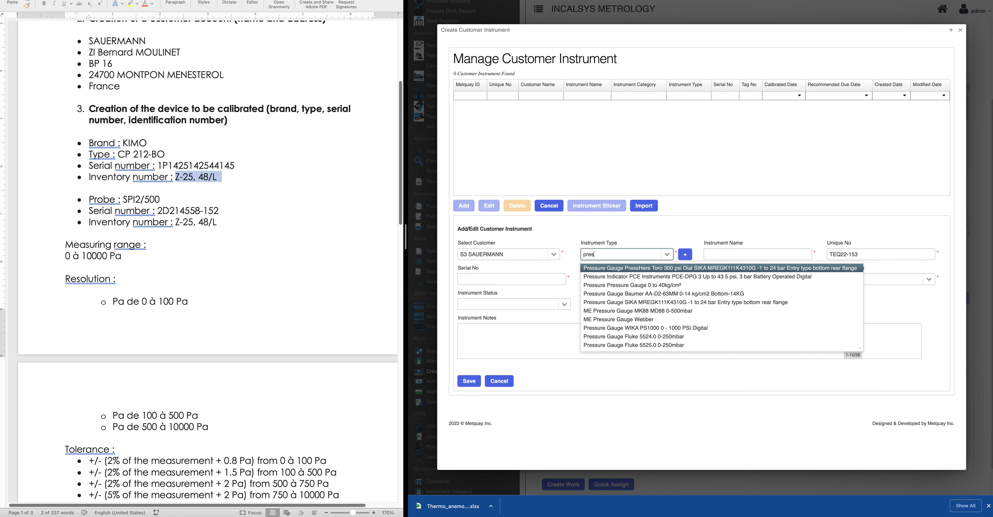
{"action": "key", "text": "BackSpace"}
{"action": "key", "text": "BackSpace"}
{"action": "key", "text": "BackSpace"}
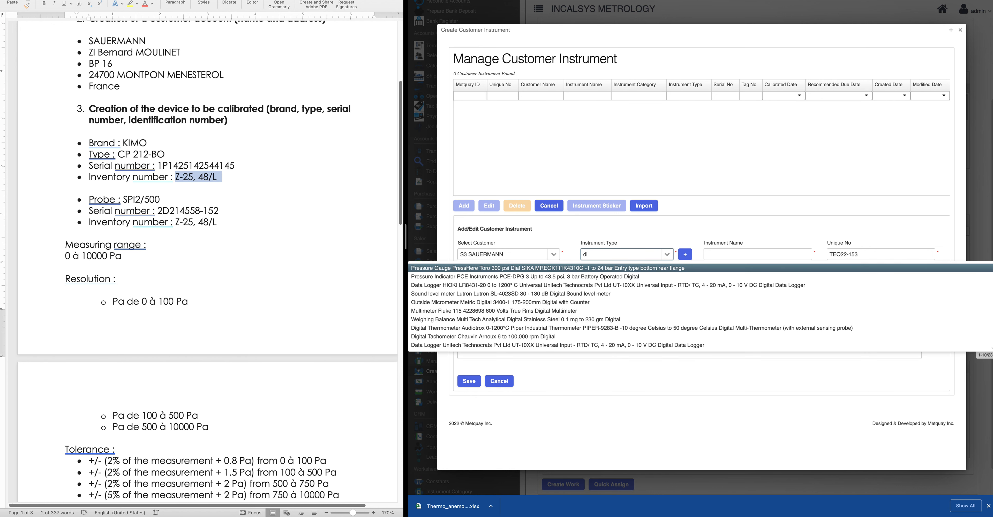
{"action": "key", "text": "BackSpace"}
{"action": "key", "text": "BackSpace"}
{"action": "type", "text": "press"}
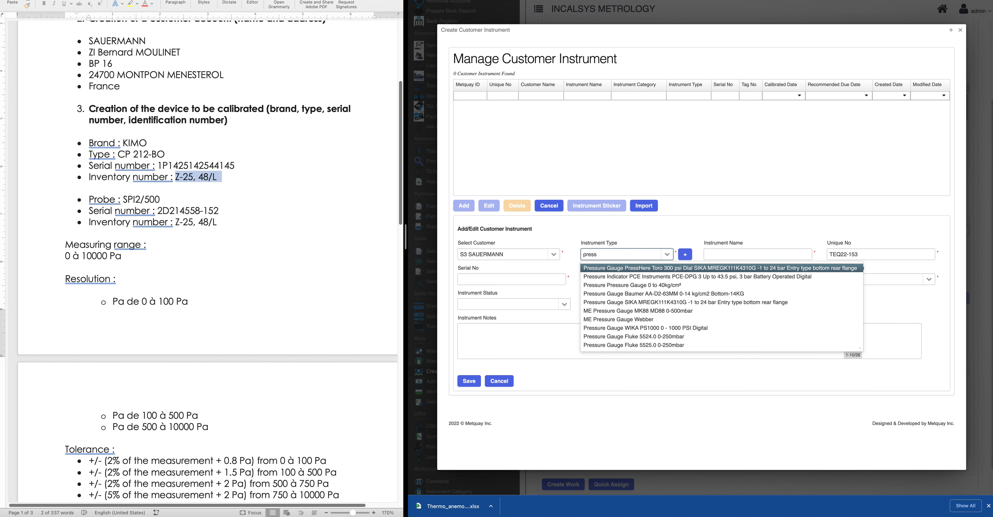
{"action": "type", "text": "ure t"}
{"action": "key", "text": "BackSpace"}
{"action": "key", "text": "BackSpace"}
{"action": "key", "text": "BackSpace"}
{"action": "key", "text": "BackSpace"}
{"action": "key", "text": "BackSpace"}
{"action": "key", "text": "BackSpace"}
{"action": "key", "text": "BackSpace"}
{"action": "key", "text": "BackSpace"}
{"action": "key", "text": "BackSpace"}
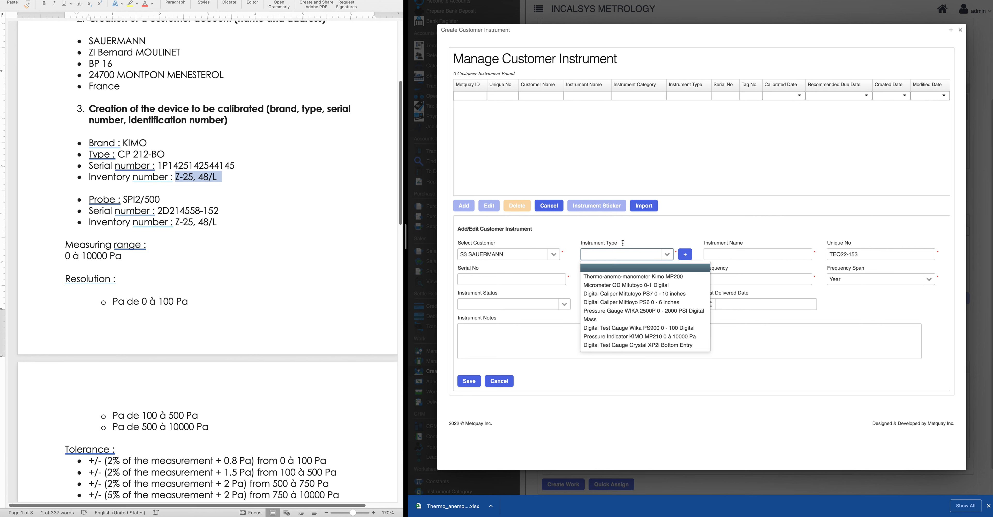
{"action": "left_click", "coordinate": [645, 232]}
{"action": "left_click", "coordinate": [685, 255]}
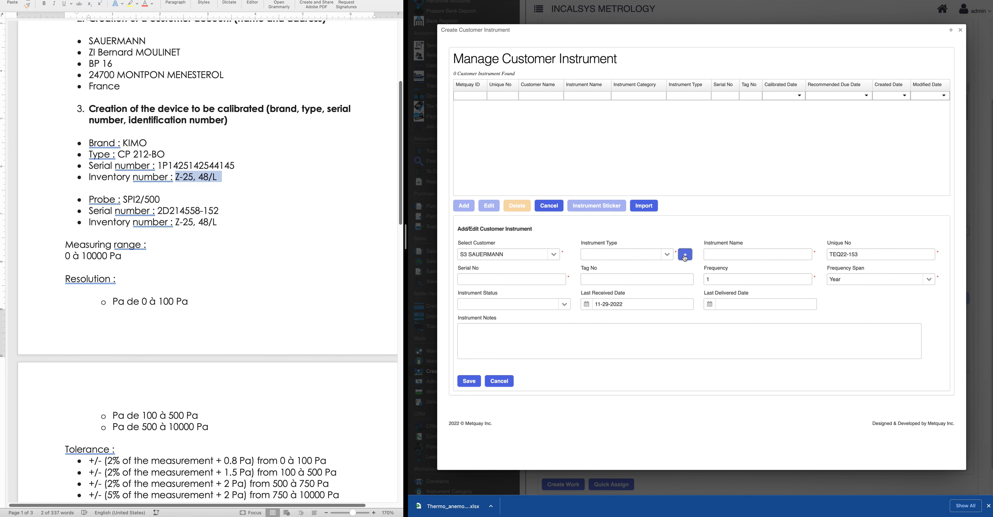
Add an instrument type: category Differential Pressure Transmitter, make KIMO, model CP 212-BO
{"action": "left_click", "coordinate": [523, 136]}
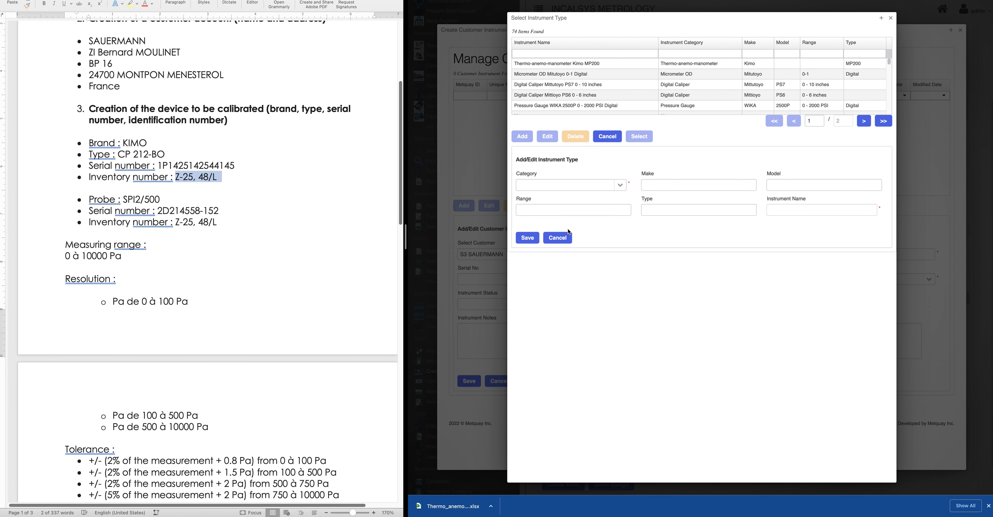
{"action": "left_click", "coordinate": [540, 181]}
{"action": "type", "text": "Di"}
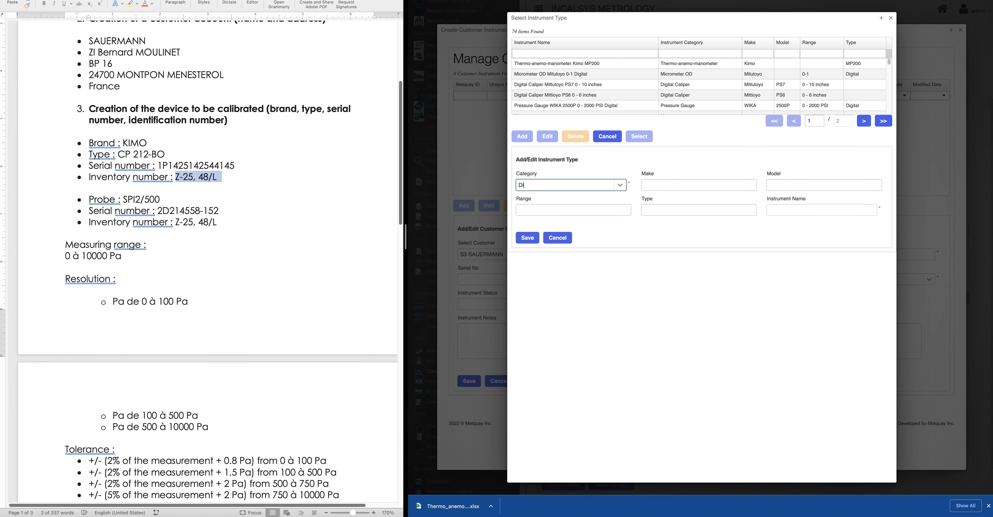
{"action": "type", "text": "ff"}
{"action": "left_click", "coordinate": [550, 199]}
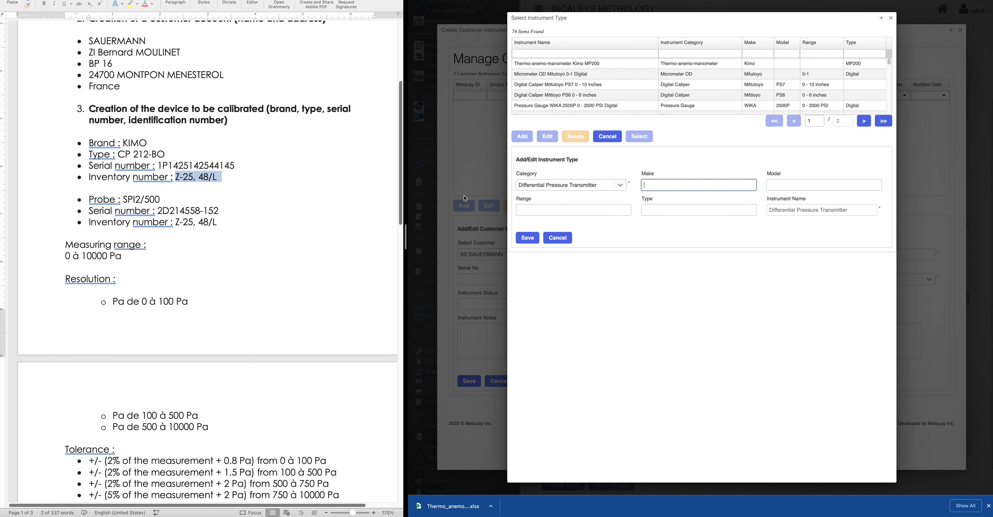
{"action": "type", "text": "KIMO"}
{"action": "left_click", "coordinate": [777, 184]}
{"action": "left_click", "coordinate": [161, 162]}
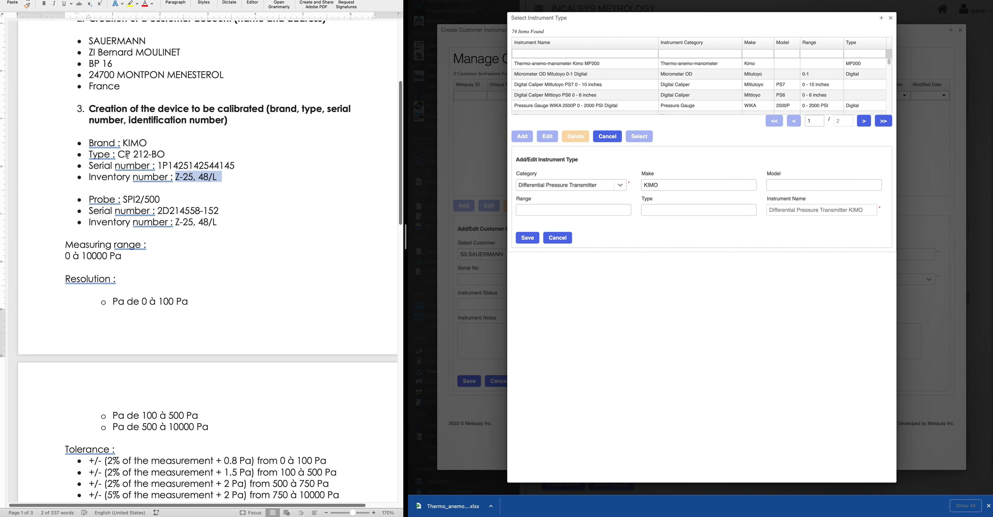
{"action": "left_click_drag", "start_coordinate": [118, 155], "coordinate": [164, 154]}
{"action": "key", "text": "super+c"}
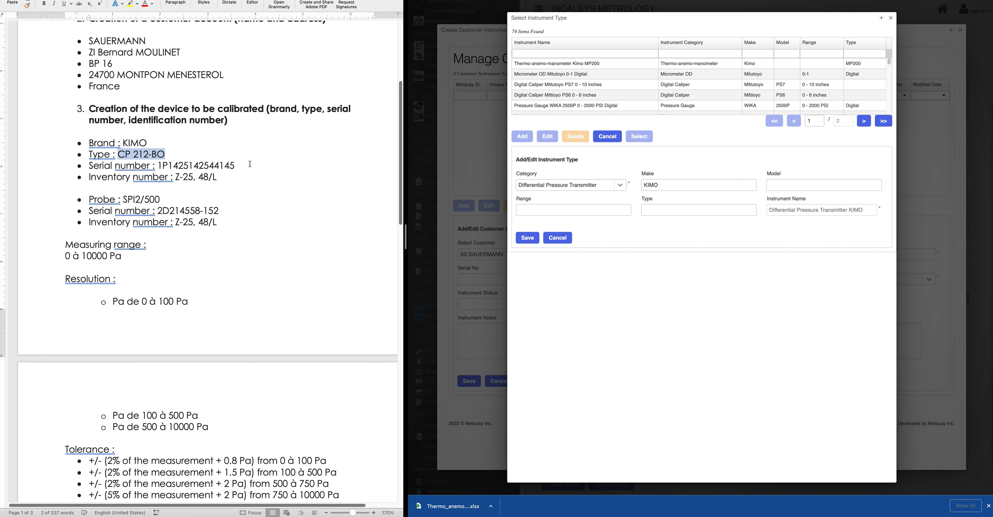
{"action": "left_click", "coordinate": [807, 186]}
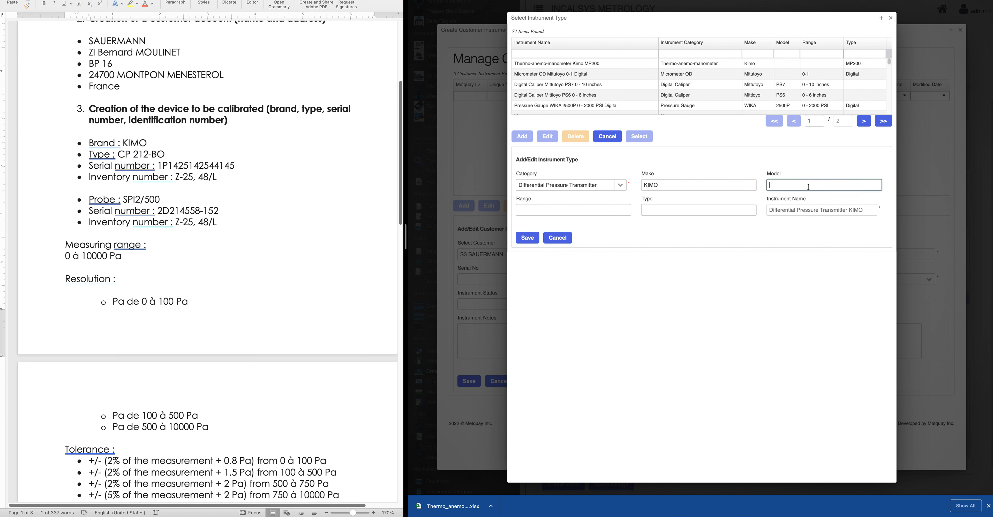
{"action": "key", "text": "super+v"}
Give the type range 0 à 10000 Pa and type Digital, then save it
{"action": "left_click", "coordinate": [560, 211]}
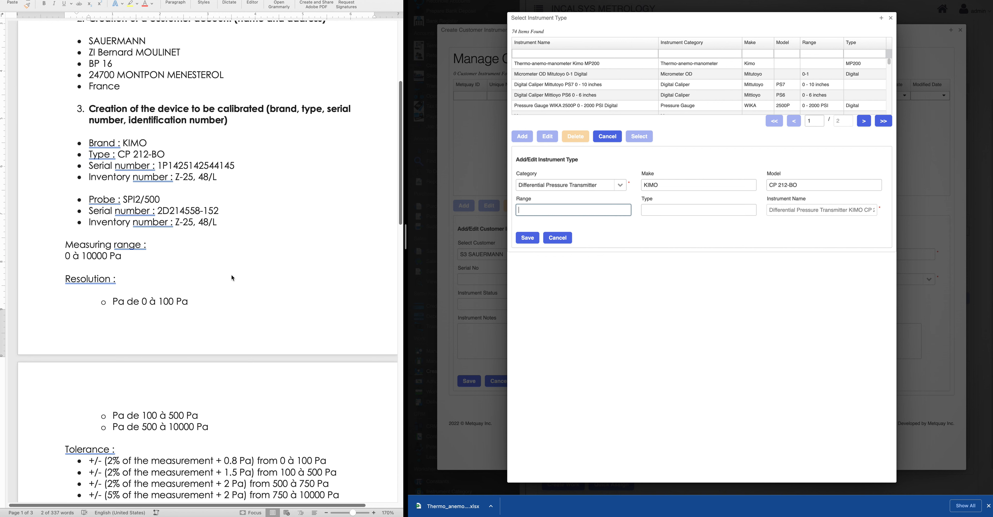
{"action": "left_click", "coordinate": [101, 264]}
{"action": "left_click_drag", "start_coordinate": [64, 256], "coordinate": [127, 256]}
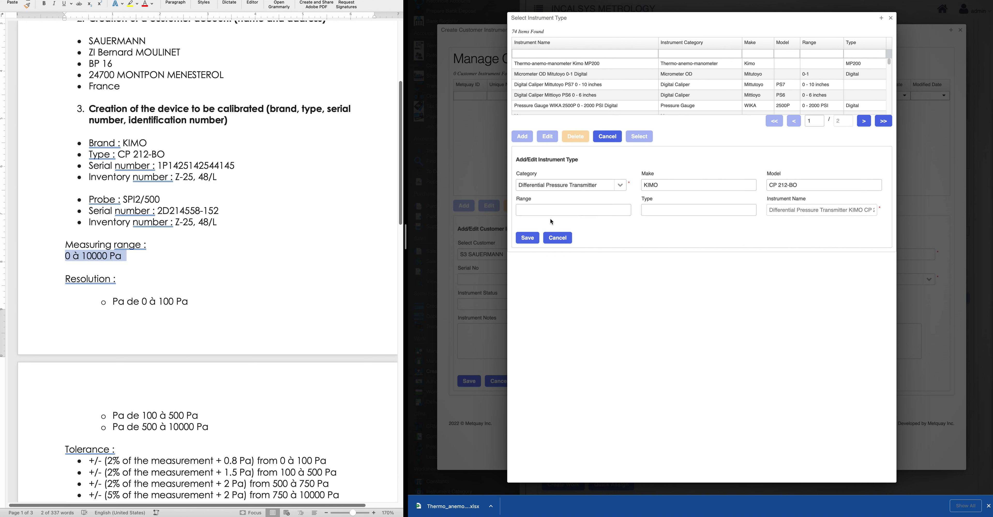
{"action": "left_click", "coordinate": [554, 211]}
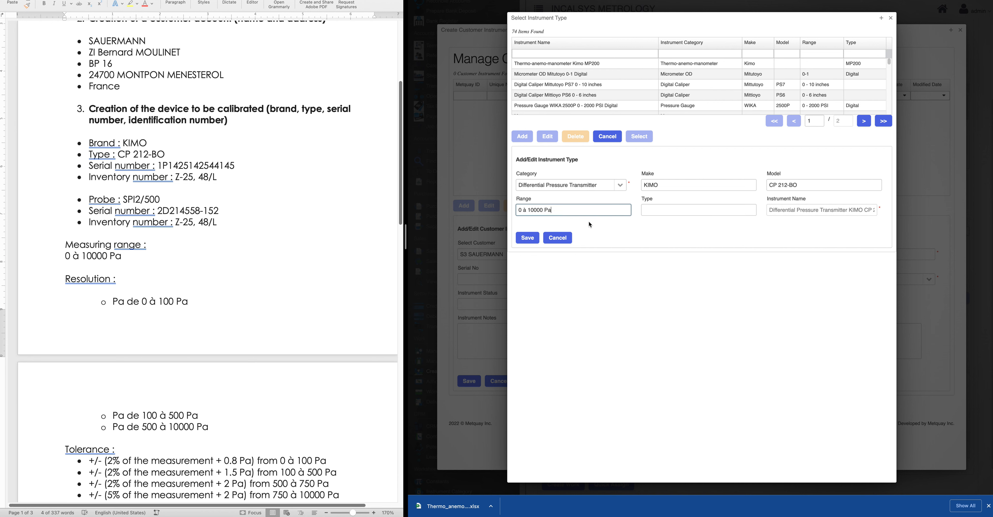
{"action": "left_click", "coordinate": [674, 212]}
{"action": "type", "text": "Digital"}
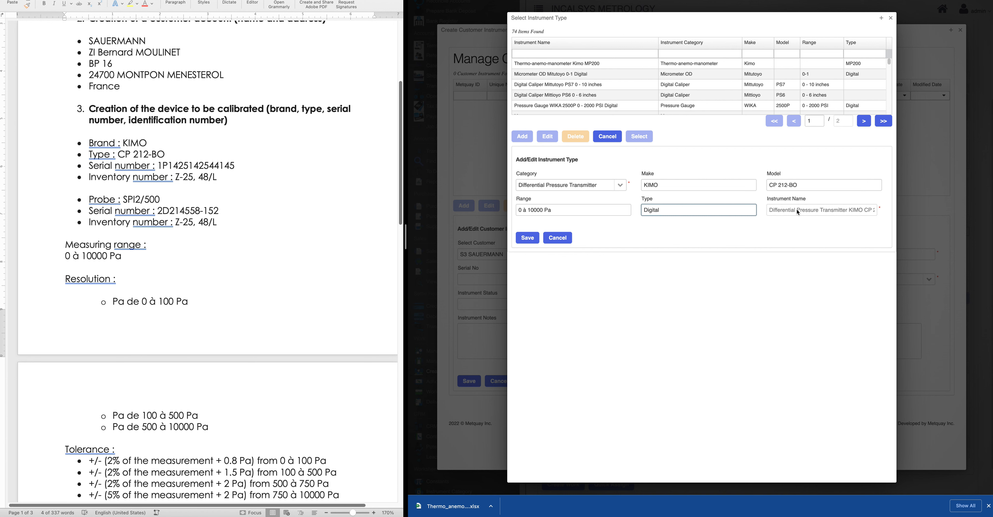
{"action": "left_click_drag", "start_coordinate": [770, 212], "coordinate": [906, 211]}
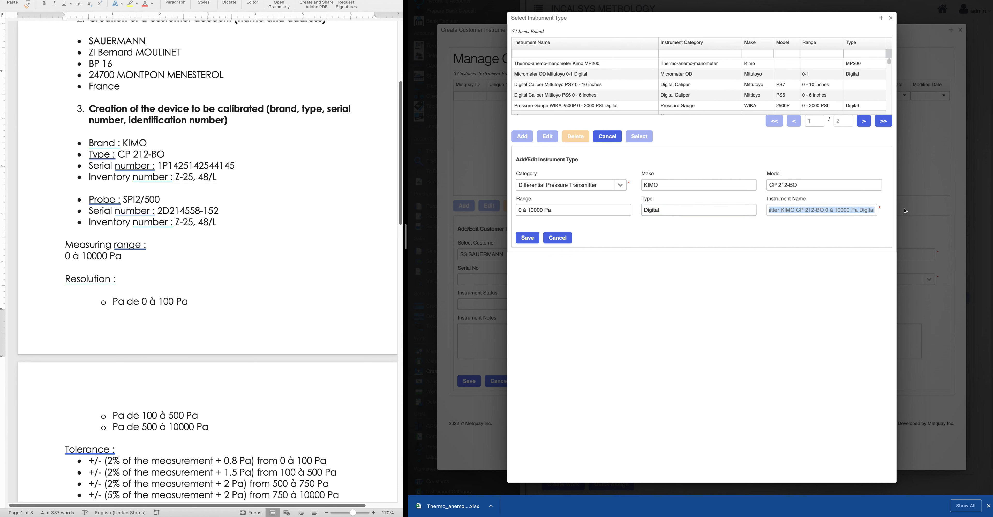
{"action": "left_click", "coordinate": [527, 237]}
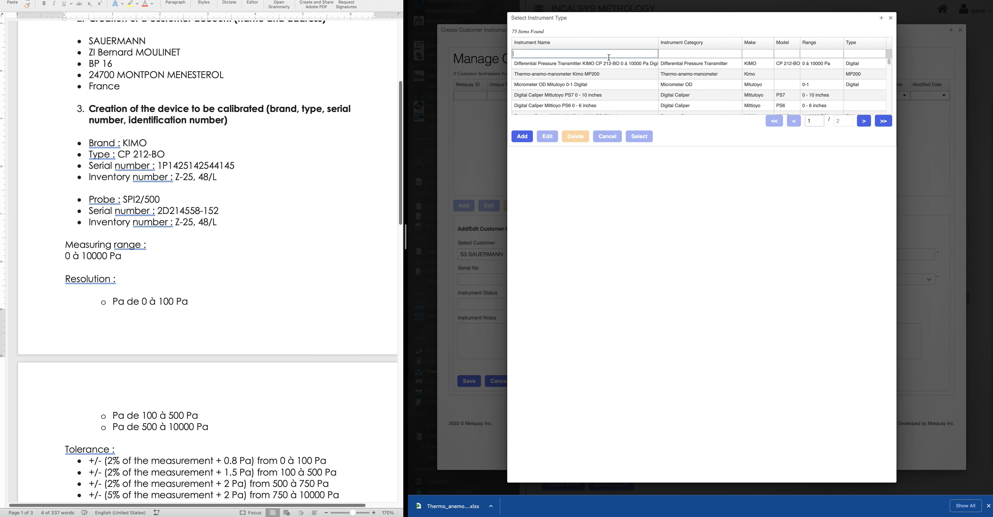
{"action": "left_click", "coordinate": [609, 64]}
{"action": "left_click", "coordinate": [639, 136]}
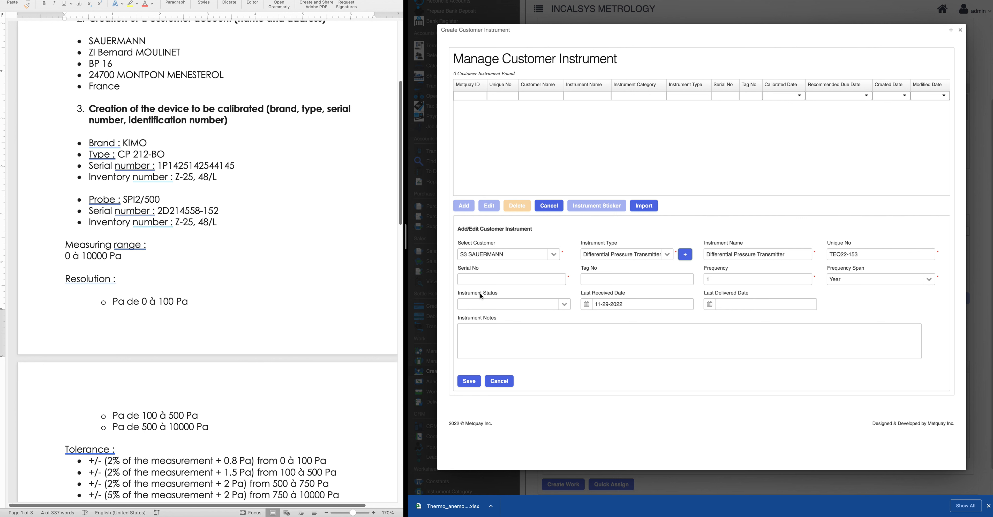
{"action": "left_click", "coordinate": [481, 280]}
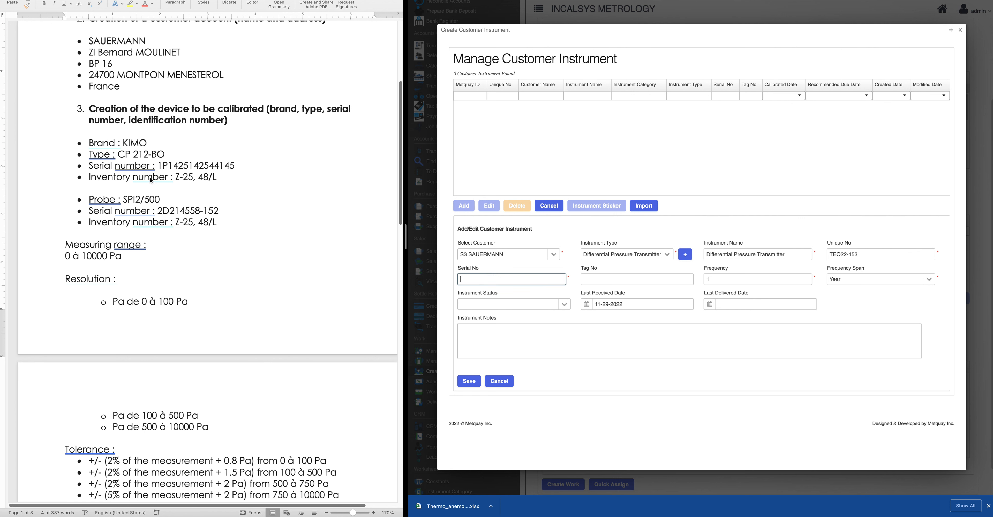
{"action": "left_click", "coordinate": [172, 162]}
{"action": "left_click_drag", "start_coordinate": [159, 165], "coordinate": [240, 167]}
{"action": "key", "text": "super+c"}
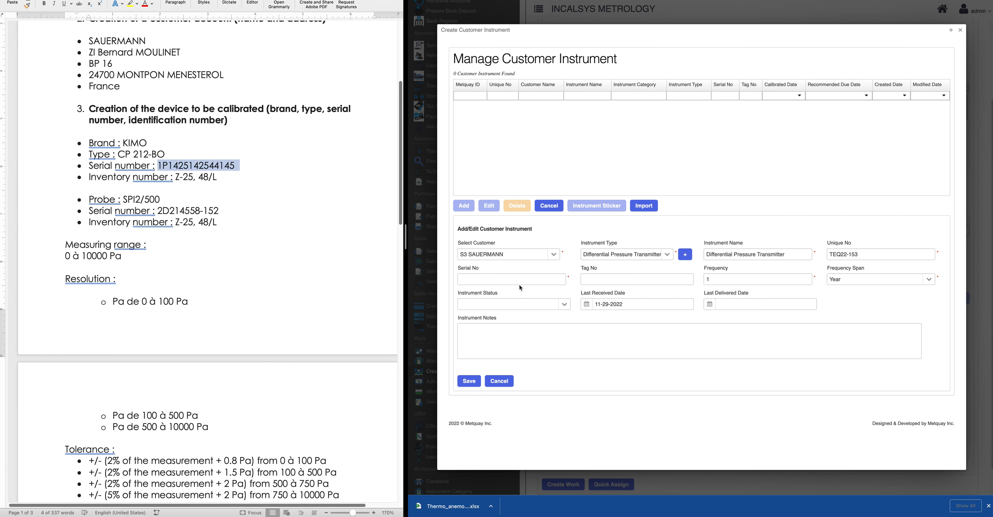
{"action": "left_click", "coordinate": [520, 280]}
{"action": "key", "text": "super+v"}
Set tag number Z-25, 48/L and status Received, then save the instrument
{"action": "left_click", "coordinate": [176, 222]}
{"action": "left_click_drag", "start_coordinate": [175, 222], "coordinate": [224, 220]}
{"action": "key", "text": "super+c"}
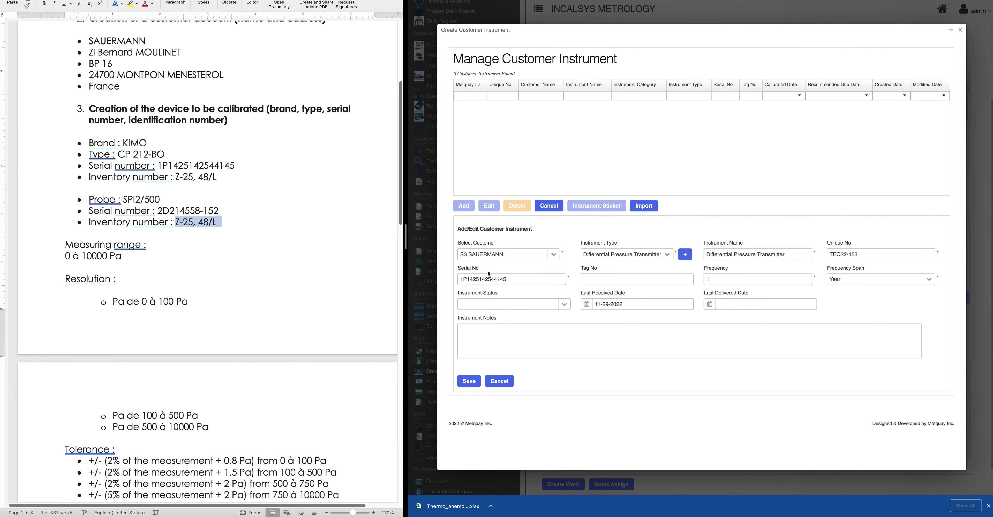
{"action": "left_click", "coordinate": [637, 281]}
{"action": "key", "text": "super+v"}
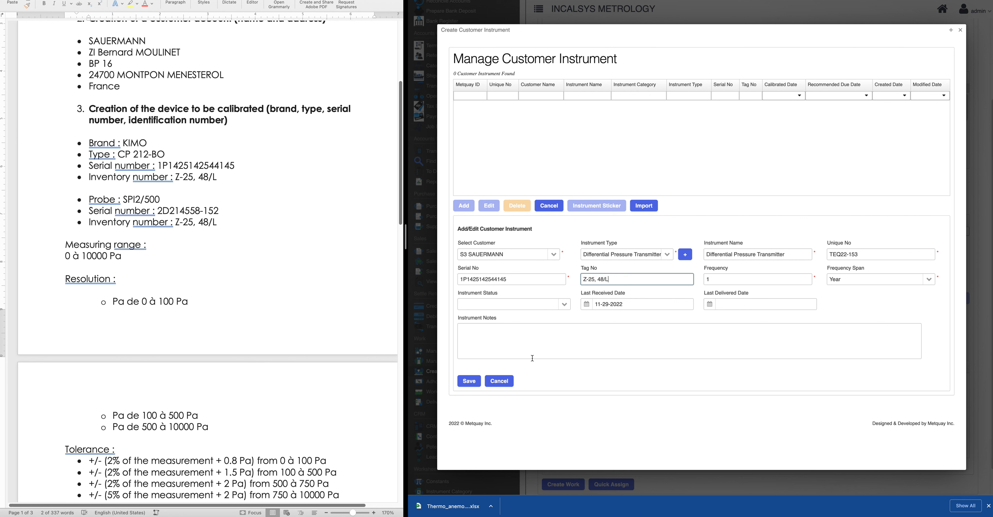
{"action": "left_click", "coordinate": [564, 305]}
{"action": "left_click", "coordinate": [502, 317]}
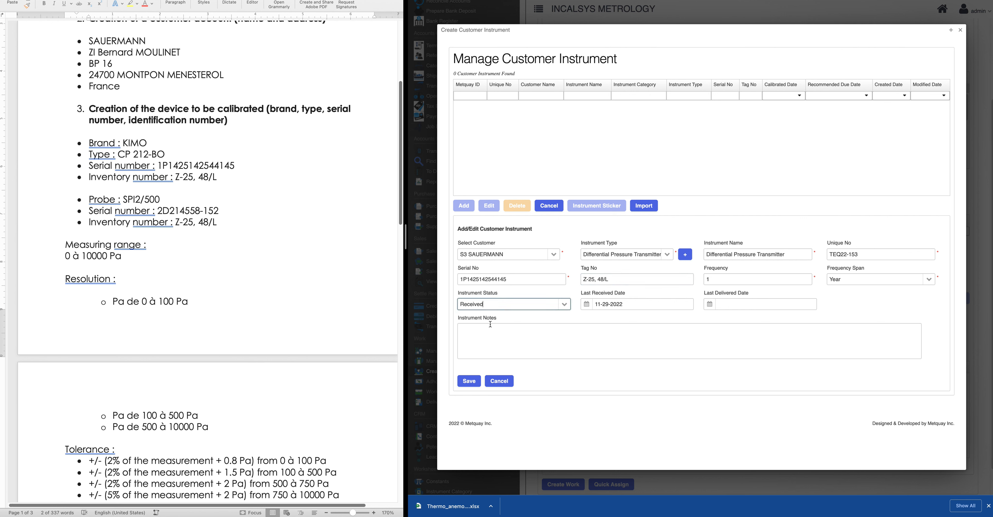
{"action": "left_click", "coordinate": [470, 381]}
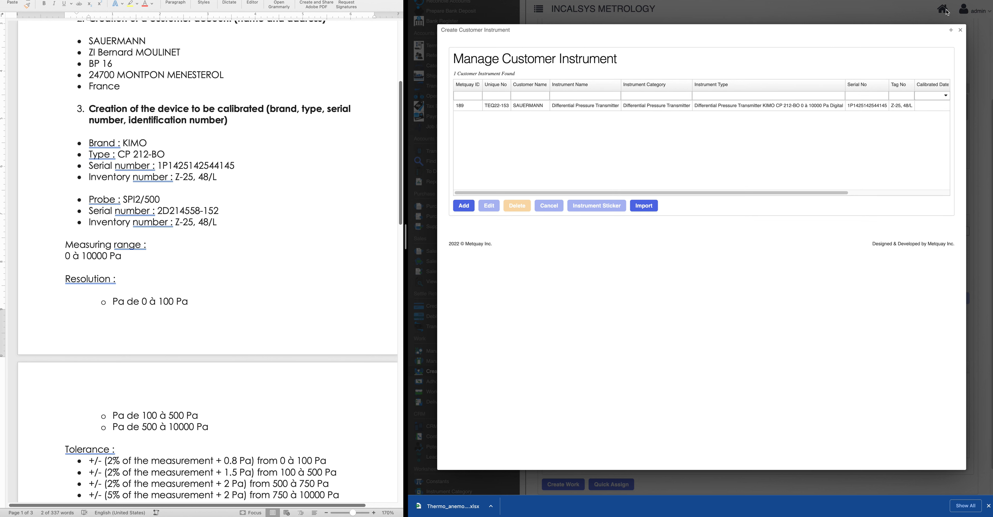
Tick SAUERMANN's KIMO CP 212-BO transmitter in the Customer Instrument grid and add a work for it
{"action": "left_click", "coordinate": [960, 30]}
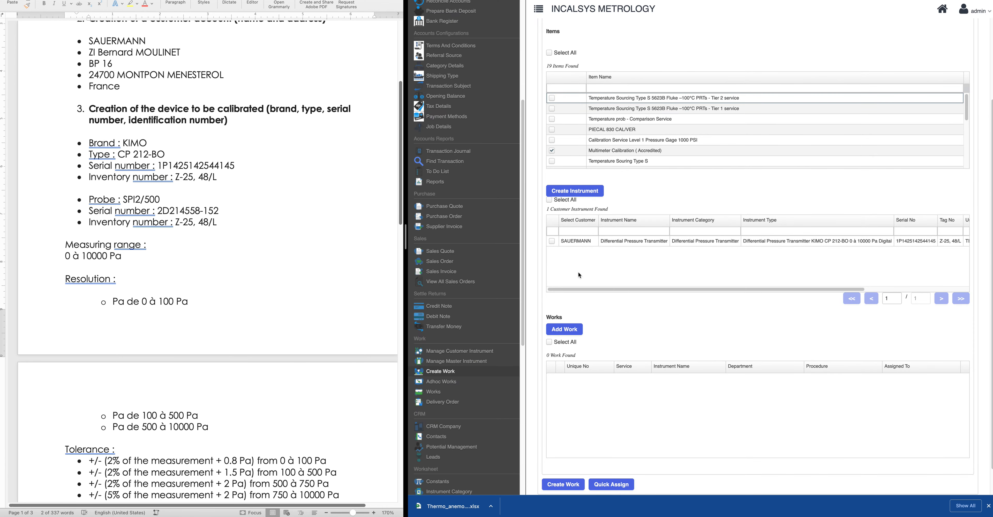
{"action": "scroll", "coordinate": [629, 276], "scroll_direction": "down", "scroll_amount": 1}
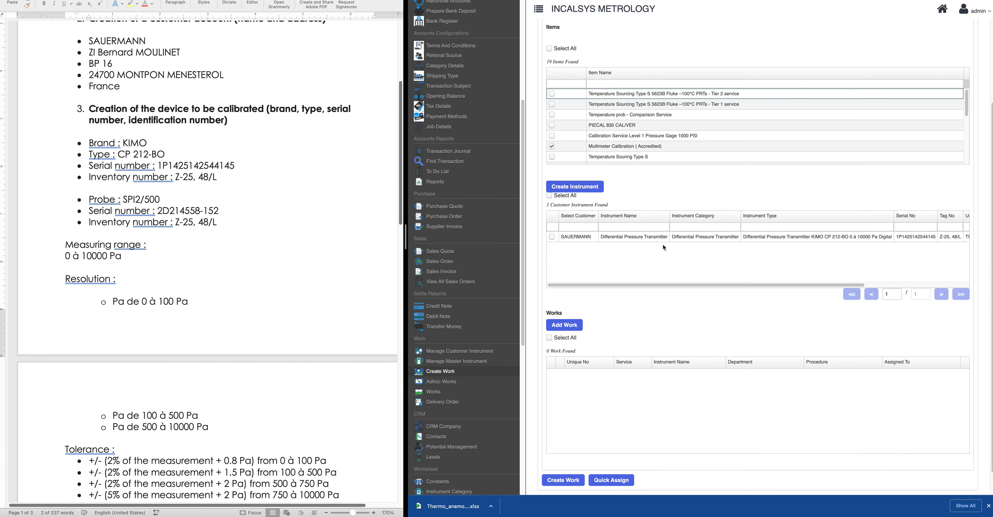
{"action": "left_click_drag", "start_coordinate": [676, 285], "coordinate": [741, 271]}
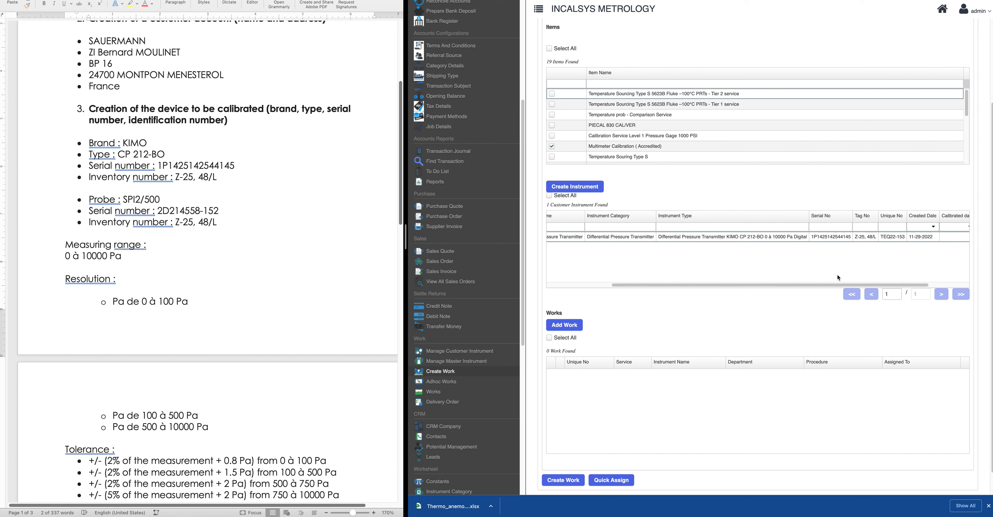
{"action": "left_click_drag", "start_coordinate": [832, 285], "coordinate": [671, 292]}
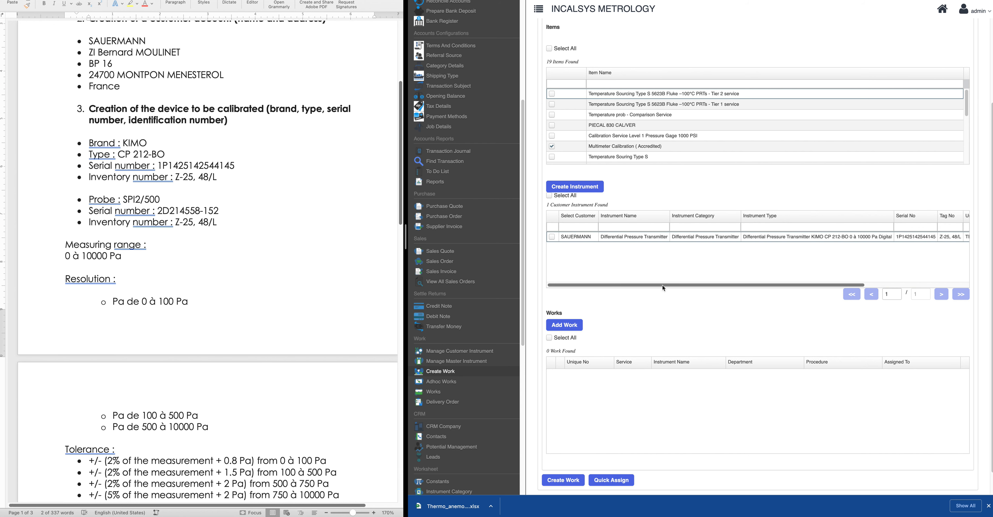
{"action": "left_click", "coordinate": [552, 237]}
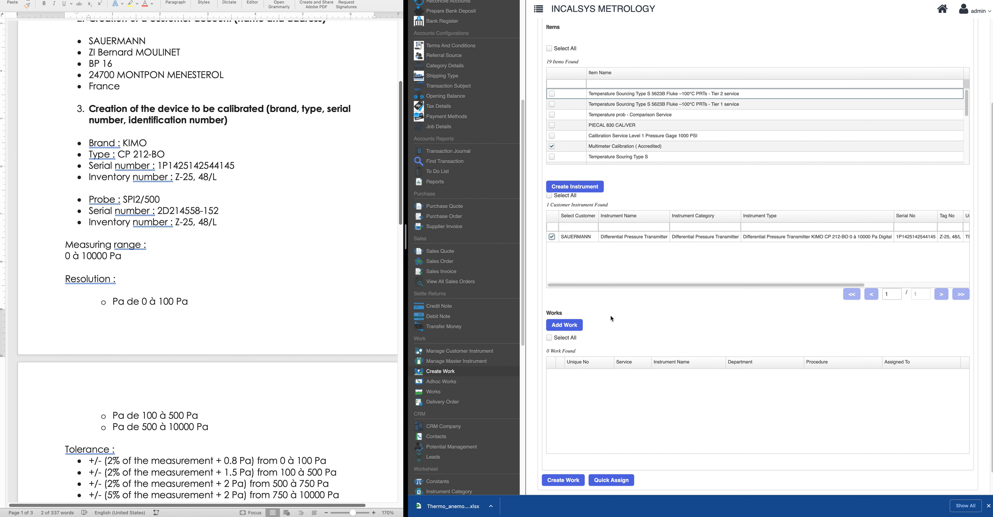
{"action": "left_click", "coordinate": [566, 327]}
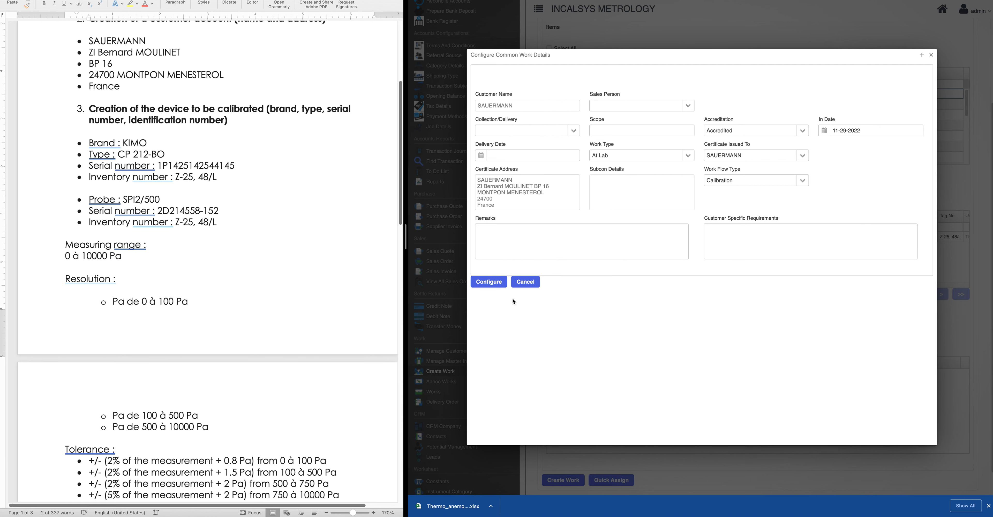
For work row TEQ22-153, set procedure Differential Pressure Transmitter, assign the technician, and create the work
{"action": "left_click", "coordinate": [487, 284]}
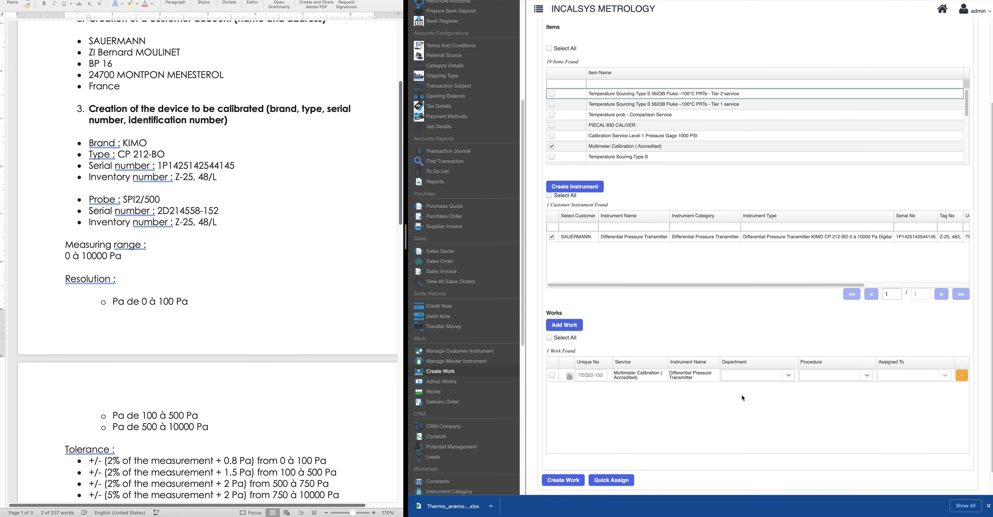
{"action": "scroll", "coordinate": [743, 397], "scroll_direction": "down", "scroll_amount": 1}
{"action": "left_click", "coordinate": [552, 348]}
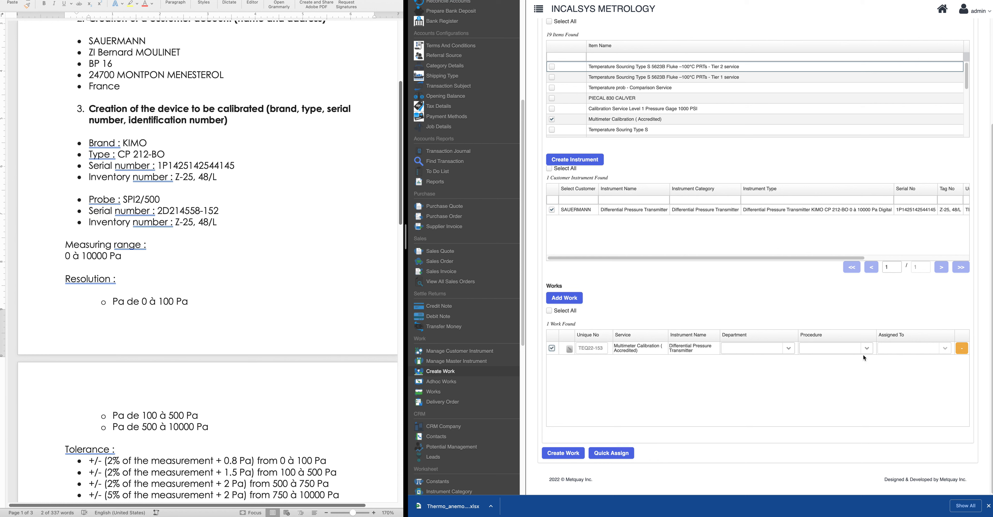
{"action": "left_click", "coordinate": [868, 348]}
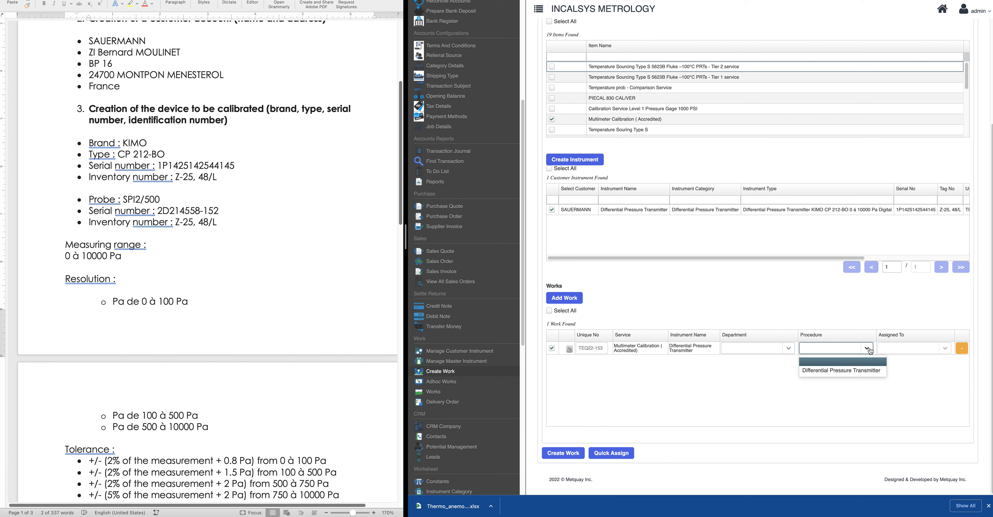
{"action": "left_click", "coordinate": [858, 371]}
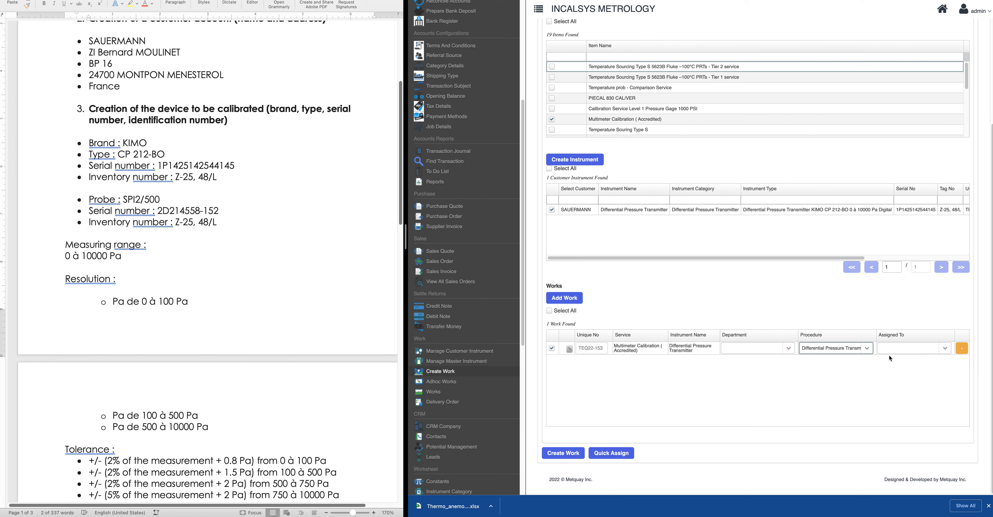
{"action": "left_click", "coordinate": [945, 351]}
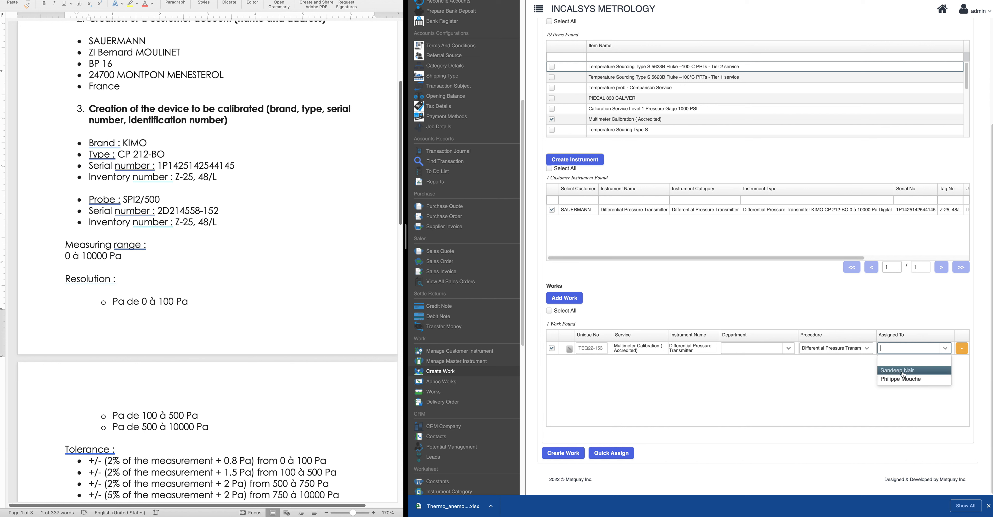
{"action": "left_click", "coordinate": [902, 372]}
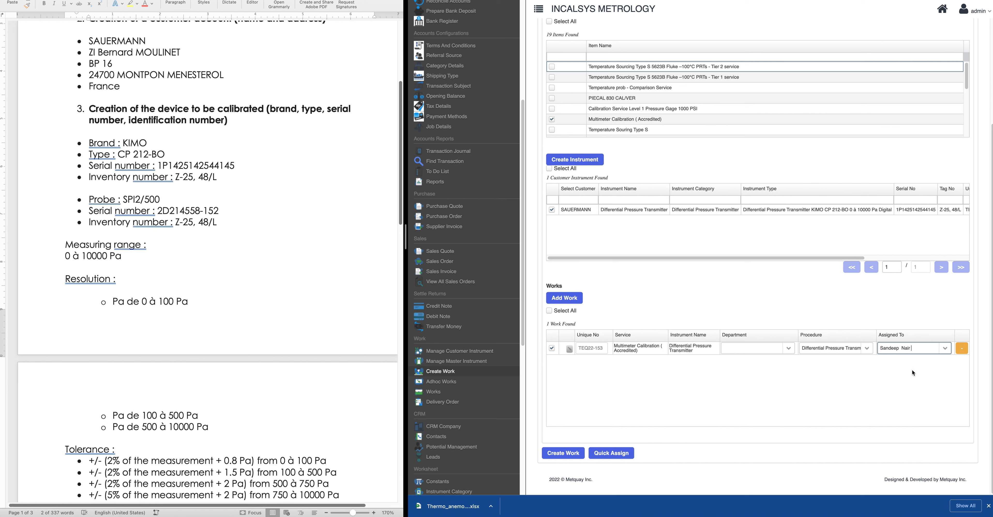
{"action": "left_click", "coordinate": [561, 454]}
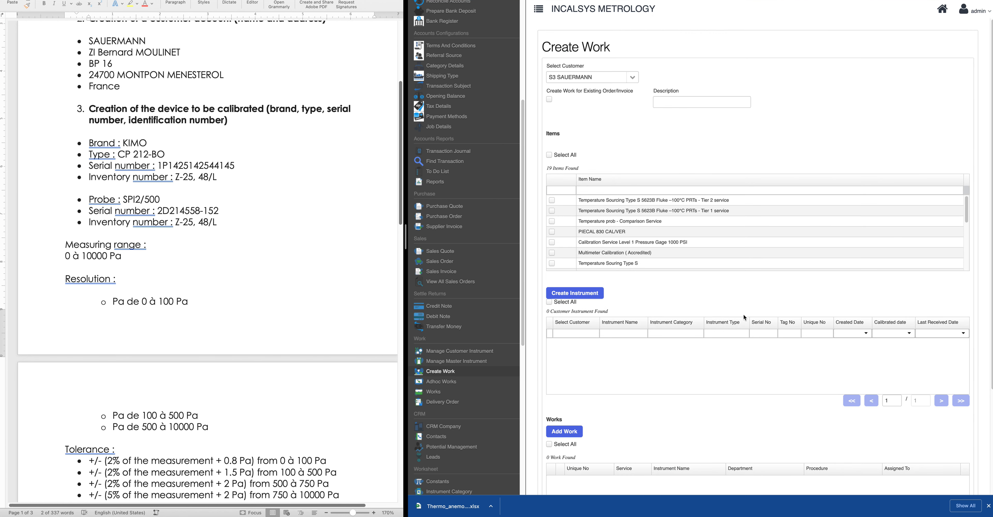
Open SAUERMANN's work WN22-149 from the Works list and attempt Start Work
{"action": "scroll", "coordinate": [743, 314], "scroll_direction": "down", "scroll_amount": 2}
{"action": "scroll", "coordinate": [466, 379], "scroll_direction": "down", "scroll_amount": 4}
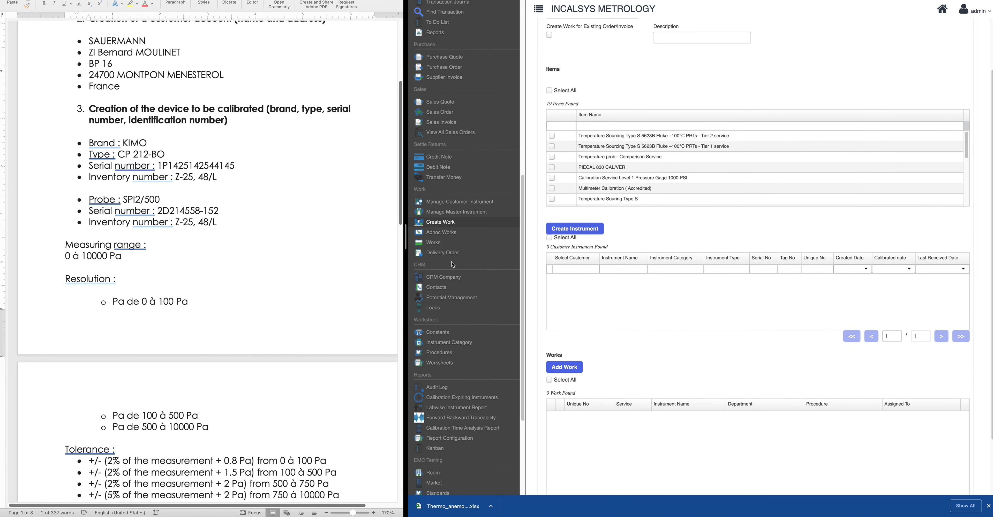
{"action": "left_click", "coordinate": [432, 242]}
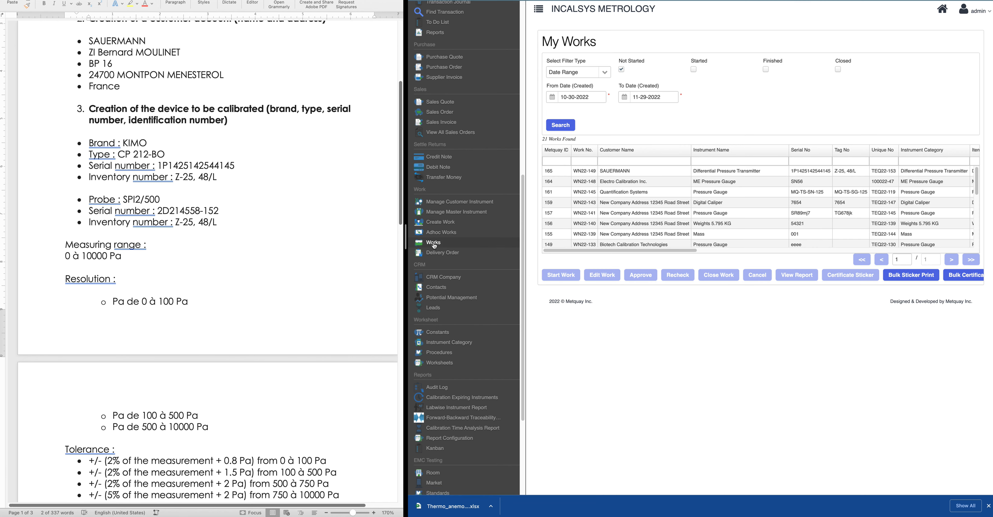
{"action": "left_click", "coordinate": [627, 174]}
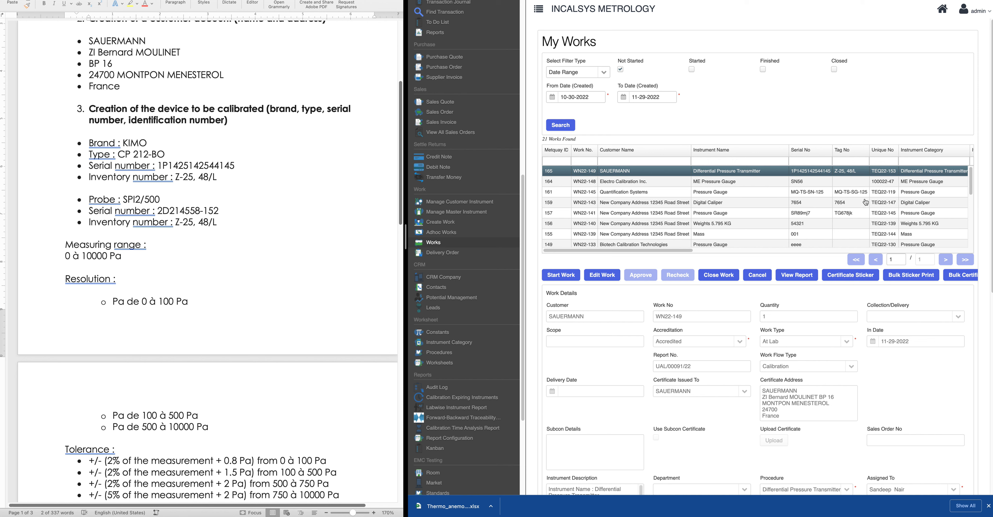
{"action": "scroll", "coordinate": [865, 202], "scroll_direction": "right", "scroll_amount": 10}
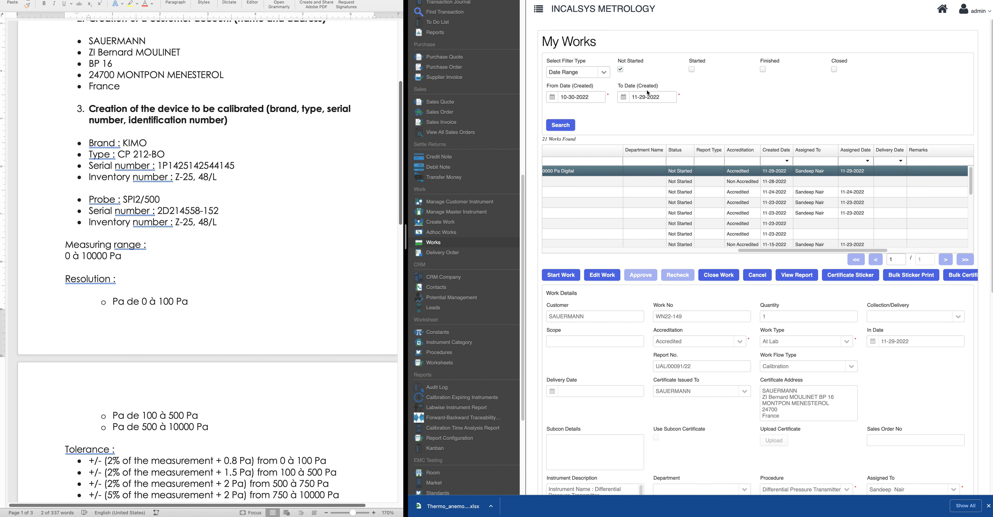
{"action": "left_click_drag", "start_coordinate": [809, 251], "coordinate": [538, 251]}
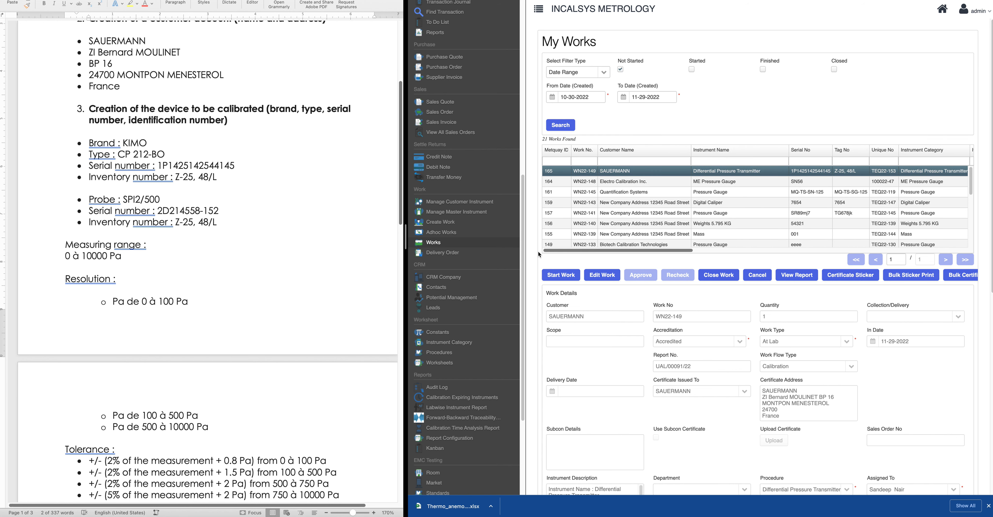
{"action": "left_click", "coordinate": [562, 276]}
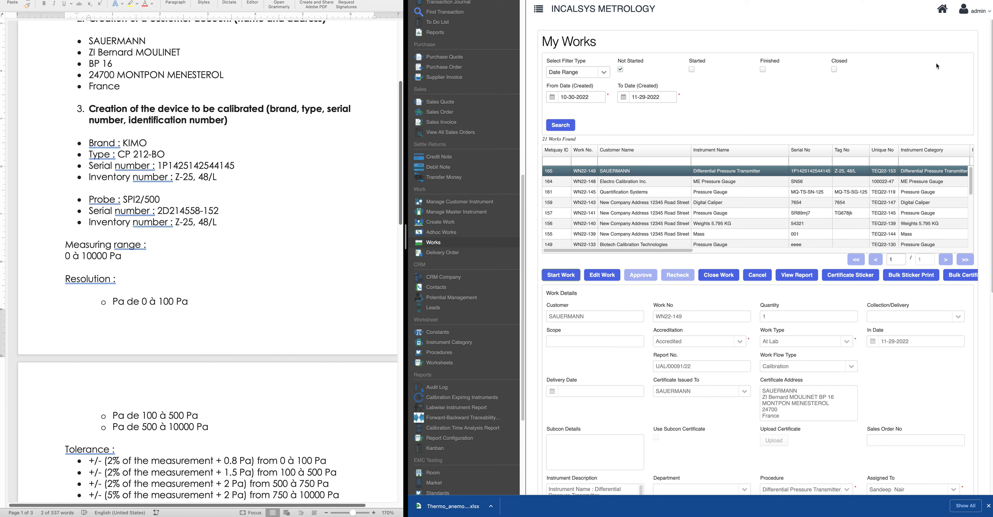
Retry starting WN22-149, then sign out of the admin account
{"action": "left_click", "coordinate": [561, 275]}
{"action": "left_click", "coordinate": [974, 11]}
{"action": "left_click", "coordinate": [947, 32]}
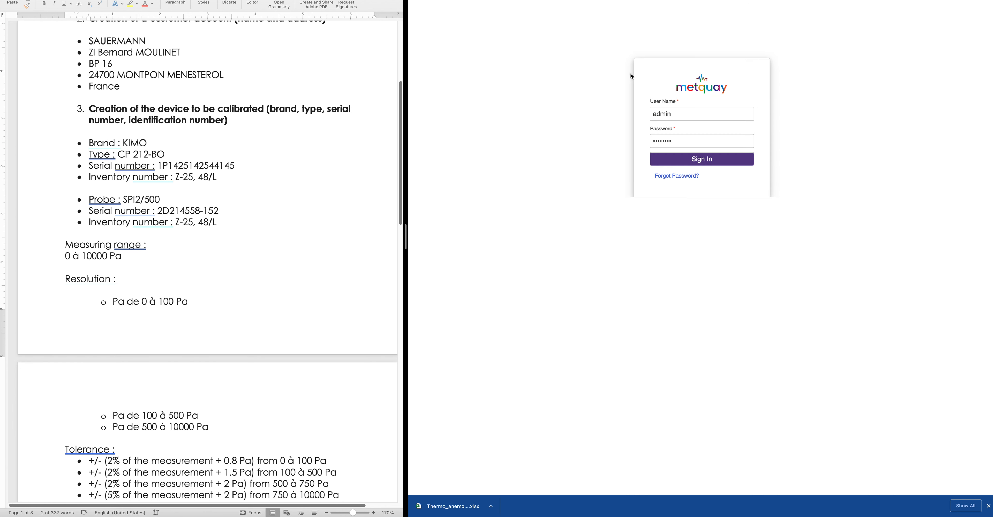
Sign in with the assigned technician's saved user name
{"action": "type", "text": "Sand"}
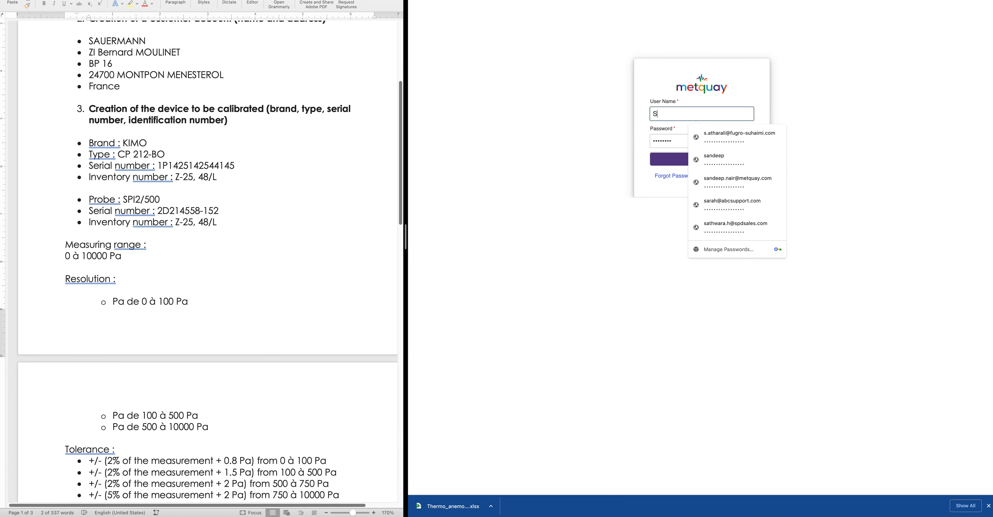
{"action": "key", "text": "BackSpace"}
{"action": "key", "text": "BackSpace"}
{"action": "key", "text": "BackSpace"}
{"action": "key", "text": "BackSpace"}
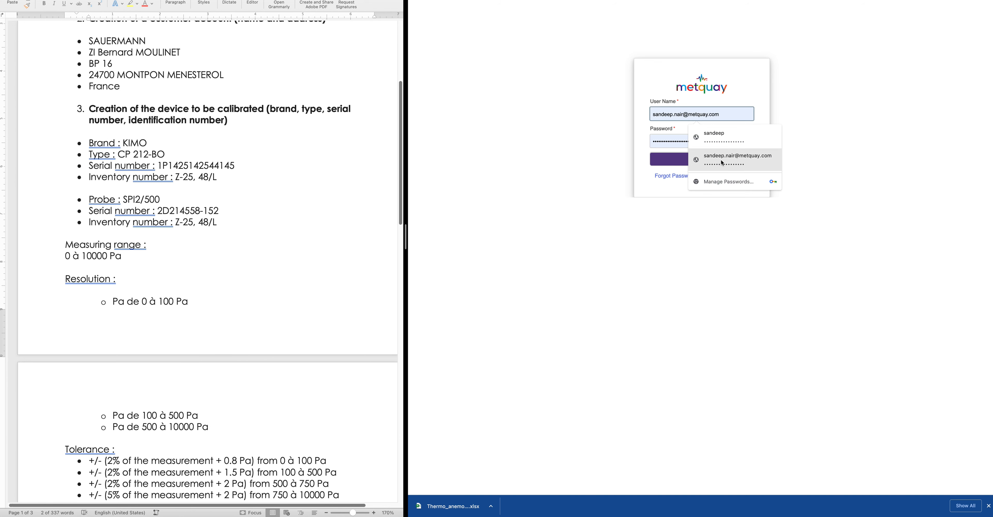
{"action": "left_click", "coordinate": [721, 161]}
{"action": "left_click", "coordinate": [673, 162]}
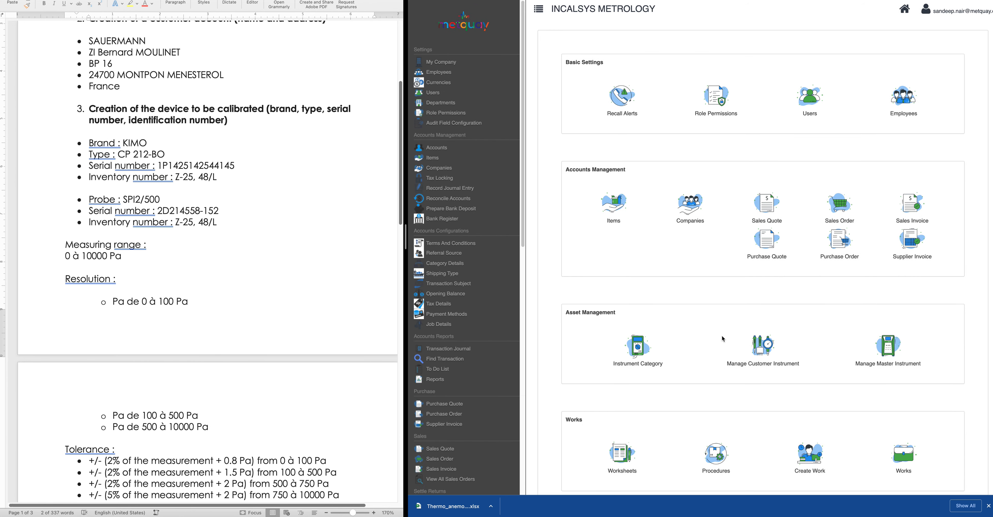
Open WN22-149 from the technician's Works and review its Differential Pressure Transmitter Rev 0 details
{"action": "scroll", "coordinate": [761, 380], "scroll_direction": "down", "scroll_amount": 2}
{"action": "left_click", "coordinate": [908, 409]}
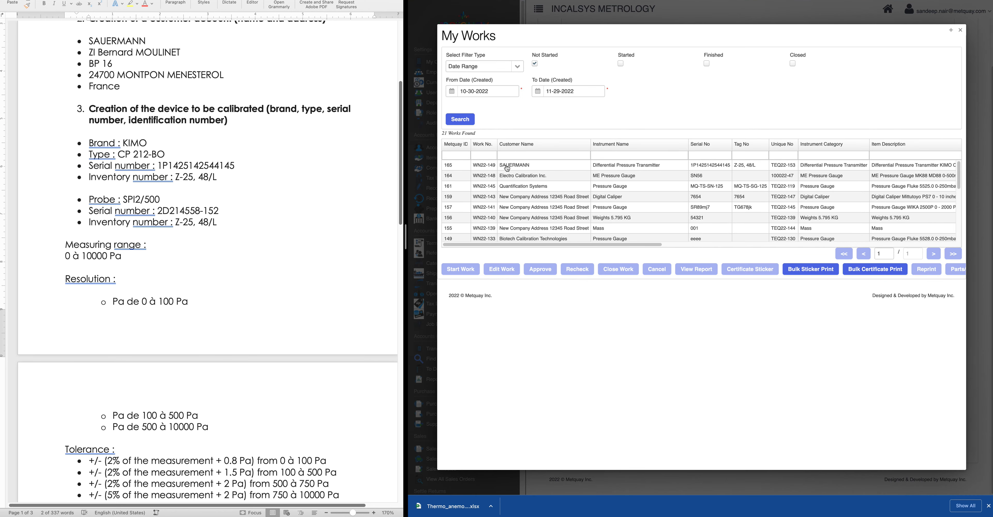
{"action": "left_click", "coordinate": [504, 166]}
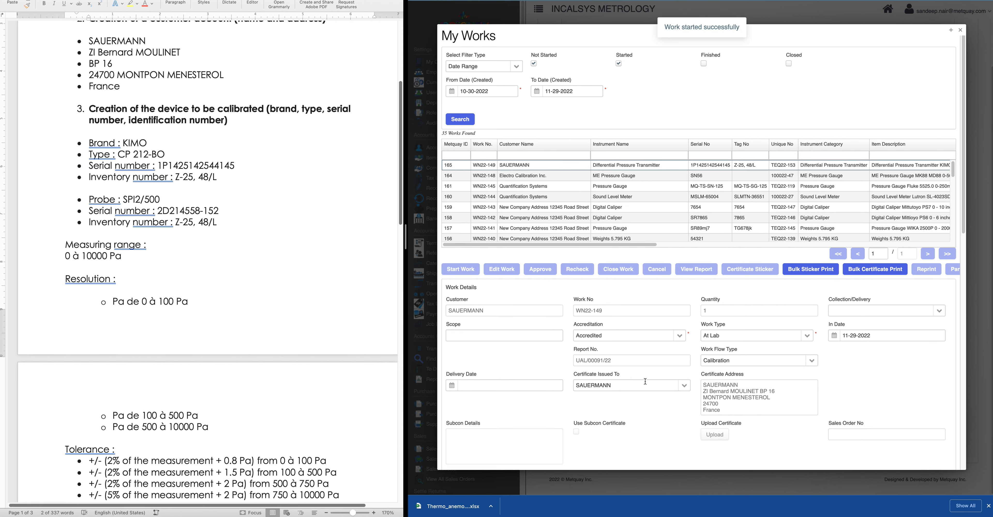
{"action": "scroll", "coordinate": [645, 384], "scroll_direction": "down", "scroll_amount": 6}
{"action": "scroll", "coordinate": [645, 382], "scroll_direction": "down", "scroll_amount": 6}
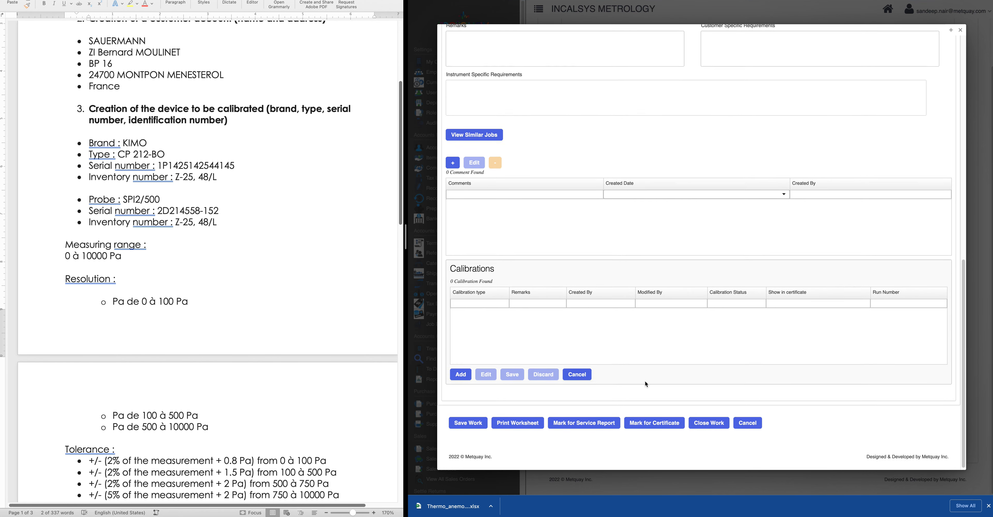
{"action": "scroll", "coordinate": [524, 305], "scroll_direction": "up", "scroll_amount": 12}
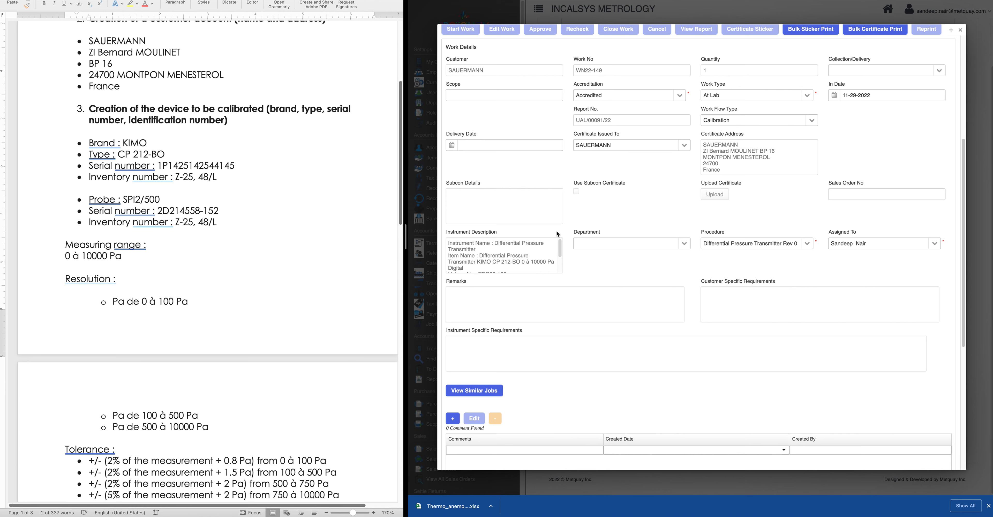
{"action": "scroll", "coordinate": [607, 263], "scroll_direction": "down", "scroll_amount": 1}
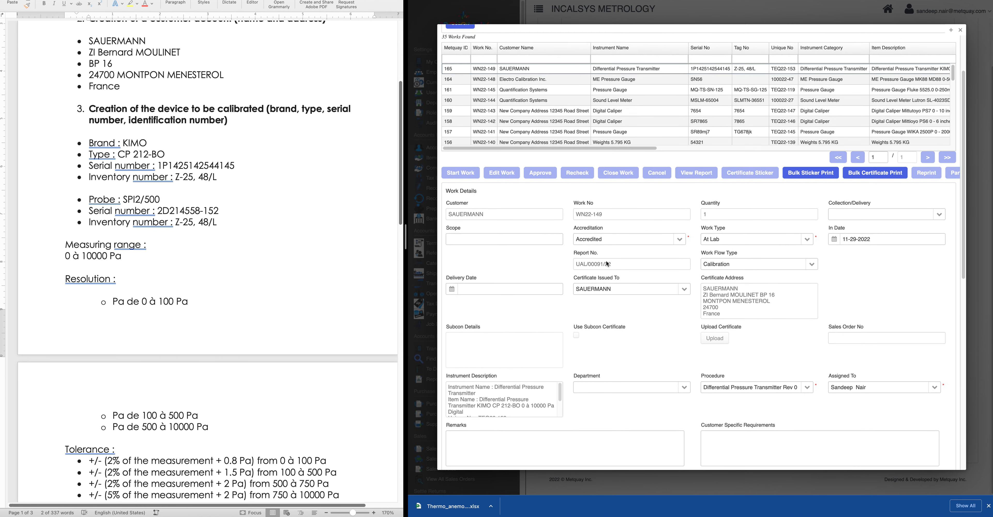
{"action": "scroll", "coordinate": [722, 386], "scroll_direction": "down", "scroll_amount": 1}
{"action": "scroll", "coordinate": [553, 376], "scroll_direction": "down", "scroll_amount": 3}
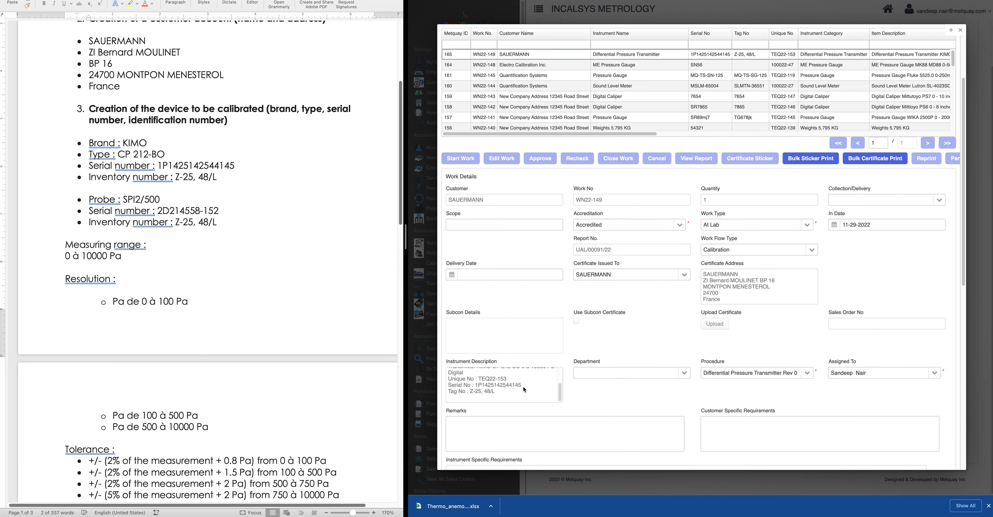
{"action": "scroll", "coordinate": [522, 387], "scroll_direction": "down", "scroll_amount": 5}
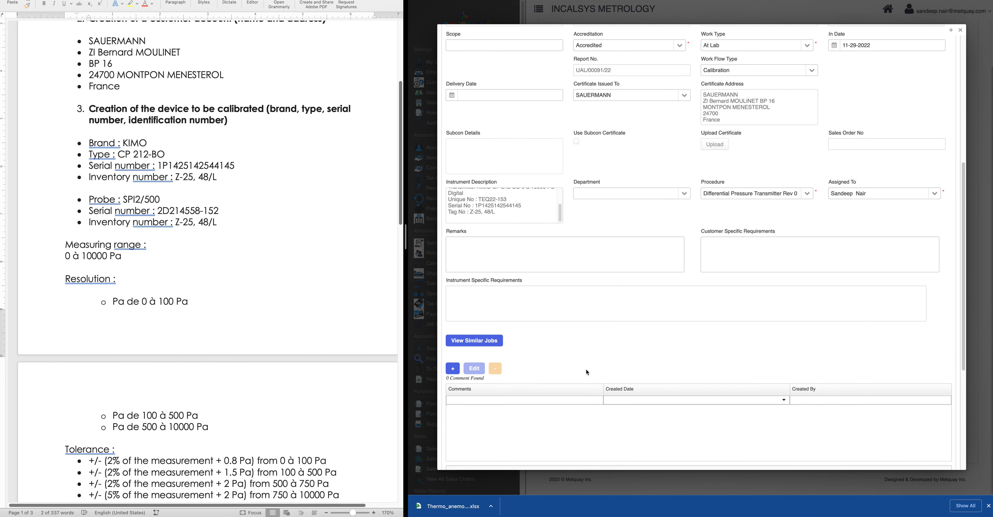
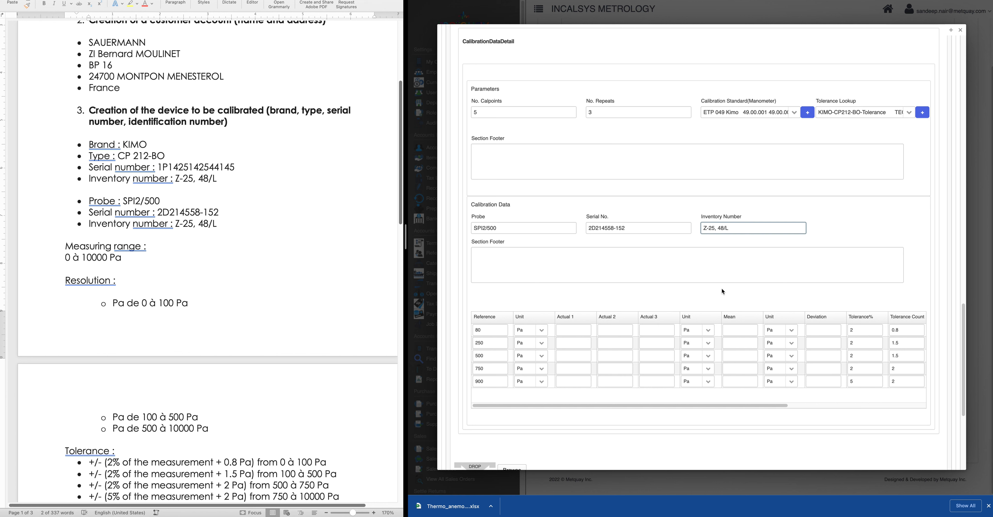
Enter the actual readings for the 80, 250 and 500 Pa reference points
{"action": "scroll", "coordinate": [656, 296], "scroll_direction": "down", "scroll_amount": 1}
{"action": "scroll", "coordinate": [595, 324], "scroll_direction": "down", "scroll_amount": 1}
{"action": "left_click", "coordinate": [570, 296]}
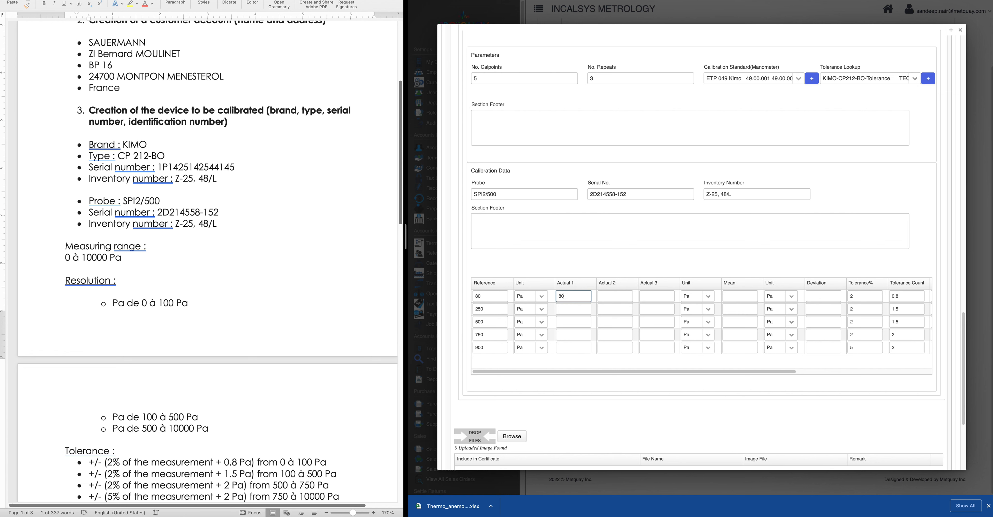
{"action": "type", "text": "80"}
{"action": "left_click", "coordinate": [618, 297]}
{"action": "type", "text": "8"}
{"action": "scroll", "coordinate": [618, 297], "scroll_direction": "down", "scroll_amount": 1}
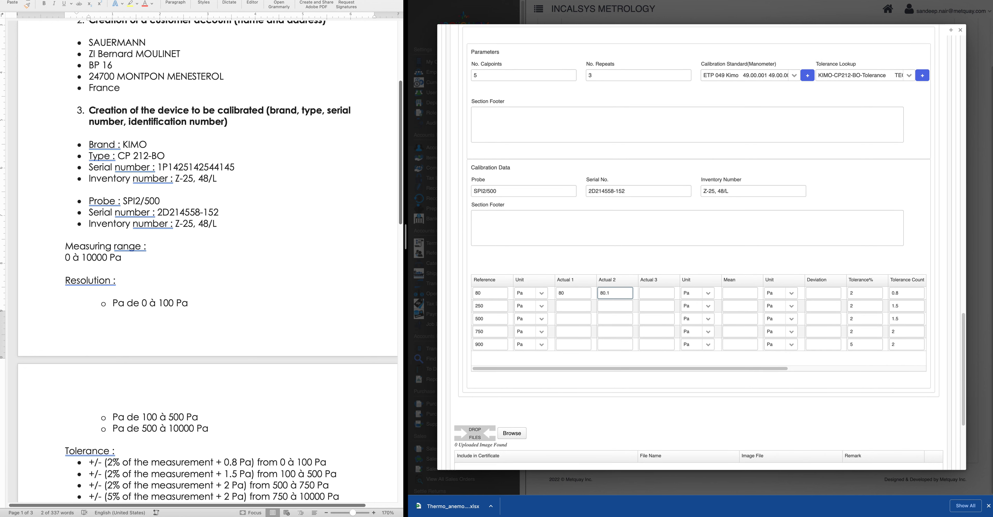
{"action": "key", "text": "Tab"}
{"action": "type", "text": "80"}
{"action": "left_click", "coordinate": [580, 307]}
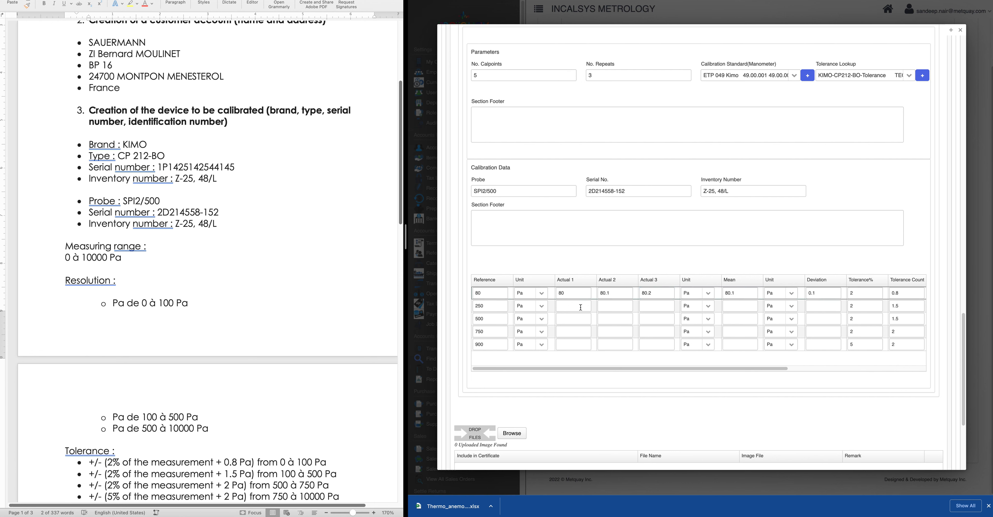
{"action": "type", "text": "25"}
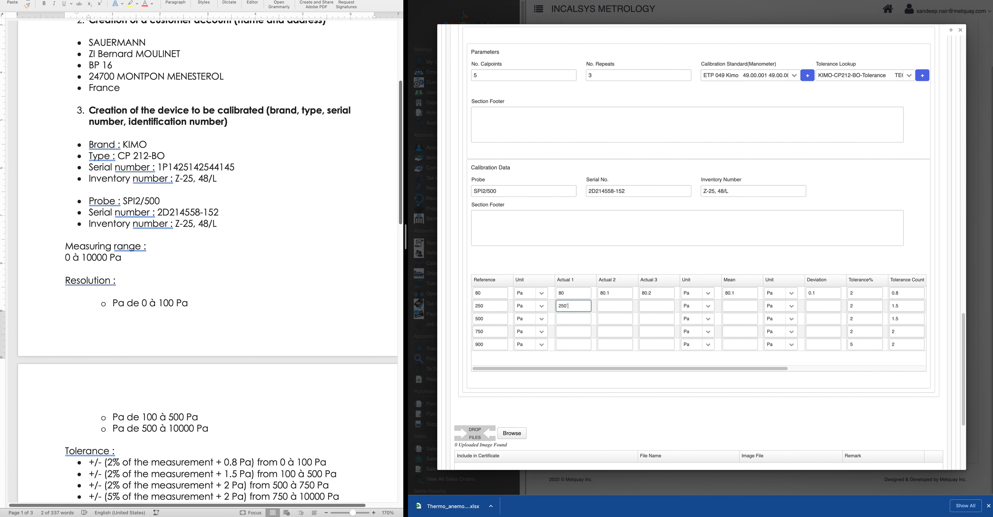
{"action": "type", "text": "0"}
{"action": "key", "text": "Tab"}
{"action": "key", "text": "Tab"}
{"action": "type", "text": "249"}
{"action": "left_click", "coordinate": [579, 319]}
{"action": "type", "text": "5"}
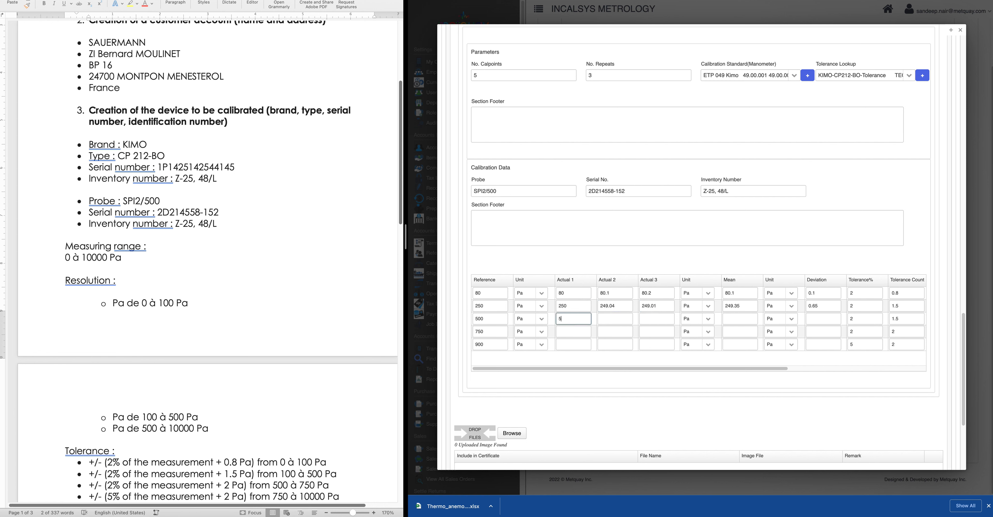
{"action": "key", "text": "Tab"}
{"action": "type", "text": "500"}
{"action": "key", "text": "Tab"}
{"action": "type", "text": "500"}
{"action": "key", "text": "Tab"}
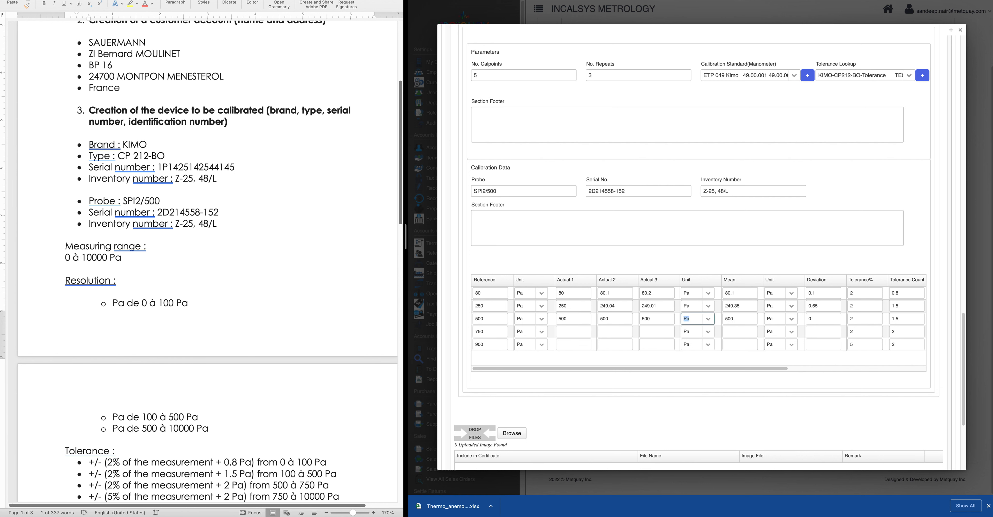
Enter readings for the 750 point (750, 765) and the 900 point (900, 901)
{"action": "left_click", "coordinate": [572, 332]}
{"action": "type", "text": "750"}
{"action": "key", "text": "Tab"}
{"action": "type", "text": "765"}
{"action": "key", "text": "Tab"}
{"action": "left_click", "coordinate": [562, 348]}
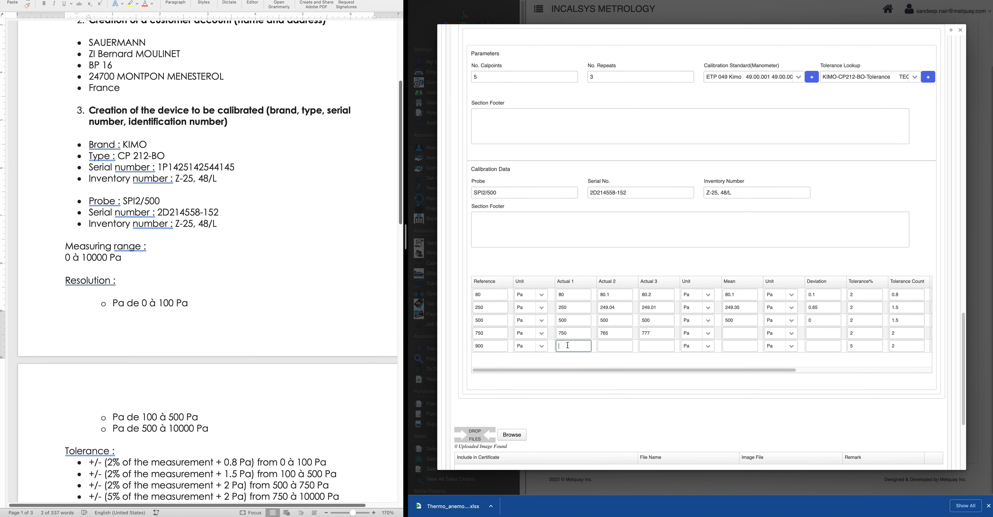
{"action": "type", "text": "900"}
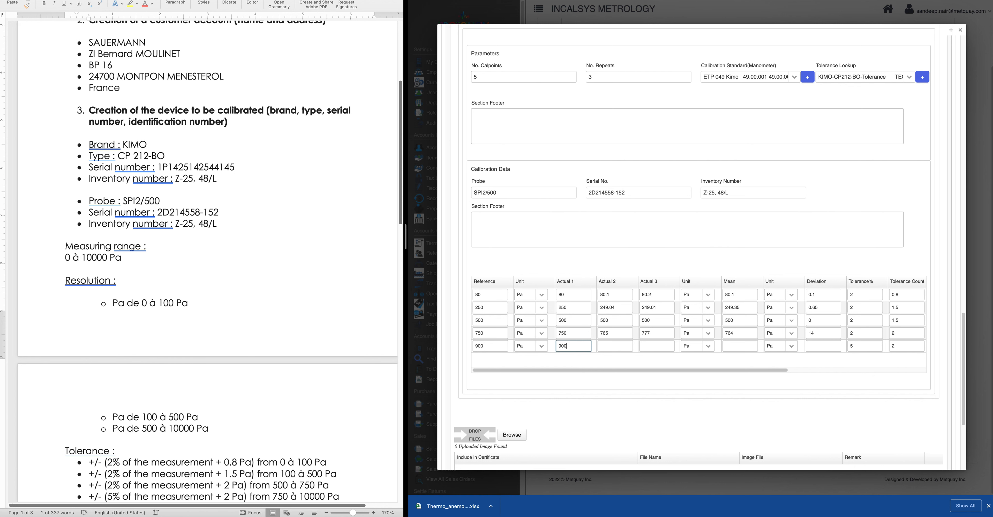
{"action": "key", "text": "Tab"}
{"action": "type", "text": "901"}
{"action": "key", "text": "Tab"}
{"action": "left_click", "coordinate": [622, 361]}
Check each point's Pass status, plus the 750 point's readings and tolerance of 17
{"action": "left_click_drag", "start_coordinate": [653, 371], "coordinate": [836, 372]}
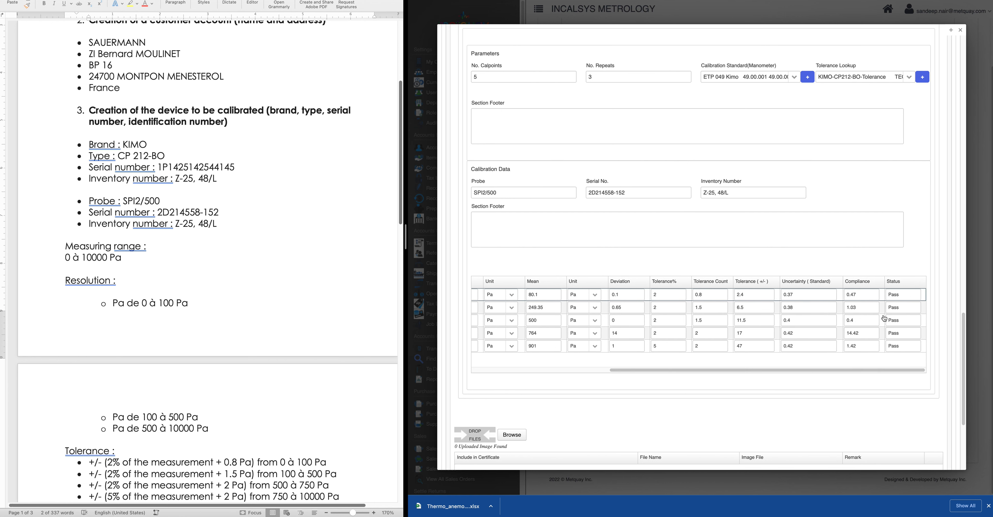
{"action": "scroll", "coordinate": [796, 391], "scroll_direction": "up", "scroll_amount": 1}
{"action": "left_click_drag", "start_coordinate": [796, 391], "coordinate": [574, 382]}
{"action": "scroll", "coordinate": [662, 328], "scroll_direction": "down", "scroll_amount": 2}
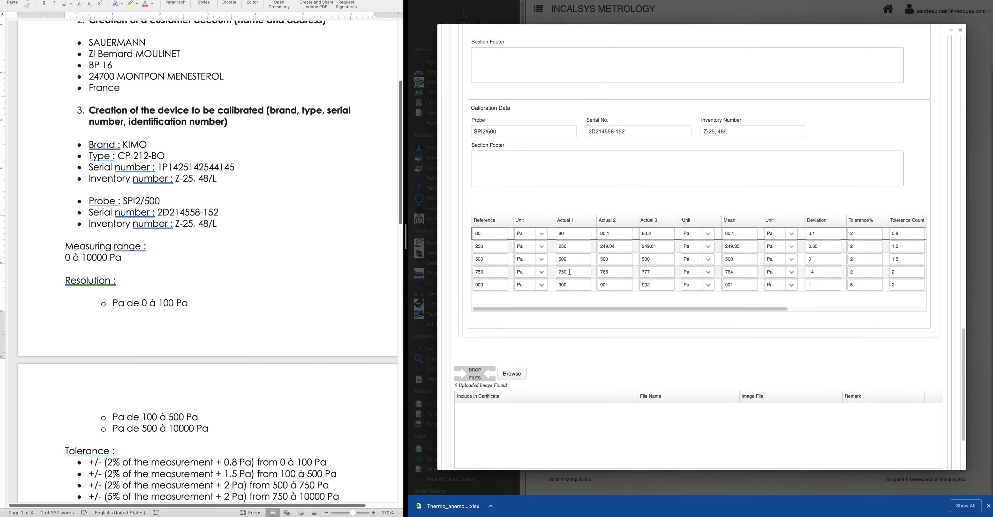
{"action": "double_click", "coordinate": [557, 273]}
{"action": "left_click", "coordinate": [614, 273]}
{"action": "left_click", "coordinate": [657, 273]}
{"action": "left_click_drag", "start_coordinate": [687, 308], "coordinate": [827, 309]}
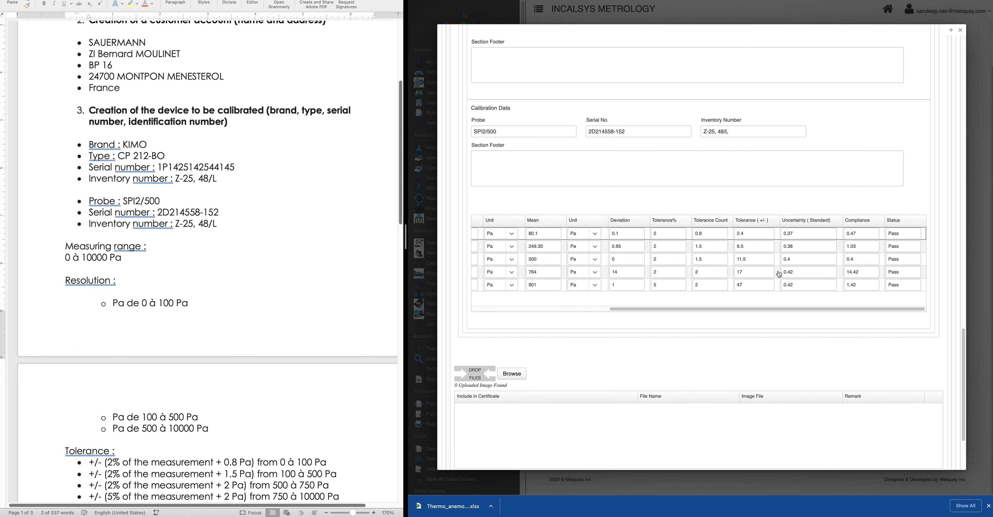
{"action": "double_click", "coordinate": [751, 270]}
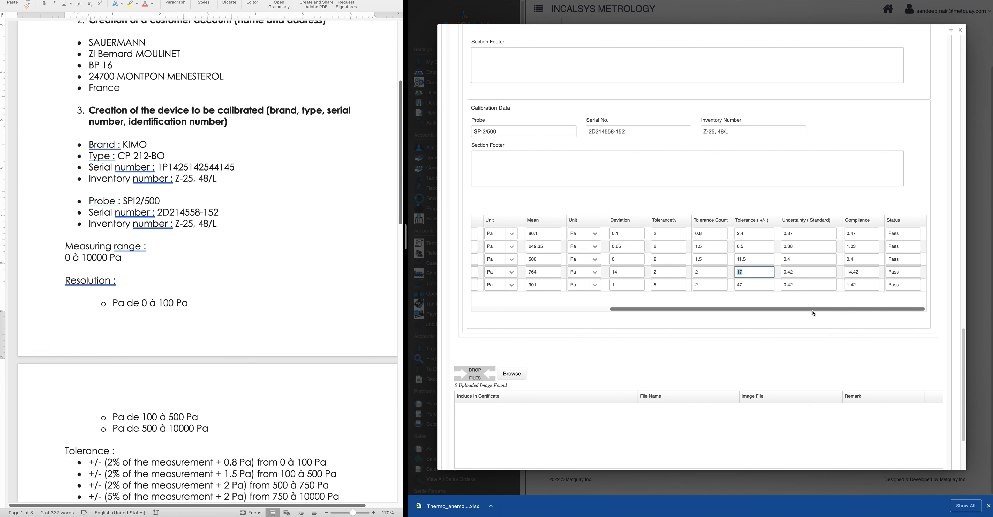
{"action": "left_click_drag", "start_coordinate": [812, 310], "coordinate": [595, 331]}
{"action": "scroll", "coordinate": [596, 332], "scroll_direction": "down", "scroll_amount": 3}
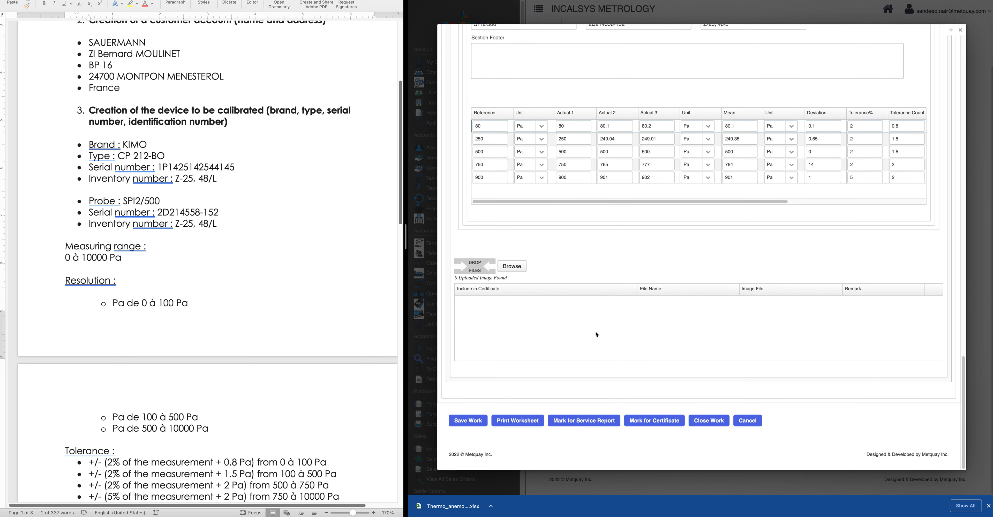
Save the As Found readings and add a new As Left calibration
{"action": "left_click", "coordinate": [475, 424]}
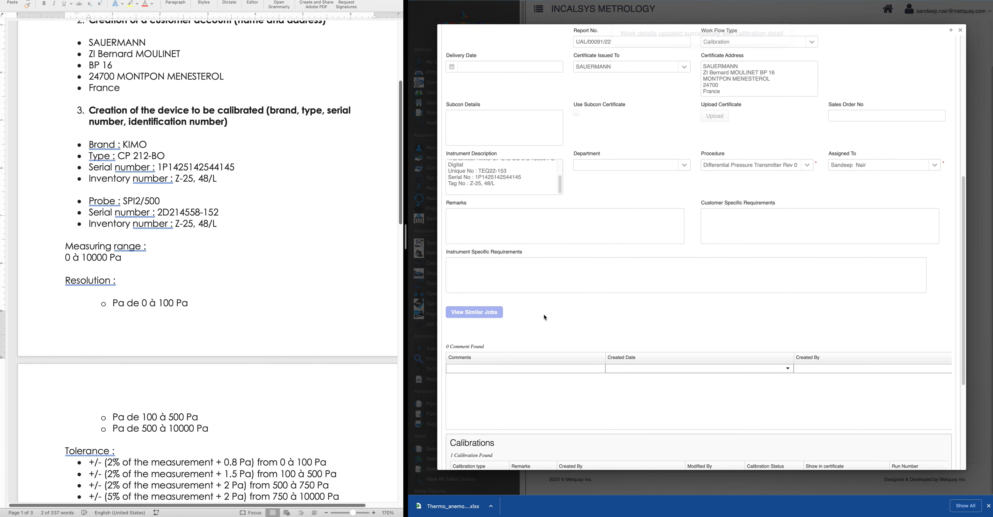
{"action": "scroll", "coordinate": [545, 316], "scroll_direction": "down", "scroll_amount": 5}
{"action": "left_click", "coordinate": [461, 371]}
Show the As Left calibration in the certificate, using the Differential Pressure Transmitter procedure
{"action": "scroll", "coordinate": [590, 331], "scroll_direction": "down", "scroll_amount": 3}
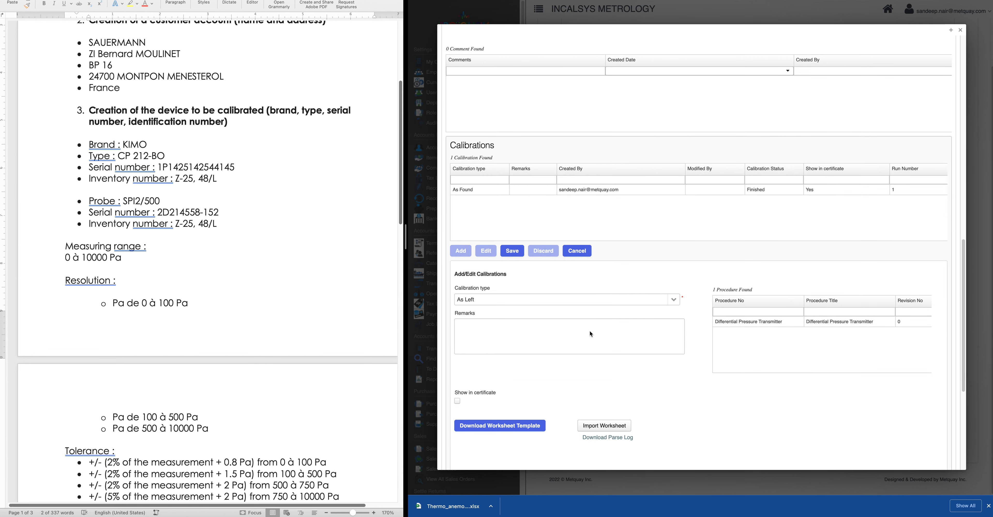
{"action": "scroll", "coordinate": [489, 285], "scroll_direction": "down", "scroll_amount": 2}
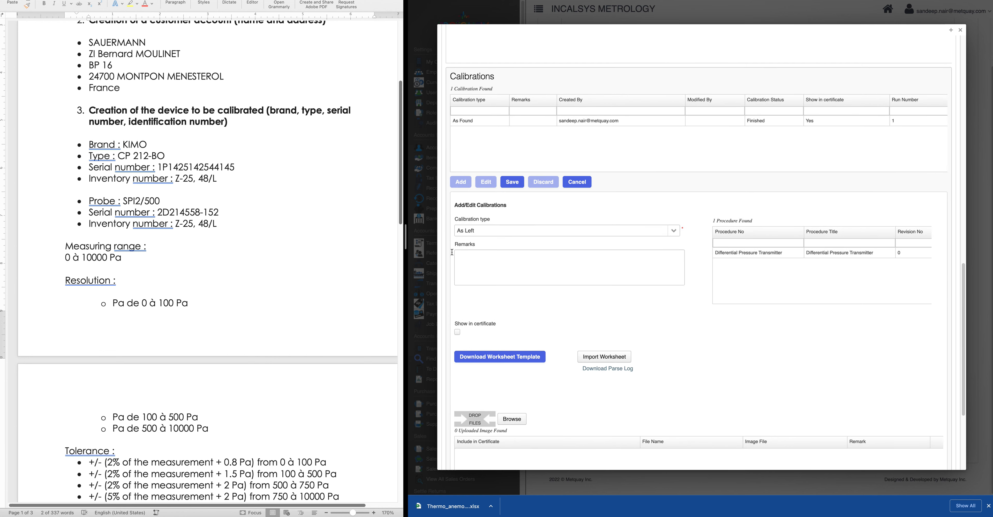
{"action": "left_click", "coordinate": [457, 332]}
{"action": "left_click", "coordinate": [745, 256]}
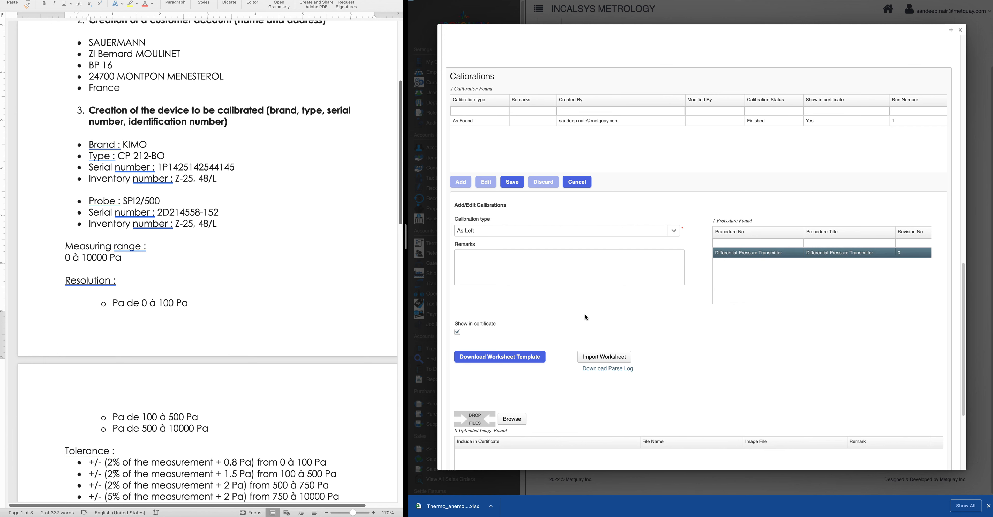
{"action": "scroll", "coordinate": [585, 313], "scroll_direction": "down", "scroll_amount": 9}
{"action": "scroll", "coordinate": [586, 316], "scroll_direction": "down", "scroll_amount": 3}
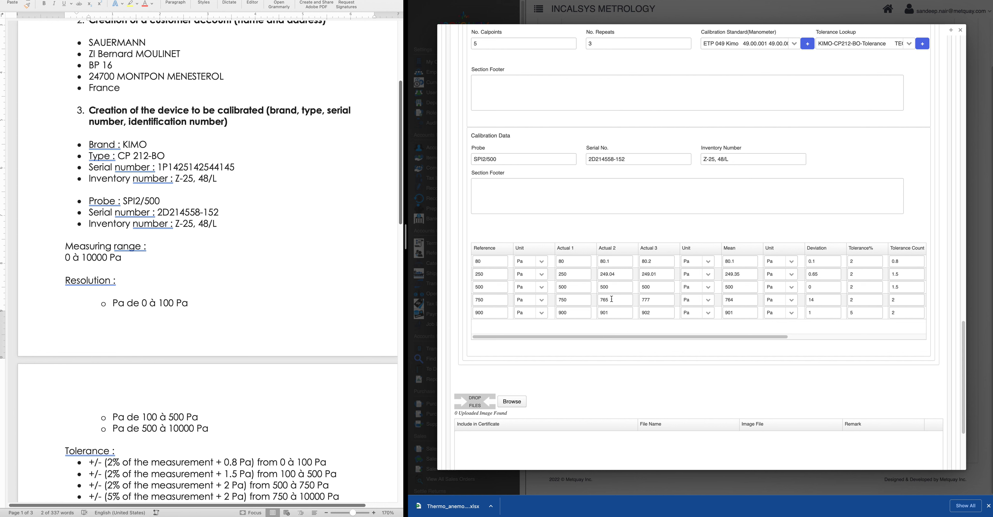
Overwrite the 750 point's second and third readings with 749
{"action": "left_click_drag", "start_coordinate": [623, 300], "coordinate": [596, 305]}
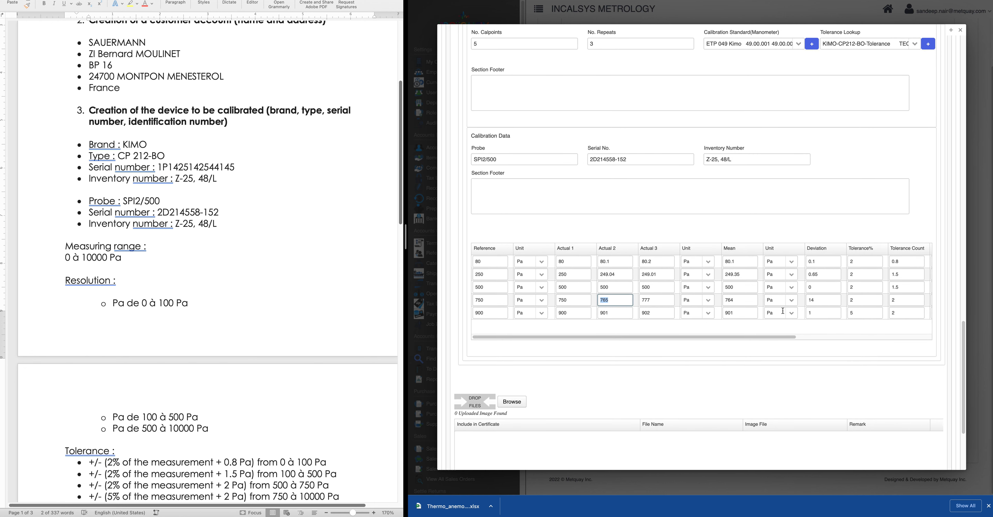
{"action": "type", "text": "749"}
{"action": "key", "text": "Tab"}
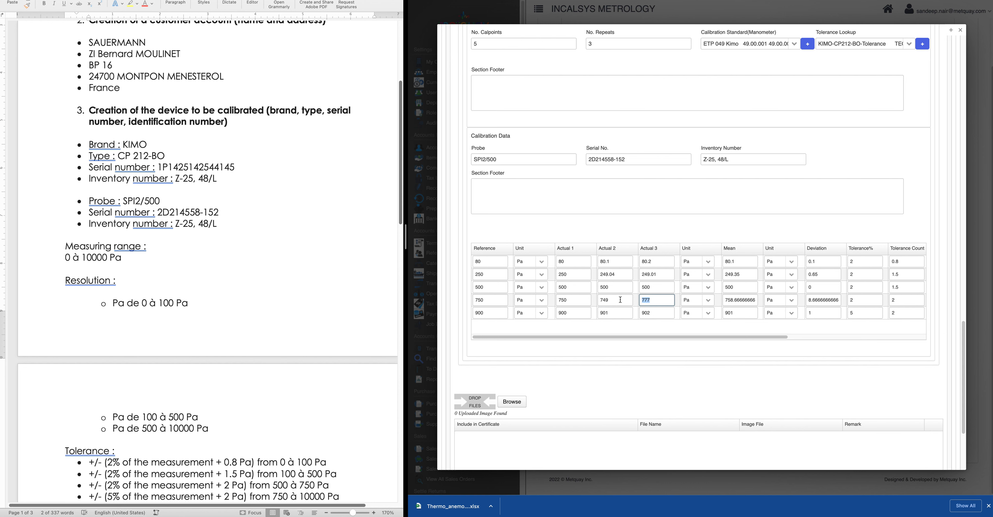
{"action": "type", "text": "749"}
{"action": "left_click", "coordinate": [693, 335]}
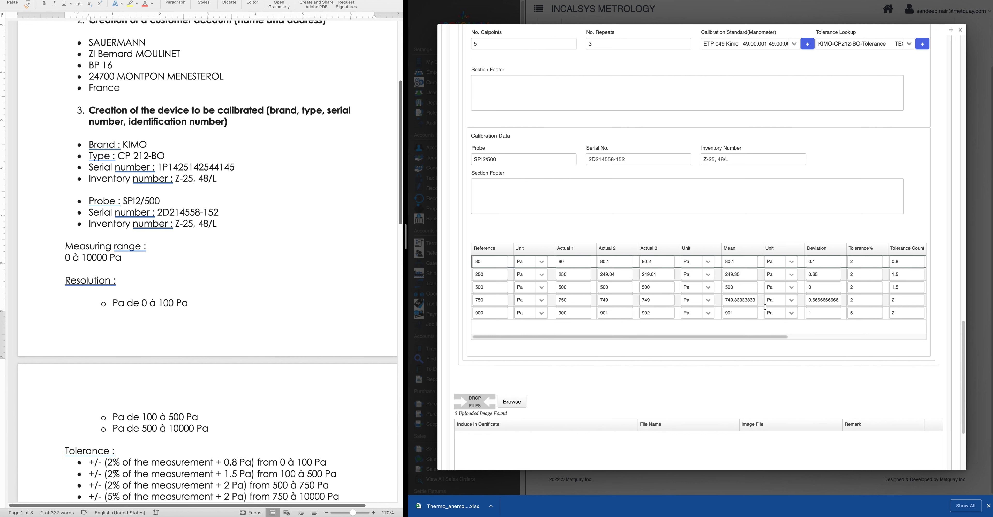
Check the 750 point's recalculated mean of about 749.33 and deviation of about 0.67
{"action": "double_click", "coordinate": [726, 300]}
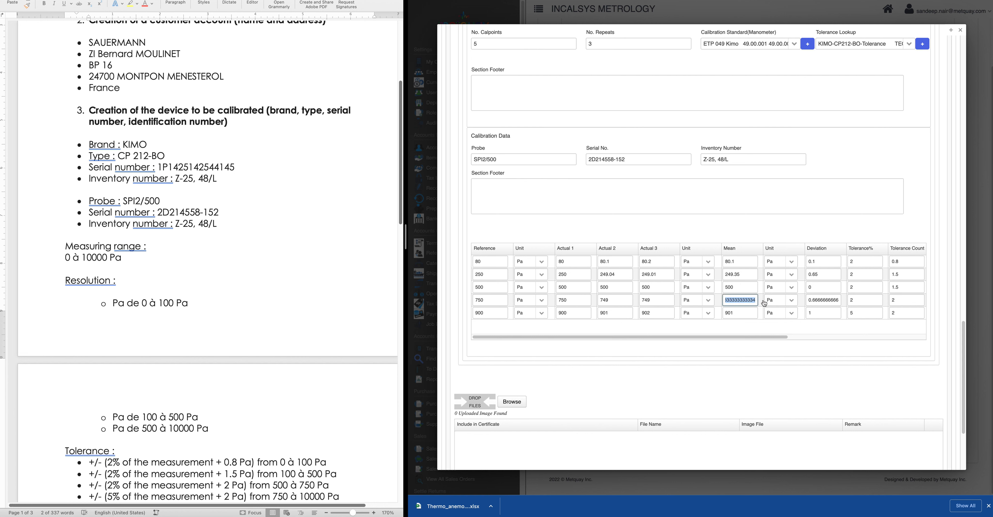
{"action": "left_click", "coordinate": [756, 300]}
{"action": "left_click_drag", "start_coordinate": [755, 300], "coordinate": [706, 302]}
{"action": "left_click_drag", "start_coordinate": [810, 300], "coordinate": [852, 302]}
{"action": "left_click", "coordinate": [774, 336]}
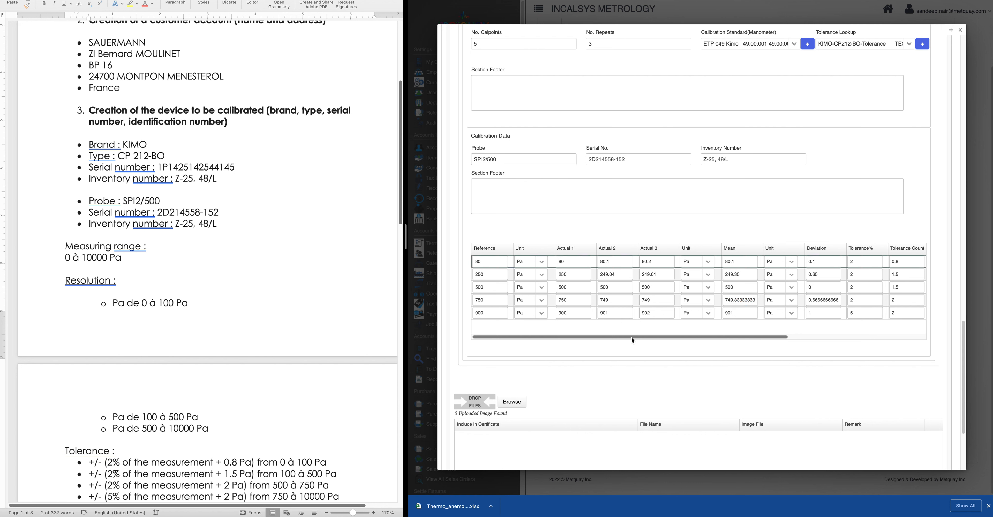
{"action": "scroll", "coordinate": [658, 376], "scroll_direction": "down", "scroll_amount": 5}
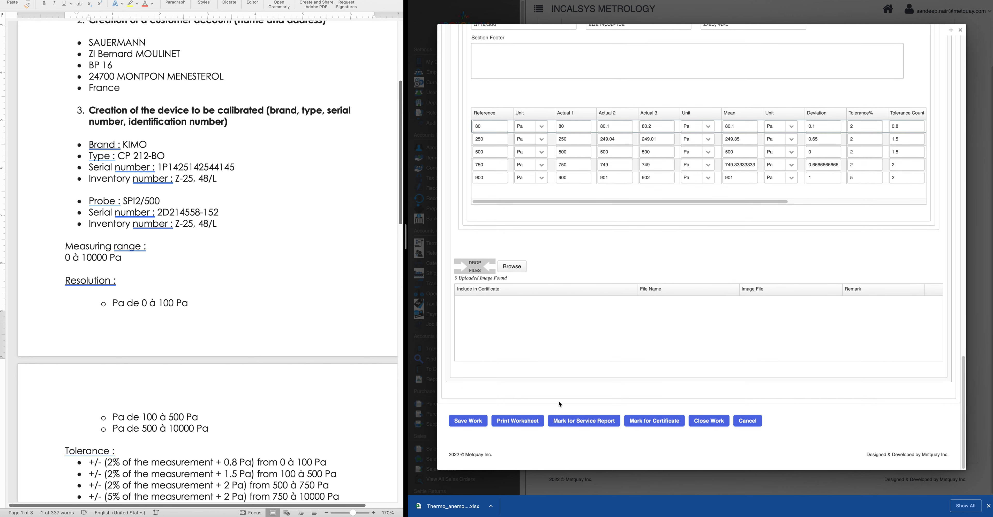
Save the As Left work, confirm marking it for certificate, and open certificate configuration
{"action": "left_click", "coordinate": [470, 425]}
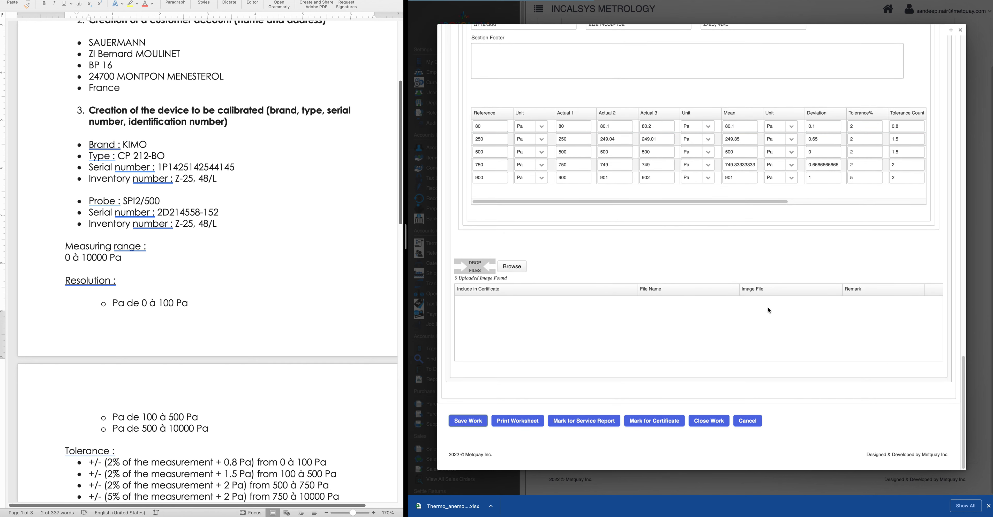
{"action": "scroll", "coordinate": [679, 292], "scroll_direction": "down", "scroll_amount": 7}
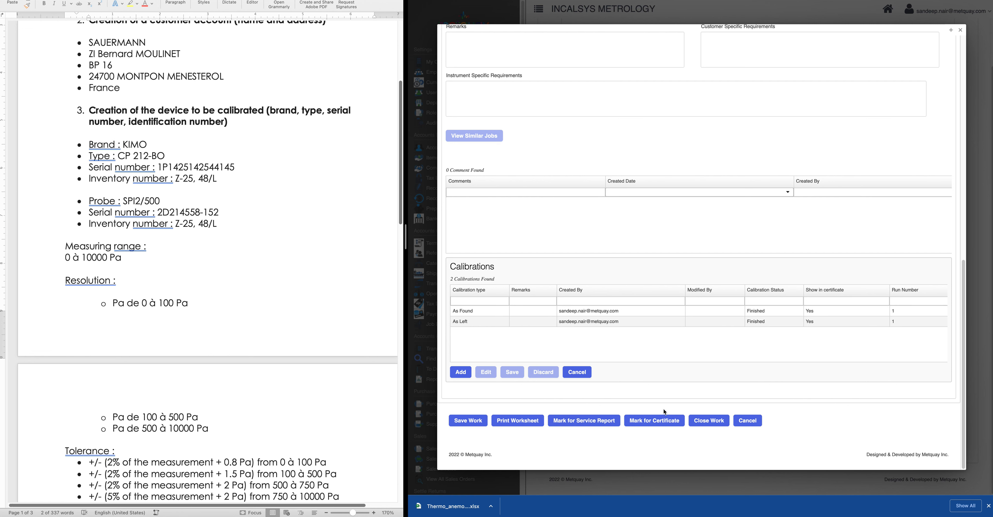
{"action": "left_click", "coordinate": [654, 423]}
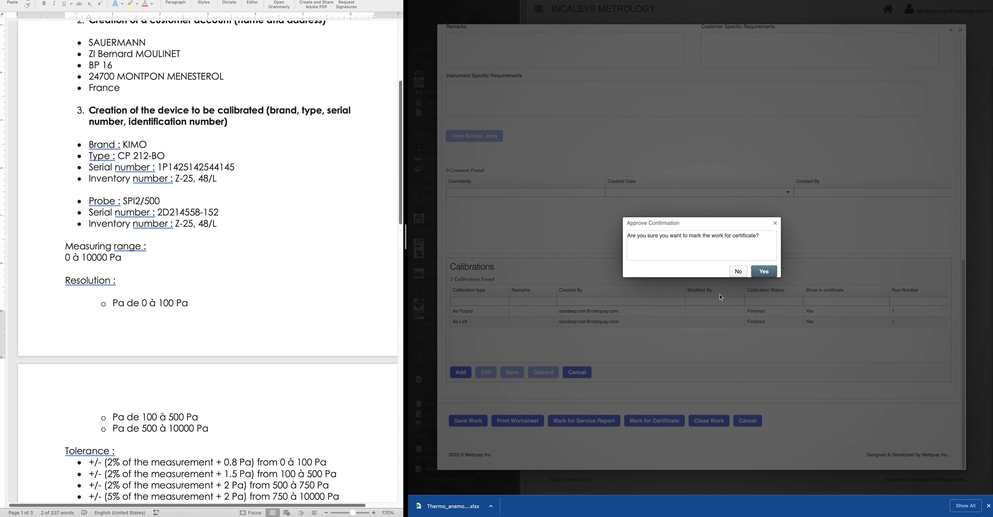
{"action": "left_click", "coordinate": [764, 274]}
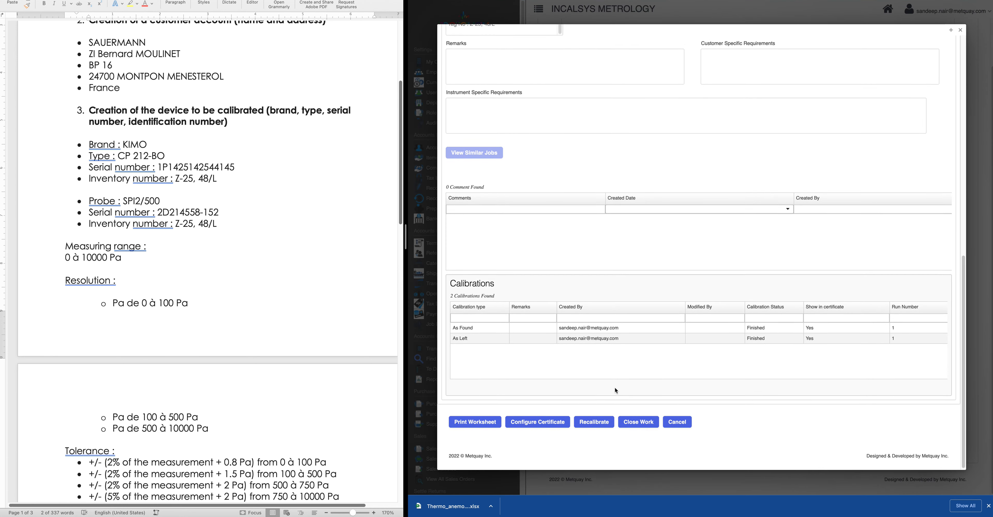
{"action": "left_click", "coordinate": [554, 422]}
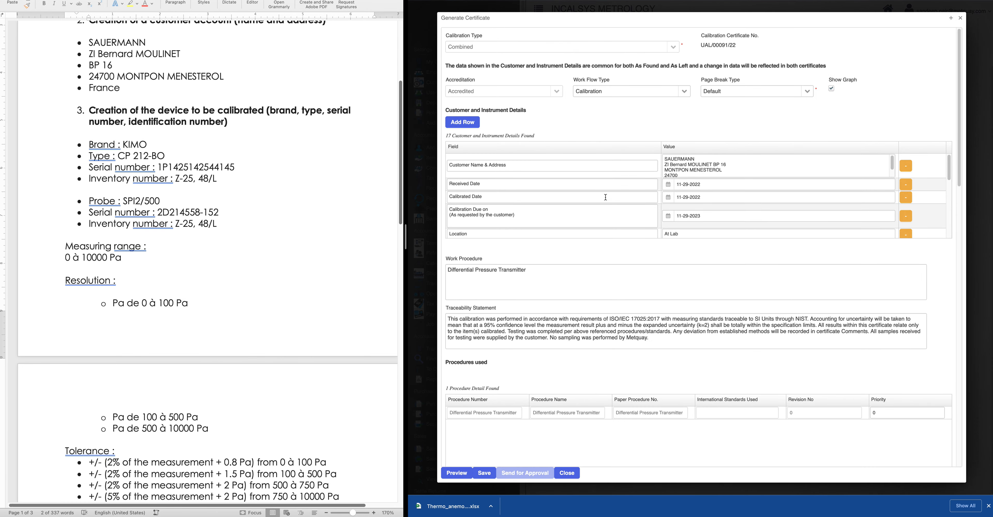
Review the Generate Certificate form's reference equipment and uncertainty sections, then preview Report.pdf
{"action": "scroll", "coordinate": [657, 272], "scroll_direction": "down", "scroll_amount": 2}
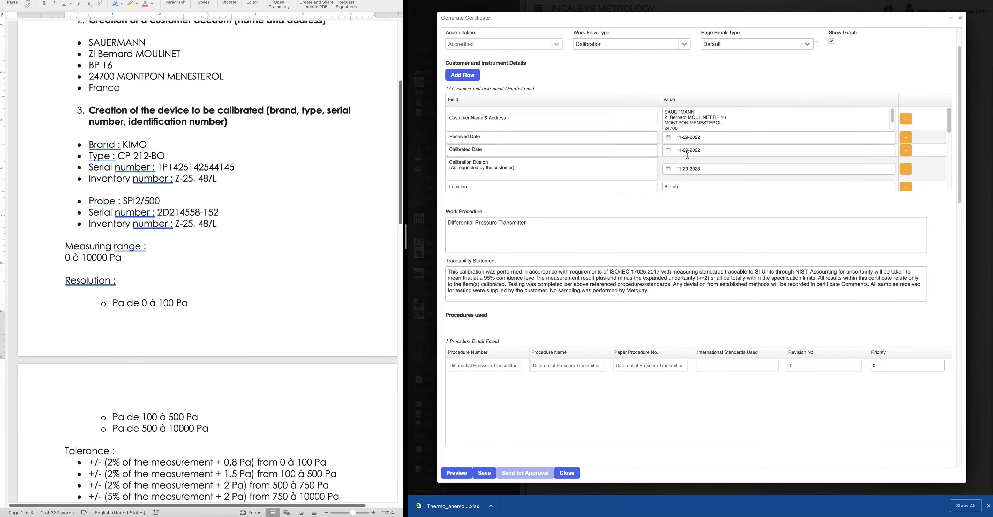
{"action": "scroll", "coordinate": [688, 155], "scroll_direction": "down", "scroll_amount": 1}
{"action": "scroll", "coordinate": [592, 176], "scroll_direction": "down", "scroll_amount": 3}
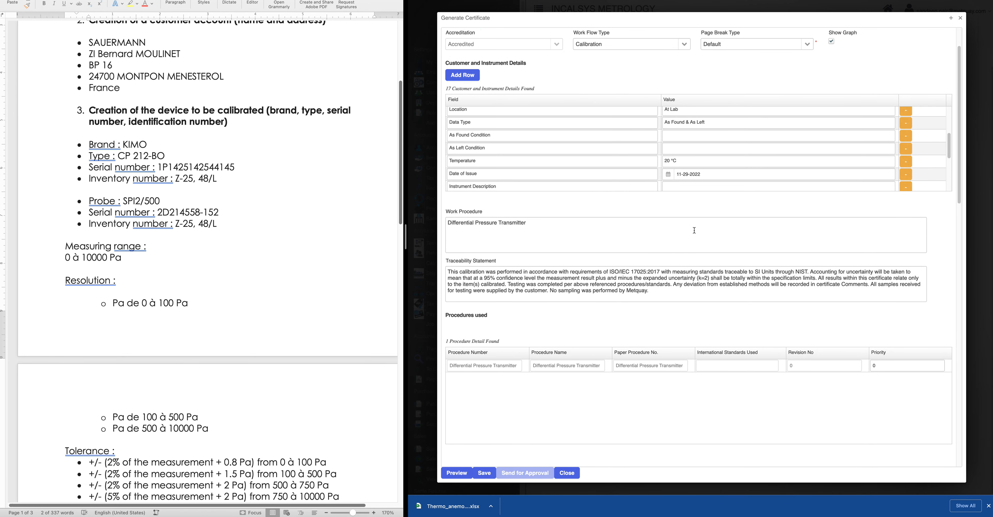
{"action": "scroll", "coordinate": [691, 218], "scroll_direction": "down", "scroll_amount": 1}
{"action": "scroll", "coordinate": [781, 409], "scroll_direction": "down", "scroll_amount": 10}
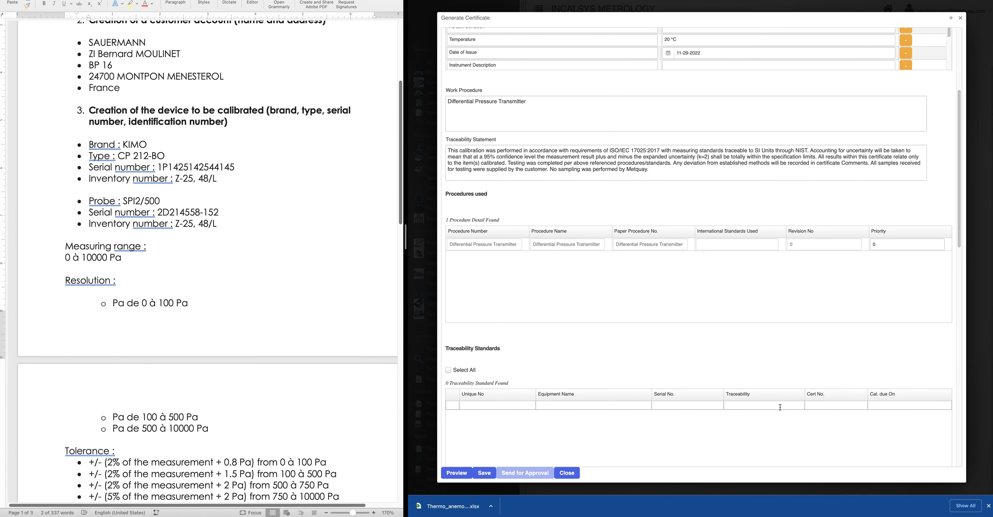
{"action": "scroll", "coordinate": [607, 303], "scroll_direction": "down", "scroll_amount": 2}
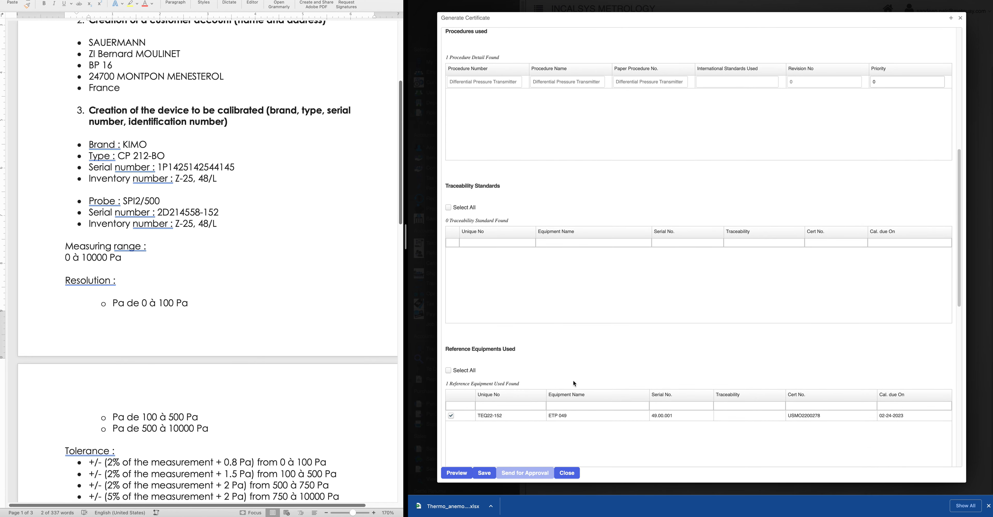
{"action": "scroll", "coordinate": [601, 423], "scroll_direction": "down", "scroll_amount": 5}
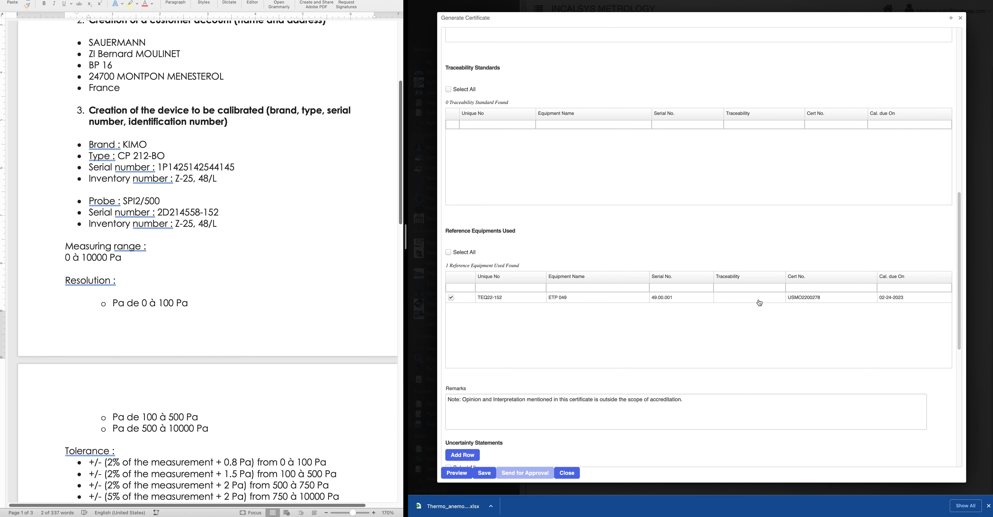
{"action": "scroll", "coordinate": [692, 361], "scroll_direction": "down", "scroll_amount": 2}
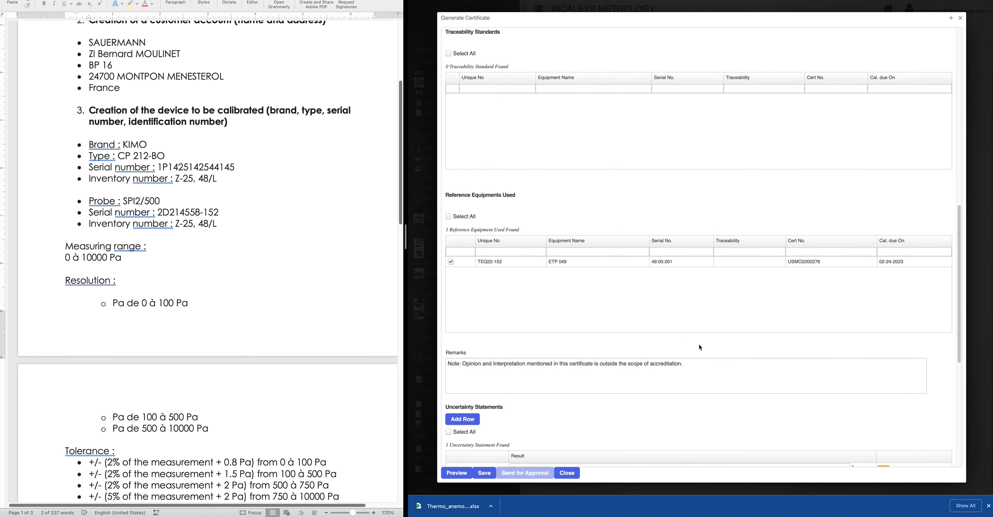
{"action": "scroll", "coordinate": [701, 347], "scroll_direction": "down", "scroll_amount": 10}
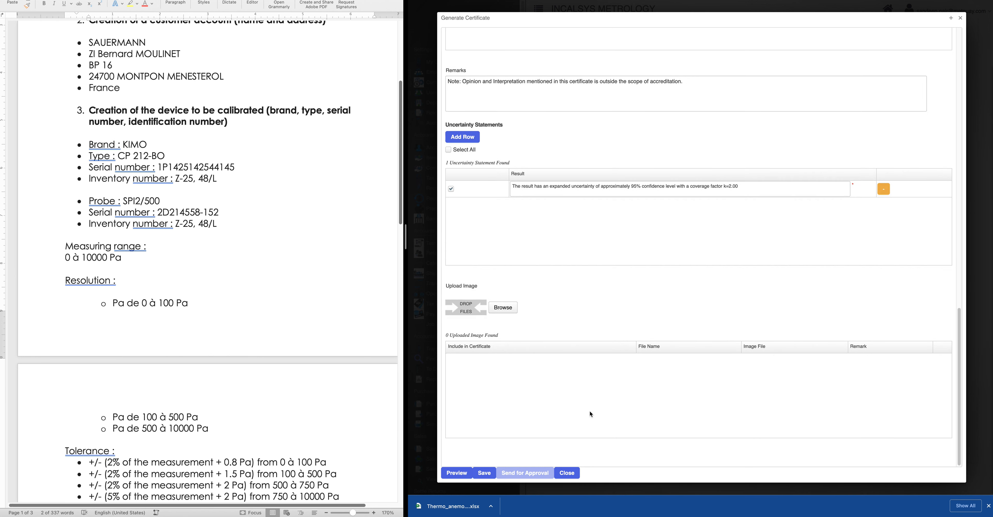
{"action": "left_click", "coordinate": [456, 473]}
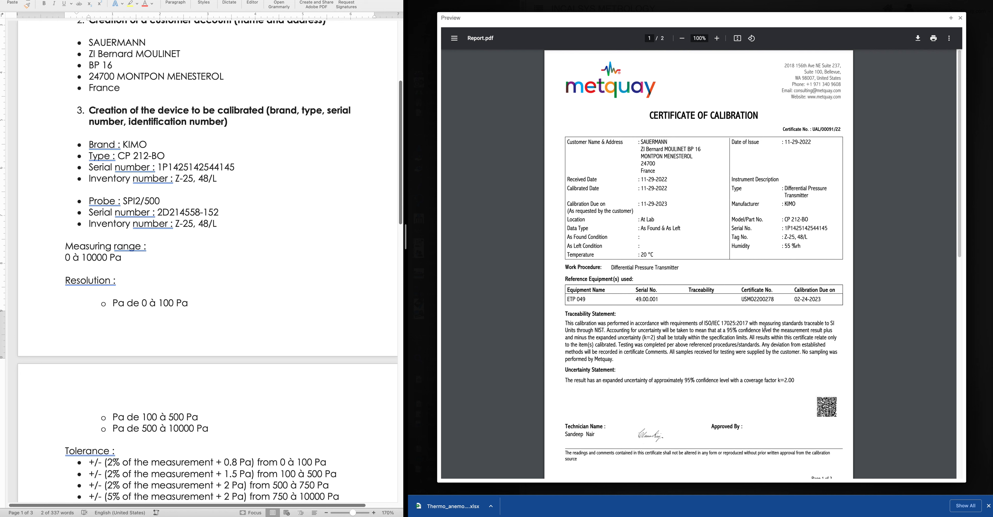
Check the 749.3333333333334 As Left mean on page 2, close the preview and save
{"action": "scroll", "coordinate": [774, 399], "scroll_direction": "down", "scroll_amount": 3}
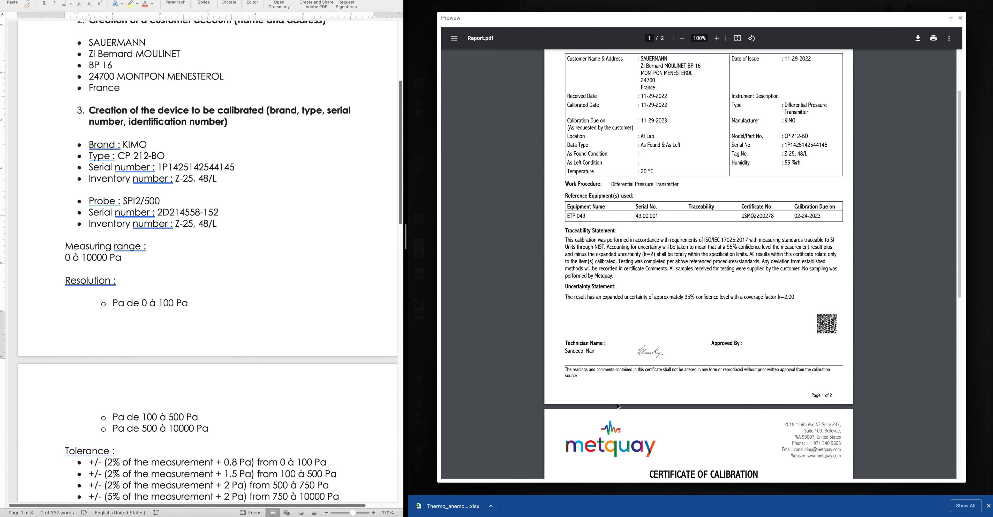
{"action": "scroll", "coordinate": [676, 350], "scroll_direction": "down", "scroll_amount": 12}
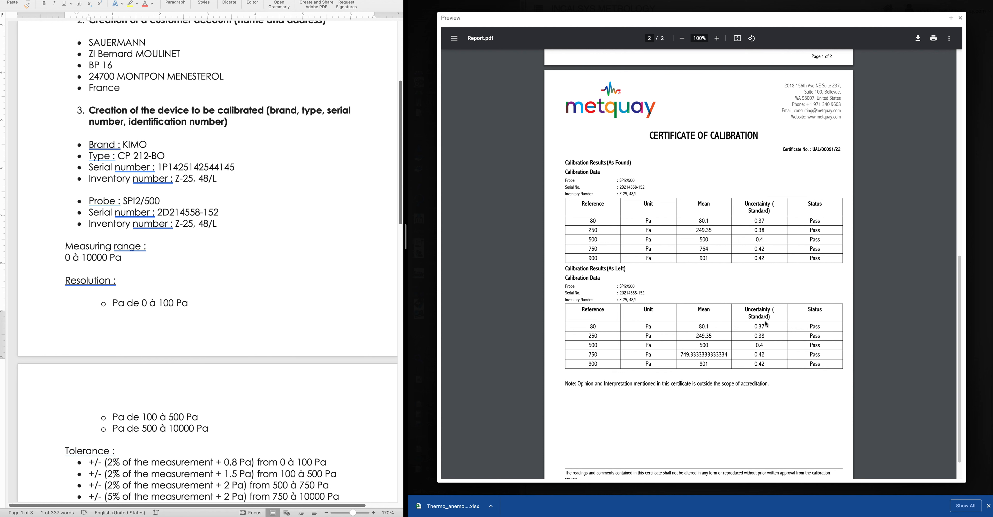
{"action": "left_click_drag", "start_coordinate": [690, 354], "coordinate": [733, 357]}
{"action": "left_click", "coordinate": [730, 354]}
{"action": "left_click_drag", "start_coordinate": [728, 354], "coordinate": [693, 355]}
{"action": "scroll", "coordinate": [704, 325], "scroll_direction": "down", "scroll_amount": 2}
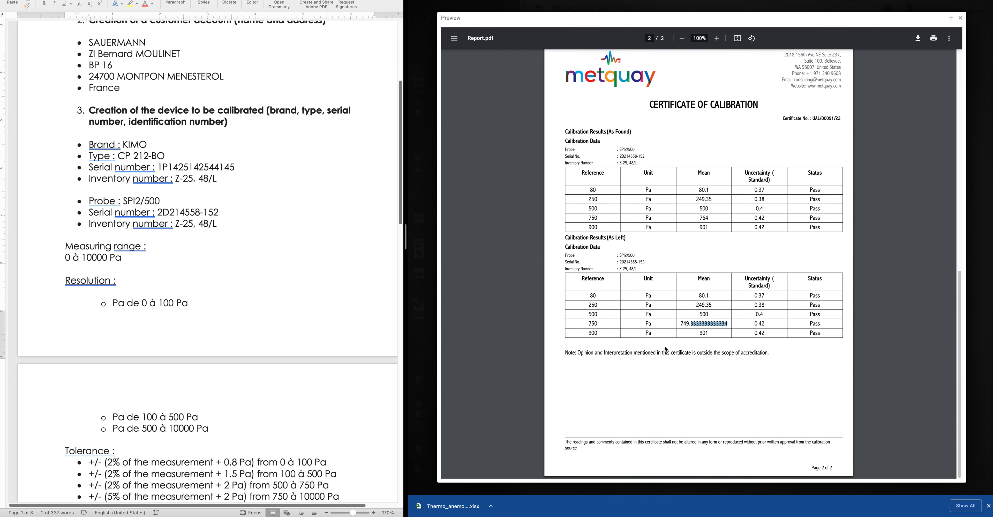
{"action": "left_click", "coordinate": [960, 18]}
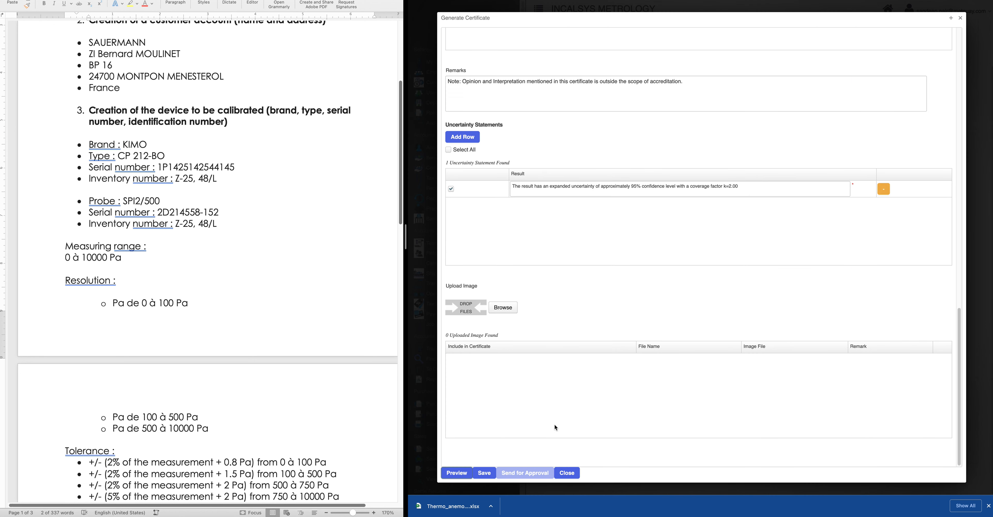
{"action": "left_click", "coordinate": [488, 473]}
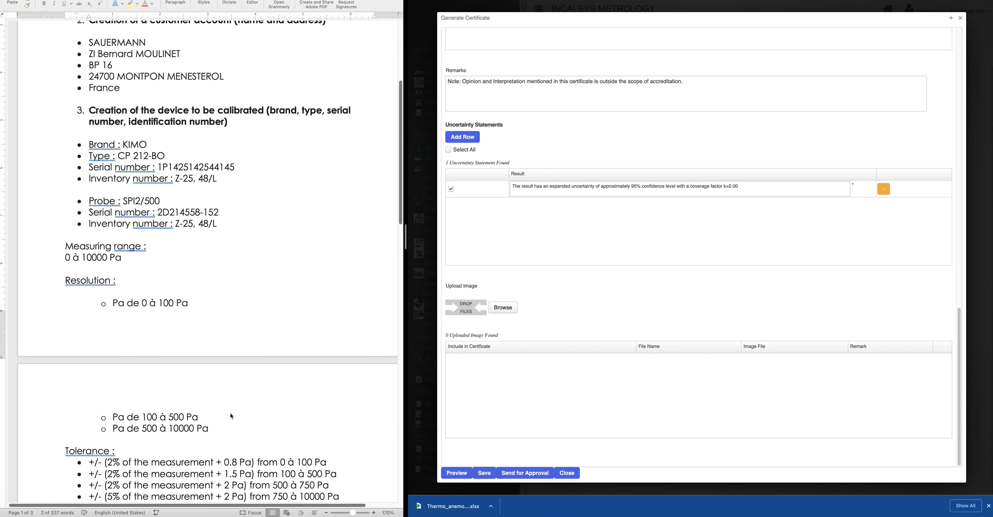
{"action": "scroll", "coordinate": [235, 418], "scroll_direction": "down", "scroll_amount": 5}
{"action": "scroll", "coordinate": [248, 422], "scroll_direction": "down", "scroll_amount": 7}
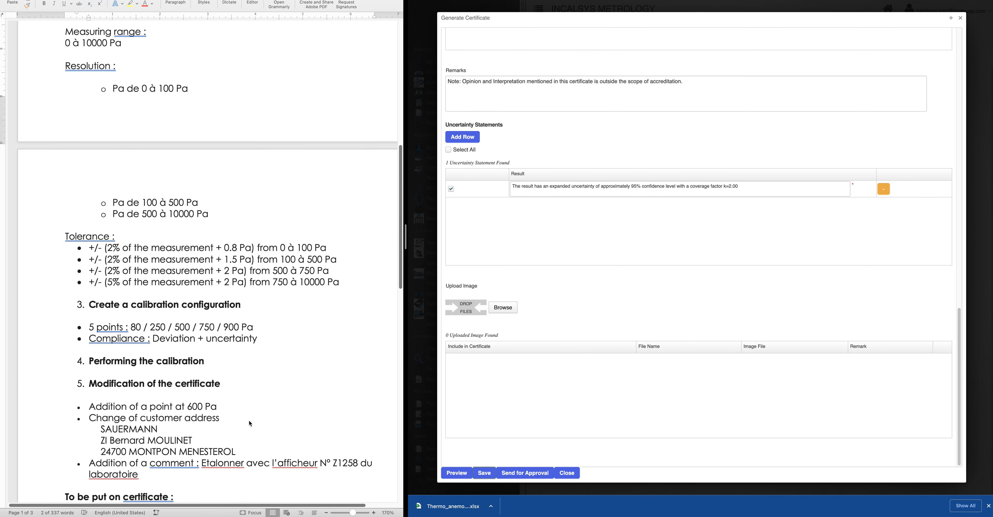
{"action": "scroll", "coordinate": [231, 409], "scroll_direction": "down", "scroll_amount": 3}
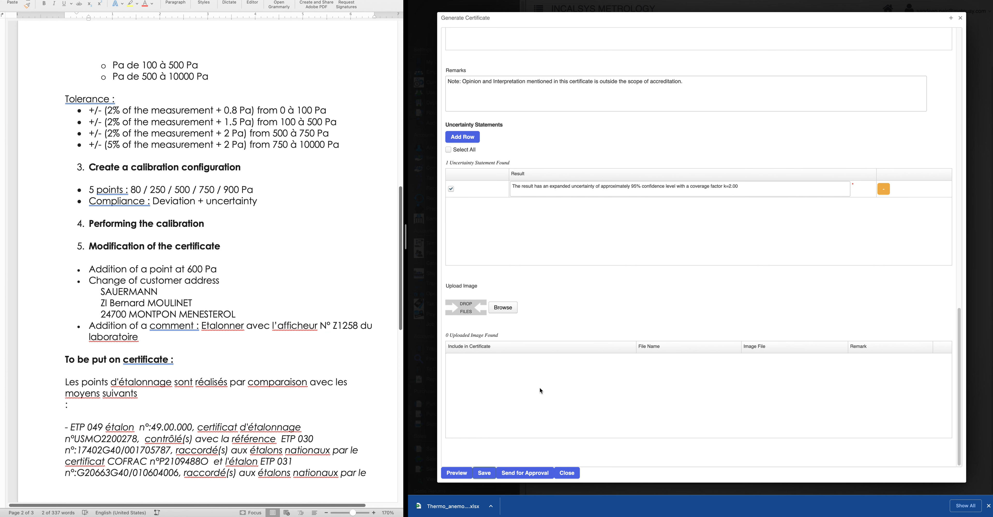
Send the certificate for approval and search My Works for Started works only
{"action": "left_click", "coordinate": [540, 473]}
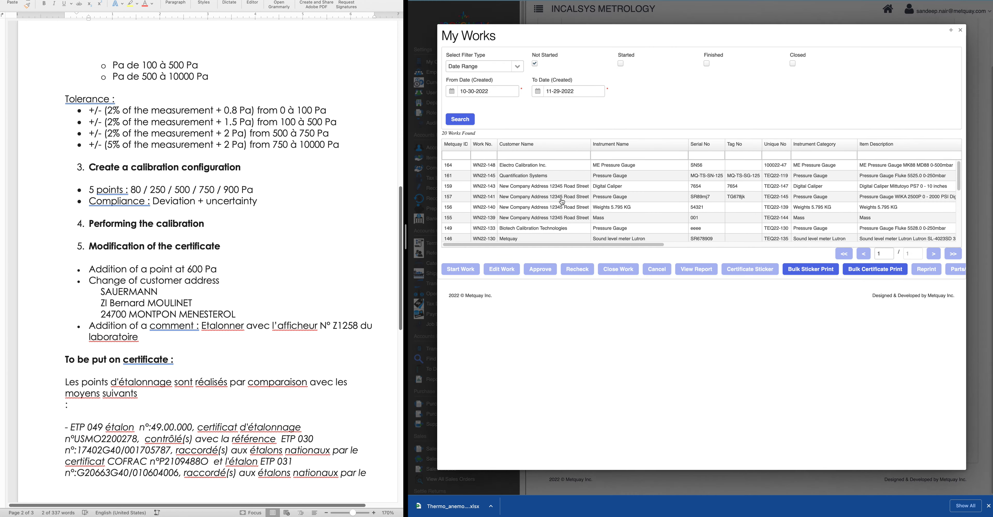
{"action": "left_click", "coordinate": [537, 66]}
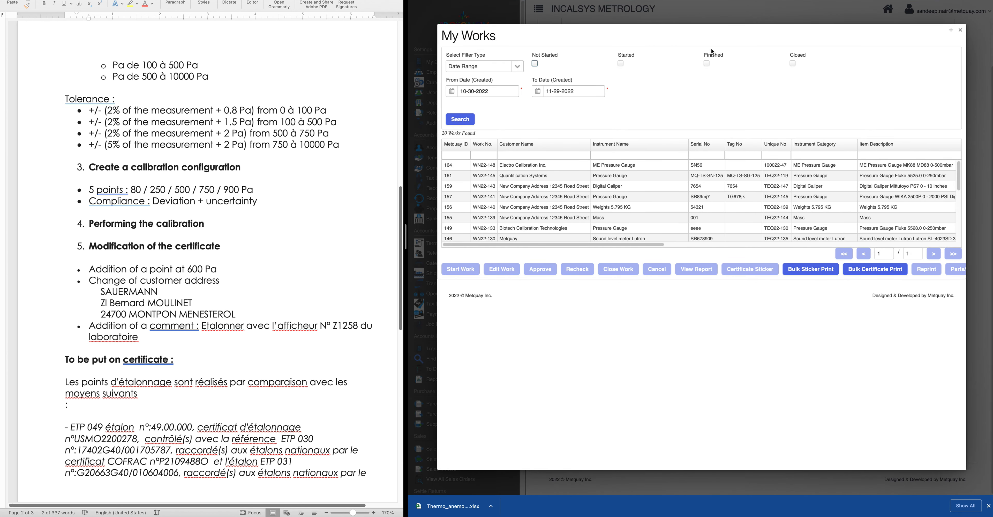
{"action": "left_click", "coordinate": [620, 64]}
{"action": "left_click", "coordinate": [464, 120]}
Select SAUERMANN work WN22-149 and open its Rev0 combined certificate
{"action": "left_click", "coordinate": [615, 166]}
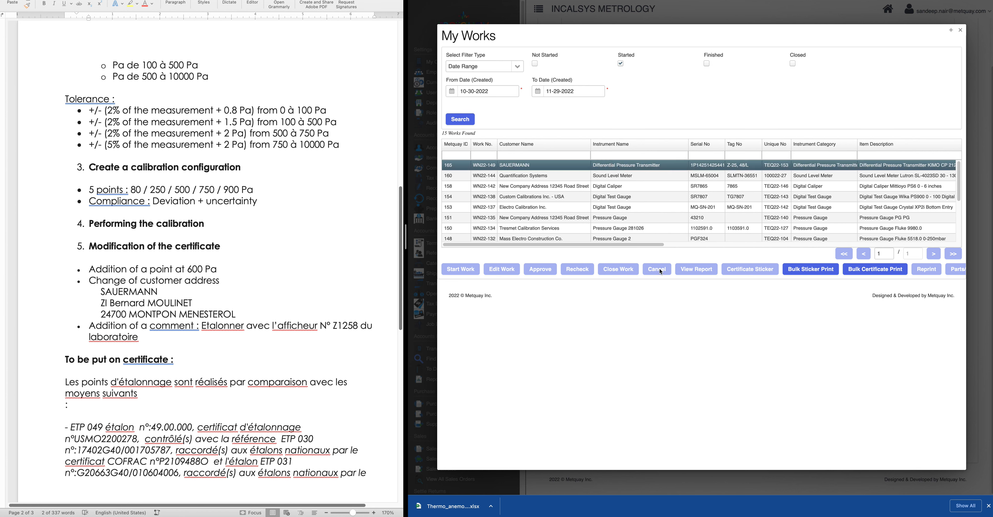
{"action": "left_click_drag", "start_coordinate": [645, 244], "coordinate": [726, 247]}
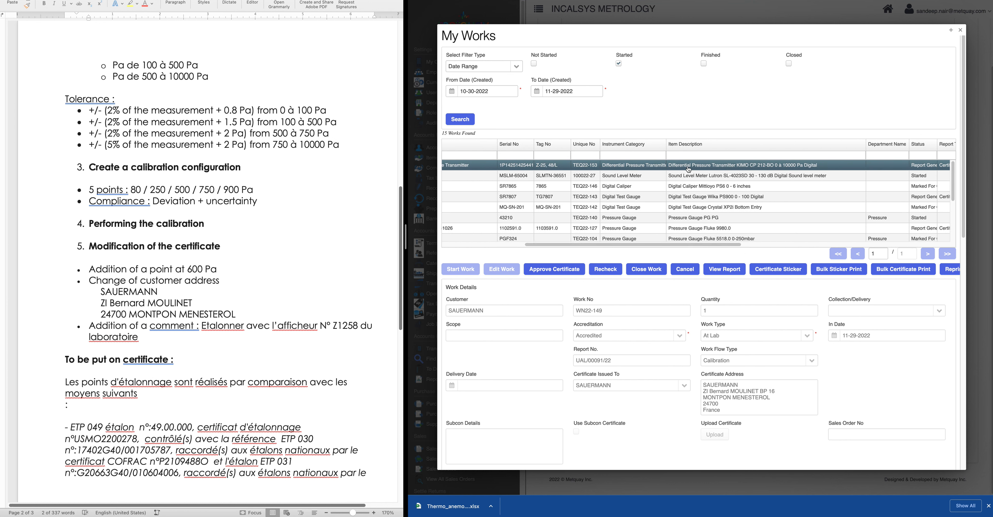
{"action": "left_click_drag", "start_coordinate": [717, 244], "coordinate": [783, 241]}
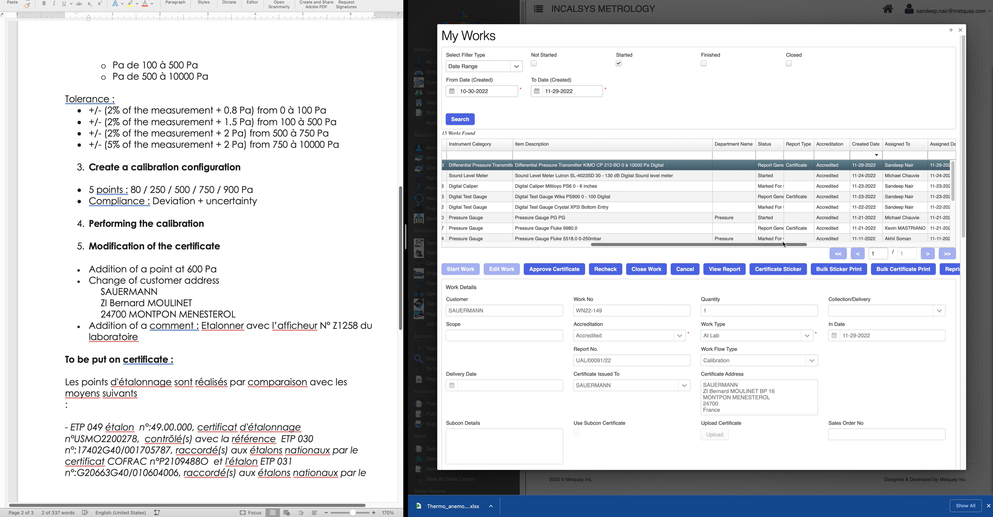
{"action": "left_click_drag", "start_coordinate": [784, 142], "coordinate": [810, 143]}
{"action": "left_click_drag", "start_coordinate": [656, 246], "coordinate": [489, 244]}
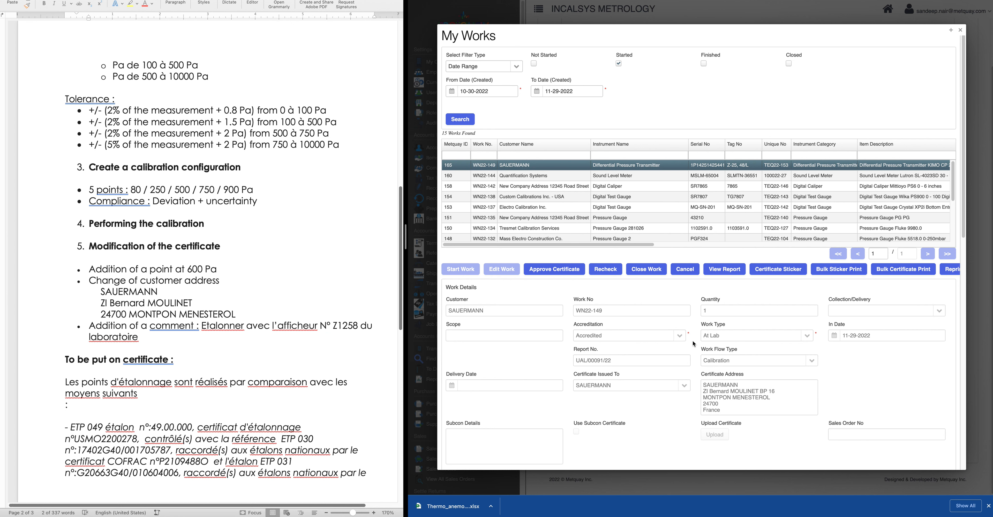
{"action": "scroll", "coordinate": [693, 340], "scroll_direction": "down", "scroll_amount": 4}
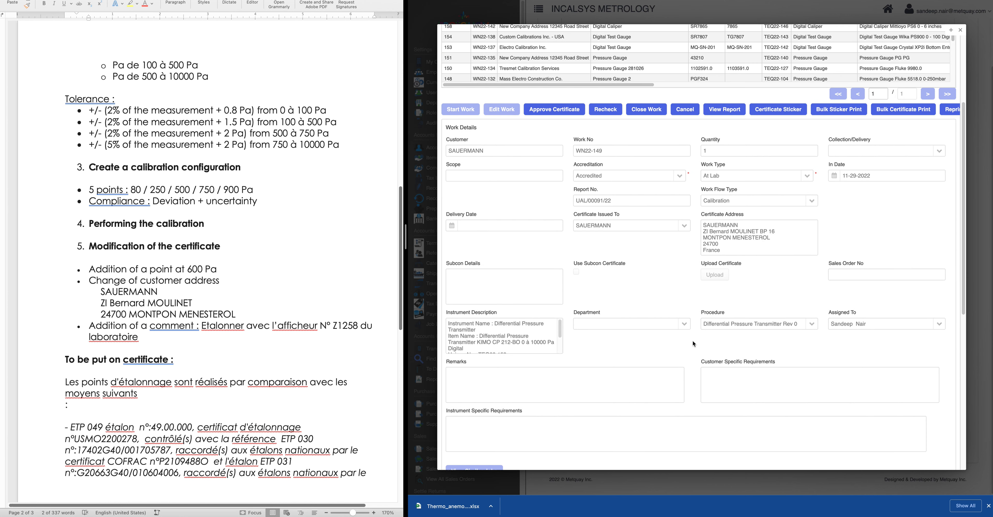
{"action": "scroll", "coordinate": [693, 341], "scroll_direction": "up", "scroll_amount": 2}
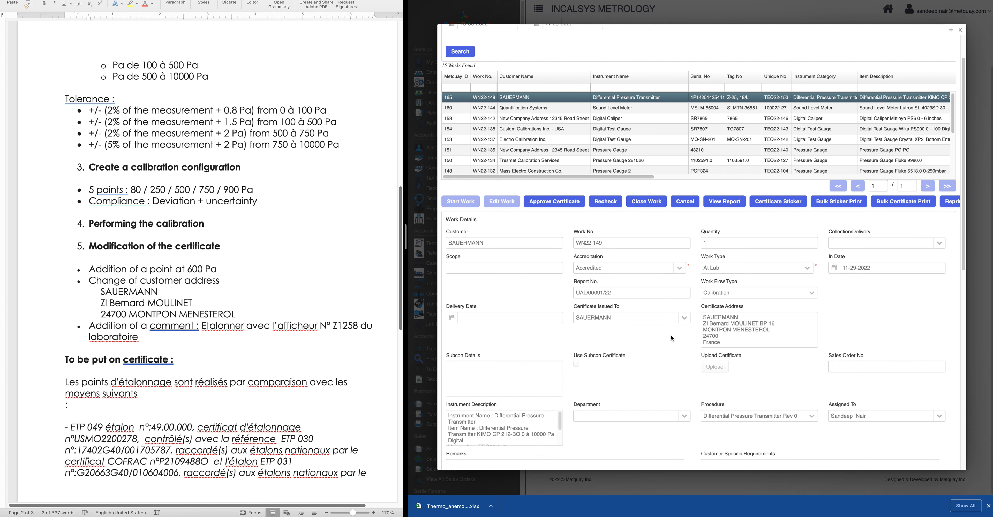
{"action": "left_click", "coordinate": [719, 206]}
Scroll through the Rev0 certificate, close it, and bring up WN22-149's Recheck options
{"action": "scroll", "coordinate": [633, 291], "scroll_direction": "down", "scroll_amount": 15}
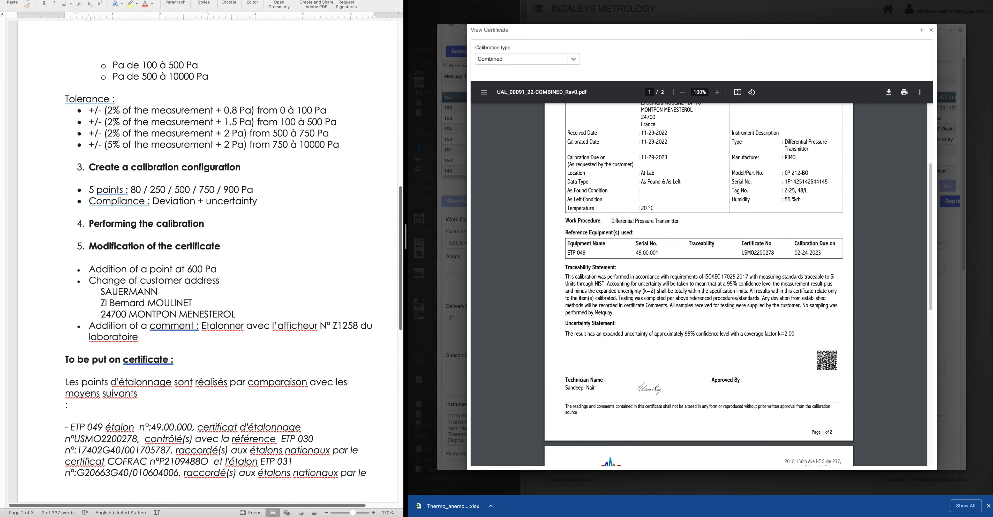
{"action": "scroll", "coordinate": [632, 291], "scroll_direction": "up", "scroll_amount": 6}
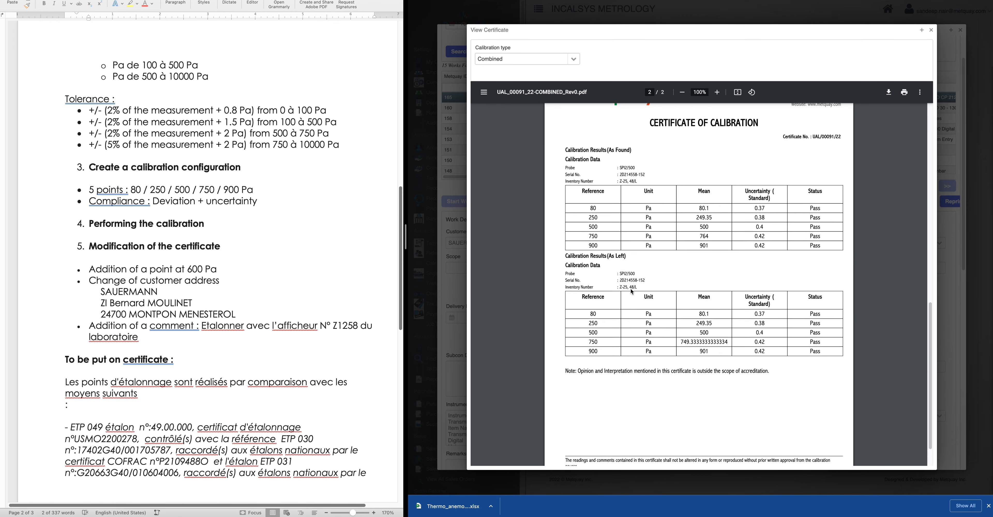
{"action": "scroll", "coordinate": [632, 291], "scroll_direction": "up", "scroll_amount": 8}
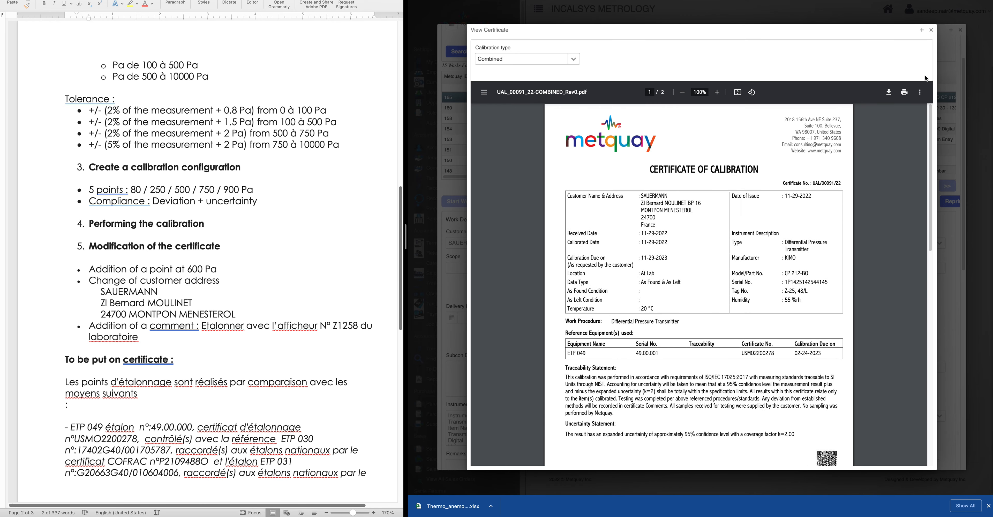
{"action": "left_click", "coordinate": [931, 29]}
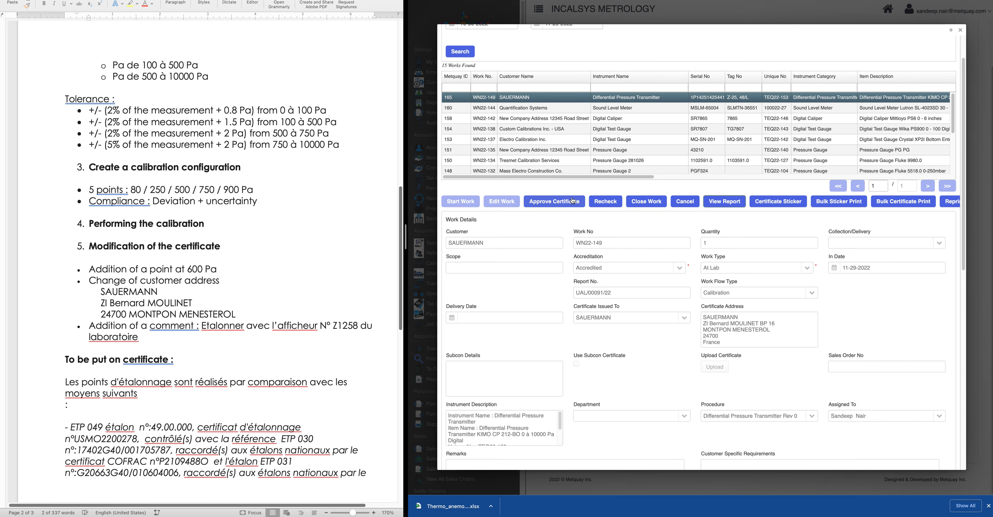
{"action": "left_click", "coordinate": [603, 204]}
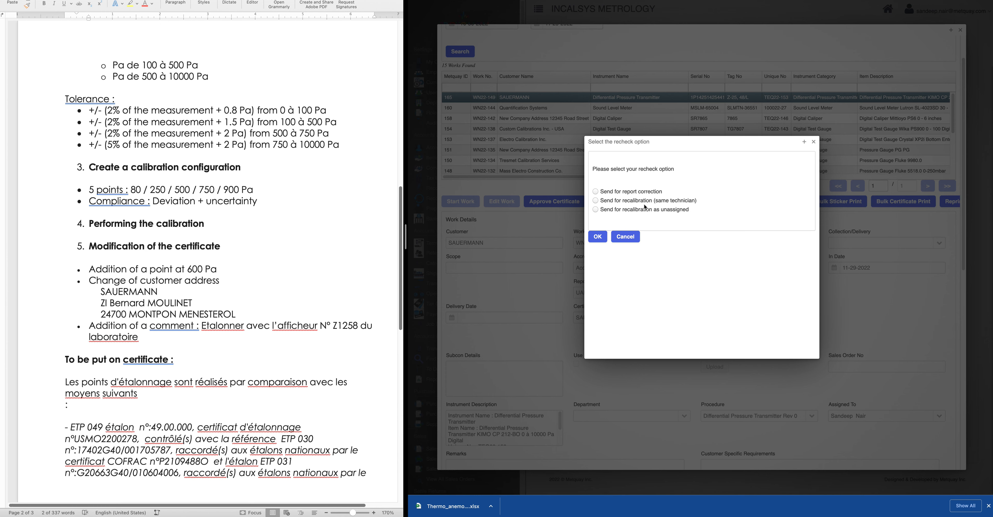
Dismiss the recheck options and approve the WN22-149 certificate
{"action": "left_click", "coordinate": [816, 142]}
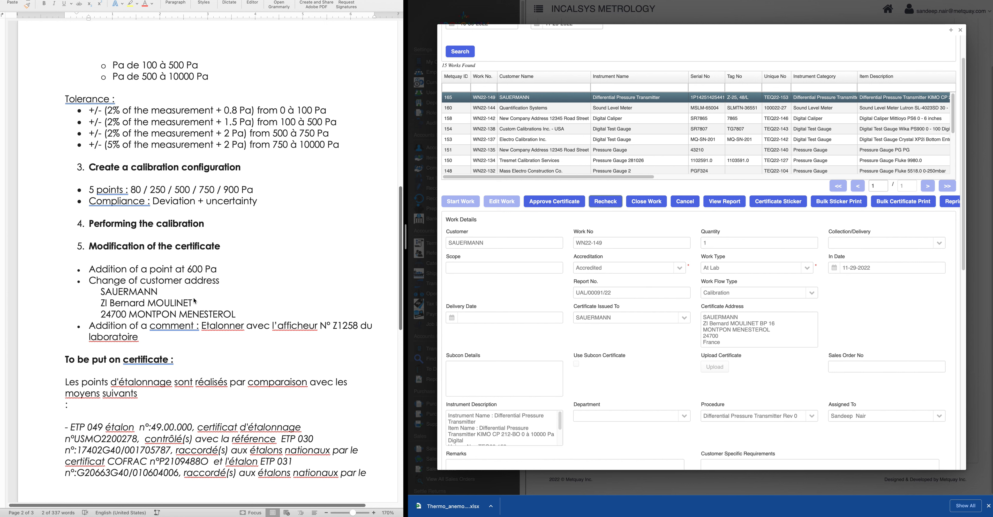
{"action": "left_click", "coordinate": [561, 203]}
{"action": "left_click", "coordinate": [758, 271]}
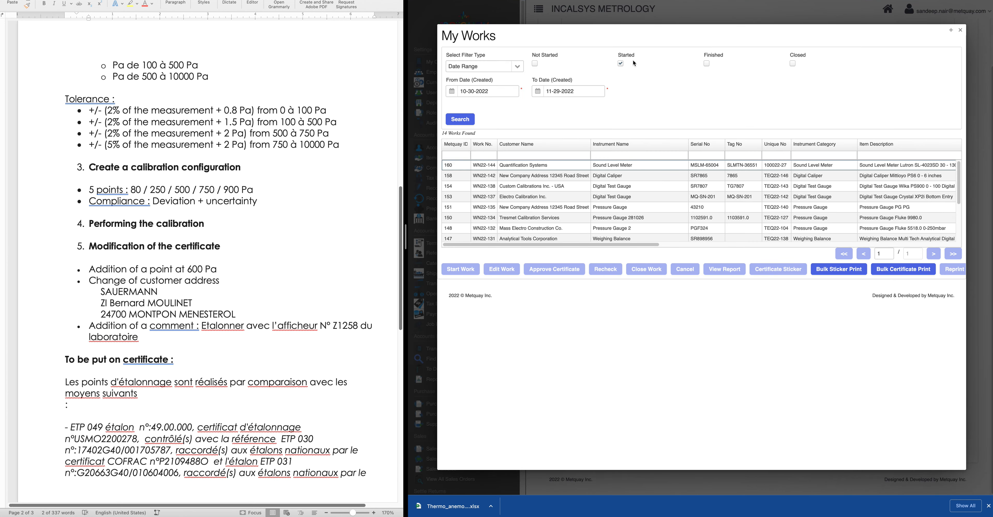
Switch the My Works filter from Started to Finished and search
{"action": "left_click", "coordinate": [621, 63]}
{"action": "left_click", "coordinate": [707, 64]}
{"action": "left_click", "coordinate": [457, 120]}
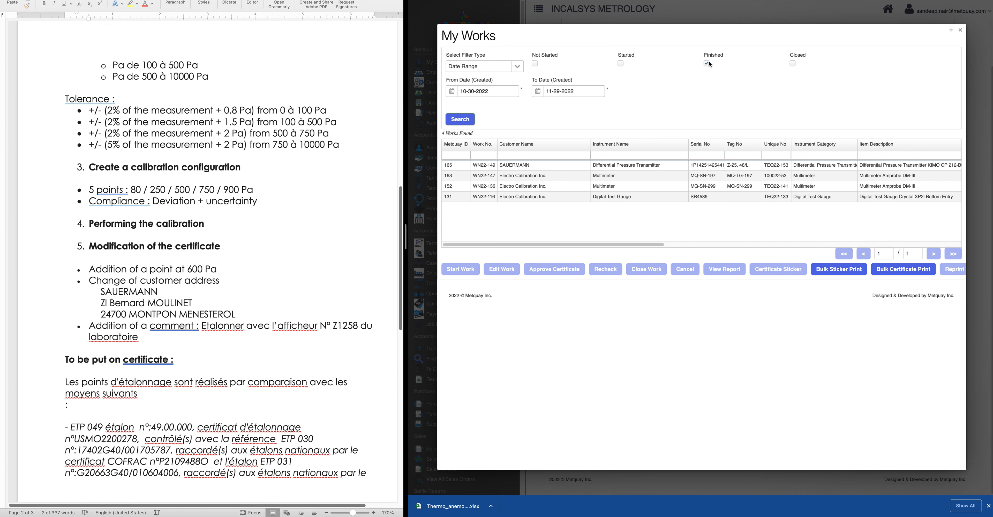
Open finished work WN22-149's original Rev0 certificate PDF, scroll through it, and close it
{"action": "left_click", "coordinate": [525, 166]}
{"action": "left_click_drag", "start_coordinate": [659, 245], "coordinate": [774, 246]}
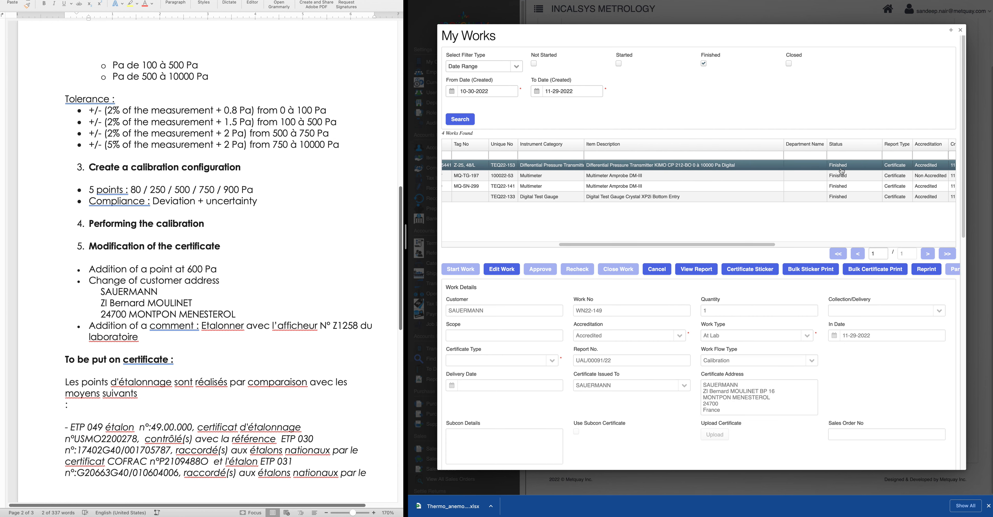
{"action": "left_click", "coordinate": [699, 269]}
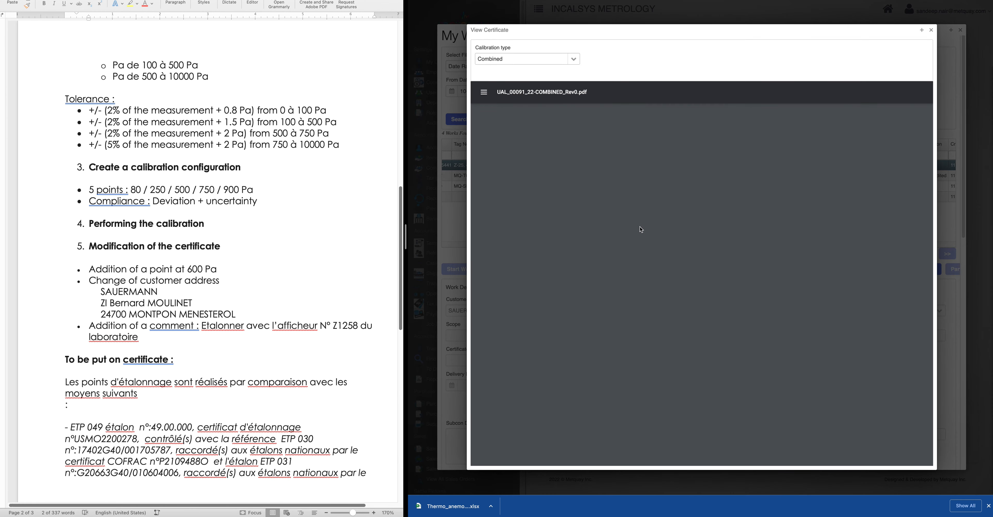
{"action": "scroll", "coordinate": [679, 279], "scroll_direction": "down", "scroll_amount": 5}
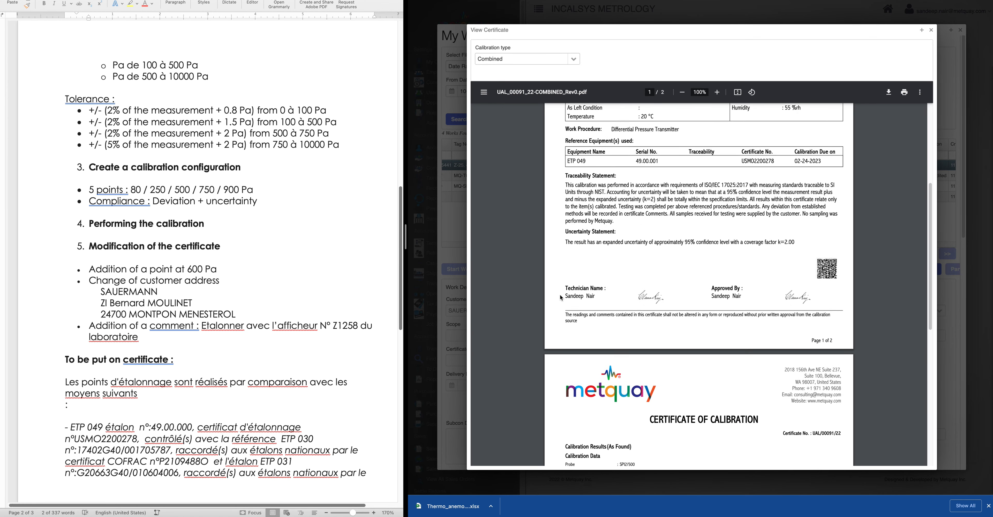
{"action": "scroll", "coordinate": [784, 308], "scroll_direction": "up", "scroll_amount": 1}
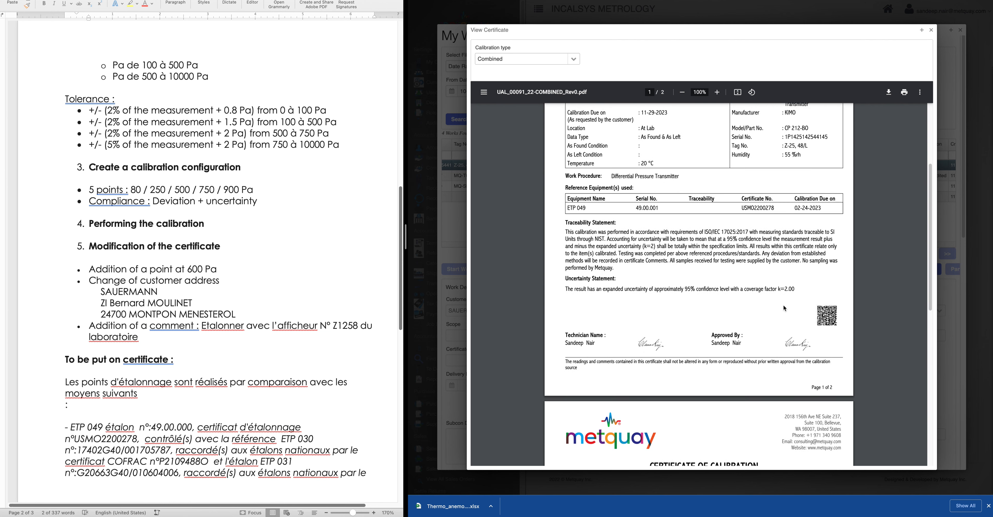
{"action": "scroll", "coordinate": [785, 308], "scroll_direction": "up", "scroll_amount": 3}
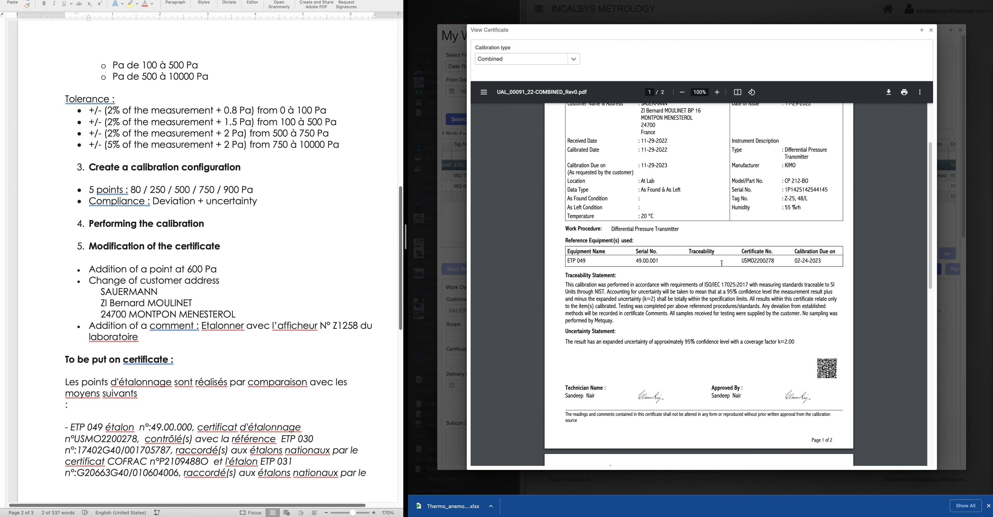
{"action": "scroll", "coordinate": [722, 264], "scroll_direction": "down", "scroll_amount": 4}
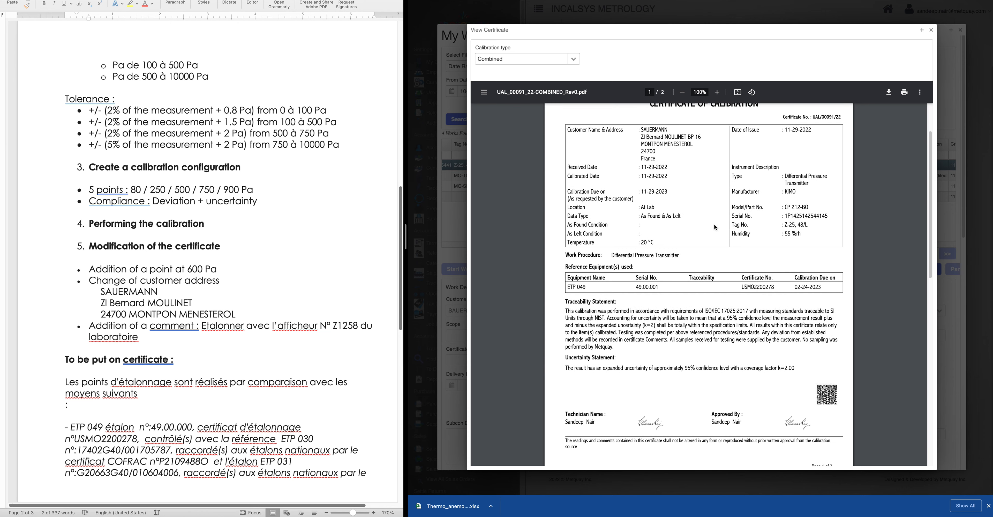
{"action": "left_click", "coordinate": [931, 30]}
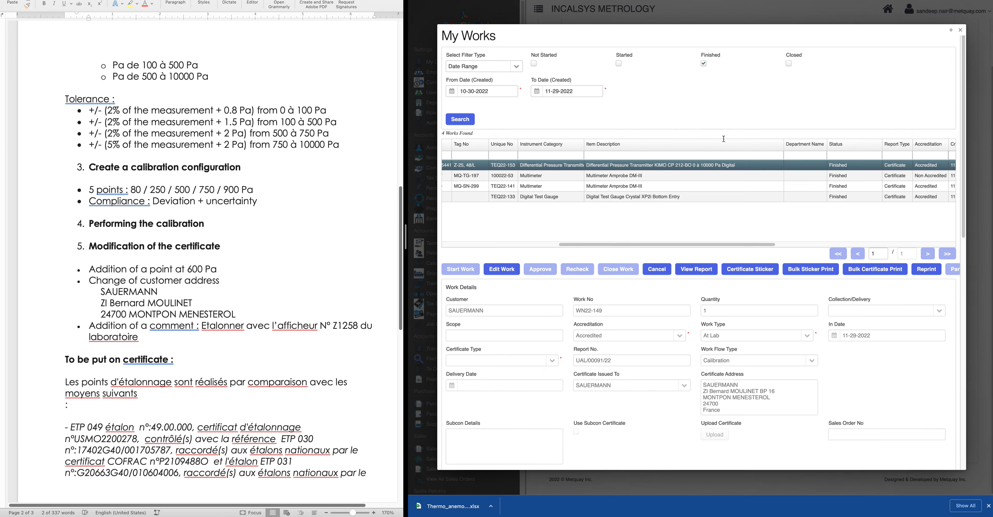
{"action": "scroll", "coordinate": [207, 348], "scroll_direction": "down", "scroll_amount": 1}
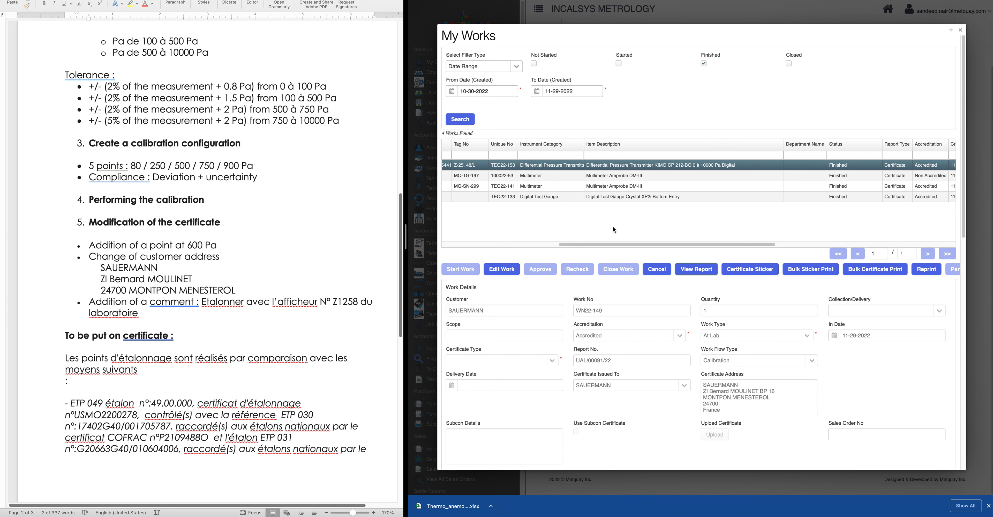
{"action": "left_click_drag", "start_coordinate": [647, 245], "coordinate": [508, 242]}
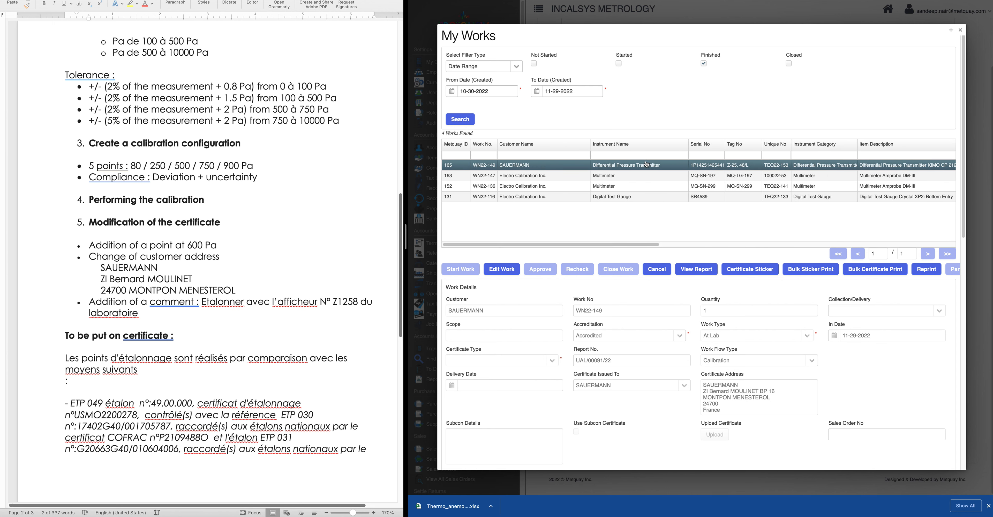
Change work WN22-149's certificate type to Superseding, giving report number UAL/00091/22-S1
{"action": "left_click", "coordinate": [501, 269]}
{"action": "scroll", "coordinate": [550, 373], "scroll_direction": "down", "scroll_amount": 3}
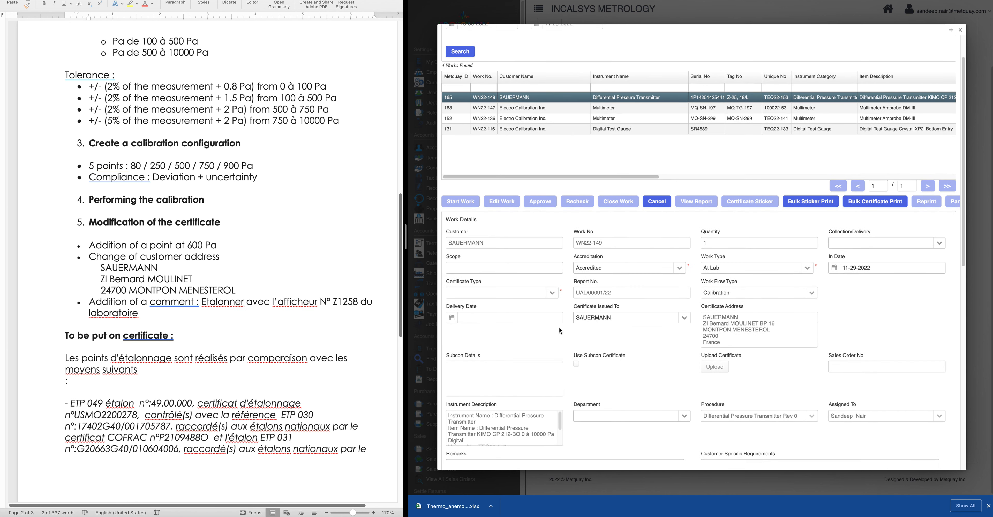
{"action": "left_click", "coordinate": [552, 292]}
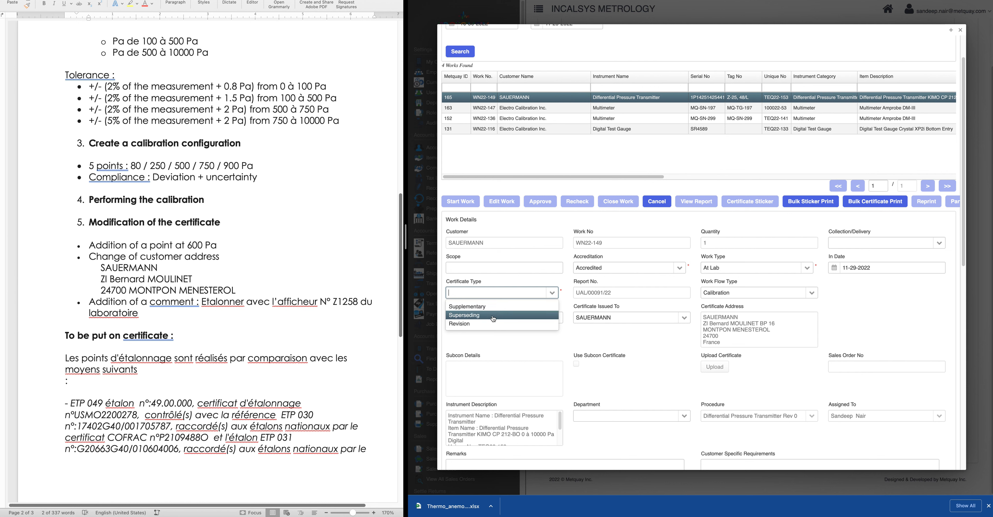
{"action": "left_click", "coordinate": [473, 318]}
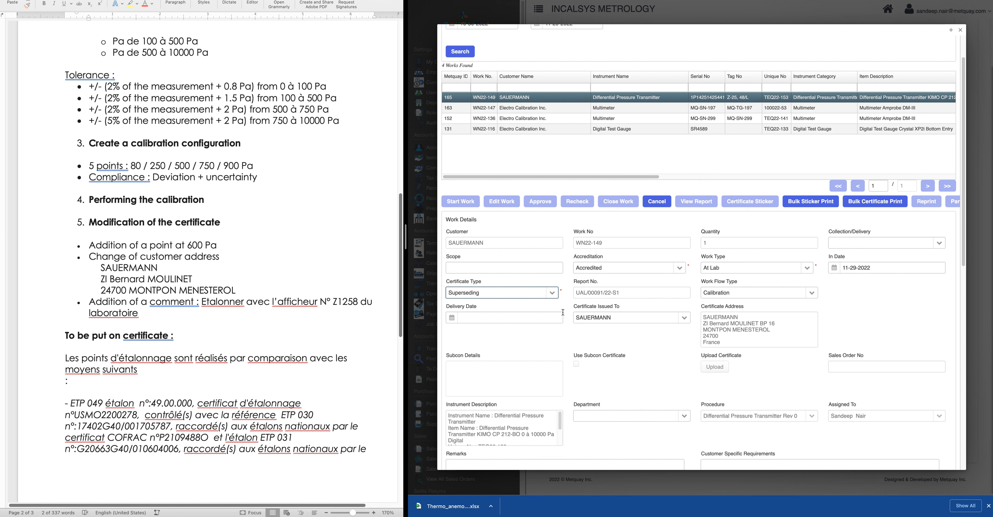
{"action": "scroll", "coordinate": [608, 366], "scroll_direction": "down", "scroll_amount": 10}
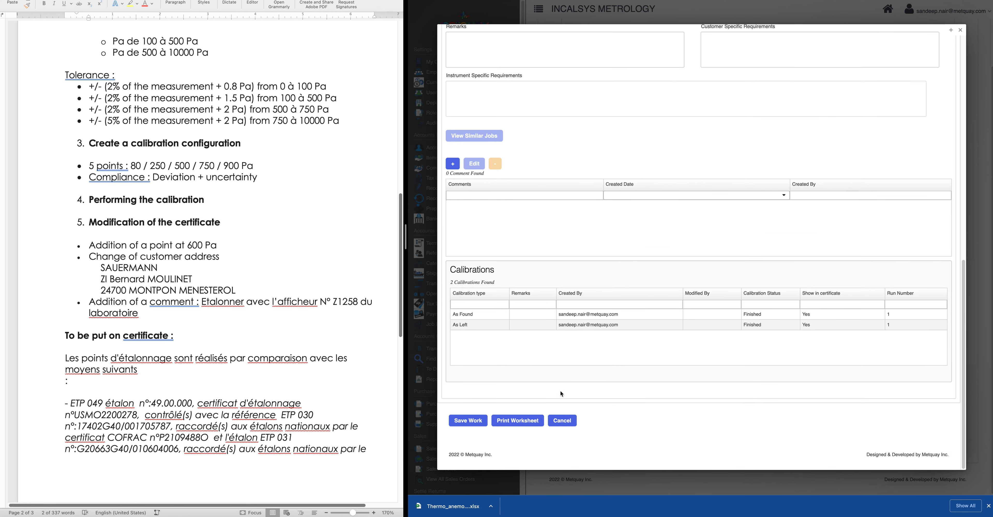
Save the work as a revision with remark 'I need to add an additional calpoint and change the details in the certificate'
{"action": "left_click", "coordinate": [481, 421]}
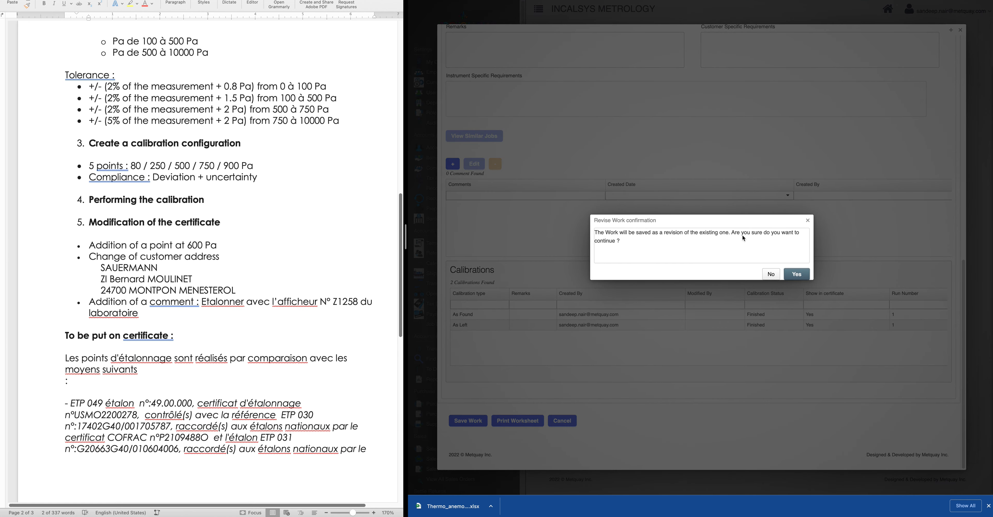
{"action": "left_click", "coordinate": [797, 274]}
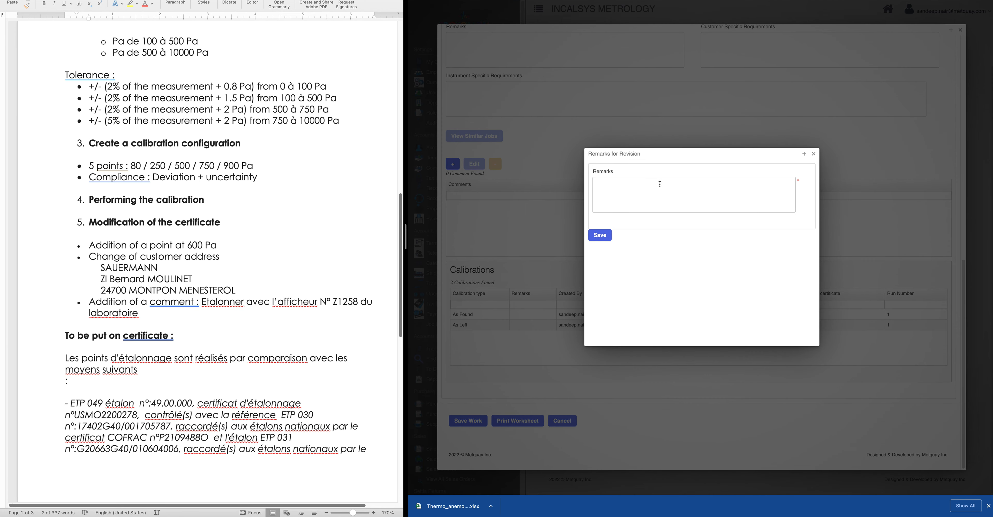
{"action": "left_click", "coordinate": [665, 184]}
{"action": "type", "text": "I need to add an addoitonal"}
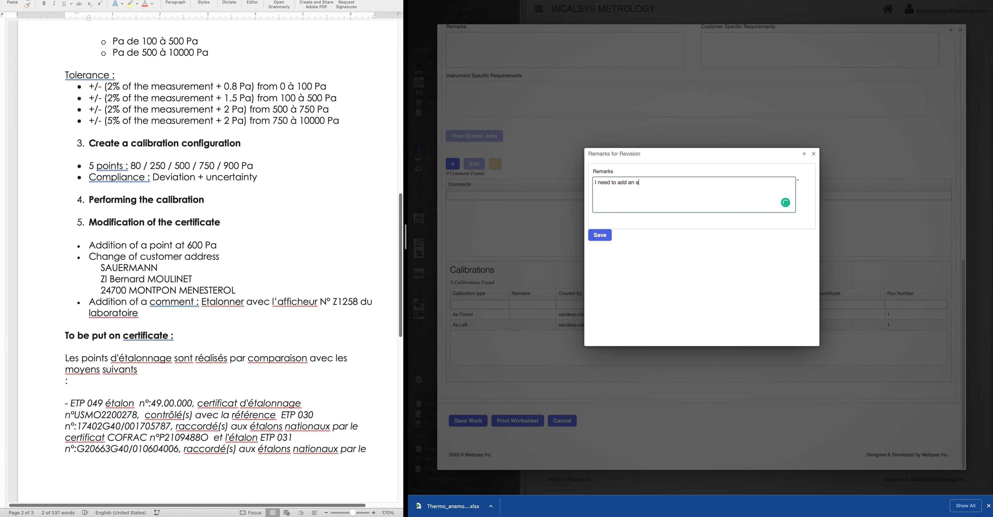
{"action": "key", "text": "BackSpace"}
{"action": "key", "text": "BackSpace"}
{"action": "key", "text": "BackSpace"}
{"action": "key", "text": "BackSpace"}
{"action": "key", "text": "BackSpace"}
{"action": "key", "text": "BackSpace"}
{"action": "key", "text": "BackSpace"}
{"action": "type", "text": "itional calpoint and change the details in the certificate"}
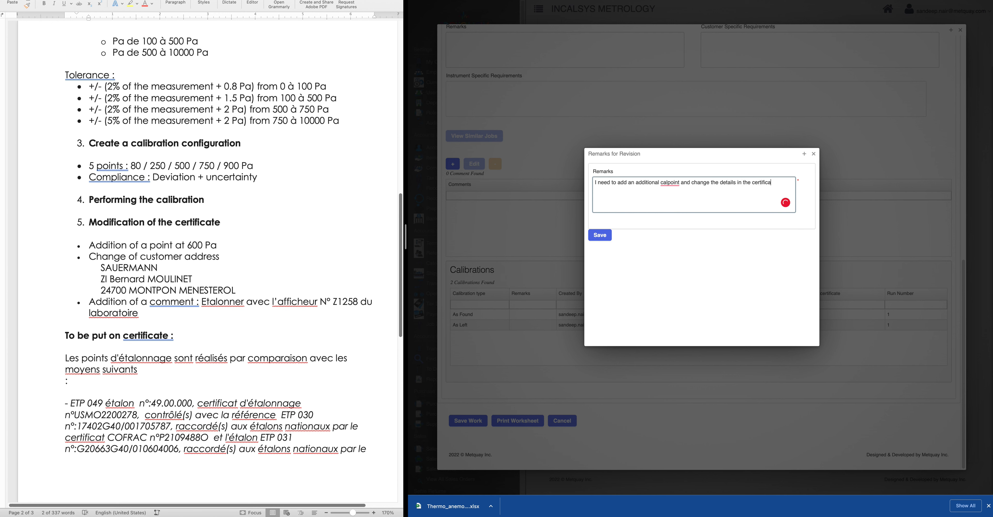
{"action": "mouse_move", "coordinate": [670, 183]}
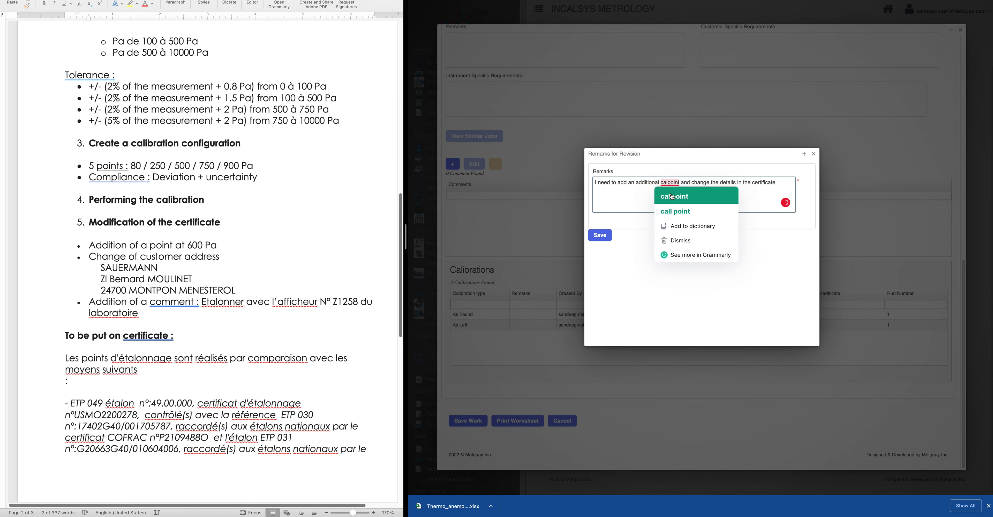
{"action": "left_click", "coordinate": [676, 211]}
{"action": "left_click", "coordinate": [604, 238]}
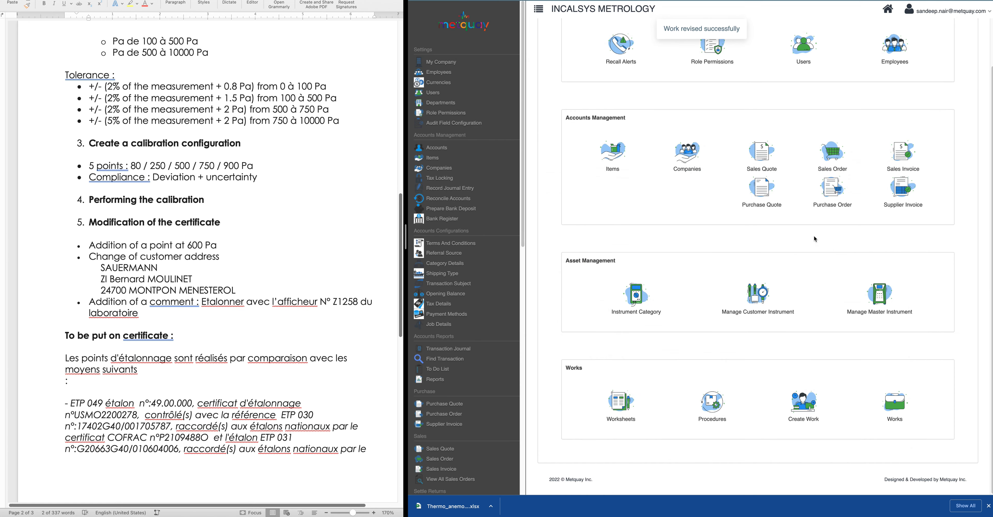
Start revised SAUERMANN work 166 and scroll down to its Calibrations table and revision remark
{"action": "left_click", "coordinate": [885, 406]}
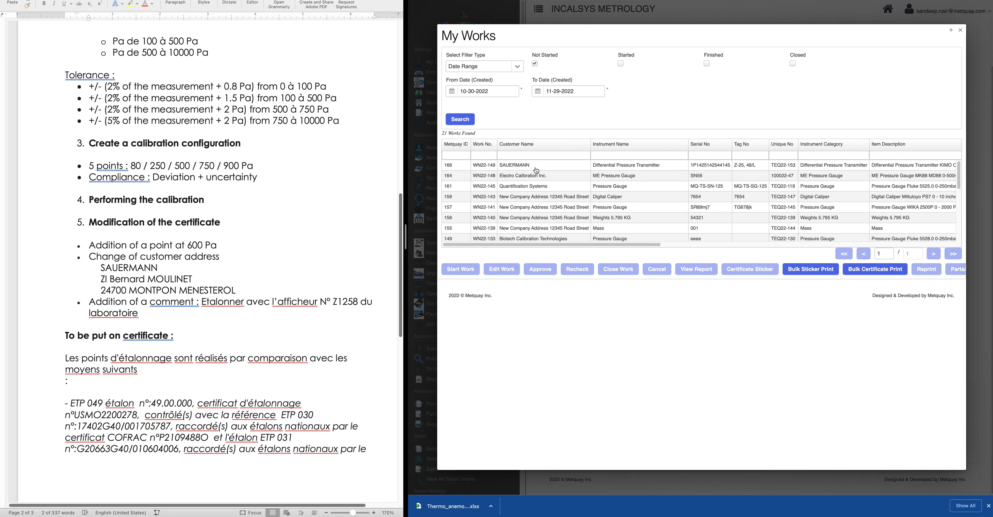
{"action": "left_click", "coordinate": [536, 170]}
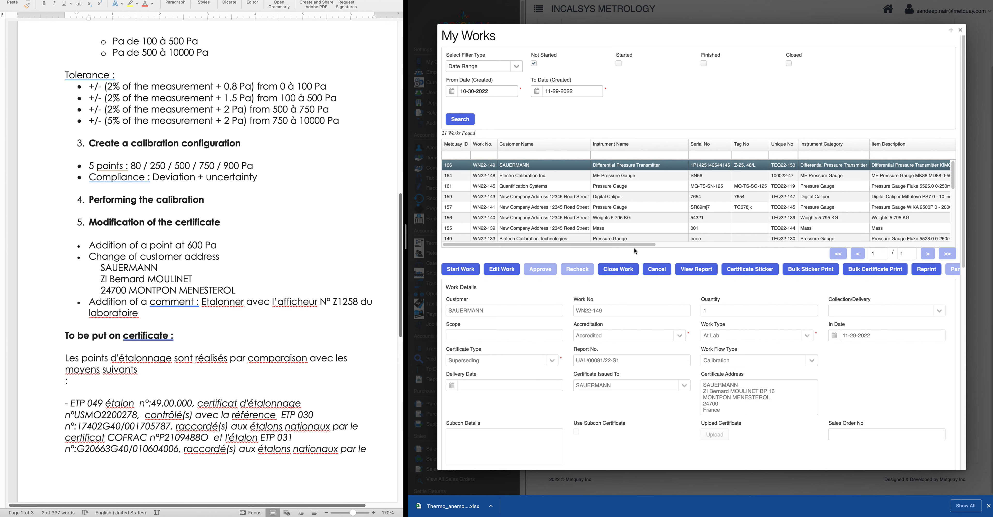
{"action": "left_click_drag", "start_coordinate": [634, 245], "coordinate": [934, 235]}
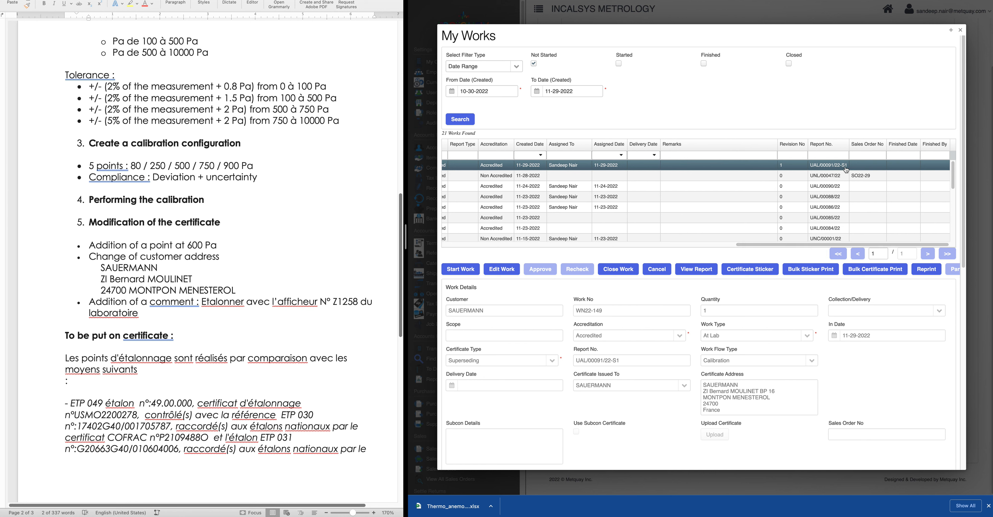
{"action": "left_click_drag", "start_coordinate": [822, 243], "coordinate": [512, 256]}
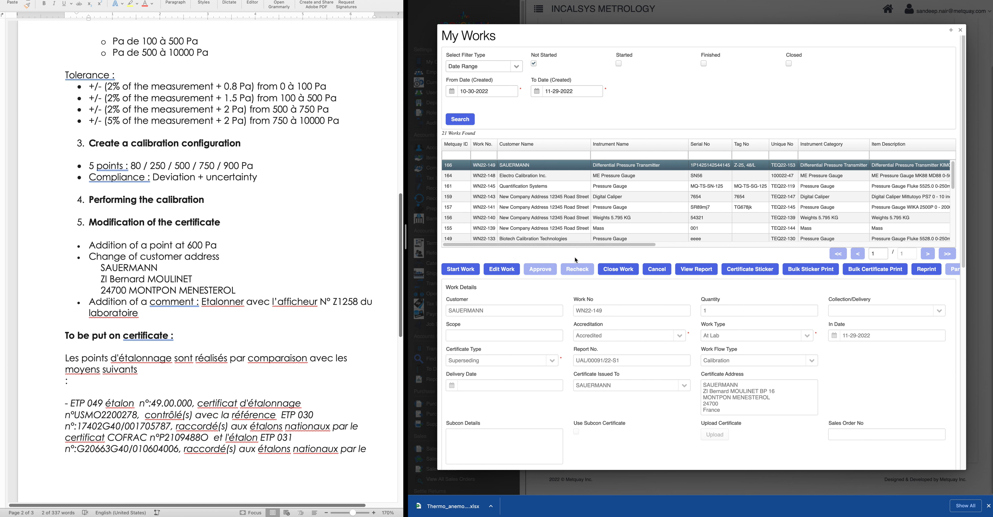
{"action": "left_click_drag", "start_coordinate": [575, 244], "coordinate": [874, 243]}
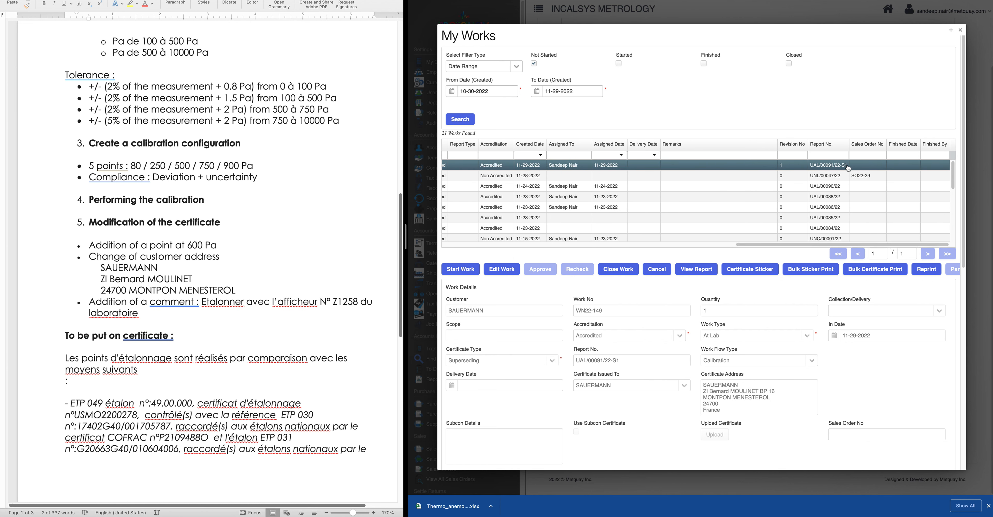
{"action": "left_click_drag", "start_coordinate": [793, 243], "coordinate": [502, 250]}
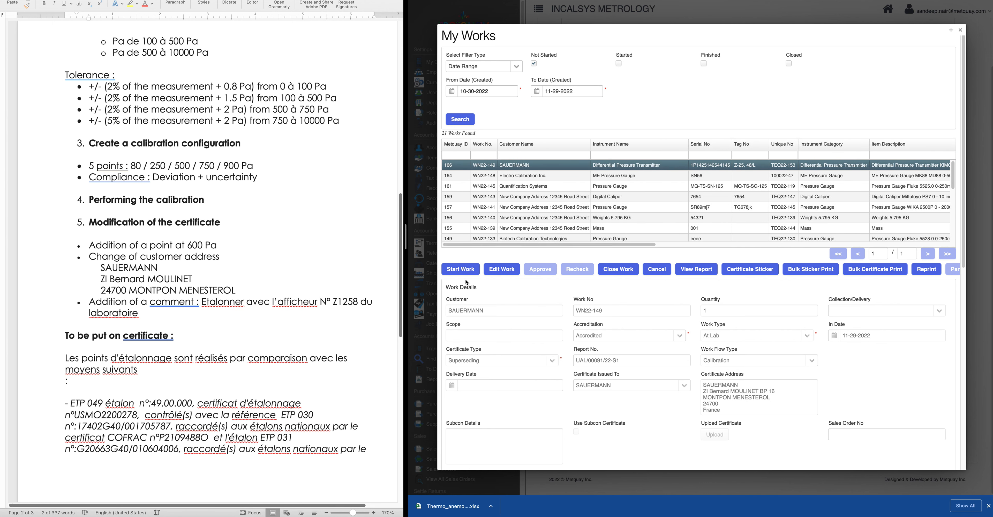
{"action": "left_click", "coordinate": [475, 273]}
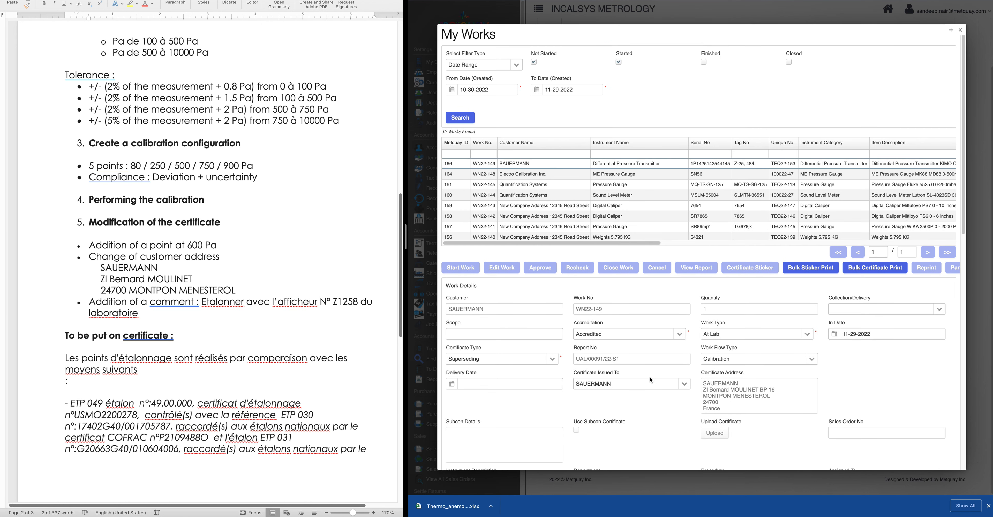
{"action": "scroll", "coordinate": [816, 420], "scroll_direction": "down", "scroll_amount": 3}
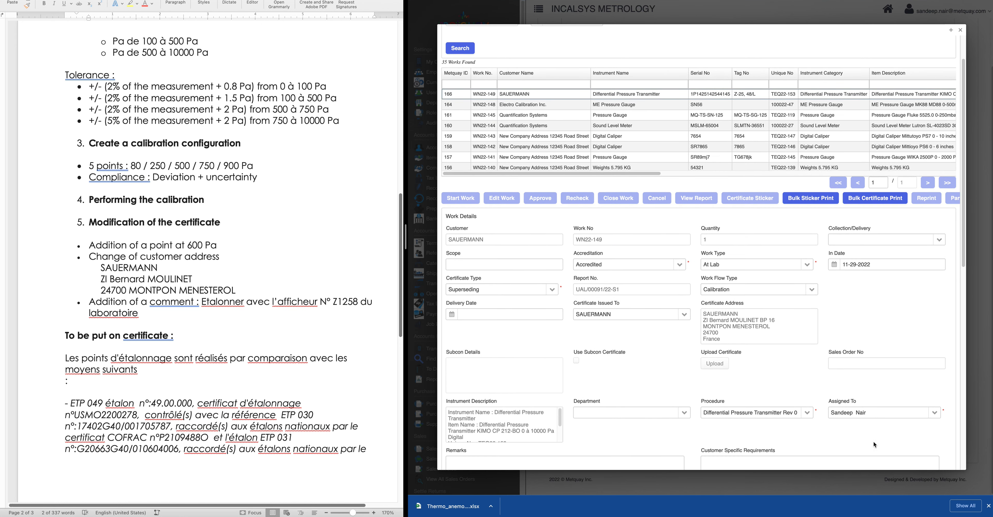
{"action": "scroll", "coordinate": [567, 387], "scroll_direction": "down", "scroll_amount": 20}
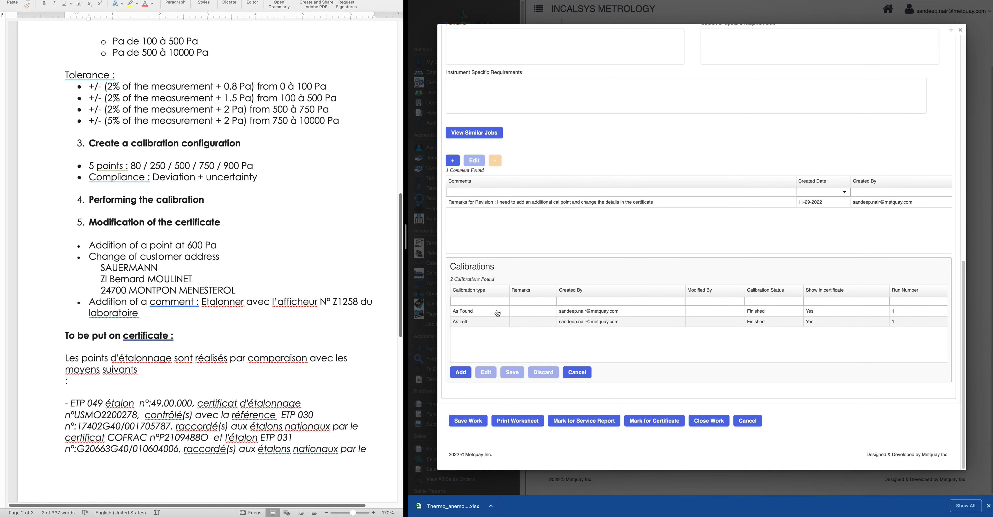
Discard the As Left calibration and select the remaining As Found calibration
{"action": "left_click", "coordinate": [474, 311]}
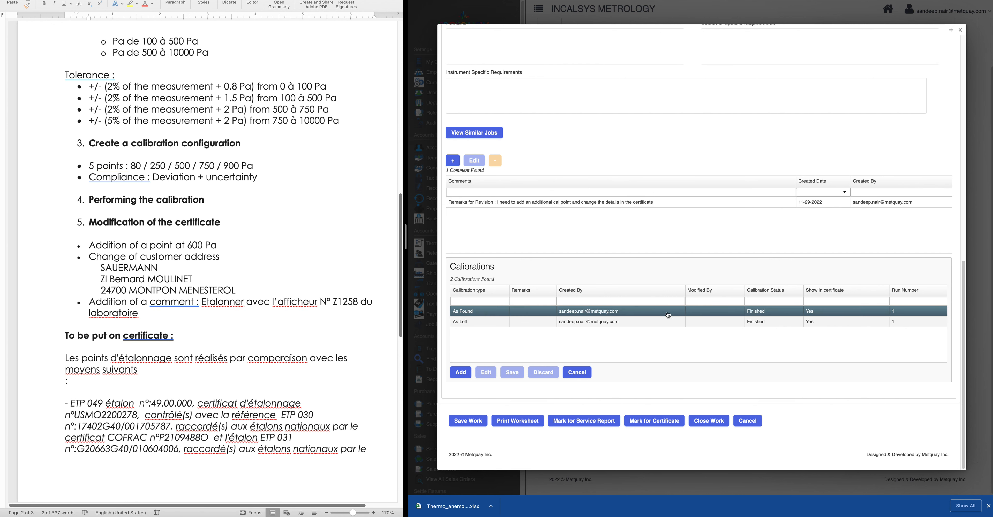
{"action": "left_click", "coordinate": [471, 325]}
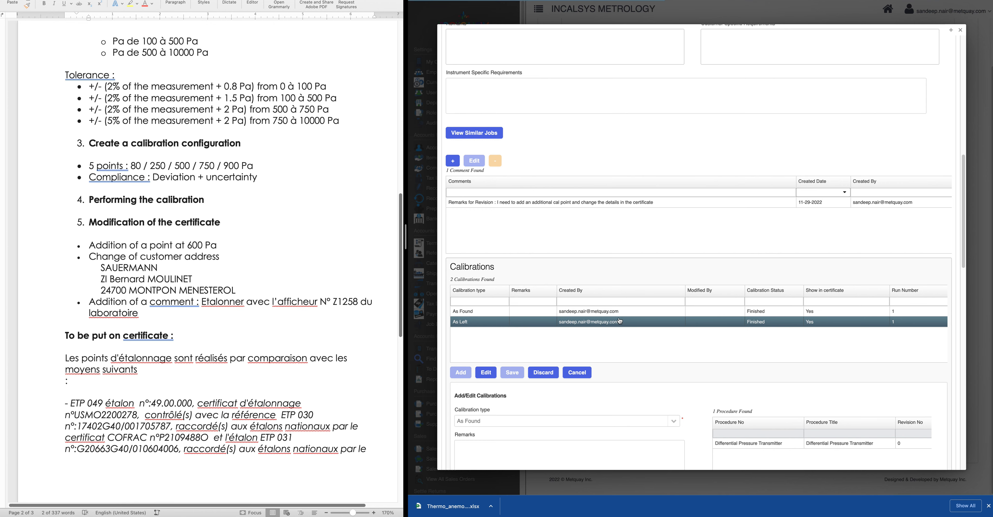
{"action": "scroll", "coordinate": [545, 306], "scroll_direction": "down", "scroll_amount": 5}
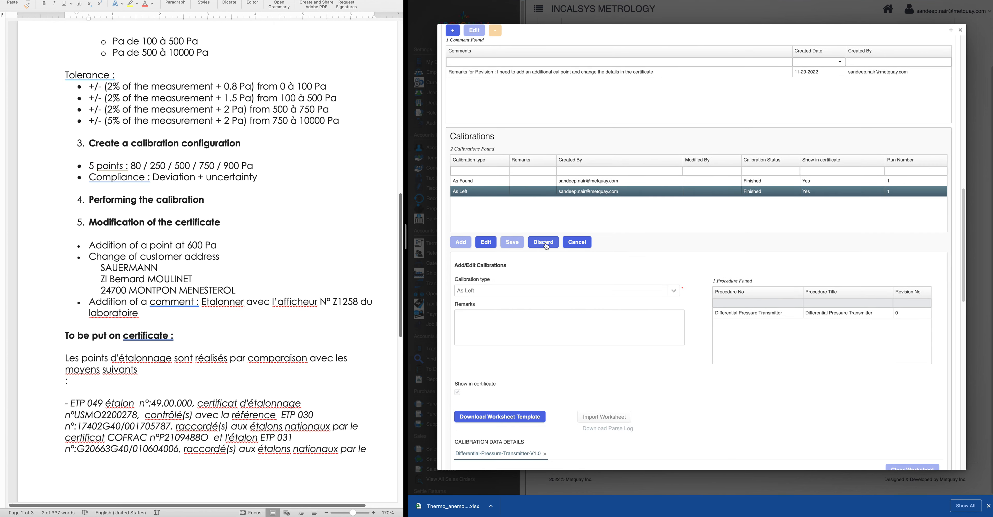
{"action": "left_click", "coordinate": [544, 242]}
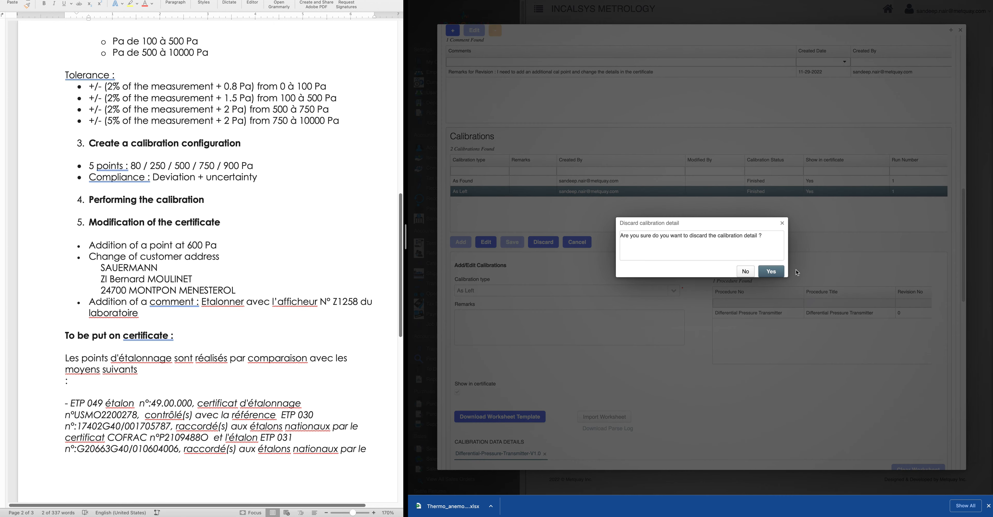
{"action": "left_click", "coordinate": [771, 272]}
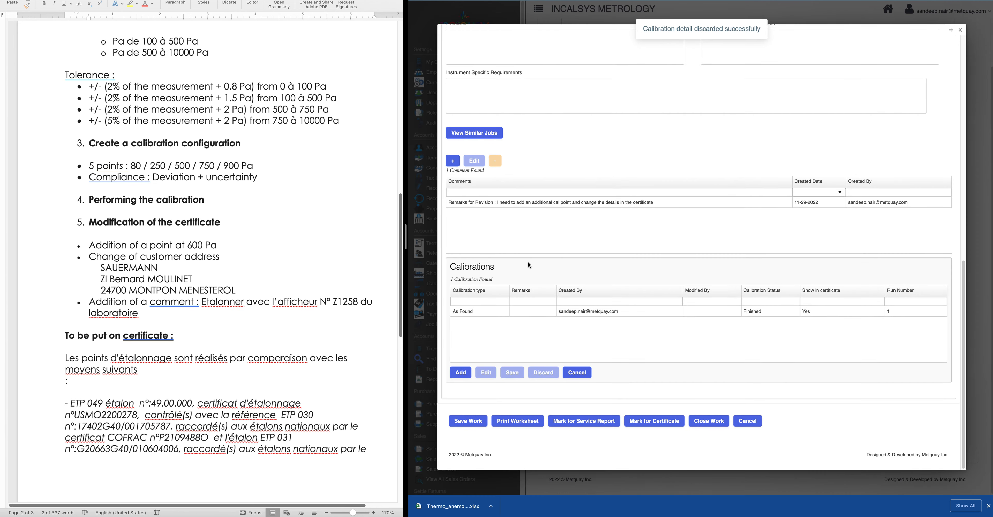
{"action": "left_click", "coordinate": [470, 312]}
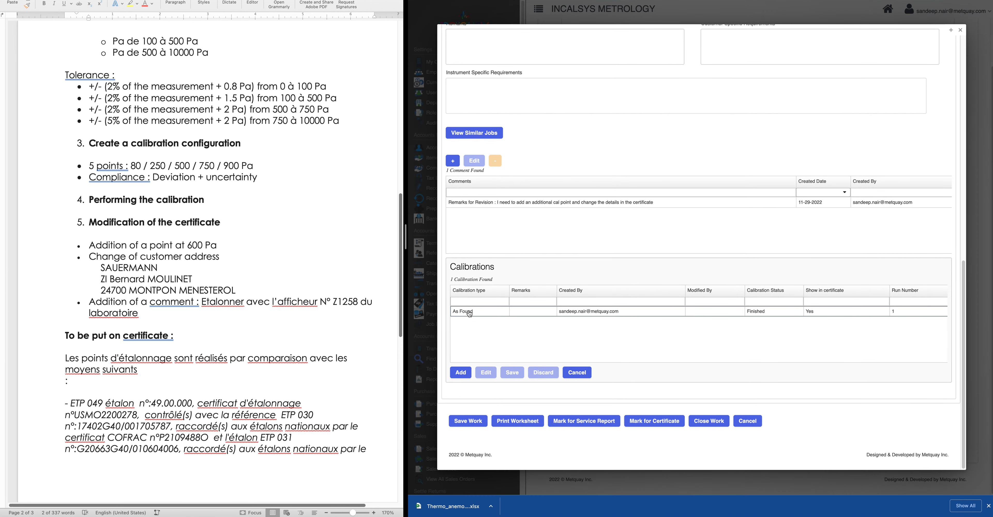
Open the As Found calibration for editing and set its calibration point count to 3
{"action": "left_click", "coordinate": [486, 373]}
{"action": "scroll", "coordinate": [607, 388], "scroll_direction": "down", "scroll_amount": 10}
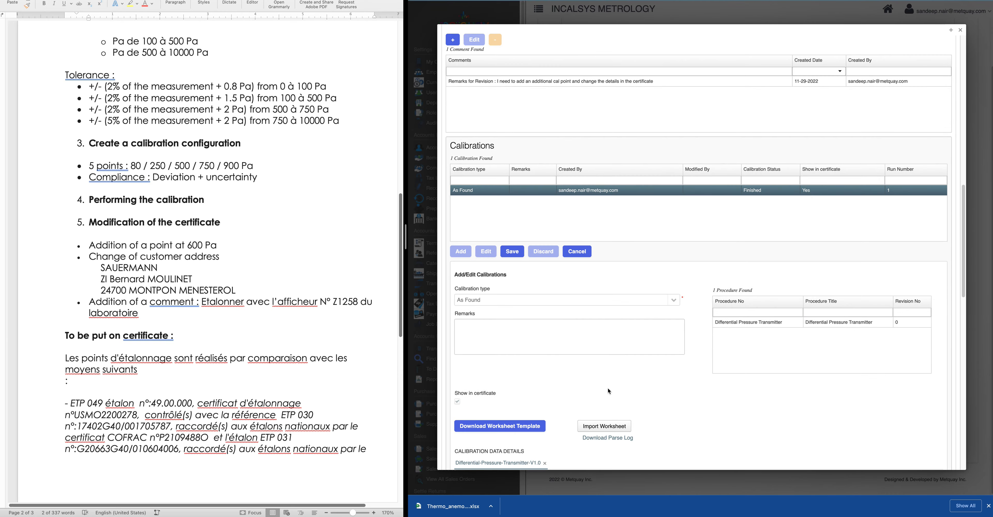
{"action": "scroll", "coordinate": [608, 388], "scroll_direction": "down", "scroll_amount": 8}
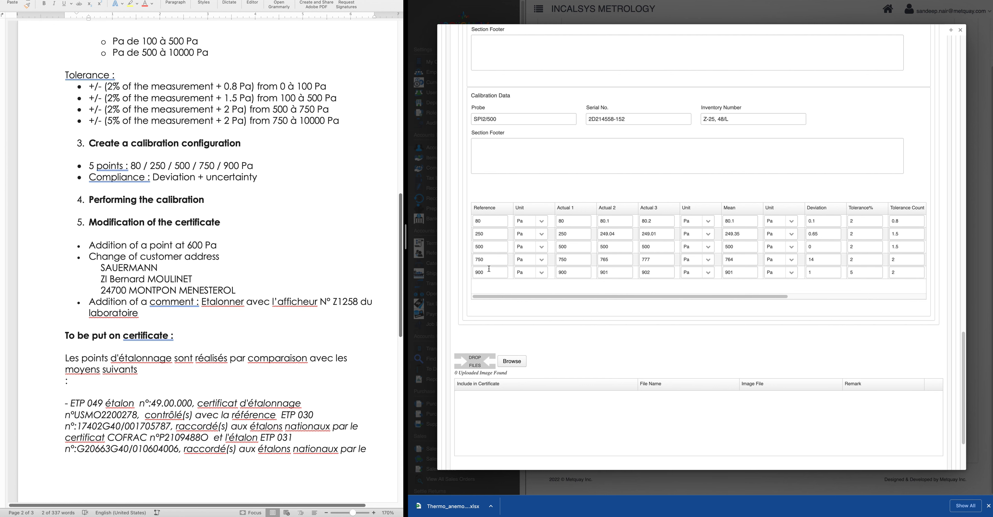
{"action": "scroll", "coordinate": [540, 262], "scroll_direction": "up", "scroll_amount": 5}
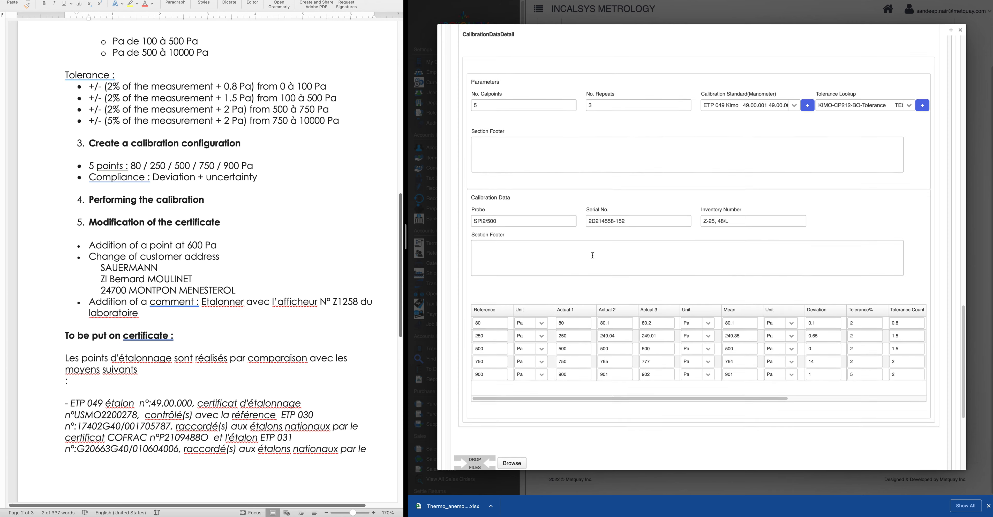
{"action": "scroll", "coordinate": [592, 255], "scroll_direction": "down", "scroll_amount": 4}
{"action": "scroll", "coordinate": [488, 102], "scroll_direction": "up", "scroll_amount": 3}
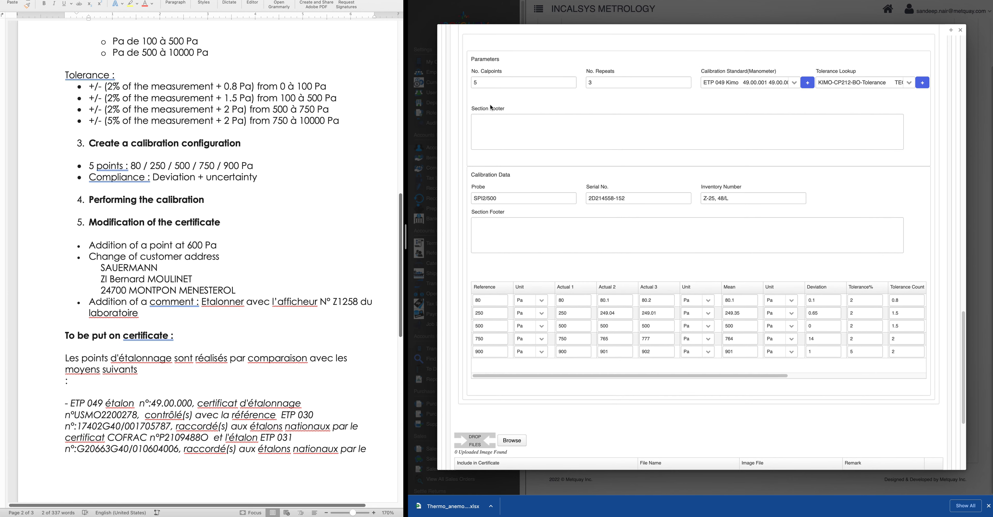
{"action": "double_click", "coordinate": [511, 83]}
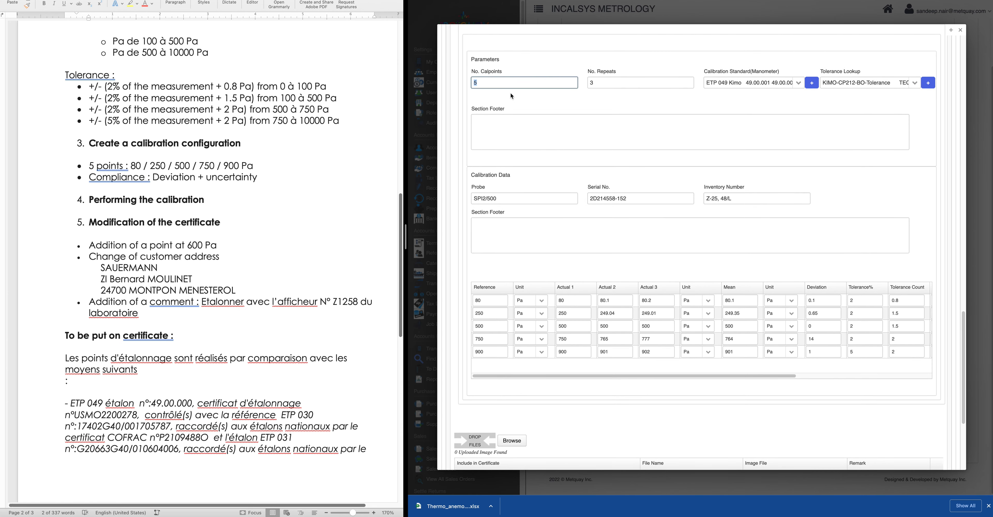
{"action": "type", "text": "3"}
{"action": "left_click", "coordinate": [536, 108]}
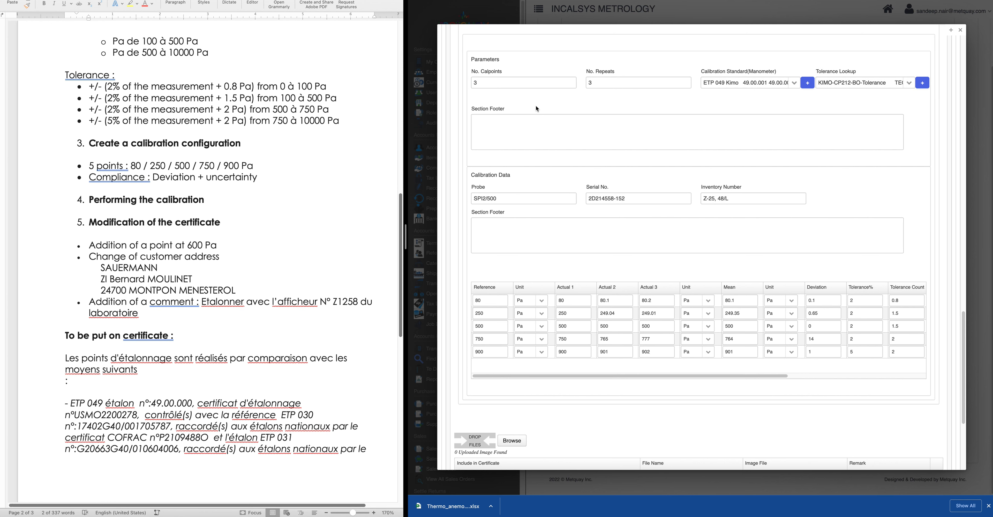
Raise the calibration point count to 6 and enter 600 as the fourth reference value
{"action": "left_click_drag", "start_coordinate": [486, 84], "coordinate": [458, 83]}
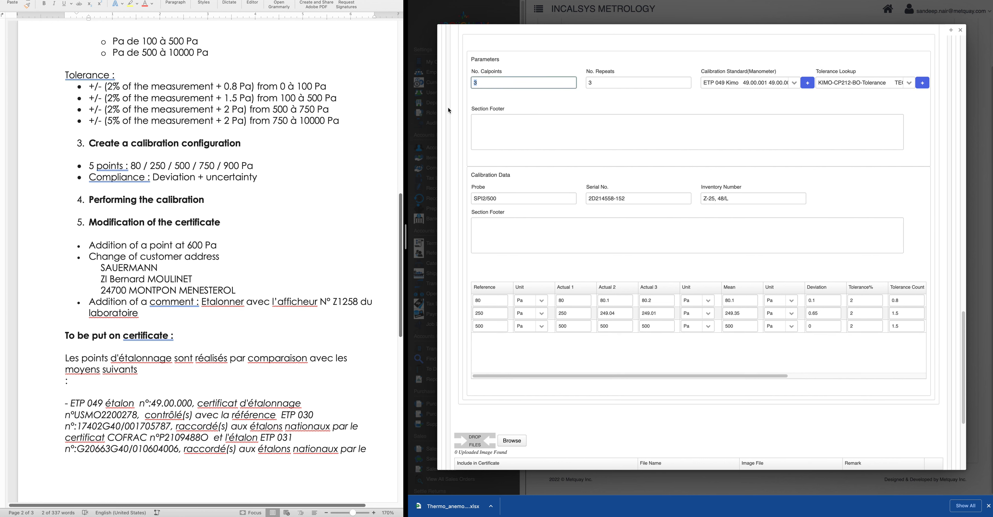
{"action": "type", "text": "6"}
{"action": "left_click", "coordinate": [517, 99]}
{"action": "scroll", "coordinate": [497, 366], "scroll_direction": "down", "scroll_amount": 1}
{"action": "left_click", "coordinate": [489, 305]}
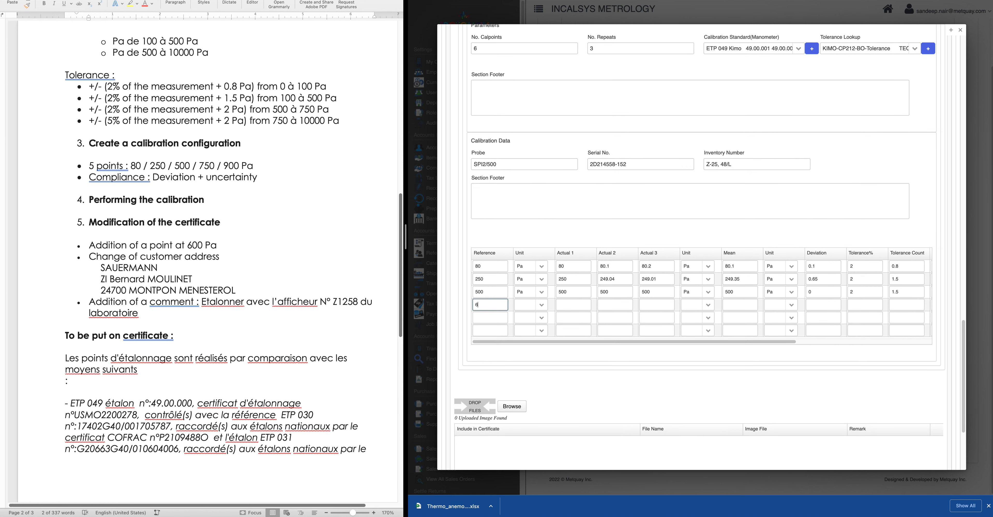
Enter 750 and 900 as the fifth and sixth reference values, with Pa units for the 600, 750 and 900 rows
{"action": "left_click", "coordinate": [494, 316]}
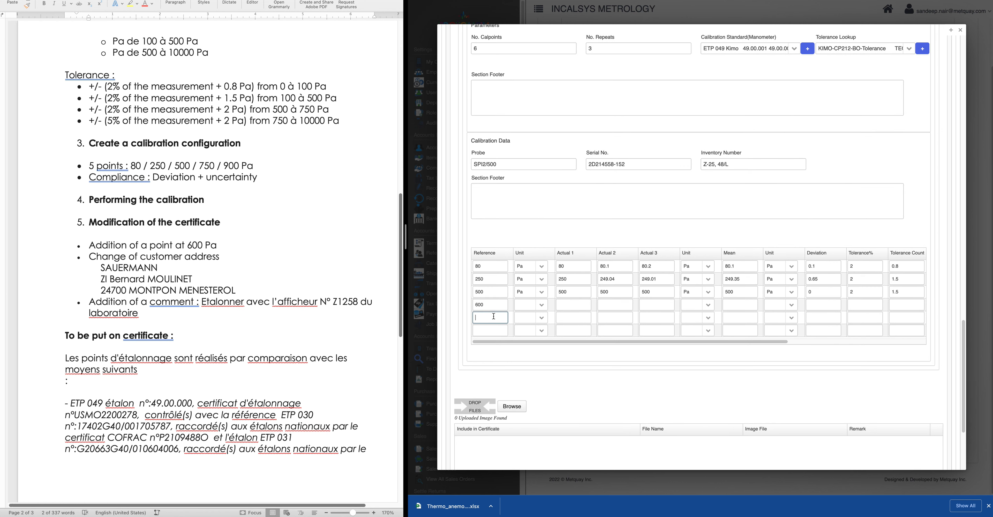
{"action": "type", "text": "75"}
{"action": "left_click", "coordinate": [498, 331]}
{"action": "type", "text": "900"}
{"action": "left_click", "coordinate": [525, 307]}
{"action": "type", "text": "pa"}
{"action": "left_click", "coordinate": [528, 318]}
{"action": "left_click", "coordinate": [526, 319]}
{"action": "type", "text": "pa"}
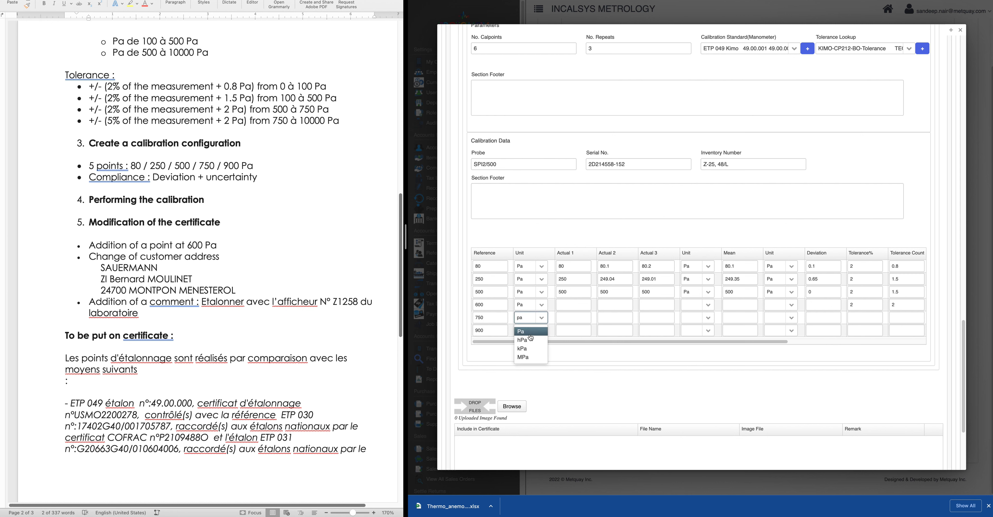
{"action": "left_click", "coordinate": [531, 333]}
{"action": "left_click", "coordinate": [523, 333]}
{"action": "type", "text": "pa"}
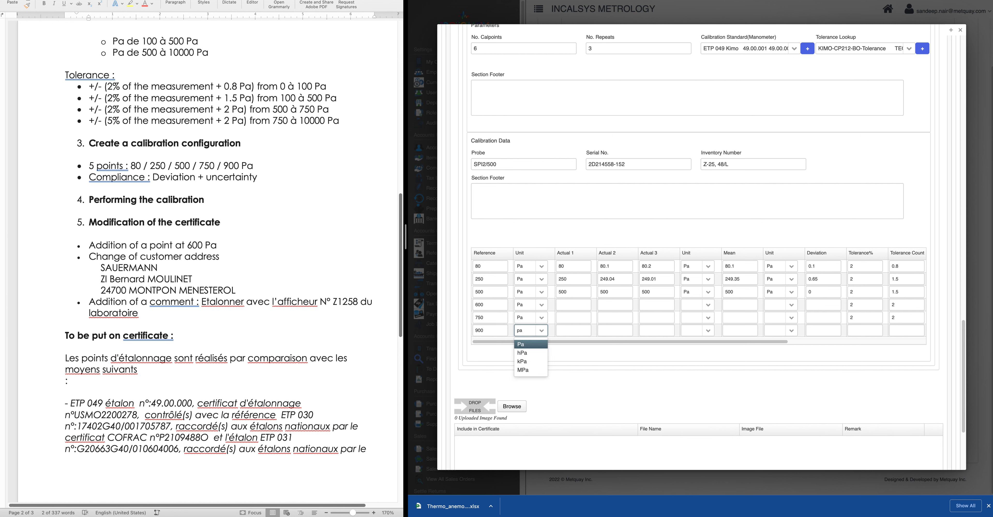
{"action": "left_click", "coordinate": [531, 345]}
Fill the 600 Pa row's readings, including 601, with Pa as the reading unit
{"action": "left_click", "coordinate": [580, 305]}
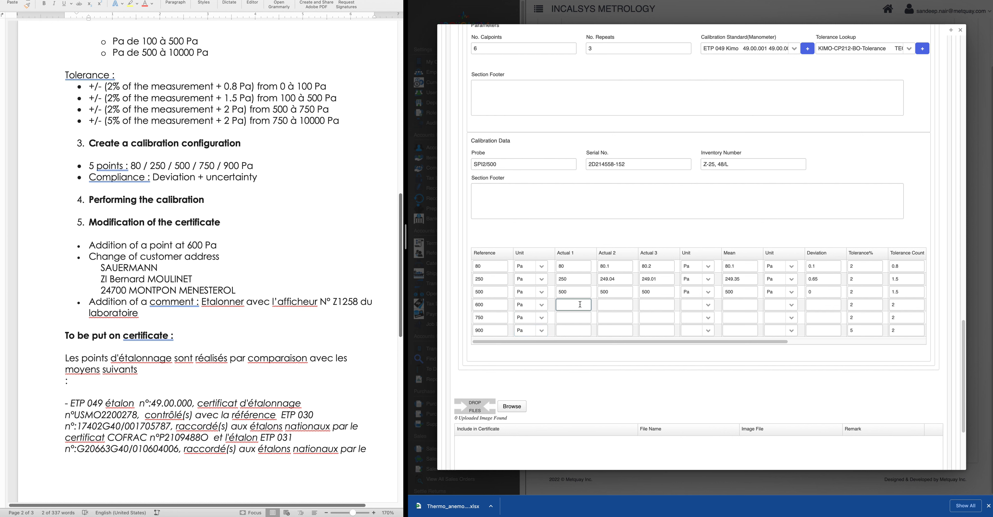
{"action": "key", "text": "Tab"}
{"action": "type", "text": "601"}
{"action": "key", "text": "Tab"}
{"action": "key", "text": "Tab"}
{"action": "type", "text": "pa"}
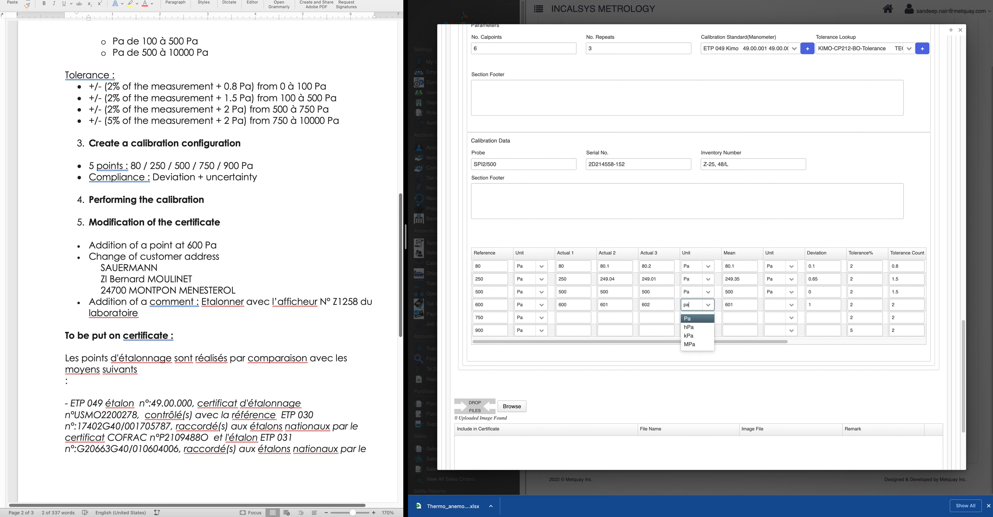
{"action": "key", "text": "Return"}
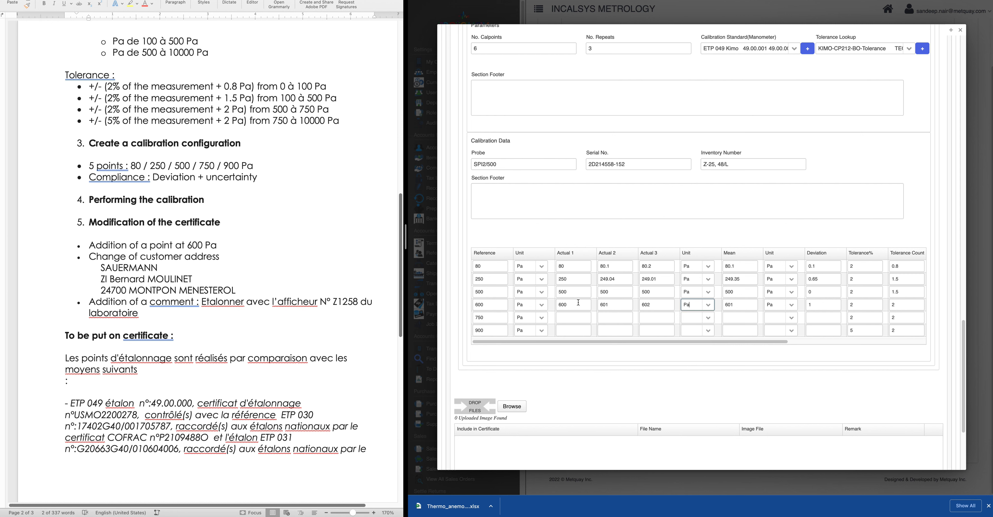
Enter the 750 Pa row's readings and set its reading and mean units to Pa
{"action": "left_click", "coordinate": [570, 317]}
{"action": "key", "text": "Tab"}
{"action": "key", "text": "Tab"}
{"action": "type", "text": "750"}
{"action": "key", "text": "Tab"}
{"action": "type", "text": "pa"}
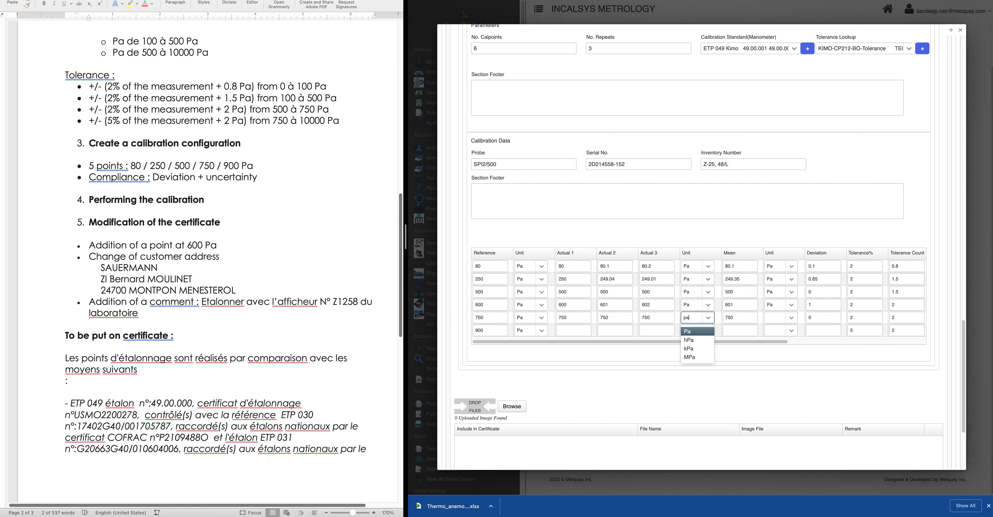
{"action": "left_click", "coordinate": [681, 333]}
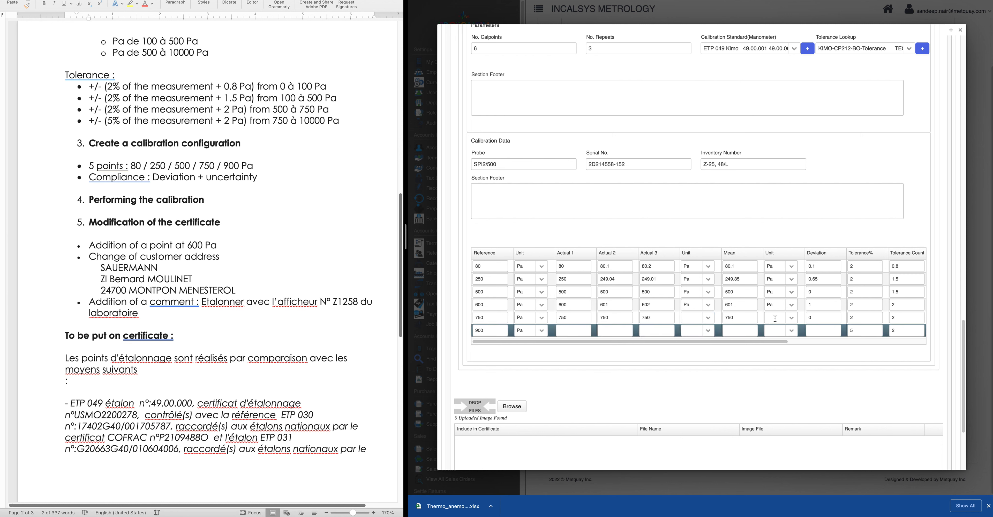
{"action": "left_click", "coordinate": [791, 318]}
{"action": "type", "text": "pa"}
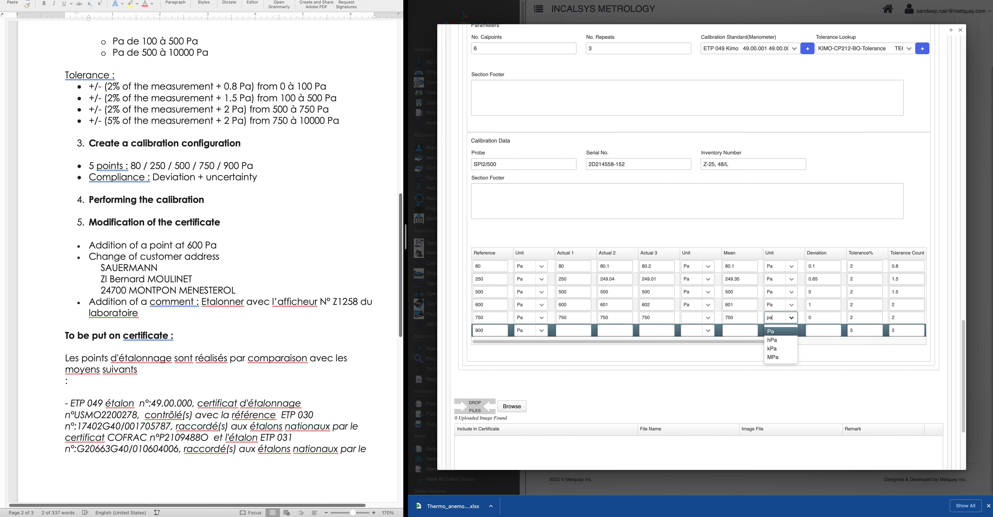
{"action": "left_click", "coordinate": [781, 333]}
{"action": "left_click", "coordinate": [693, 318]}
{"action": "type", "text": "pa"}
{"action": "left_click", "coordinate": [694, 330]}
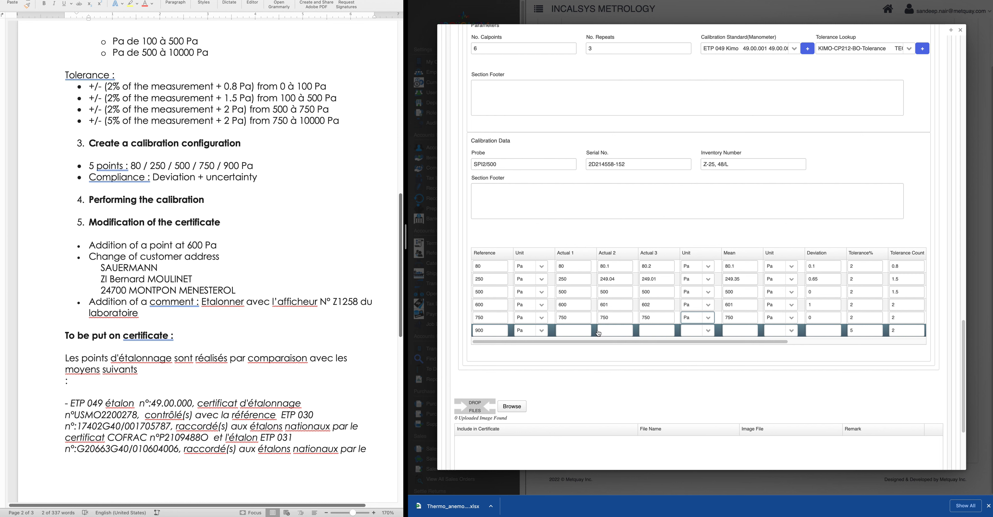
Enter readings 900, 901 and 901 for the 900 Pa row with Pa as the reading unit
{"action": "left_click", "coordinate": [577, 331]}
{"action": "type", "text": "900"}
{"action": "key", "text": "Tab"}
{"action": "type", "text": "901"}
{"action": "key", "text": "Tab"}
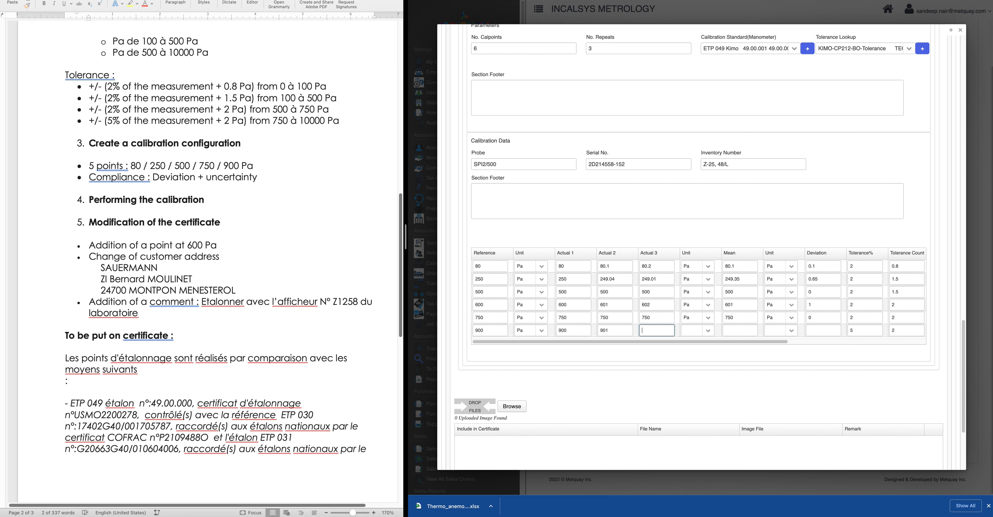
{"action": "type", "text": "901"}
{"action": "key", "text": "Tab"}
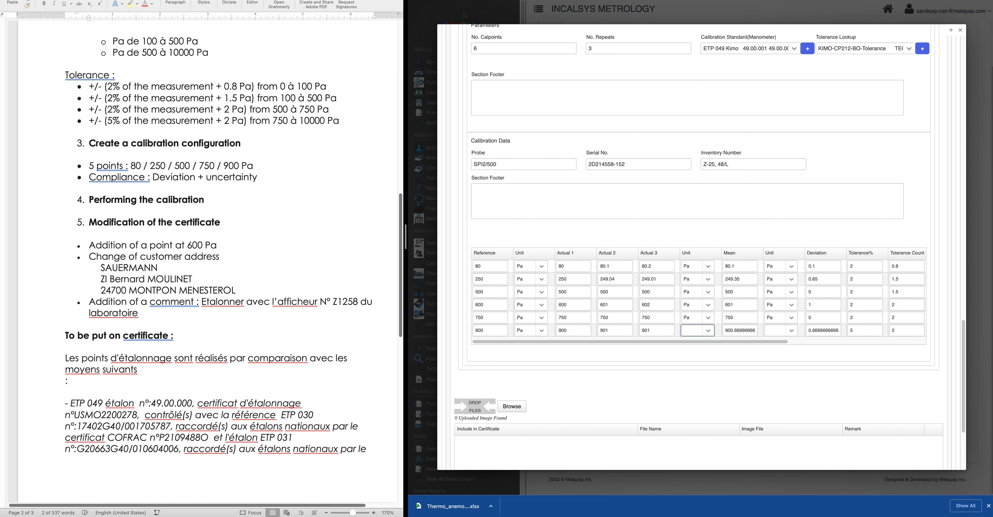
{"action": "type", "text": "pa"}
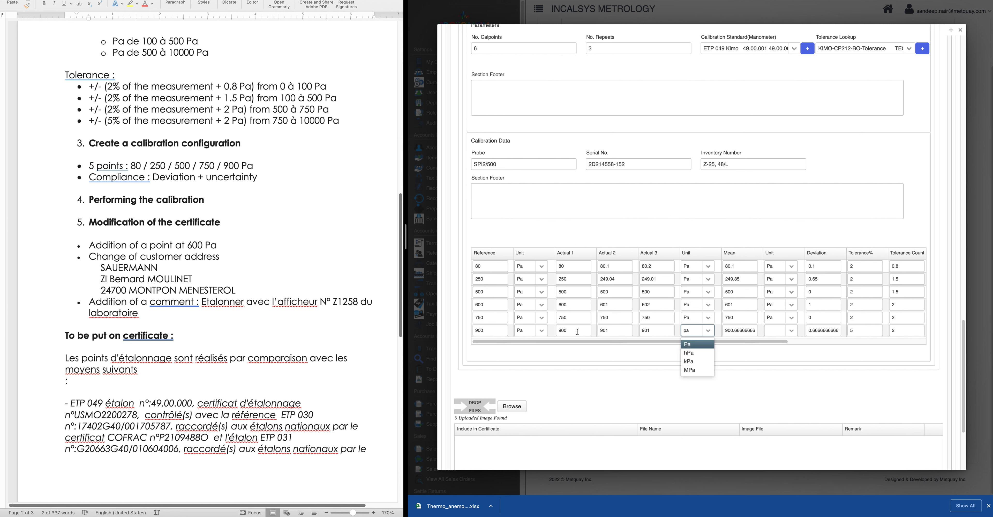
{"action": "left_click", "coordinate": [698, 344]}
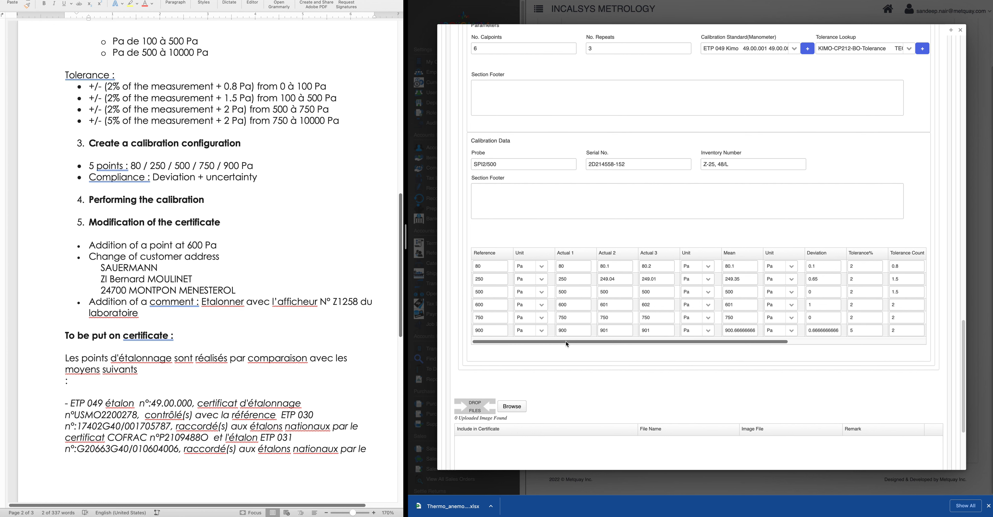
{"action": "scroll", "coordinate": [583, 347], "scroll_direction": "down", "scroll_amount": 2}
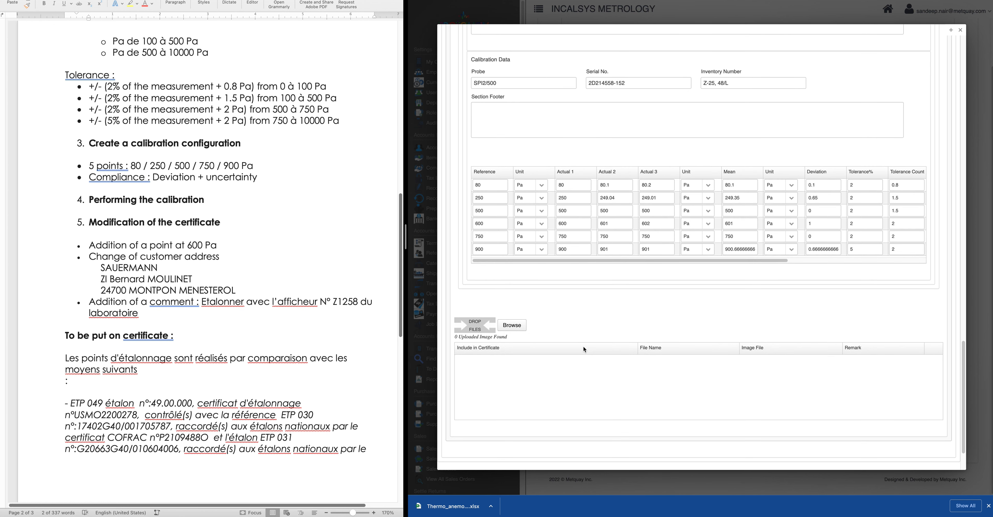
{"action": "scroll", "coordinate": [584, 345], "scroll_direction": "down", "scroll_amount": 2}
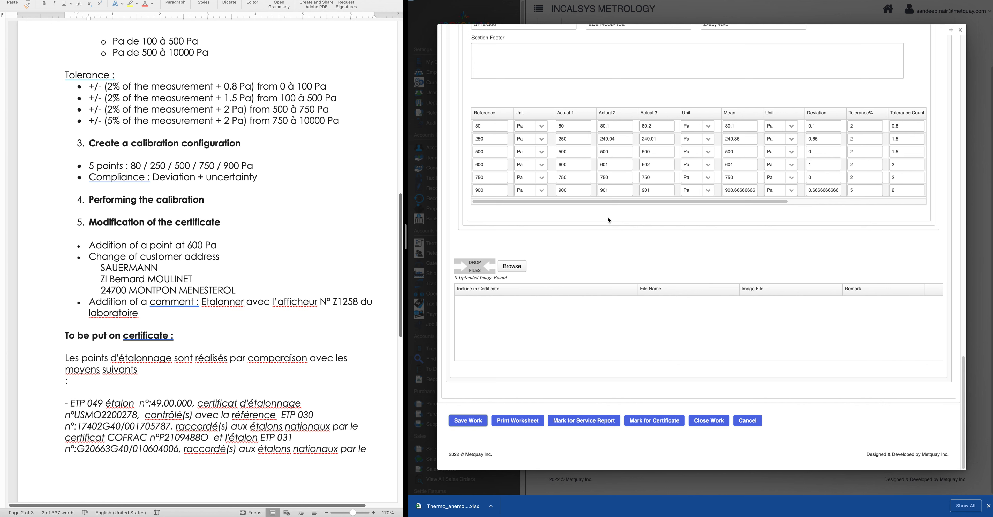
{"action": "scroll", "coordinate": [592, 276], "scroll_direction": "down", "scroll_amount": 20}
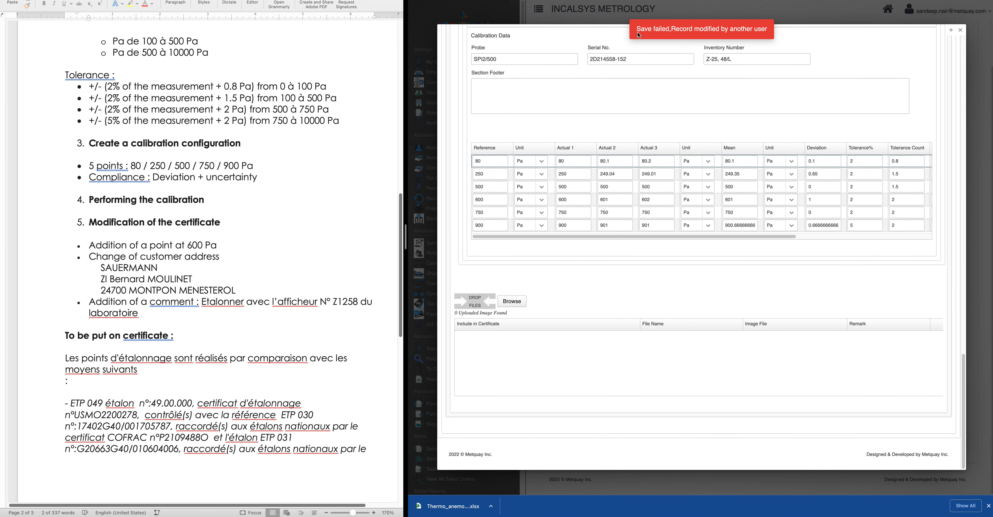
Dismiss the save-failed message and cancel the Add/Edit Calibrations panel
{"action": "left_click", "coordinate": [692, 33]}
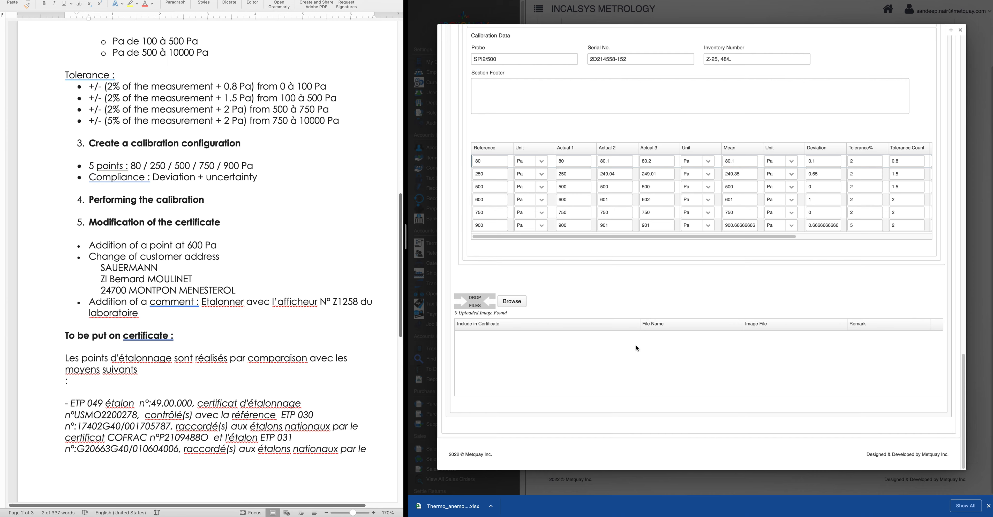
{"action": "scroll", "coordinate": [742, 355], "scroll_direction": "up", "scroll_amount": 20}
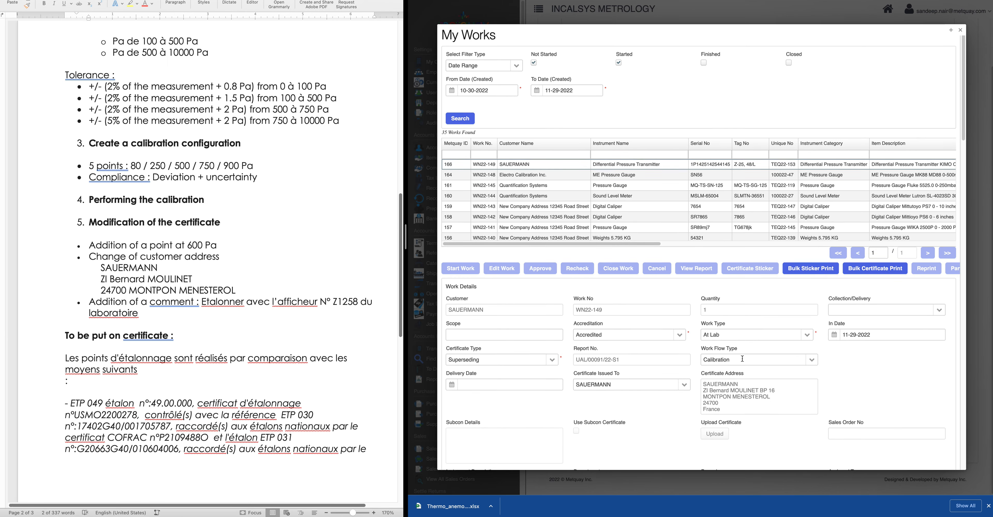
{"action": "scroll", "coordinate": [742, 358], "scroll_direction": "down", "scroll_amount": 5}
{"action": "scroll", "coordinate": [648, 357], "scroll_direction": "down", "scroll_amount": 20}
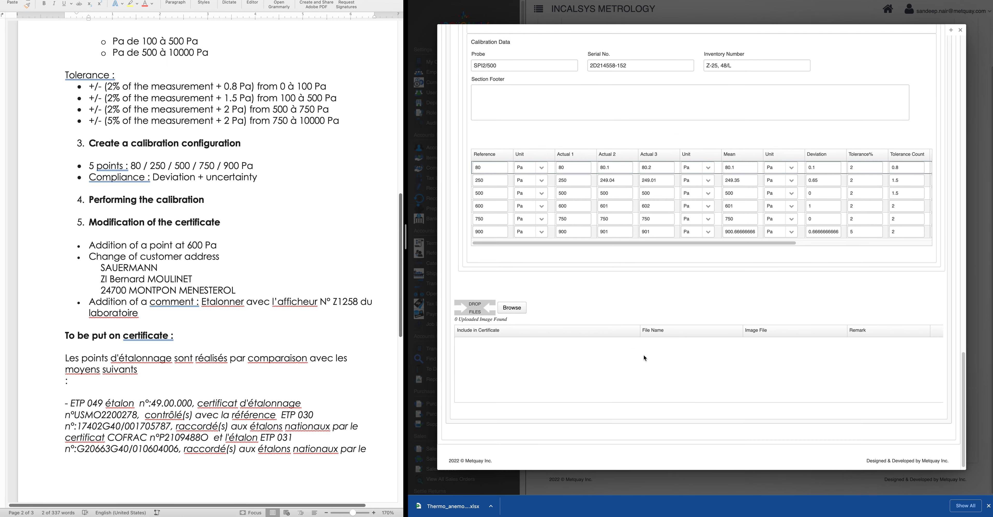
{"action": "scroll", "coordinate": [645, 361], "scroll_direction": "up", "scroll_amount": 8}
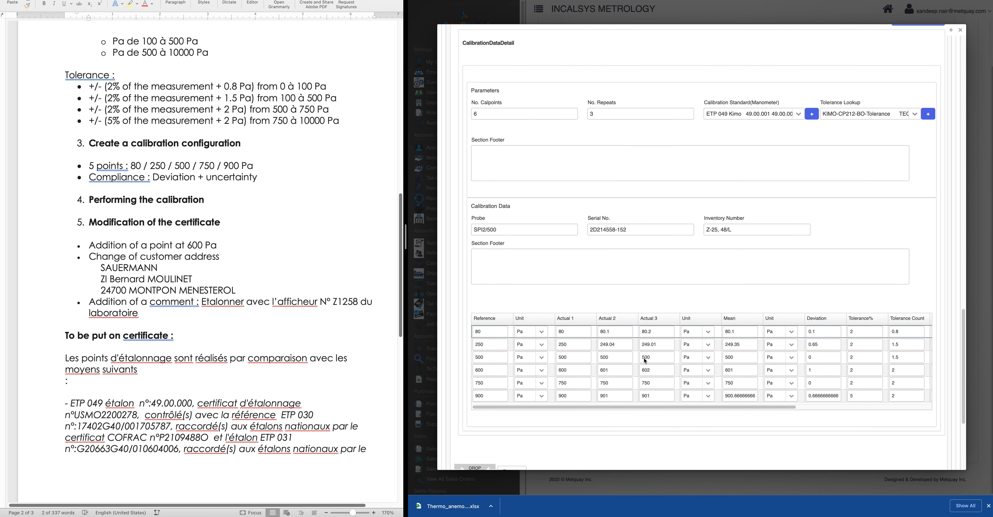
{"action": "scroll", "coordinate": [645, 360], "scroll_direction": "up", "scroll_amount": 5}
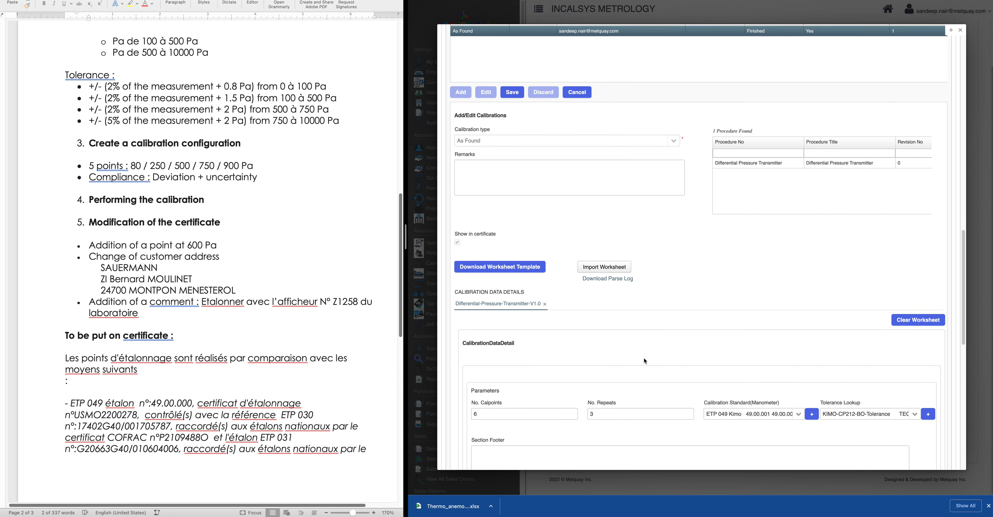
{"action": "scroll", "coordinate": [559, 354], "scroll_direction": "up", "scroll_amount": 5}
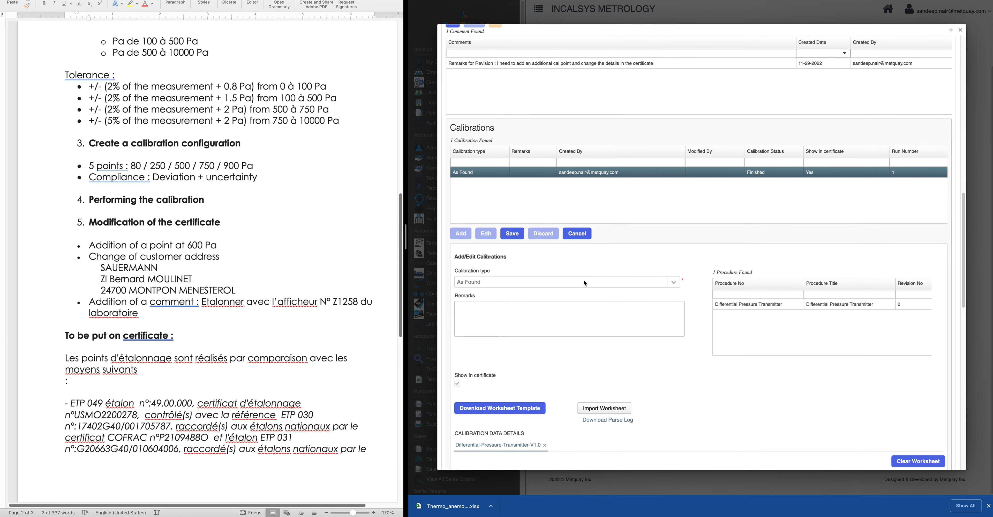
{"action": "left_click", "coordinate": [575, 238]}
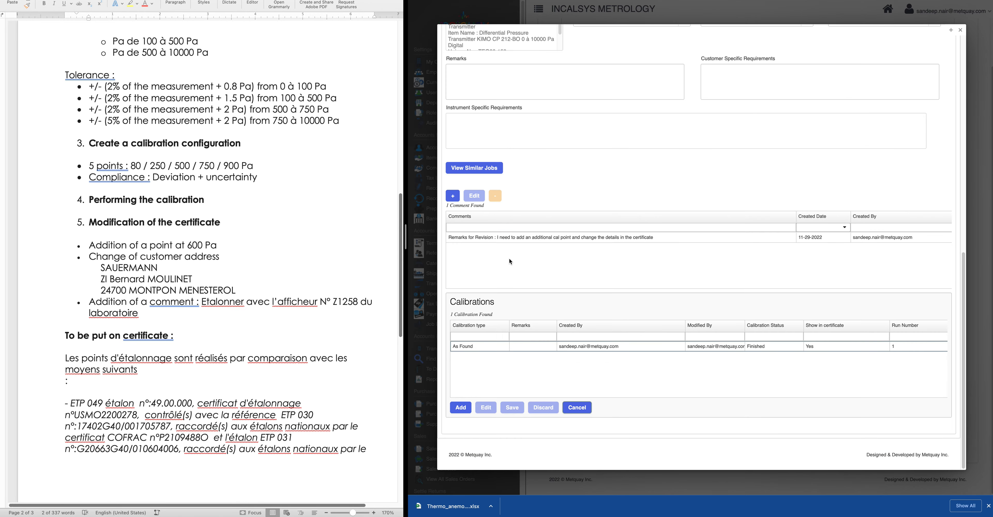
Close the As Found calibration details and add a new As Left calibration entry
{"action": "left_click", "coordinate": [475, 347]}
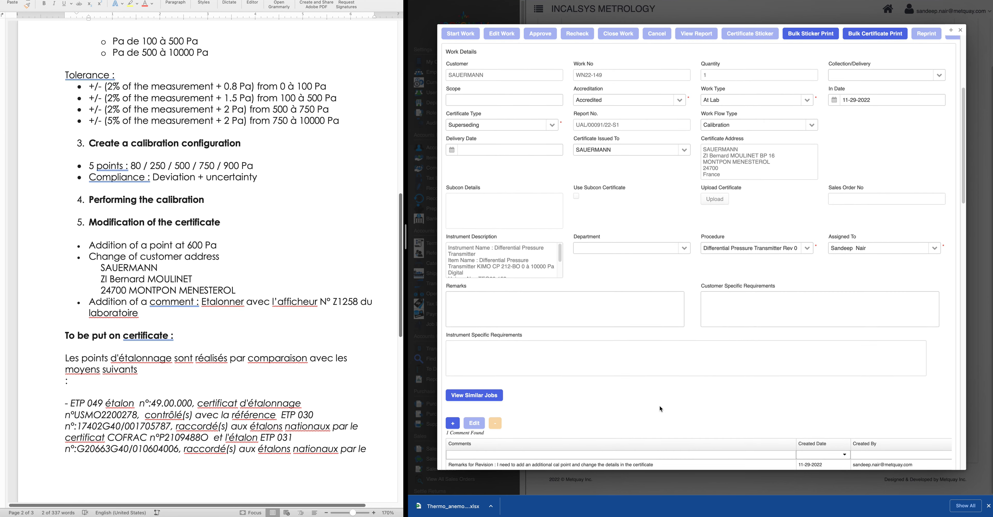
{"action": "scroll", "coordinate": [660, 405], "scroll_direction": "down", "scroll_amount": 10}
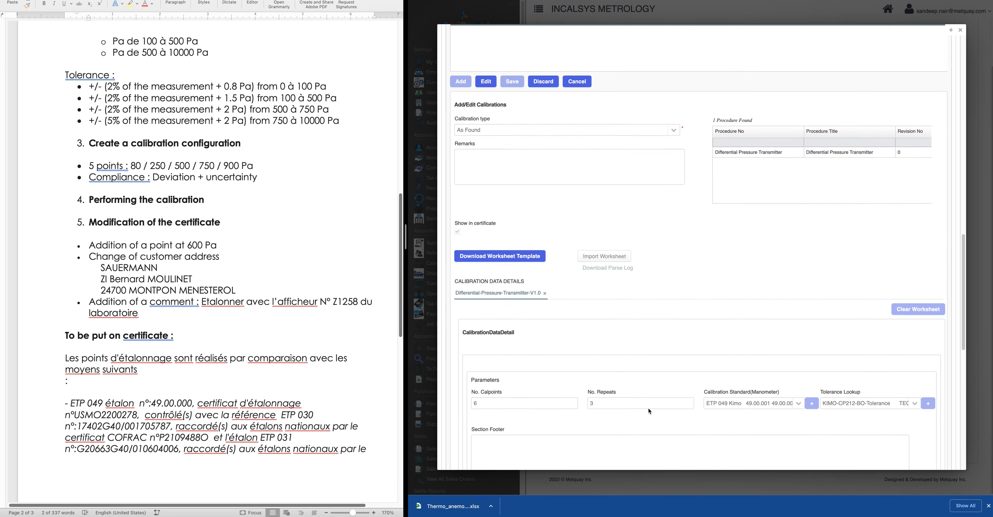
{"action": "scroll", "coordinate": [650, 410], "scroll_direction": "down", "scroll_amount": 3}
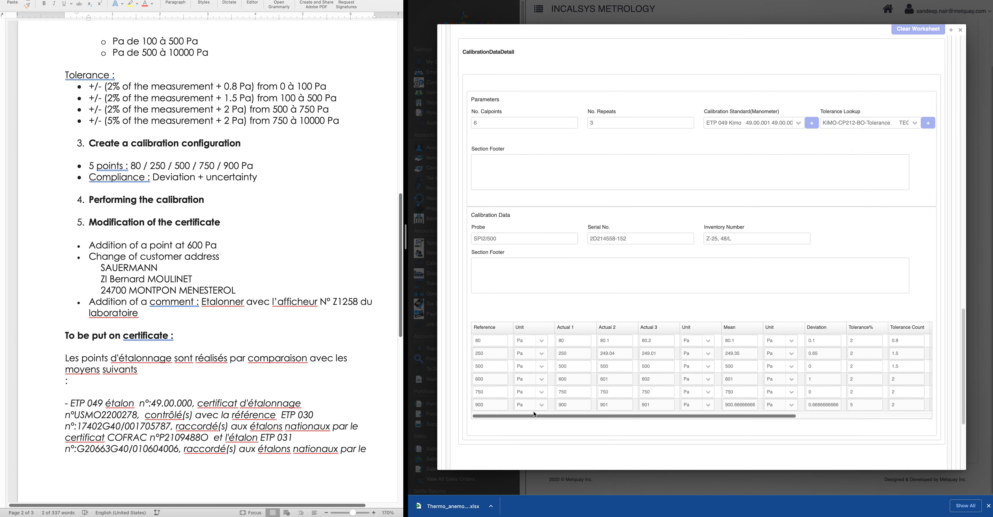
{"action": "scroll", "coordinate": [497, 387], "scroll_direction": "down", "scroll_amount": 5}
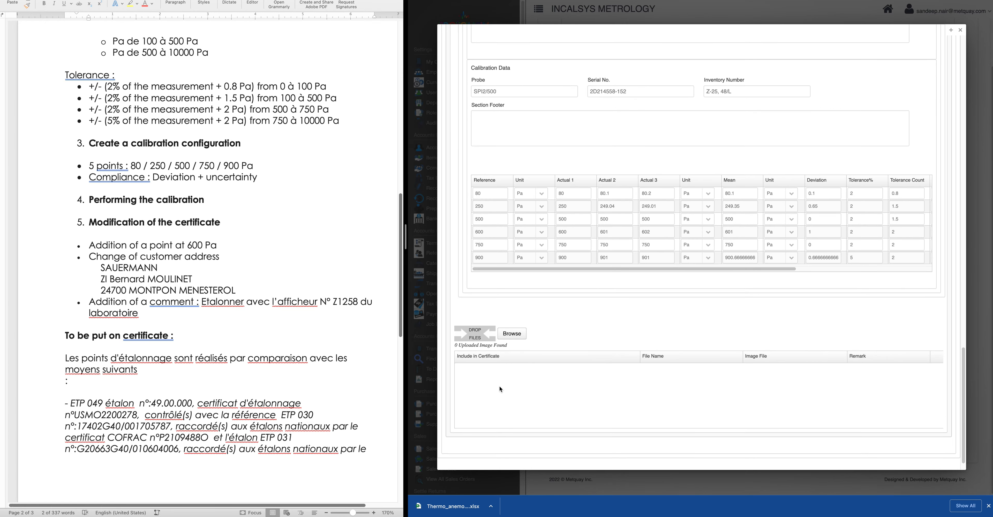
{"action": "scroll", "coordinate": [500, 385], "scroll_direction": "up", "scroll_amount": 10}
{"action": "scroll", "coordinate": [500, 386], "scroll_direction": "up", "scroll_amount": 8}
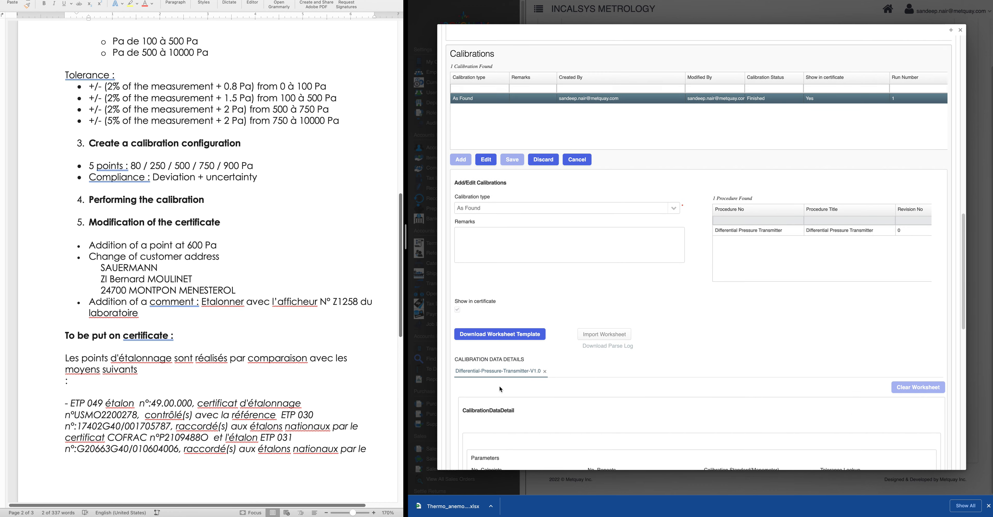
{"action": "left_click", "coordinate": [586, 180]}
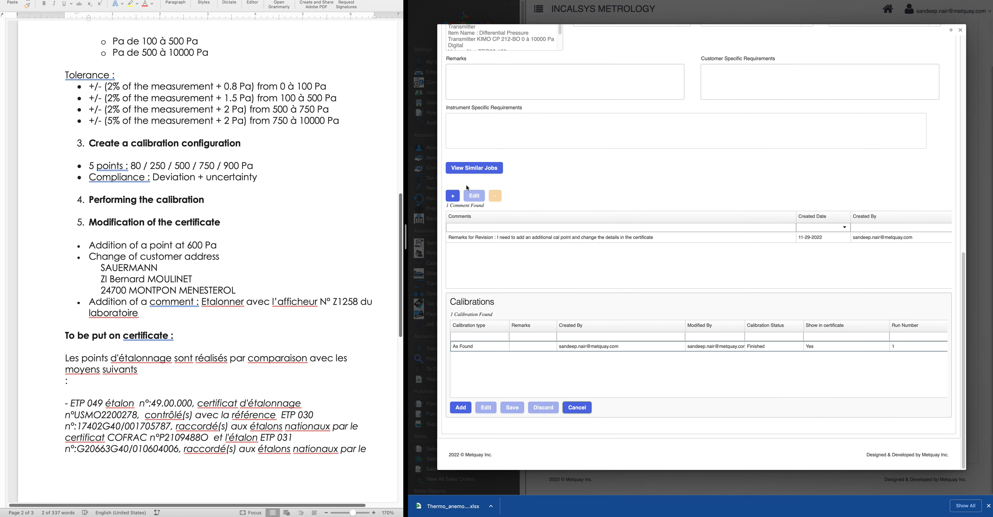
{"action": "left_click", "coordinate": [461, 408]}
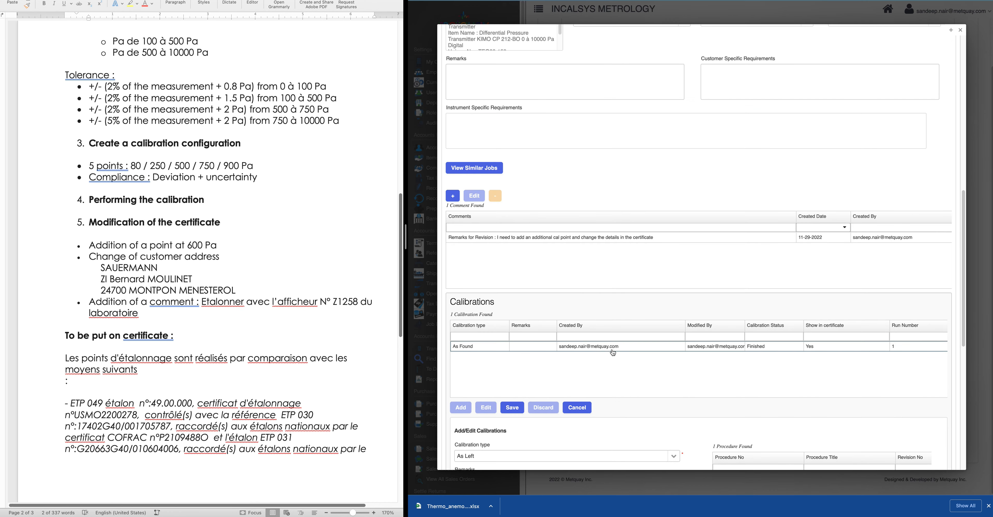
Load the Differential Pressure Transmitter procedure into the As Left calibration
{"action": "scroll", "coordinate": [627, 358], "scroll_direction": "down", "scroll_amount": 3}
{"action": "scroll", "coordinate": [698, 369], "scroll_direction": "down", "scroll_amount": 5}
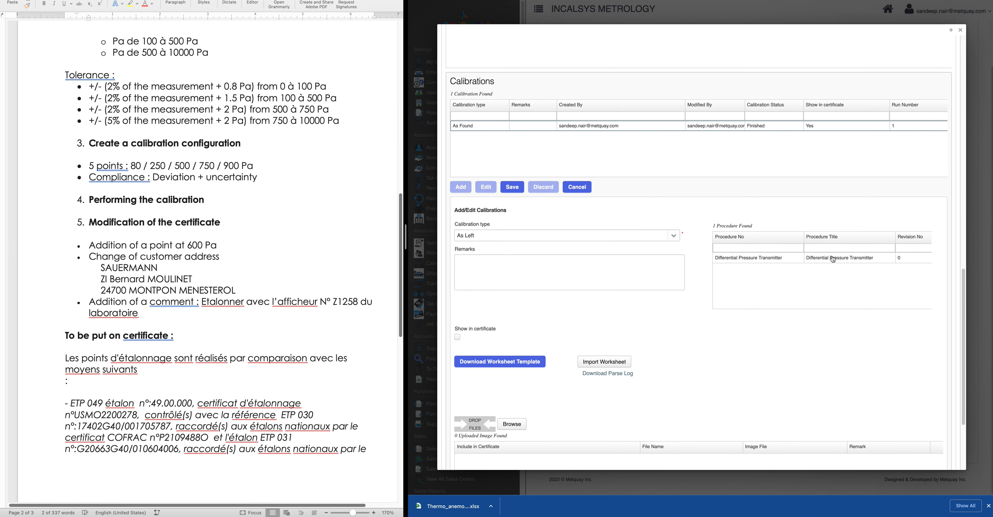
{"action": "left_click", "coordinate": [766, 257]}
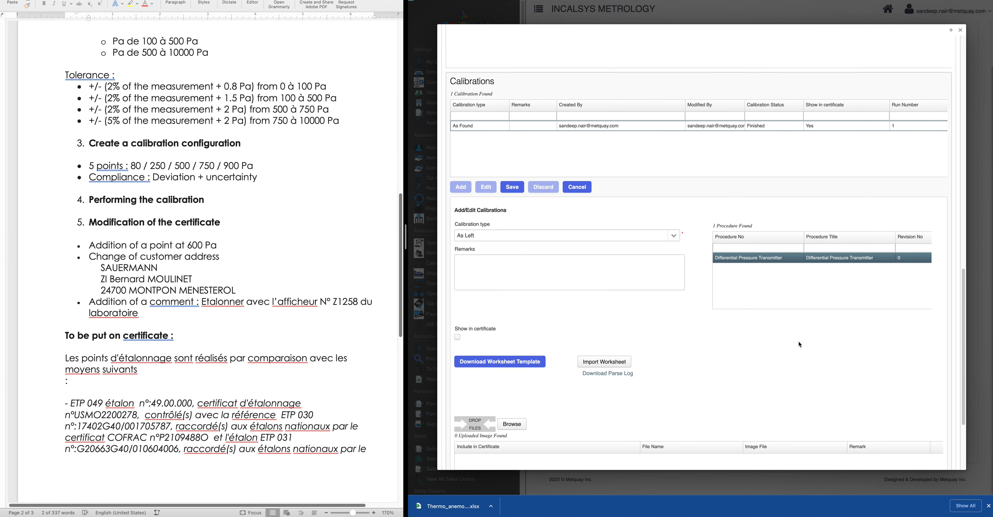
{"action": "scroll", "coordinate": [632, 374], "scroll_direction": "down", "scroll_amount": 9}
{"action": "scroll", "coordinate": [632, 374], "scroll_direction": "down", "scroll_amount": 10}
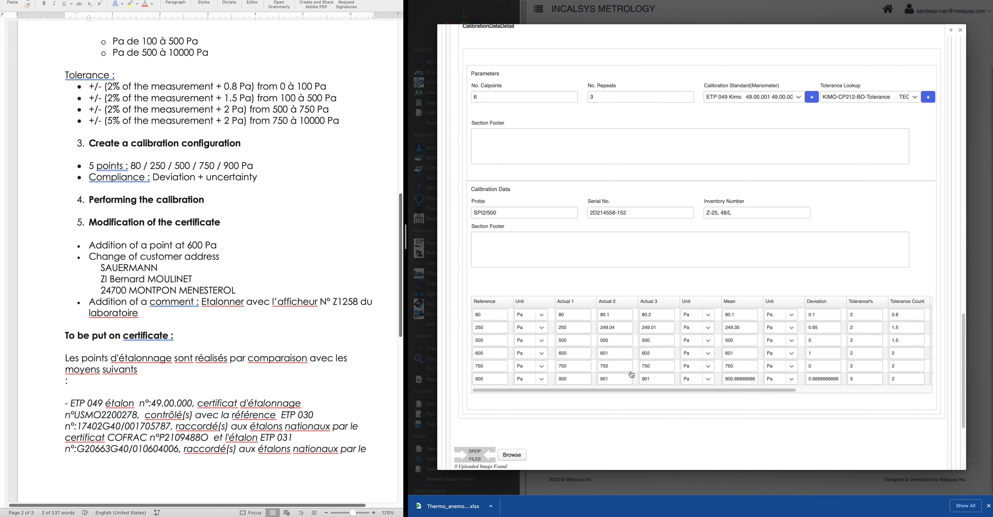
{"action": "scroll", "coordinate": [585, 294], "scroll_direction": "up", "scroll_amount": 1}
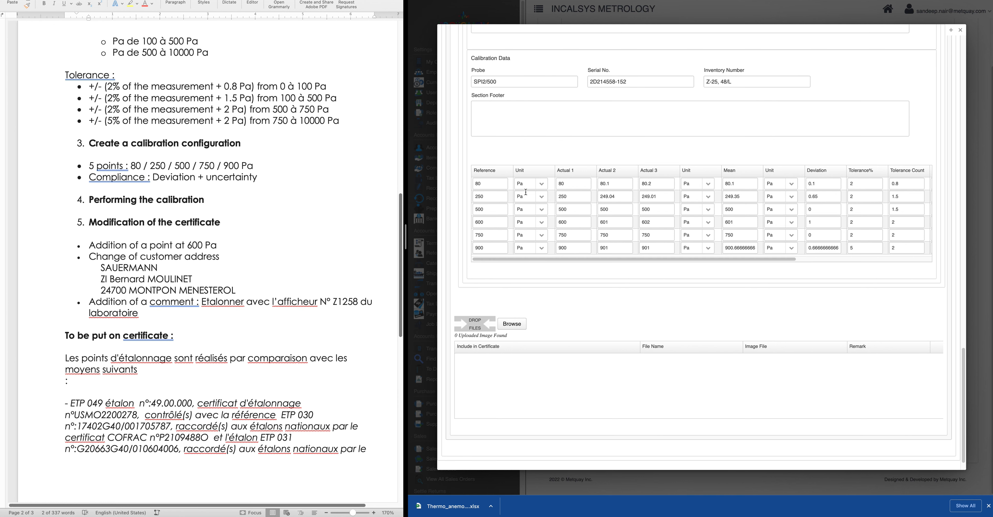
{"action": "scroll", "coordinate": [522, 275], "scroll_direction": "up", "scroll_amount": 1}
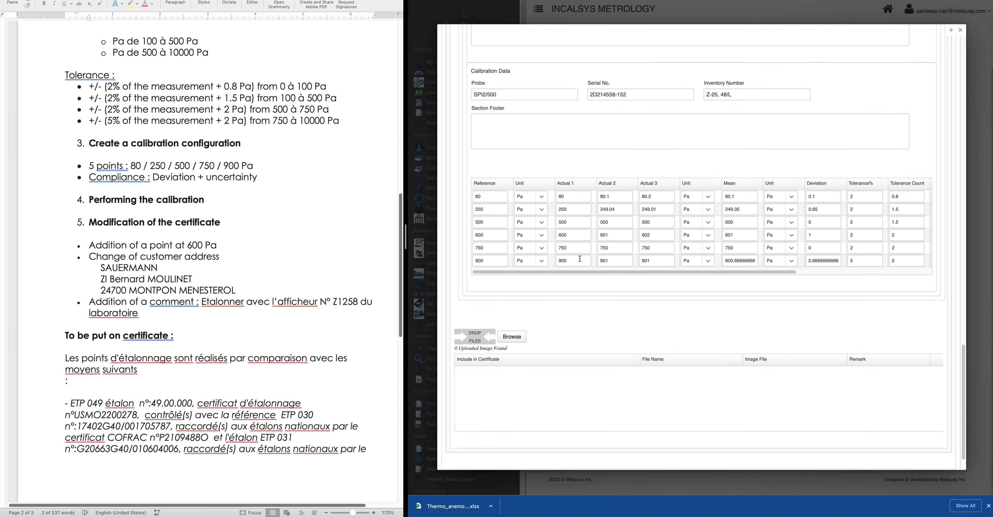
Correct the 900 Pa row's second and third readings to 900, giving mean 900 and deviation 0, and maximize the window
{"action": "left_click", "coordinate": [618, 261]}
{"action": "left_click", "coordinate": [668, 259]}
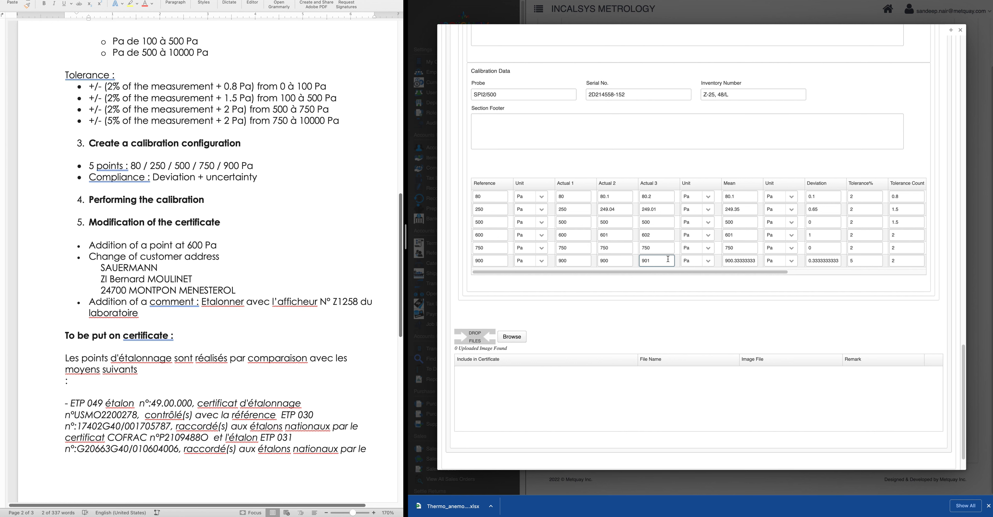
{"action": "scroll", "coordinate": [704, 184], "scroll_direction": "down", "scroll_amount": 1}
{"action": "left_click", "coordinate": [692, 163]}
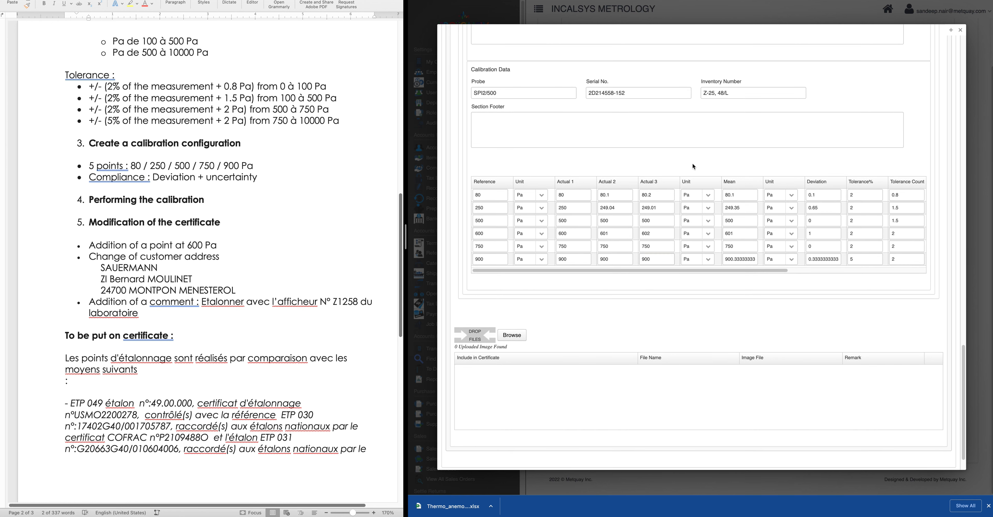
{"action": "scroll", "coordinate": [559, 317], "scroll_direction": "down", "scroll_amount": 2}
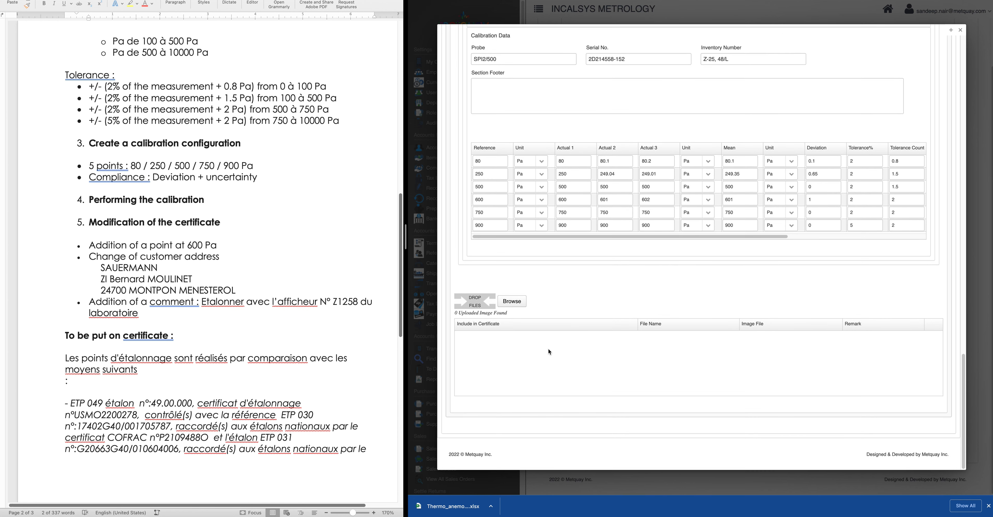
{"action": "scroll", "coordinate": [549, 351], "scroll_direction": "up", "scroll_amount": 10}
{"action": "scroll", "coordinate": [551, 358], "scroll_direction": "down", "scroll_amount": 10}
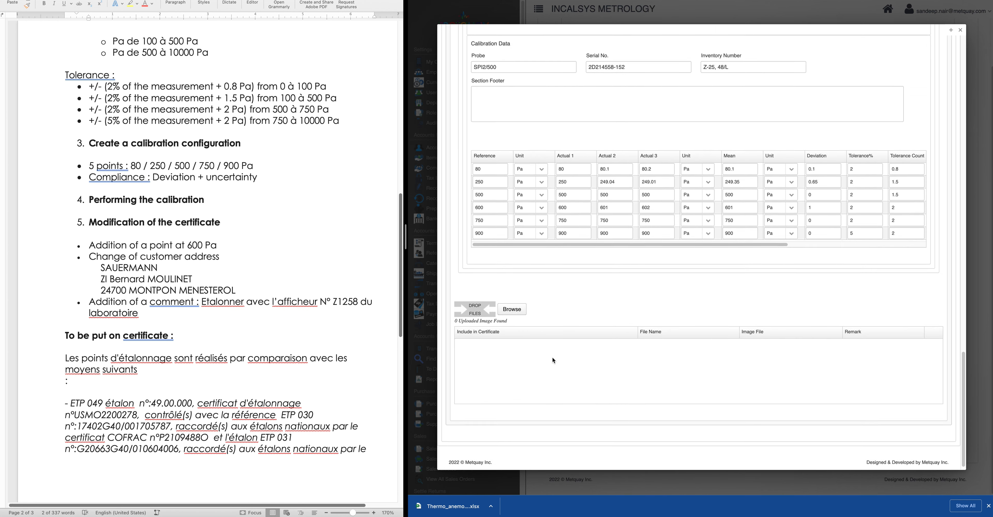
{"action": "left_click", "coordinate": [951, 32]}
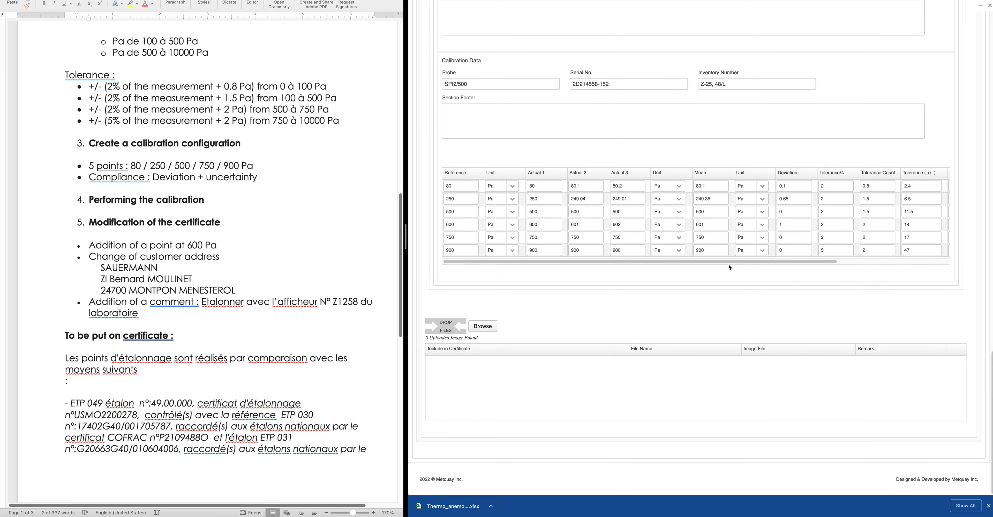
Cancel the unsaved As Left calibration and exit editing of work WN22-149
{"action": "scroll", "coordinate": [729, 267], "scroll_direction": "up", "scroll_amount": 20}
{"action": "scroll", "coordinate": [729, 274], "scroll_direction": "down", "scroll_amount": 15}
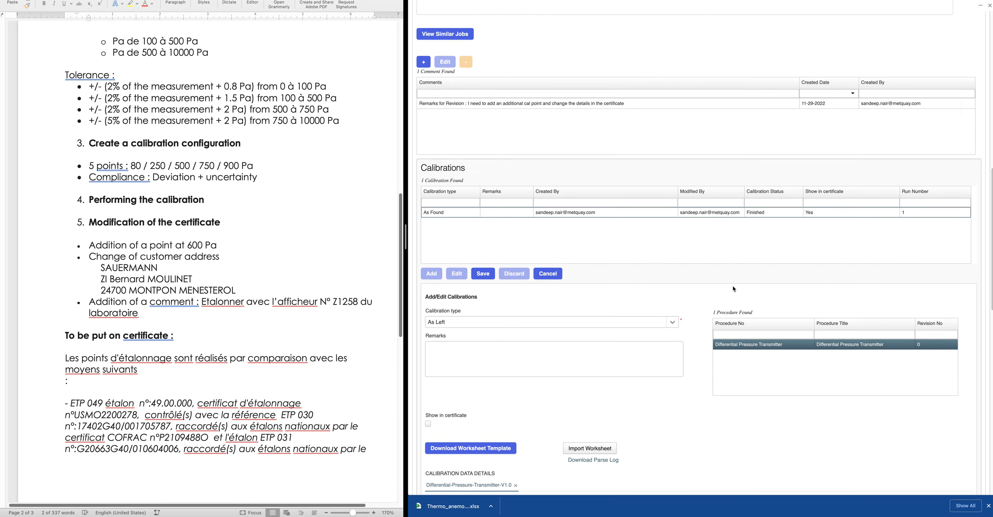
{"action": "scroll", "coordinate": [489, 185], "scroll_direction": "down", "scroll_amount": 2}
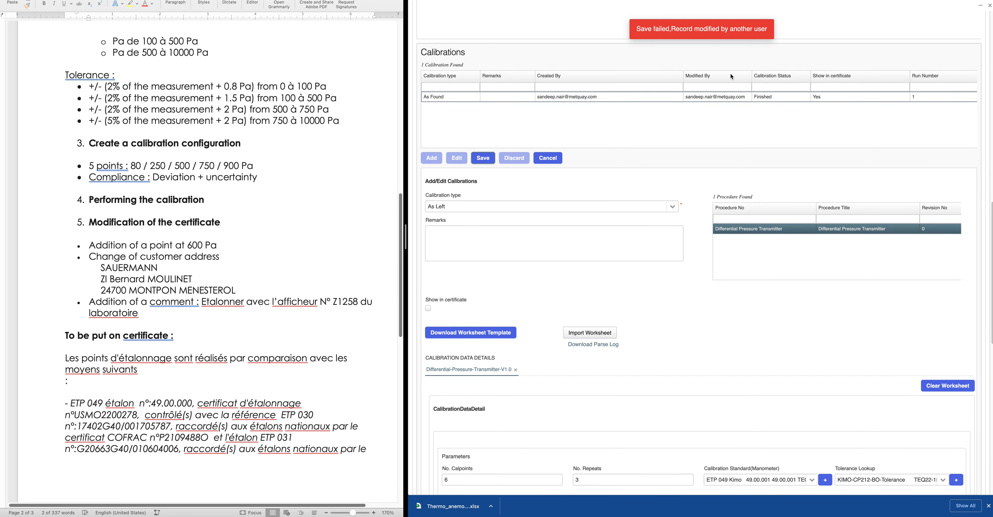
{"action": "scroll", "coordinate": [824, 306], "scroll_direction": "down", "scroll_amount": 15}
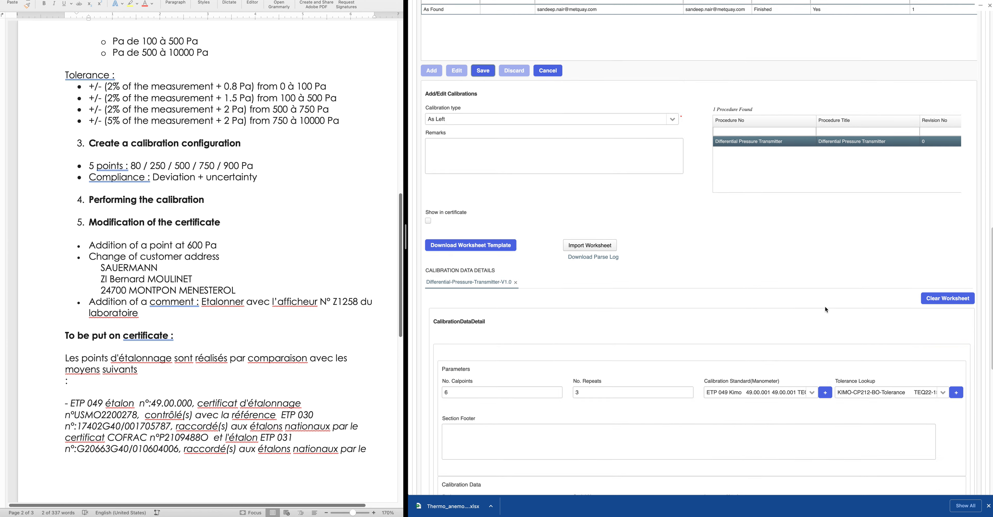
{"action": "scroll", "coordinate": [822, 320], "scroll_direction": "up", "scroll_amount": 12}
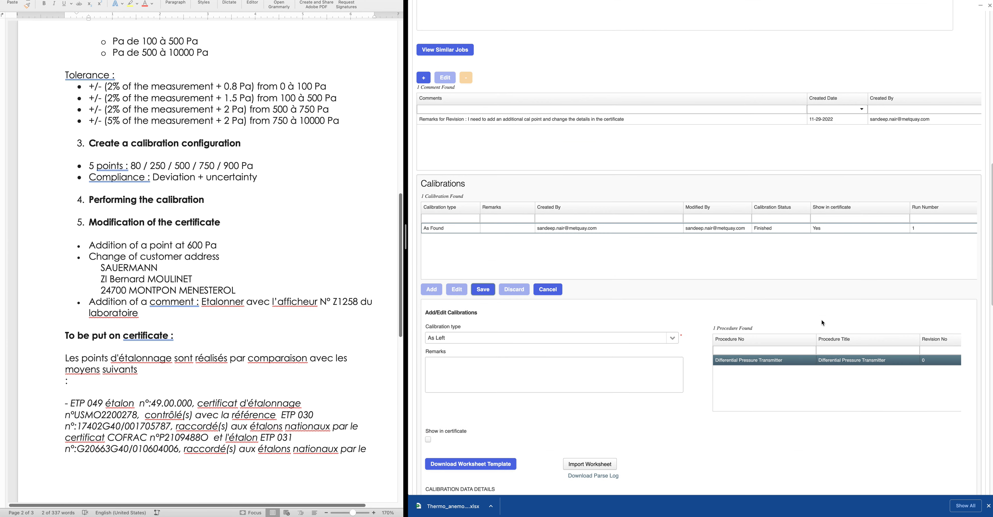
{"action": "scroll", "coordinate": [530, 322], "scroll_direction": "down", "scroll_amount": 3}
{"action": "left_click", "coordinate": [550, 230]}
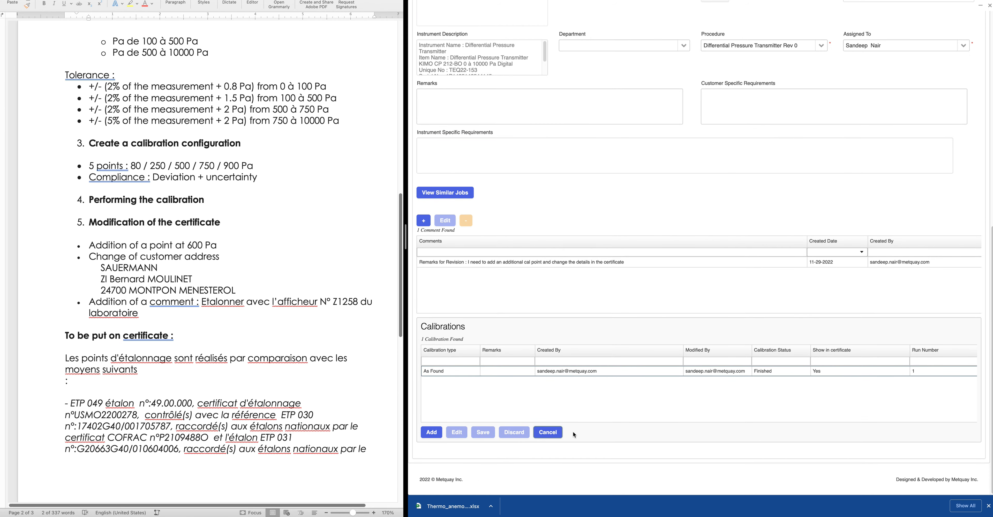
{"action": "left_click", "coordinate": [560, 435]}
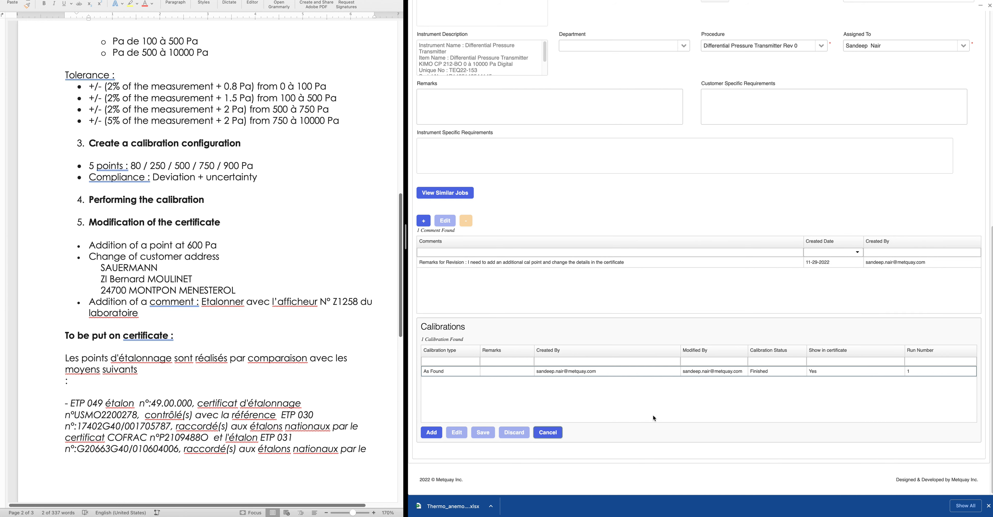
{"action": "scroll", "coordinate": [655, 418], "scroll_direction": "up", "scroll_amount": 10}
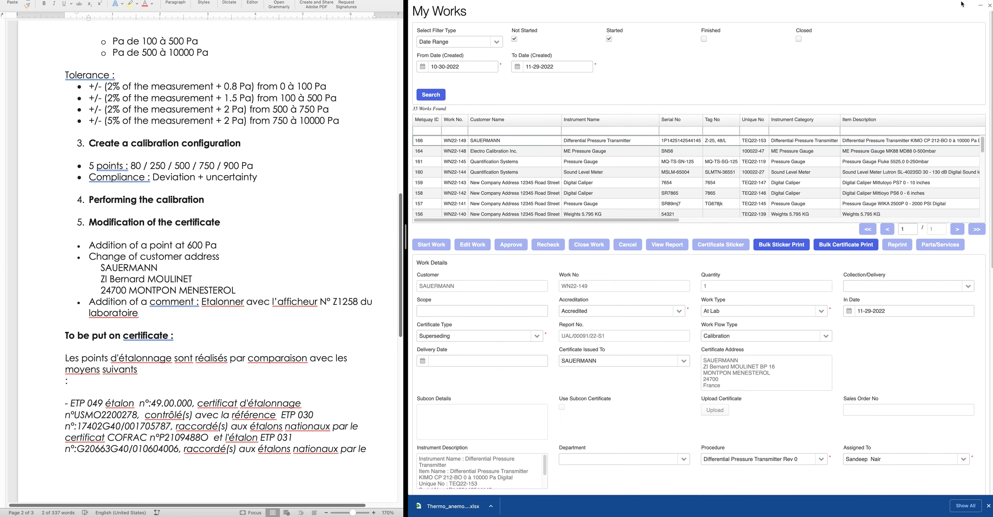
Filter the works list to Started works, reopen WN22-149 and select its As Found calibration
{"action": "left_click", "coordinate": [989, 6]}
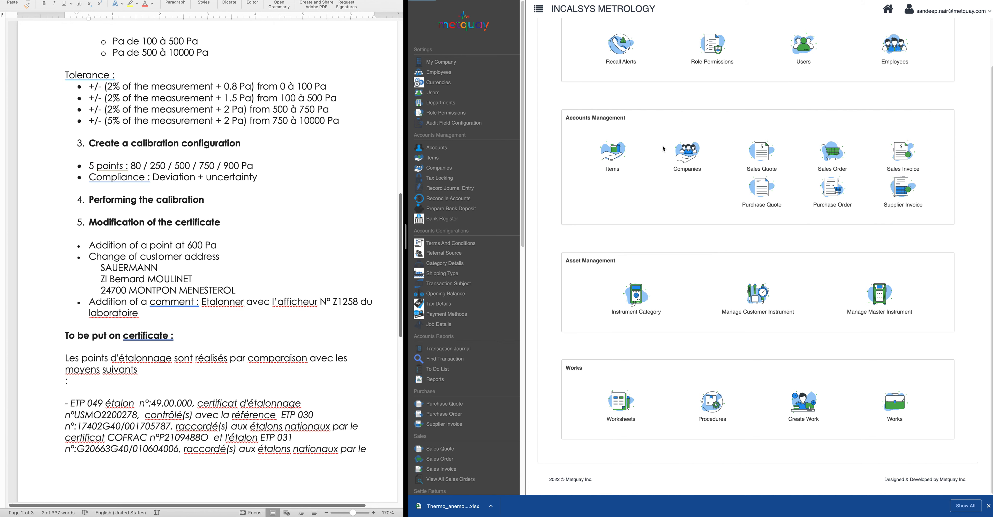
{"action": "left_click", "coordinate": [537, 169]}
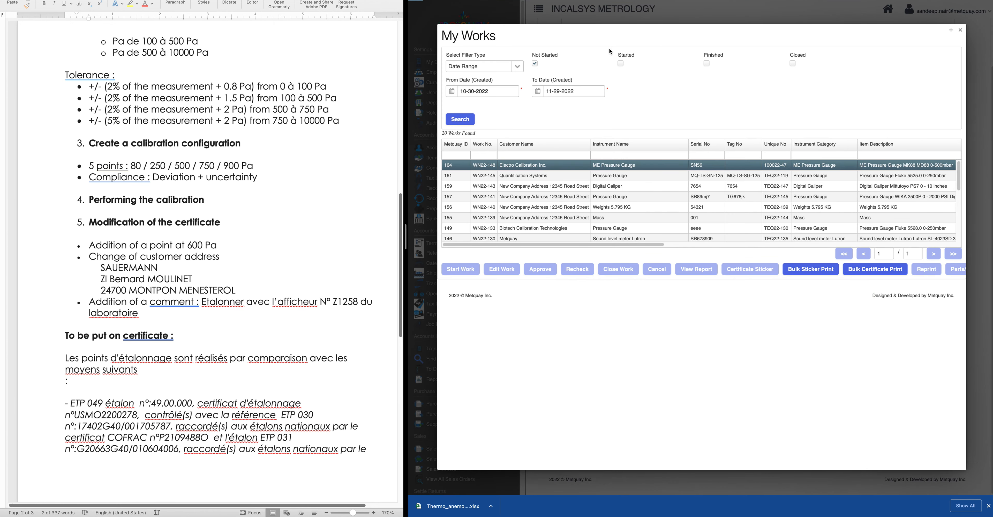
{"action": "left_click", "coordinate": [534, 65]}
{"action": "left_click", "coordinate": [620, 65]}
{"action": "left_click", "coordinate": [466, 120]}
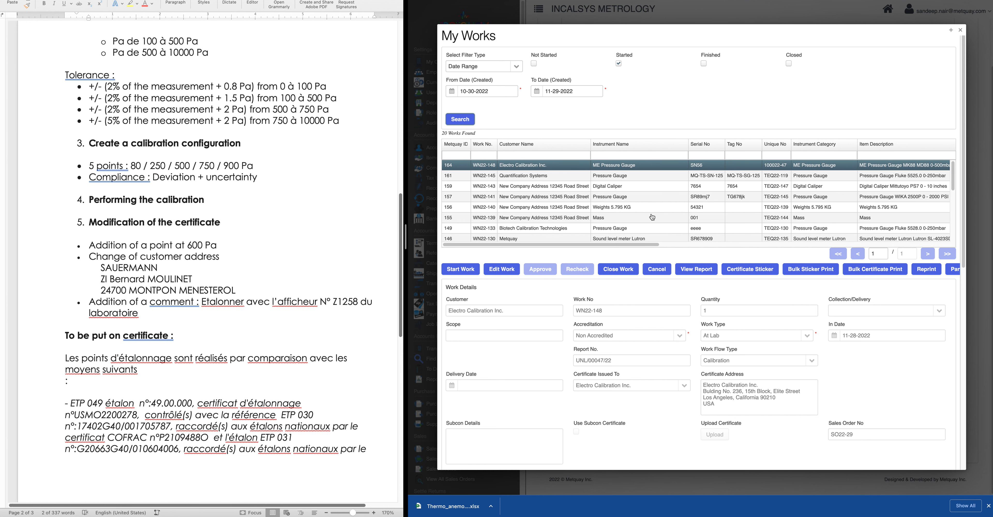
{"action": "left_click", "coordinate": [525, 165]}
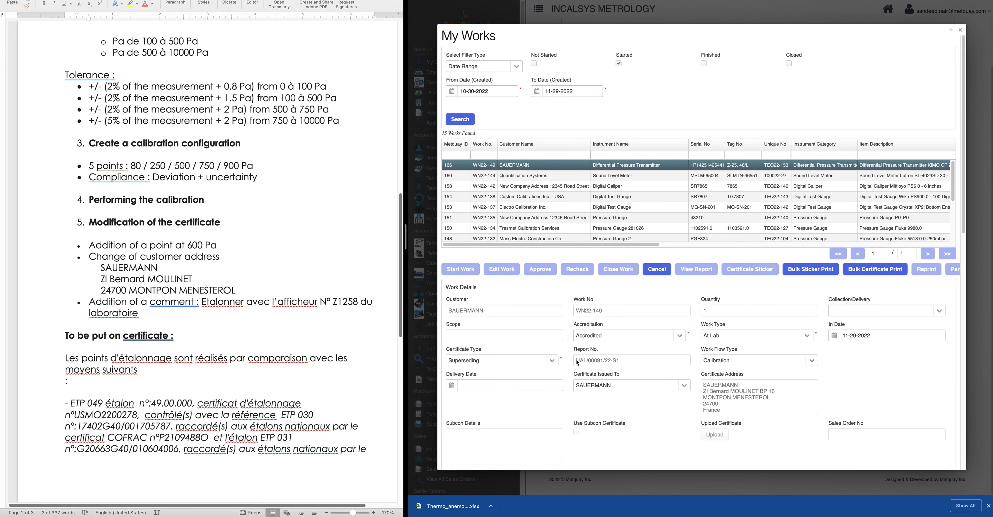
{"action": "scroll", "coordinate": [567, 365], "scroll_direction": "down", "scroll_amount": 10}
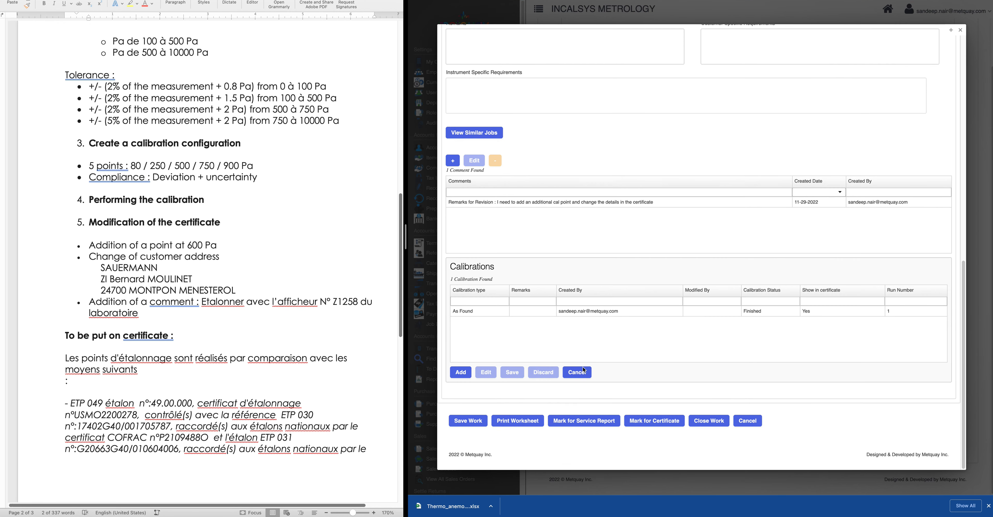
{"action": "left_click", "coordinate": [469, 311]}
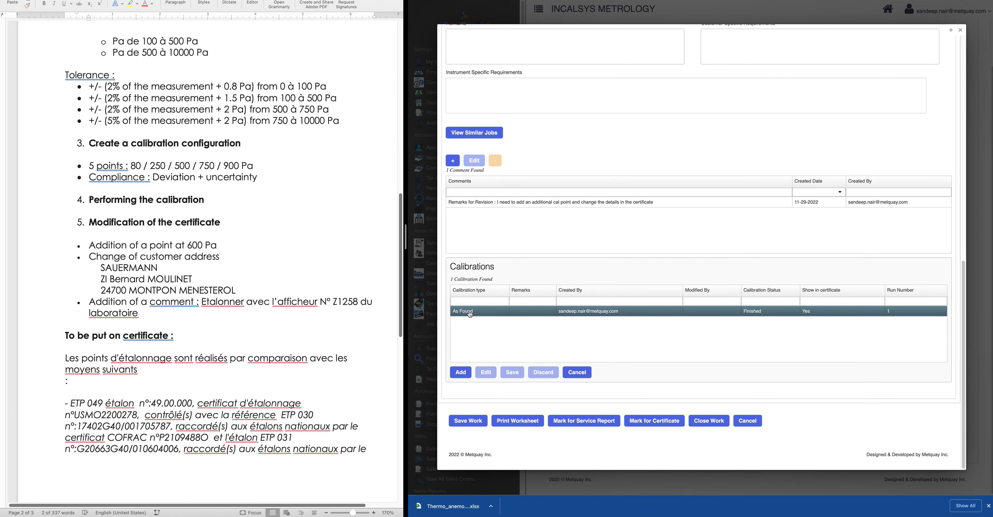
Open WN22-149's As Found calibration for editing and review its five Pa points, 80 to 900
{"action": "left_click", "coordinate": [486, 372]}
{"action": "scroll", "coordinate": [606, 393], "scroll_direction": "down", "scroll_amount": 6}
{"action": "scroll", "coordinate": [606, 392], "scroll_direction": "down", "scroll_amount": 8}
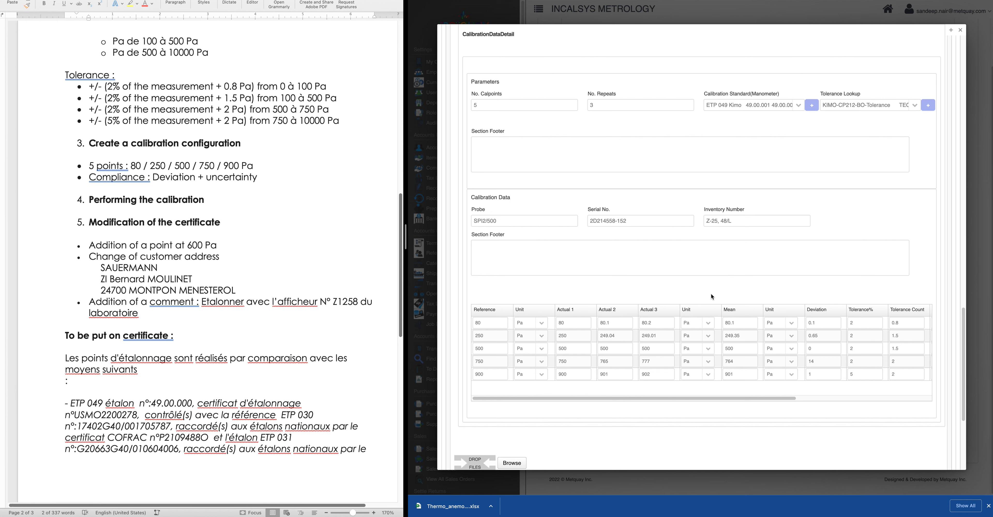
{"action": "scroll", "coordinate": [570, 259], "scroll_direction": "up", "scroll_amount": 5}
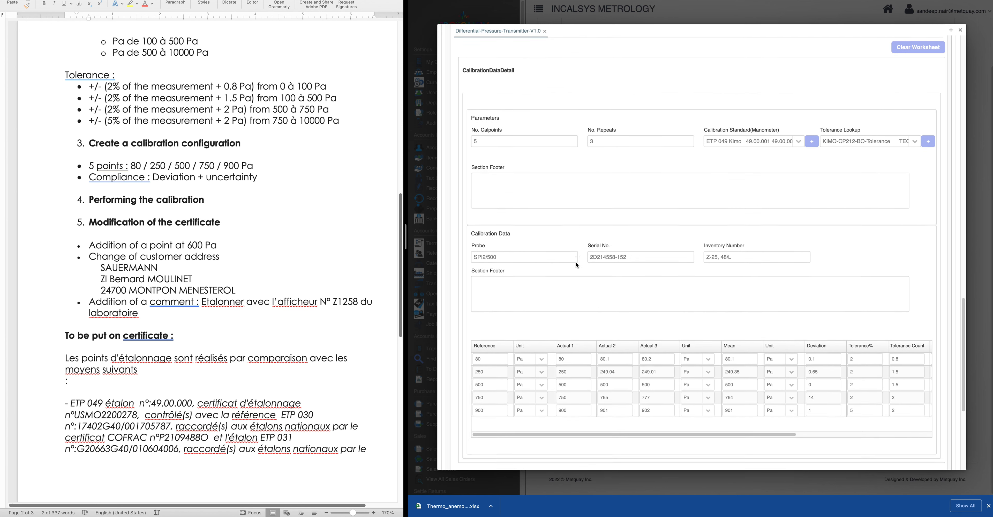
{"action": "scroll", "coordinate": [574, 249], "scroll_direction": "up", "scroll_amount": 5}
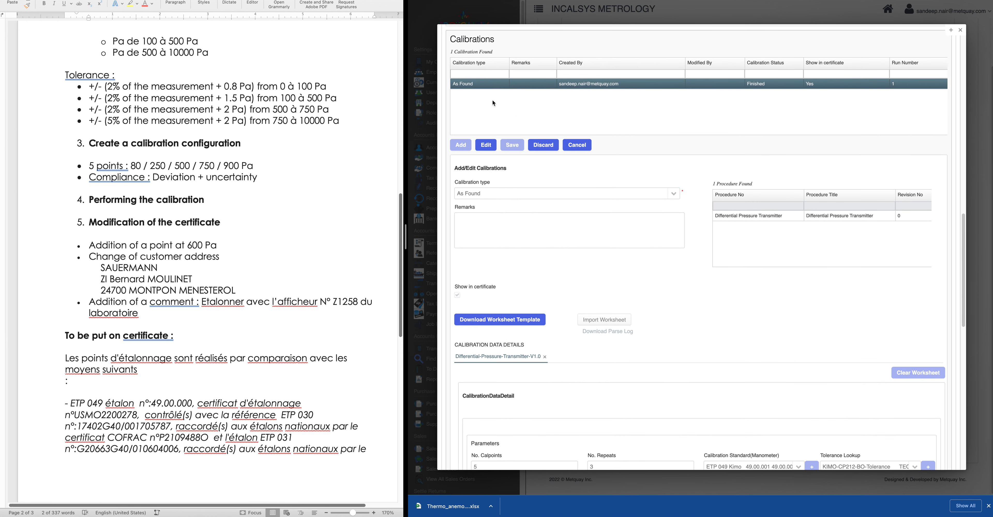
{"action": "scroll", "coordinate": [682, 319], "scroll_direction": "down", "scroll_amount": 10}
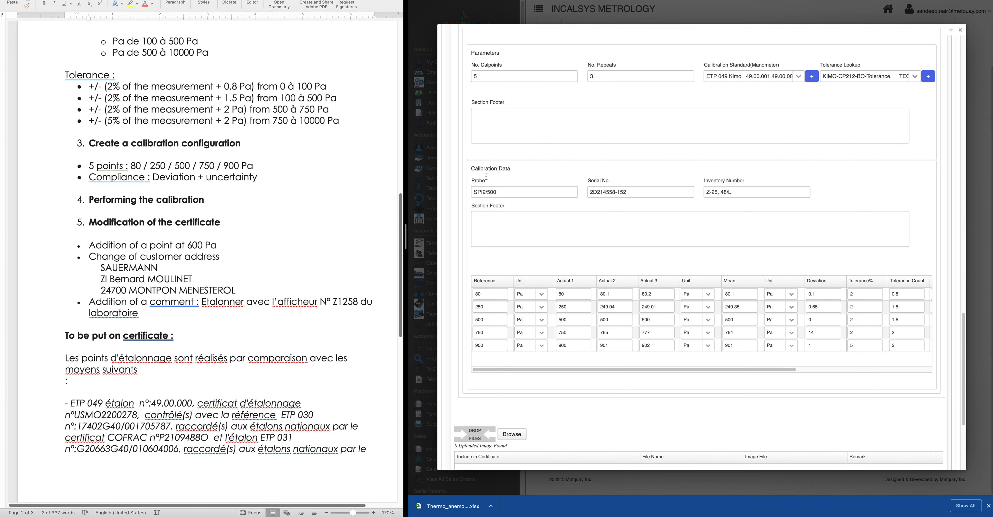
{"action": "left_click", "coordinate": [503, 76]}
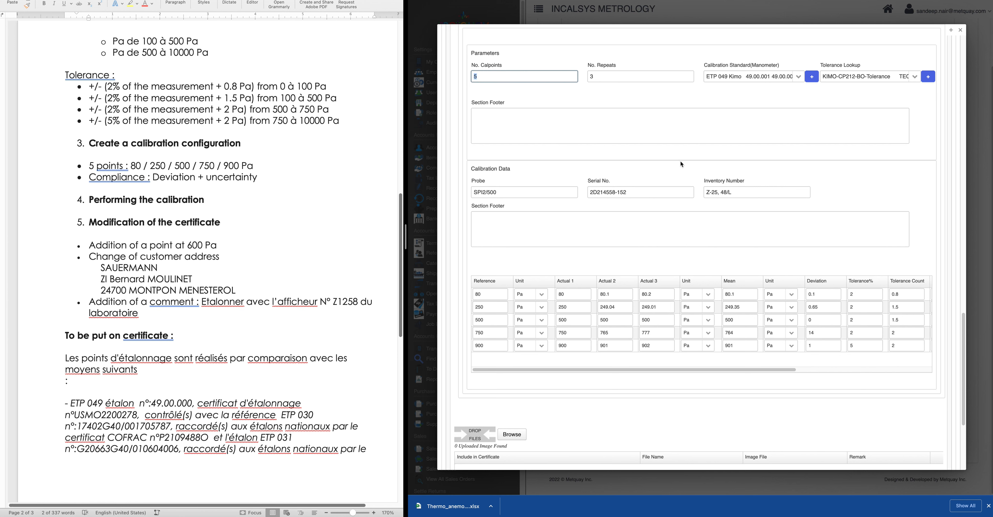
Change the As Found calibration to six calibration points and add the empty rows
{"action": "type", "text": "3"}
{"action": "left_click", "coordinate": [506, 84]}
{"action": "left_click", "coordinate": [478, 74]}
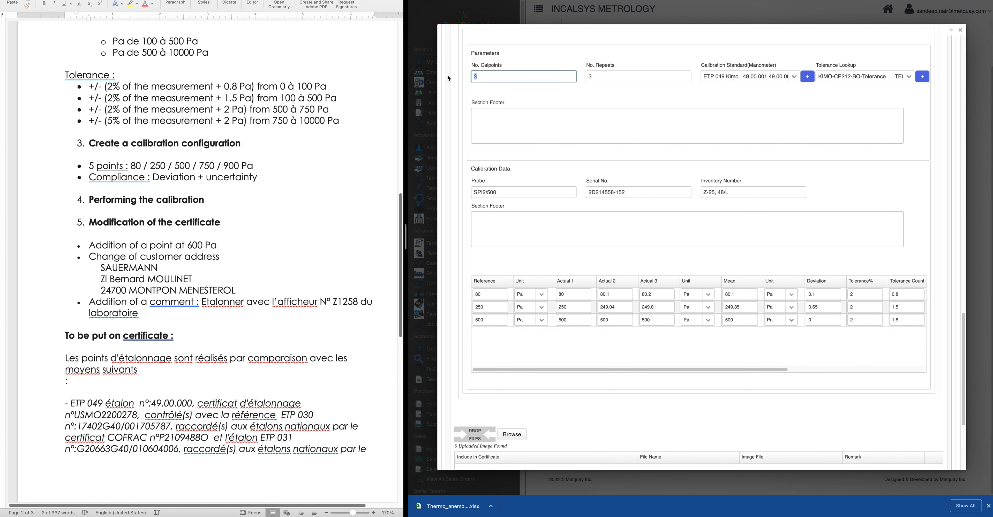
{"action": "type", "text": "6"}
{"action": "left_click", "coordinate": [539, 102]}
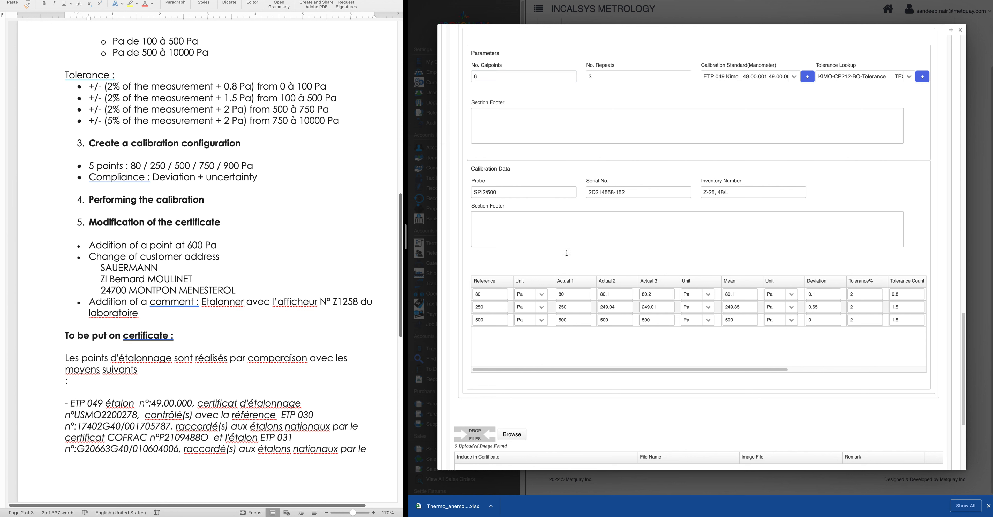
{"action": "left_click", "coordinate": [494, 332]}
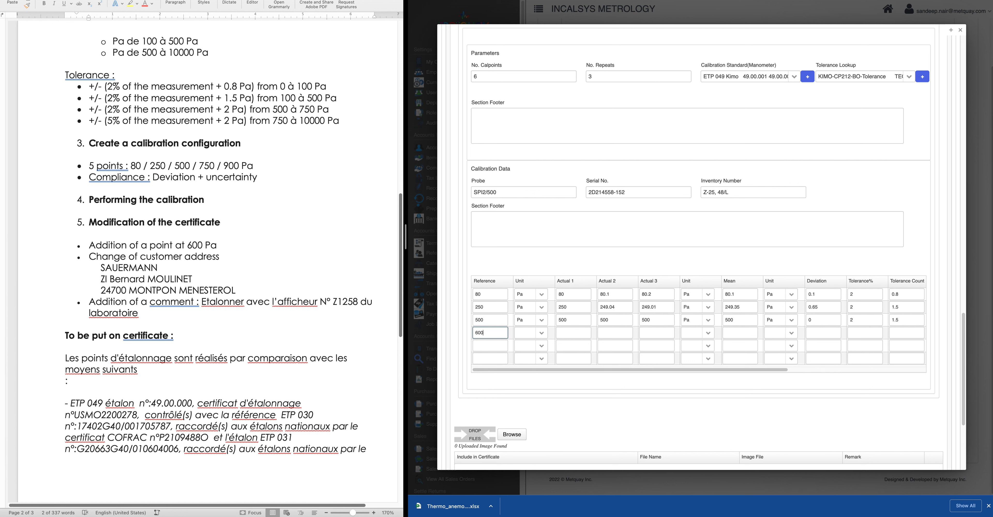
Enter reference values 750 and 900, and set unit Pa on the 600, 750 and 900 rows
{"action": "left_click", "coordinate": [493, 346]}
{"action": "type", "text": "750"}
{"action": "left_click", "coordinate": [491, 358]}
{"action": "type", "text": "900"}
{"action": "left_click", "coordinate": [516, 333]}
{"action": "left_click", "coordinate": [517, 333]}
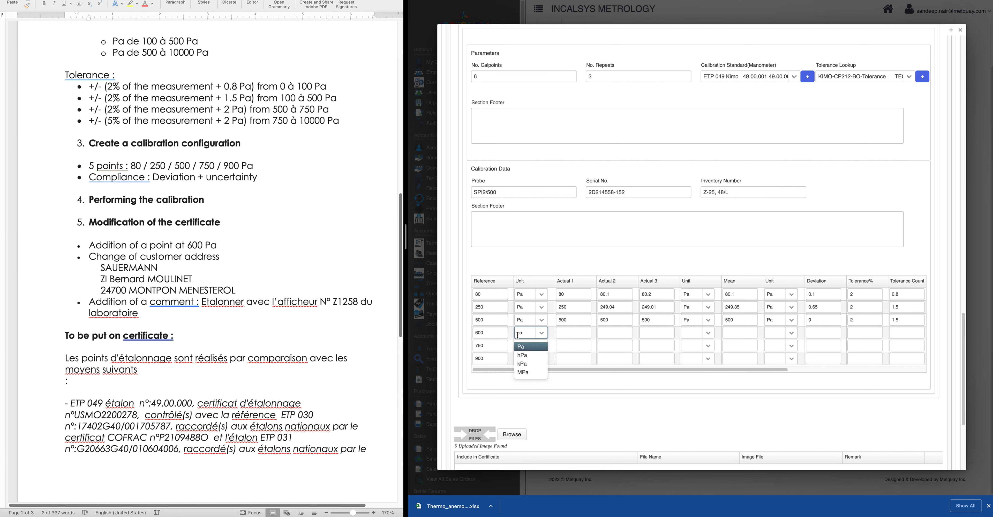
{"action": "left_click", "coordinate": [522, 346]}
{"action": "type", "text": "pa"}
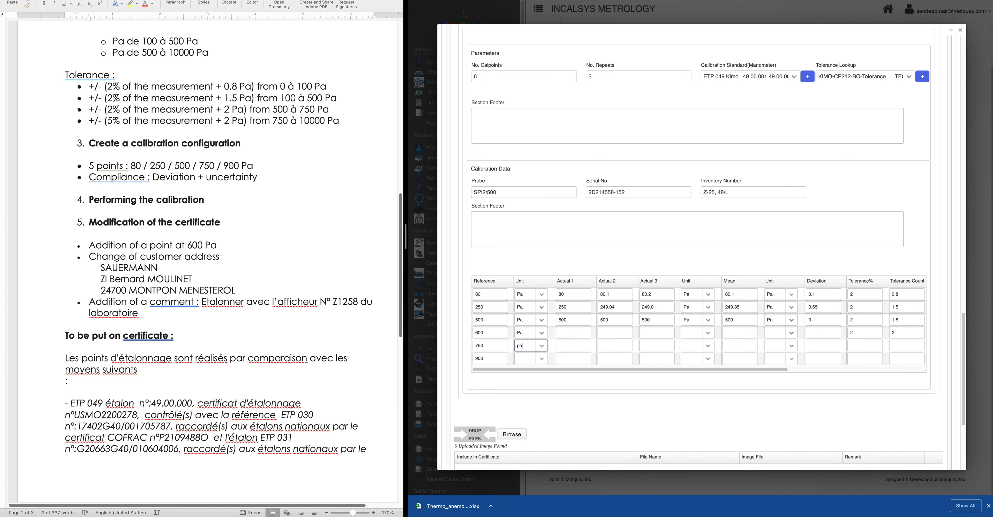
{"action": "left_click", "coordinate": [535, 361]}
{"action": "type", "text": "pa"}
{"action": "left_click", "coordinate": [529, 372]}
Fill Actual 1–3 readings for the 600, 750 and 900 rows with their reference values
{"action": "left_click", "coordinate": [573, 319]}
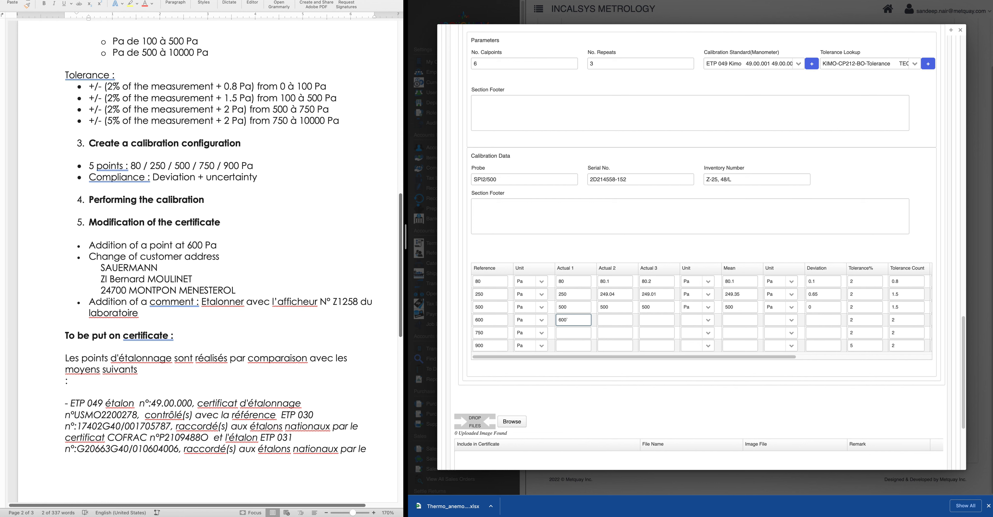
{"action": "left_click", "coordinate": [579, 329]}
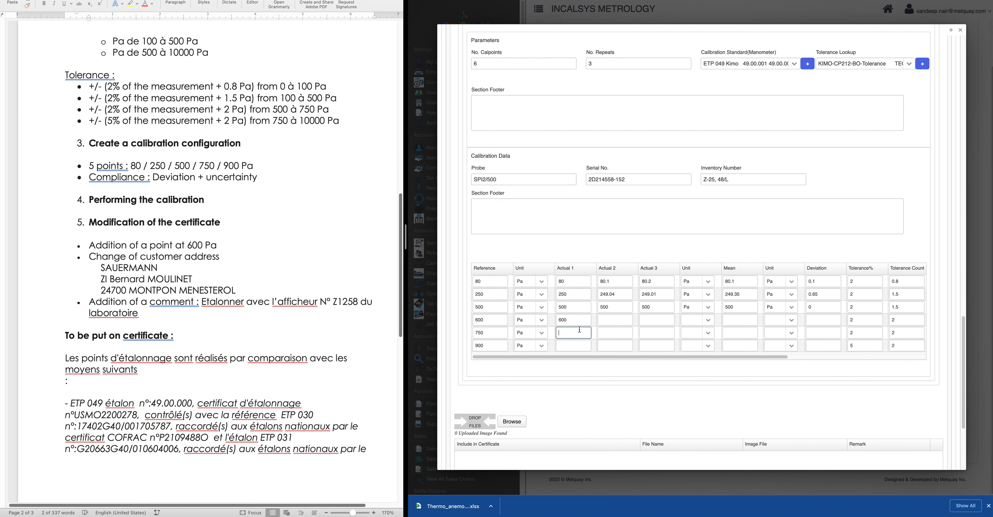
{"action": "left_click", "coordinate": [575, 345]}
{"action": "type", "text": "900"}
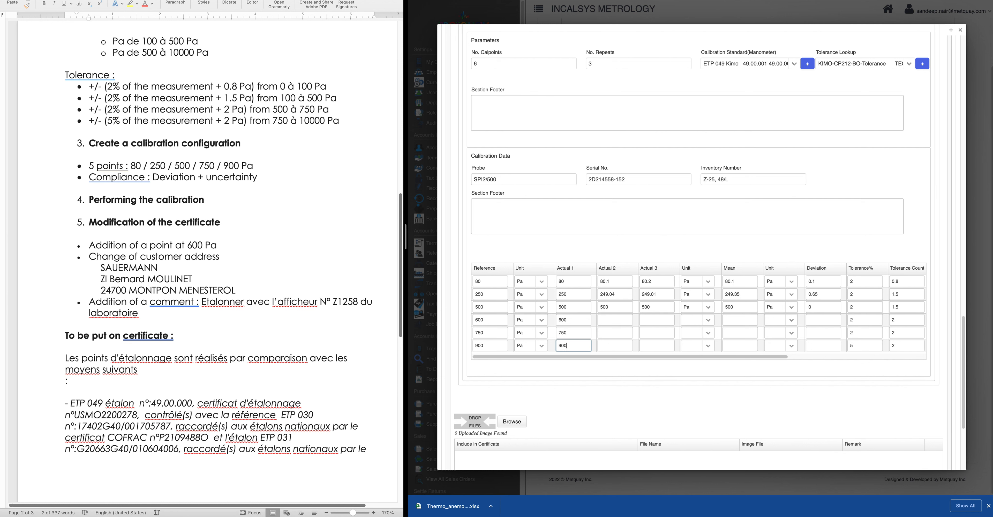
{"action": "left_click", "coordinate": [609, 322]}
{"action": "left_click", "coordinate": [664, 319]}
{"action": "type", "text": "600"}
{"action": "left_click", "coordinate": [616, 334]}
{"action": "type", "text": "750"}
{"action": "left_click", "coordinate": [670, 335]}
{"action": "type", "text": "7501"}
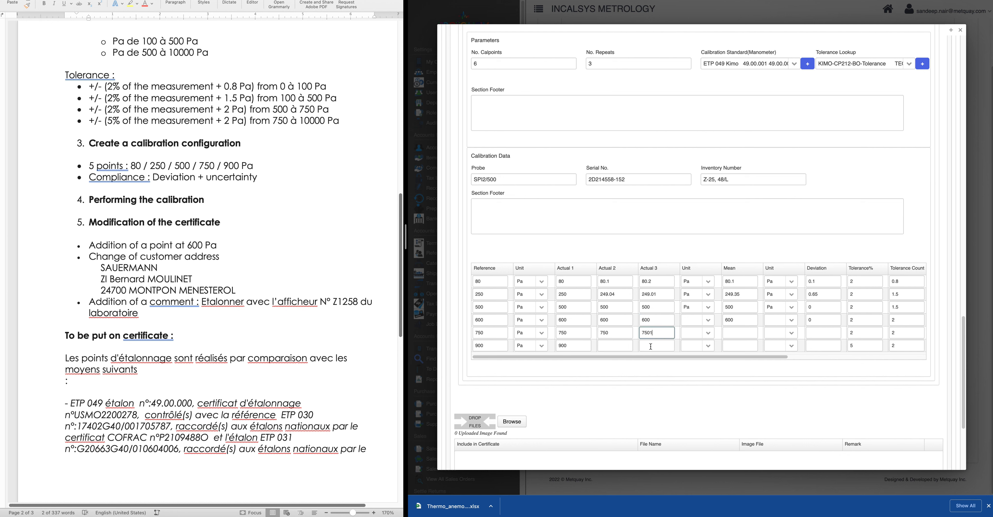
{"action": "left_click", "coordinate": [624, 345]}
{"action": "type", "text": "900"}
{"action": "left_click", "coordinate": [655, 344]}
{"action": "type", "text": "900"}
Set the reading unit to Pa for the 600, 750 and 900 rows
{"action": "left_click", "coordinate": [690, 322]}
{"action": "type", "text": "Pa"}
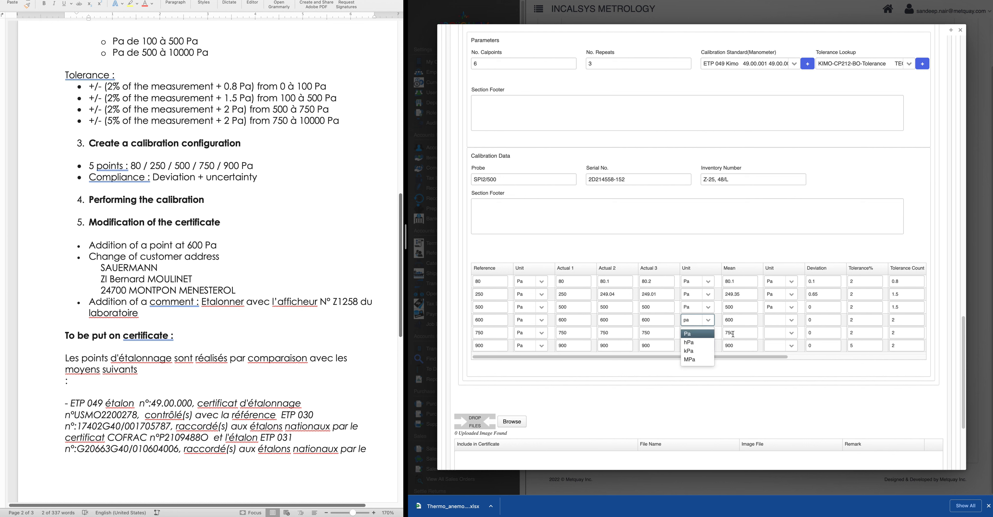
{"action": "left_click", "coordinate": [694, 335]}
{"action": "left_click", "coordinate": [694, 334]}
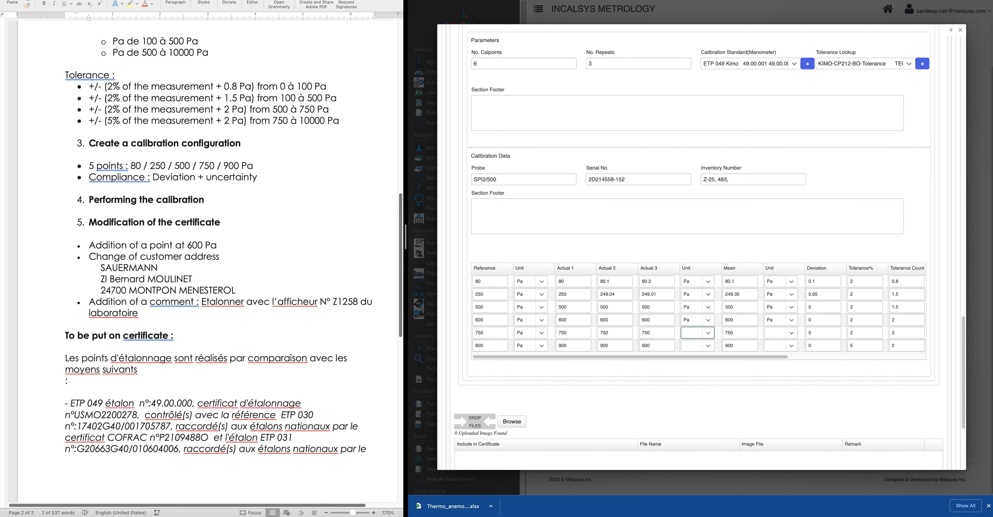
{"action": "type", "text": "Pa"}
{"action": "left_click", "coordinate": [690, 346]}
{"action": "type", "text": "pa"}
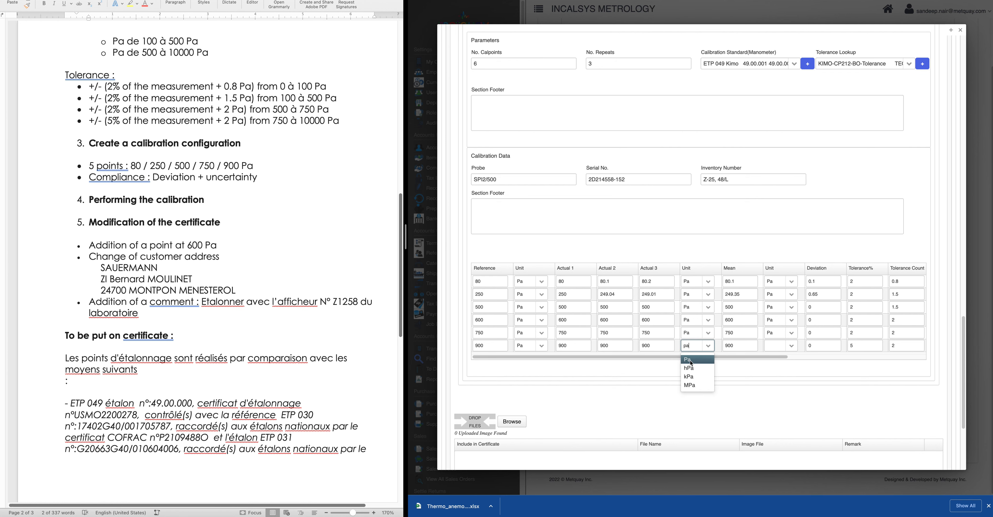
{"action": "scroll", "coordinate": [698, 386], "scroll_direction": "down", "scroll_amount": 5}
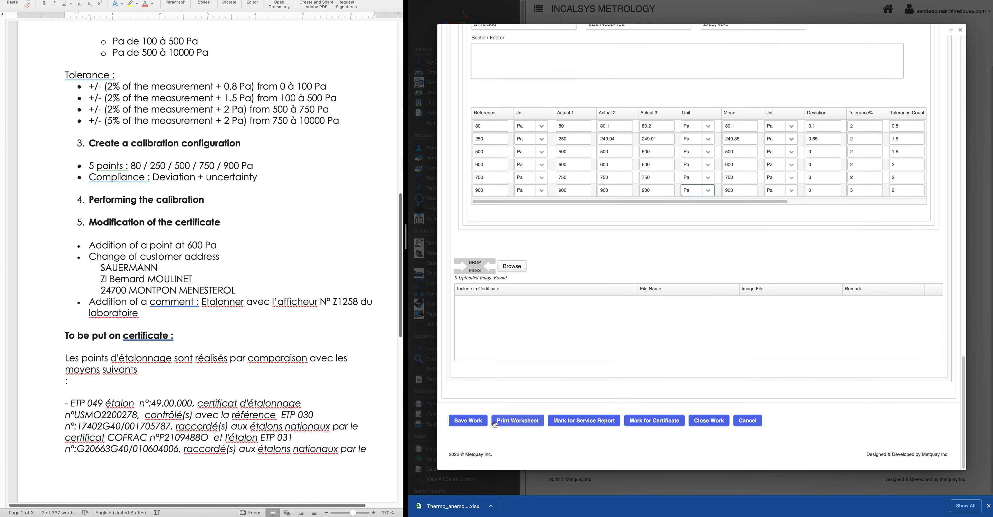
Save the As Found edits and add a saved As Left calibration on the Differential Pressure Transmitter procedure
{"action": "left_click", "coordinate": [468, 420]}
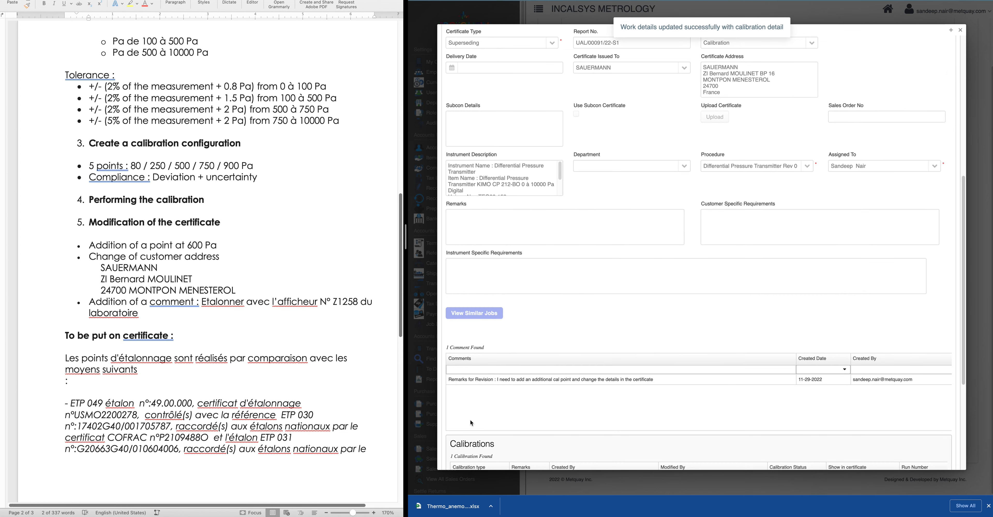
{"action": "scroll", "coordinate": [557, 392], "scroll_direction": "down", "scroll_amount": 5}
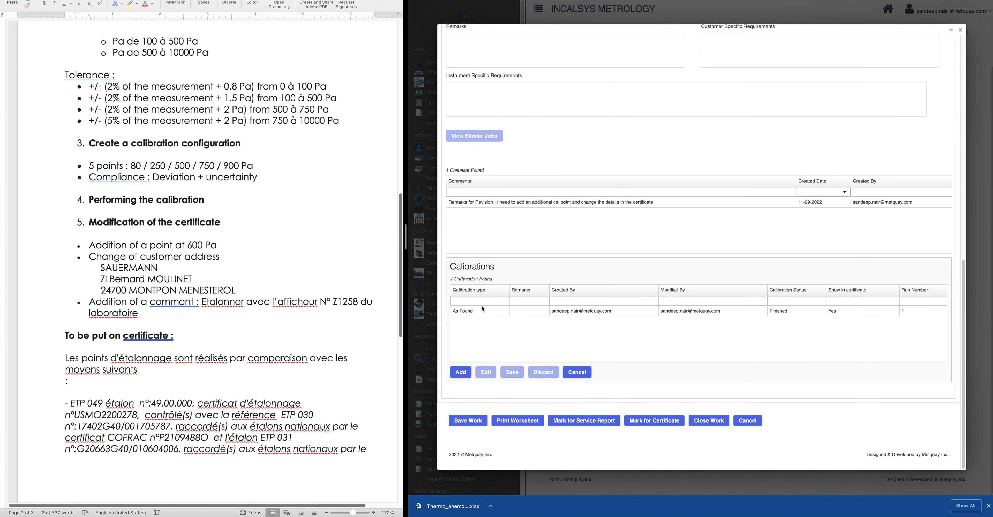
{"action": "left_click", "coordinate": [462, 371]}
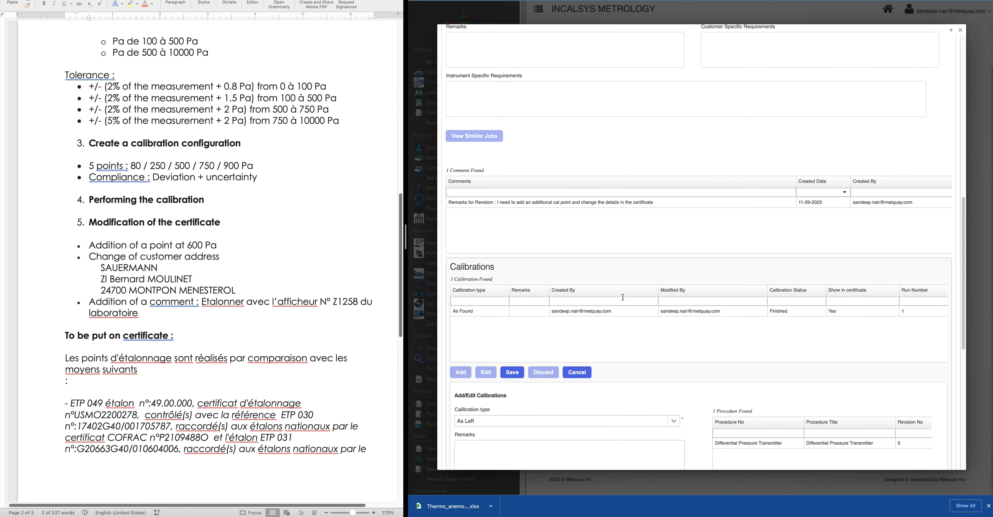
{"action": "scroll", "coordinate": [720, 321], "scroll_direction": "down", "scroll_amount": 4}
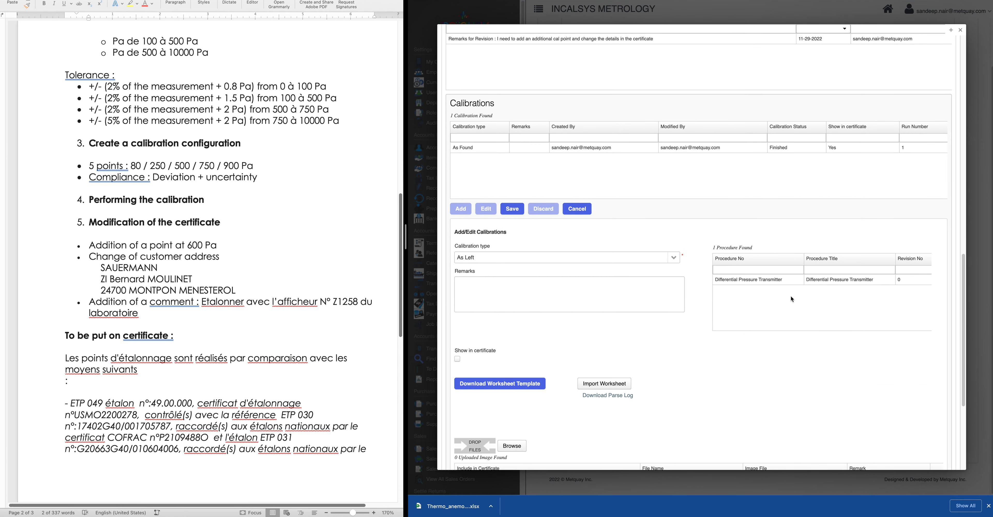
{"action": "left_click", "coordinate": [750, 280]}
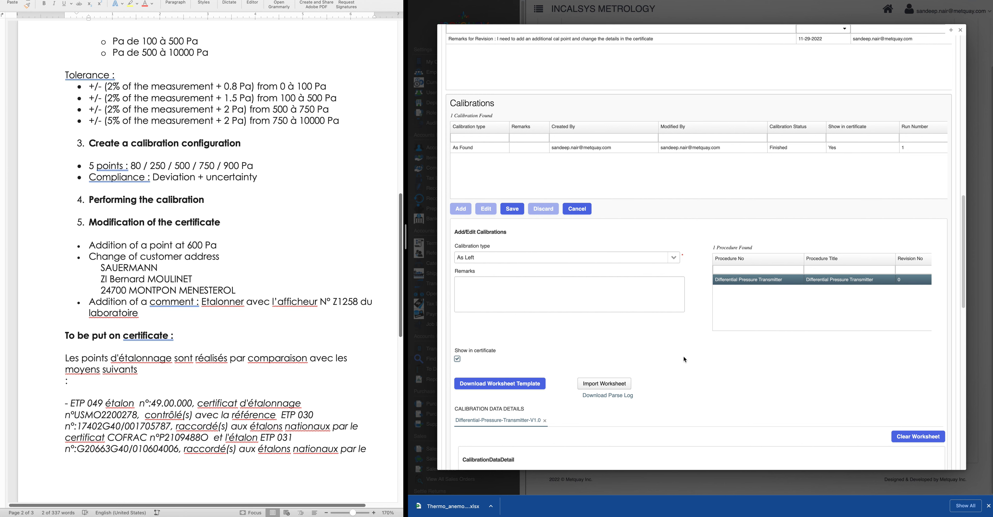
{"action": "scroll", "coordinate": [683, 357], "scroll_direction": "down", "scroll_amount": 12}
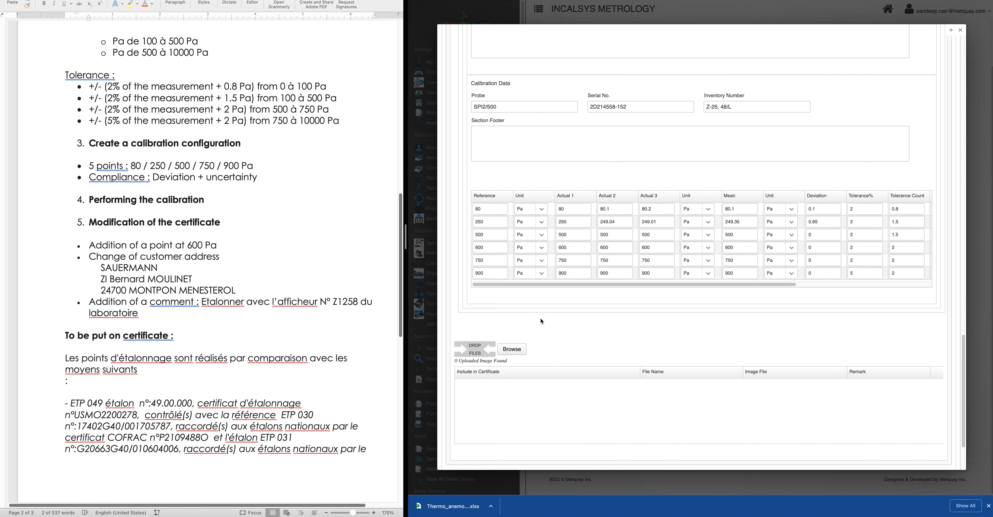
{"action": "scroll", "coordinate": [689, 334], "scroll_direction": "down", "scroll_amount": 3}
{"action": "left_click", "coordinate": [474, 421]}
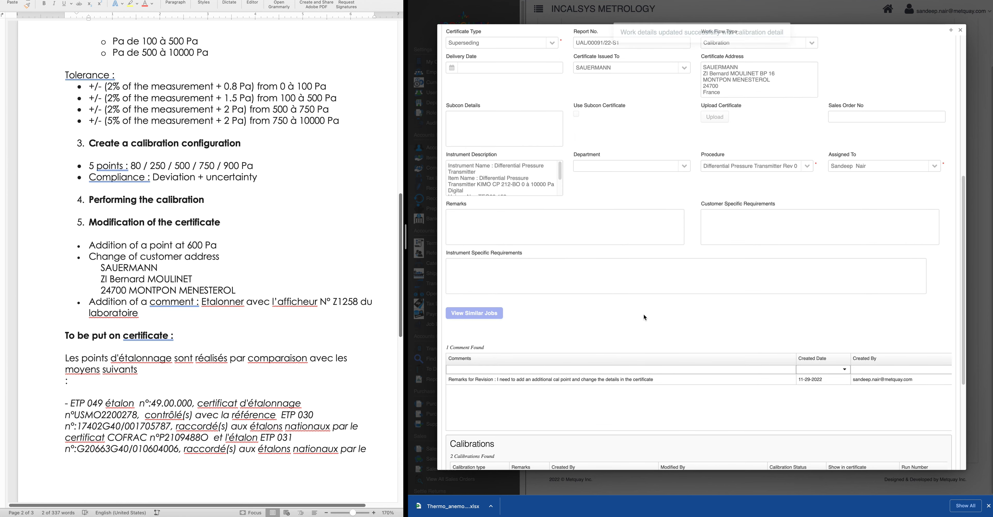
{"action": "scroll", "coordinate": [643, 313], "scroll_direction": "down", "scroll_amount": 5}
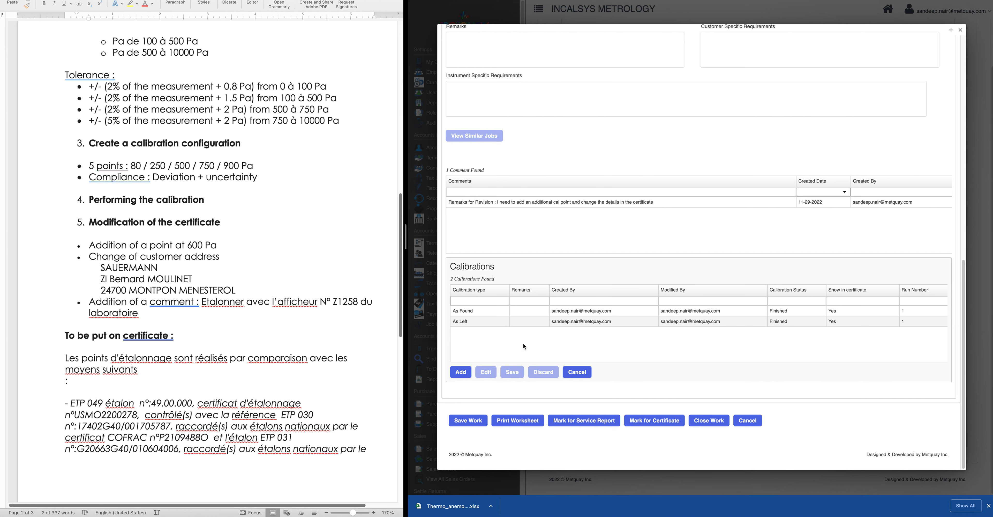
Mark the work for certificate, confirm with Yes, and open Configure Certificate
{"action": "left_click", "coordinate": [651, 420]}
{"action": "left_click", "coordinate": [758, 274]}
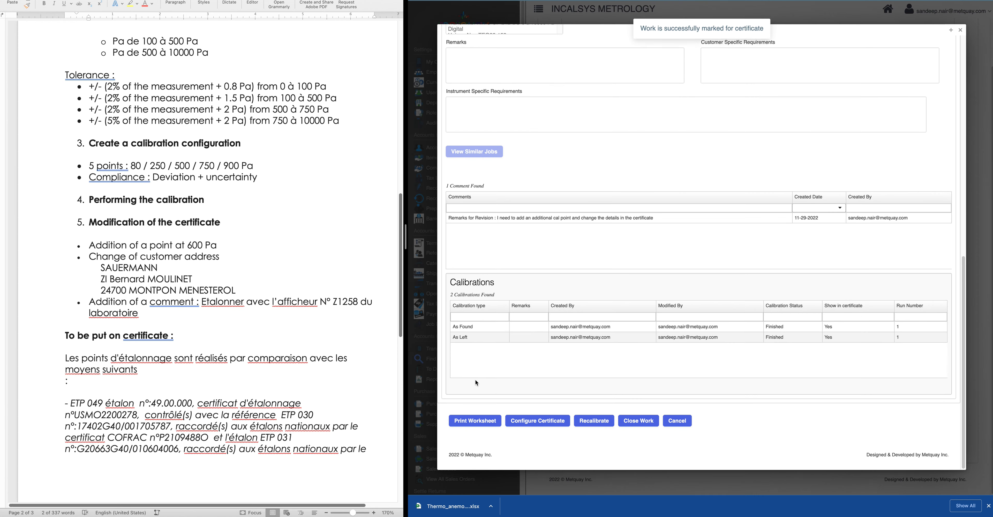
{"action": "left_click", "coordinate": [544, 422]}
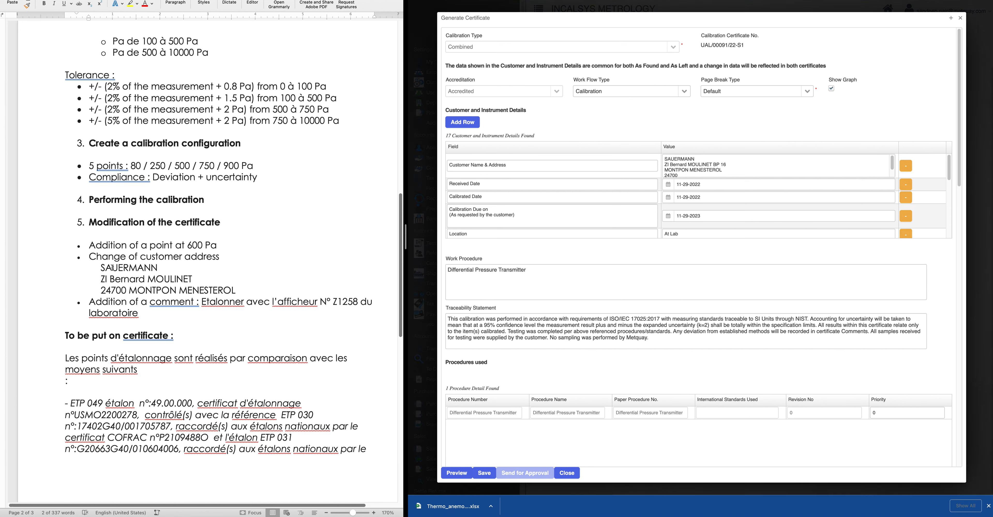
Select and copy the two new address lines from the Word modification notes
{"action": "left_click_drag", "start_coordinate": [101, 278], "coordinate": [222, 291]}
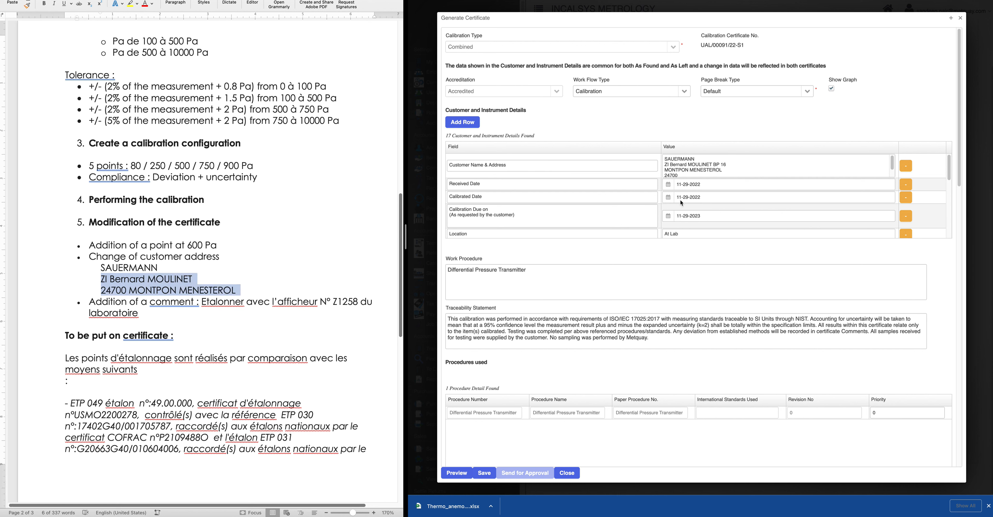
{"action": "left_click", "coordinate": [671, 170]}
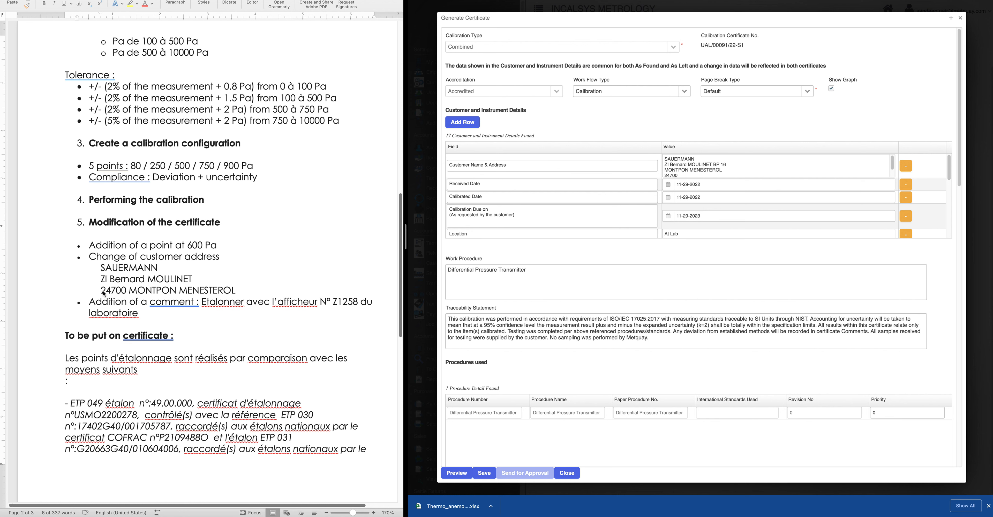
{"action": "left_click", "coordinate": [115, 269]}
{"action": "left_click", "coordinate": [103, 274]}
{"action": "left_click_drag", "start_coordinate": [101, 278], "coordinate": [239, 291]}
{"action": "key", "text": "super+c"}
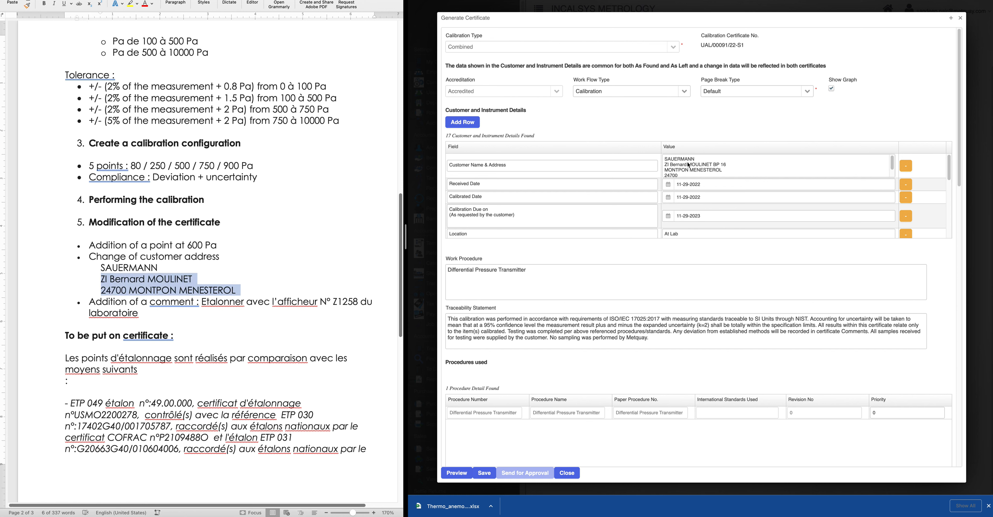
{"action": "left_click", "coordinate": [693, 165]}
Replace the old customer address lines under SAUERMANN with the pasted new address
{"action": "left_click_drag", "start_coordinate": [664, 164], "coordinate": [690, 174]}
{"action": "scroll", "coordinate": [689, 174], "scroll_direction": "down", "scroll_amount": 1}
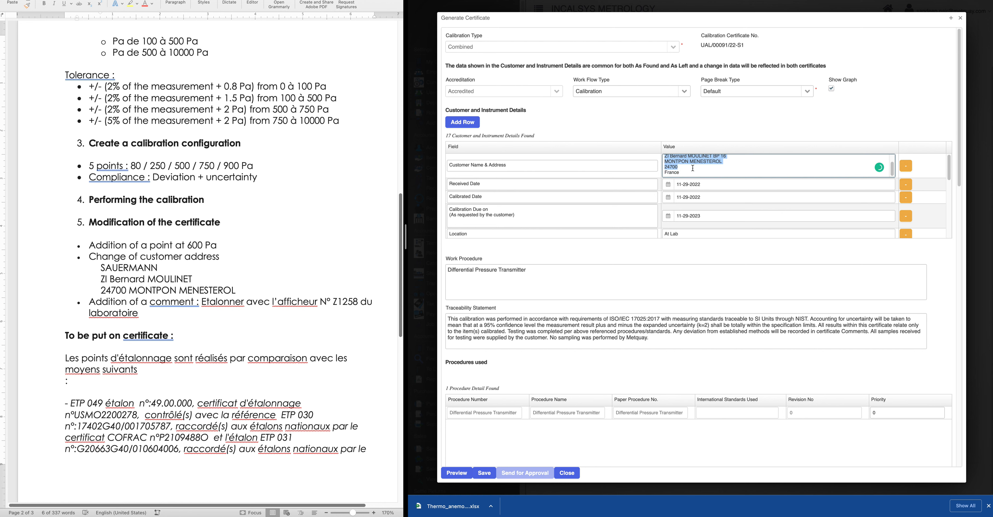
{"action": "left_click", "coordinate": [695, 172], "text": "shift"}
{"action": "key", "text": "BackSpace"}
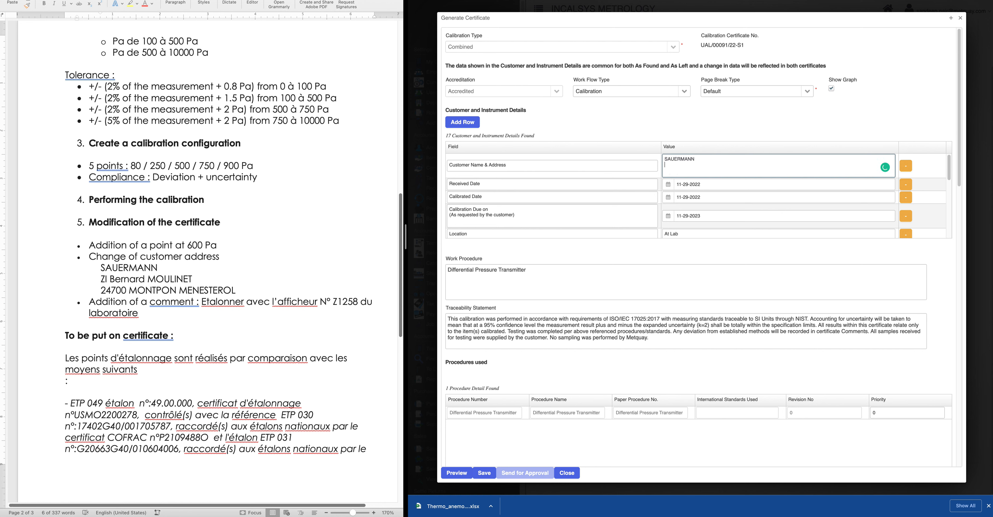
{"action": "key", "text": "super+v"}
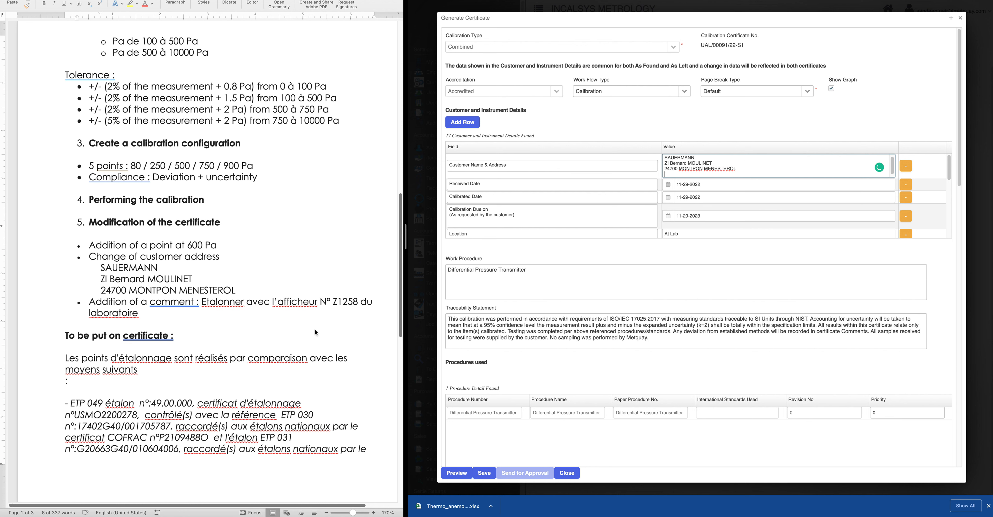
Select the laboratory display comment text in the Word notes
{"action": "left_click", "coordinate": [204, 307]}
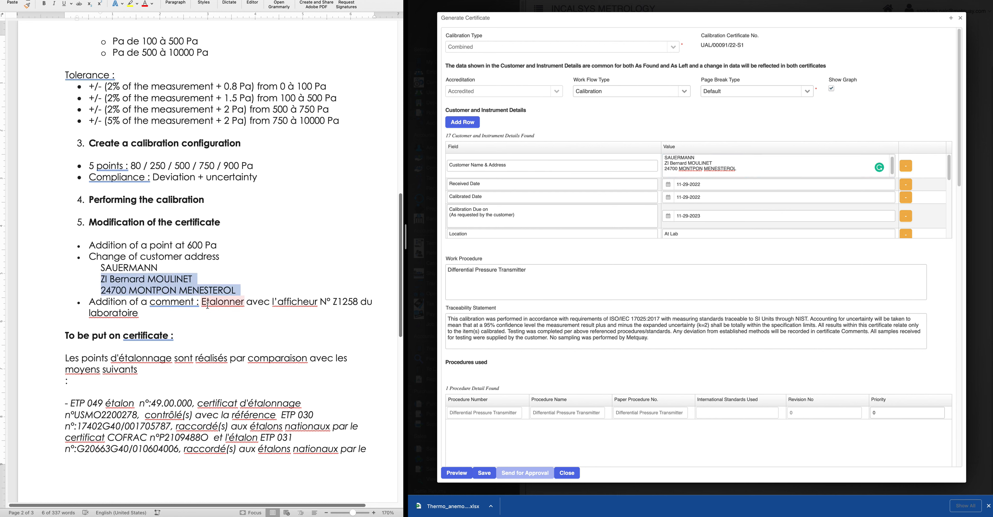
{"action": "left_click", "coordinate": [207, 302]}
{"action": "left_click_drag", "start_coordinate": [201, 302], "coordinate": [251, 317]}
{"action": "key", "text": "super+c"}
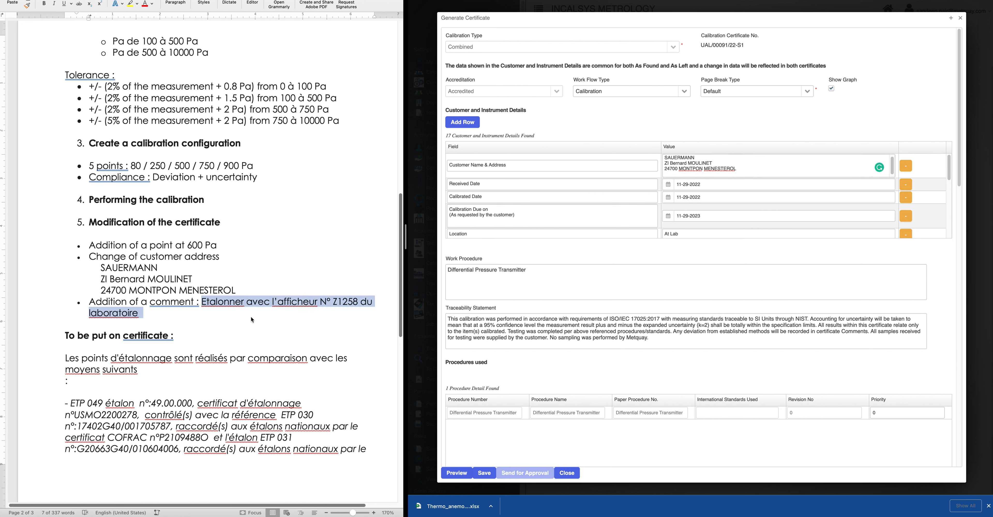
Add an uncertainty statement row with 'Etalonner avec l'afficheur N° Z1258 du laboratoire' and include it
{"action": "scroll", "coordinate": [540, 377], "scroll_direction": "down", "scroll_amount": 7}
{"action": "scroll", "coordinate": [541, 387], "scroll_direction": "down", "scroll_amount": 6}
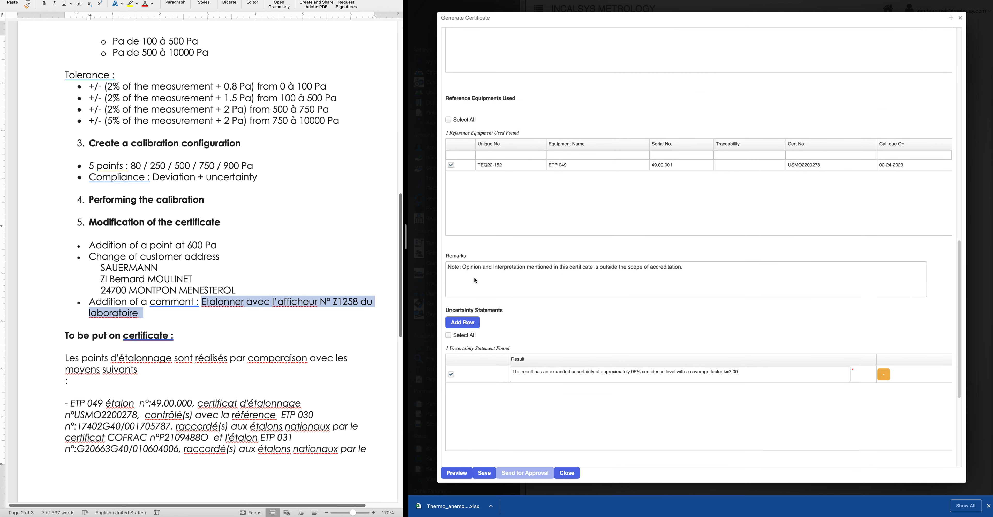
{"action": "left_click", "coordinate": [474, 277]}
{"action": "scroll", "coordinate": [542, 362], "scroll_direction": "down", "scroll_amount": 5}
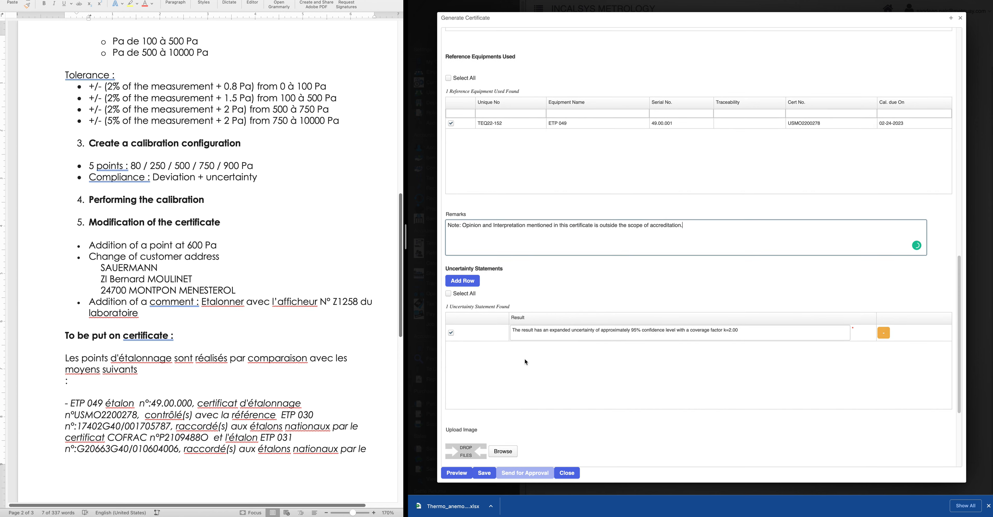
{"action": "scroll", "coordinate": [537, 373], "scroll_direction": "up", "scroll_amount": 1}
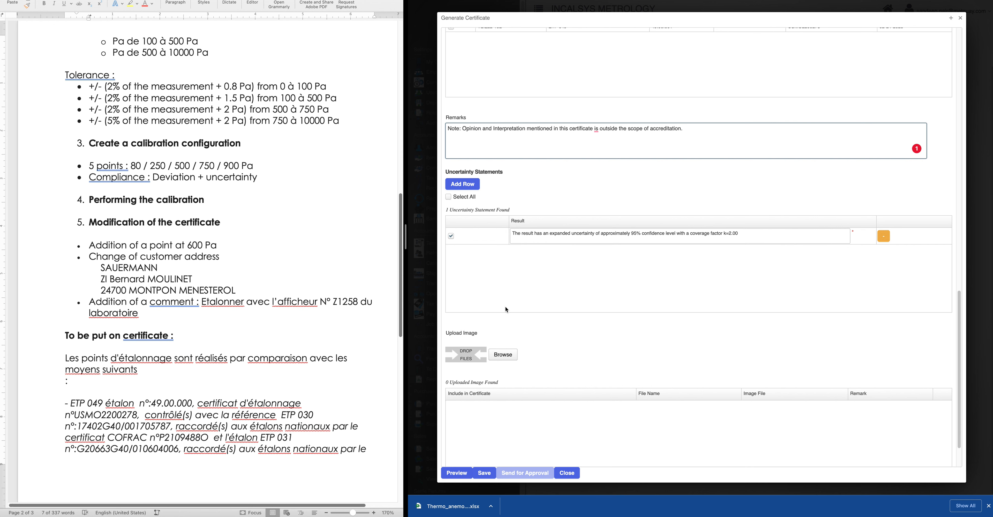
{"action": "scroll", "coordinate": [505, 308], "scroll_direction": "up", "scroll_amount": 1}
{"action": "scroll", "coordinate": [507, 312], "scroll_direction": "up", "scroll_amount": 1}
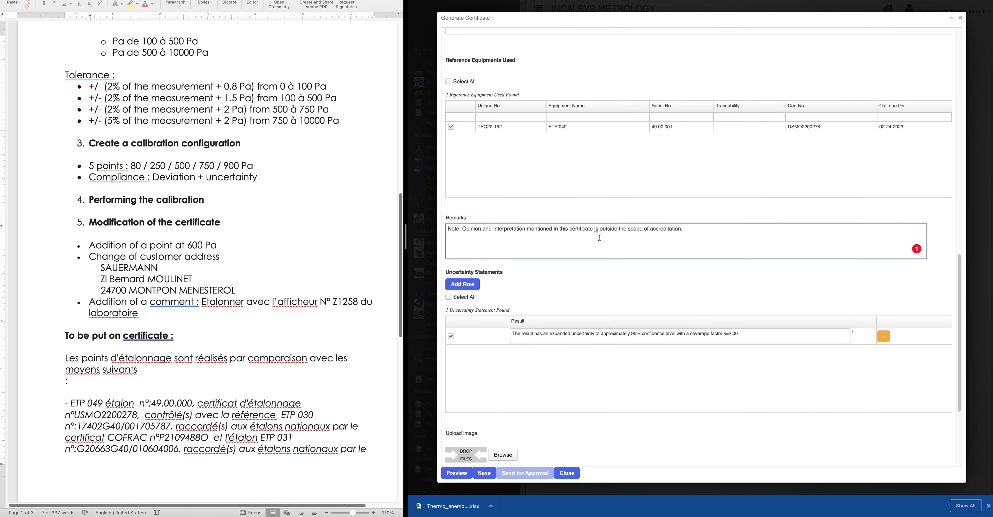
{"action": "left_click", "coordinate": [468, 285]}
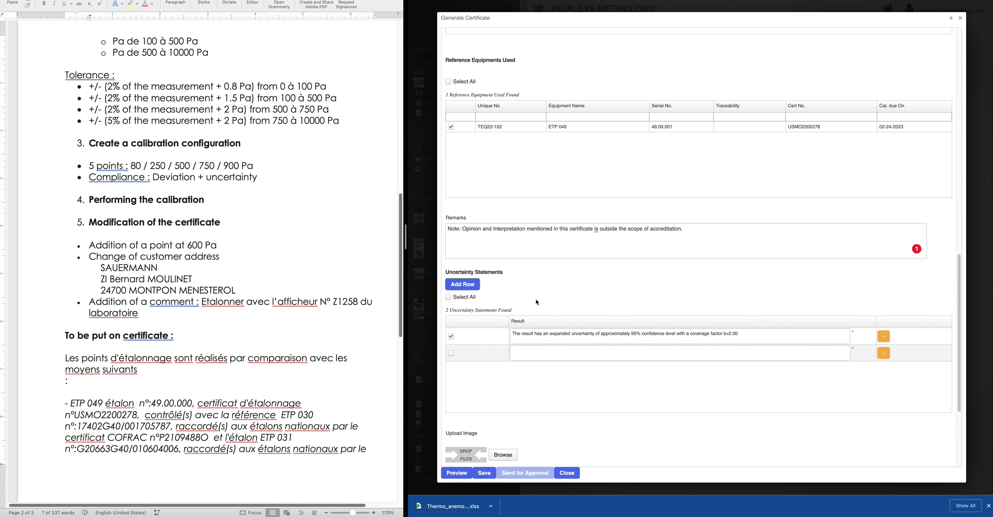
{"action": "left_click", "coordinate": [541, 354]}
{"action": "key", "text": "super+v"}
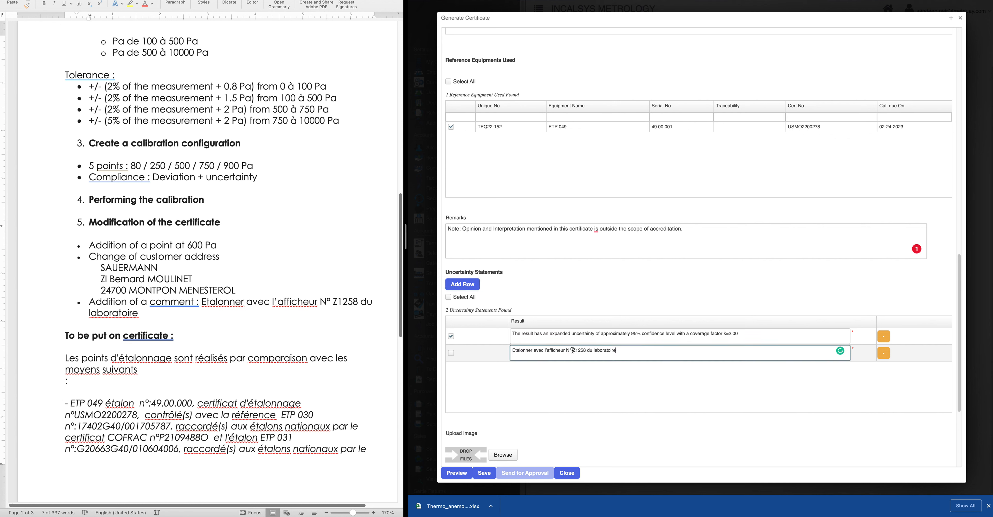
{"action": "left_click", "coordinate": [451, 353]}
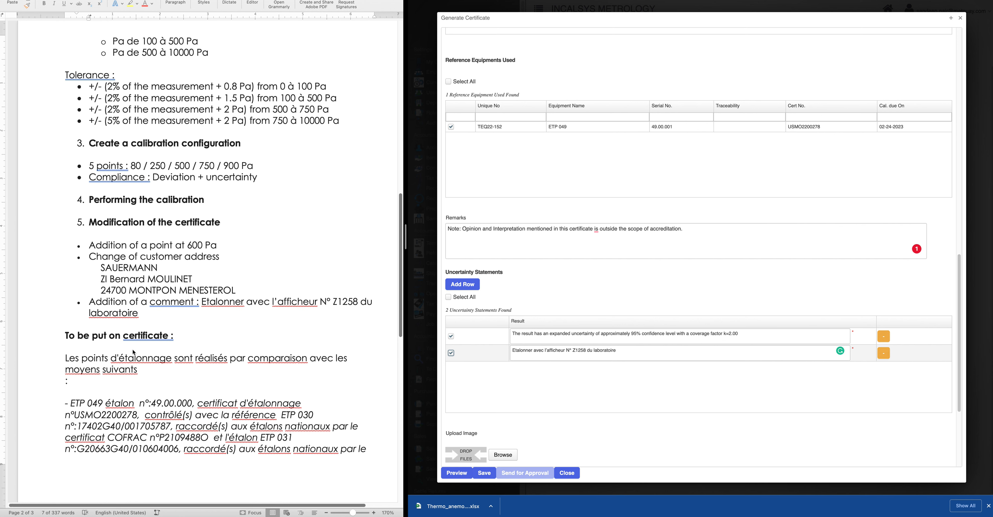
{"action": "scroll", "coordinate": [134, 354], "scroll_direction": "down", "scroll_amount": 1}
Select the French traceability paragraph in the Word notes
{"action": "left_click", "coordinate": [134, 357]}
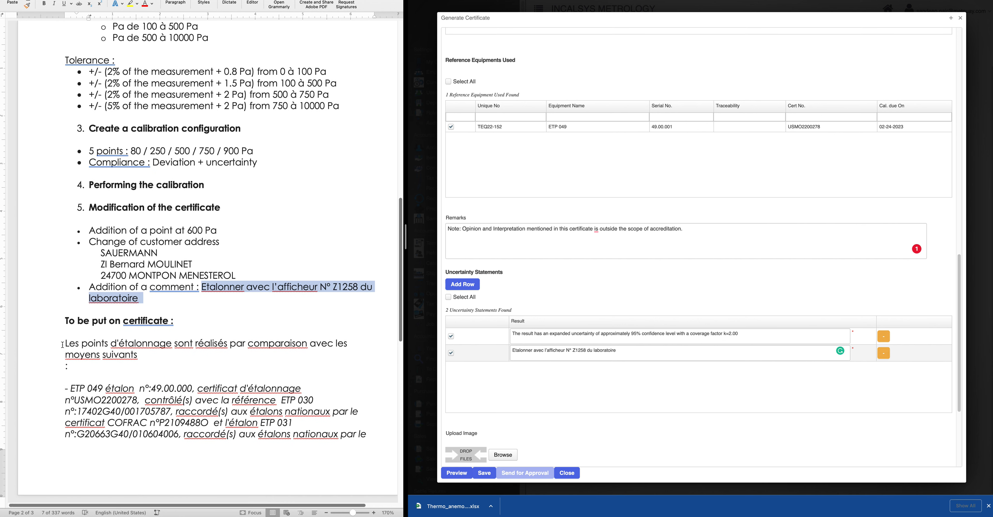
{"action": "left_click_drag", "start_coordinate": [62, 345], "coordinate": [377, 442]}
{"action": "key", "text": "super+c"}
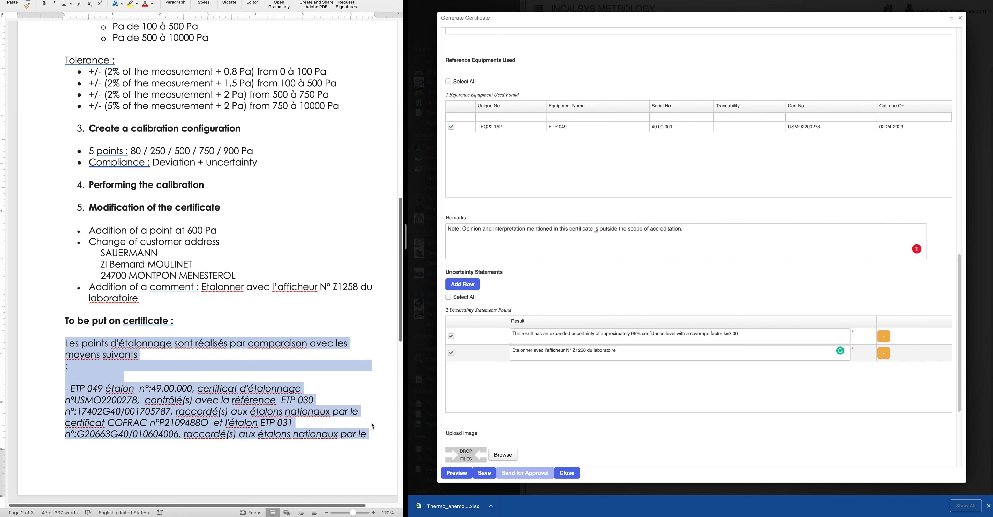
{"action": "scroll", "coordinate": [576, 303], "scroll_direction": "up", "scroll_amount": 15}
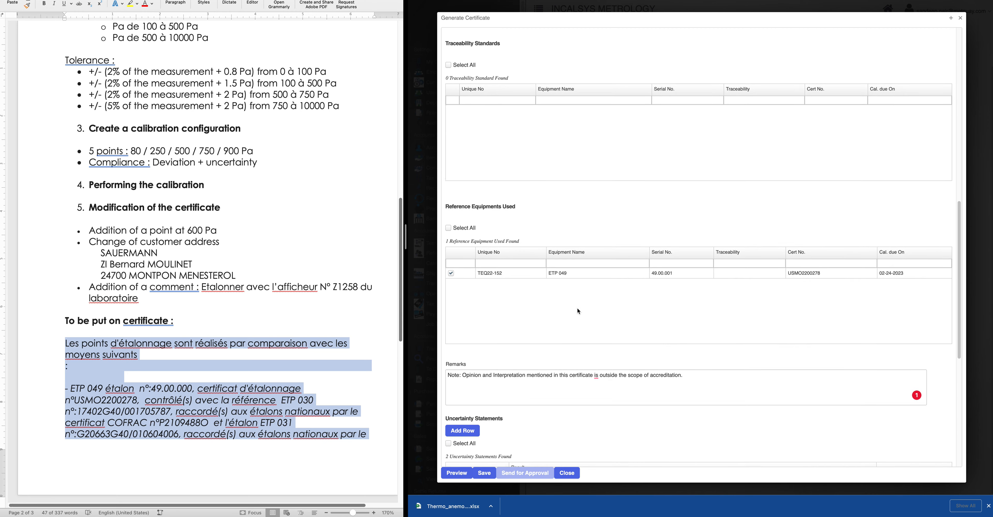
{"action": "scroll", "coordinate": [577, 314], "scroll_direction": "up", "scroll_amount": 3}
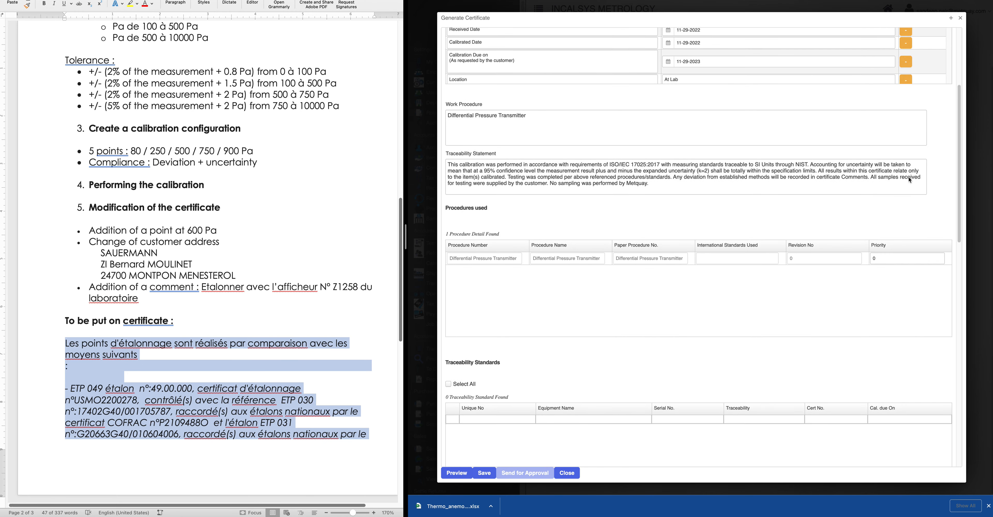
Replace the Traceability Statement with the pasted French text citing ETP 049 and ETP 031
{"action": "left_click", "coordinate": [650, 179]}
{"action": "left_click_drag", "start_coordinate": [652, 184], "coordinate": [453, 161]}
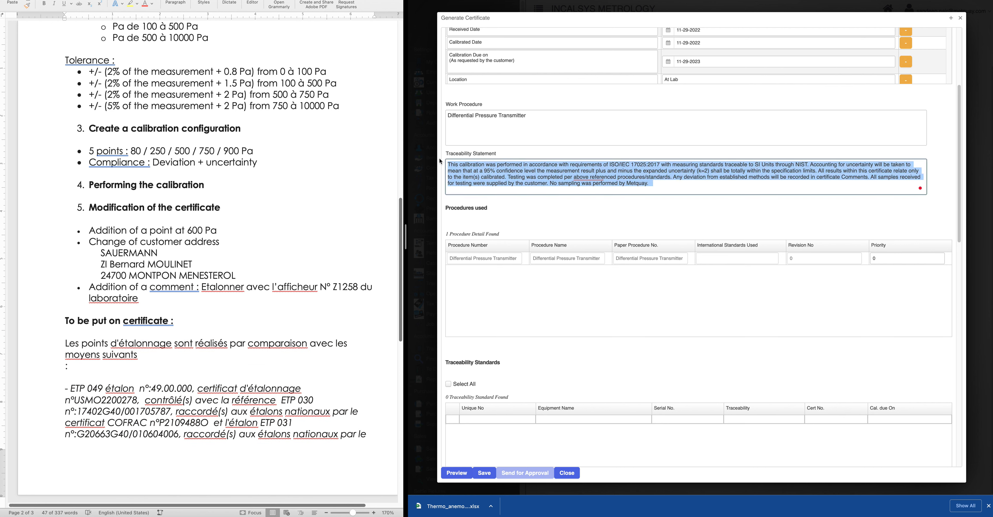
{"action": "key", "text": "BackSpace"}
{"action": "key", "text": "super+v"}
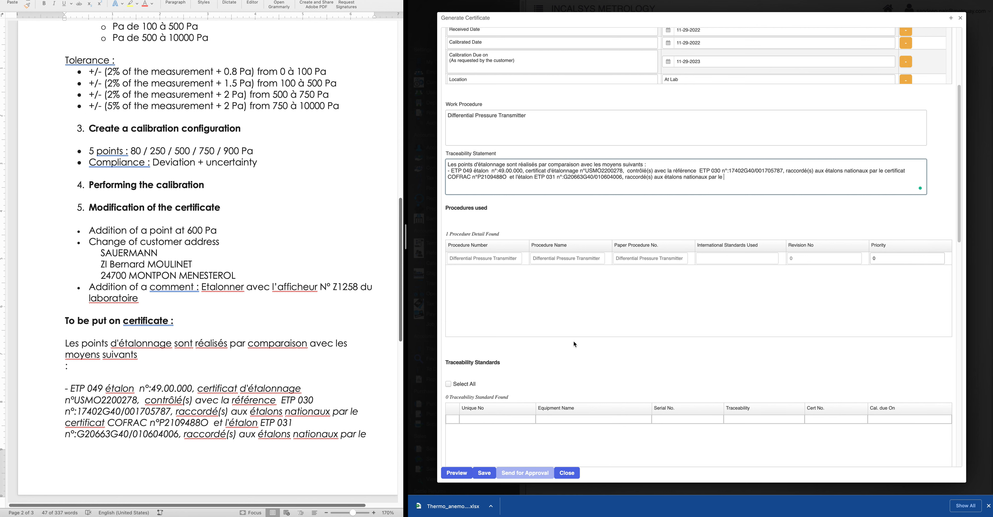
{"action": "scroll", "coordinate": [573, 344], "scroll_direction": "down", "scroll_amount": 15}
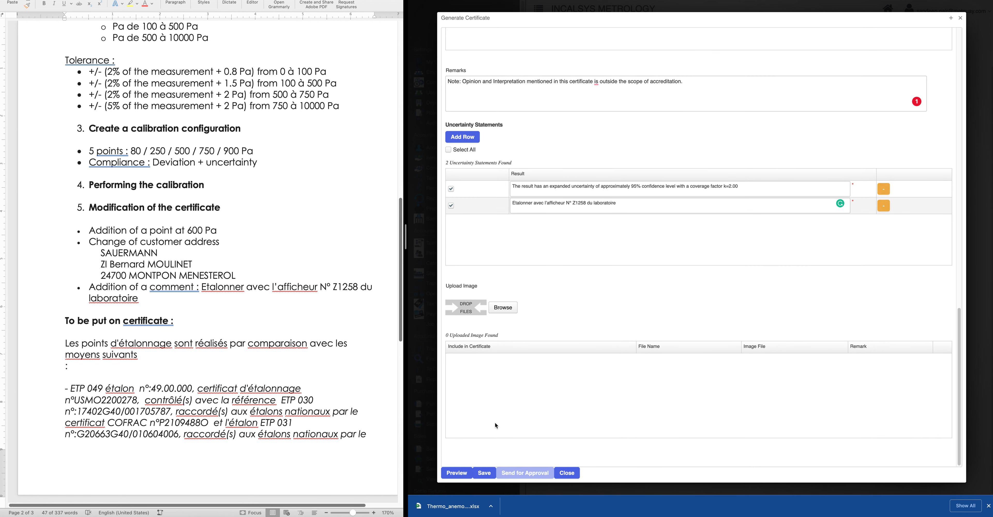
{"action": "left_click", "coordinate": [448, 476]}
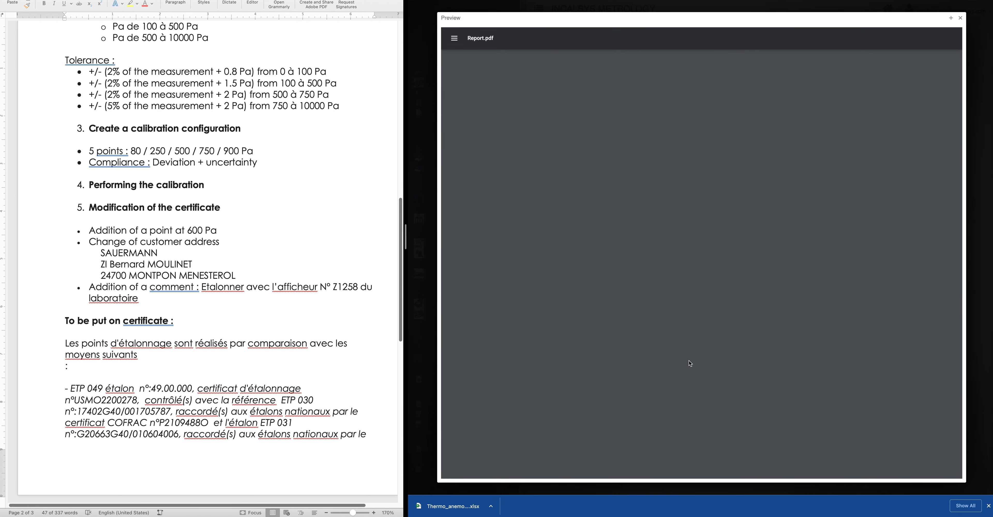
{"action": "left_click_drag", "start_coordinate": [658, 141], "coordinate": [838, 128]}
{"action": "scroll", "coordinate": [745, 255], "scroll_direction": "down", "scroll_amount": 3}
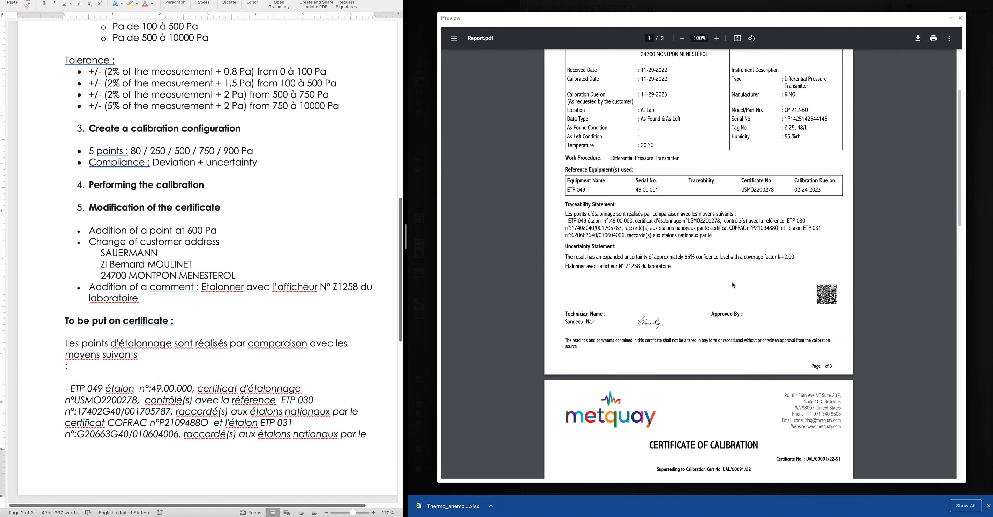
{"action": "left_click_drag", "start_coordinate": [565, 207], "coordinate": [718, 230]}
{"action": "left_click_drag", "start_coordinate": [565, 257], "coordinate": [671, 261]}
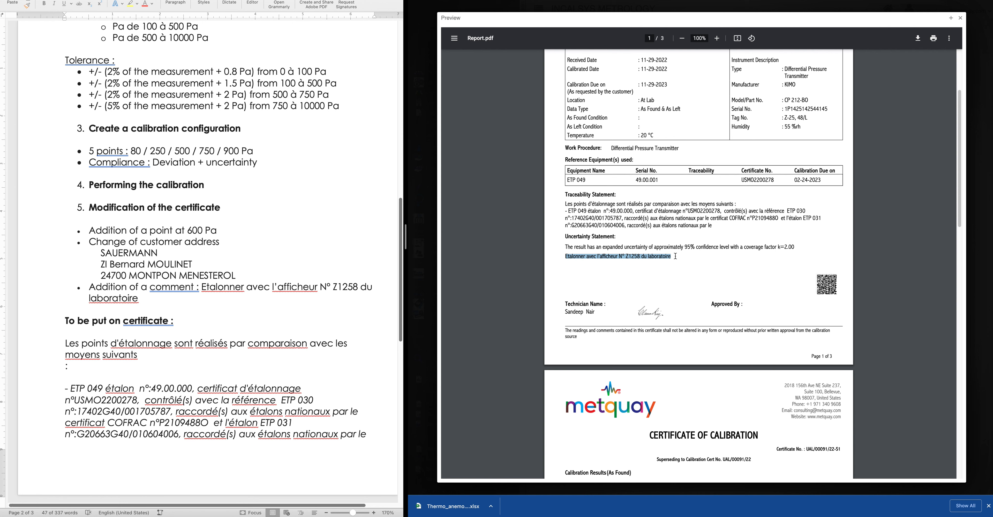
{"action": "scroll", "coordinate": [694, 259], "scroll_direction": "down", "scroll_amount": 1}
{"action": "scroll", "coordinate": [698, 260], "scroll_direction": "up", "scroll_amount": 3}
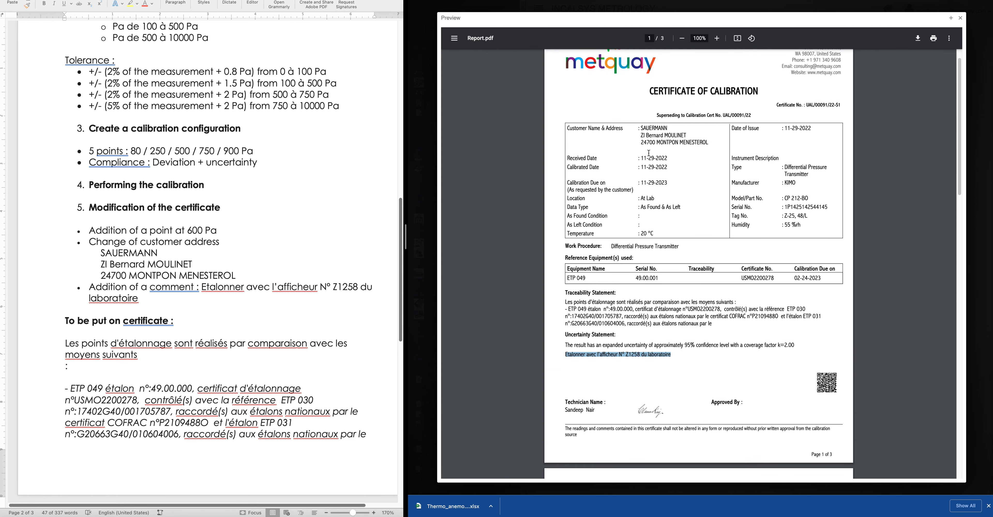
{"action": "left_click_drag", "start_coordinate": [712, 143], "coordinate": [641, 135]}
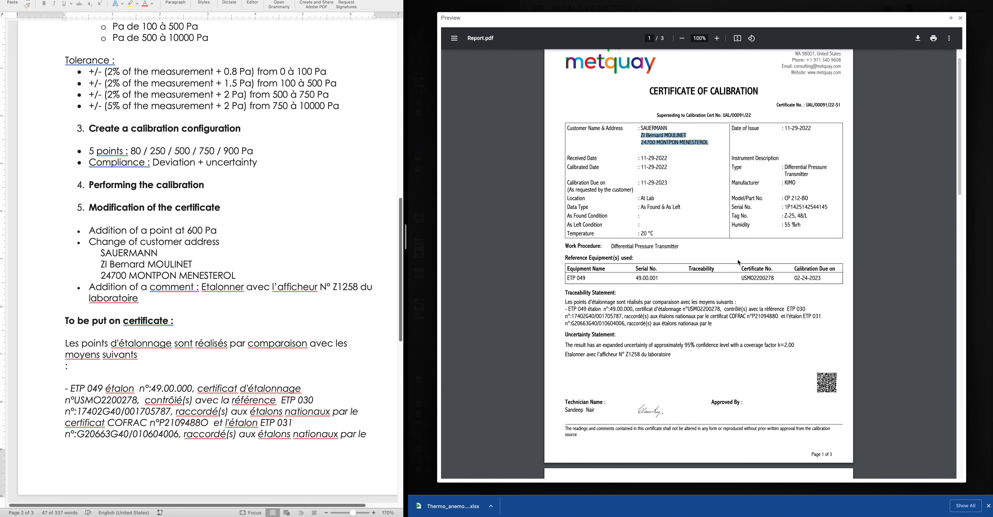
{"action": "scroll", "coordinate": [850, 101], "scroll_direction": "down", "scroll_amount": 20}
{"action": "scroll", "coordinate": [730, 170], "scroll_direction": "up", "scroll_amount": 8}
{"action": "scroll", "coordinate": [744, 158], "scroll_direction": "up", "scroll_amount": 1}
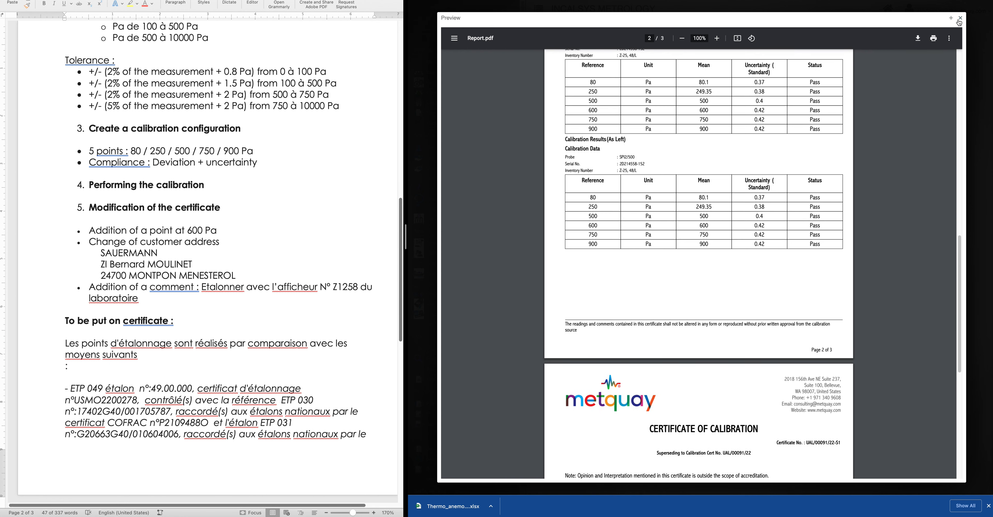
{"action": "left_click", "coordinate": [960, 18]}
Save the certificate, send it for approval, and search the works list for Started works
{"action": "left_click", "coordinate": [484, 472]}
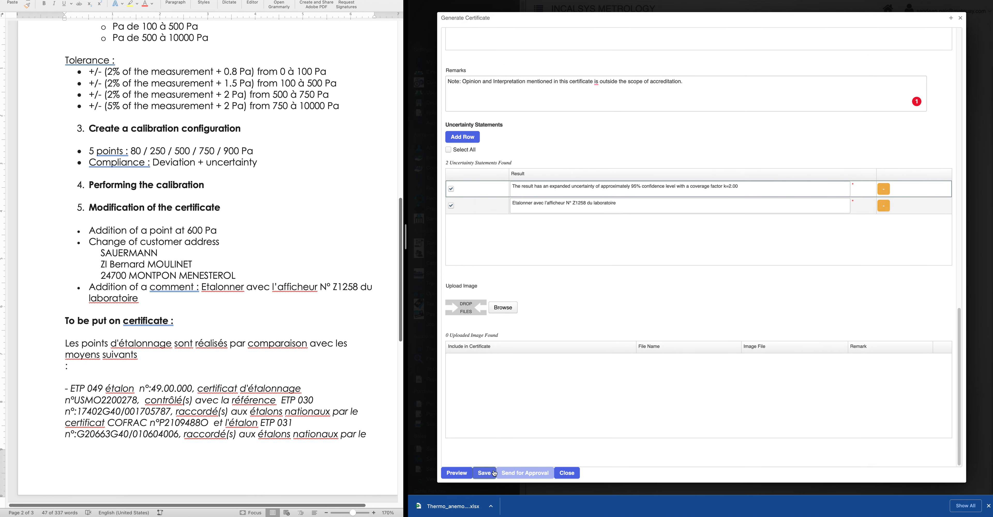
{"action": "left_click", "coordinate": [531, 474]}
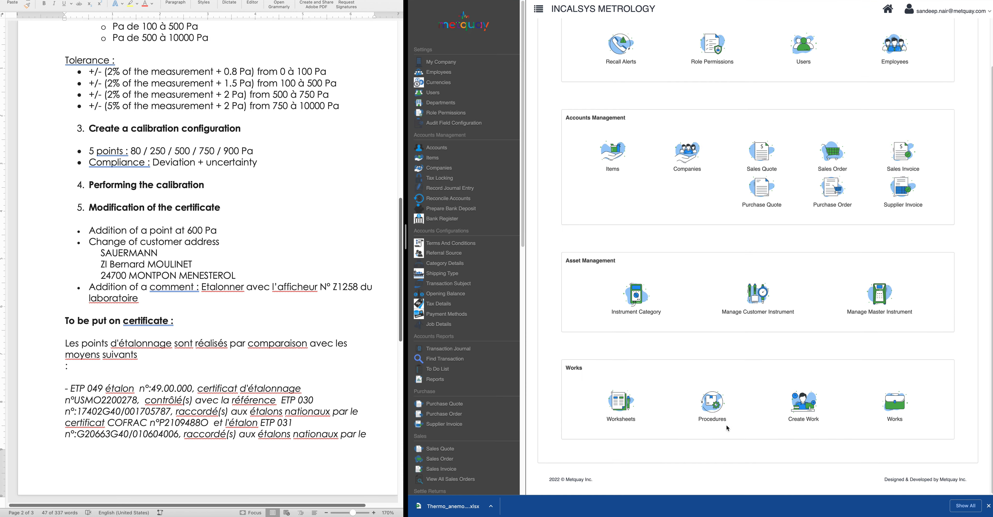
{"action": "left_click", "coordinate": [895, 405]}
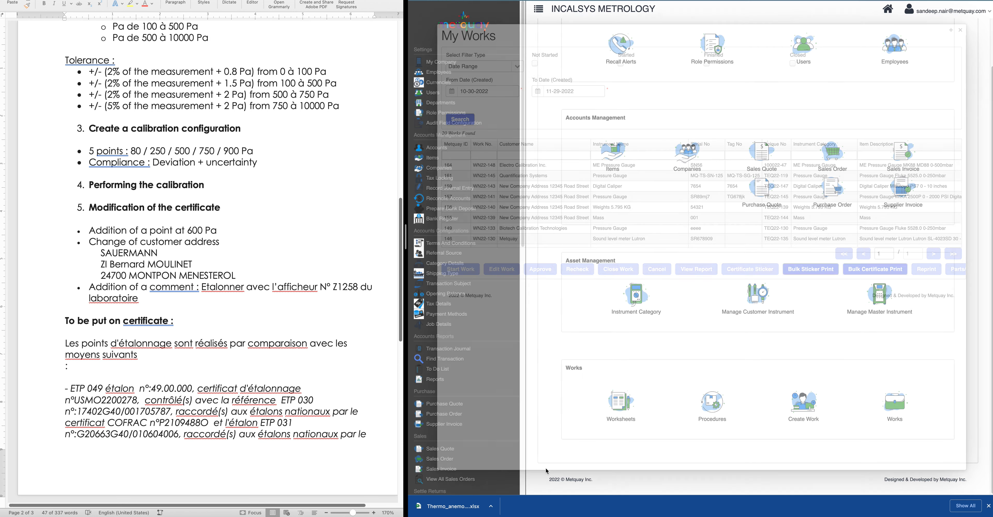
{"action": "left_click", "coordinate": [534, 64]}
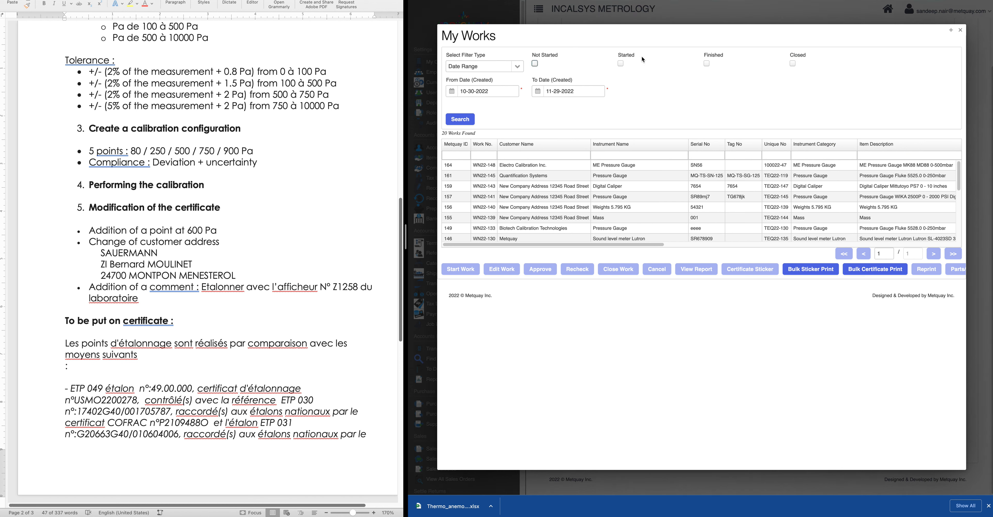
{"action": "left_click", "coordinate": [706, 64]}
{"action": "left_click", "coordinate": [706, 64]}
{"action": "left_click", "coordinate": [621, 64]}
{"action": "left_click", "coordinate": [455, 121]}
Open the SAUERMANN work's report, the superseding certificate UAL_00091_22-S1-COMBINED_Rev1.pdf
{"action": "left_click", "coordinate": [817, 167]}
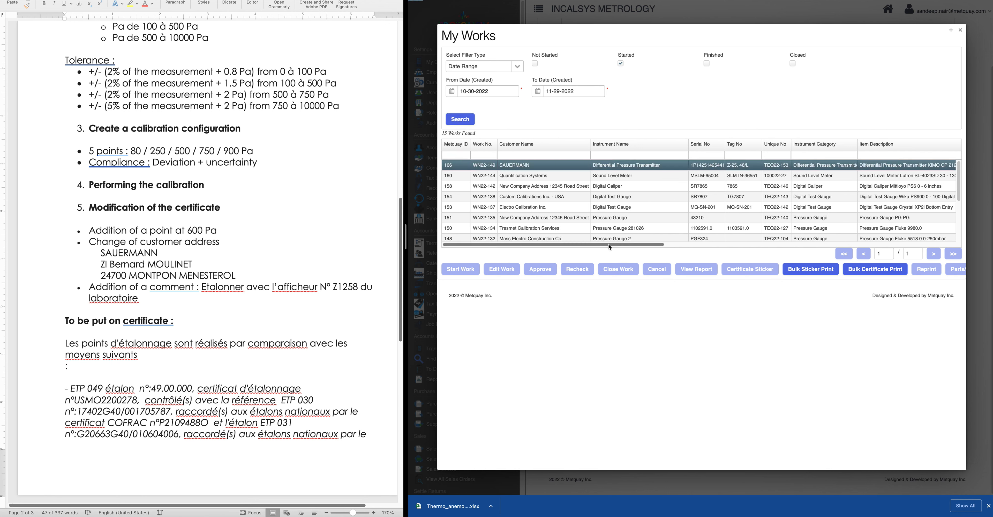
{"action": "left_click_drag", "start_coordinate": [608, 244], "coordinate": [552, 239]}
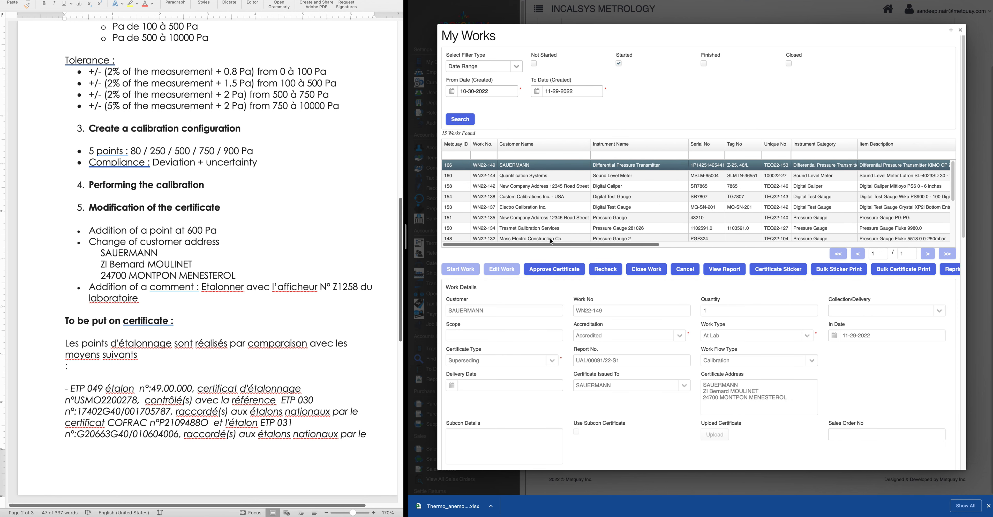
{"action": "left_click", "coordinate": [718, 270]}
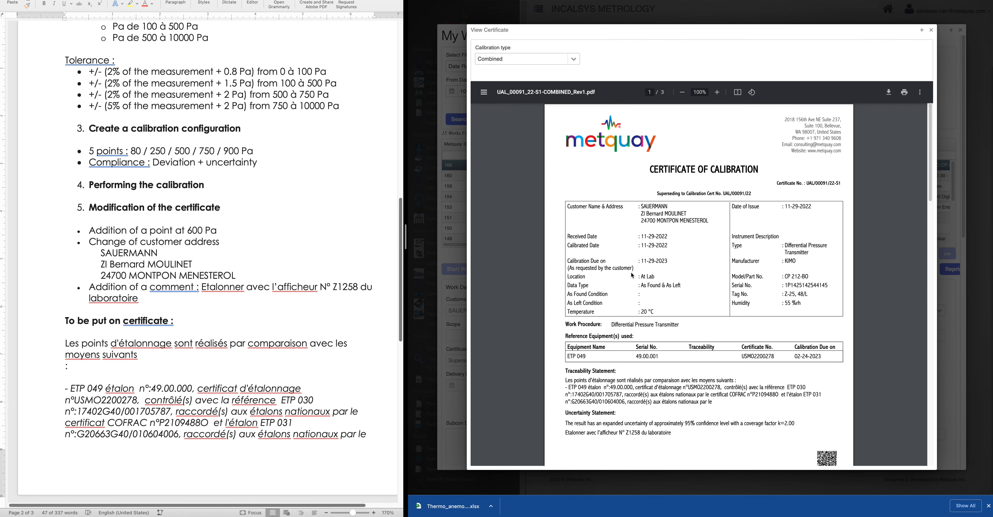
Close the Rev1 report preview and approve the SAUERMANN superseding certificate, confirming the prompt
{"action": "scroll", "coordinate": [656, 274], "scroll_direction": "down", "scroll_amount": 3}
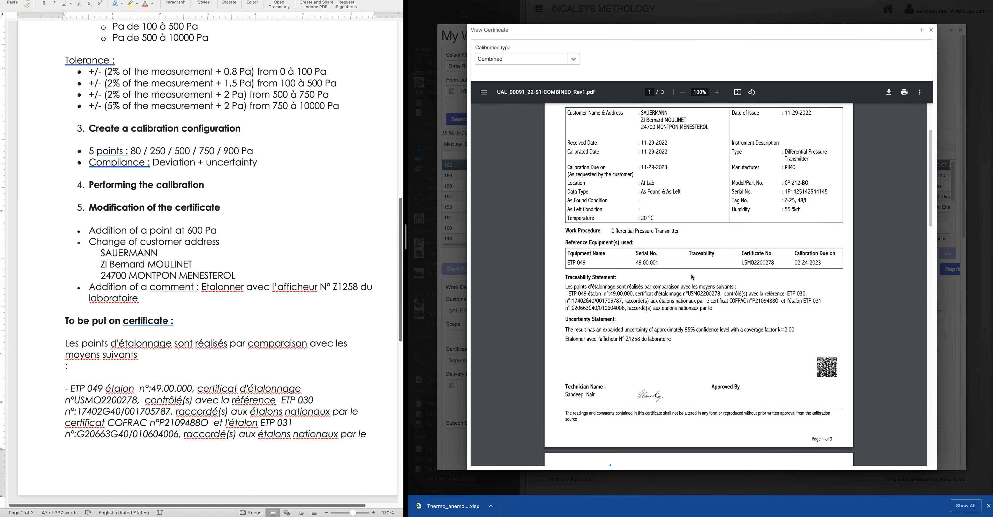
{"action": "scroll", "coordinate": [586, 299], "scroll_direction": "down", "scroll_amount": 3}
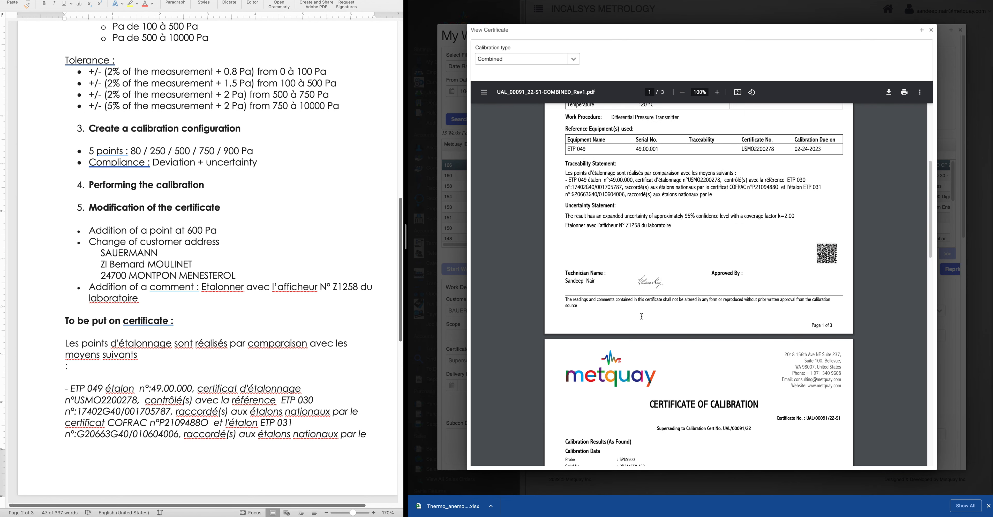
{"action": "scroll", "coordinate": [642, 315], "scroll_direction": "up", "scroll_amount": 1}
{"action": "scroll", "coordinate": [641, 315], "scroll_direction": "down", "scroll_amount": 4}
{"action": "scroll", "coordinate": [642, 315], "scroll_direction": "up", "scroll_amount": 4}
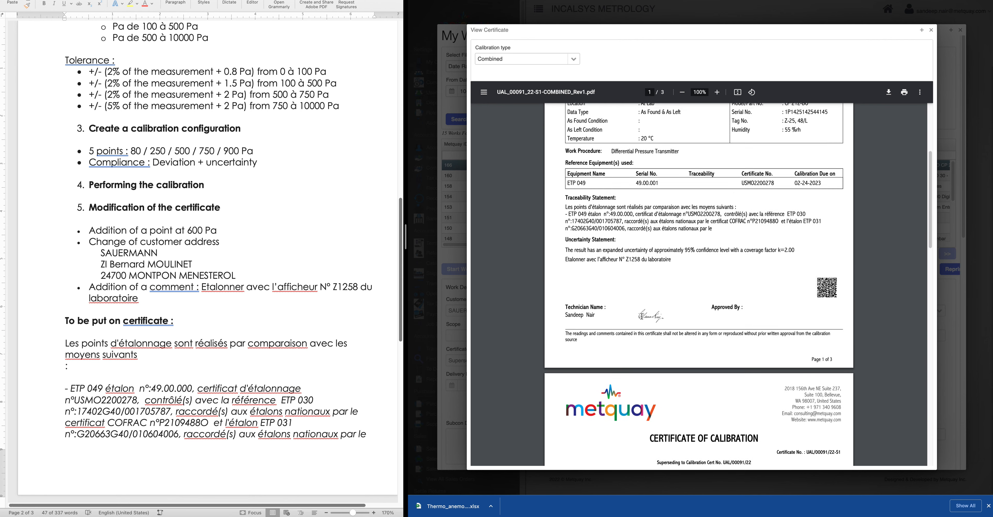
{"action": "scroll", "coordinate": [642, 316], "scroll_direction": "up", "scroll_amount": 5}
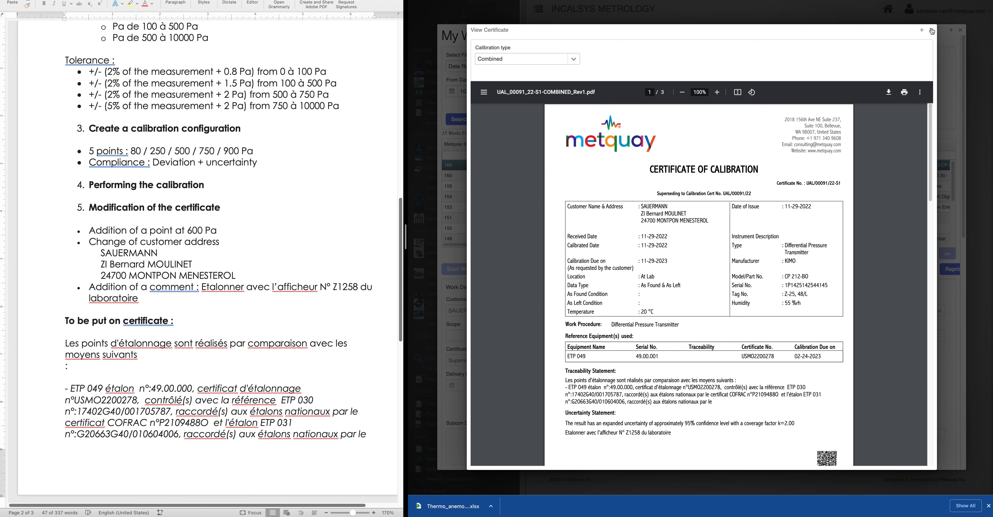
{"action": "key", "text": "Escape"}
{"action": "left_click", "coordinate": [551, 269]}
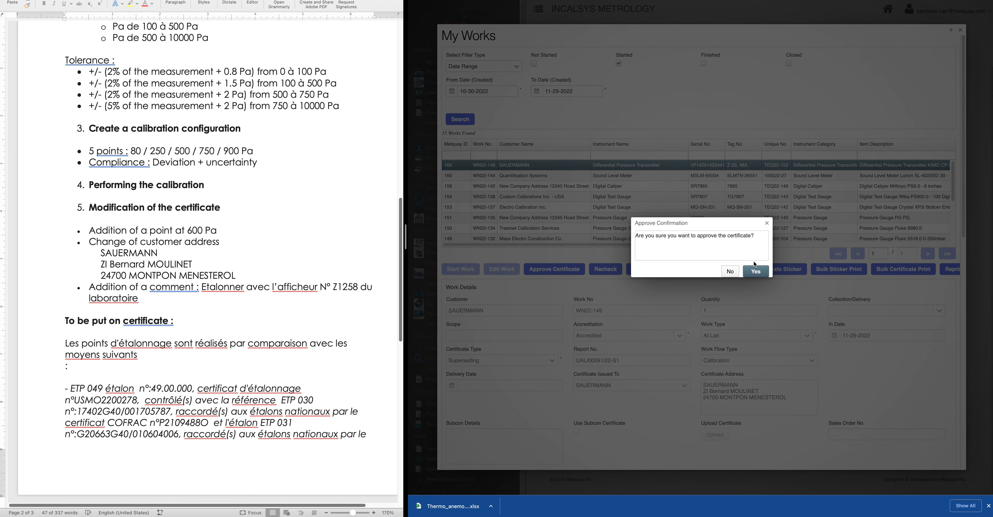
{"action": "left_click", "coordinate": [757, 272]}
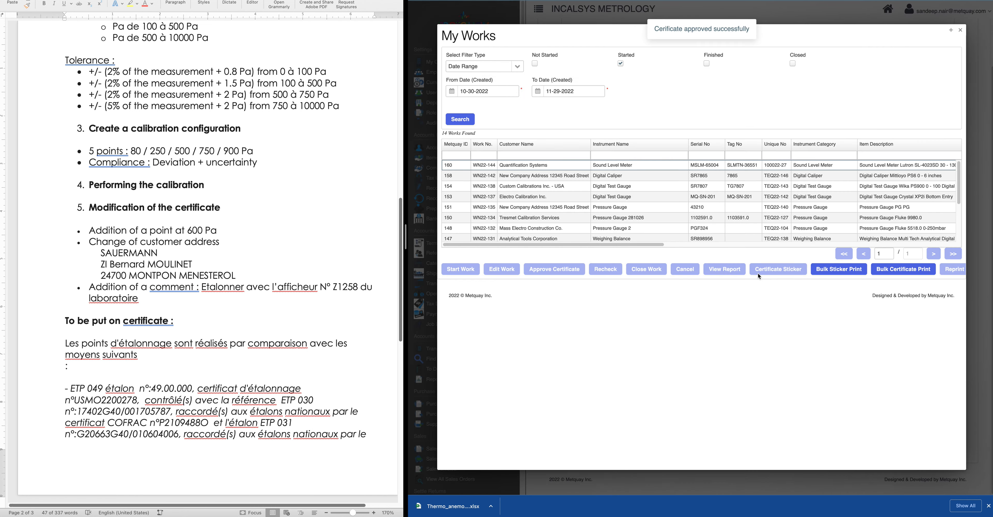
Switch the works filter from Started to Finished and search, listing five works
{"action": "left_click", "coordinate": [621, 64]}
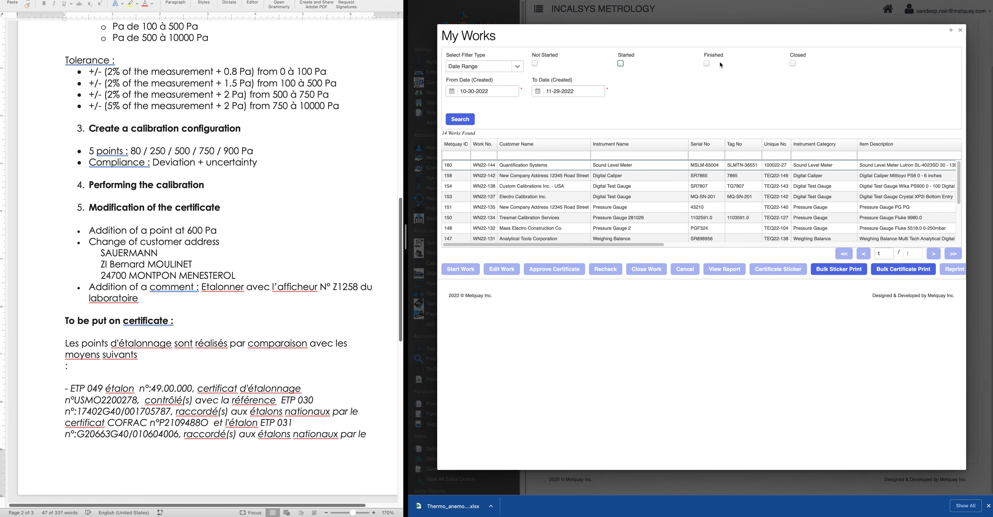
{"action": "left_click", "coordinate": [706, 63]}
{"action": "left_click", "coordinate": [462, 120]}
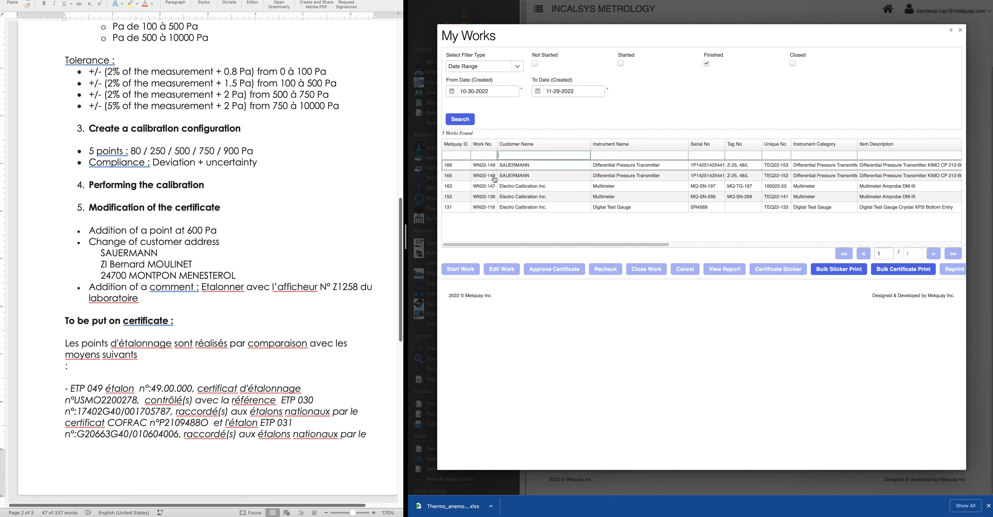
{"action": "left_click_drag", "start_coordinate": [574, 244], "coordinate": [861, 243]}
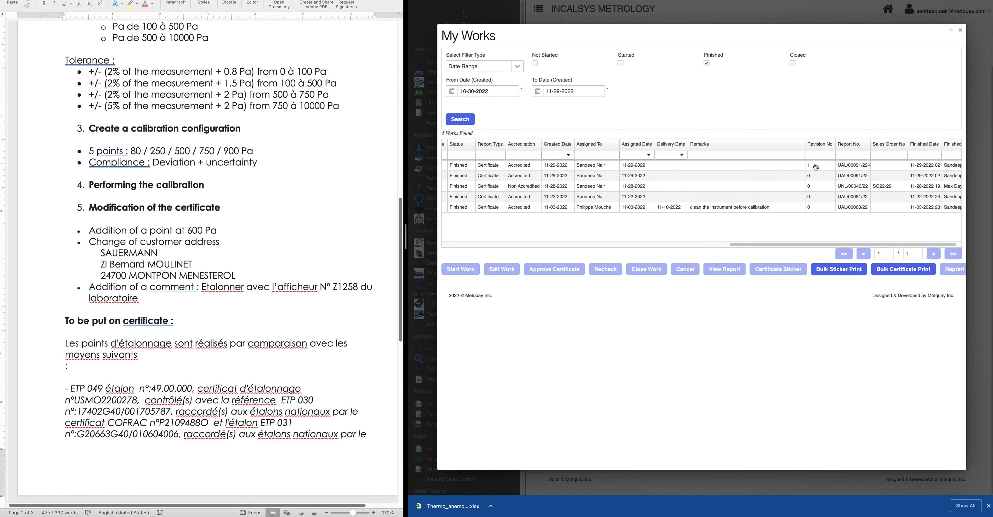
{"action": "left_click_drag", "start_coordinate": [792, 243], "coordinate": [505, 244]}
Review the original Rev0 certificate report of row 165 (WN22-149), then close it
{"action": "left_click", "coordinate": [512, 176]}
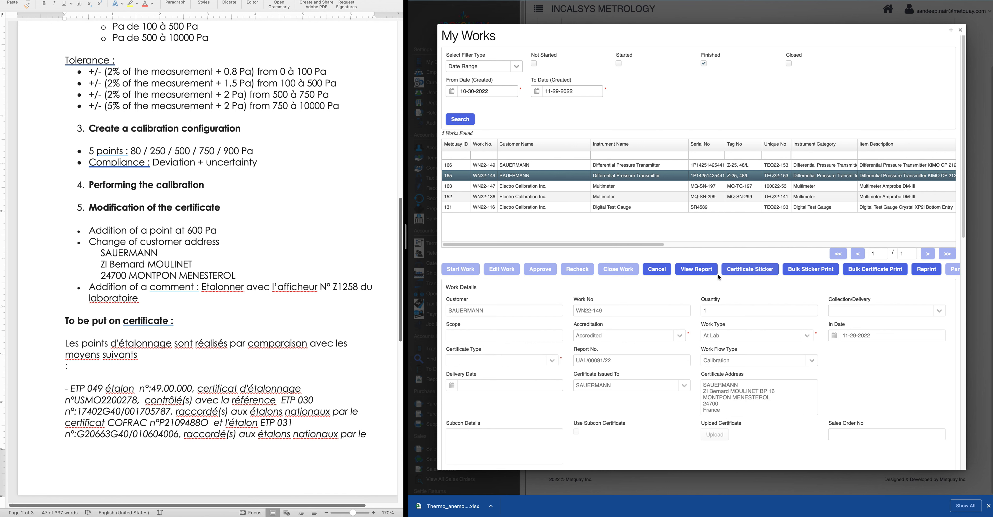
{"action": "left_click", "coordinate": [718, 269]}
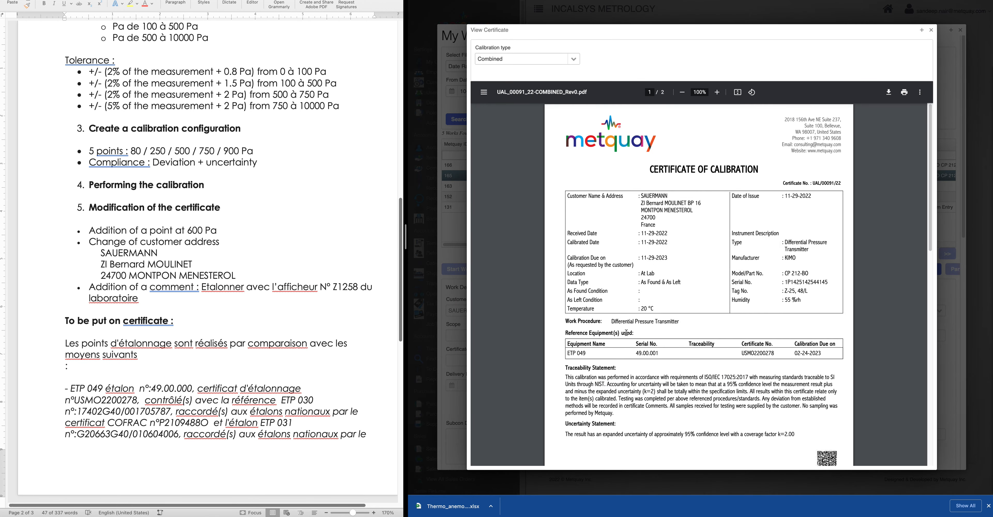
{"action": "scroll", "coordinate": [626, 310], "scroll_direction": "down", "scroll_amount": 2}
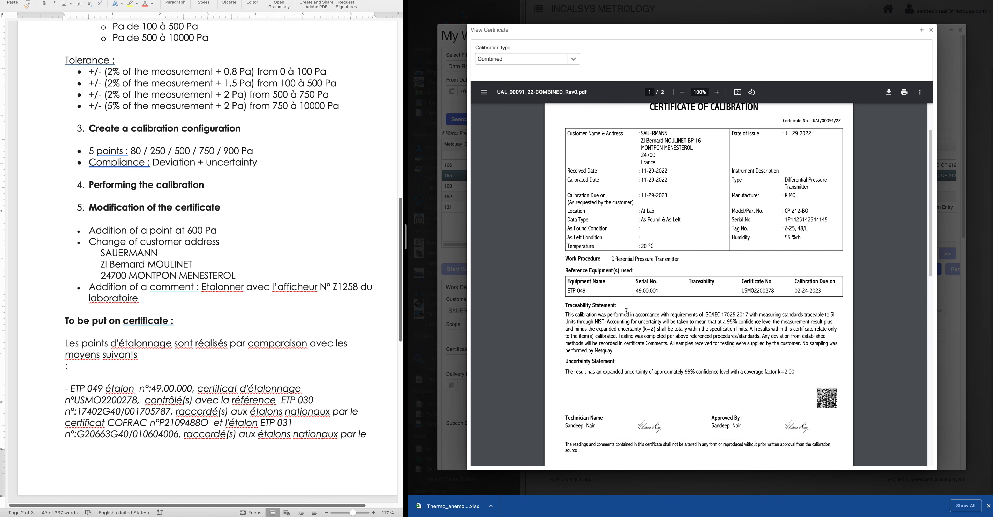
{"action": "scroll", "coordinate": [651, 360], "scroll_direction": "down", "scroll_amount": 5}
{"action": "scroll", "coordinate": [836, 183], "scroll_direction": "up", "scroll_amount": 8}
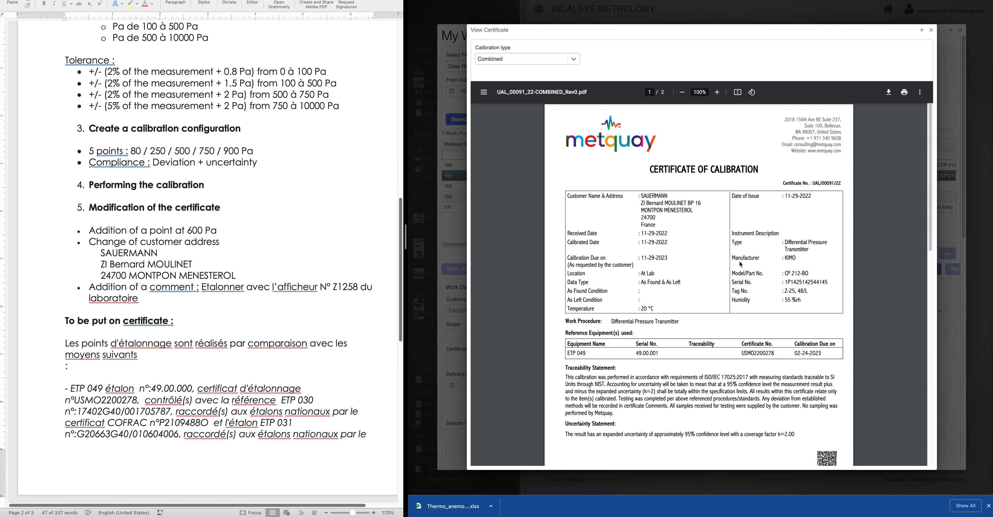
{"action": "left_click_drag", "start_coordinate": [841, 183], "coordinate": [818, 183]}
{"action": "left_click", "coordinate": [931, 29]}
{"action": "left_click", "coordinate": [527, 165]}
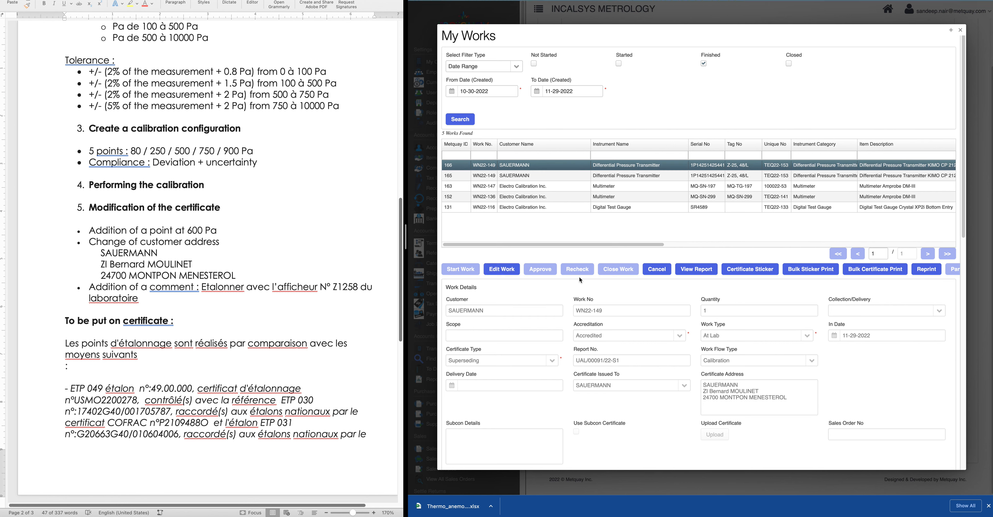
{"action": "left_click_drag", "start_coordinate": [652, 245], "coordinate": [564, 230]}
{"action": "left_click", "coordinate": [690, 272]}
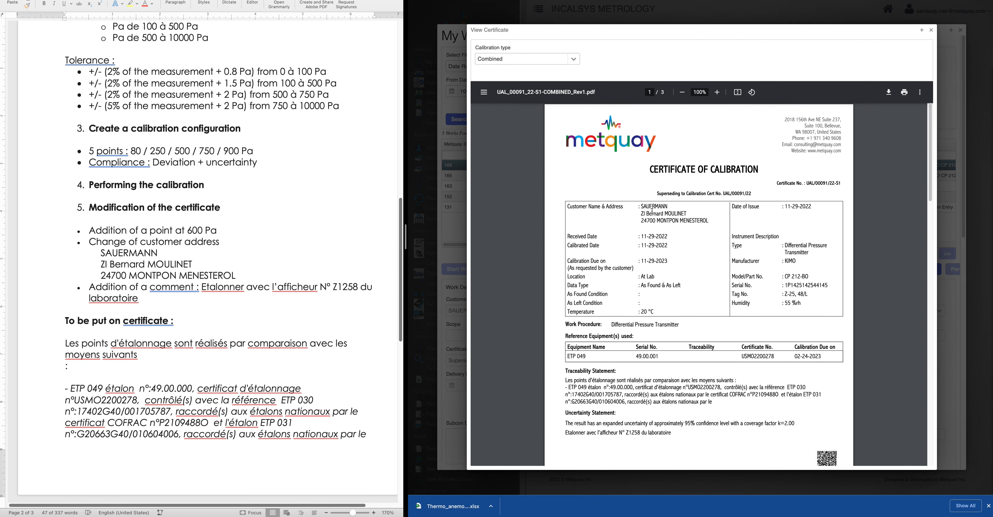
{"action": "left_click_drag", "start_coordinate": [642, 204], "coordinate": [774, 198]}
{"action": "scroll", "coordinate": [686, 353], "scroll_direction": "down", "scroll_amount": 2}
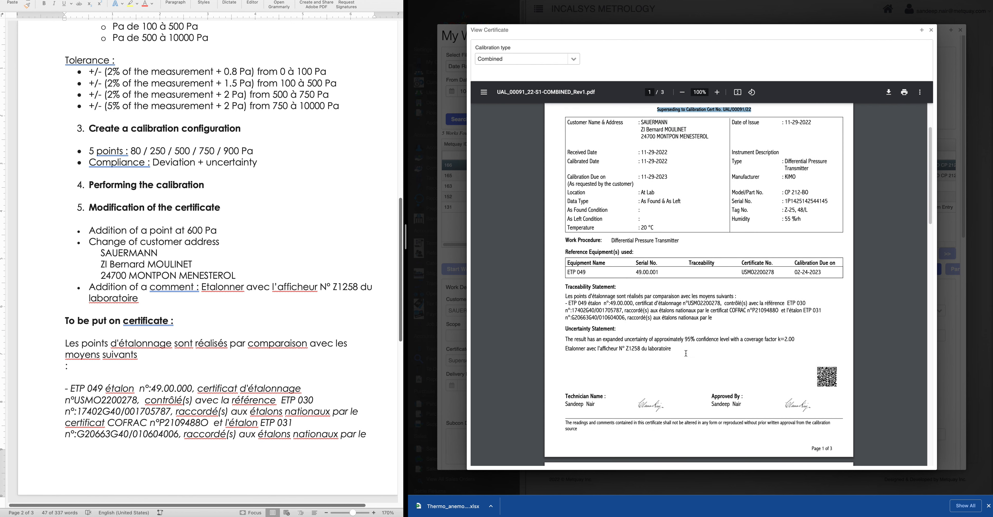
{"action": "left_click", "coordinate": [694, 321]}
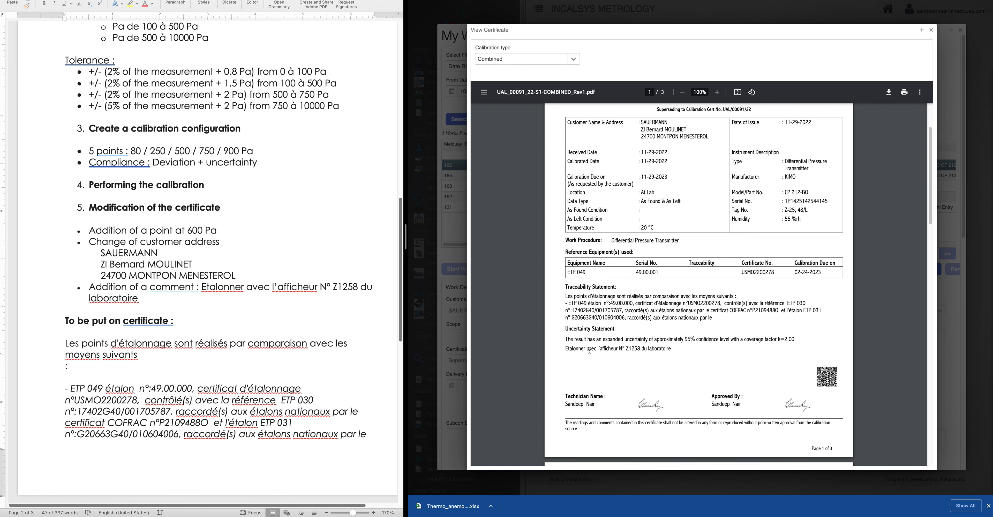
{"action": "left_click_drag", "start_coordinate": [568, 350], "coordinate": [686, 355]}
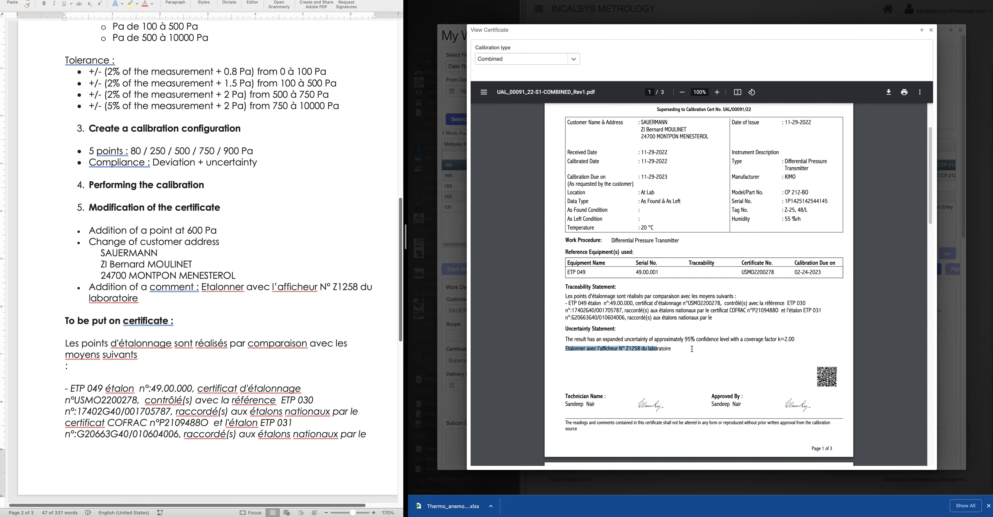
{"action": "scroll", "coordinate": [292, 363], "scroll_direction": "down", "scroll_amount": 5}
{"action": "scroll", "coordinate": [293, 364], "scroll_direction": "up", "scroll_amount": 4}
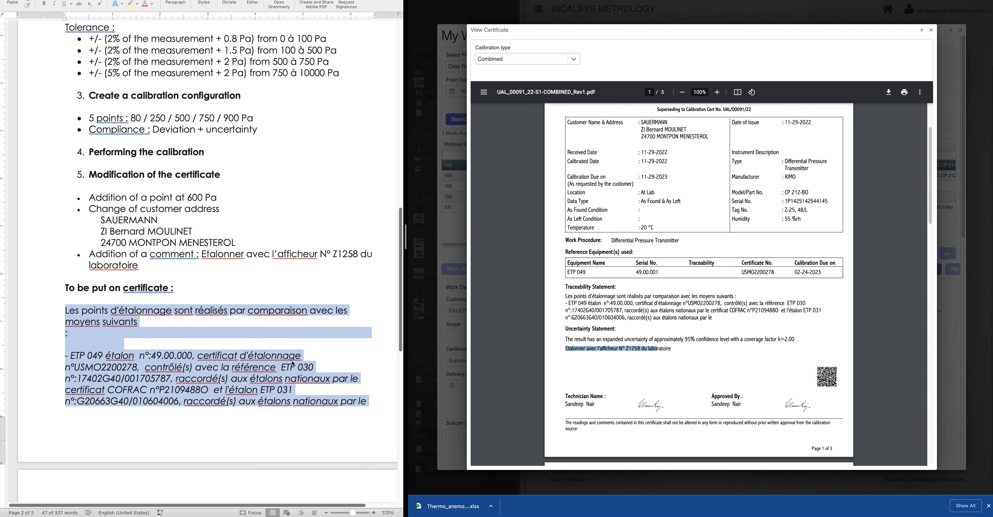
{"action": "scroll", "coordinate": [292, 363], "scroll_direction": "up", "scroll_amount": 1}
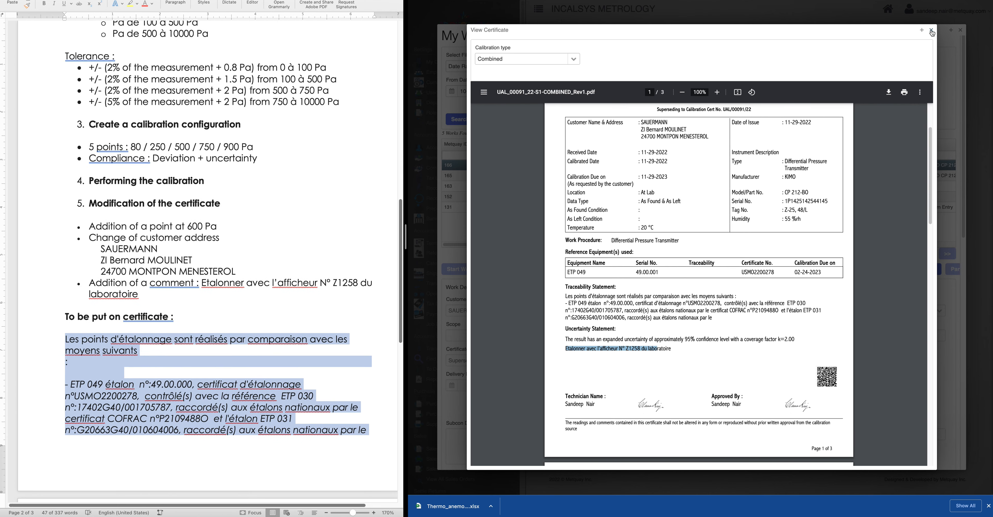
{"action": "left_click", "coordinate": [931, 30]}
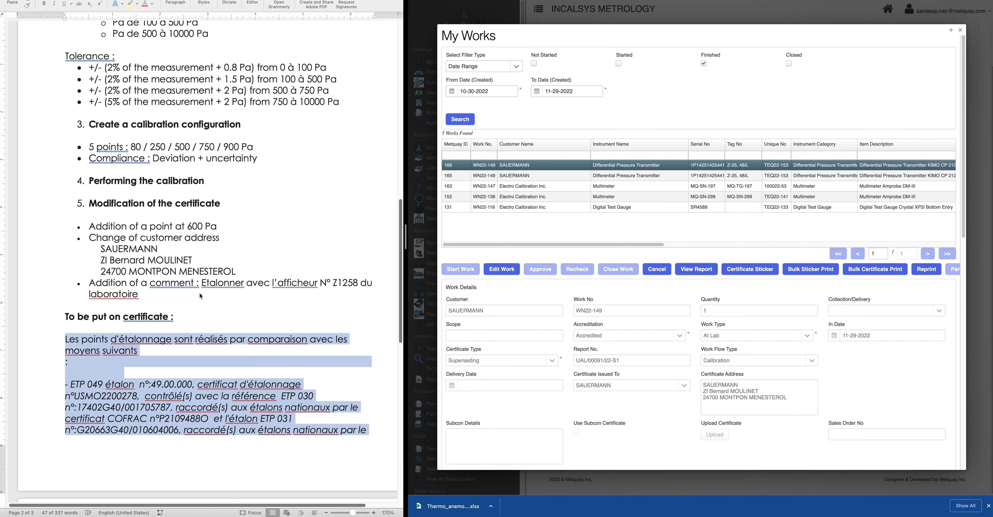
Close the My Works list and return to the top of the Metquay home dashboard
{"action": "scroll", "coordinate": [200, 293], "scroll_direction": "up", "scroll_amount": 4}
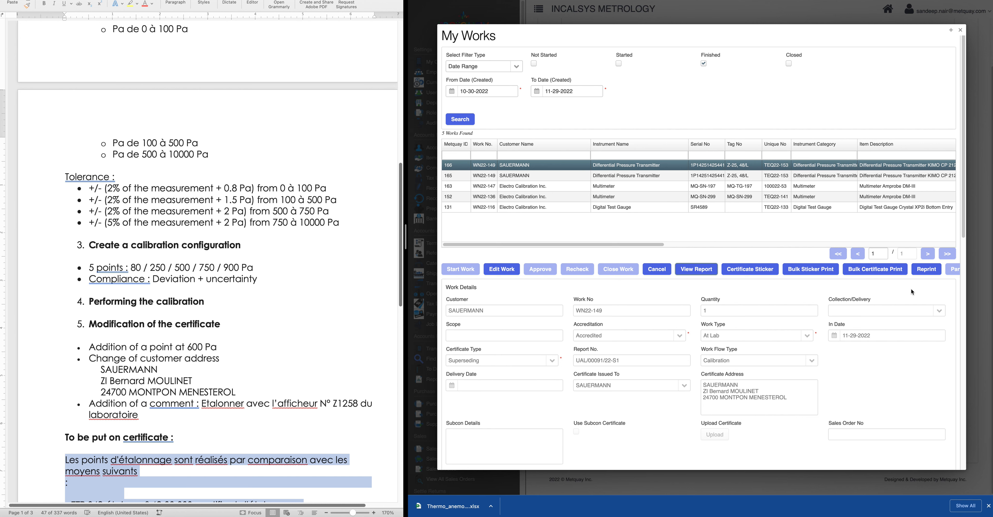
{"action": "left_click", "coordinate": [961, 30]}
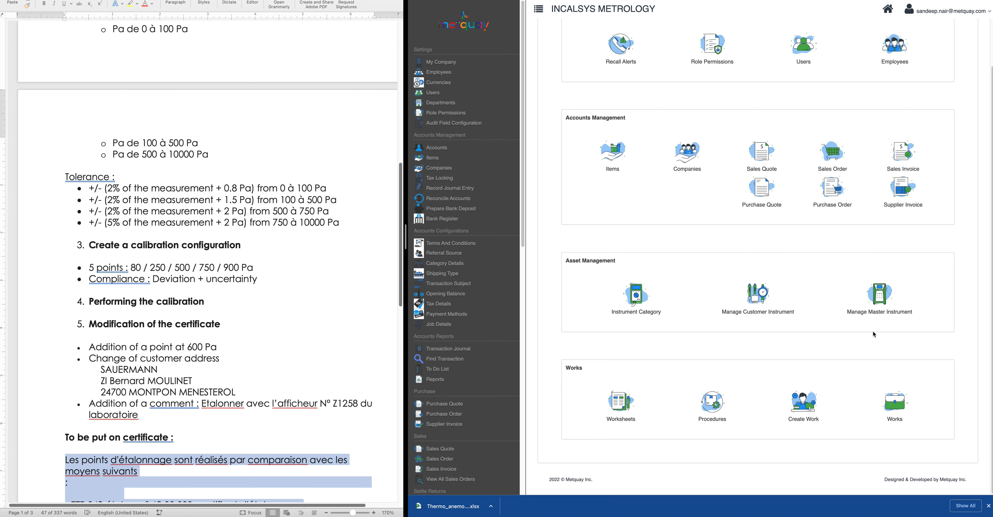
{"action": "scroll", "coordinate": [259, 335], "scroll_direction": "up", "scroll_amount": 5}
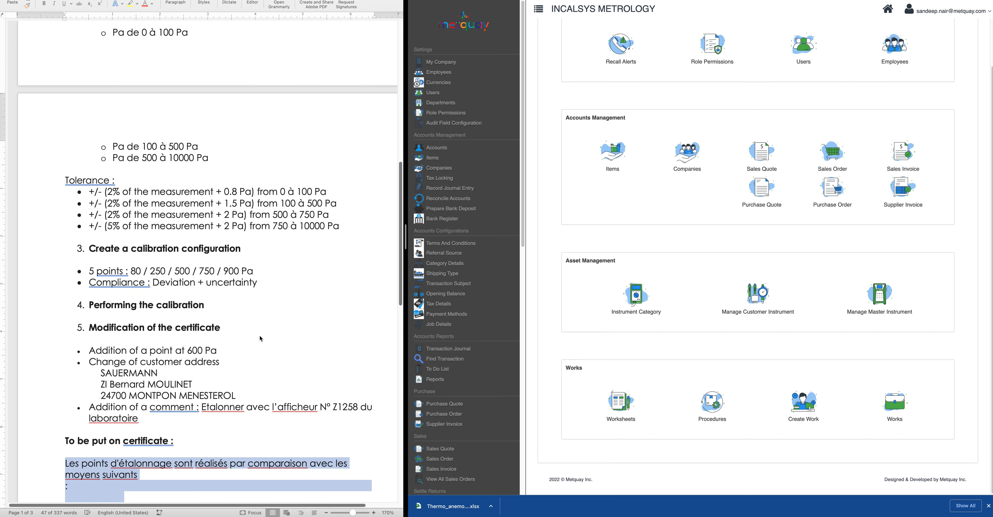
{"action": "scroll", "coordinate": [261, 338], "scroll_direction": "up", "scroll_amount": 14}
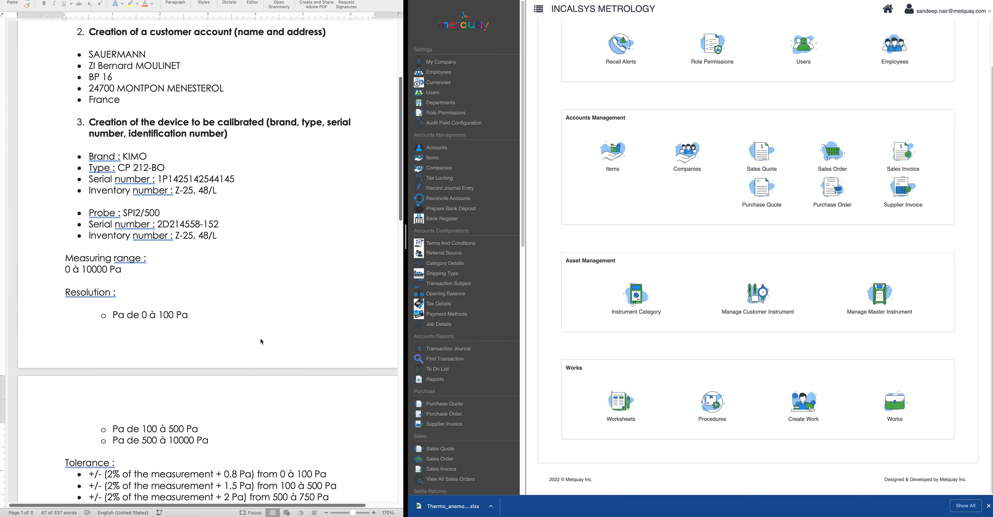
{"action": "scroll", "coordinate": [262, 343], "scroll_direction": "up", "scroll_amount": 3}
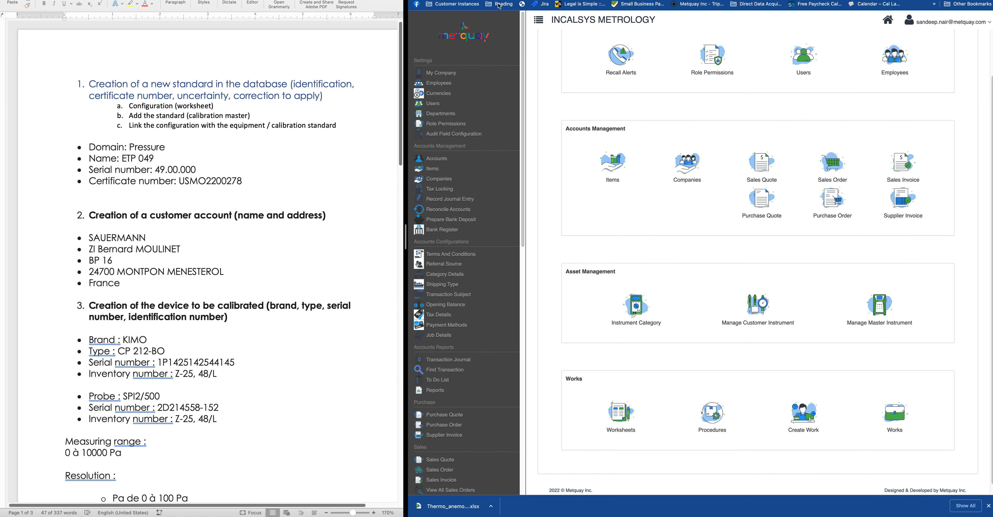
Go to the Metquay Help Center home and look at the Lookups in Metquay Worksheets topic
{"action": "key", "text": "ctrl+Tab"}
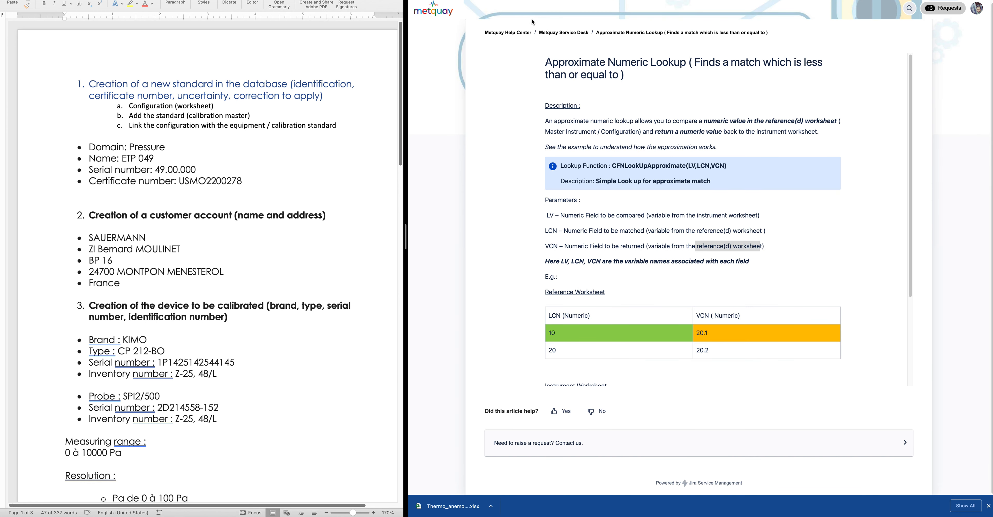
{"action": "left_click", "coordinate": [526, 34]}
{"action": "scroll", "coordinate": [793, 285], "scroll_direction": "down", "scroll_amount": 3}
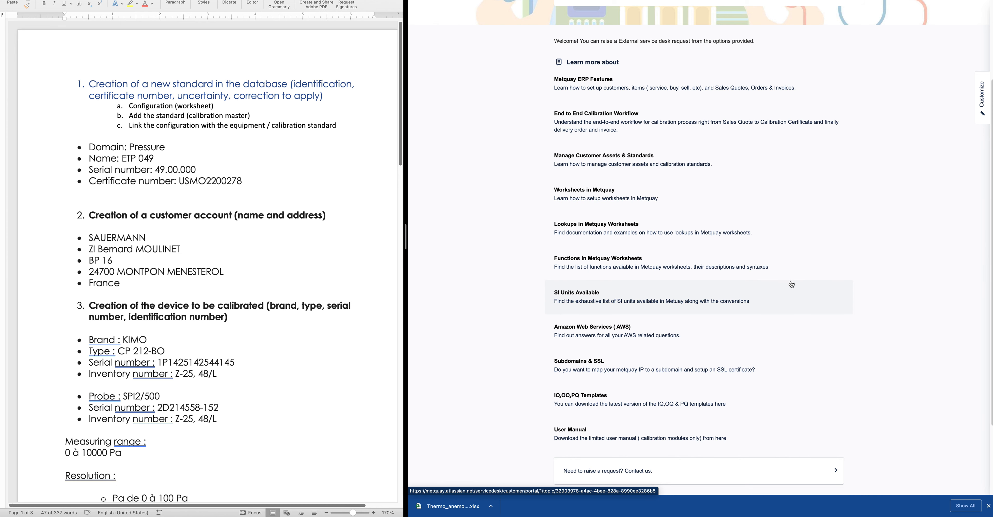
{"action": "left_click", "coordinate": [629, 236]}
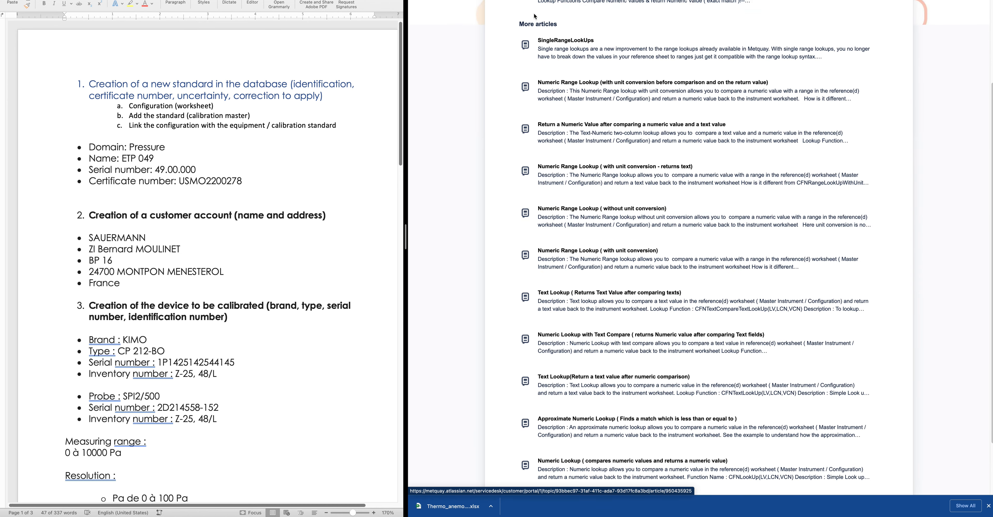
{"action": "left_click", "coordinate": [419, 1]}
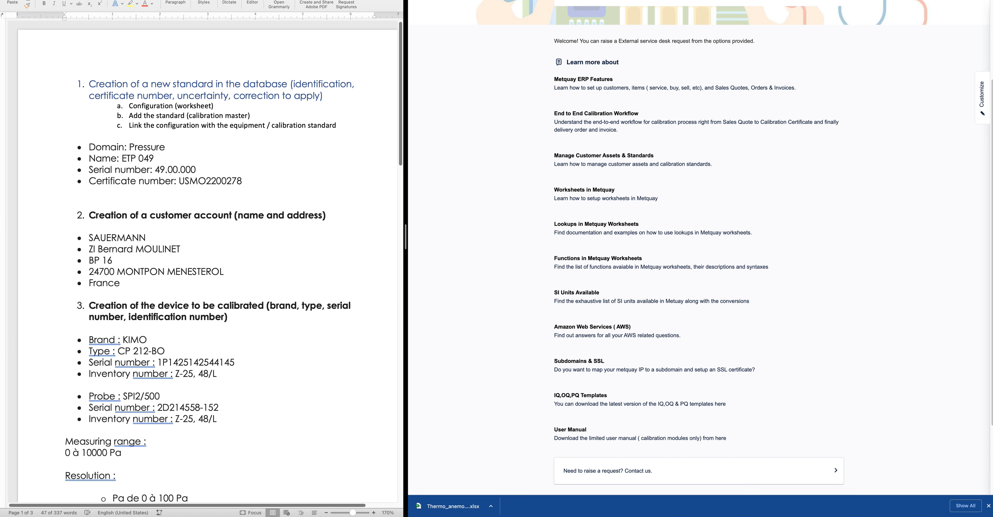
Search the help center articles for 'app'
{"action": "left_click", "coordinate": [467, 1]}
{"action": "left_click", "coordinate": [513, 1]}
{"action": "scroll", "coordinate": [638, 97], "scroll_direction": "up", "scroll_amount": 3}
{"action": "left_click", "coordinate": [638, 107]}
{"action": "type", "text": "app"}
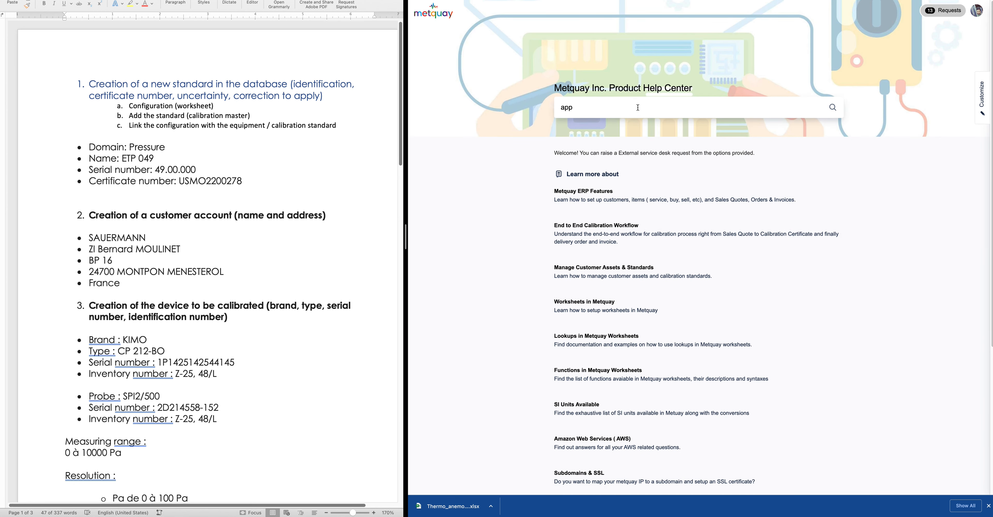